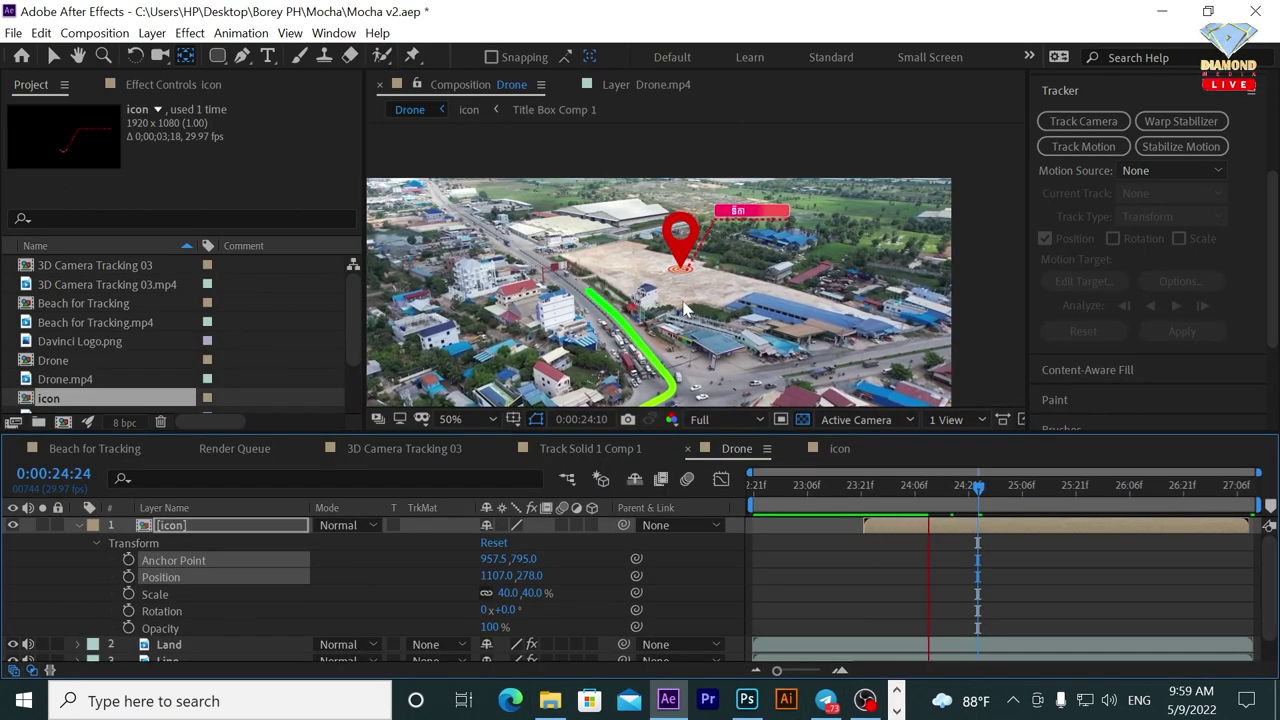
# Stop the running preview and bring up the Import File dialog from the Project panel.
pyautogui.press('space')
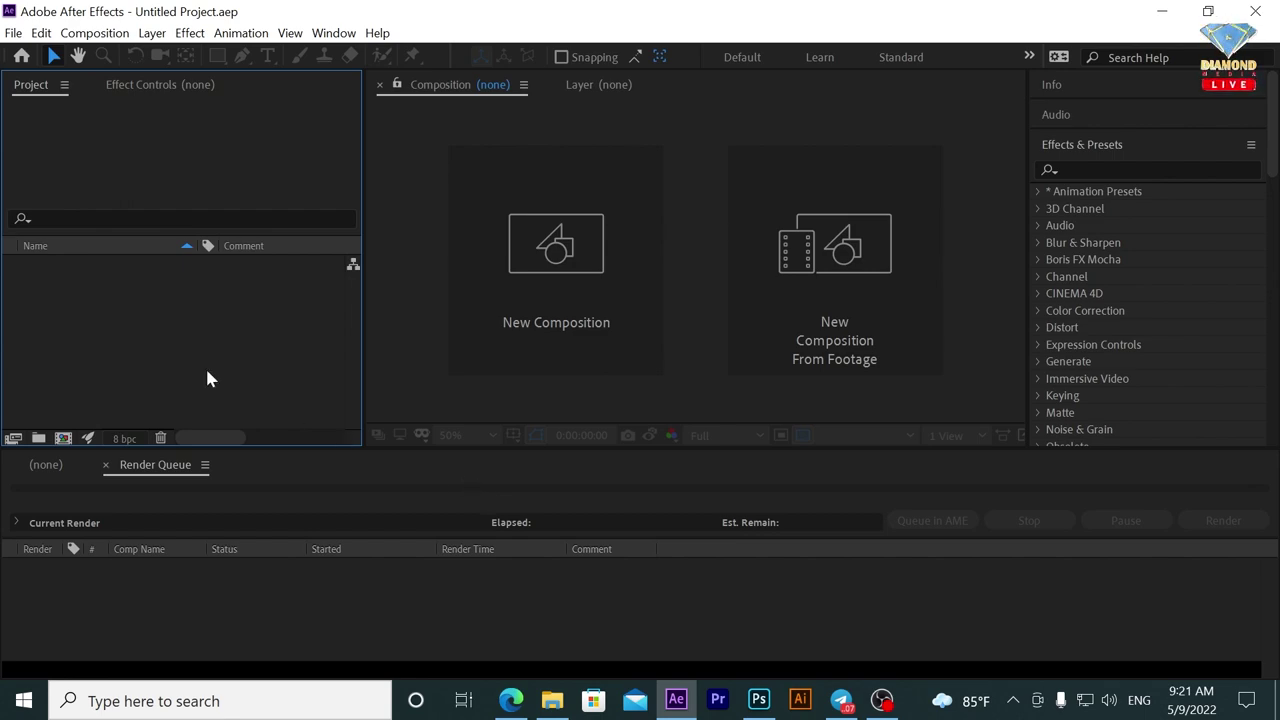
pyautogui.doubleClick(222, 316)
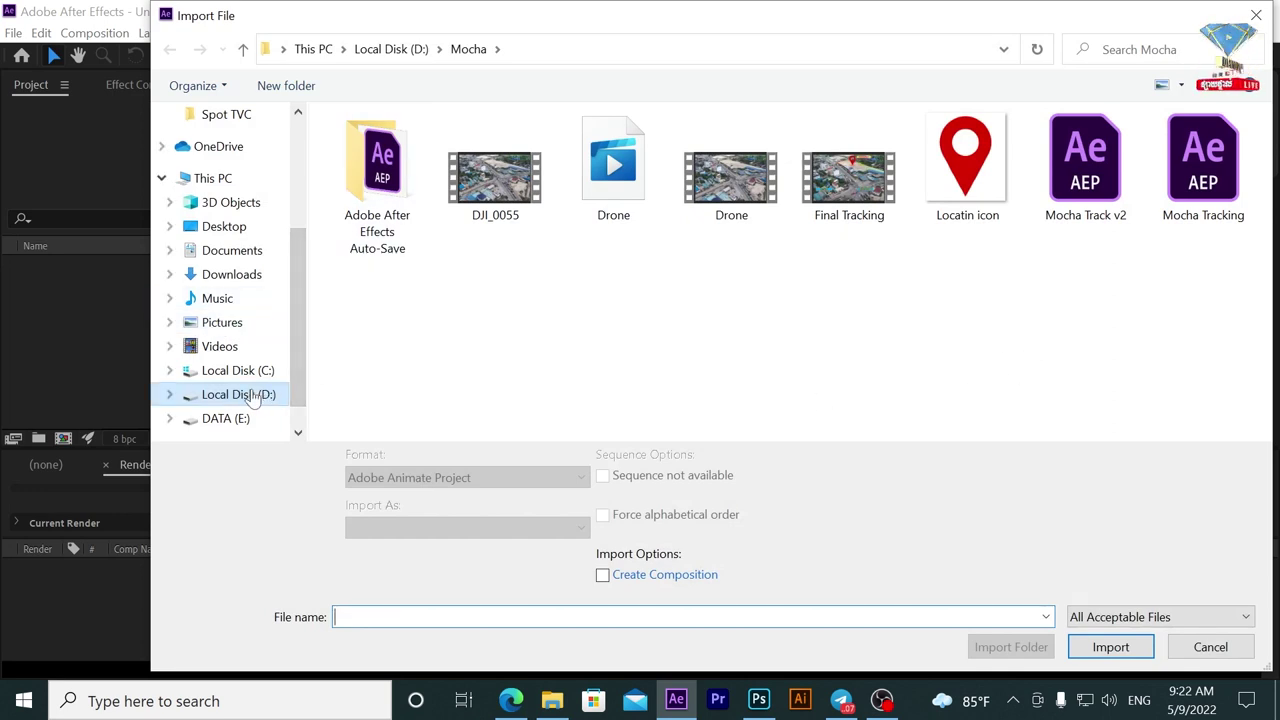
# Import Drone, Beach for Tracking and 3D Camera Tracking 03 from DATA (E:) > Motion Tracking.
pyautogui.click(226, 418)
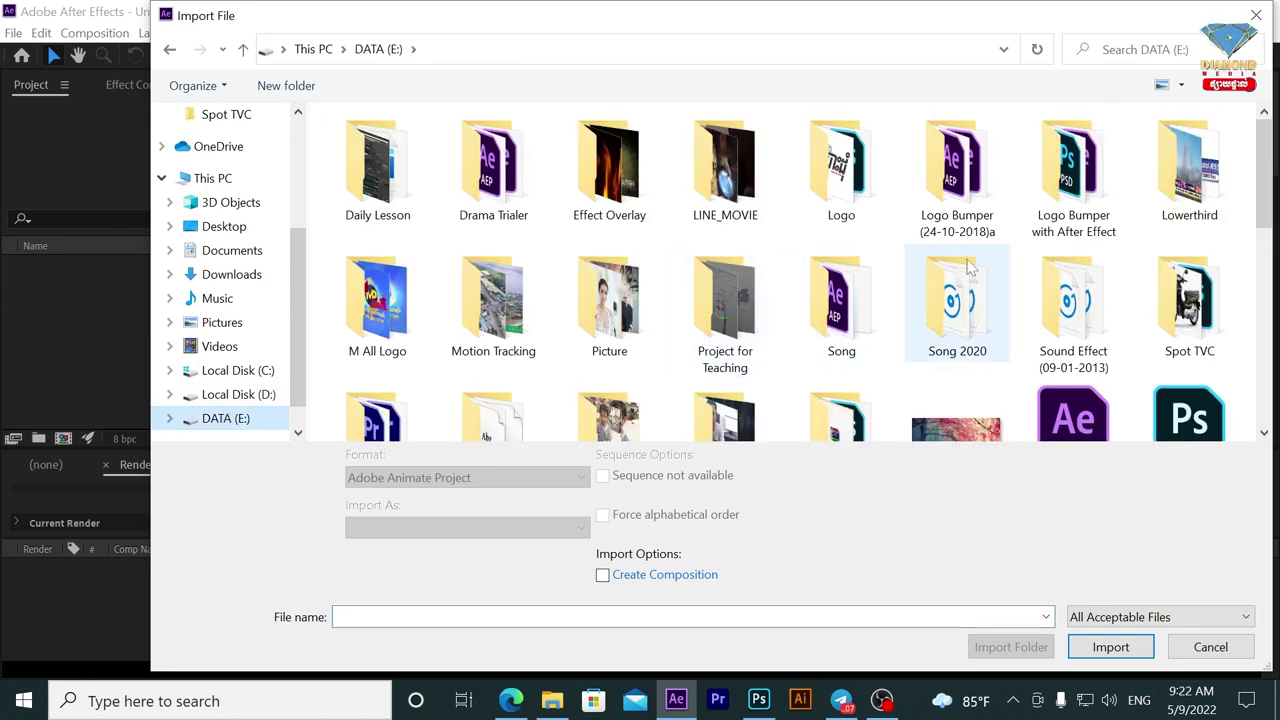
pyautogui.scroll(-1, 1048, 300)
pyautogui.scroll(1, 1000, 270)
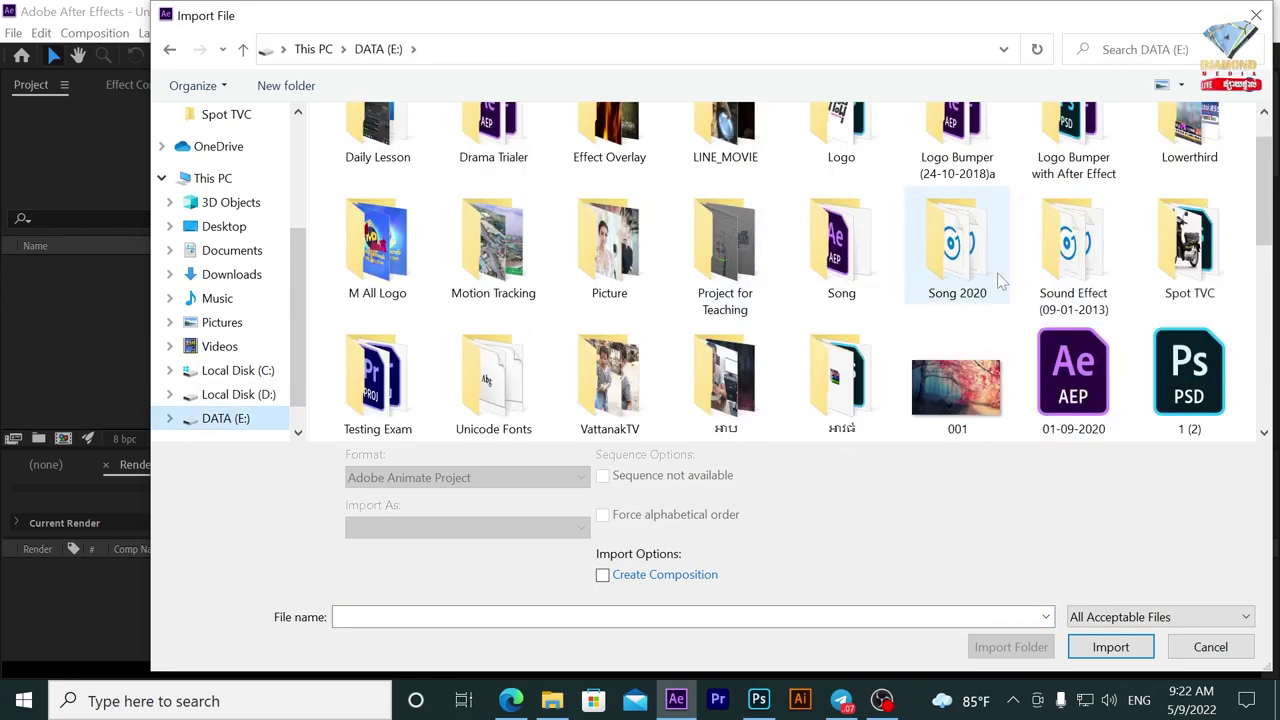
pyautogui.scroll(-3, 985, 258)
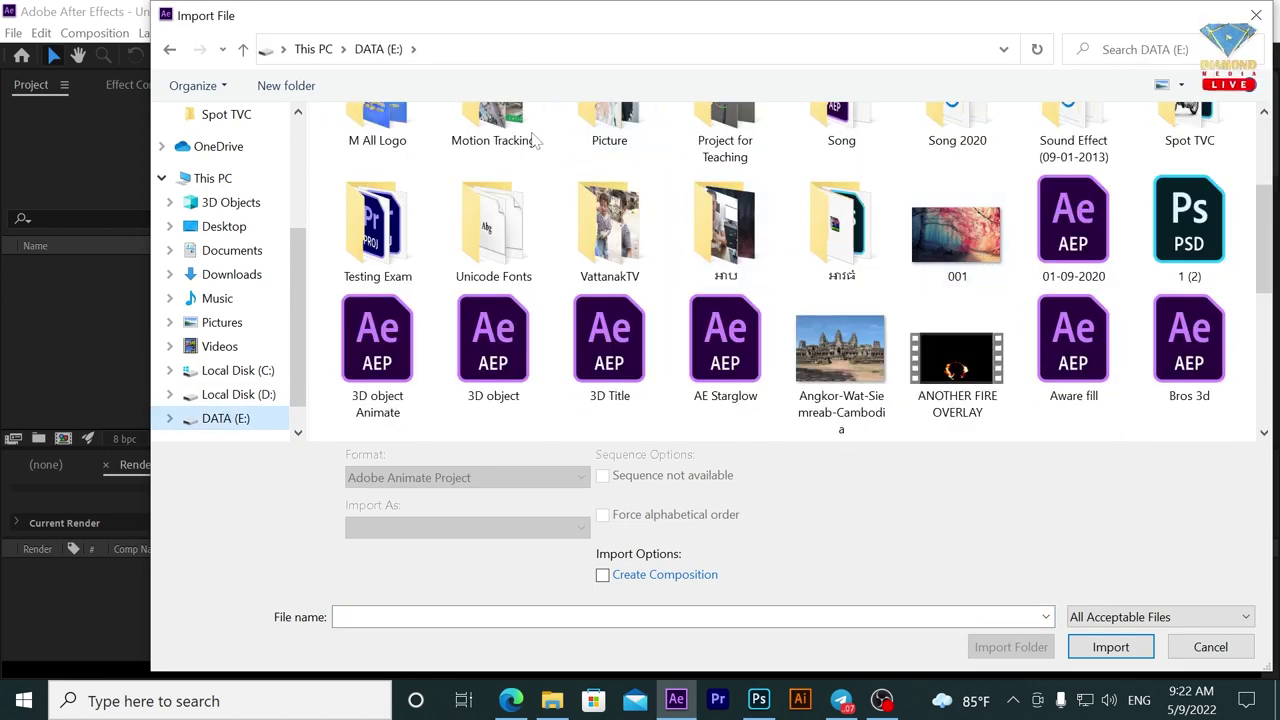
pyautogui.doubleClick(518, 124)
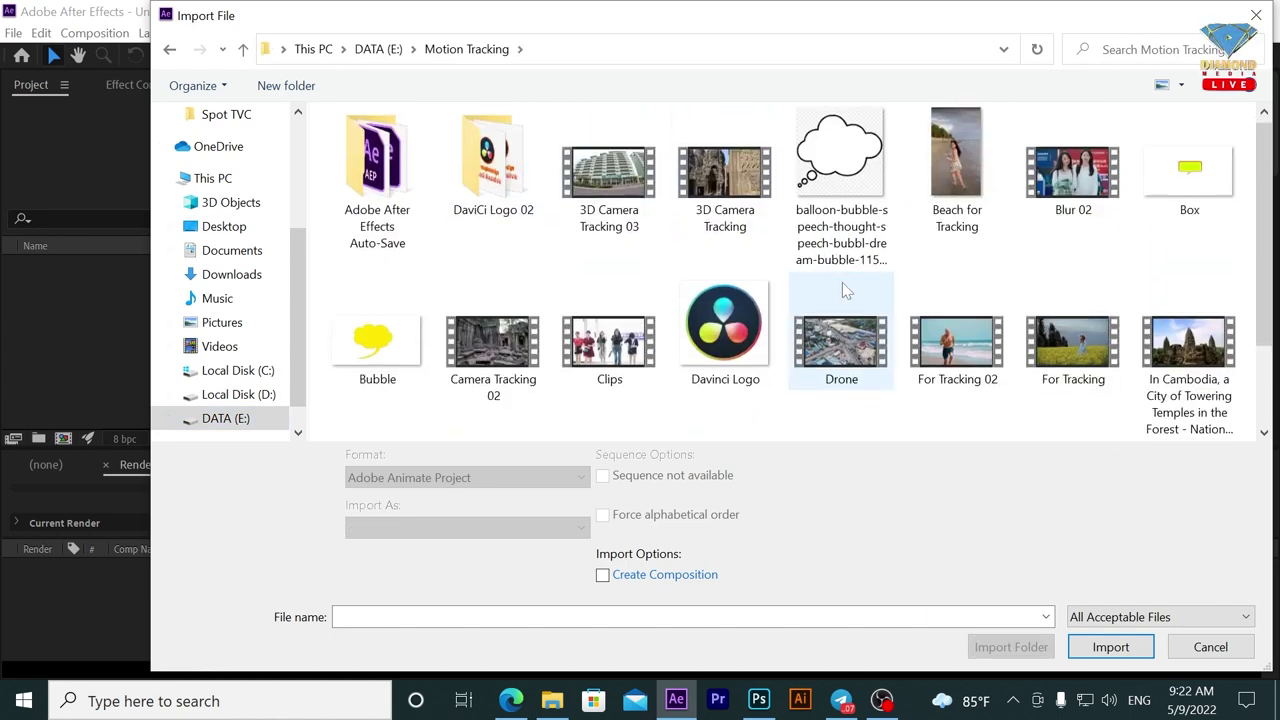
pyautogui.click(845, 355)
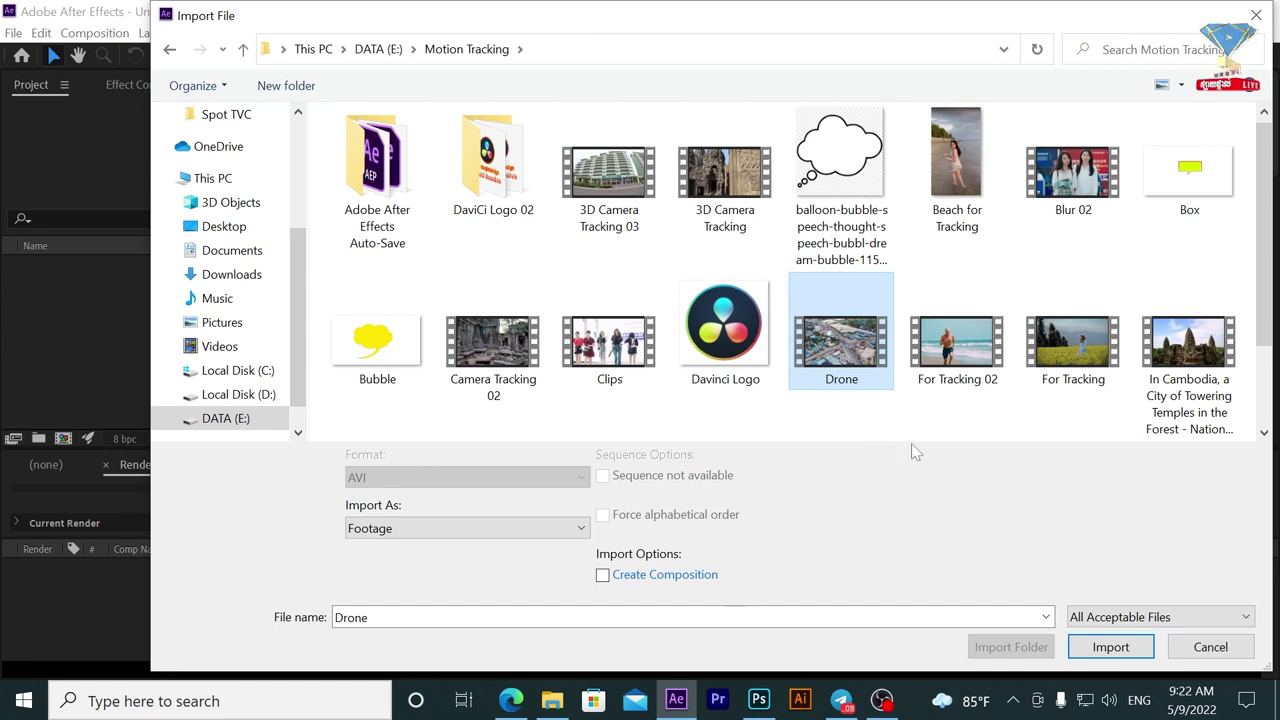
pyautogui.keyDown('ctrl'); pyautogui.click(960, 168); pyautogui.keyUp('ctrl')
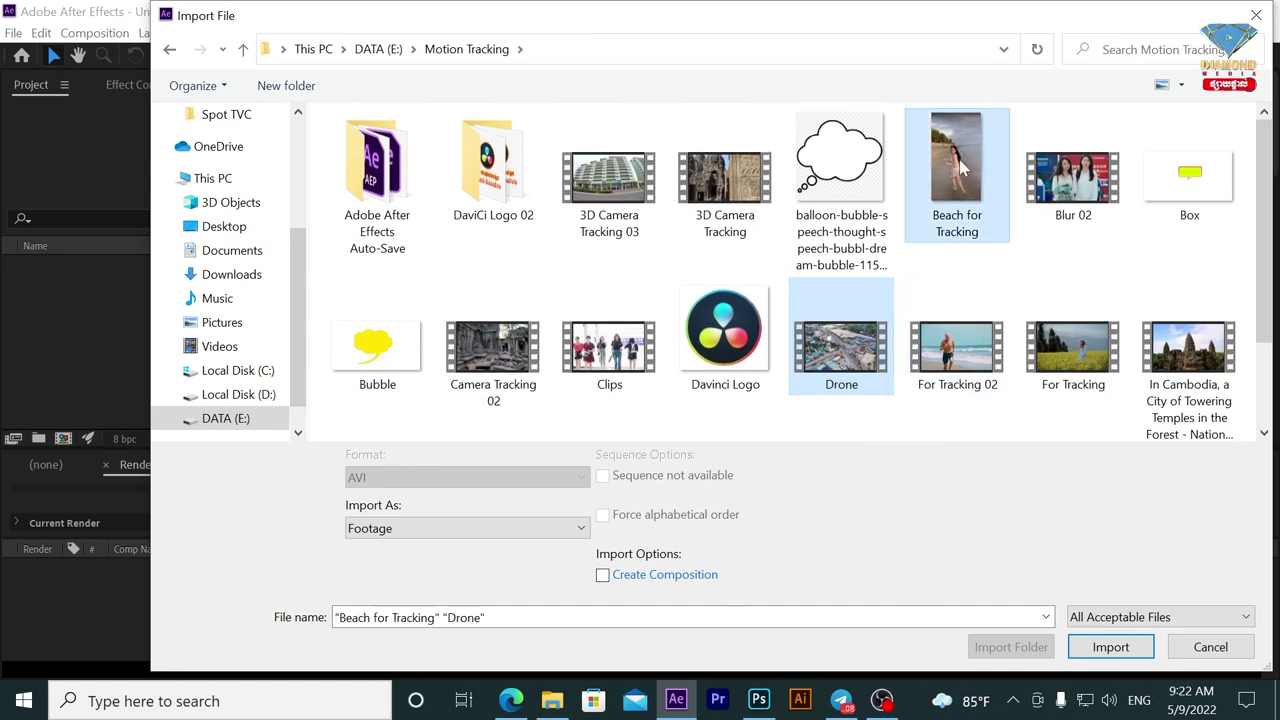
pyautogui.keyDown('ctrl'); pyautogui.click(620, 186); pyautogui.keyUp('ctrl')
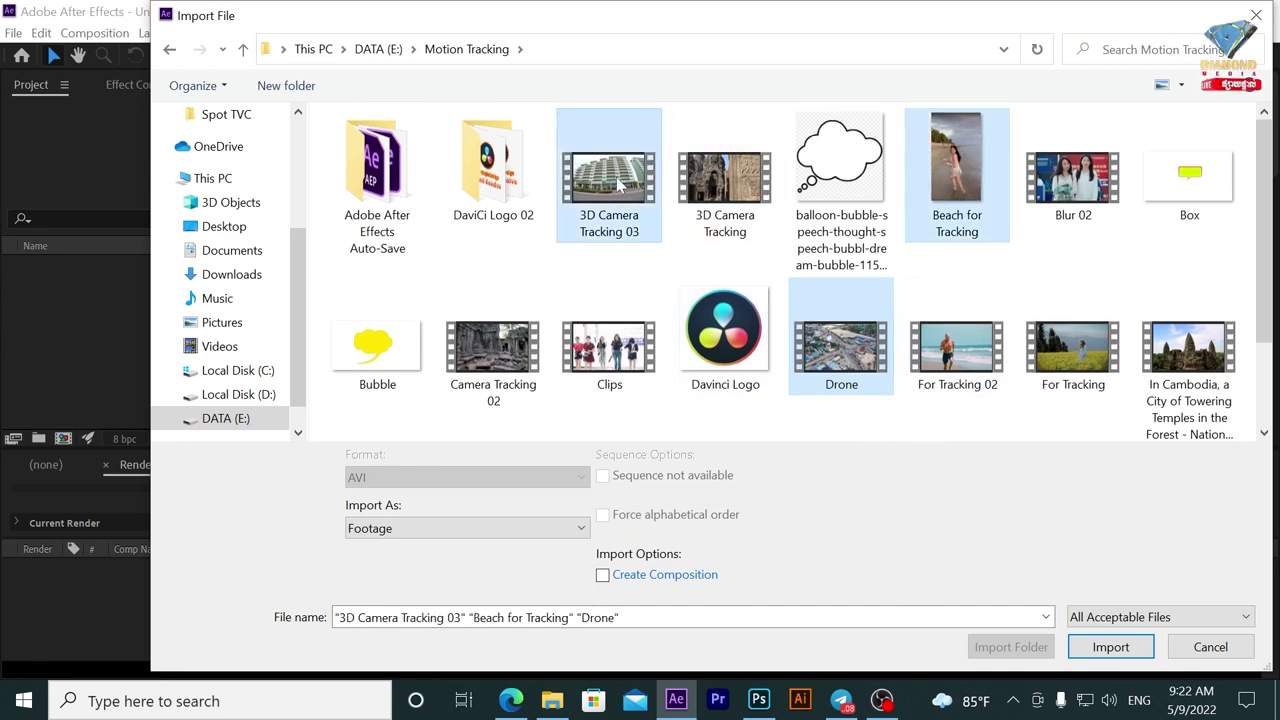
pyautogui.click(1088, 644)
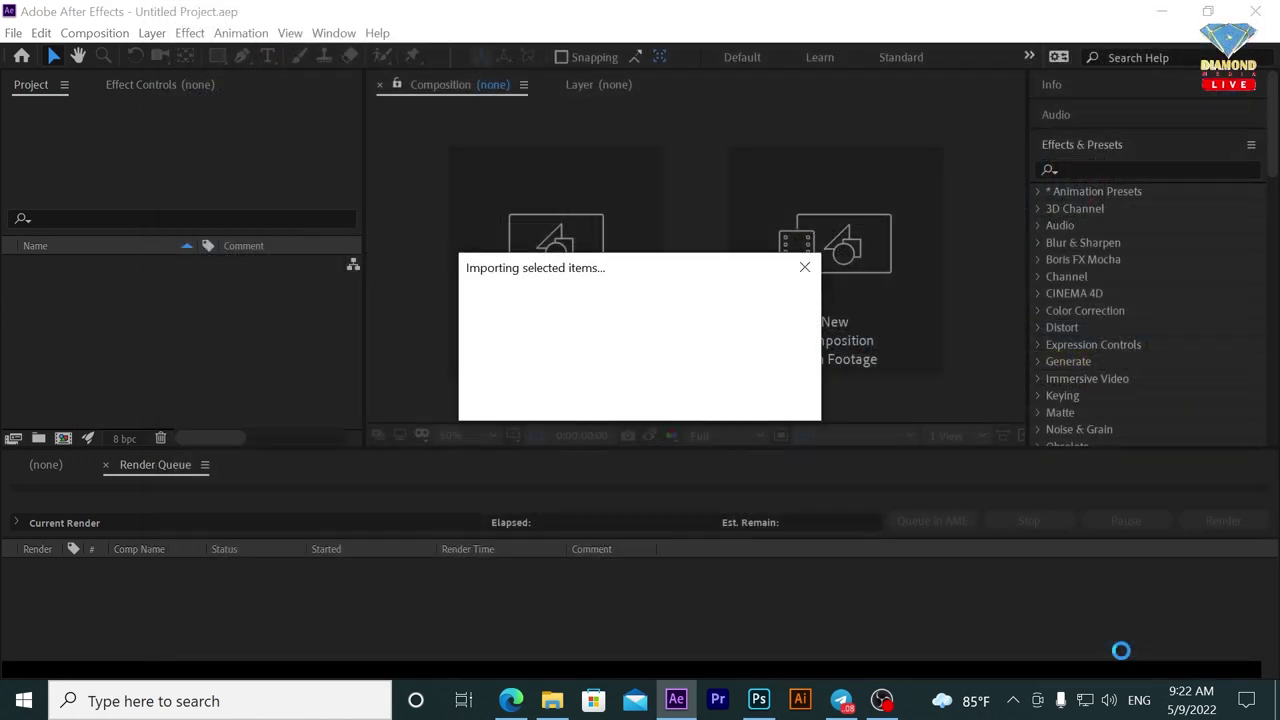
# Create a Beach for Tracking composition from the Beach for Tracking.mp4 clip.
pyautogui.click(112, 350)
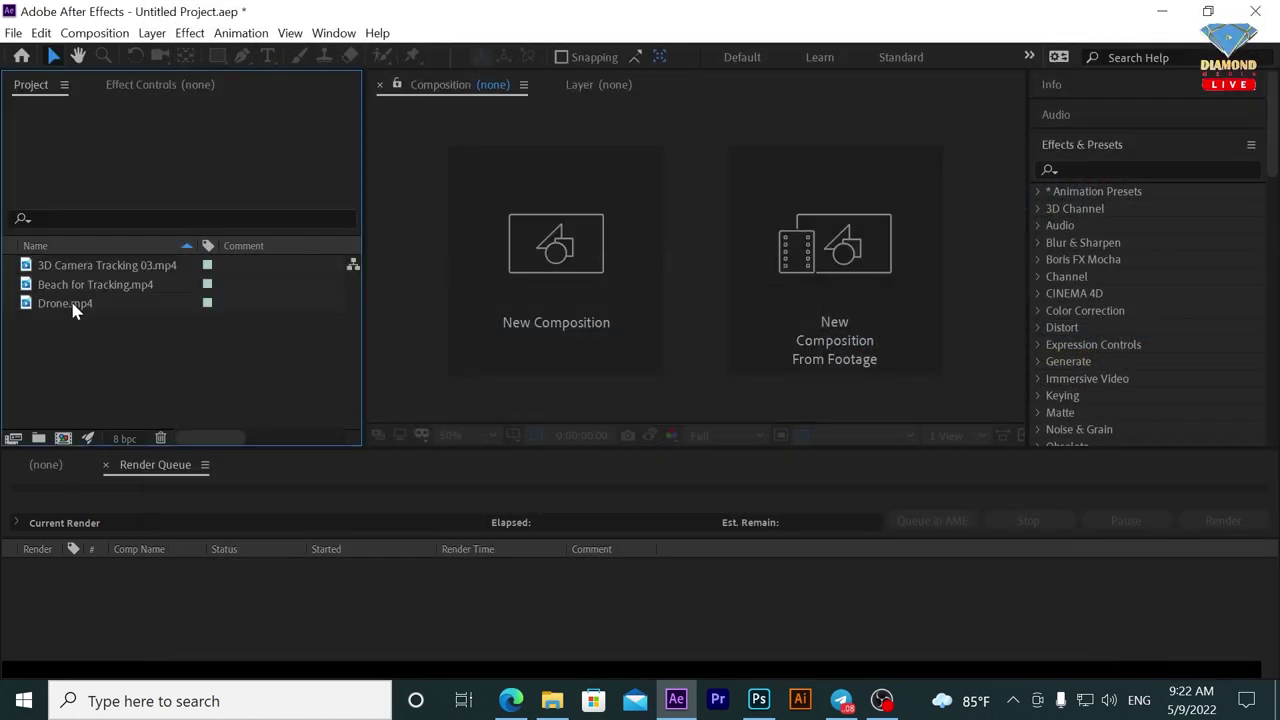
pyautogui.click(77, 305)
pyautogui.click(88, 288)
pyautogui.click(96, 272)
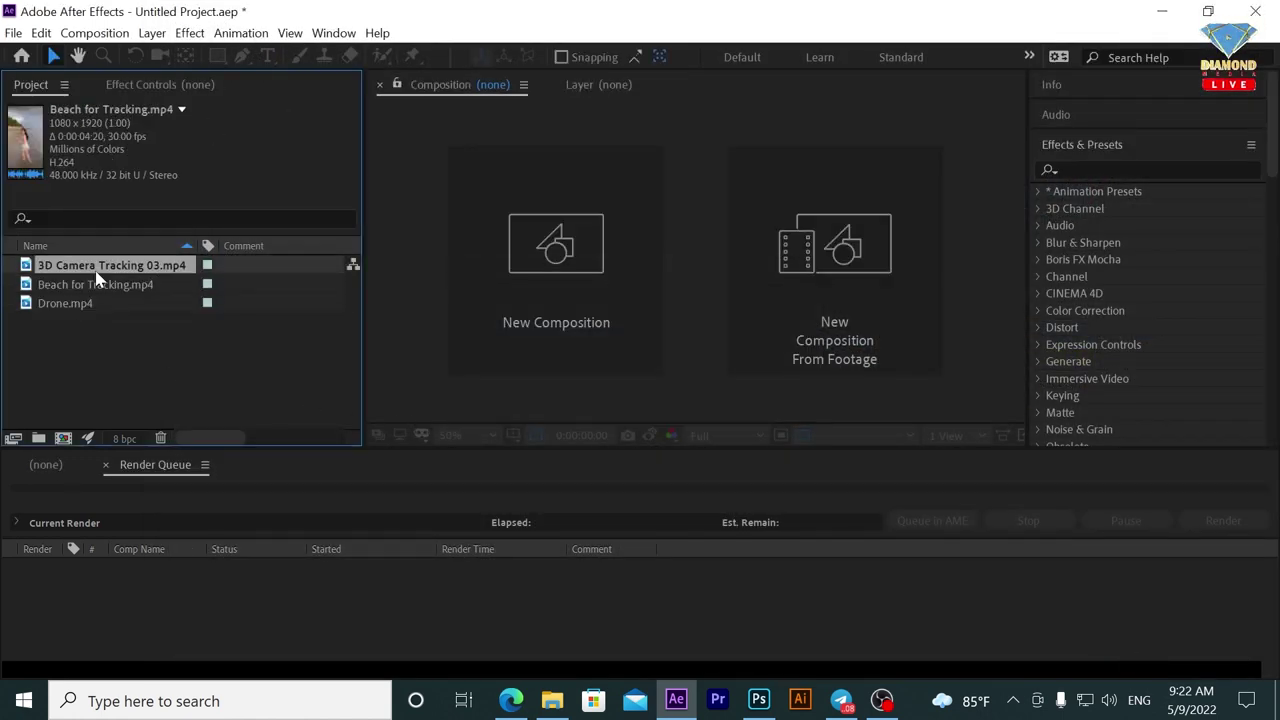
pyautogui.click(80, 303)
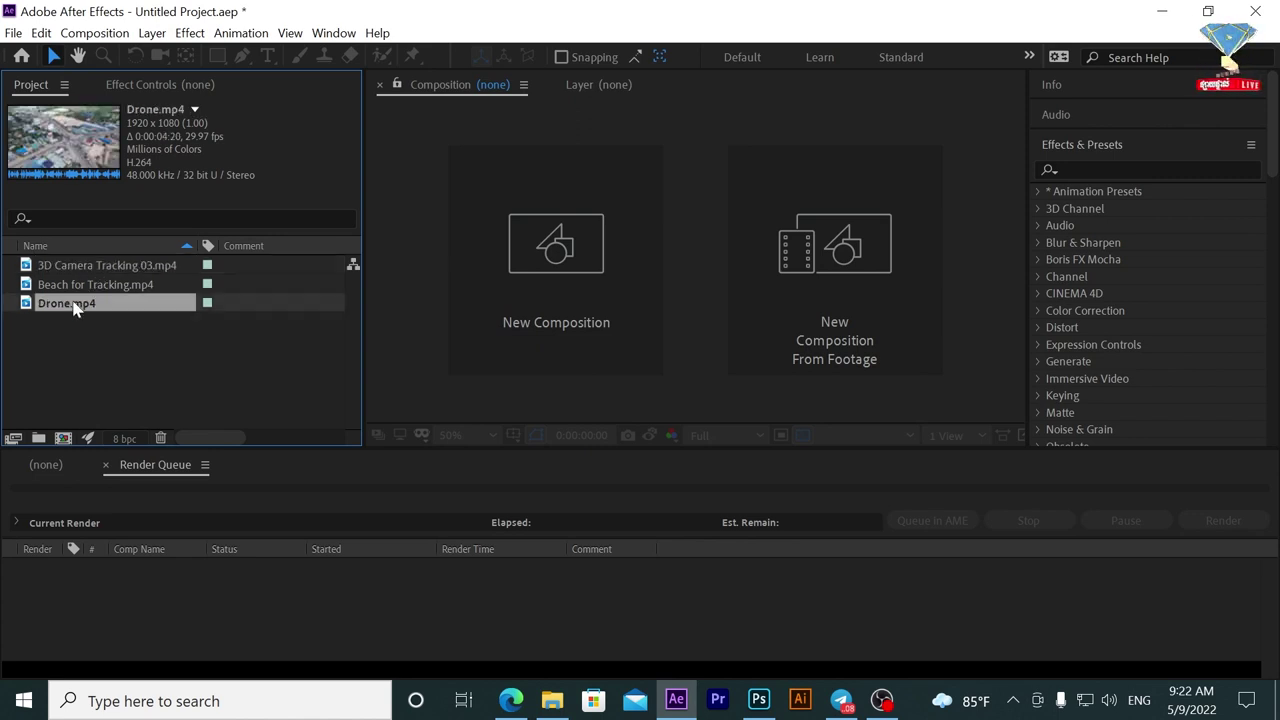
pyautogui.click(86, 284)
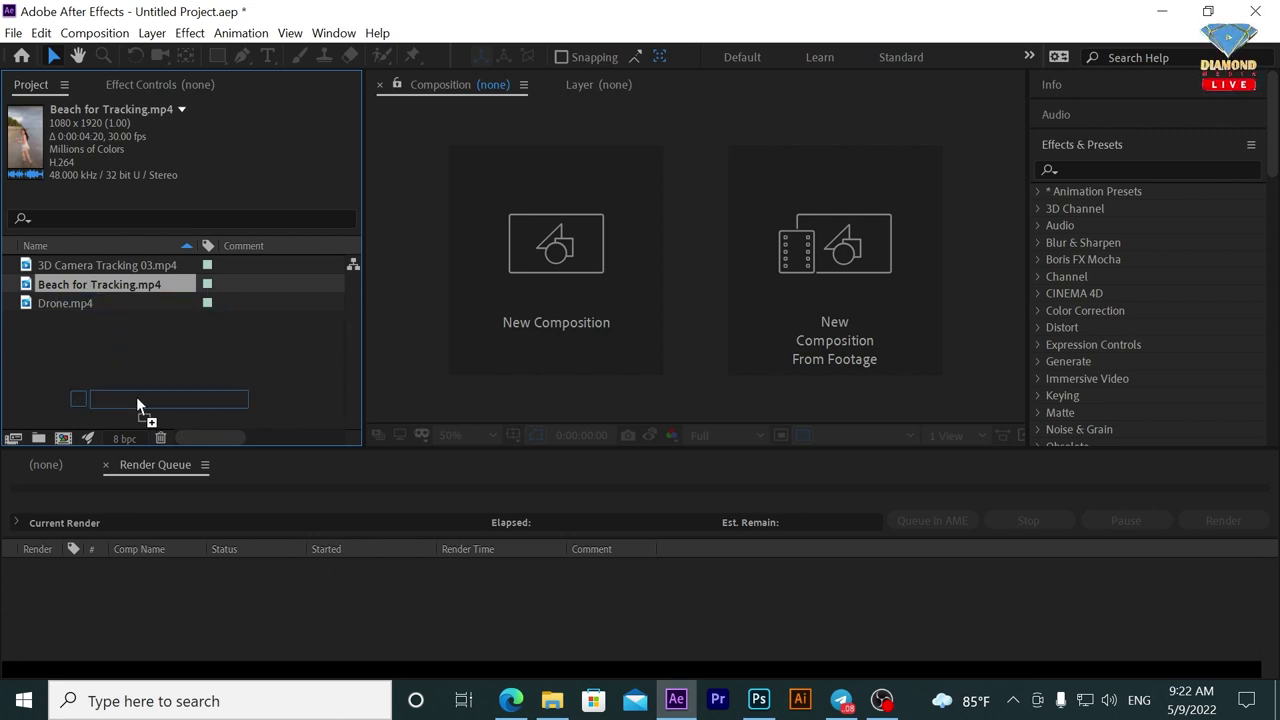
pyautogui.moveTo(88, 290); pyautogui.dragTo(63, 438)
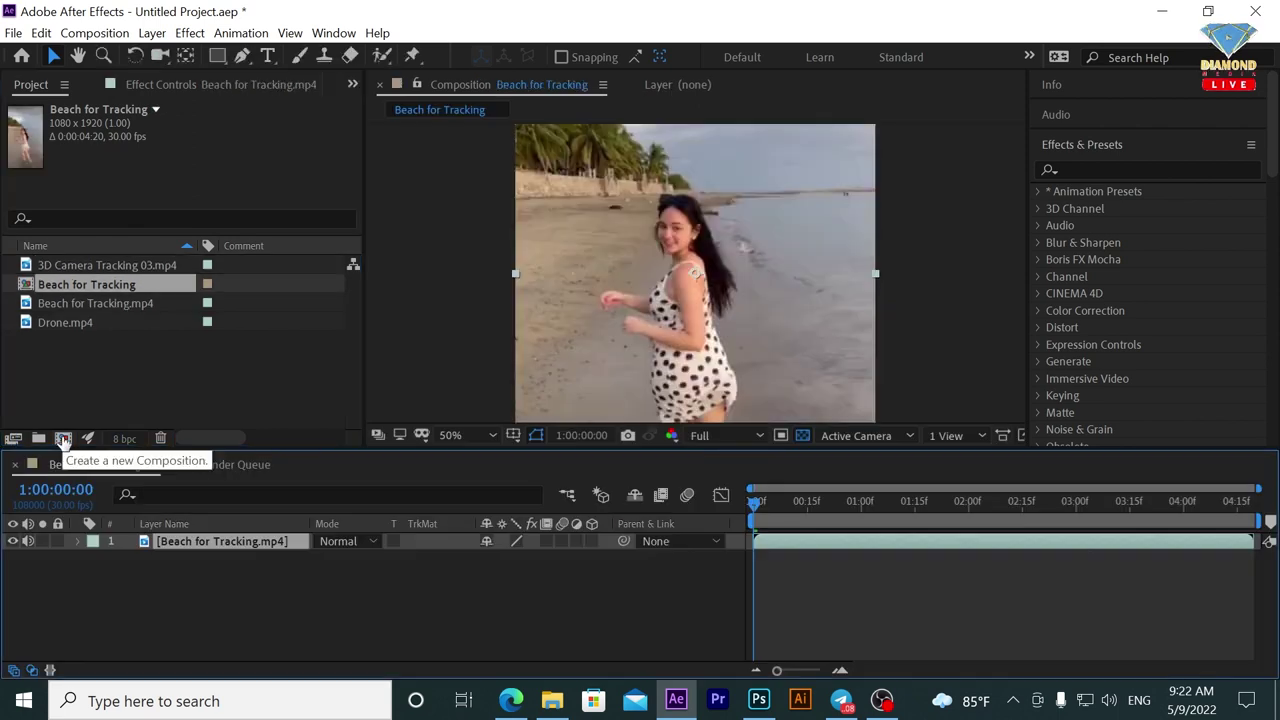
# Scrub through the beach clip, return to frame one, and start Animation > Track Motion.
pyautogui.moveTo(775, 520); pyautogui.dragTo(1238, 528)
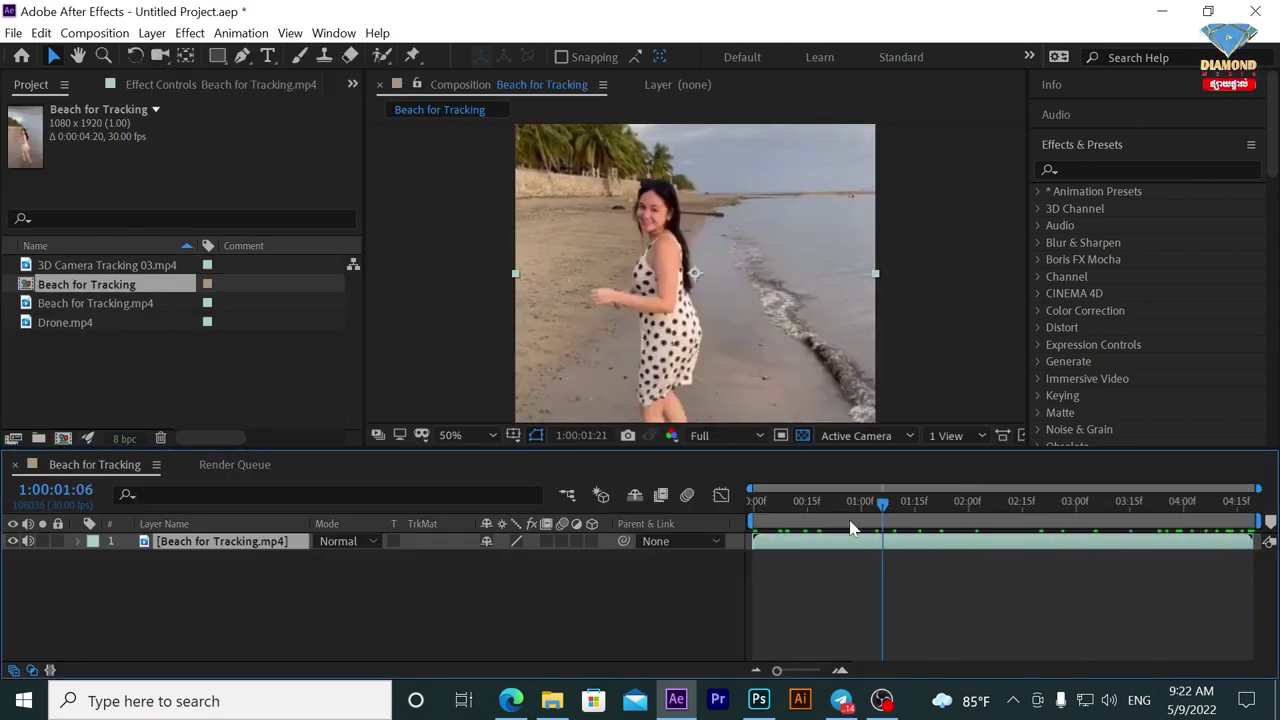
pyautogui.moveTo(1238, 528); pyautogui.dragTo(694, 523)
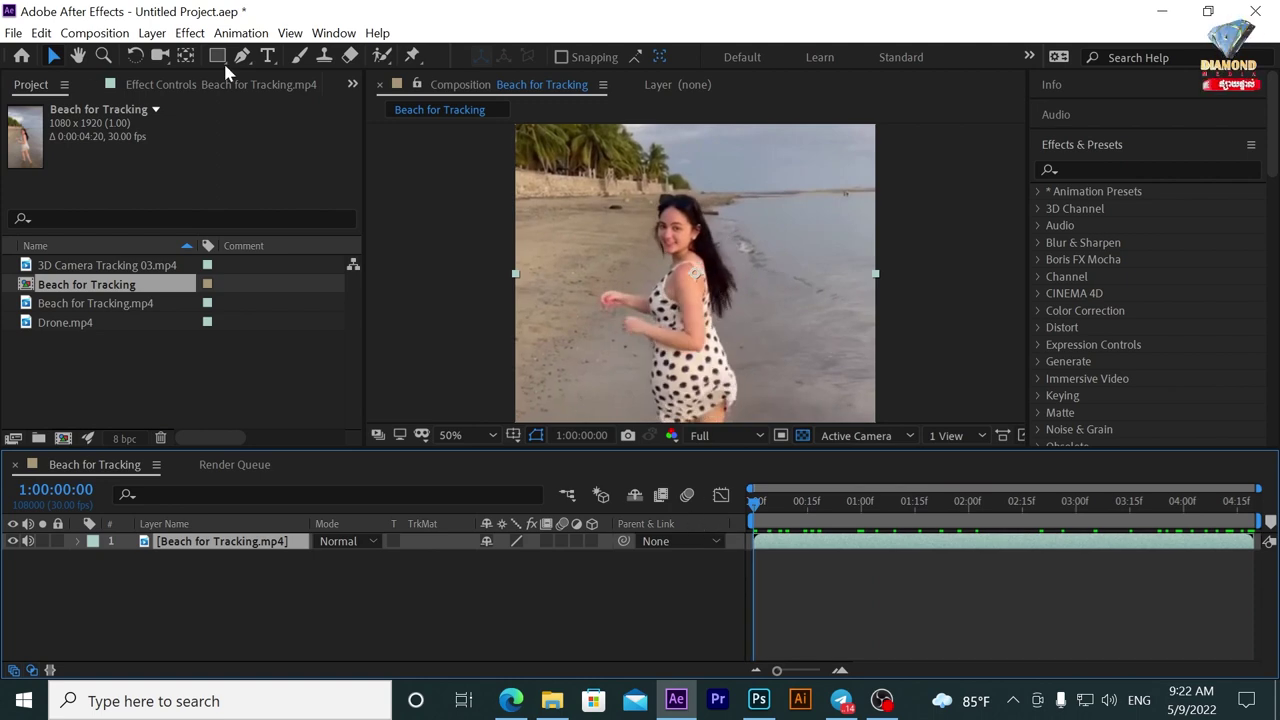
pyautogui.click(238, 34)
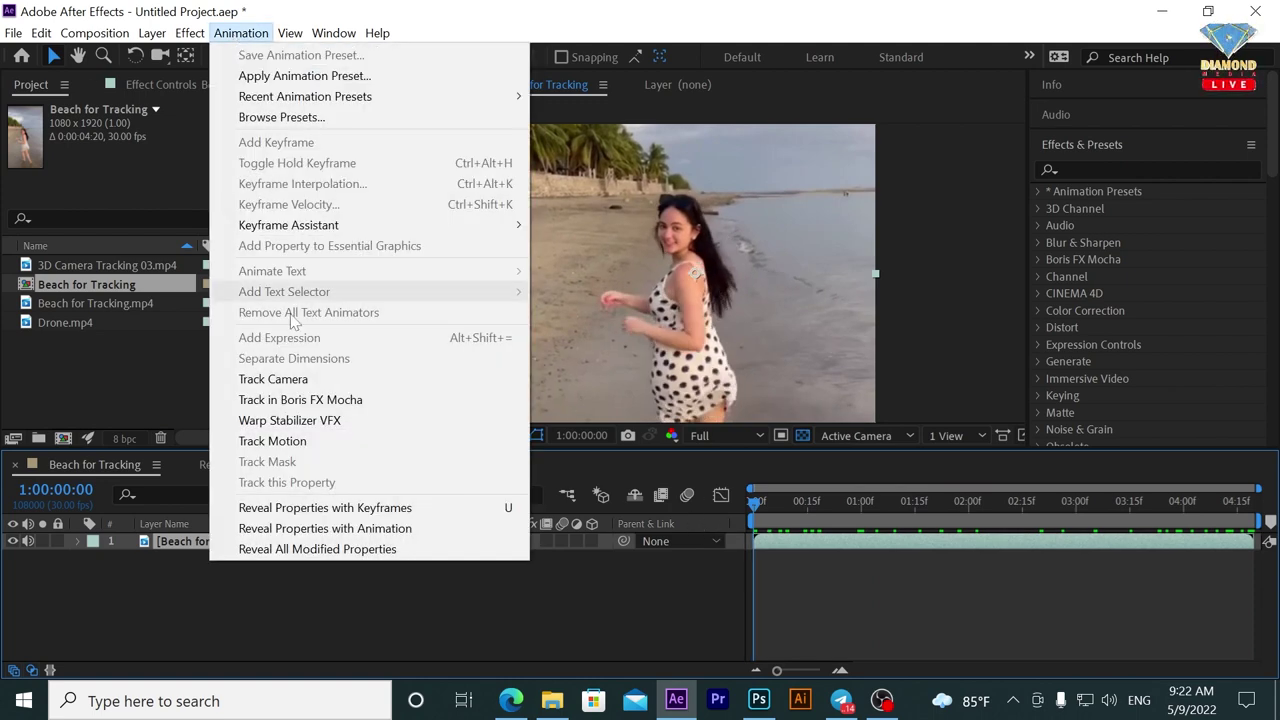
pyautogui.click(276, 442)
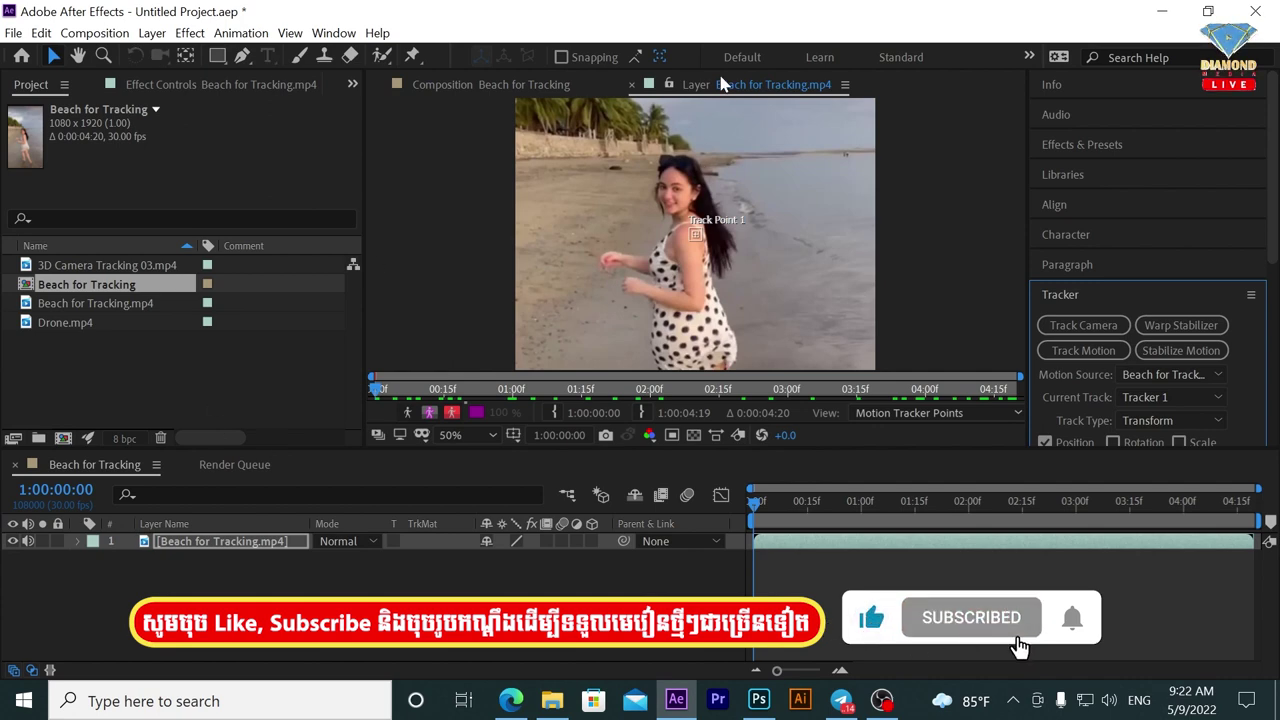
# Place Track Point 1 on the woman's face, analyze forward, and return to the first frame.
pyautogui.scroll(2, 692, 198)
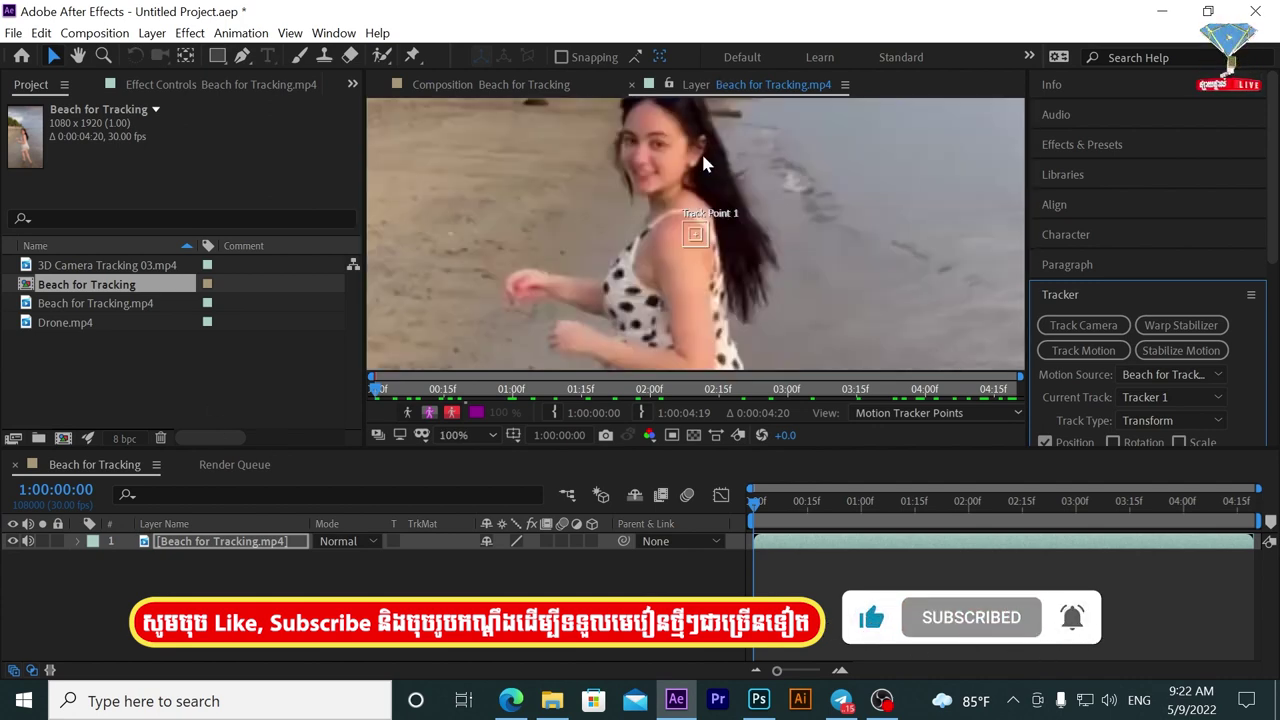
pyautogui.scroll(3, 702, 150)
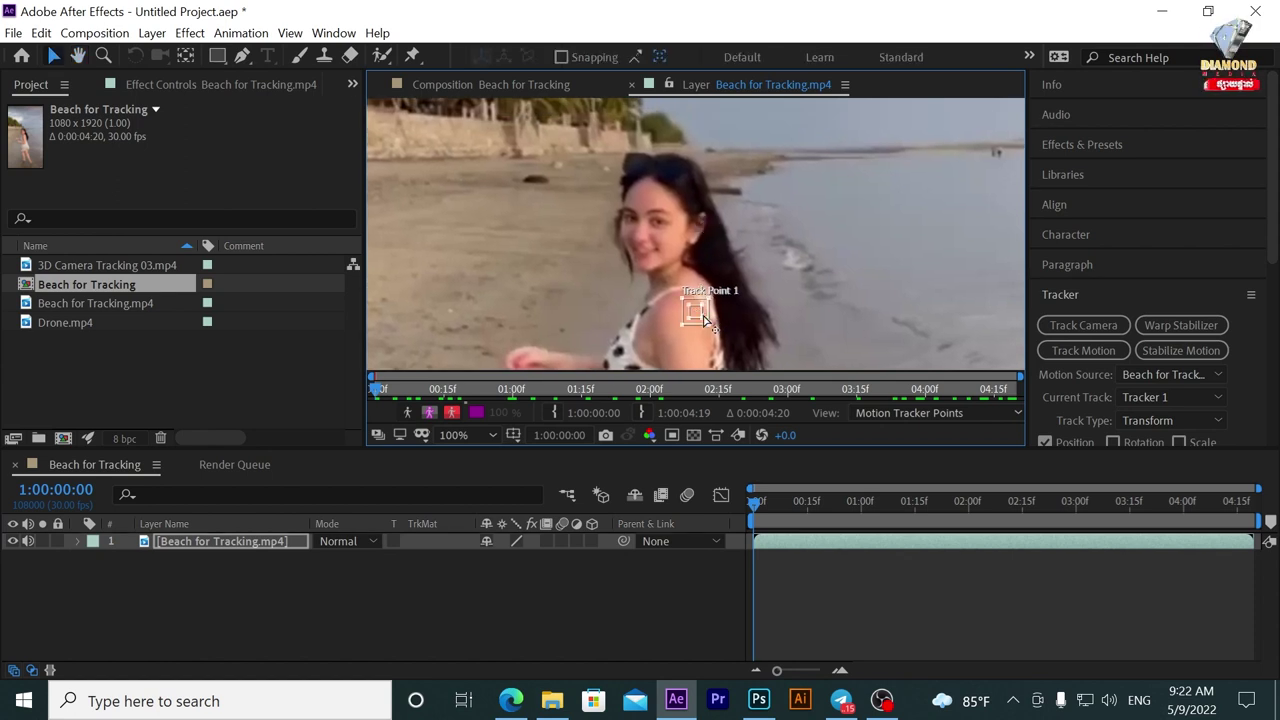
pyautogui.moveTo(695, 311); pyautogui.dragTo(663, 232)
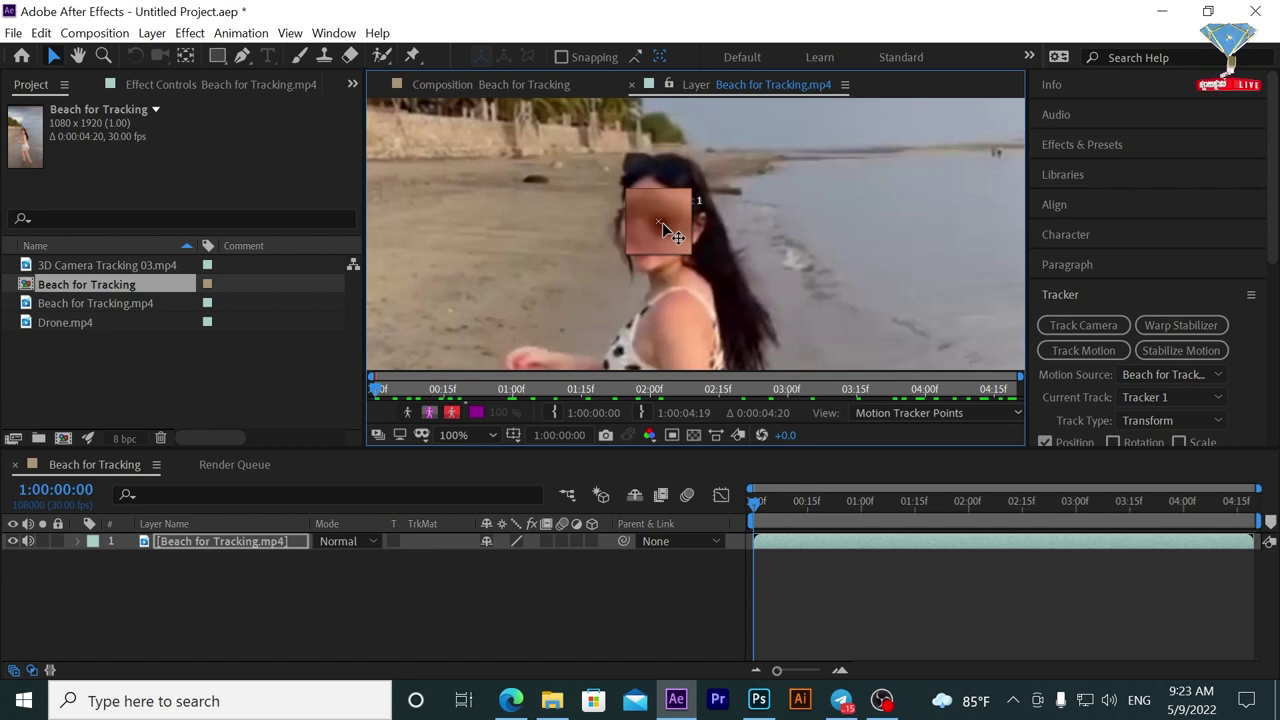
pyautogui.moveTo(662, 222); pyautogui.dragTo(660, 222)
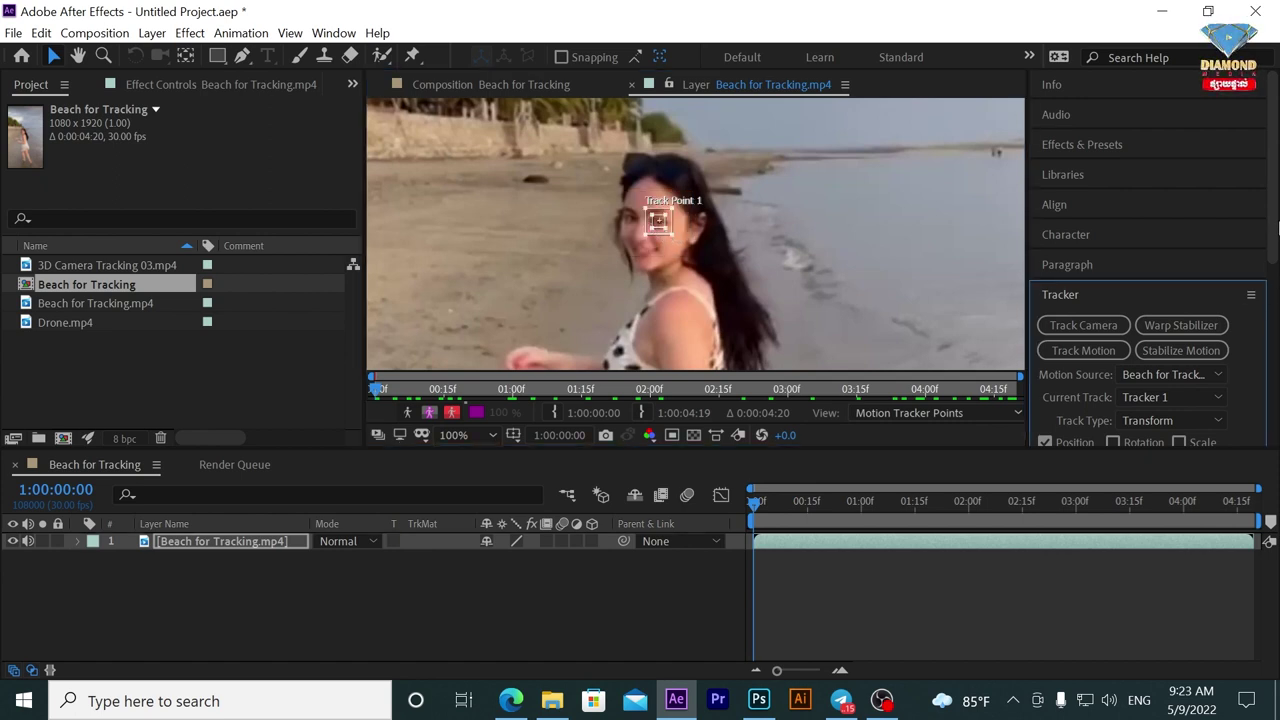
pyautogui.scroll(-5, 1190, 318)
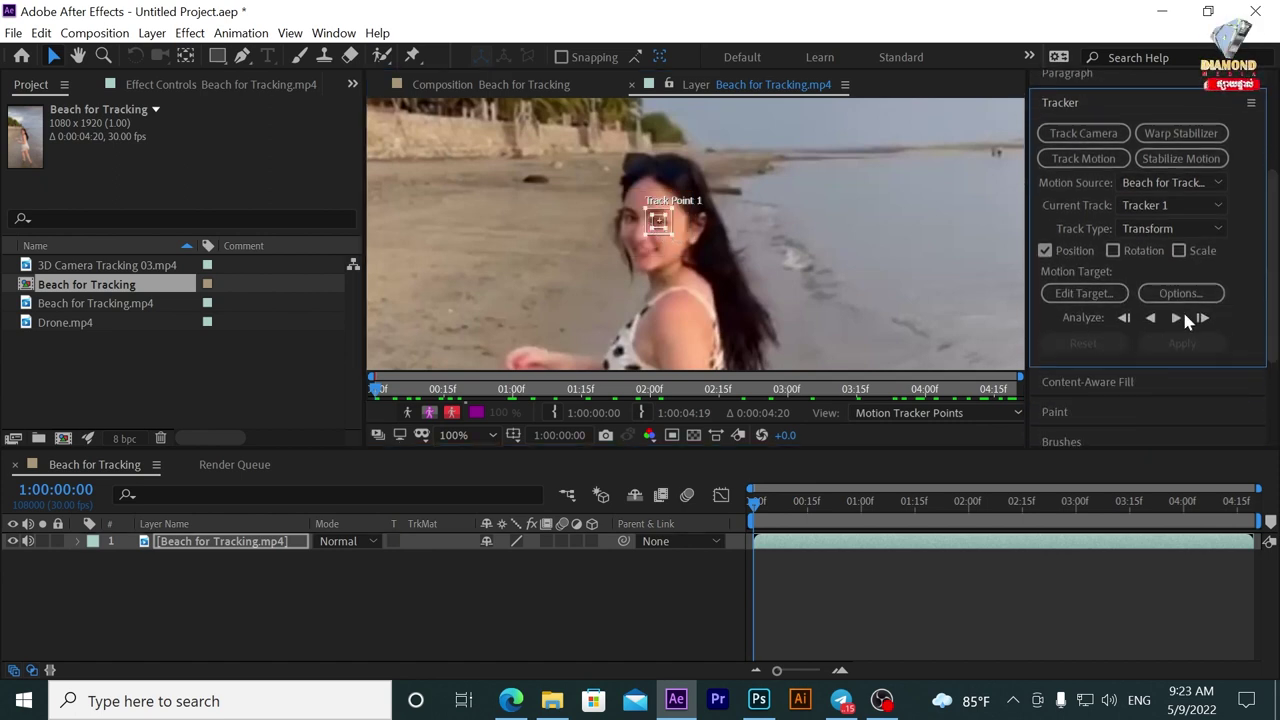
pyautogui.click(1177, 318)
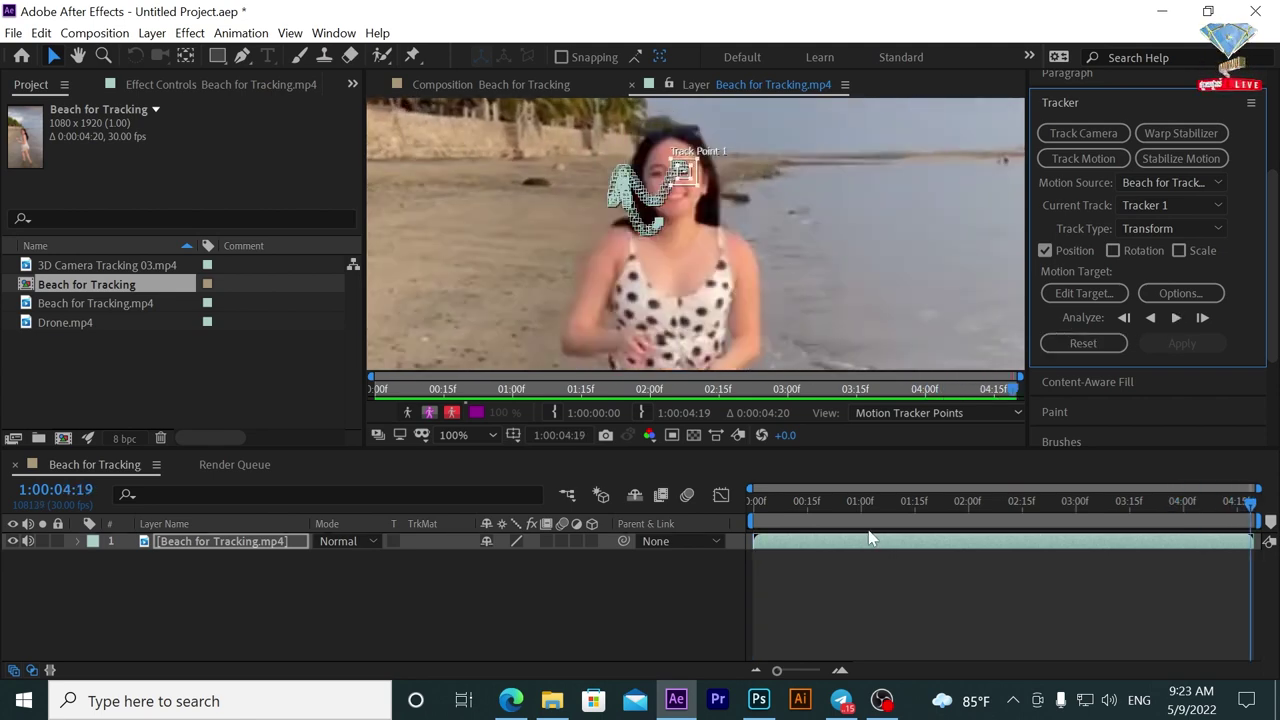
pyautogui.click(800, 501)
pyautogui.press('Home')
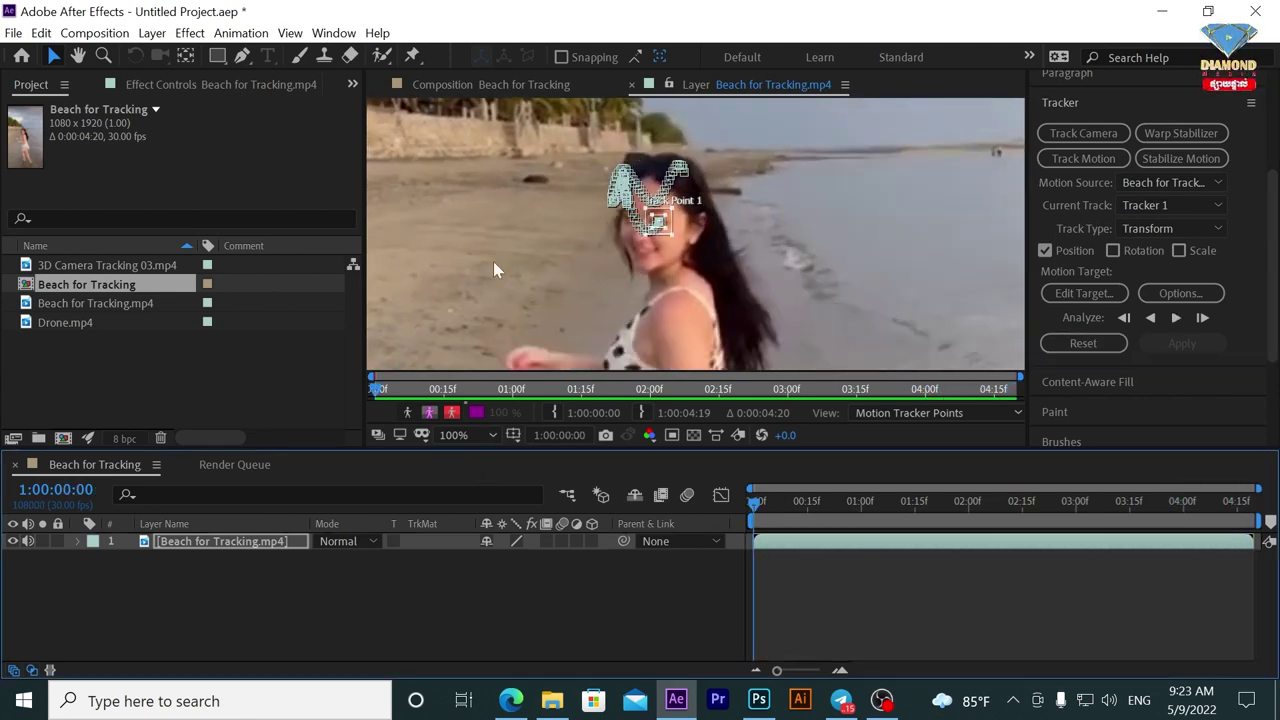
# Type a 'Happy' text layer above the woman's head in the Beach for Tracking composition.
pyautogui.click(467, 87)
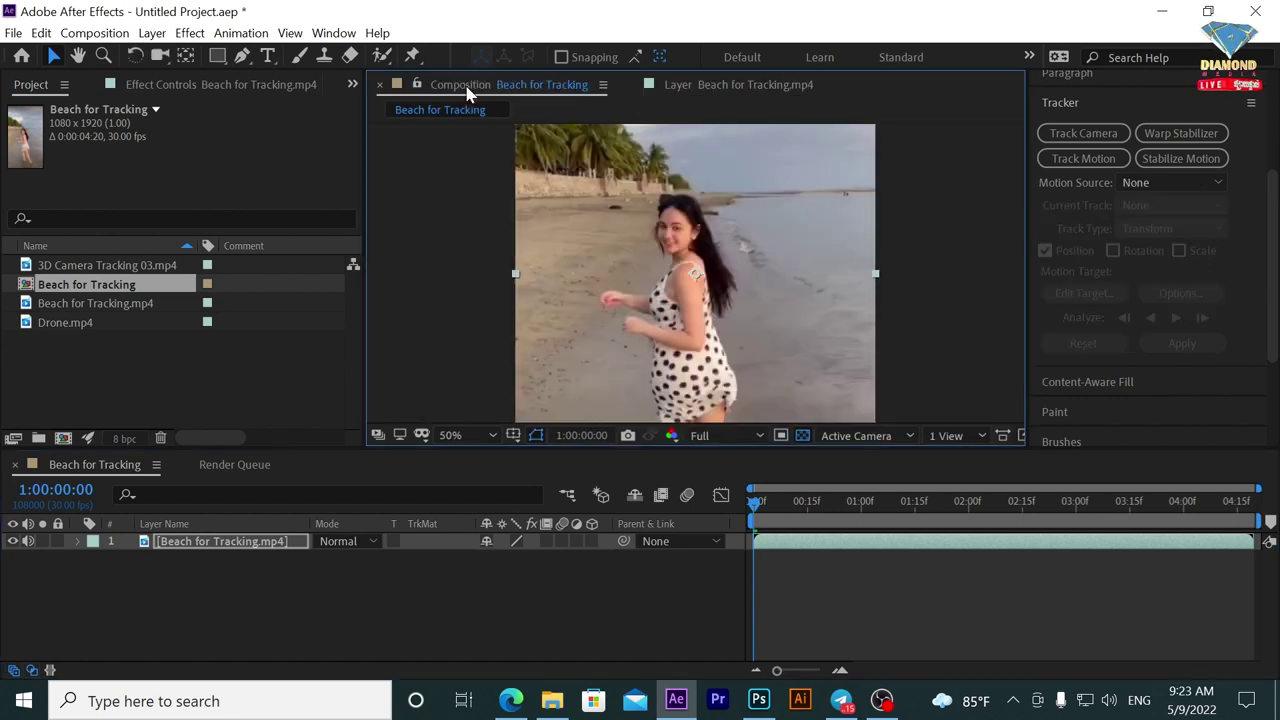
pyautogui.click(267, 56)
pyautogui.click(603, 196)
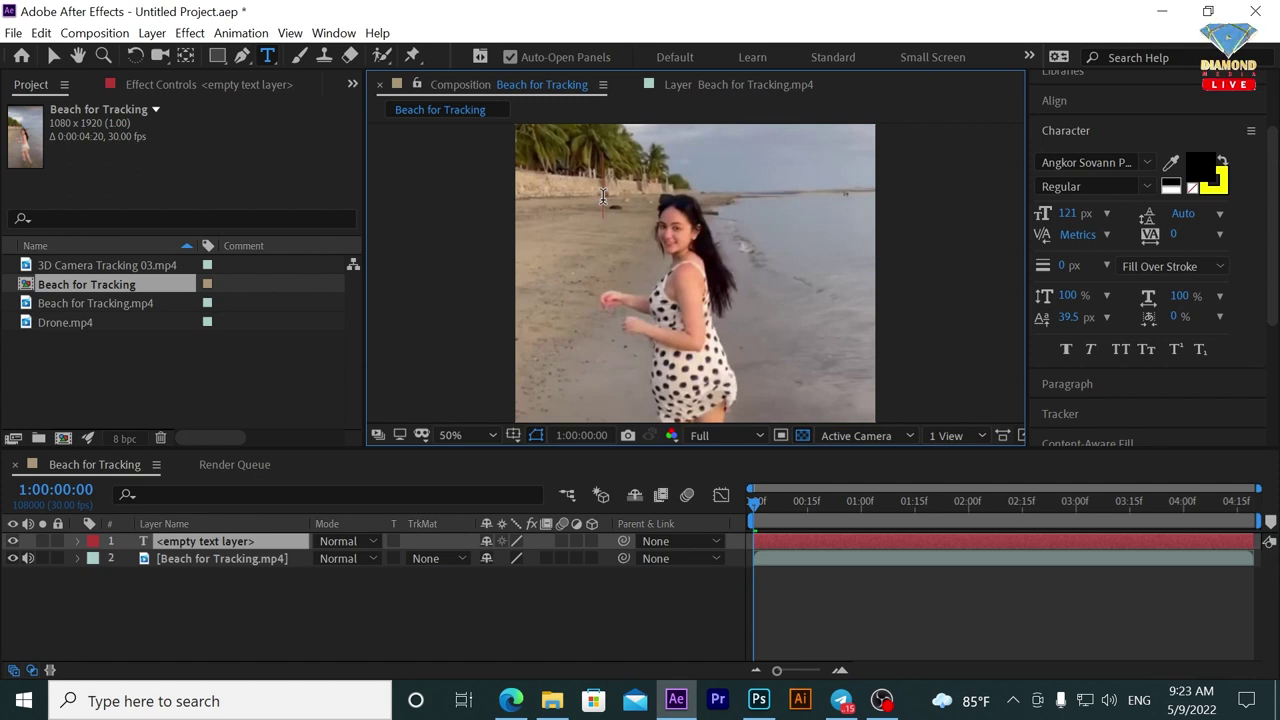
pyautogui.write('Happy')
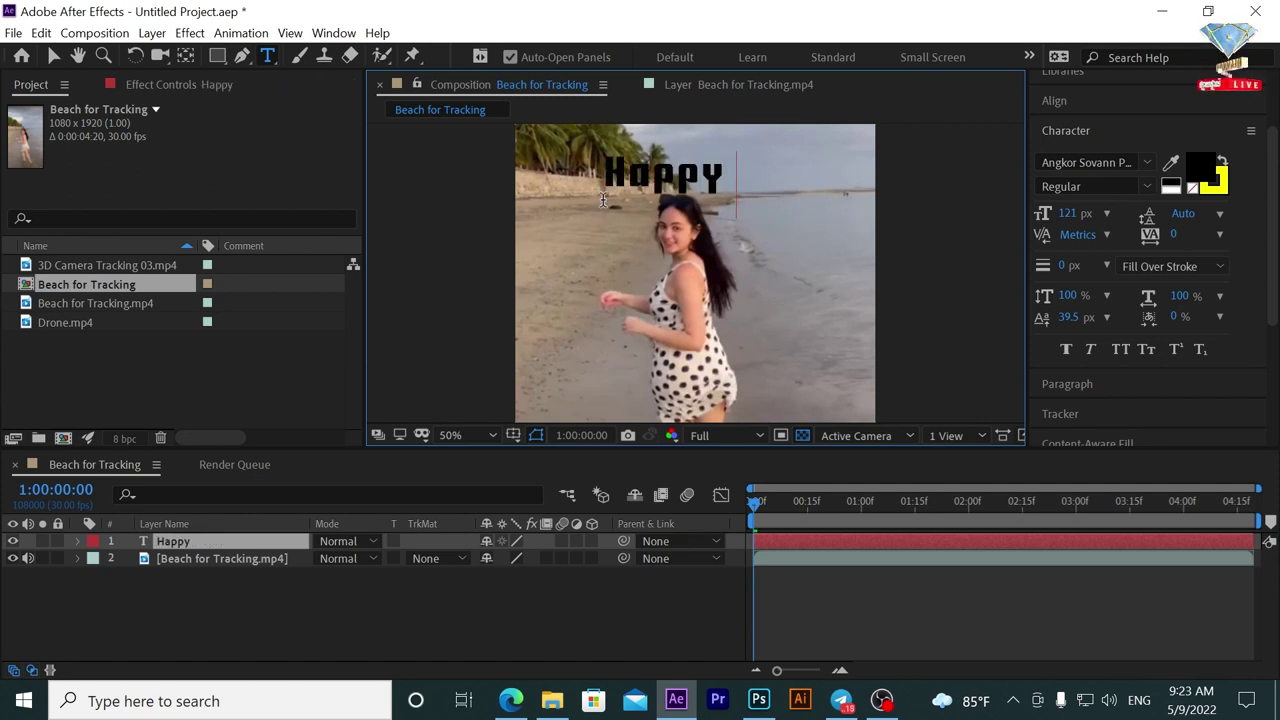
pyautogui.click(53, 56)
pyautogui.click(185, 56)
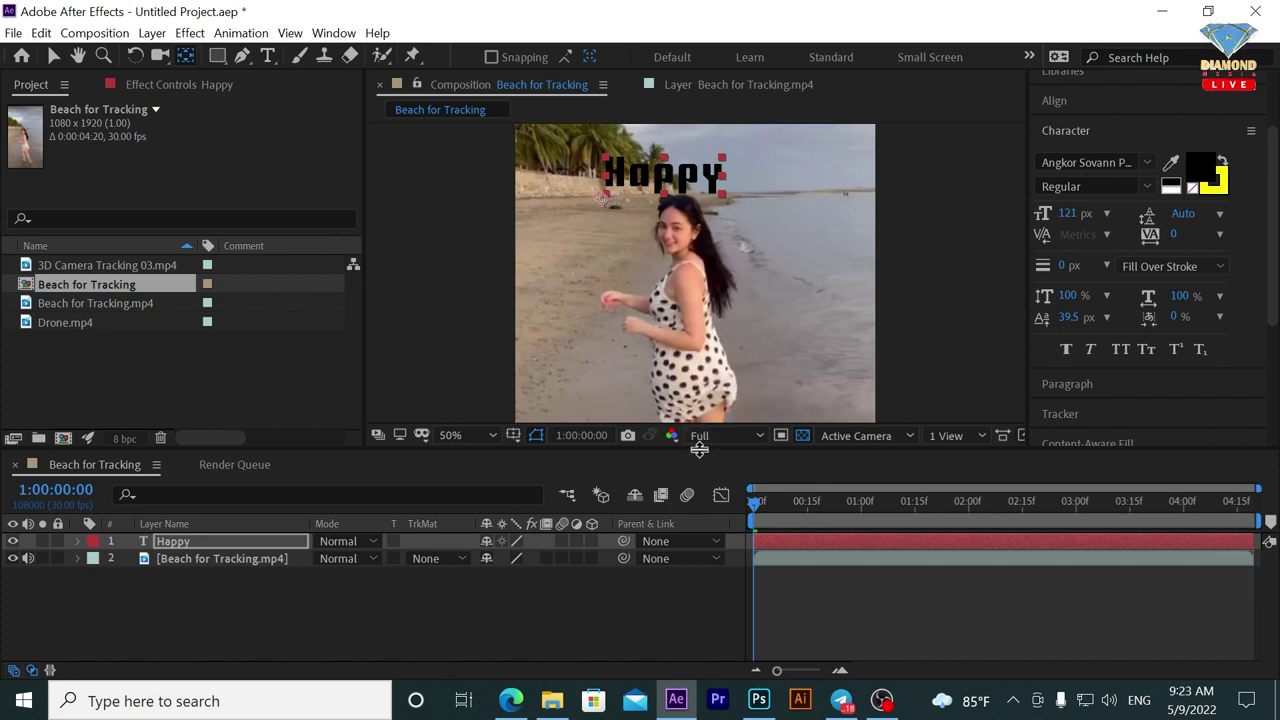
pyautogui.moveTo(712, 380); pyautogui.dragTo(737, 274)
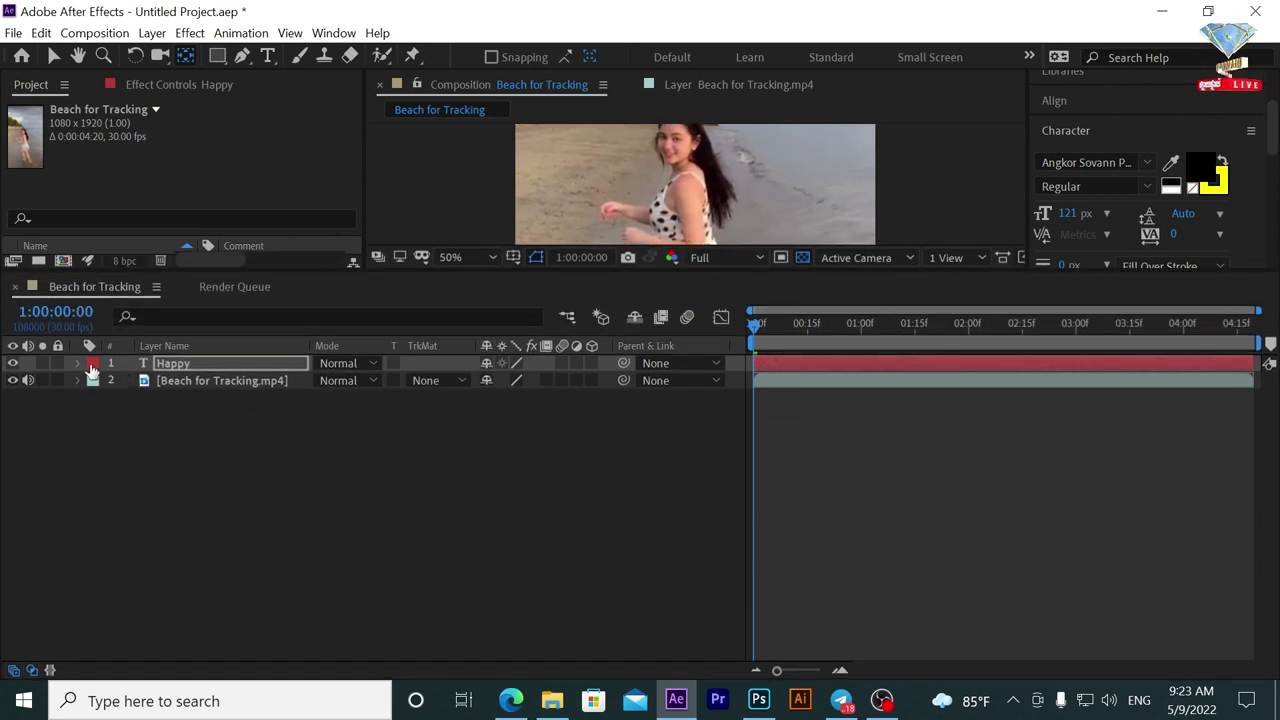
# Reveal Happy's Transform properties and the clip's Motion Trackers > Tracker 1 > Track Point 1.
pyautogui.click(77, 364)
pyautogui.click(97, 398)
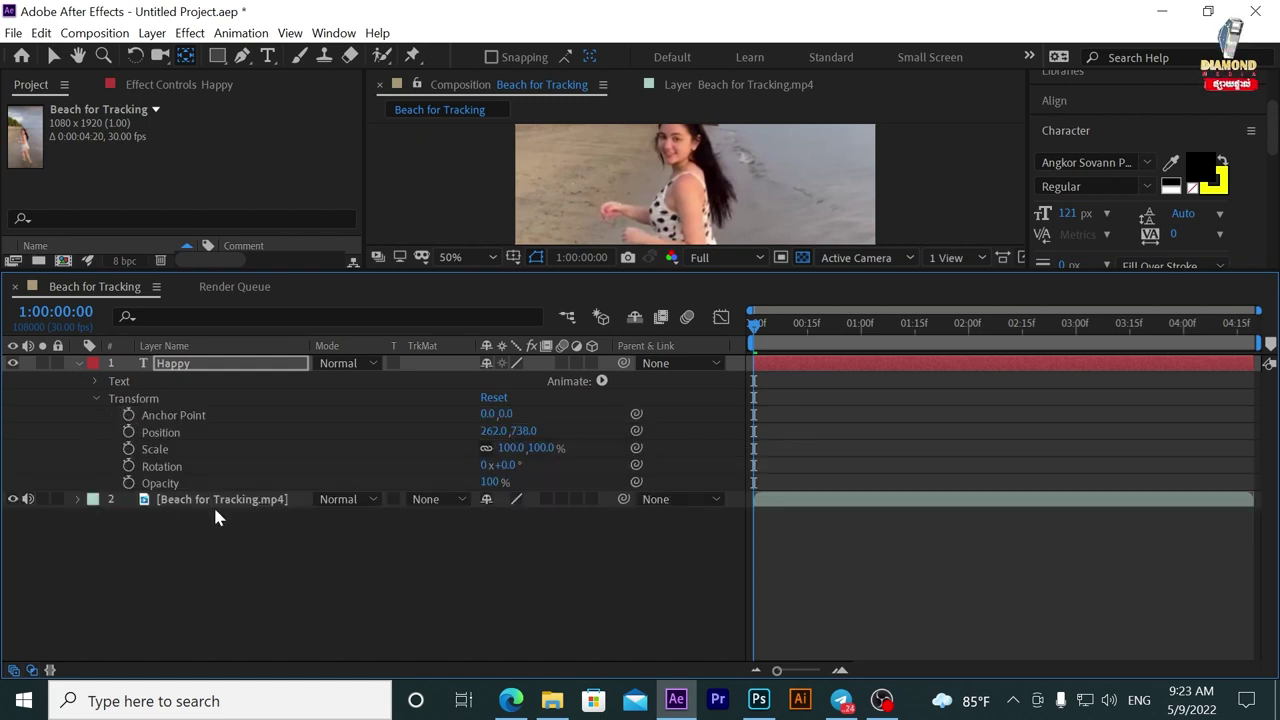
pyautogui.click(783, 500)
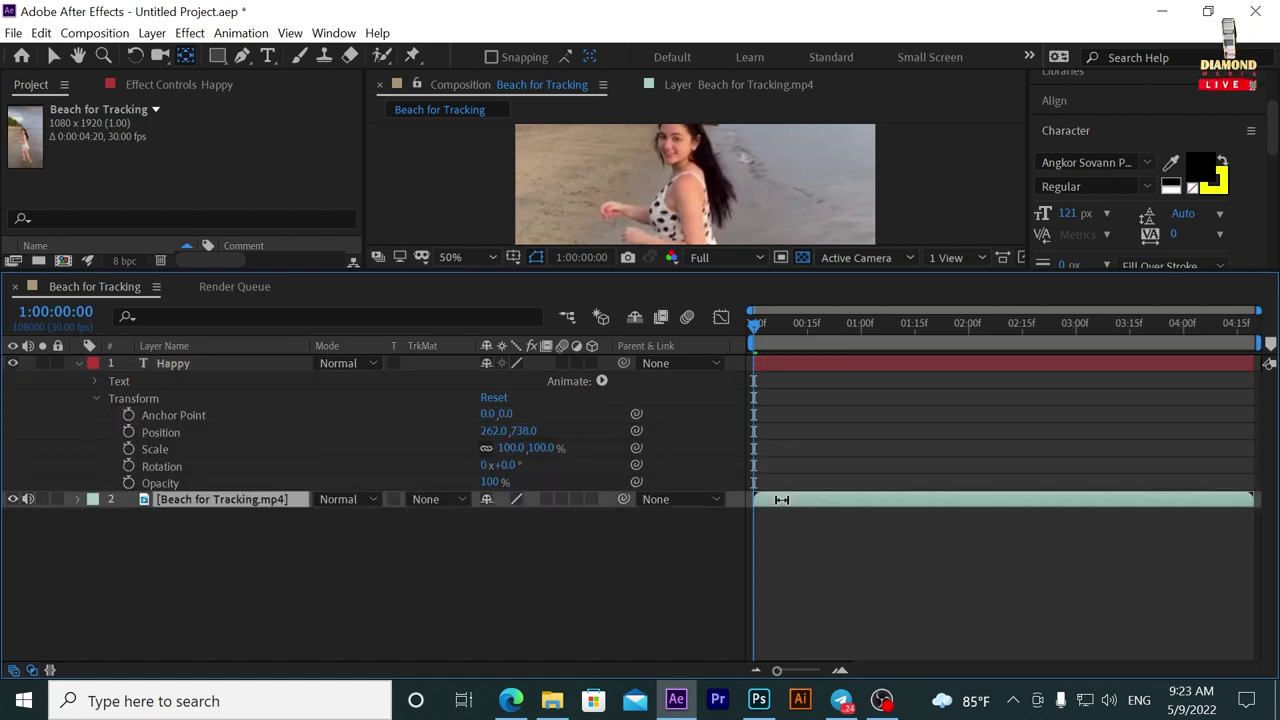
pyautogui.click(80, 500)
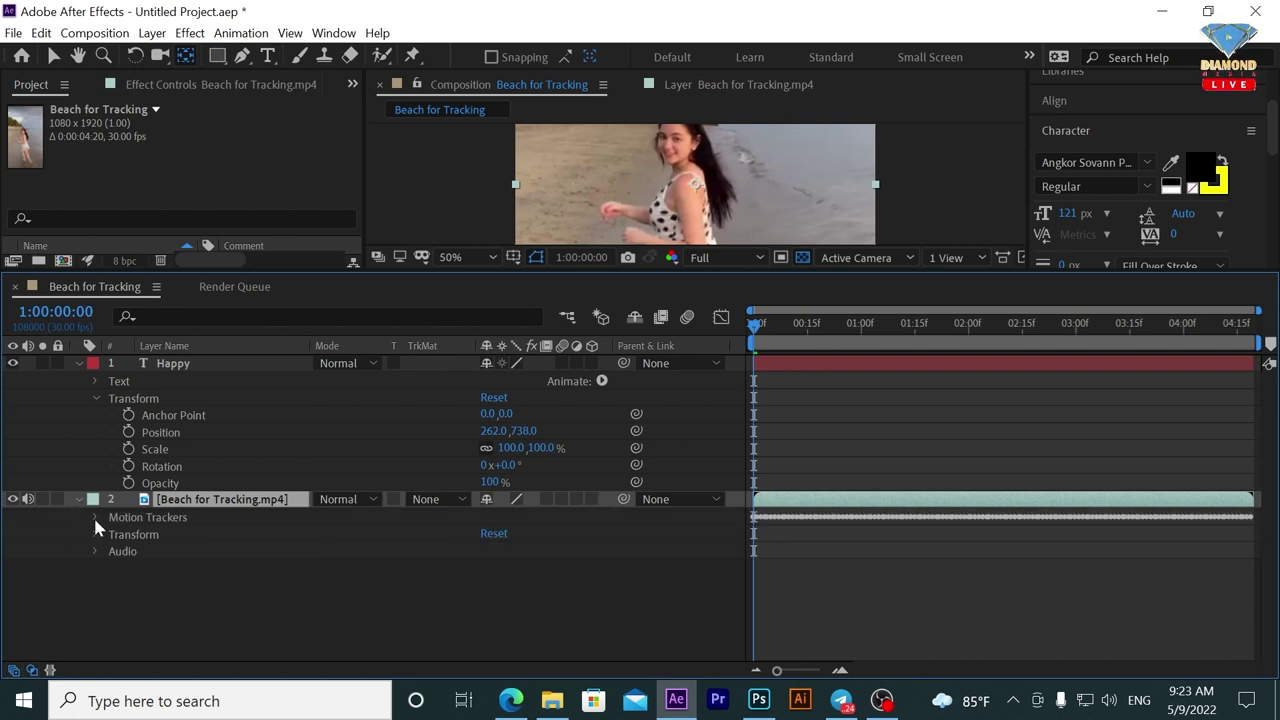
pyautogui.click(95, 517)
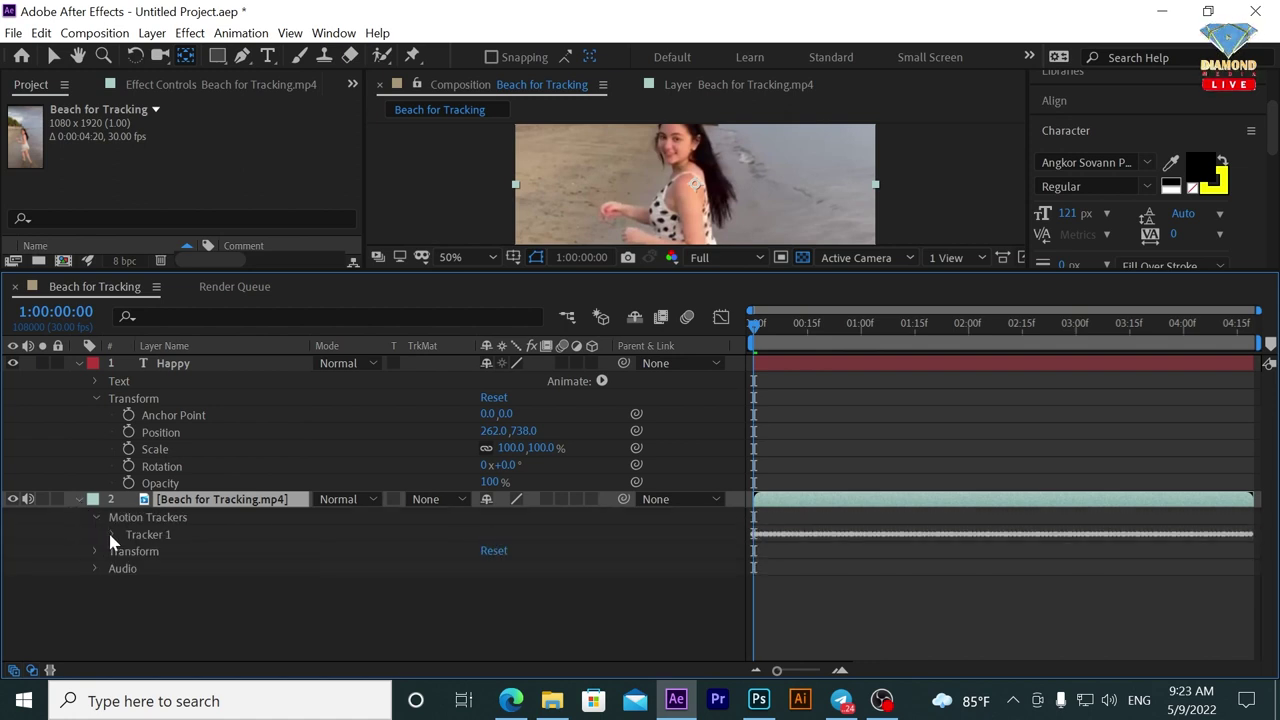
pyautogui.click(112, 535)
pyautogui.click(129, 551)
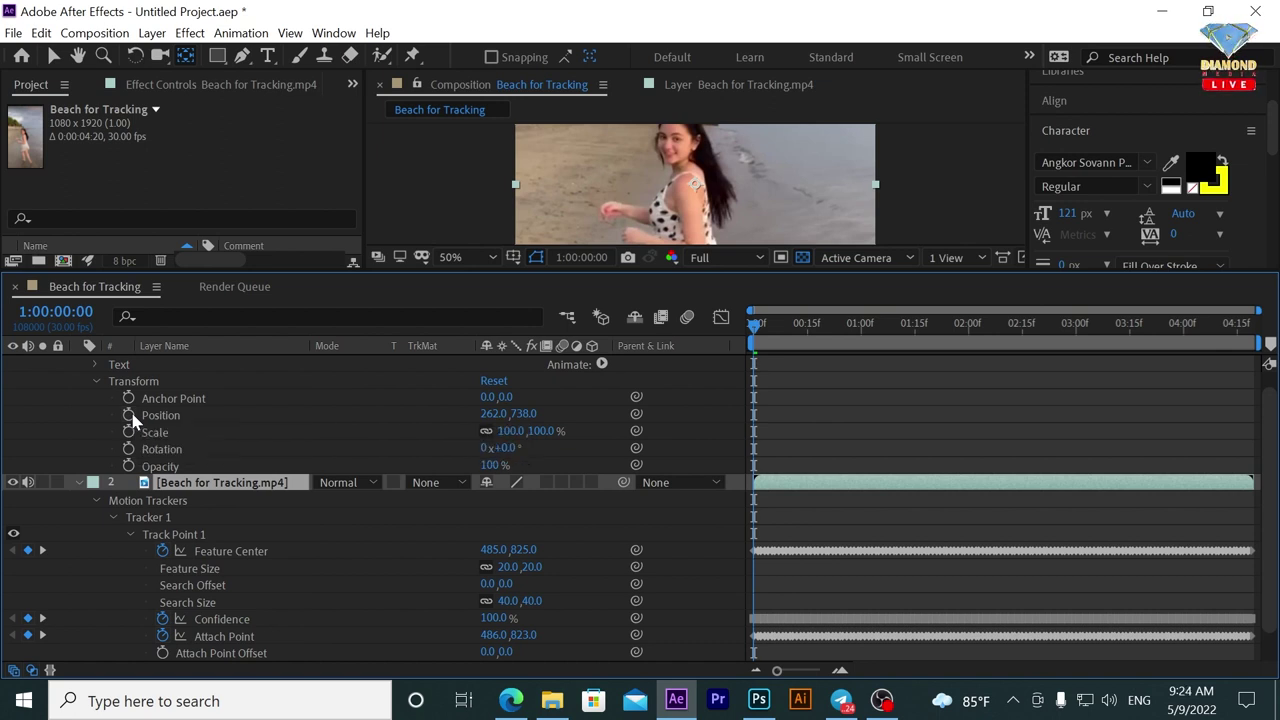
# Add a Position expression on Happy pick-whipped to Track Point 1's Feature Center.
pyautogui.keyDown('alt'); pyautogui.click(130, 415); pyautogui.keyUp('alt')
pyautogui.keyDown('alt'); pyautogui.click(130, 415); pyautogui.keyUp('alt')
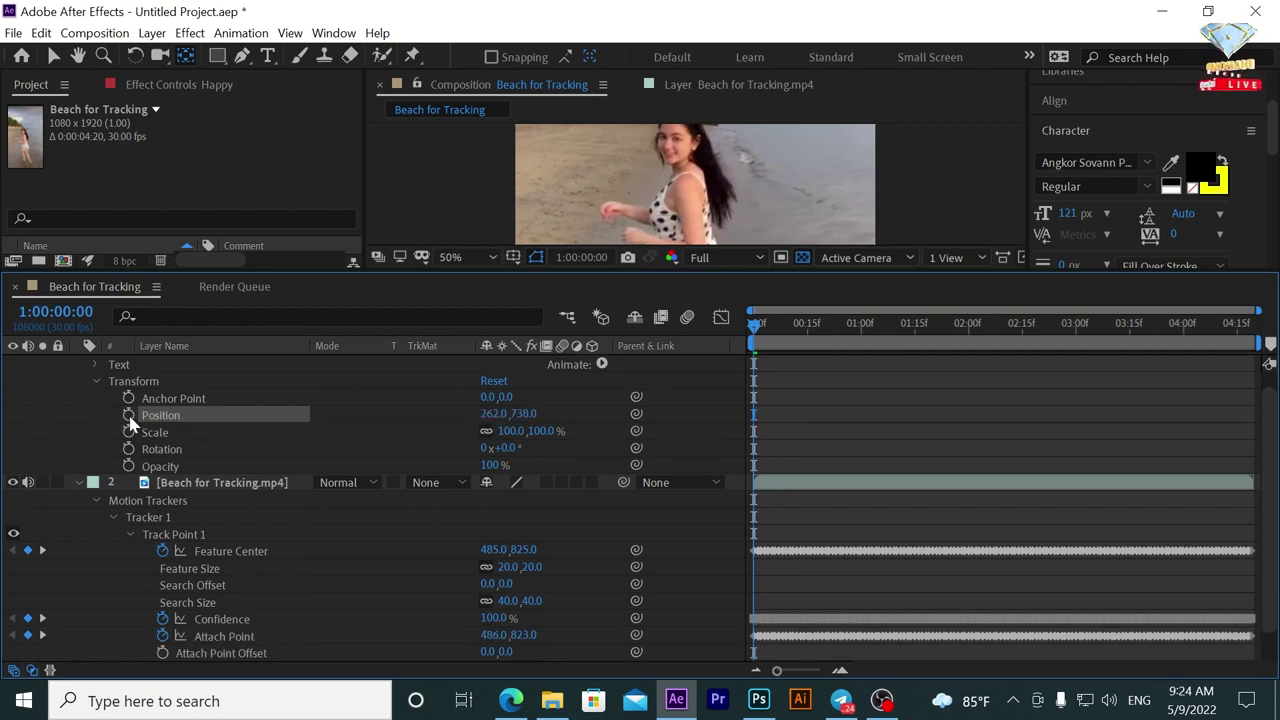
pyautogui.keyDown('alt'); pyautogui.click(130, 415); pyautogui.keyUp('alt')
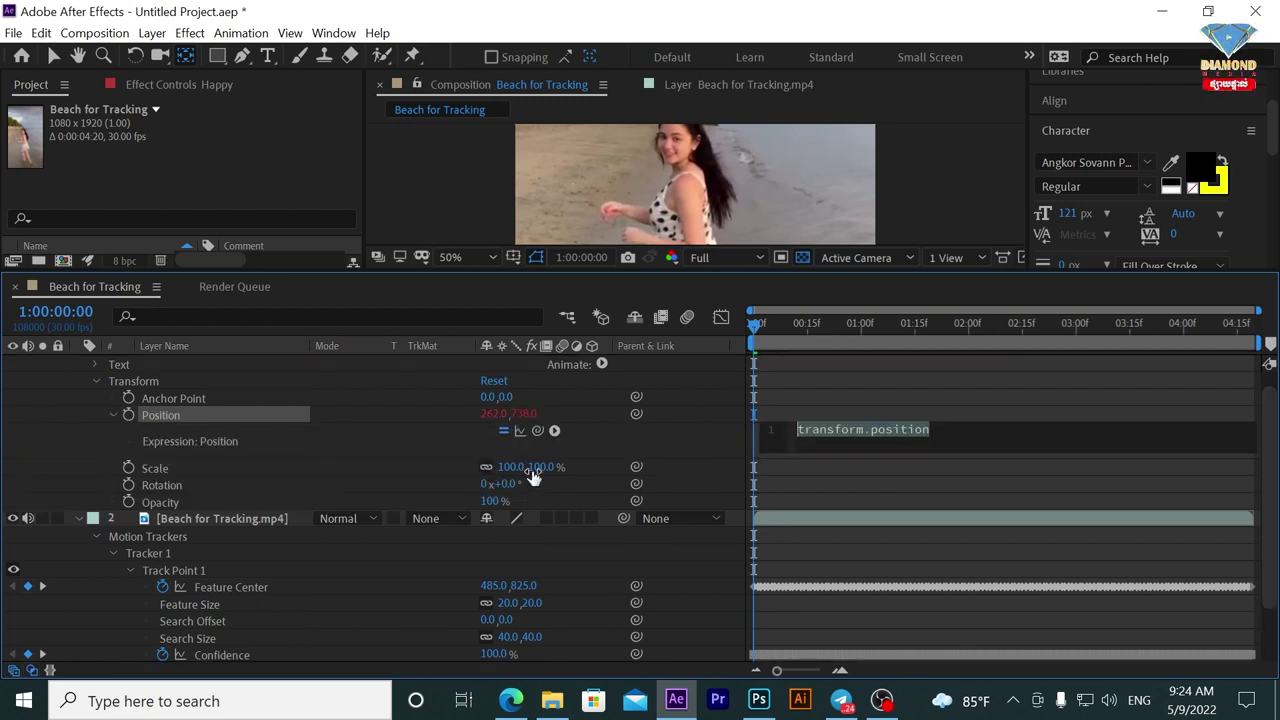
pyautogui.moveTo(537, 431); pyautogui.dragTo(258, 588)
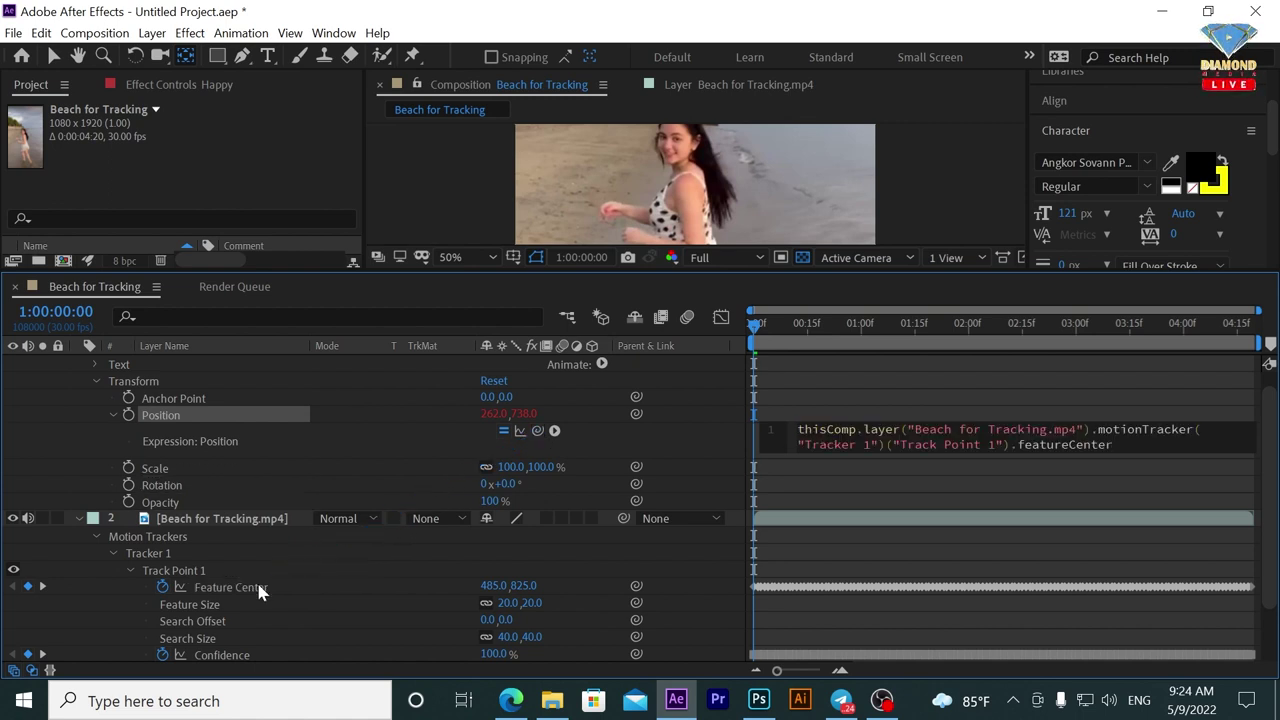
pyautogui.press('KP_Enter')
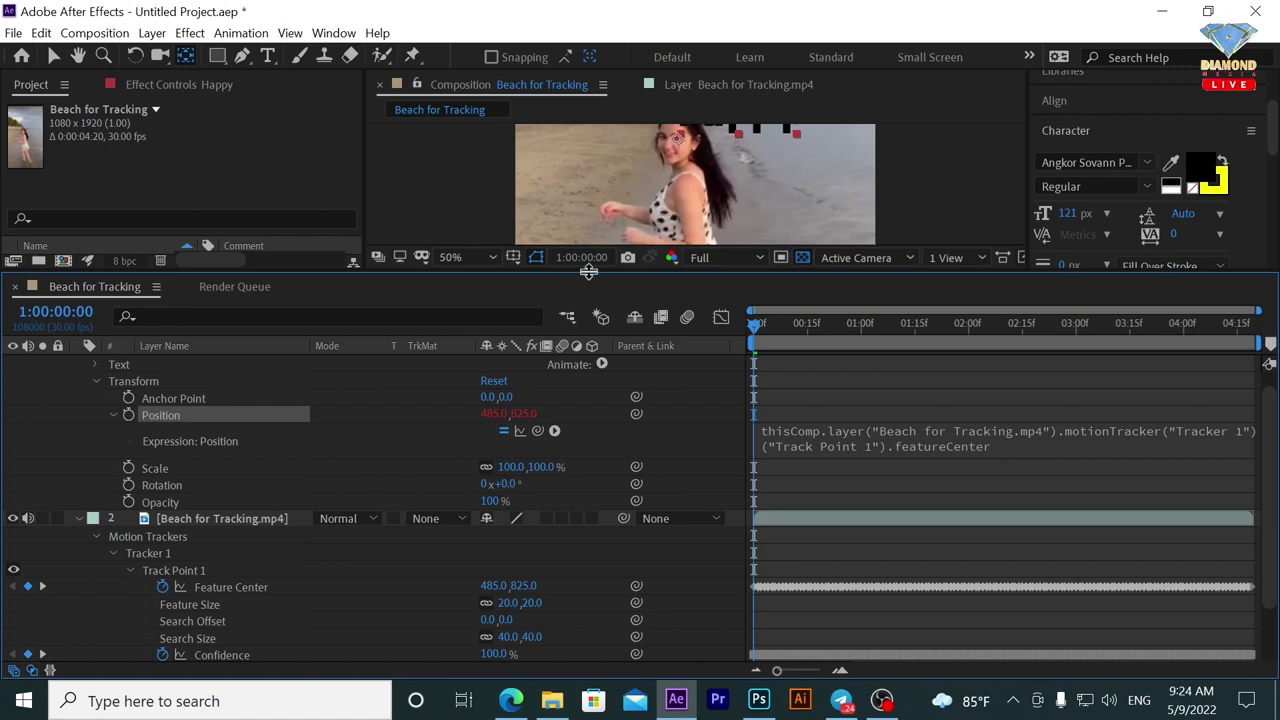
# Fit the composition in the viewer and play it back to check the tracked text.
pyautogui.moveTo(585, 272); pyautogui.dragTo(545, 500)
pyautogui.click(468, 484)
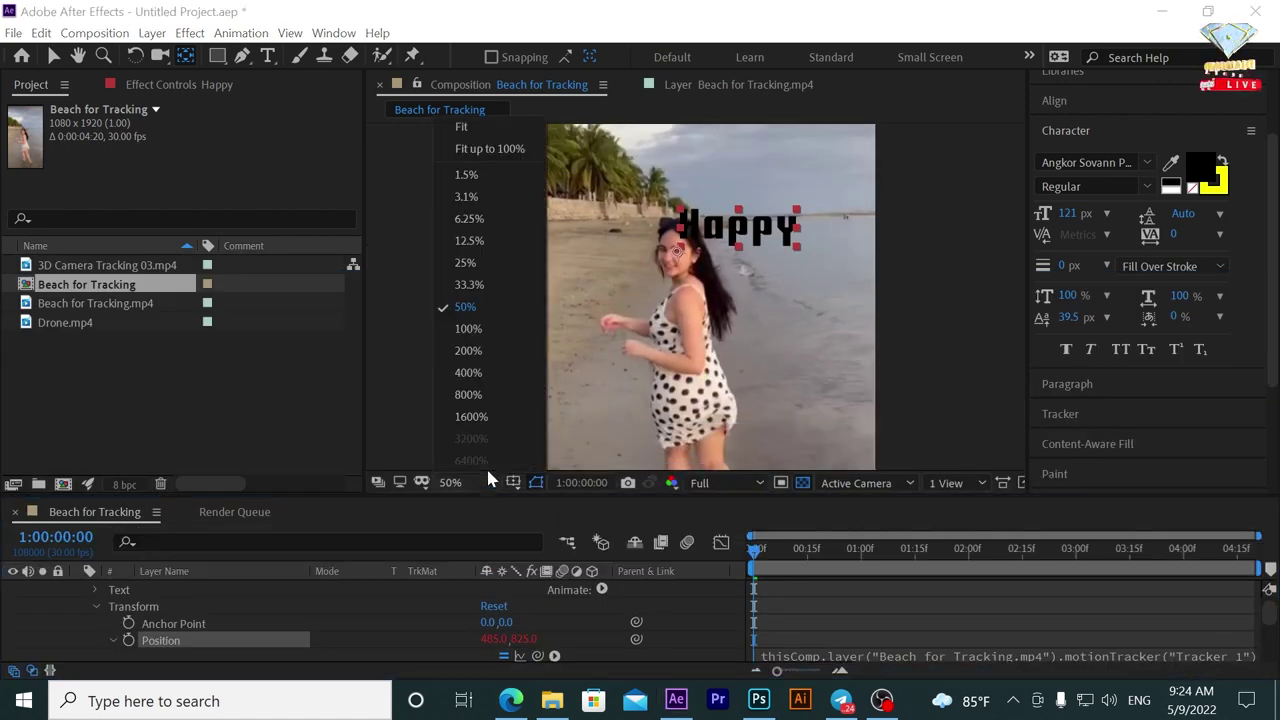
pyautogui.click(480, 155)
pyautogui.press('space')
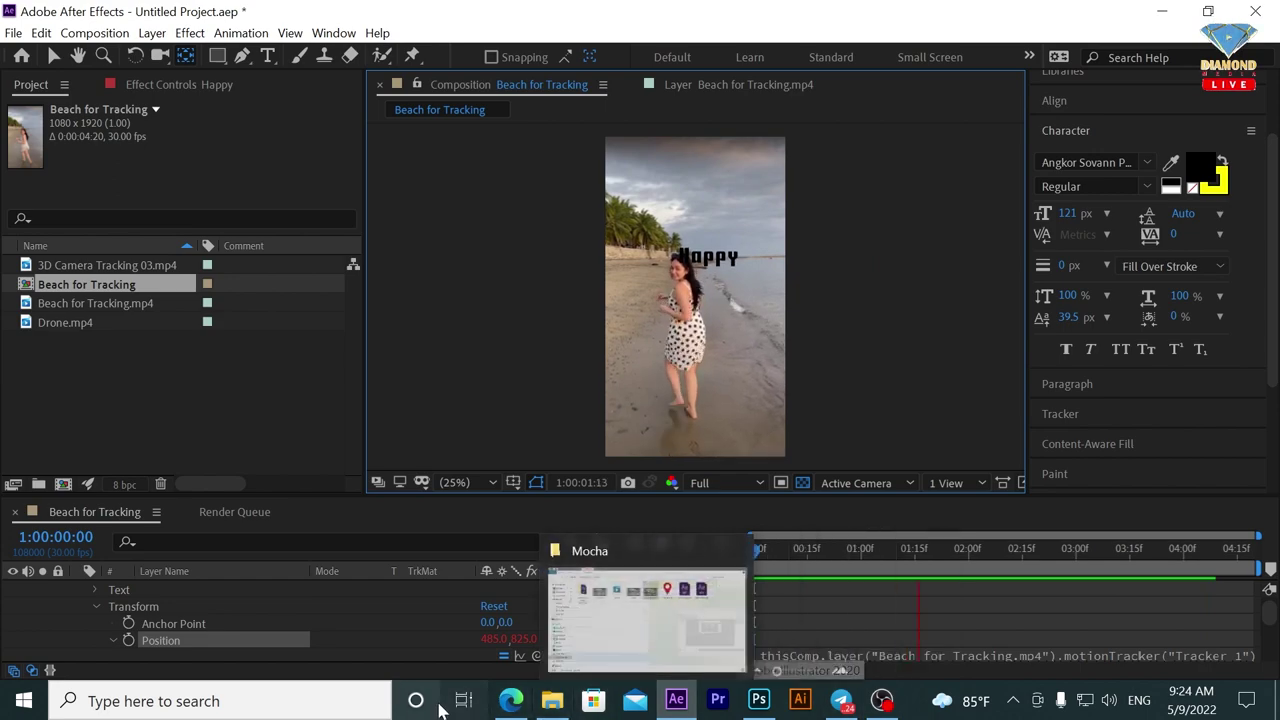
pyautogui.click(511, 700)
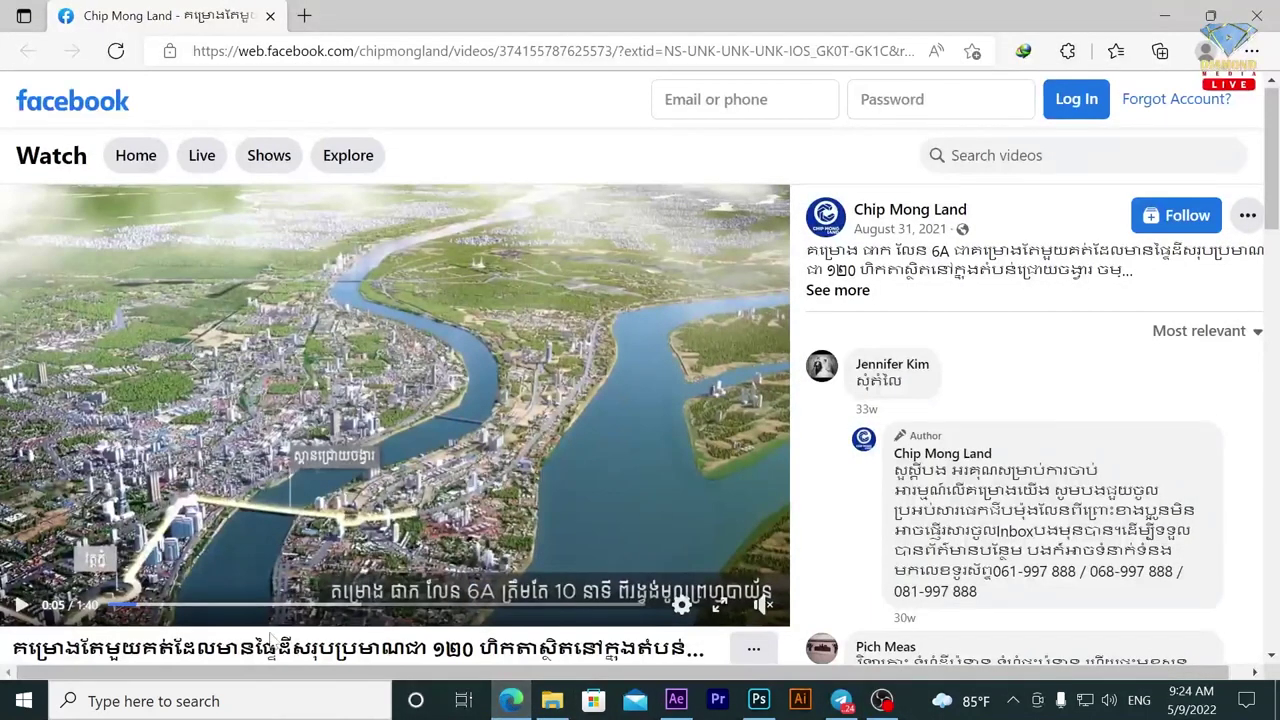
pyautogui.click(130, 606)
pyautogui.click(20, 605)
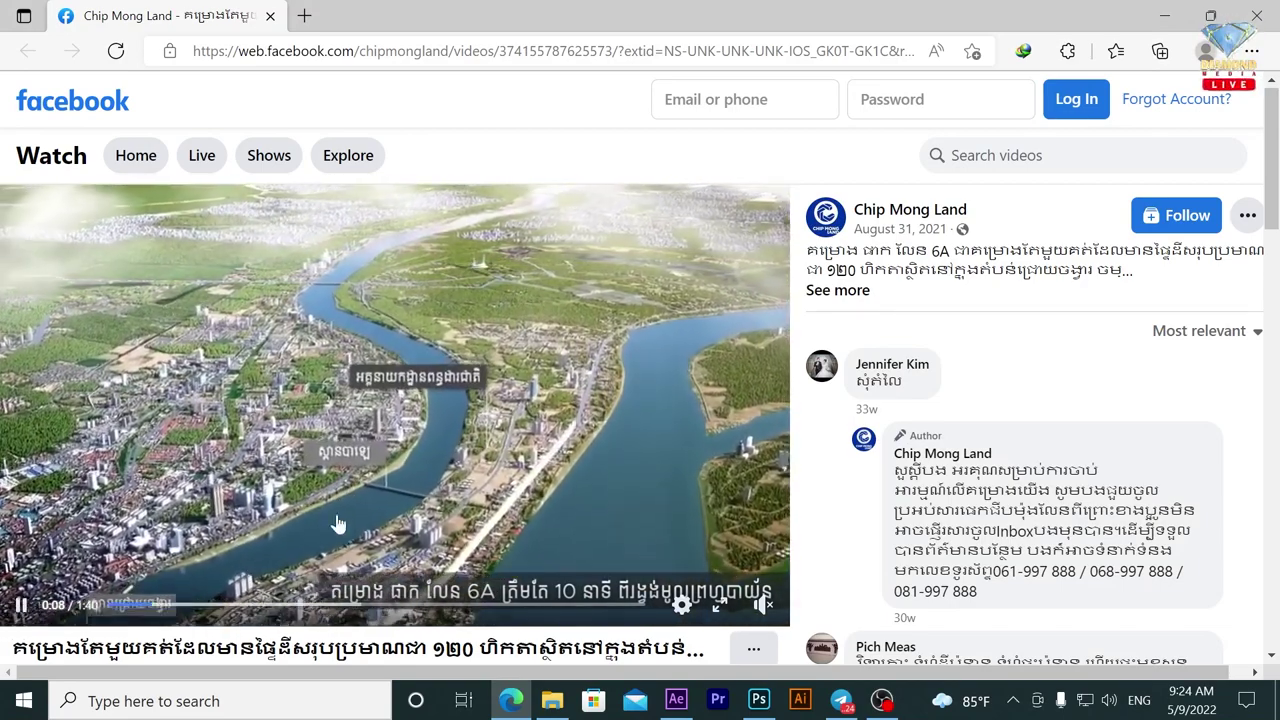
pyautogui.click(545, 375)
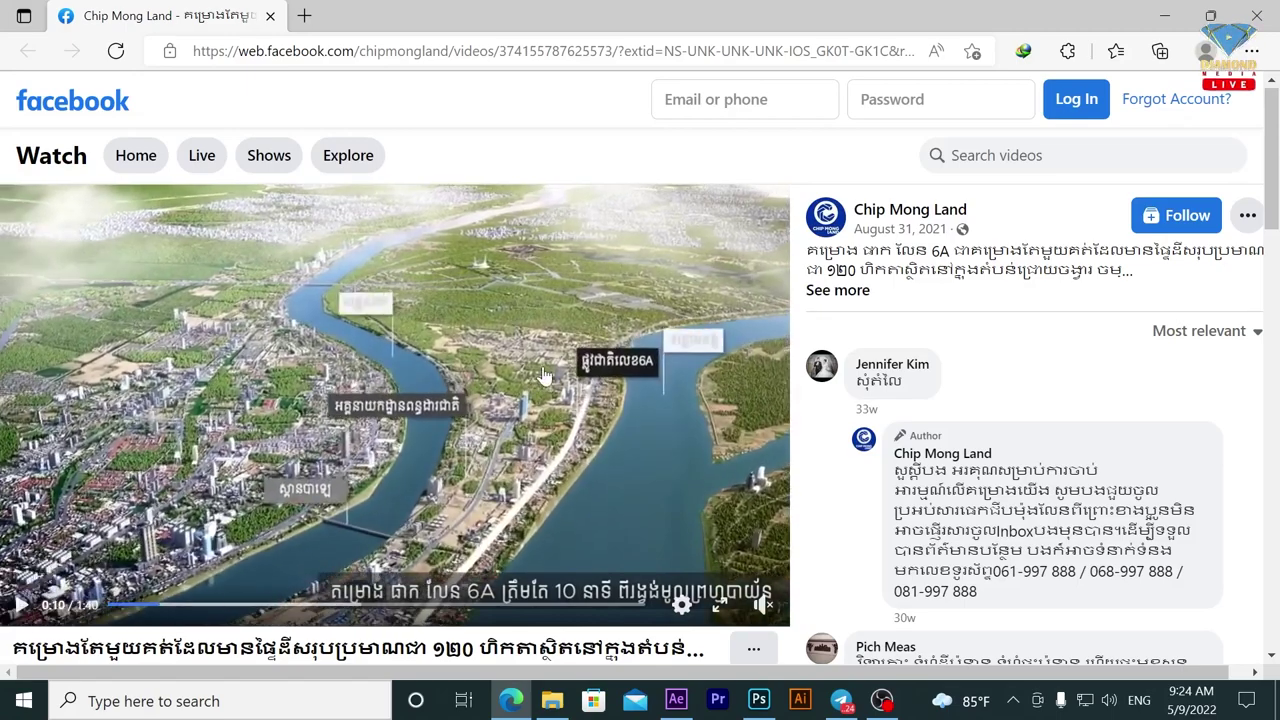
pyautogui.click(1164, 16)
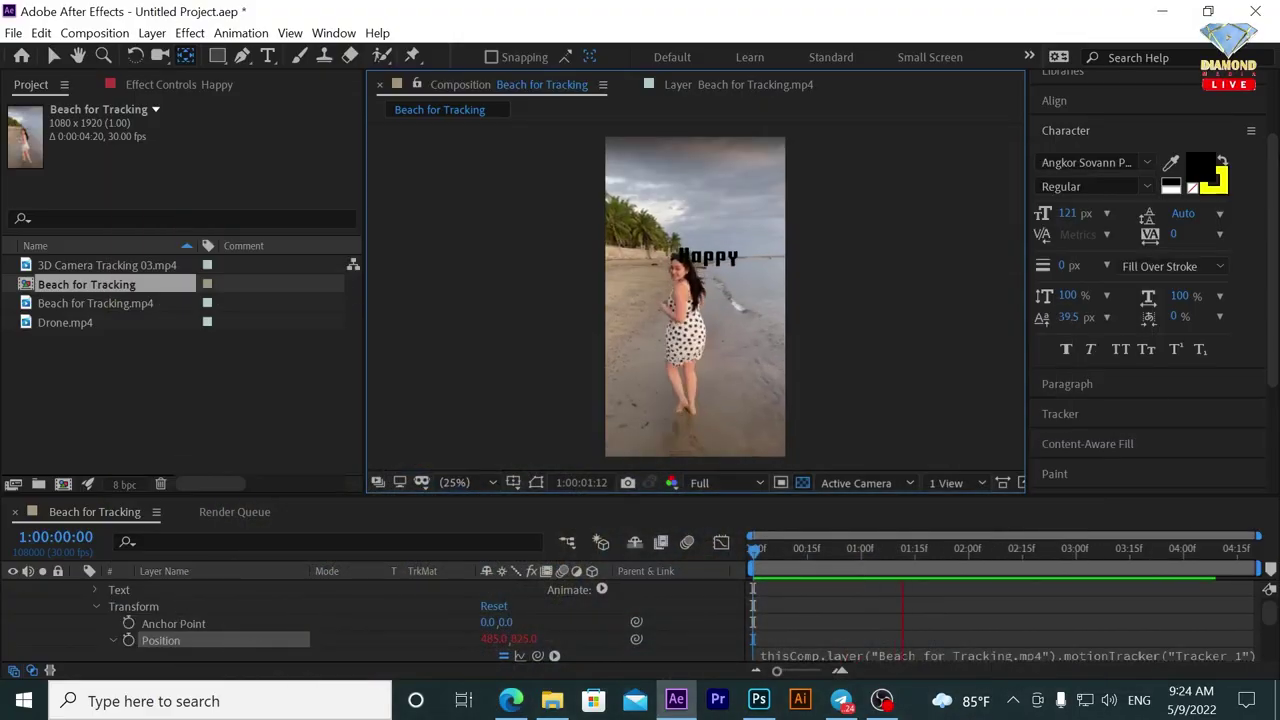
pyautogui.press('space')
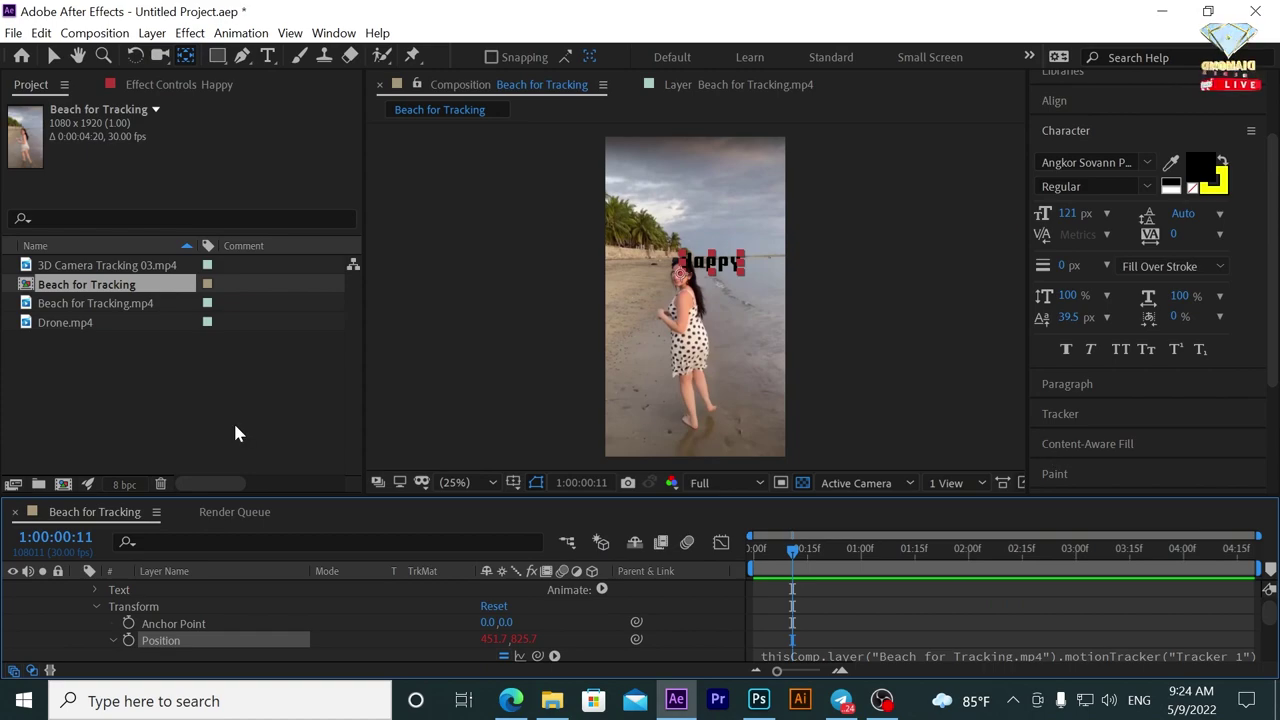
# Import Davinci Logo.png and build a composition from 3D Camera Tracking 03.mp4.
pyautogui.doubleClick(164, 390)
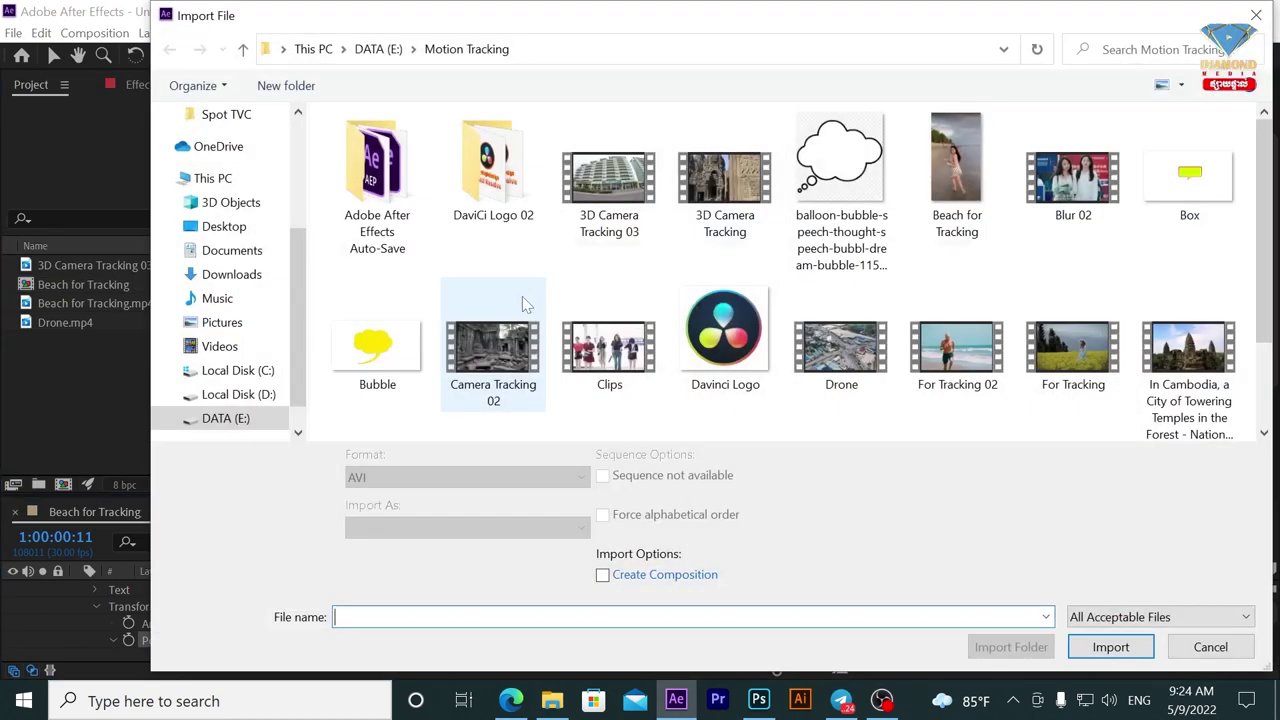
pyautogui.doubleClick(724, 330)
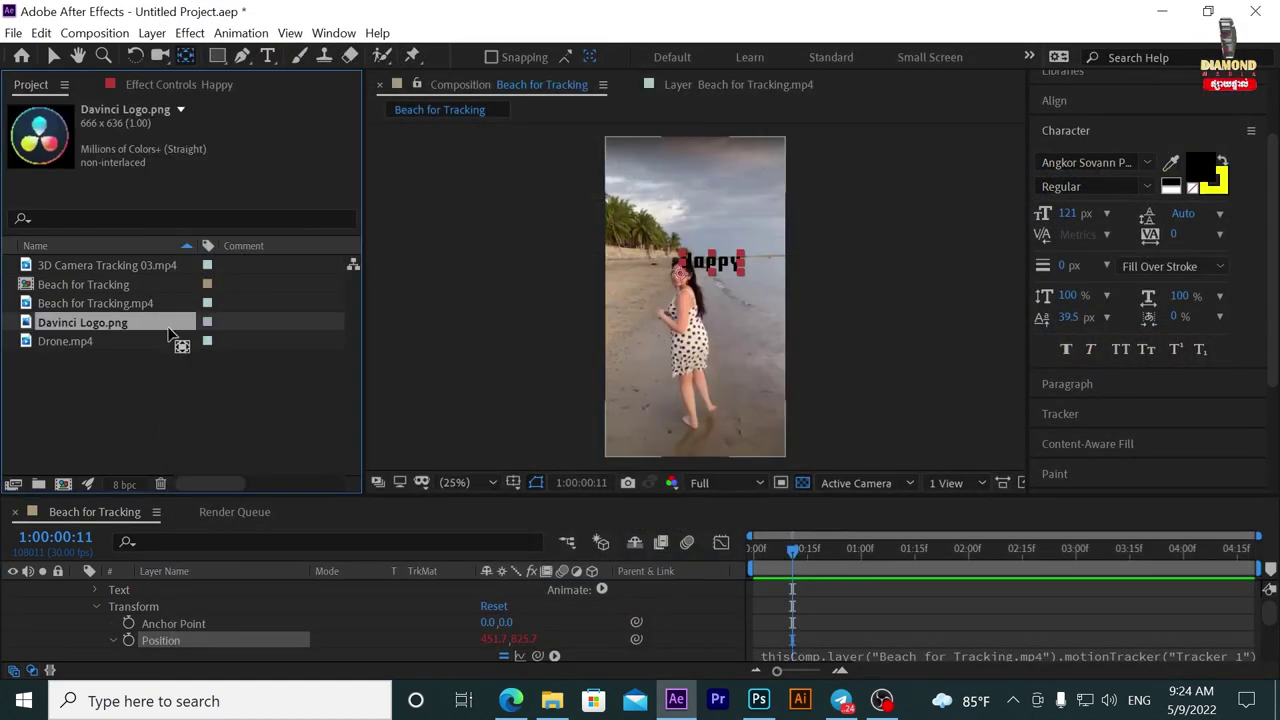
pyautogui.click(75, 272)
pyautogui.moveTo(75, 272); pyautogui.dragTo(63, 485)
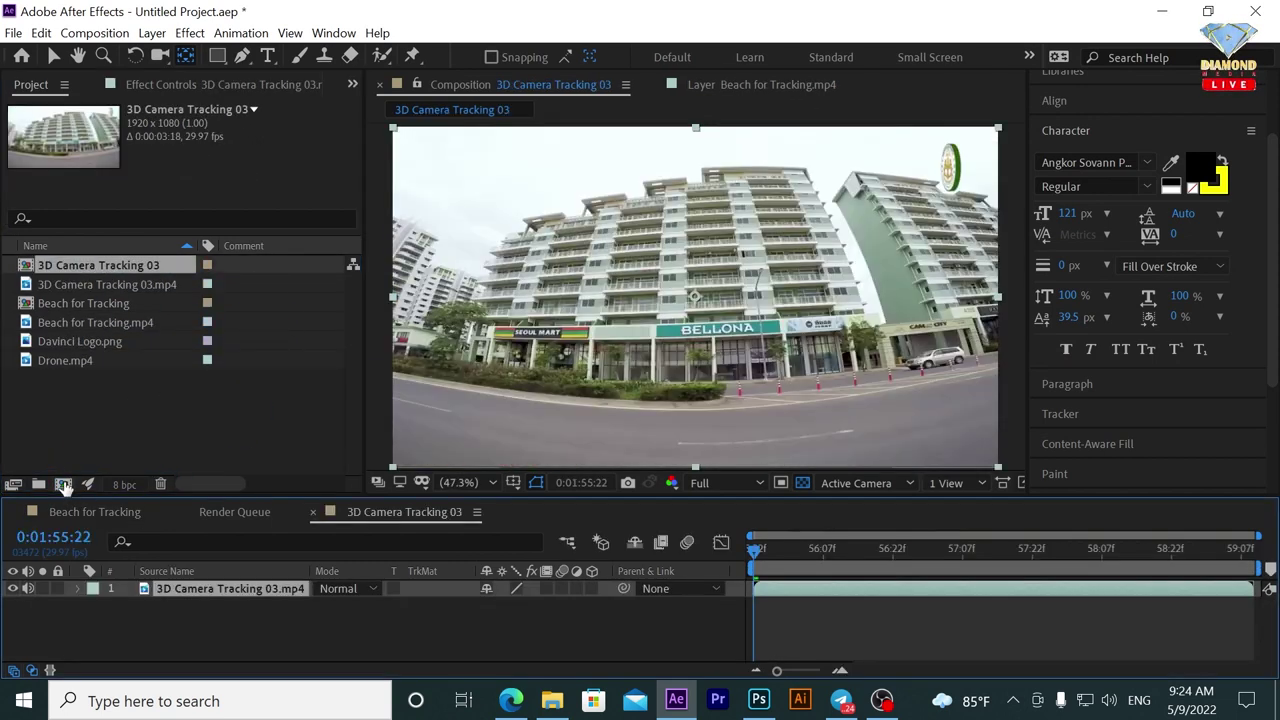
# Apply the 3D Camera Tracker to the building clip via Animation > Track Camera.
pyautogui.click(241, 33)
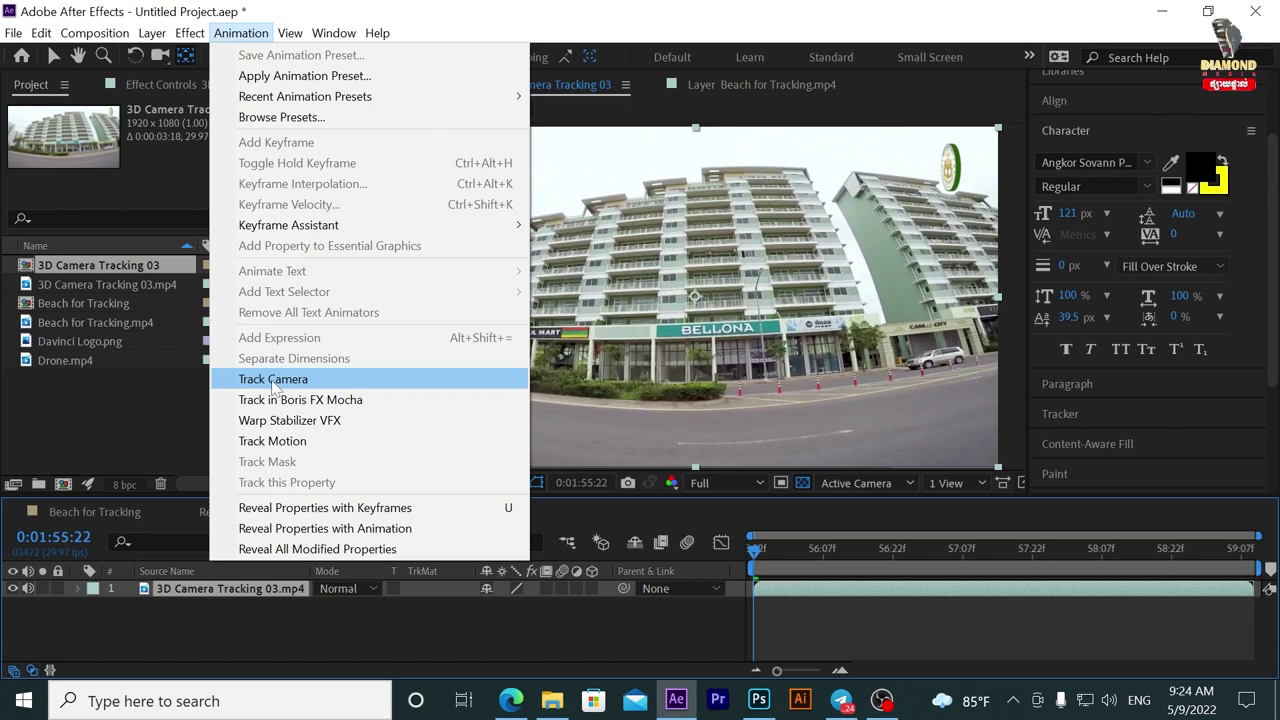
pyautogui.click(273, 380)
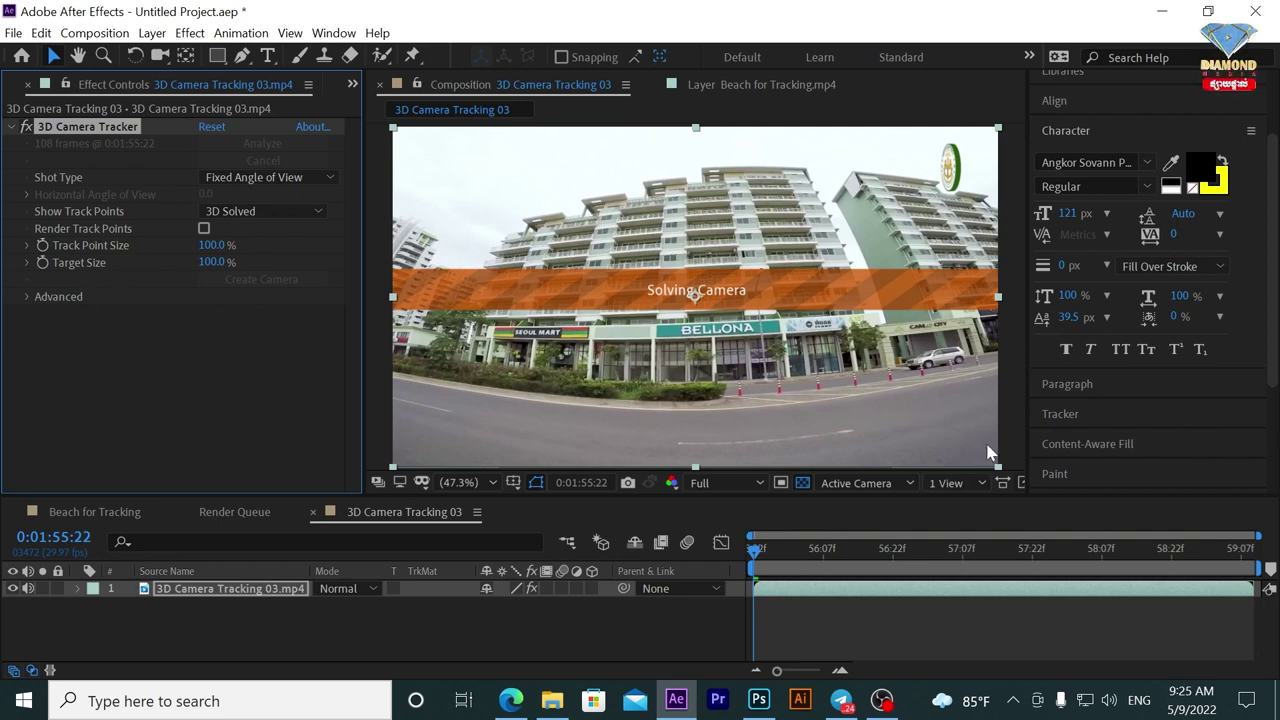
# Create a solid and camera from track points on the building's upper facade.
pyautogui.click(678, 320)
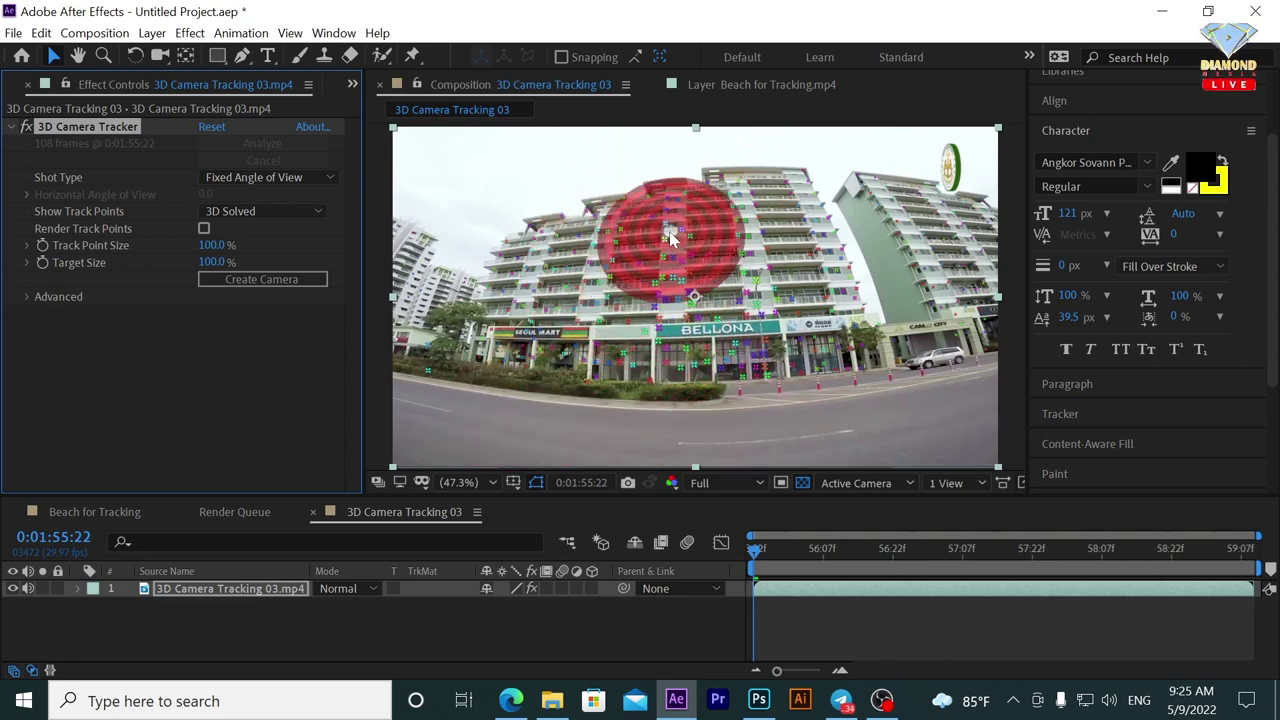
pyautogui.click(727, 207)
pyautogui.rightClick(727, 207)
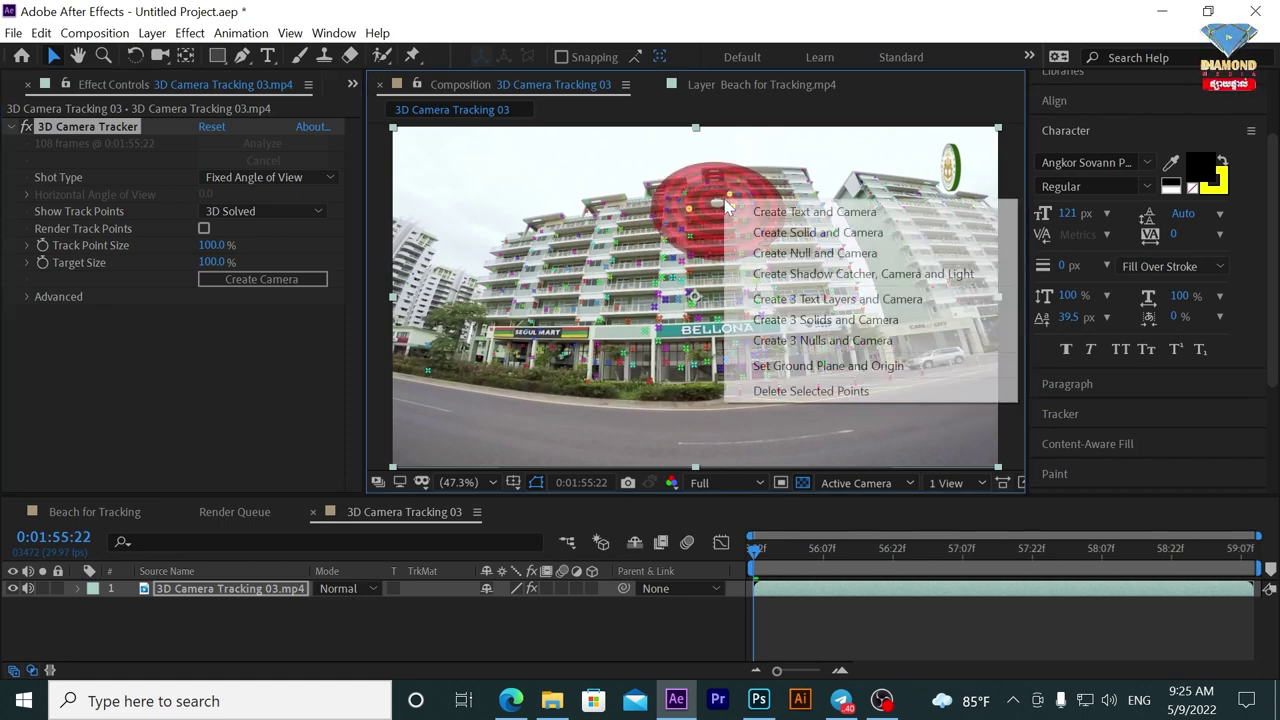
pyautogui.click(796, 240)
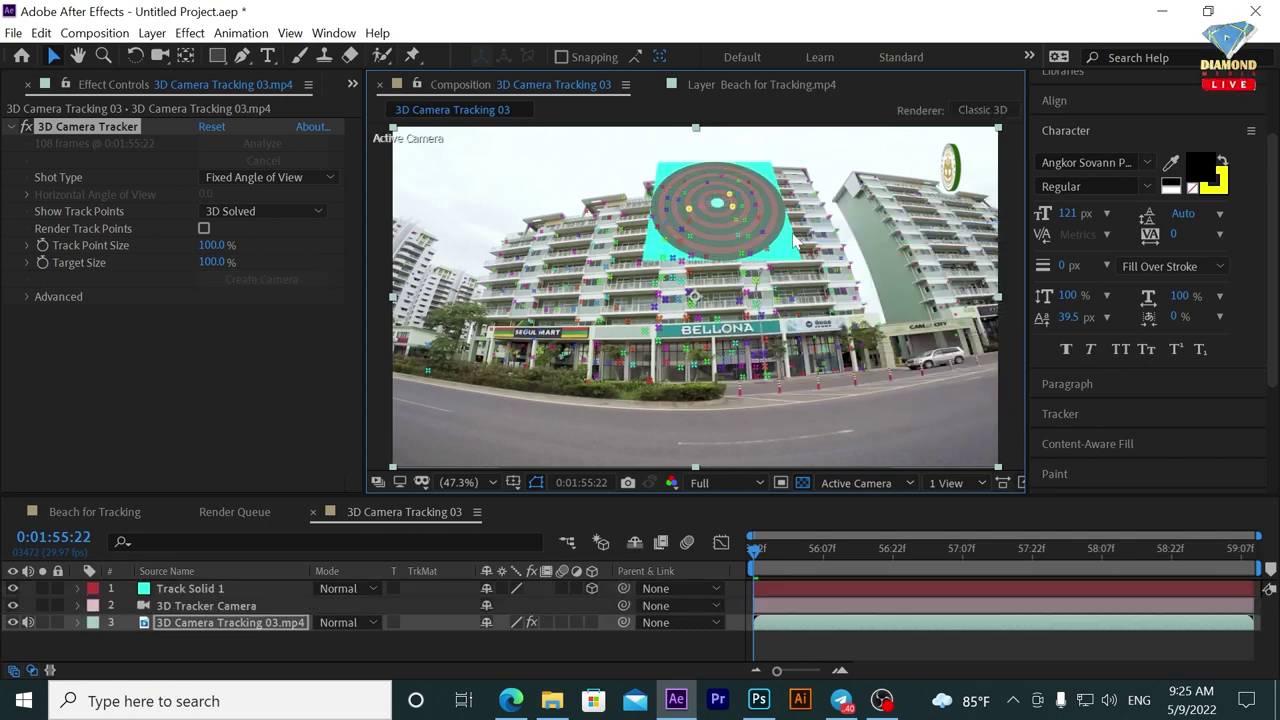
# Hide the track points and preview the composition to check the solid's tracking.
pyautogui.click(590, 558)
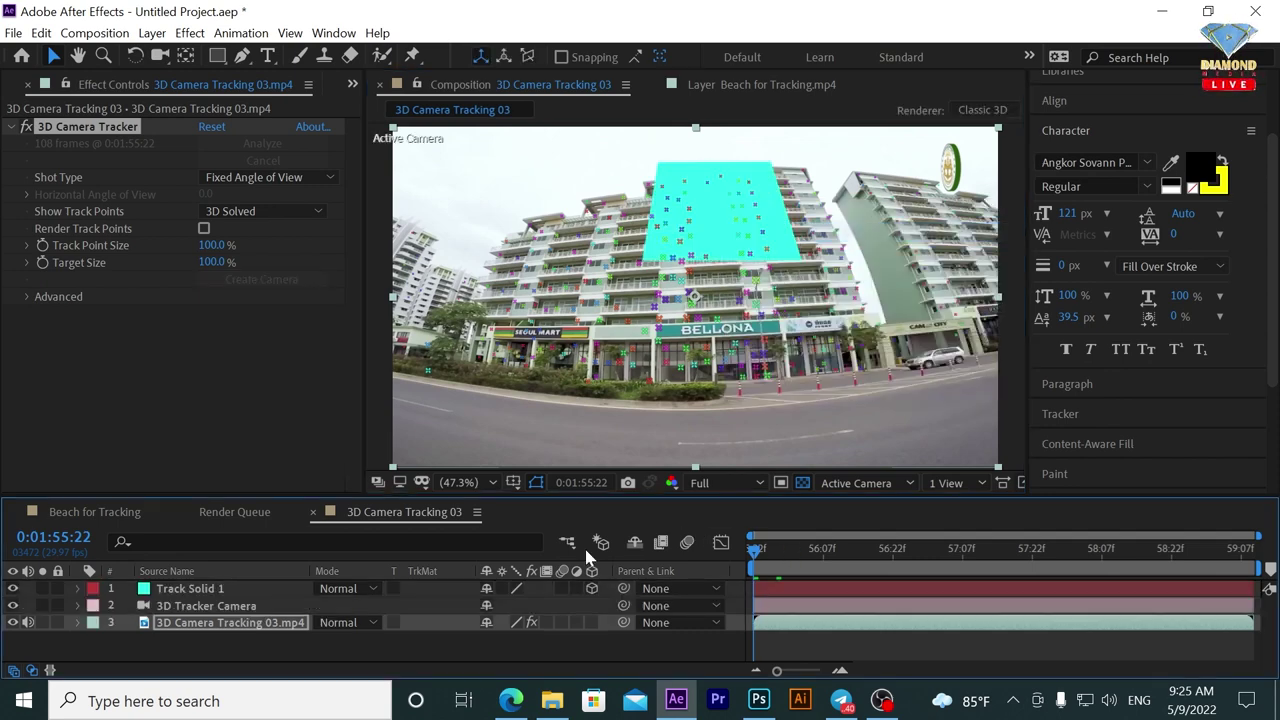
pyautogui.press('space')
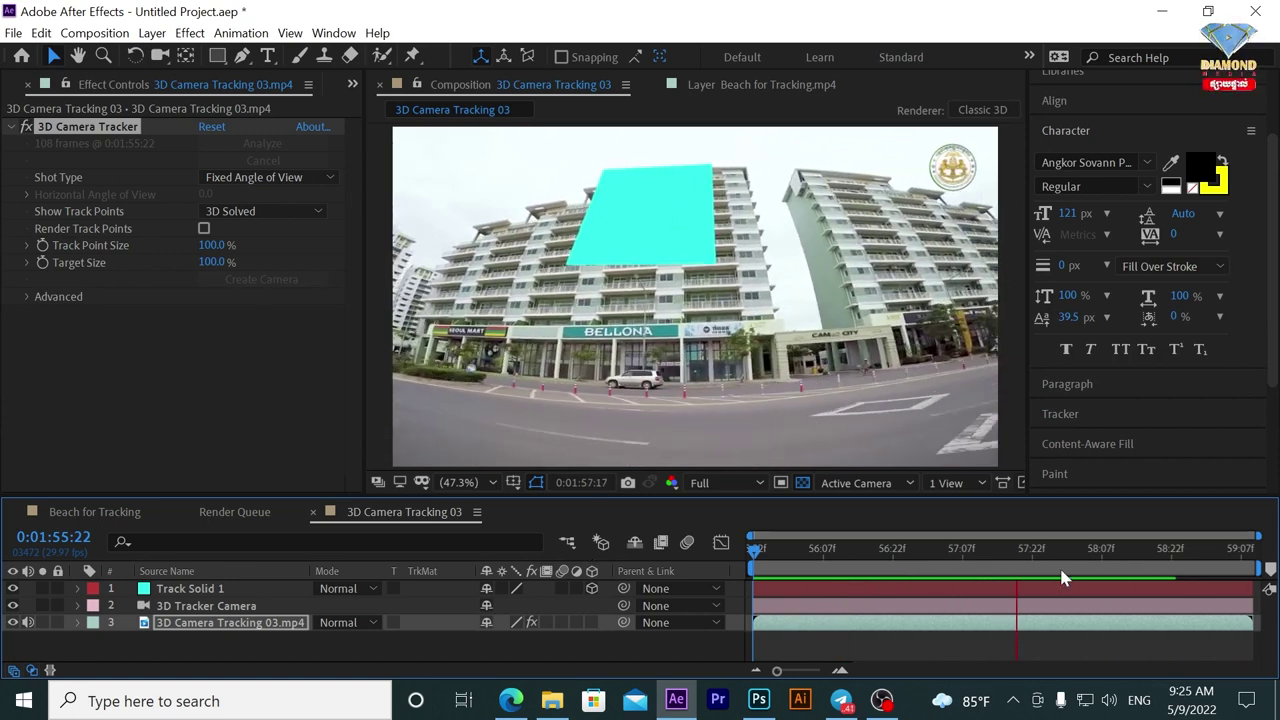
pyautogui.press('space')
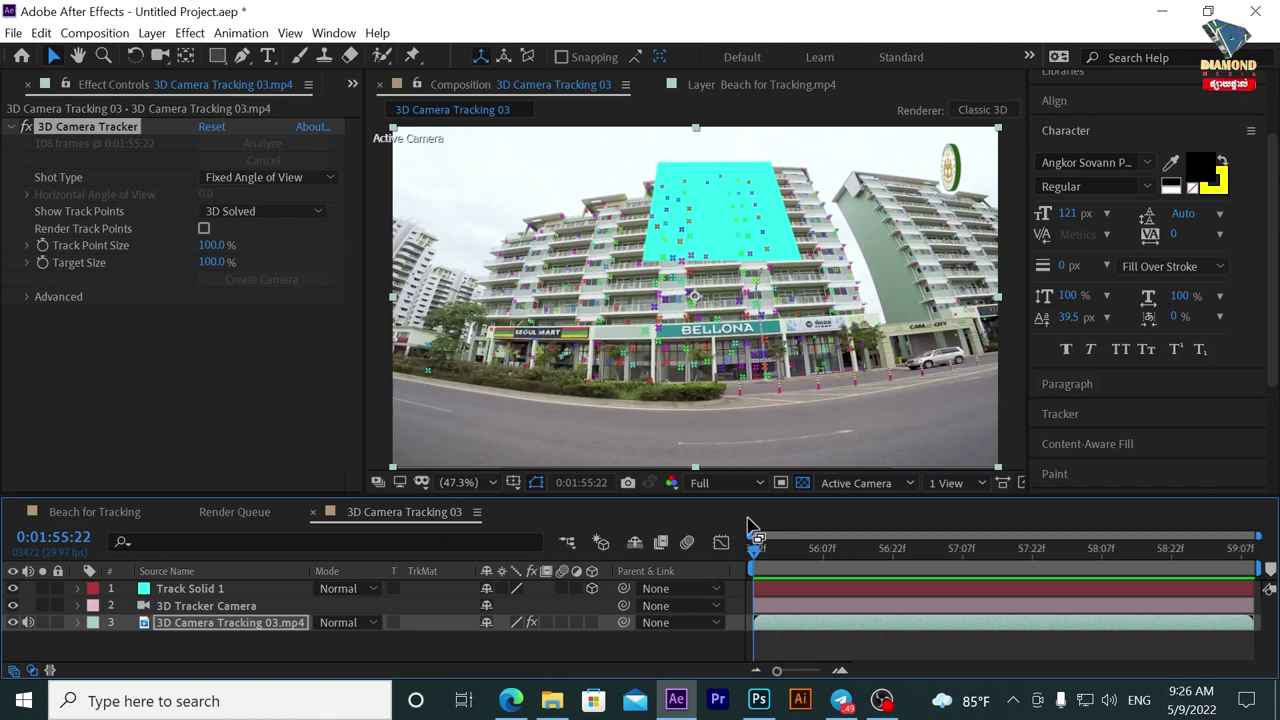
# Pre-compose Track Solid 1 with Leave all attributes and open Track Solid 1 Comp 1.
pyautogui.click(800, 590)
pyautogui.rightClick(800, 590)
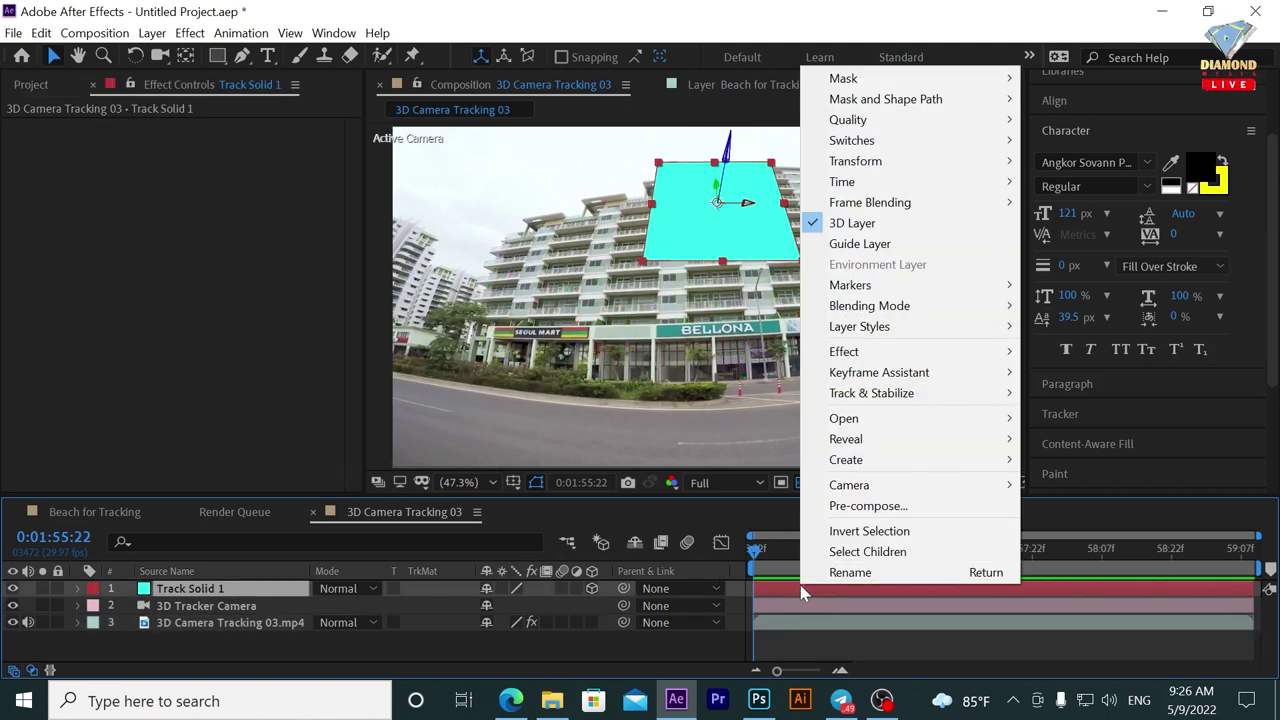
pyautogui.click(868, 506)
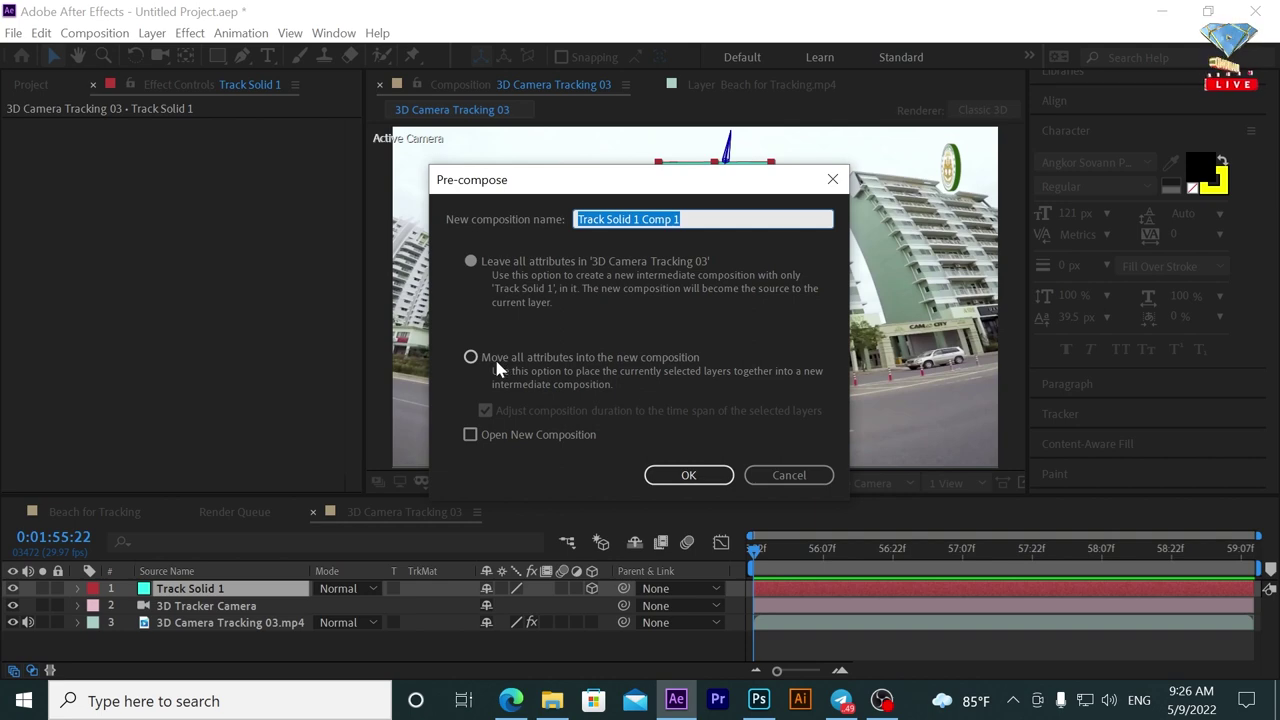
pyautogui.click(503, 275)
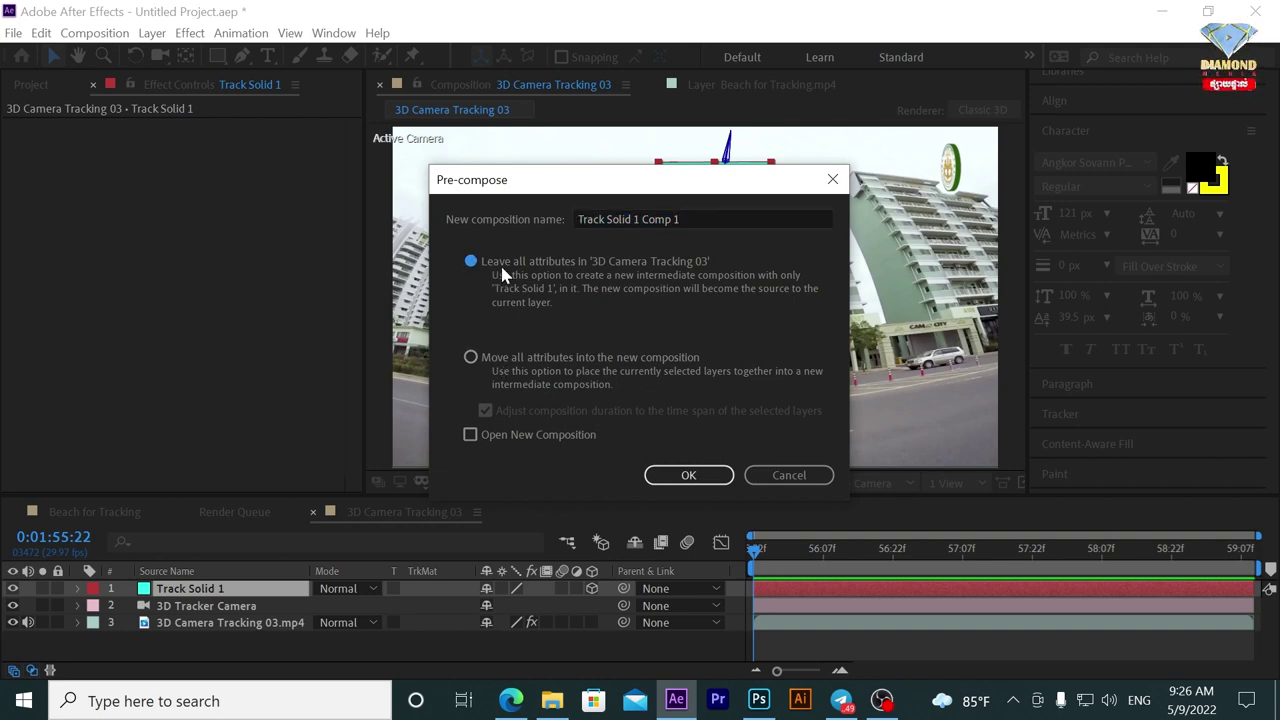
pyautogui.click(665, 475)
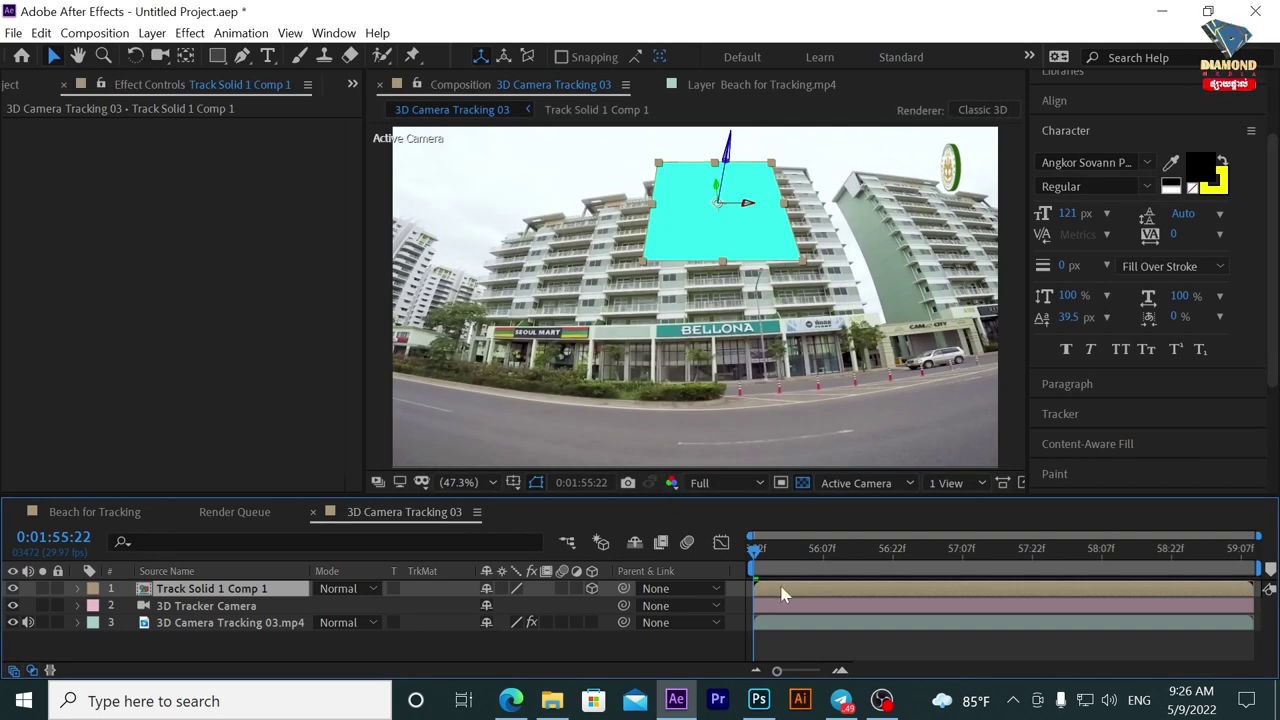
pyautogui.doubleClick(783, 594)
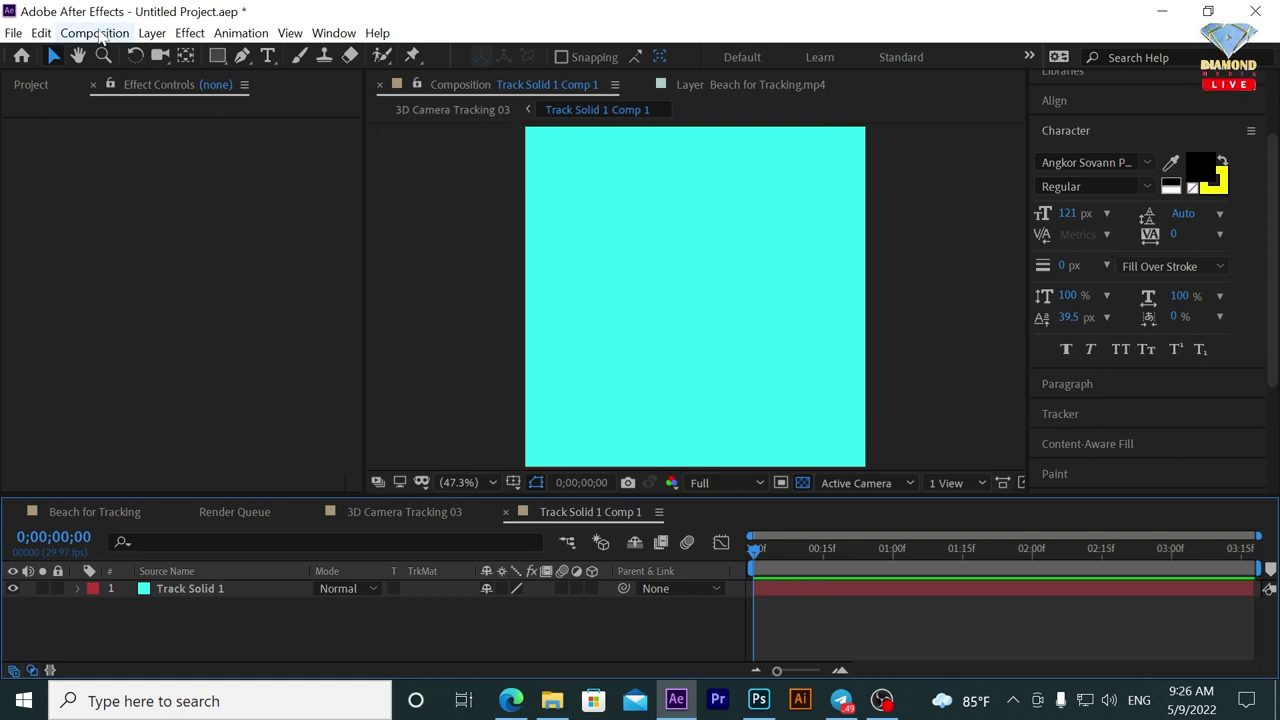
# Change the Track Solid 1 Comp 1 composition preset to HDTV 1080 29.97.
pyautogui.click(95, 33)
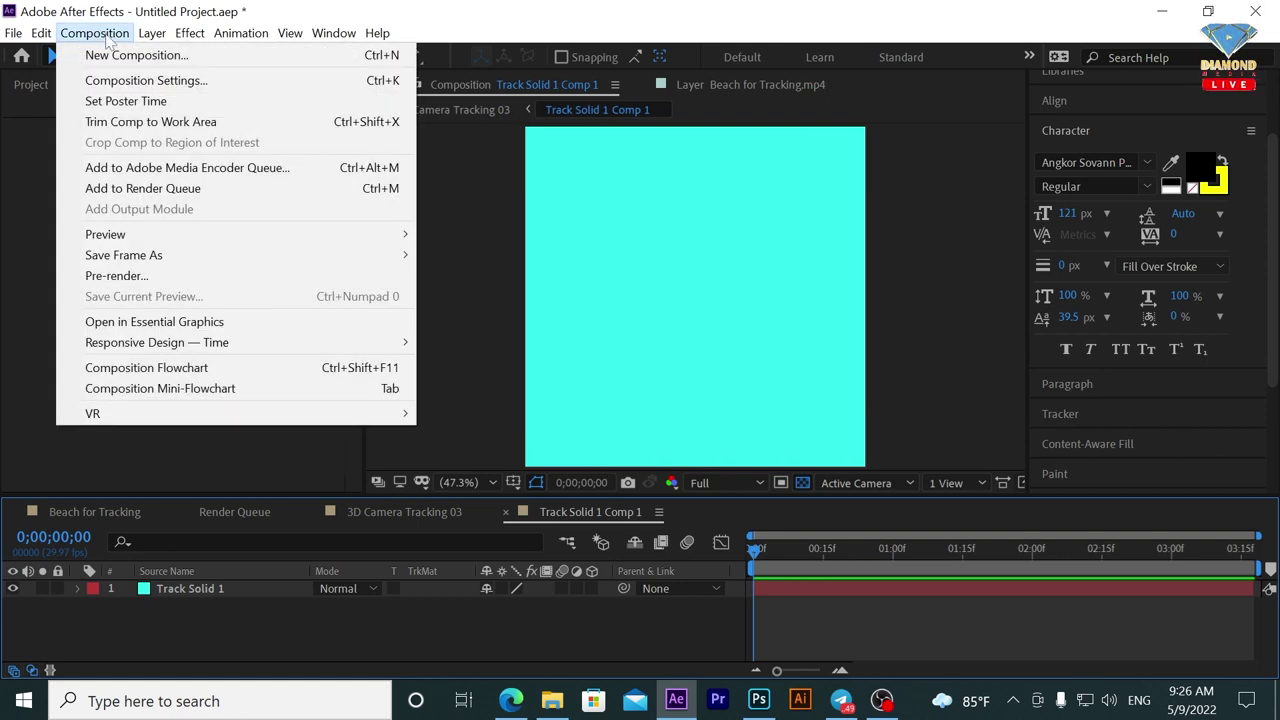
pyautogui.click(133, 81)
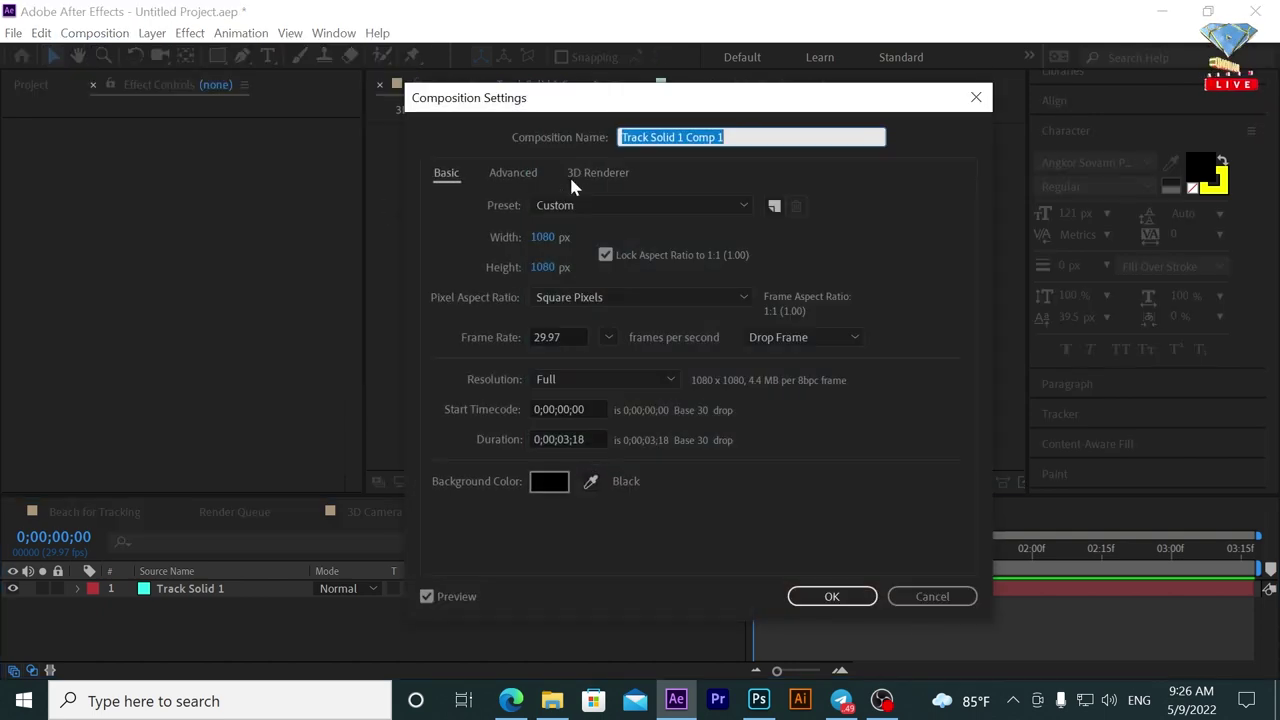
pyautogui.click(602, 205)
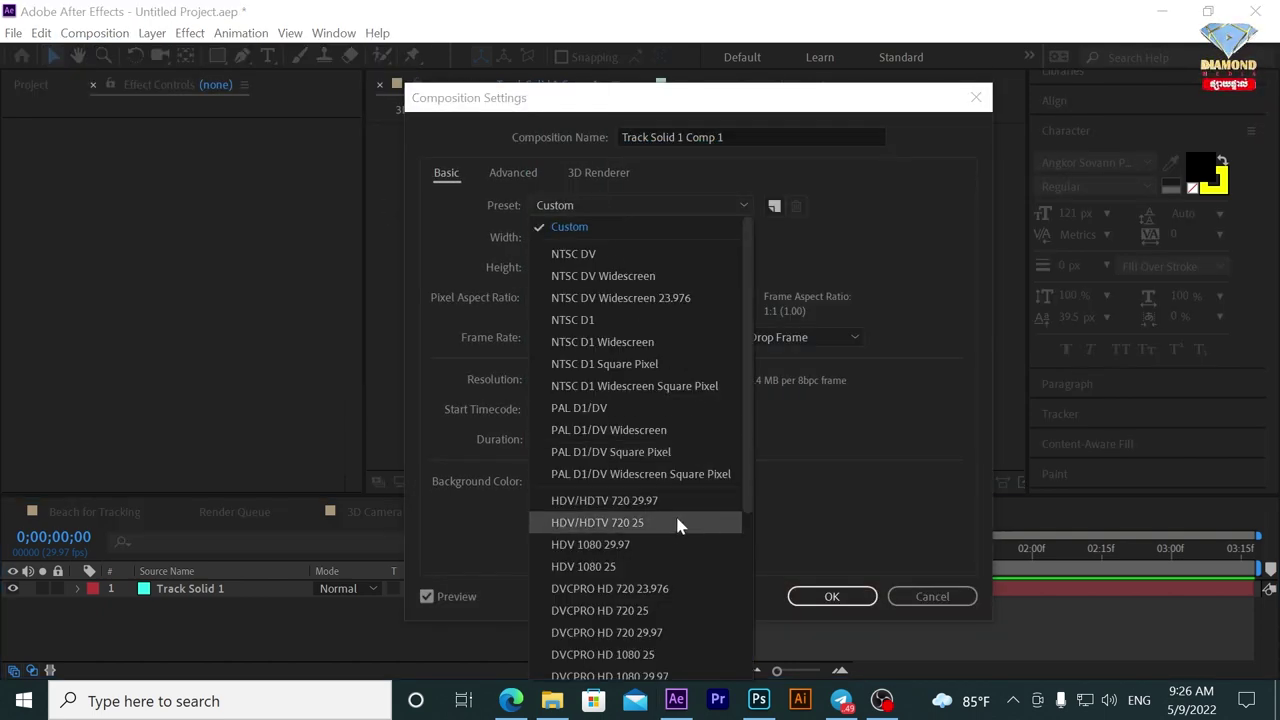
pyautogui.scroll(-3, 665, 530)
pyautogui.scroll(-2, 655, 545)
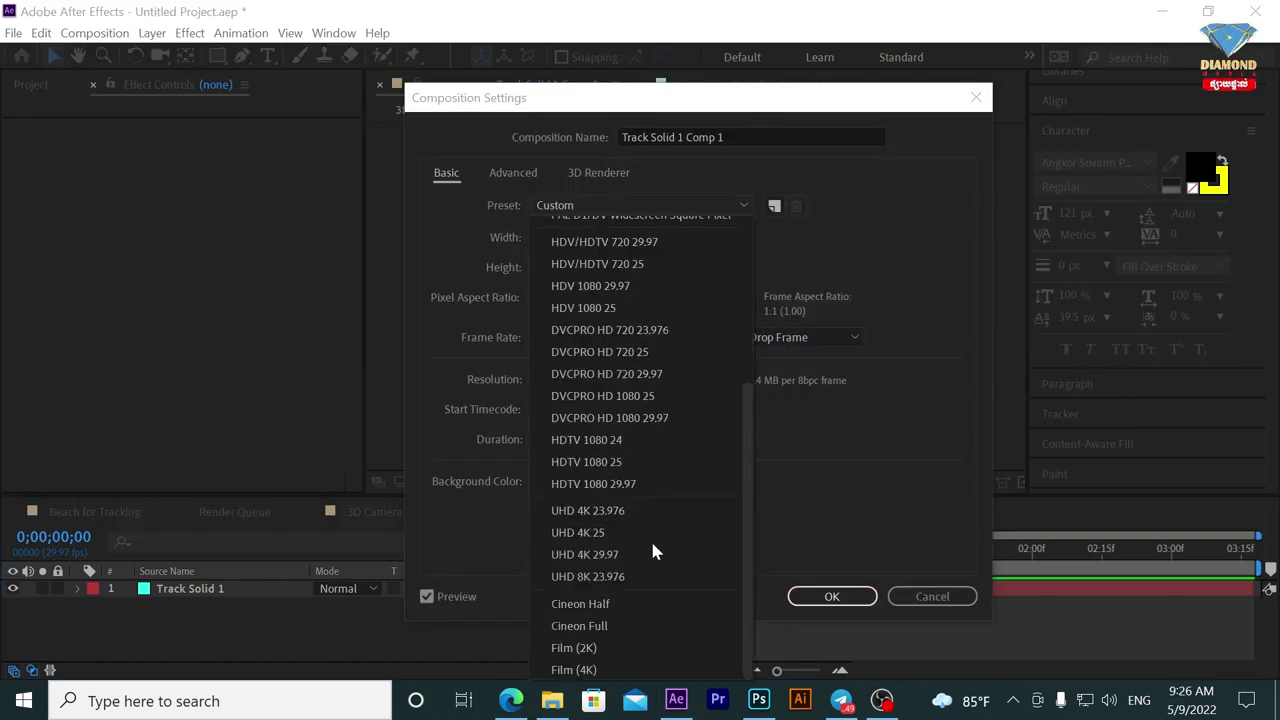
pyautogui.click(605, 484)
pyautogui.click(836, 598)
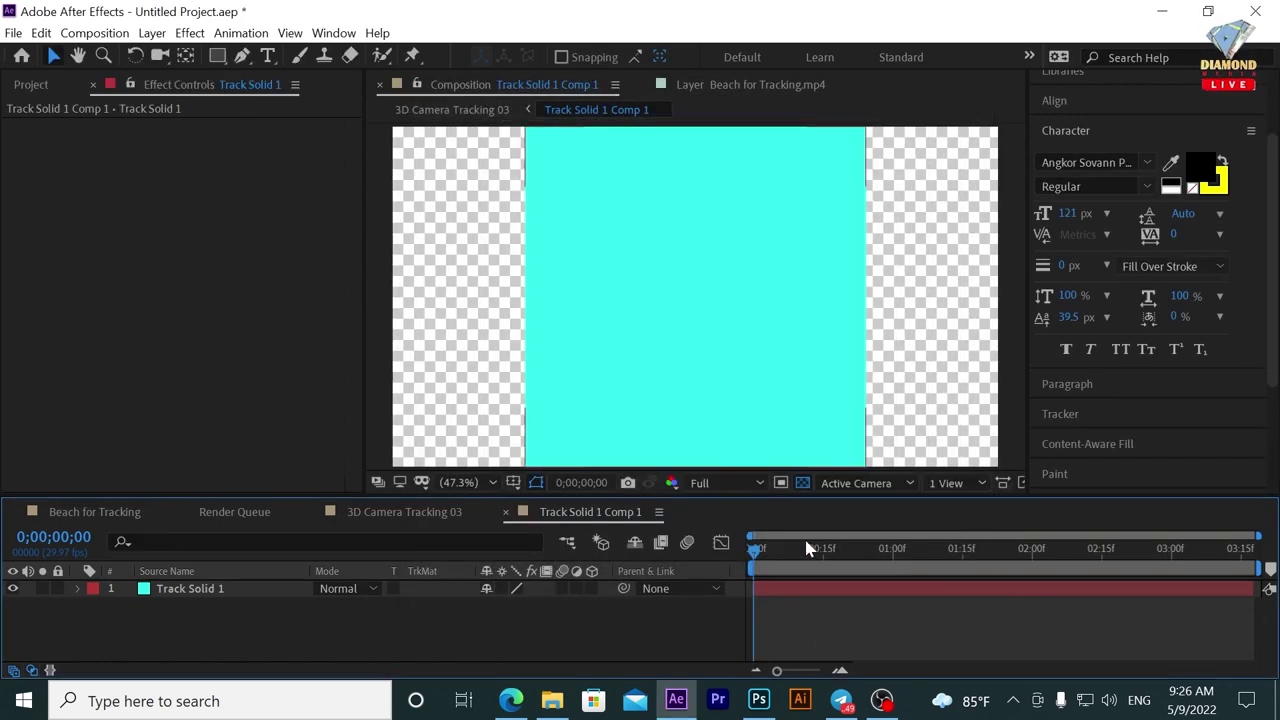
# Add Davinci Logo.png to the composition and hide the cyan Track Solid 1 layer.
pyautogui.click(31, 86)
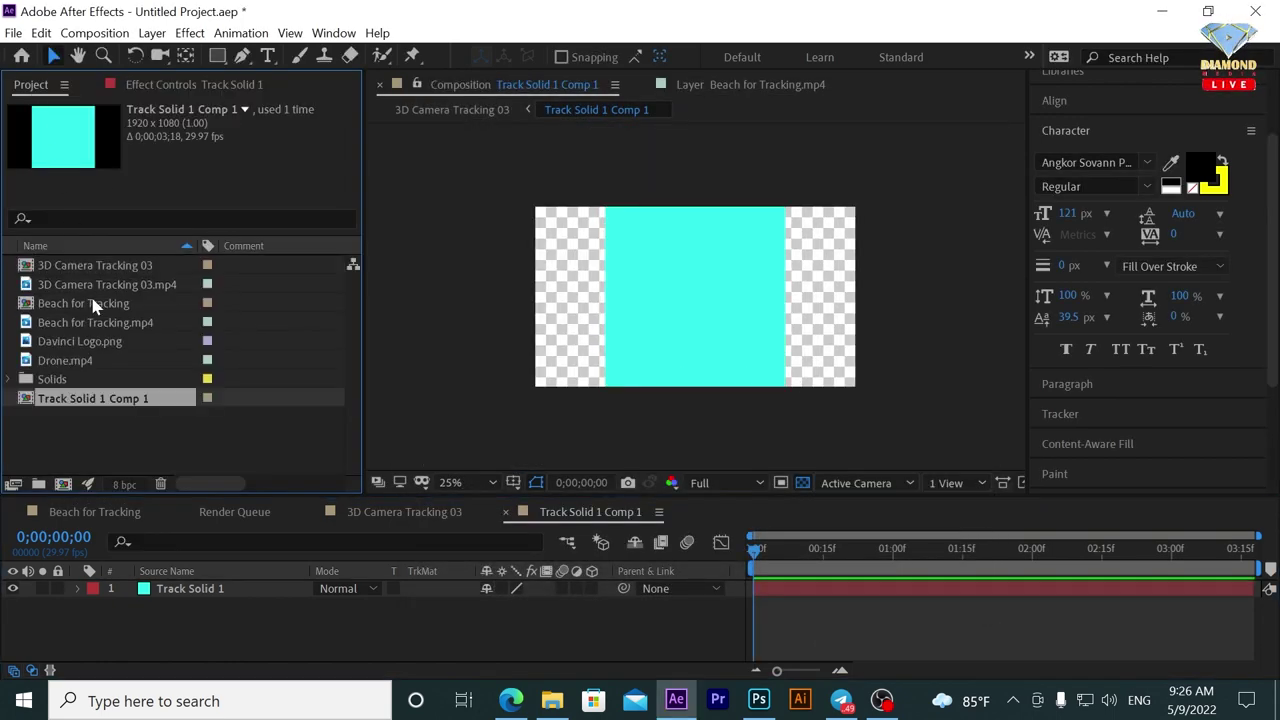
pyautogui.moveTo(58, 344); pyautogui.dragTo(174, 594)
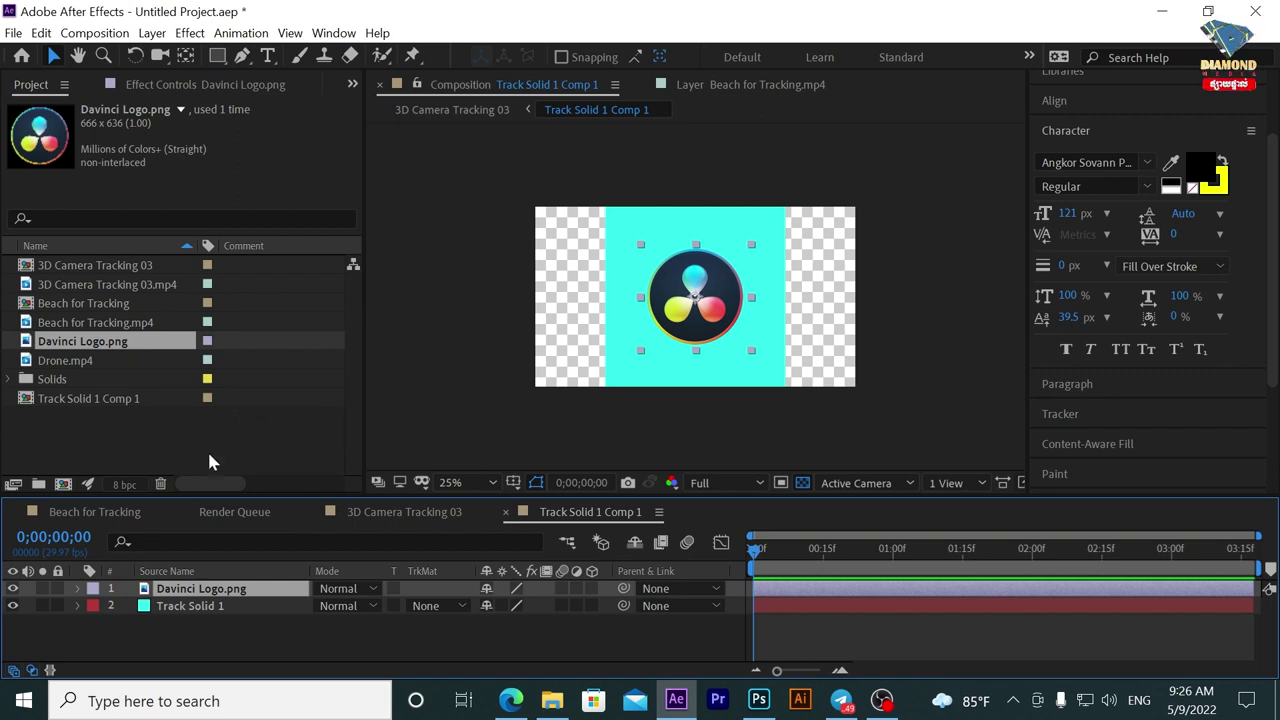
pyautogui.click(13, 606)
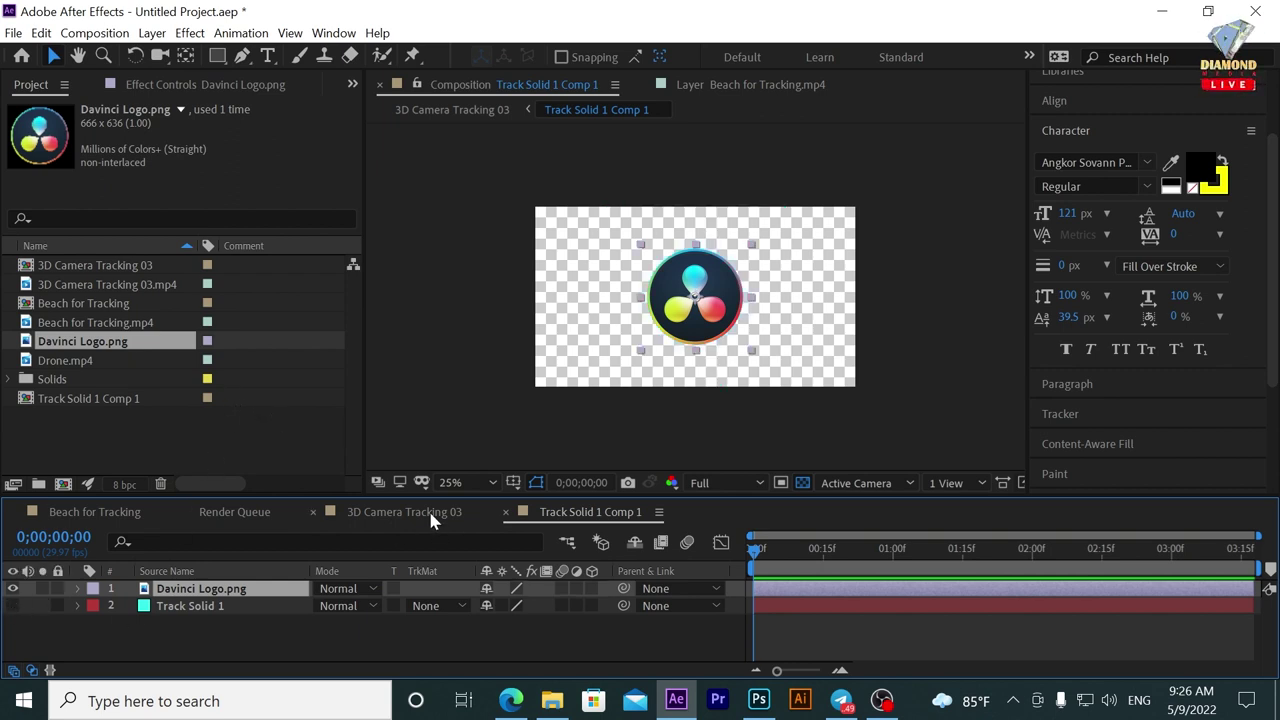
# Preview 3D Camera Tracking 03 to check the tracked logo, stopping at 0:01:57:04.
pyautogui.click(432, 515)
pyautogui.press('space')
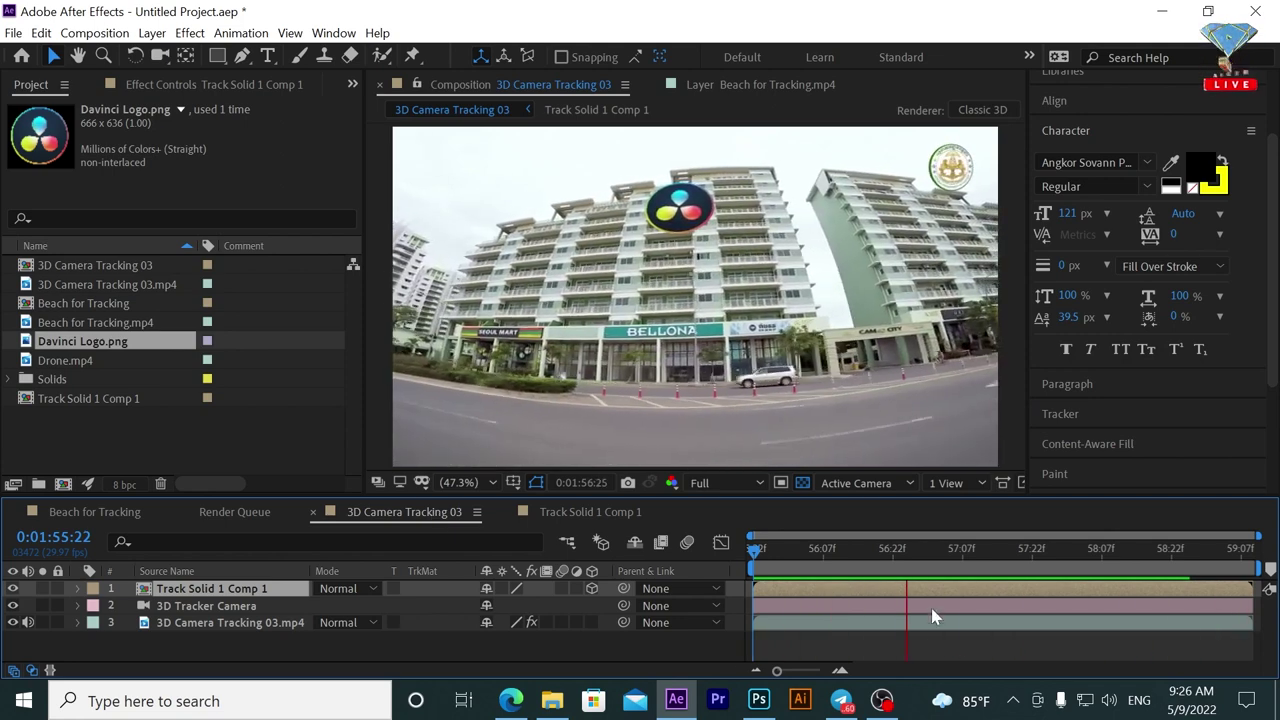
pyautogui.click(950, 568)
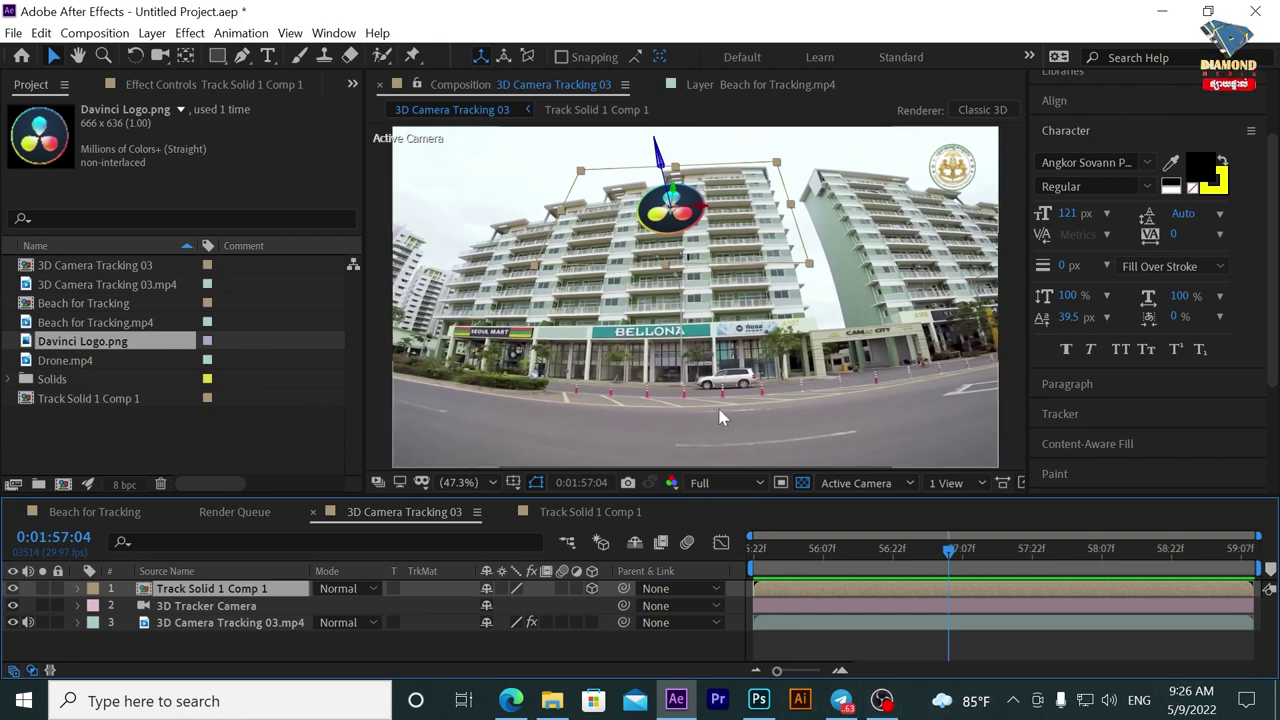
pyautogui.click(58, 366)
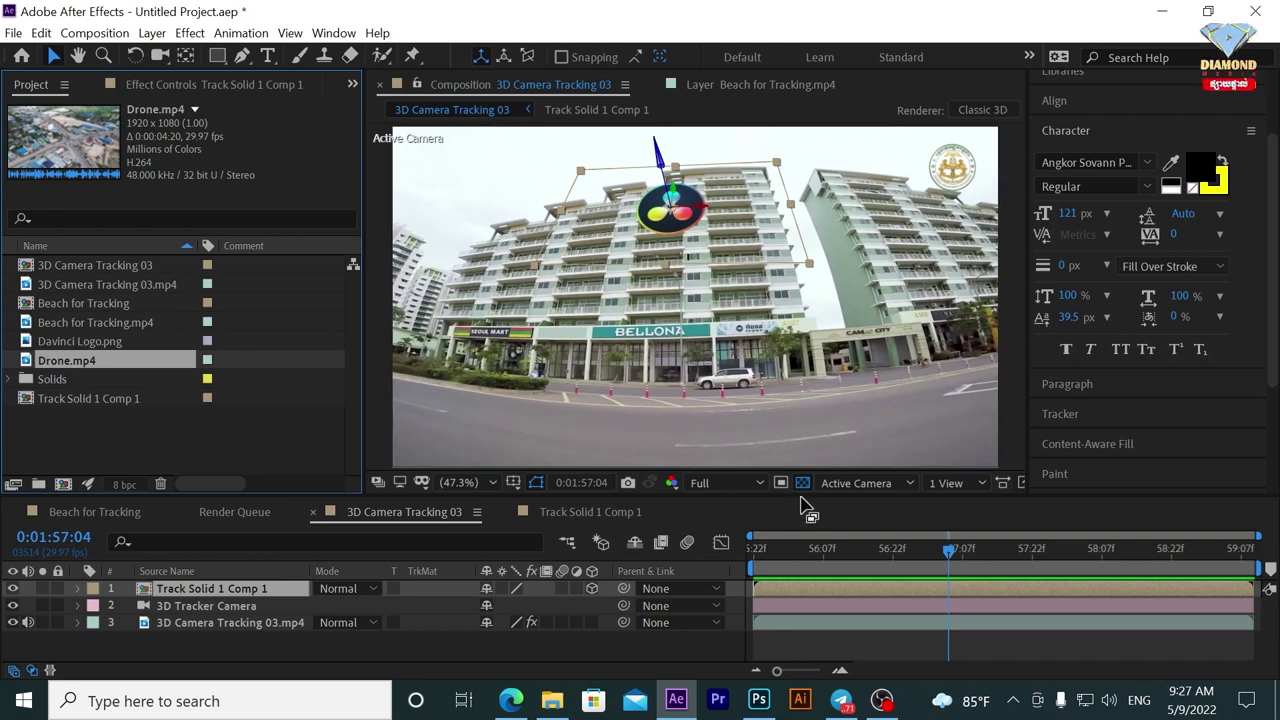
# Build a Drone composition from Drone.mp4, preview it, and apply Mocha tracking via the Animation menu.
pyautogui.moveTo(802, 497); pyautogui.dragTo(807, 477)
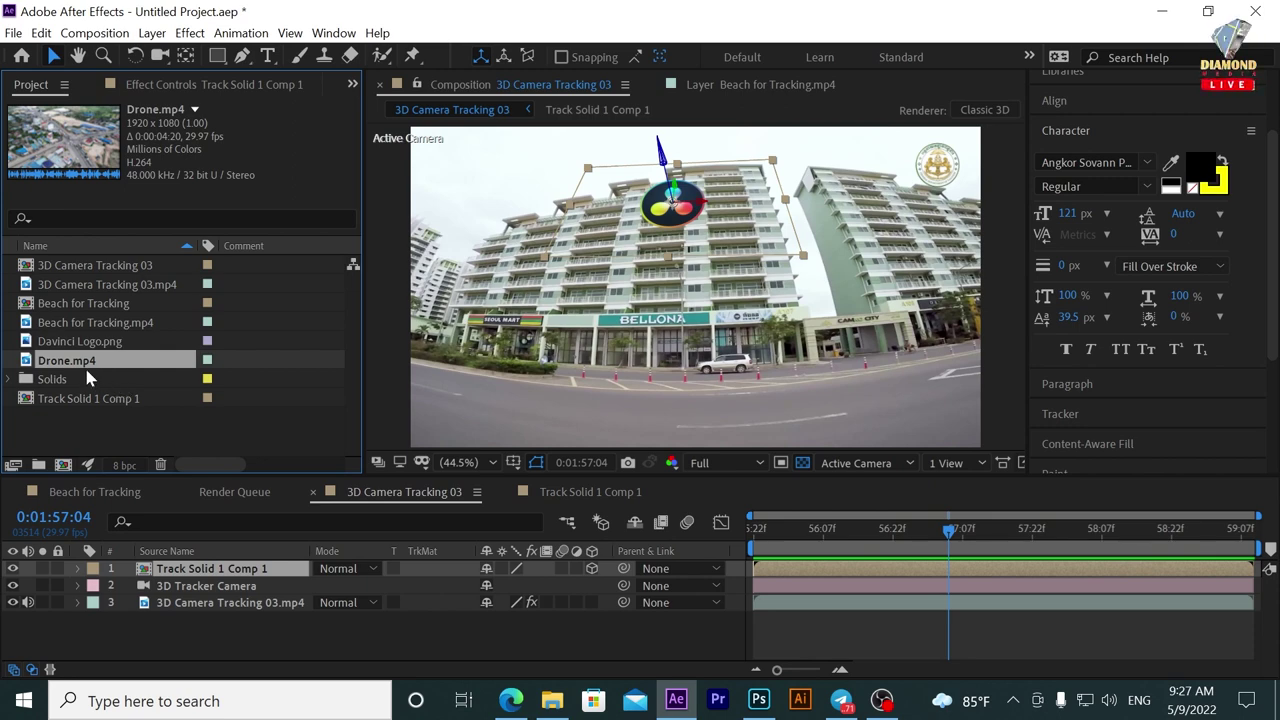
pyautogui.moveTo(45, 362)
pyautogui.mouseDown()
pyautogui.moveTo(168, 381)
pyautogui.moveTo(274, 369)
pyautogui.mouseUp()
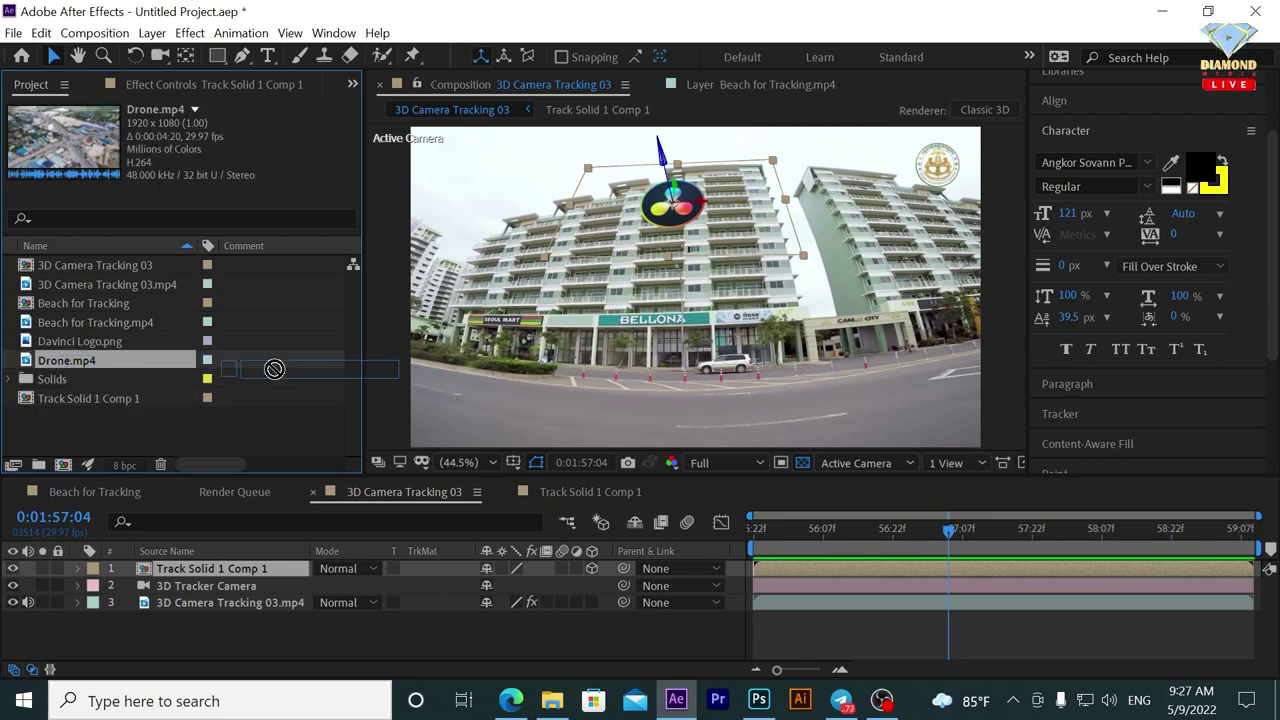
pyautogui.moveTo(274, 369); pyautogui.dragTo(63, 466)
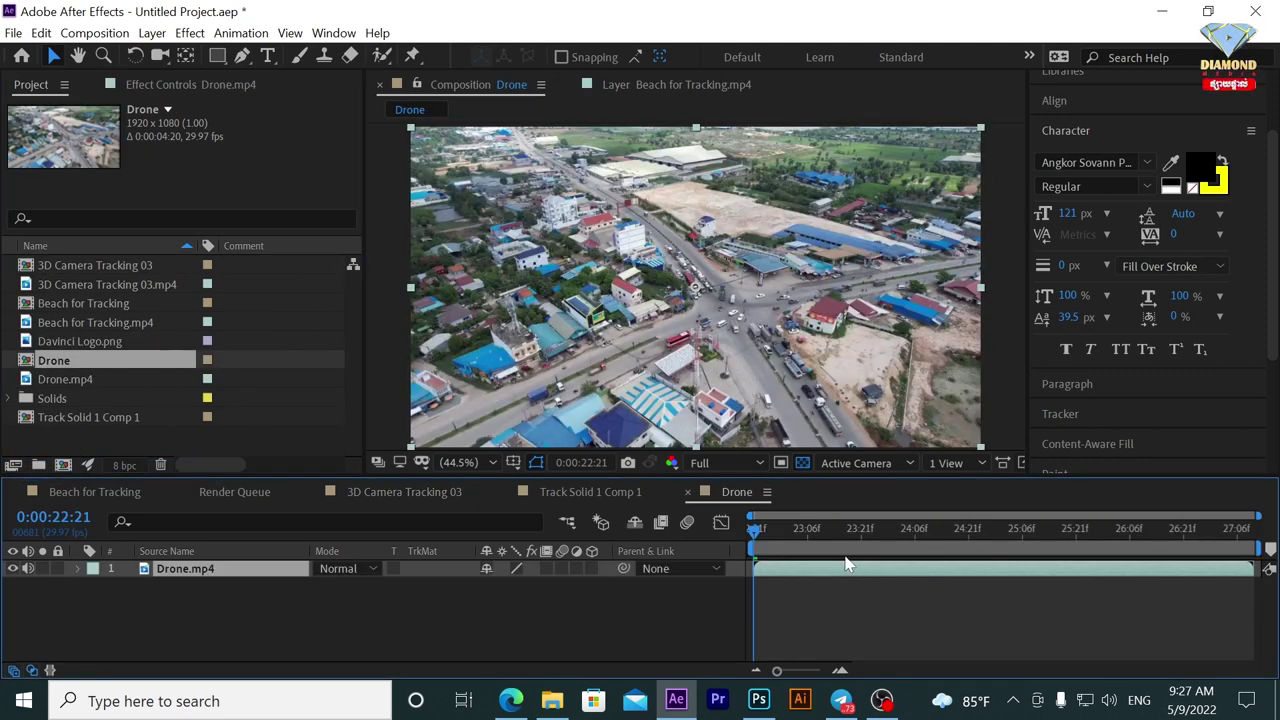
pyautogui.press('space')
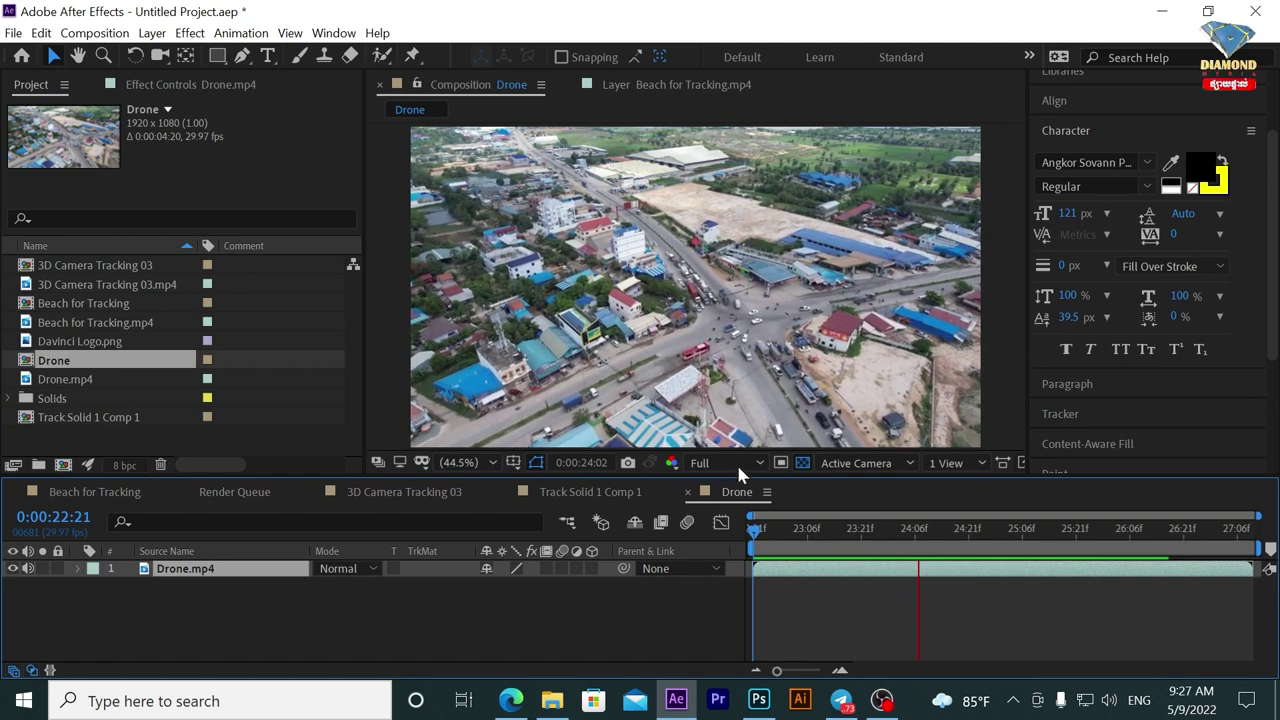
pyautogui.press('space')
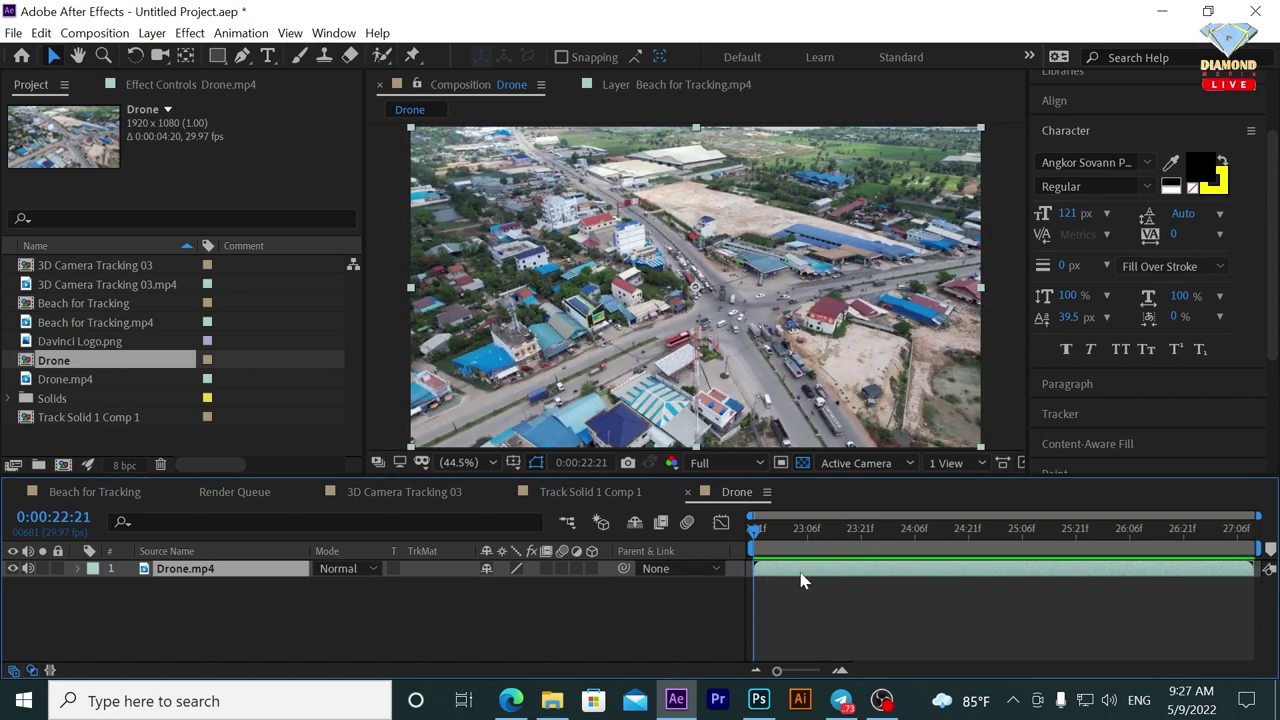
pyautogui.click(241, 34)
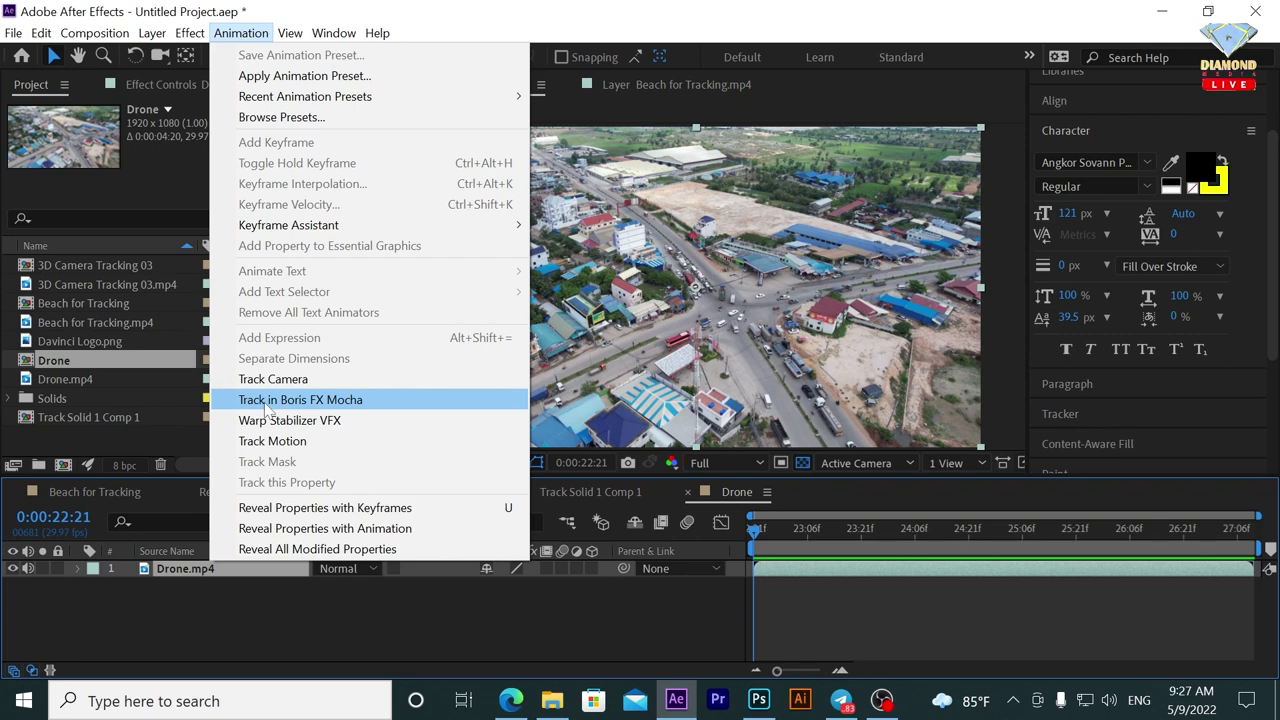
pyautogui.click(265, 406)
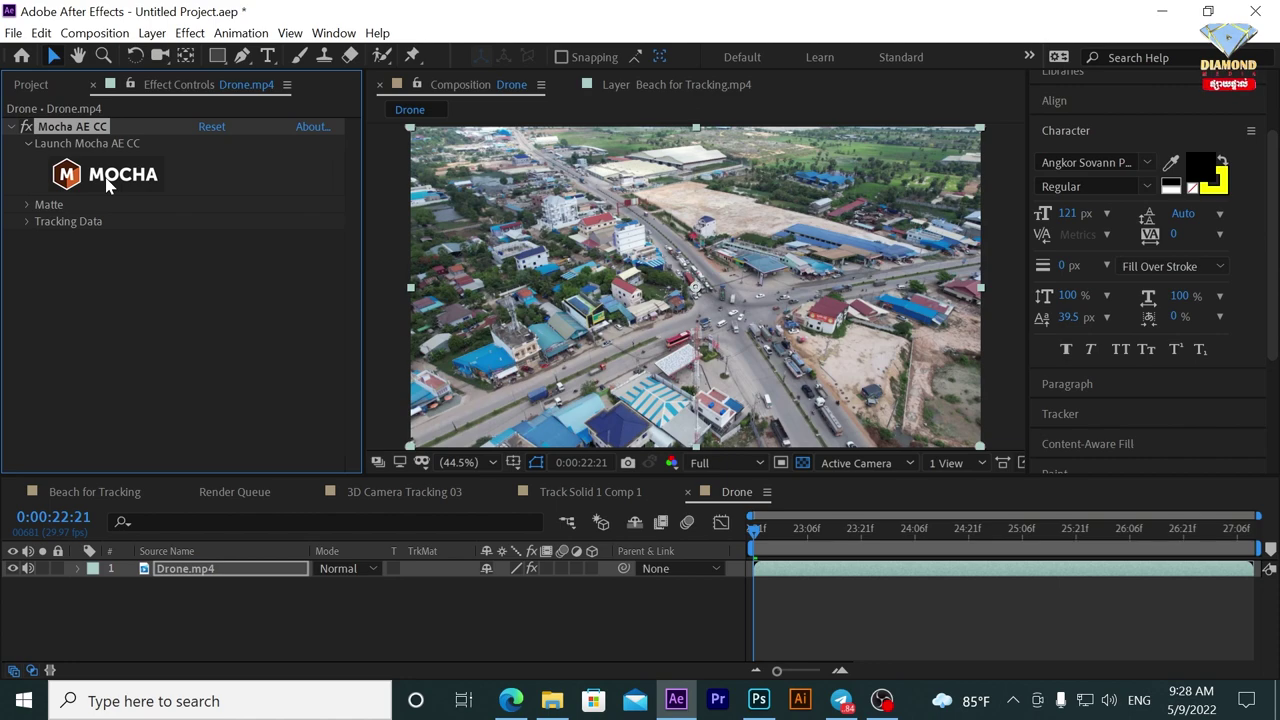
# Launch the Mocha AE CC plugin from the effect's MOCHA button in Effect Controls.
pyautogui.click(108, 180)
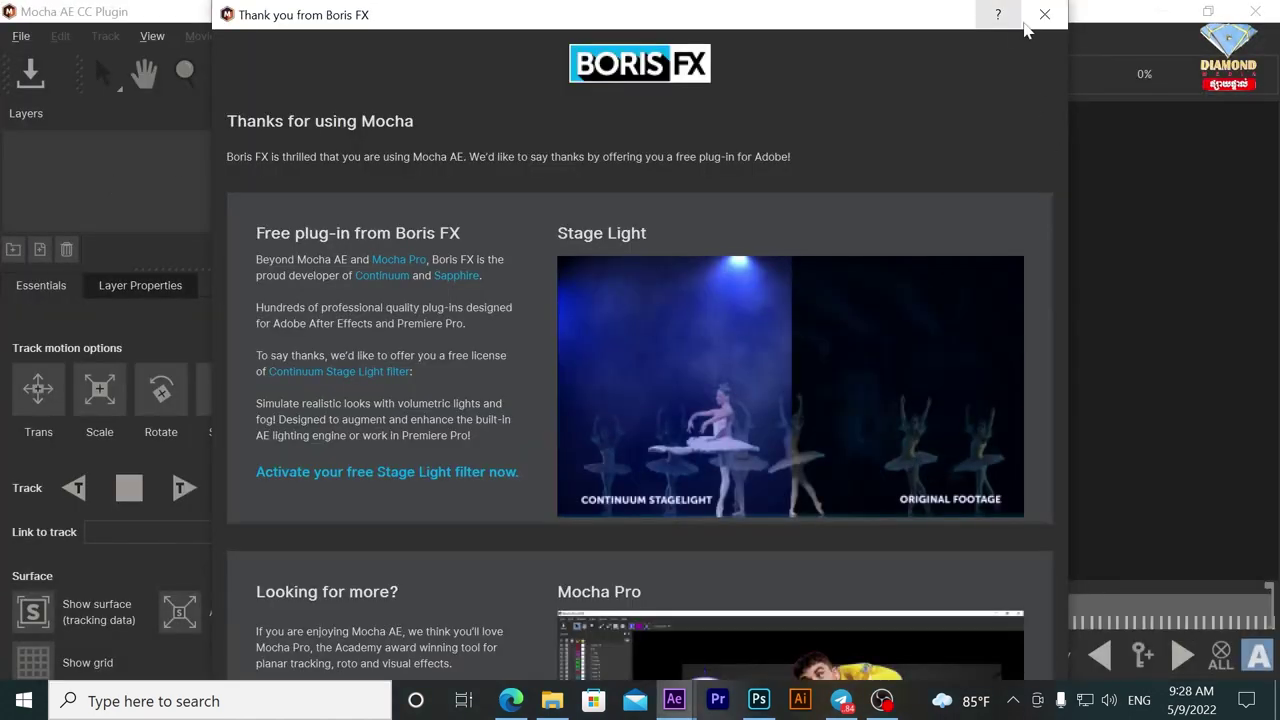
# Dismiss the Boris FX thank-you and splash screens, scrub back to frame 0, and enable translation tracking.
pyautogui.click(1040, 15)
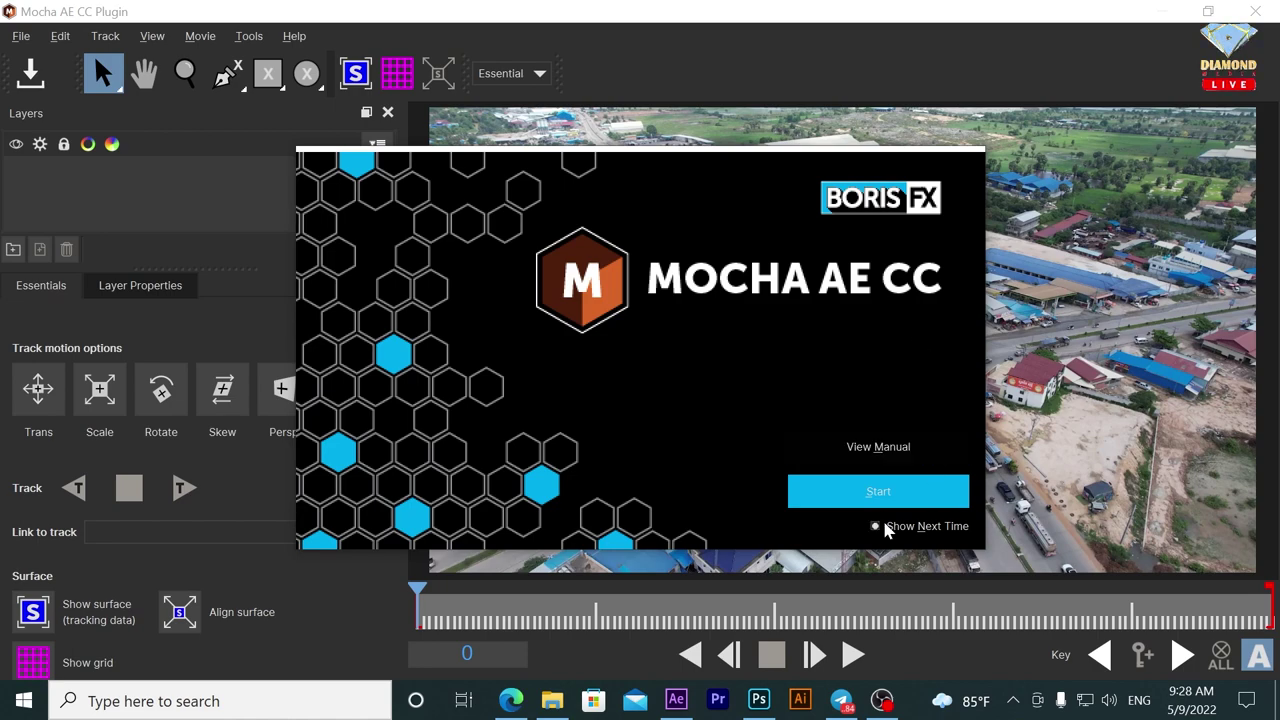
pyautogui.click(895, 497)
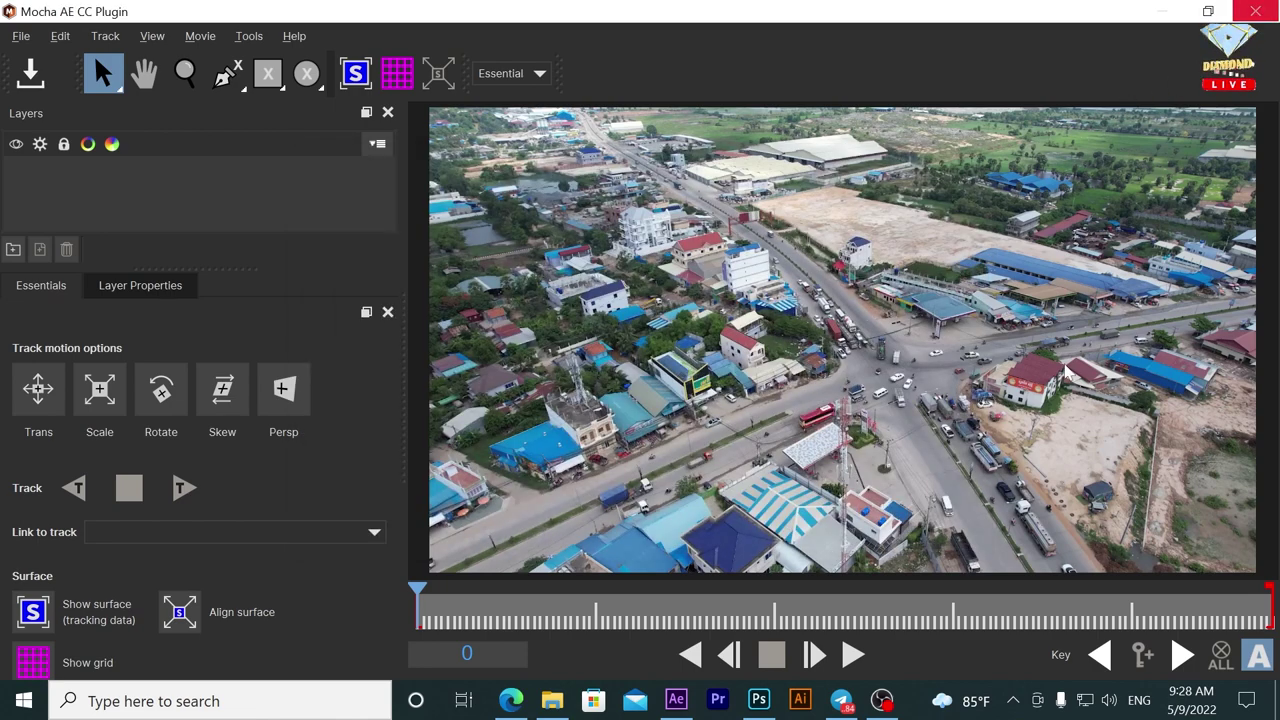
pyautogui.moveTo(558, 622); pyautogui.dragTo(399, 618)
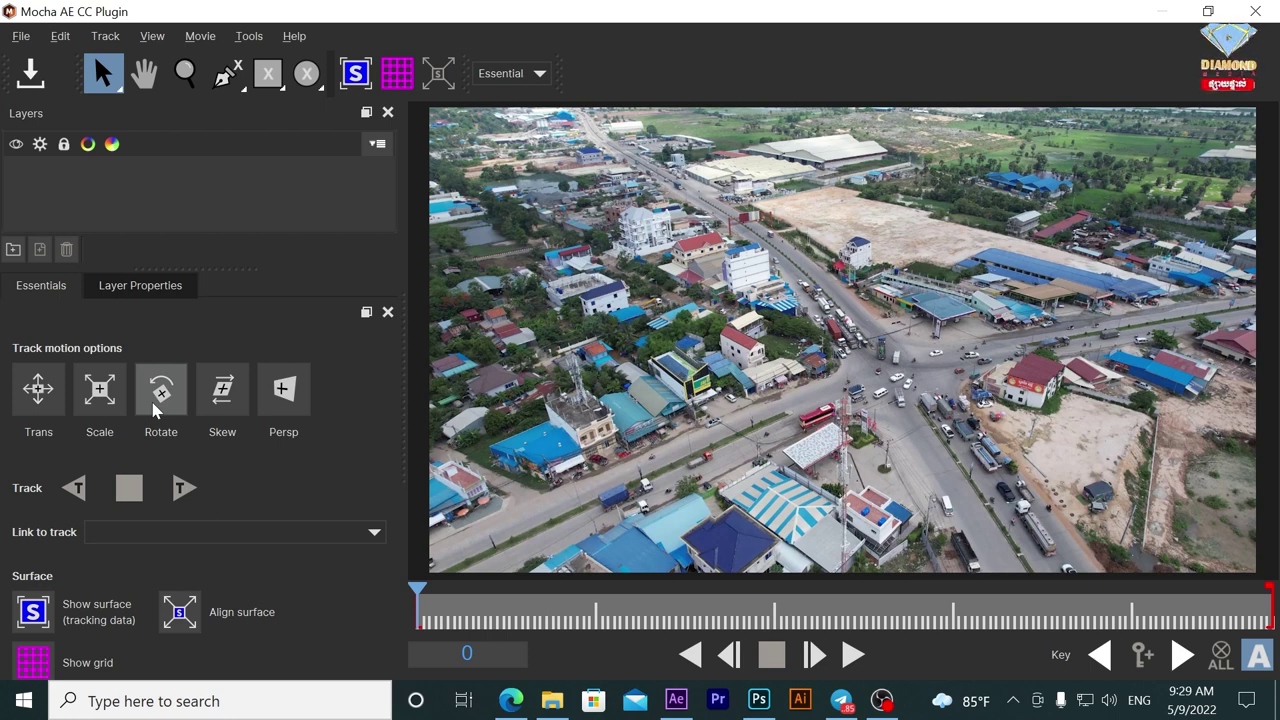
pyautogui.click(40, 392)
# Enable scale, rotation, skew and perspective motion tracking.
pyautogui.click(99, 390)
pyautogui.click(161, 390)
pyautogui.click(222, 390)
pyautogui.click(283, 391)
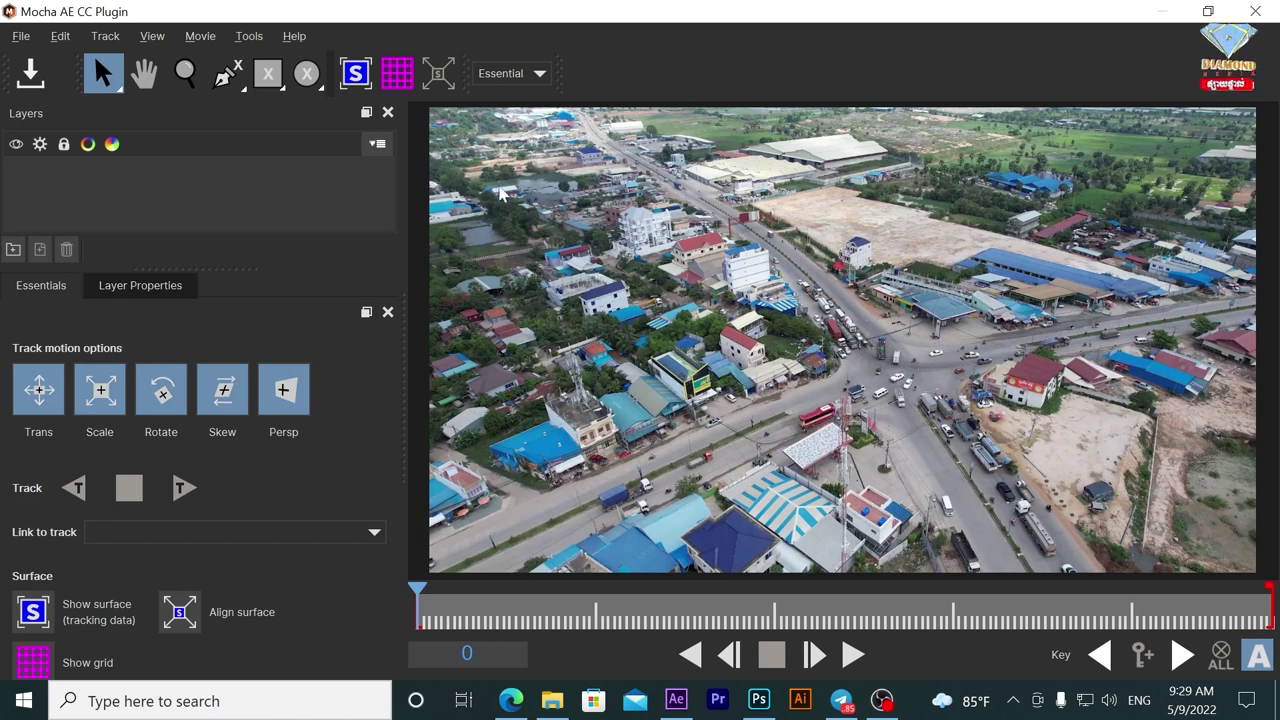
# Draw a two-point trial X-Spline near the intersection, inspect it zoomed in, then delete that layer.
pyautogui.click(227, 78)
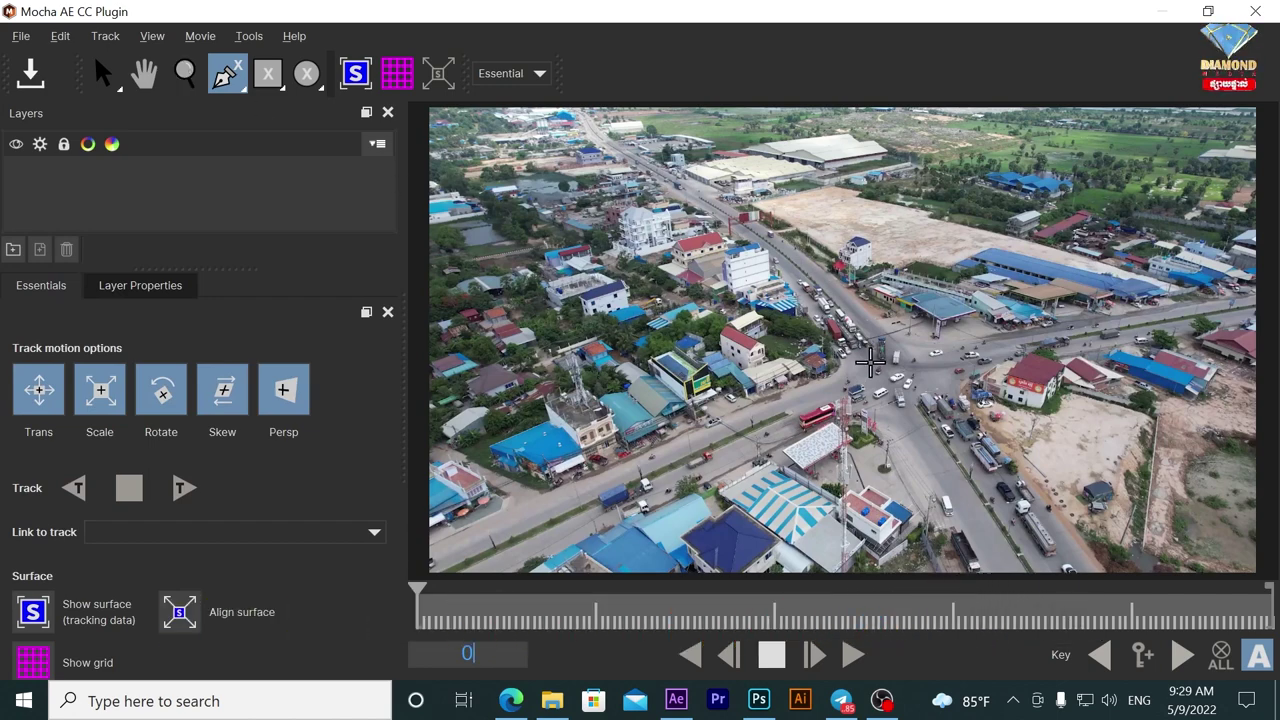
pyautogui.click(829, 375)
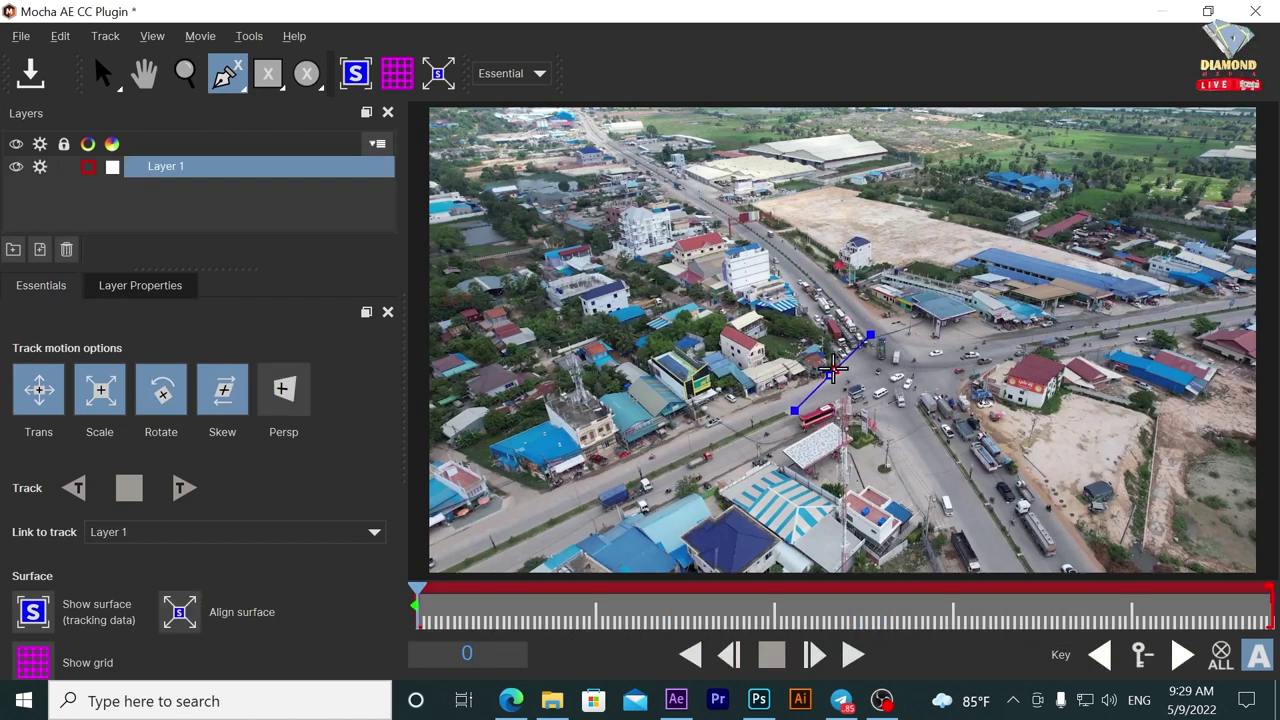
pyautogui.click(875, 397)
pyautogui.click(185, 73)
pyautogui.click(855, 370)
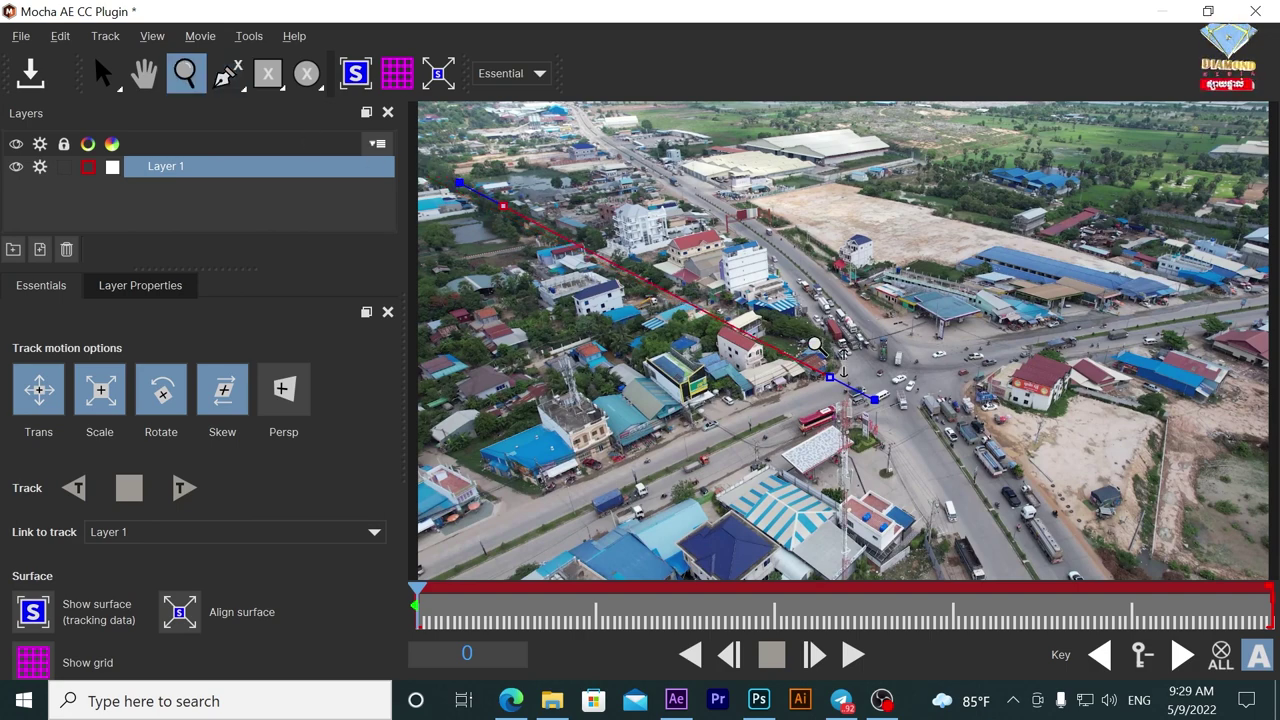
pyautogui.rightClick(868, 352)
pyautogui.press('Delete')
pyautogui.click(228, 76)
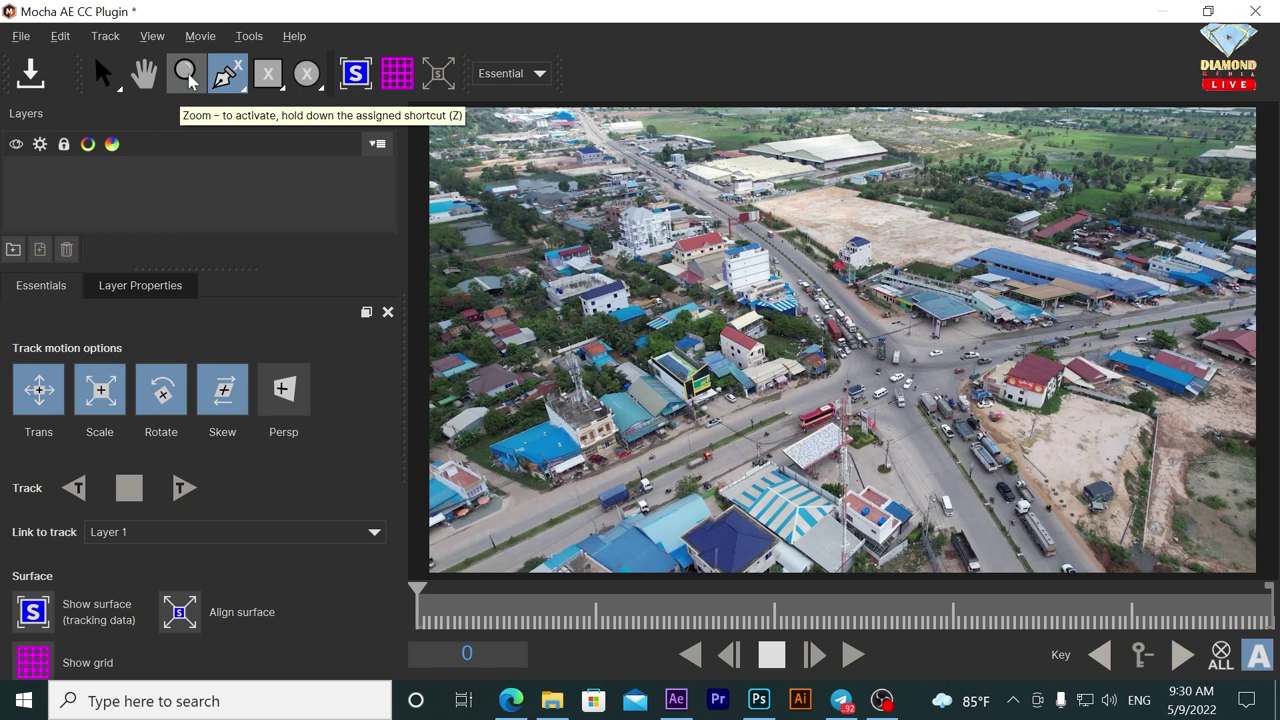
# Zoom and pan the view onto the road stretch beside the blue-roofed buildings.
pyautogui.click(190, 78)
pyautogui.moveTo(750, 407); pyautogui.dragTo(1169, 78)
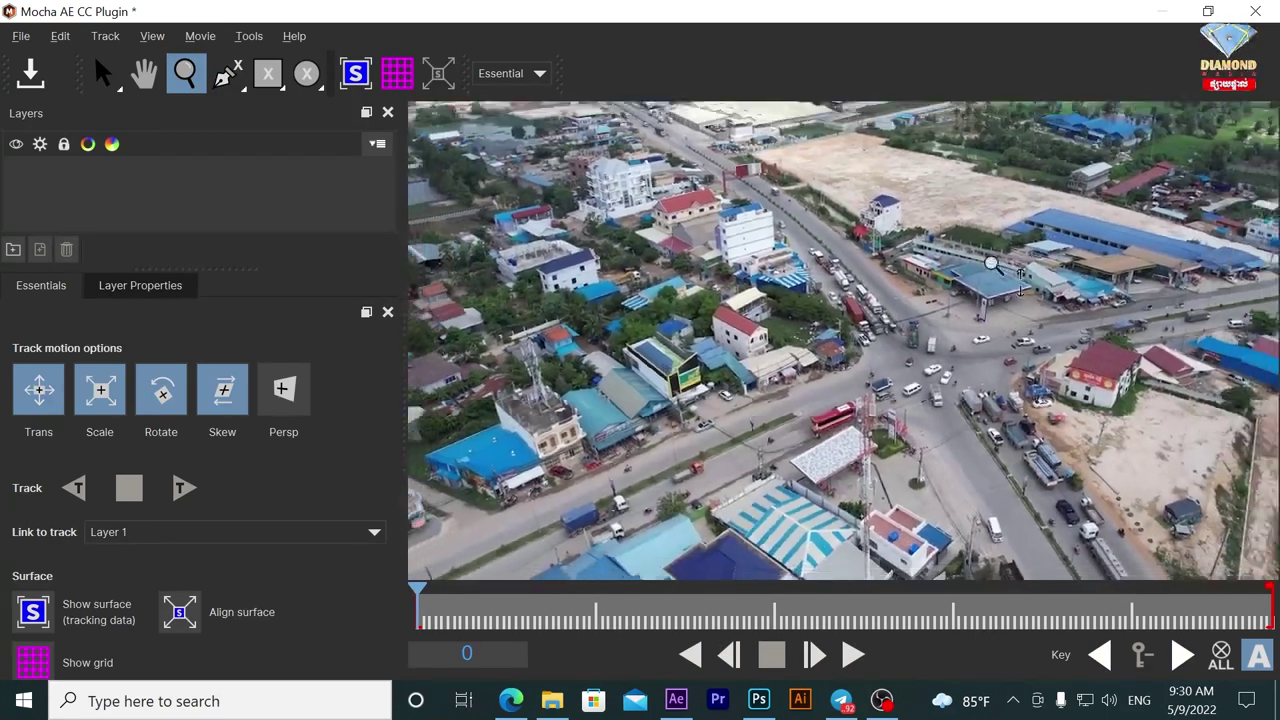
pyautogui.moveTo(1169, 78)
pyautogui.mouseDown()
pyautogui.moveTo(610, 534)
pyautogui.moveTo(1274, 88)
pyautogui.moveTo(1002, 316)
pyautogui.mouseUp()
pyautogui.moveTo(596, 544)
pyautogui.mouseDown()
pyautogui.moveTo(531, 534)
pyautogui.moveTo(930, 254)
pyautogui.moveTo(1089, 221)
pyautogui.mouseUp()
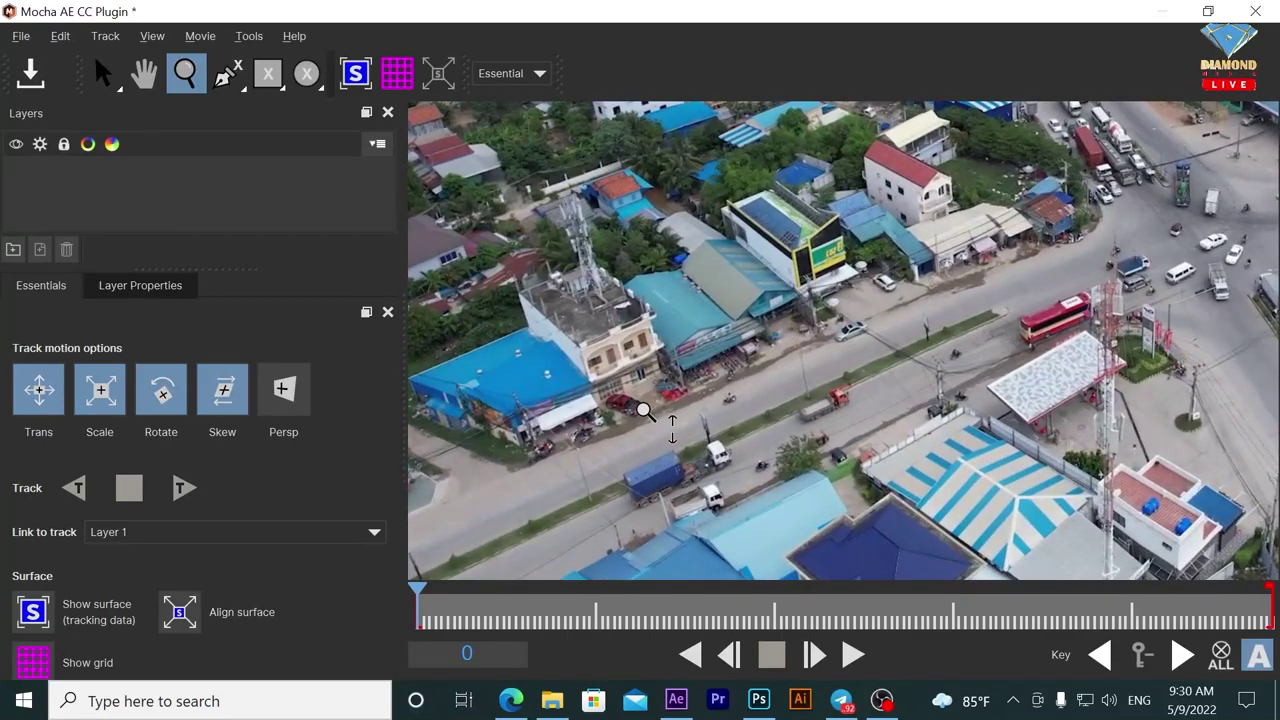
pyautogui.click(144, 73)
pyautogui.moveTo(569, 440)
pyautogui.mouseDown()
pyautogui.moveTo(665, 397)
pyautogui.moveTo(667, 409)
pyautogui.mouseUp()
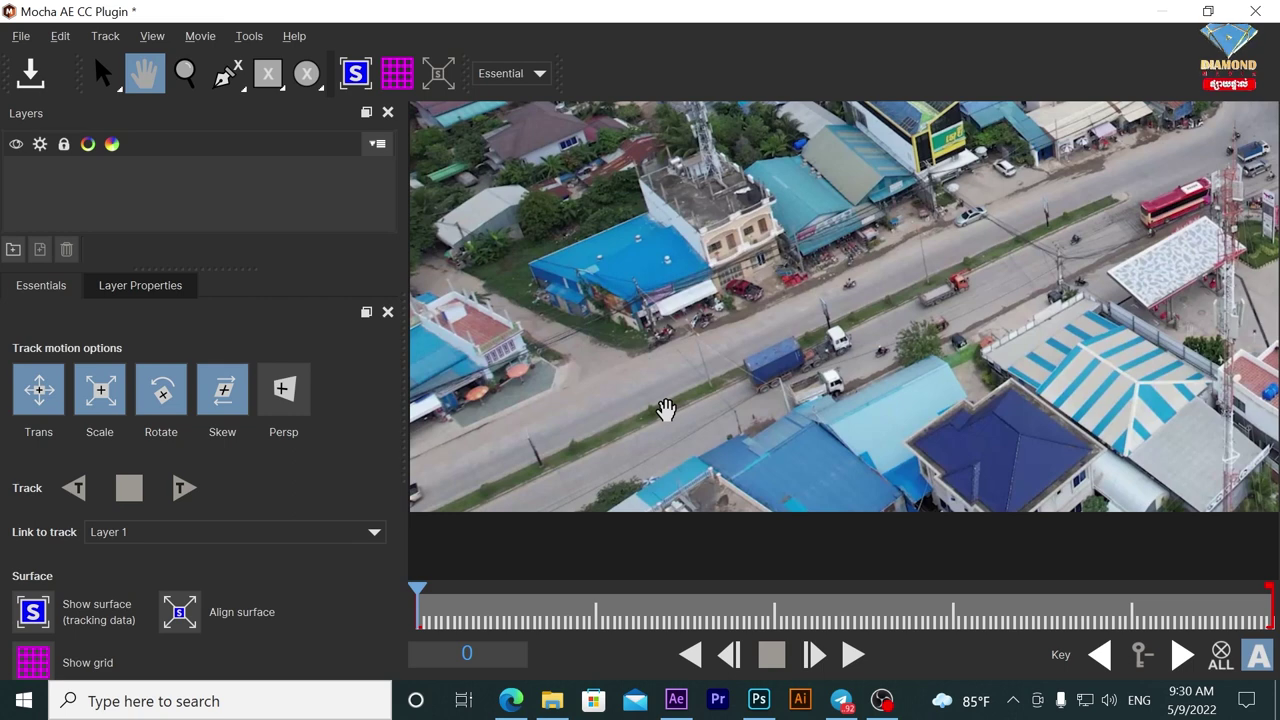
pyautogui.hotkey('ctrl', 'l')
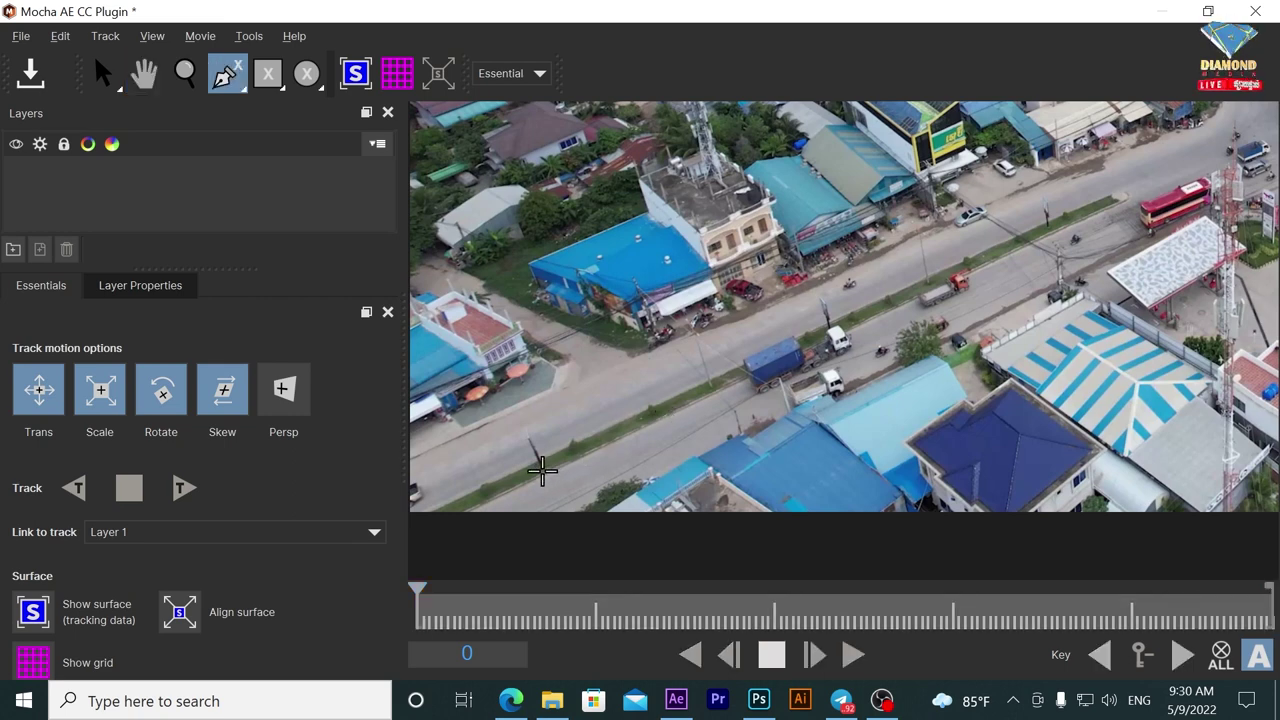
# Place Layer 2 spline points from the road's lower left through the intersection and up the street.
pyautogui.click(542, 471)
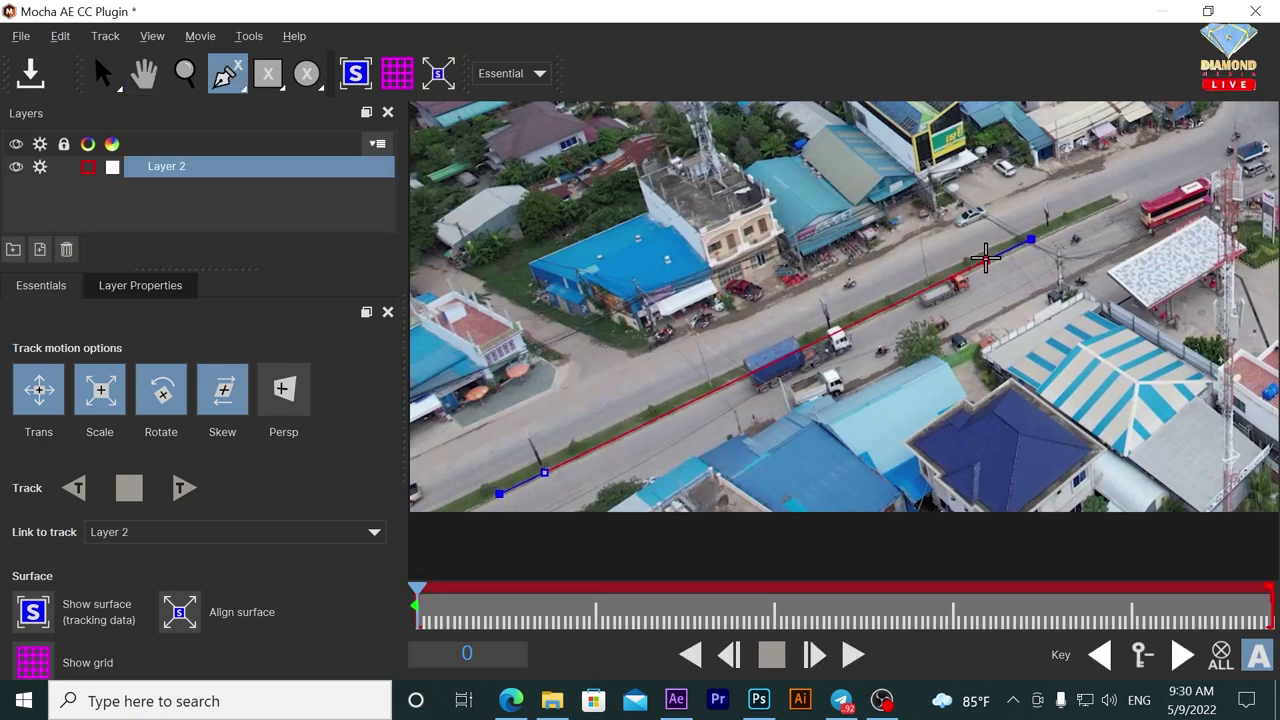
pyautogui.click(996, 252)
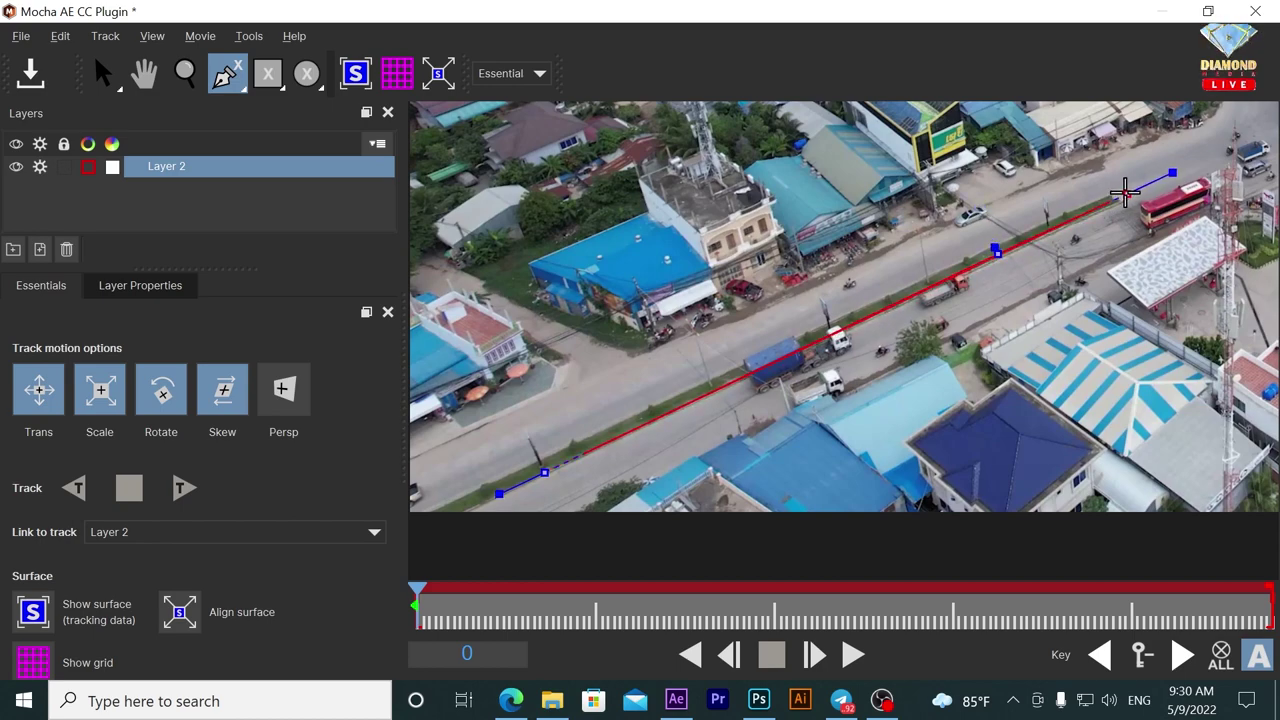
pyautogui.press('x')
pyautogui.moveTo(1130, 192); pyautogui.dragTo(615, 524)
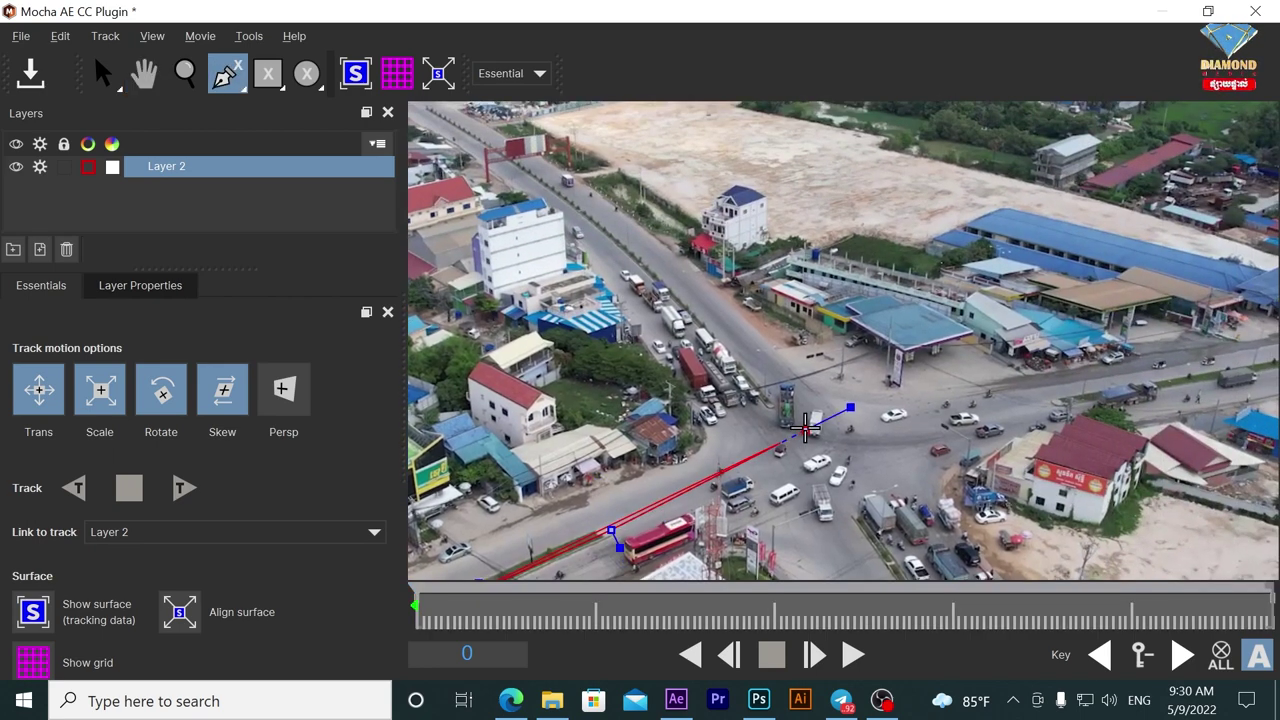
pyautogui.click(810, 428)
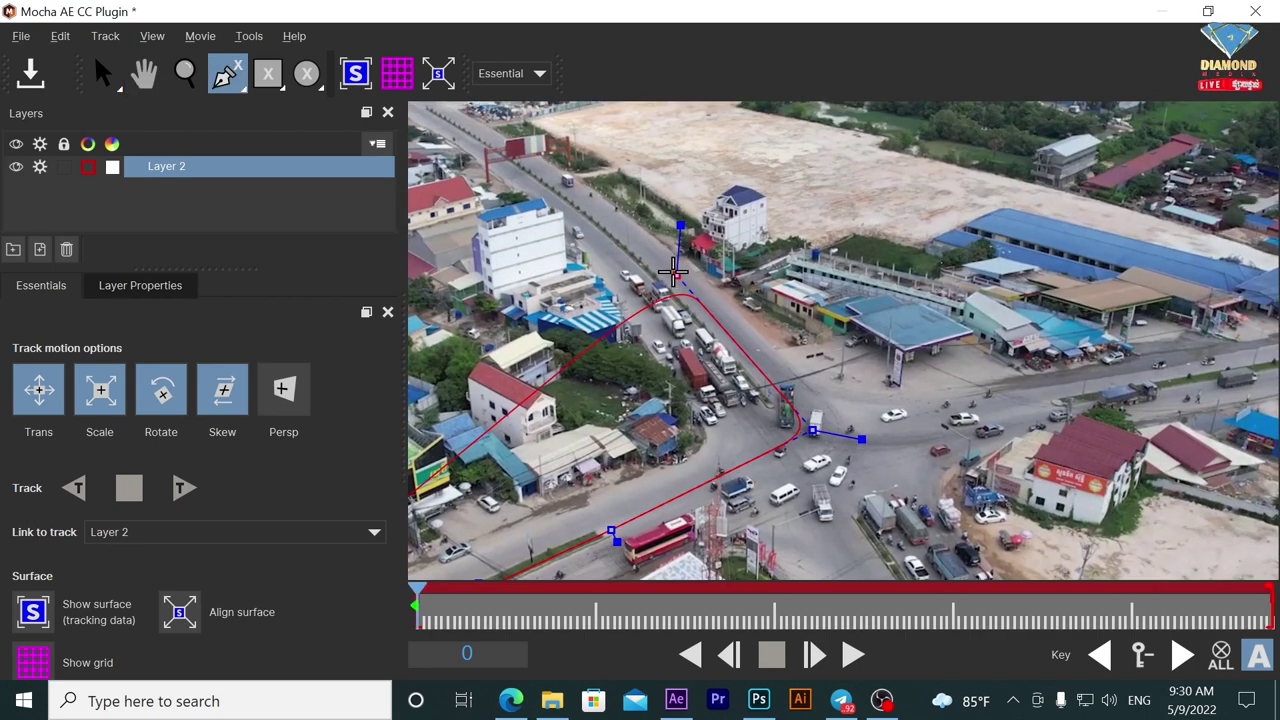
pyautogui.click(670, 269)
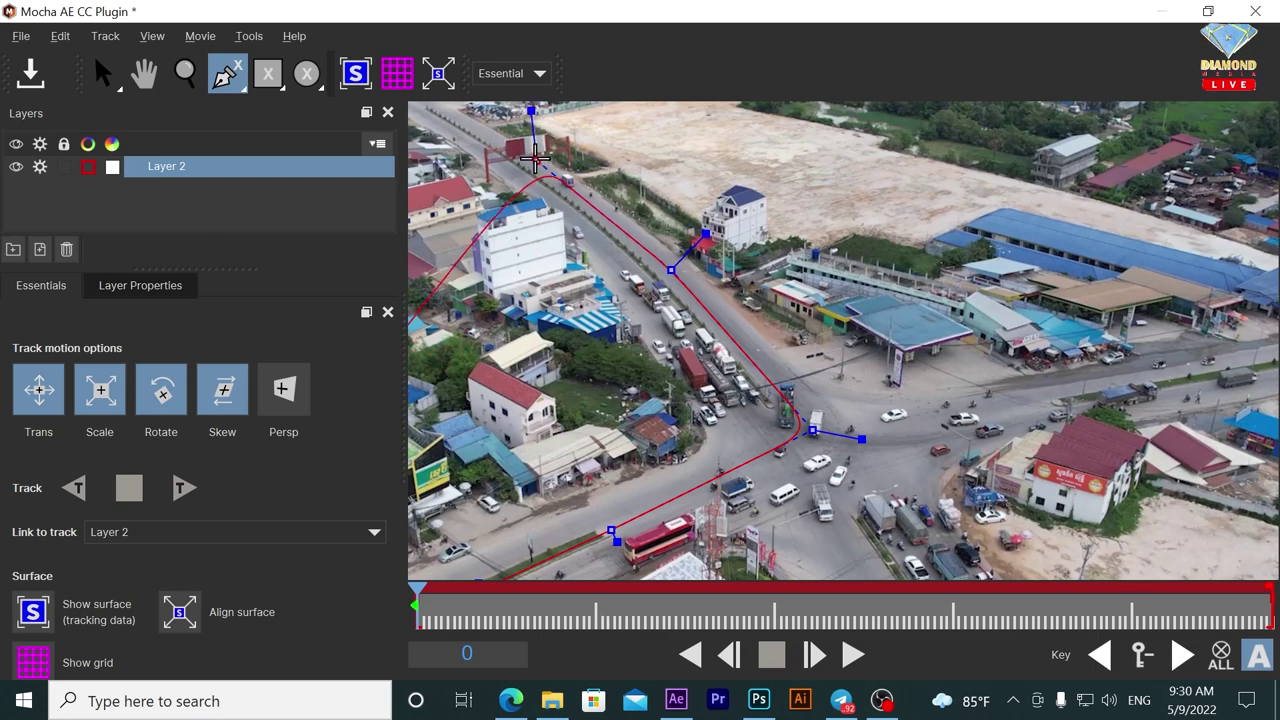
pyautogui.moveTo(531, 152)
pyautogui.mouseDown()
pyautogui.moveTo(565, 287)
pyautogui.moveTo(549, 270)
pyautogui.mouseUp()
pyautogui.scroll(-3, 531, 152)
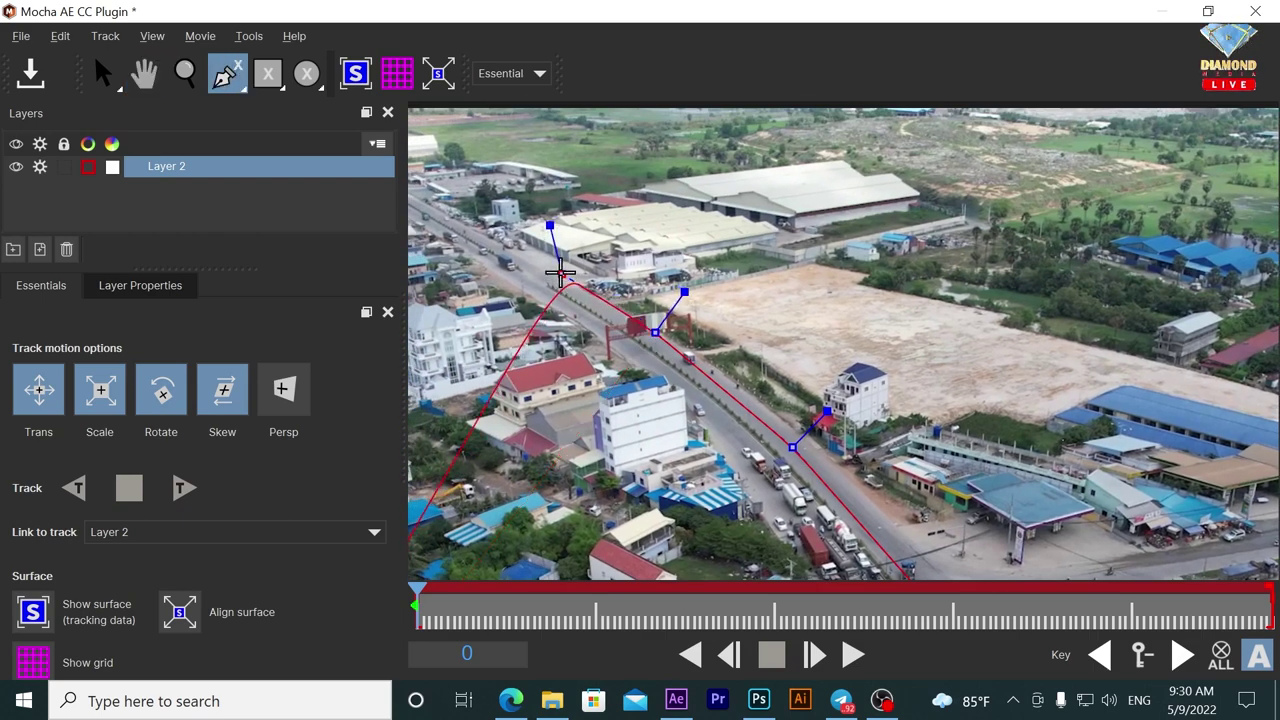
pyautogui.click(549, 270)
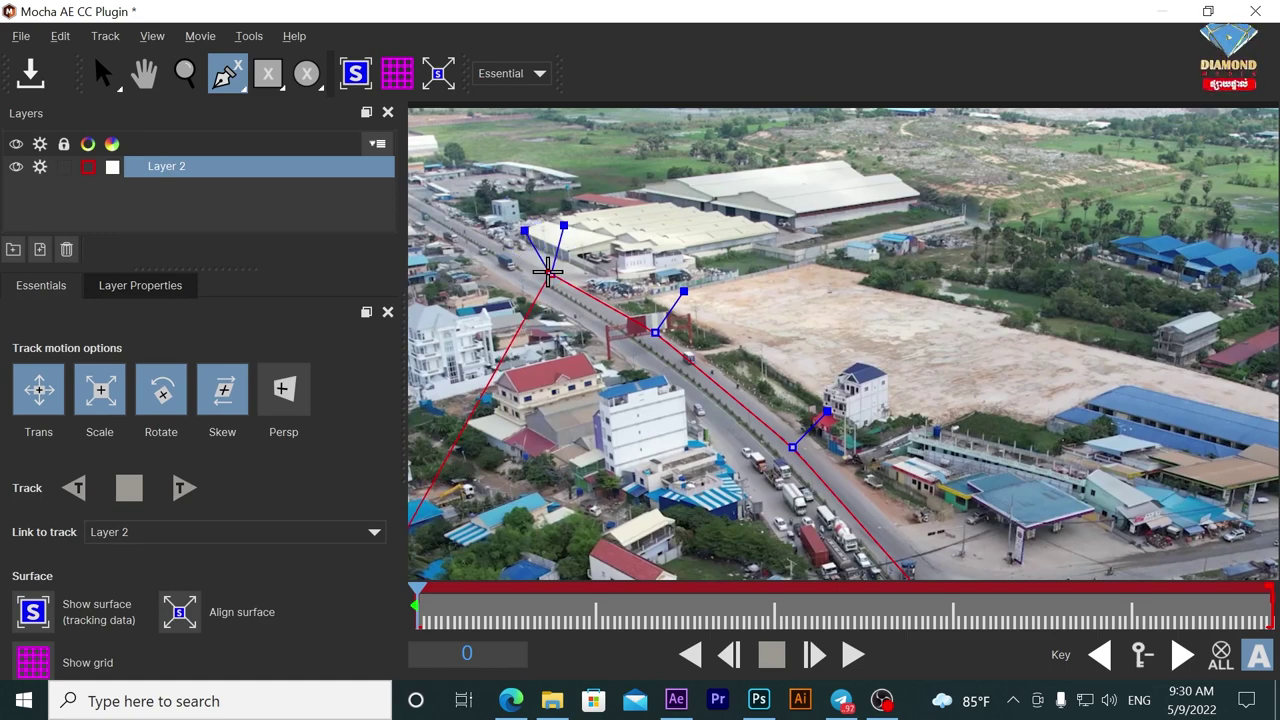
# Zoom out to the full frame, adjust a point to follow the road, close the spline, and track forward.
pyautogui.press('z')
pyautogui.moveTo(571, 286); pyautogui.dragTo(665, 558)
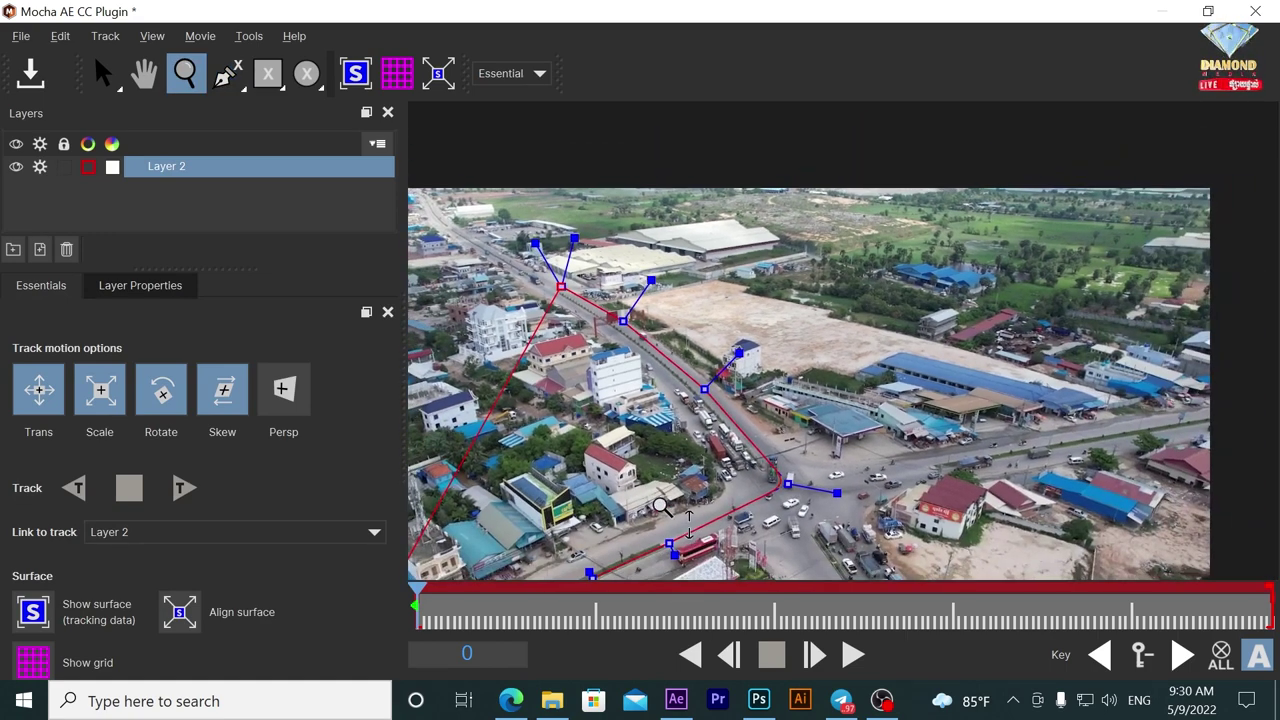
pyautogui.press('x')
pyautogui.scroll(2, 738, 398)
pyautogui.moveTo(738, 398)
pyautogui.mouseDown()
pyautogui.moveTo(760, 362)
pyautogui.moveTo(735, 466)
pyautogui.mouseUp()
pyautogui.press('z')
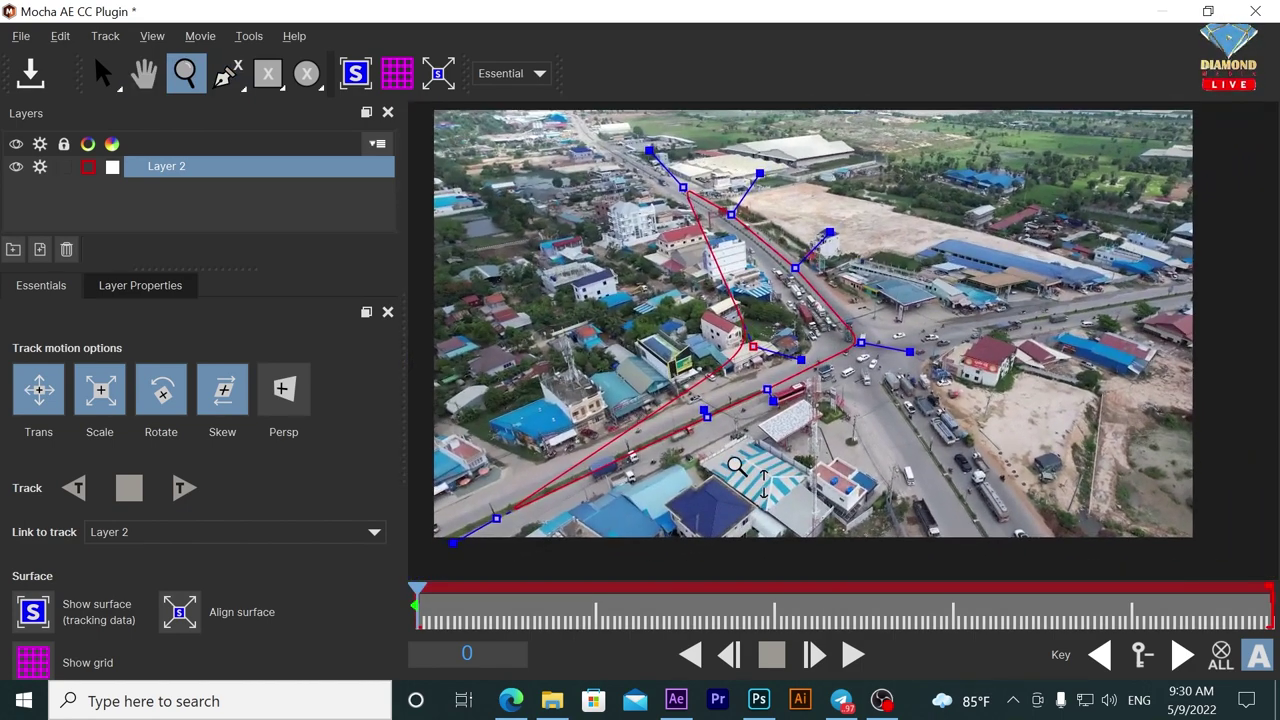
pyautogui.hotkey('ctrl', 'l')
pyautogui.moveTo(752, 347)
pyautogui.mouseDown()
pyautogui.moveTo(587, 337)
pyautogui.moveTo(604, 332)
pyautogui.mouseUp()
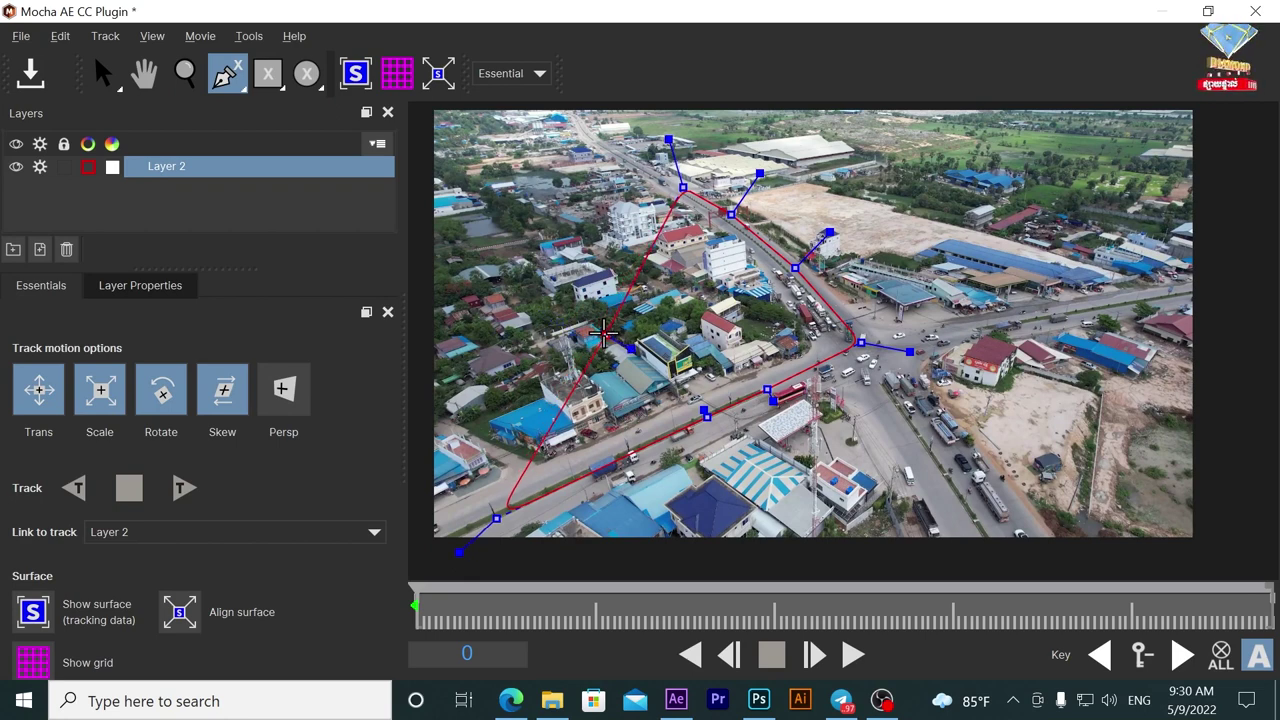
pyautogui.press('s')
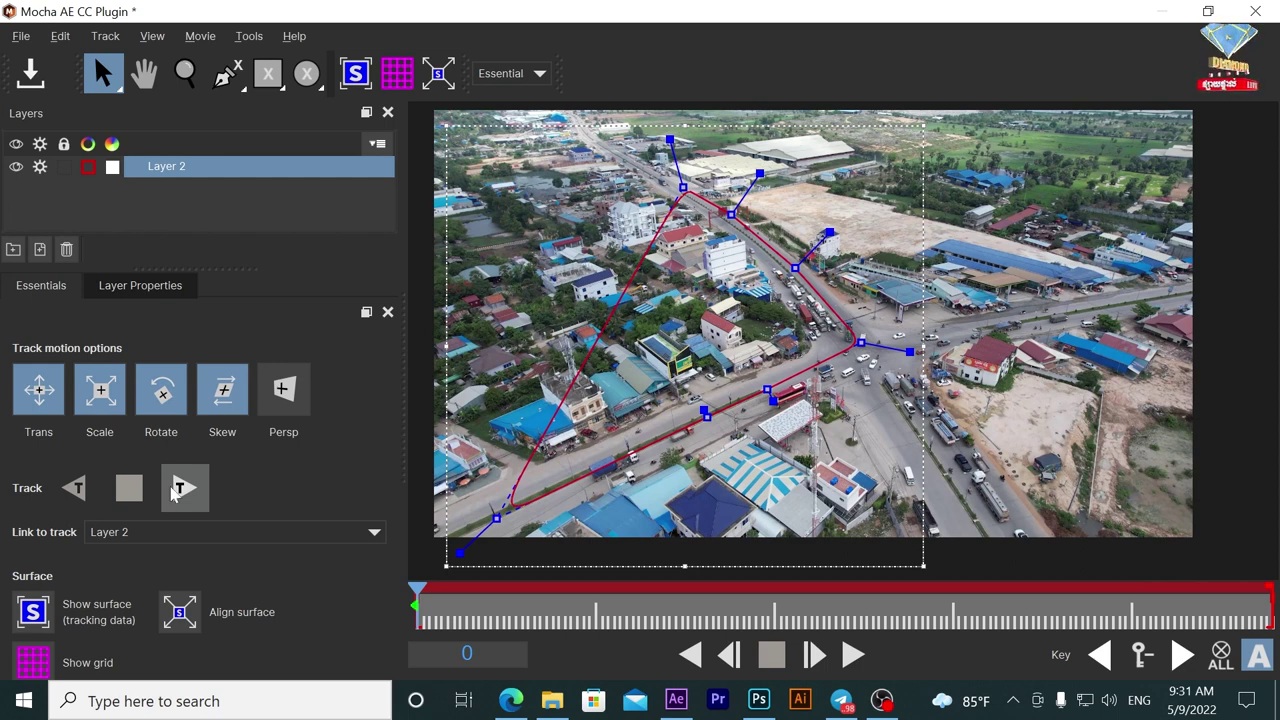
pyautogui.click(178, 488)
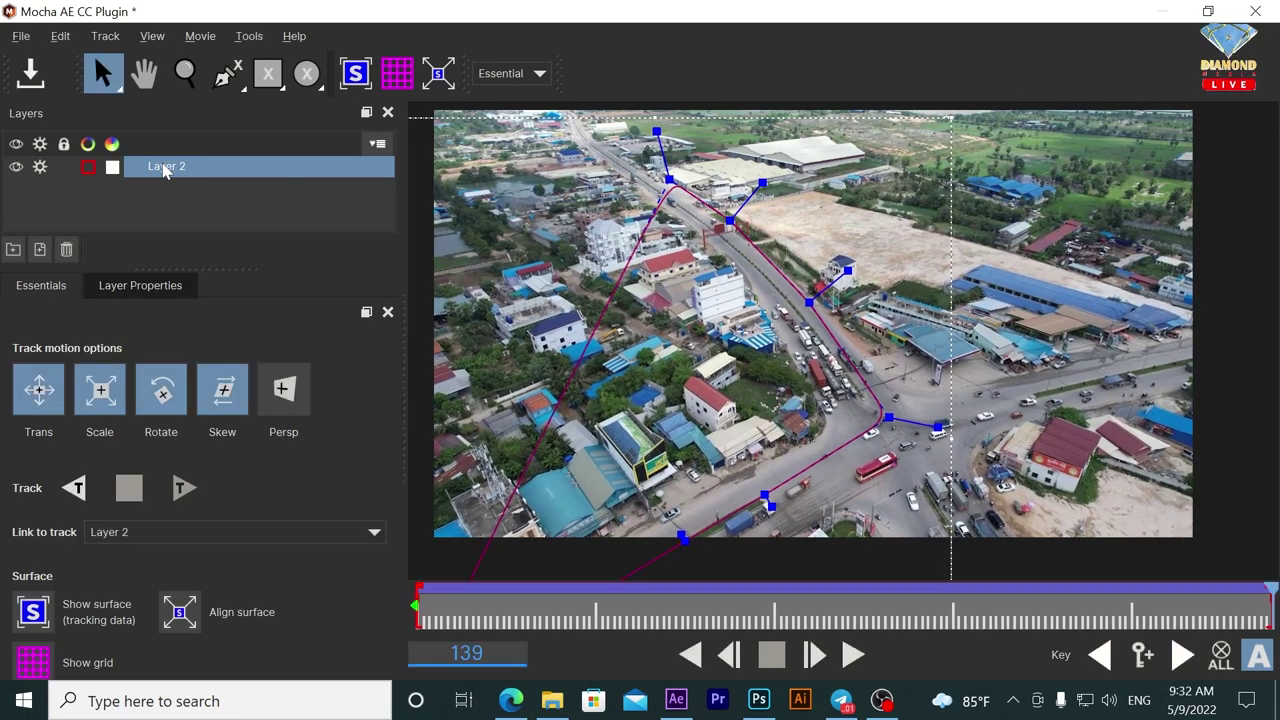
# Rename Layer 2 to Line, rewind to frame 0, and start a new spline on the zoomed-in plot.
pyautogui.doubleClick(165, 167)
pyautogui.write('Line')
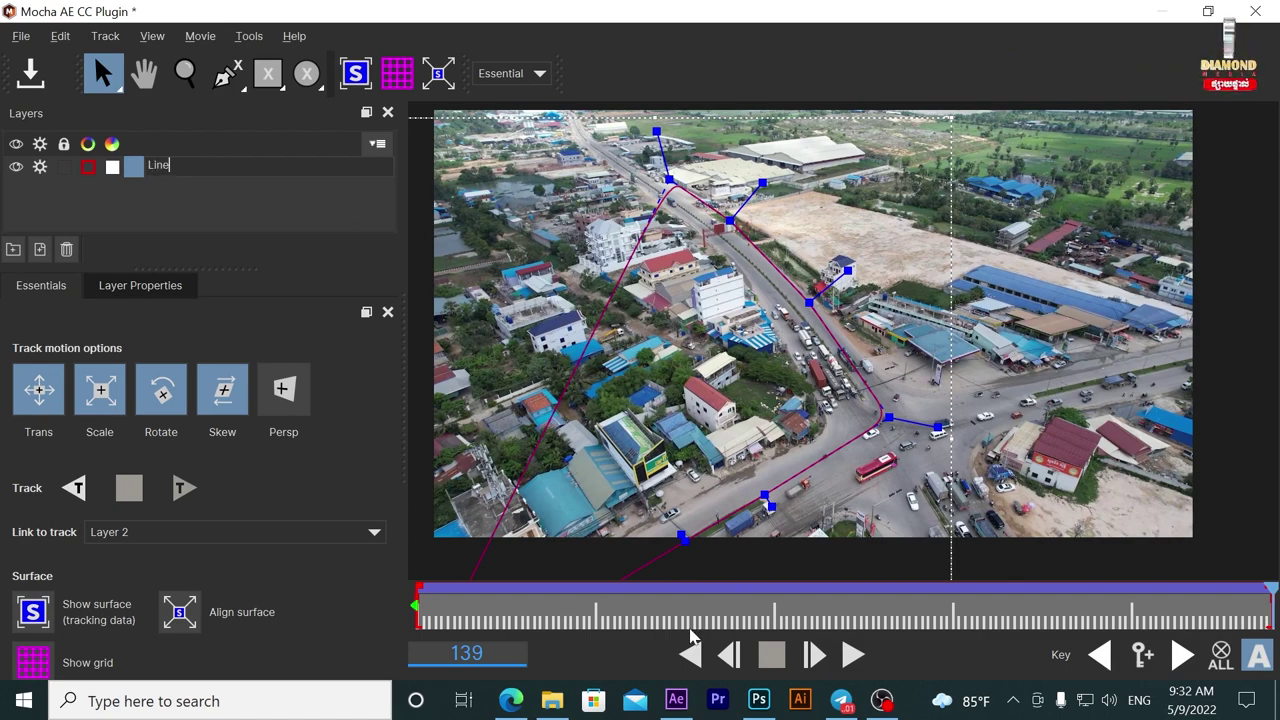
pyautogui.moveTo(563, 620); pyautogui.dragTo(385, 640)
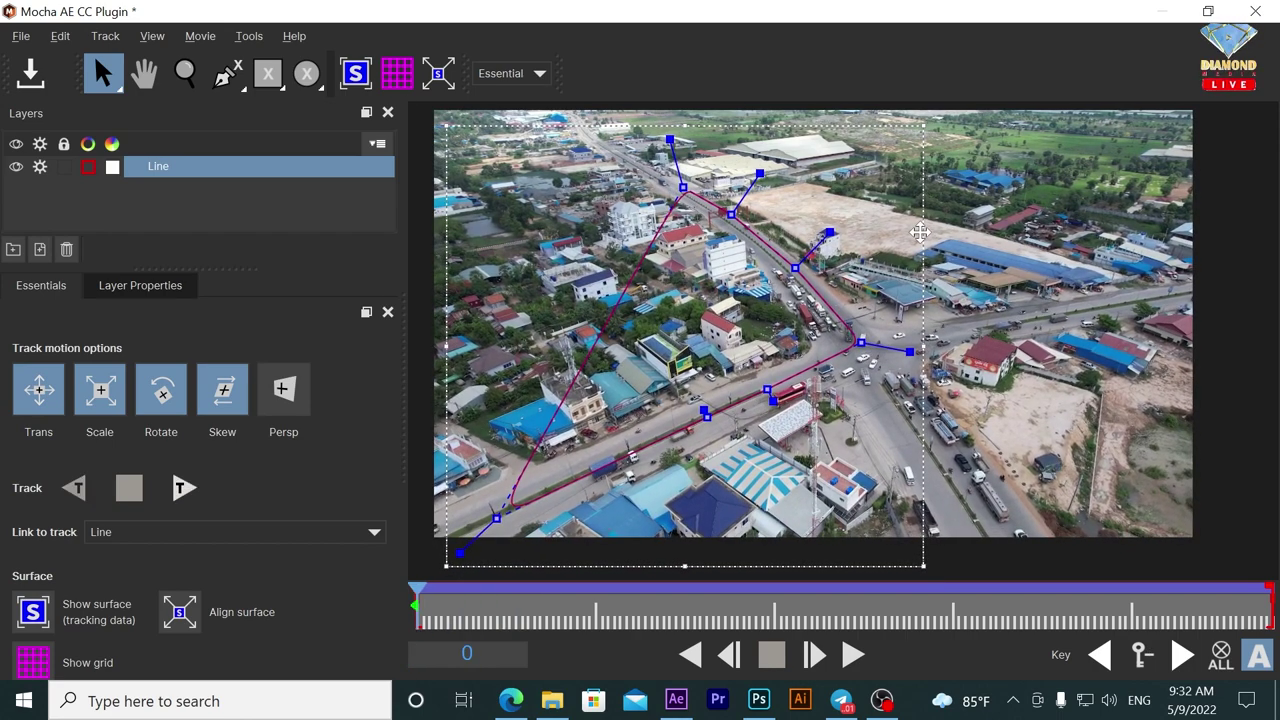
pyautogui.click(227, 73)
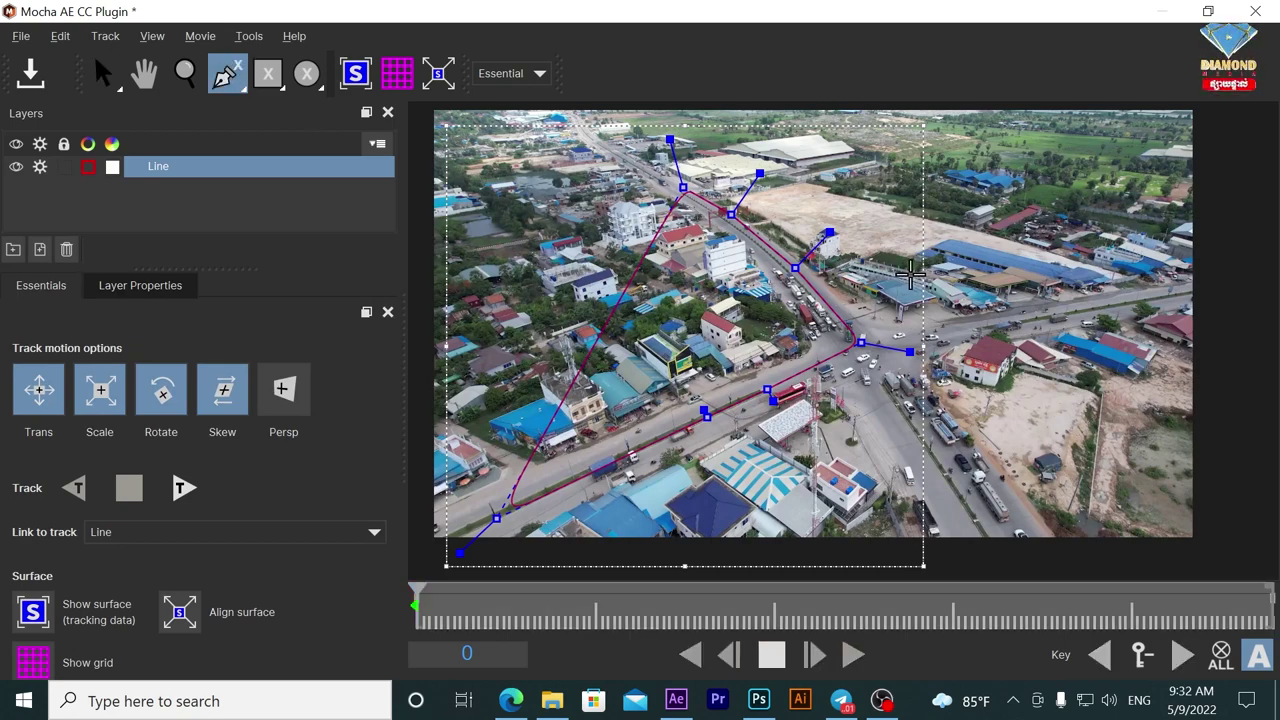
pyautogui.press('z')
pyautogui.moveTo(912, 308)
pyautogui.mouseDown()
pyautogui.moveTo(1008, 88)
pyautogui.moveTo(900, 186)
pyautogui.moveTo(763, 371)
pyautogui.mouseUp()
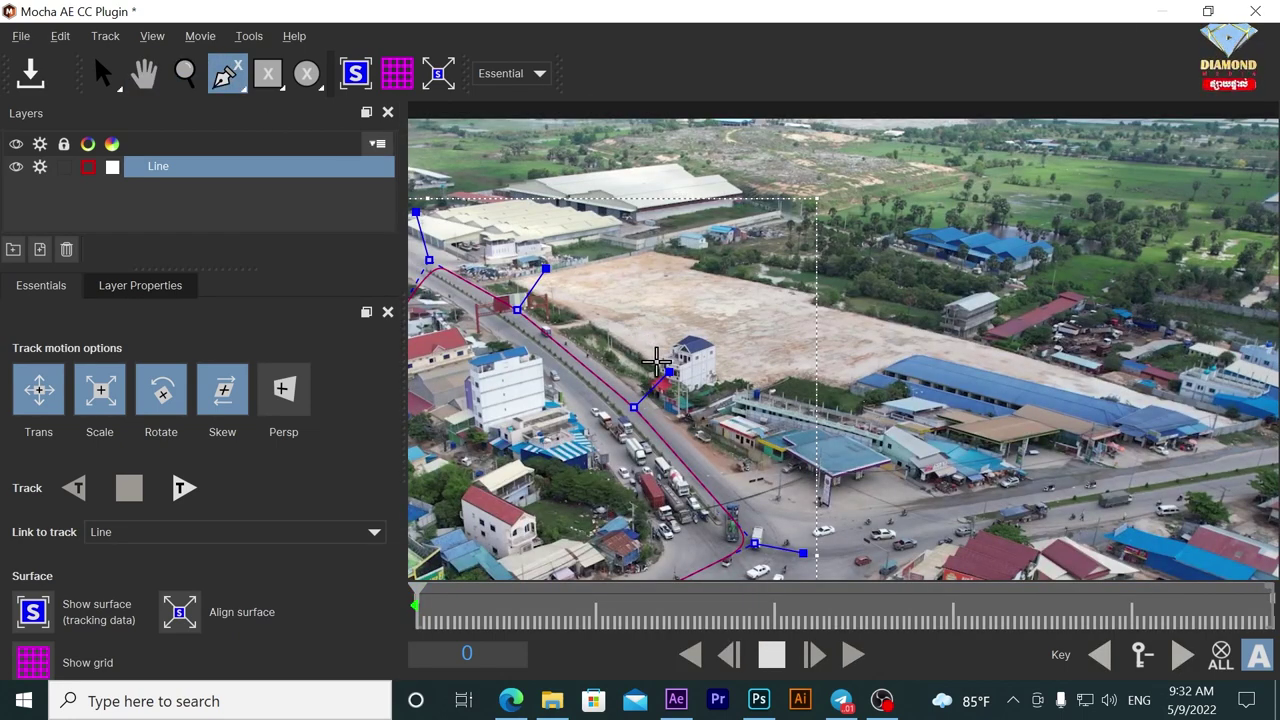
pyautogui.click(698, 390)
pyautogui.click(657, 363)
# Outline the plot's left corner, upper edge and top-right corner with spline points.
pyautogui.click(533, 279)
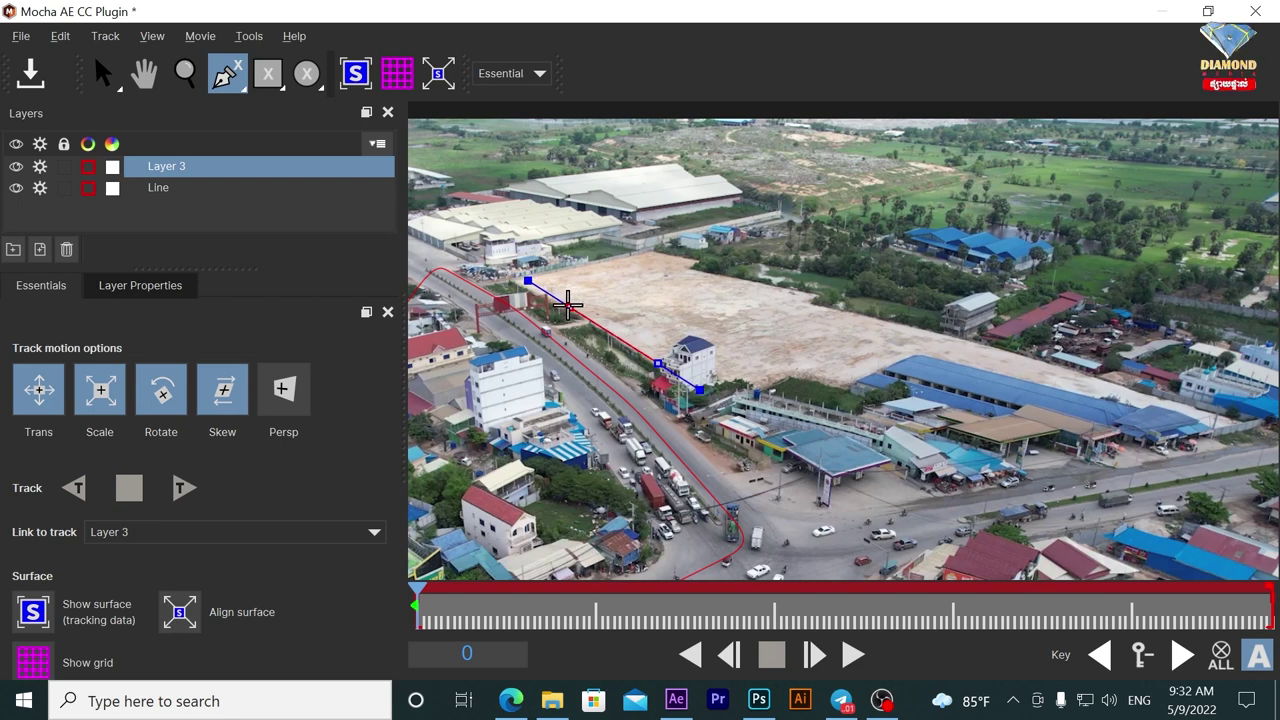
pyautogui.click(474, 256)
pyautogui.click(516, 279)
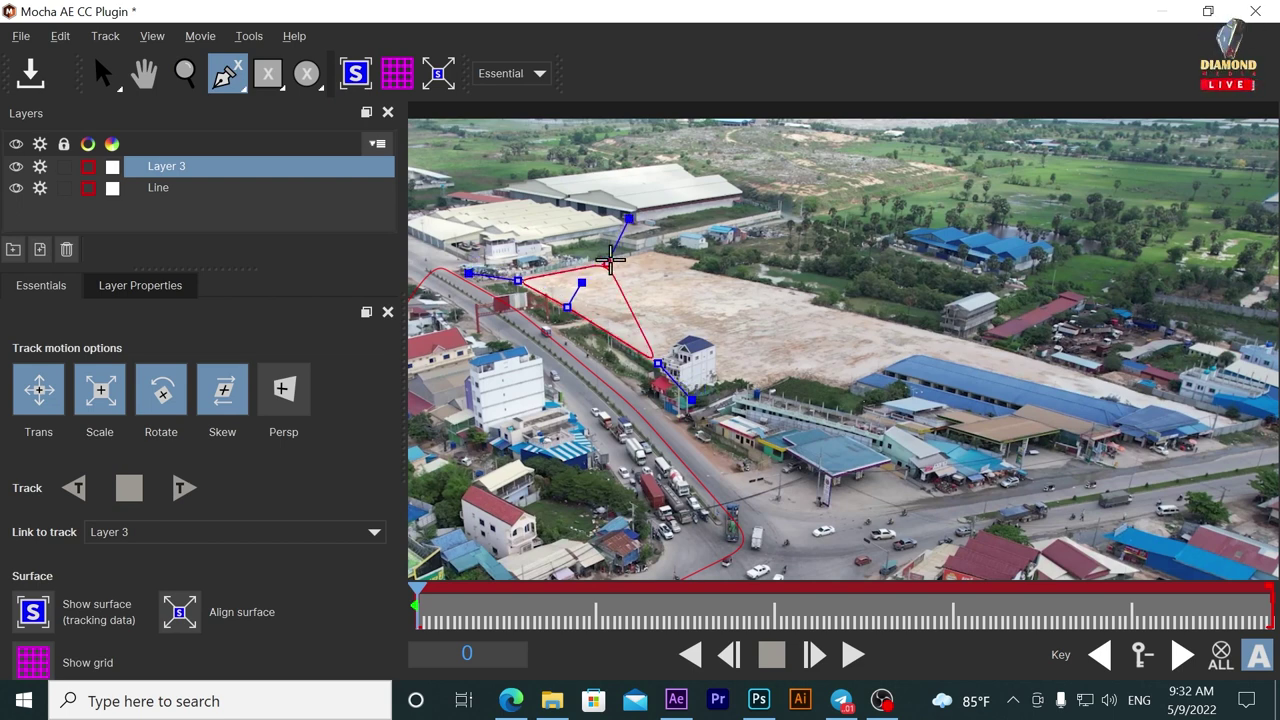
pyautogui.moveTo(654, 244); pyautogui.dragTo(697, 258)
pyautogui.click(692, 268)
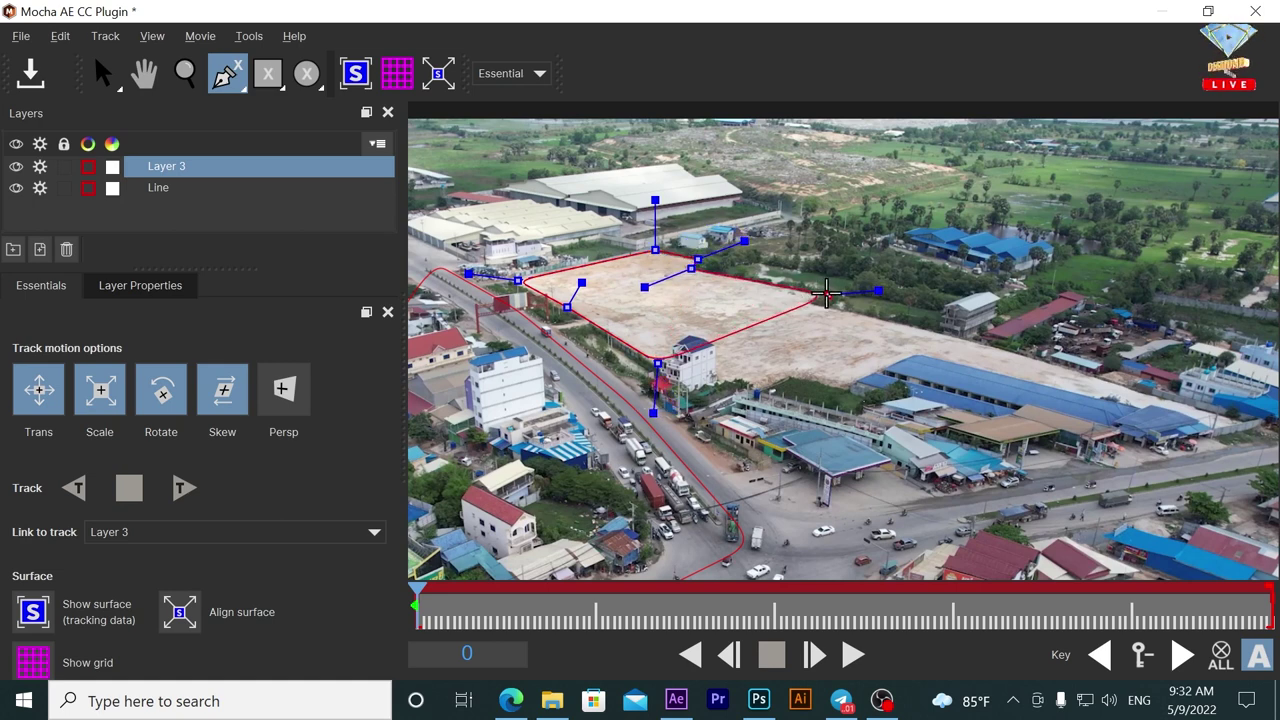
pyautogui.click(812, 299)
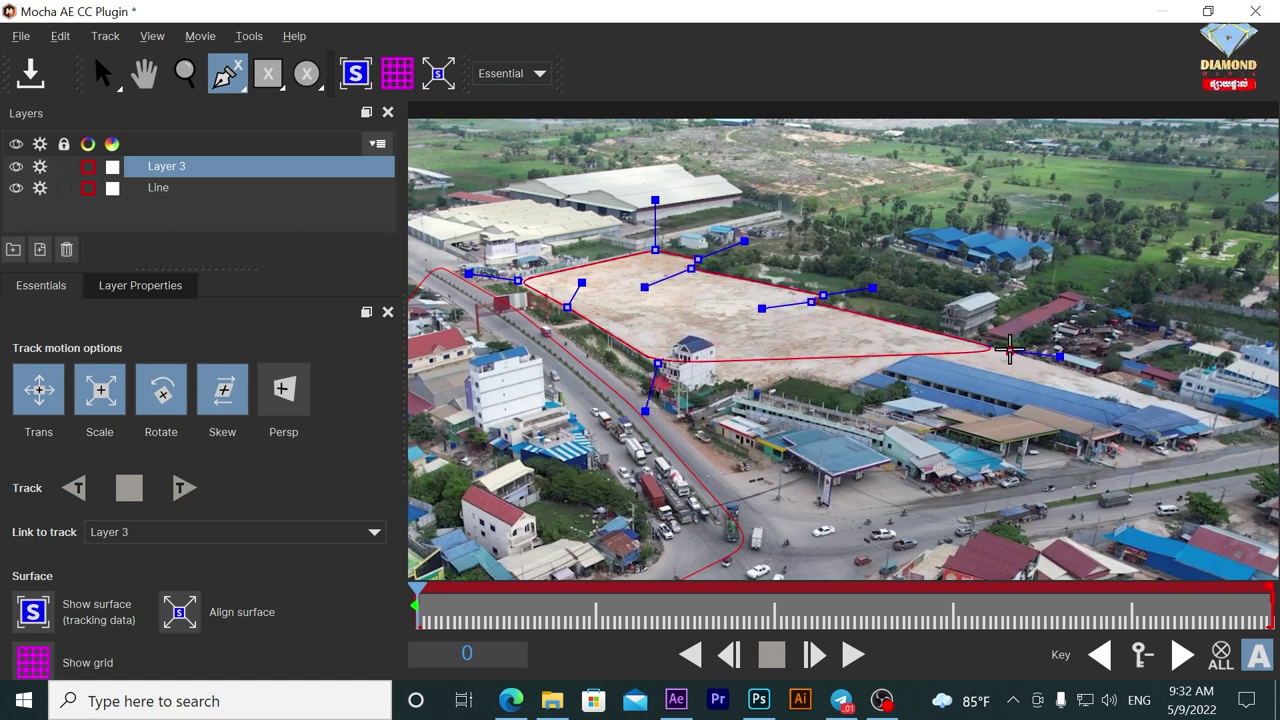
pyautogui.click(1012, 349)
# Continue the outline down the right side and along the bottom edge, close it, and track forward.
pyautogui.click(1128, 393)
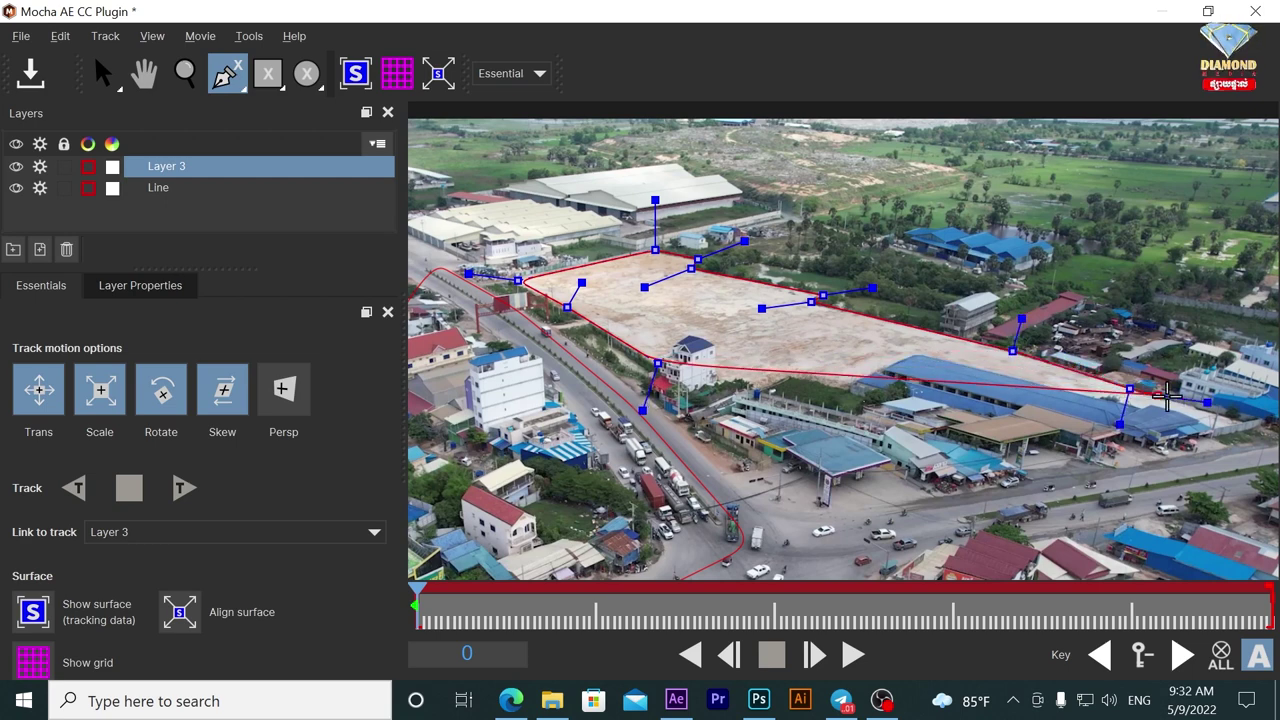
pyautogui.click(1210, 413)
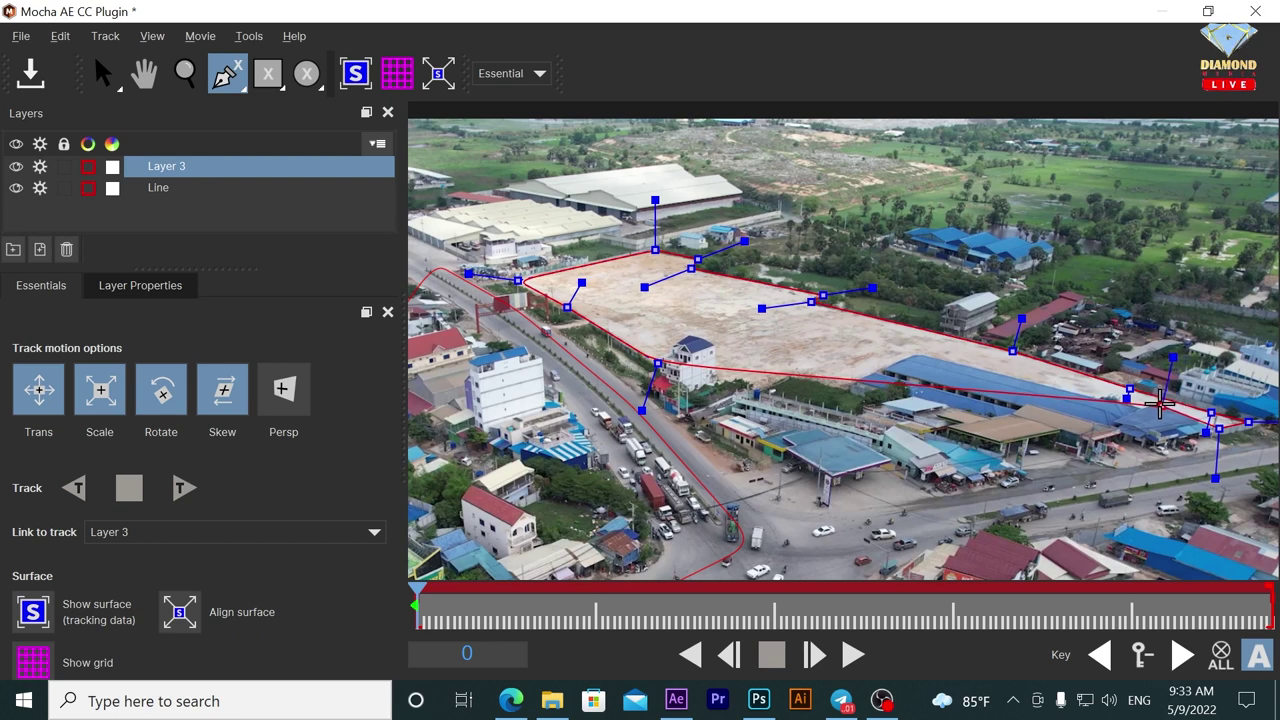
pyautogui.click(1143, 408)
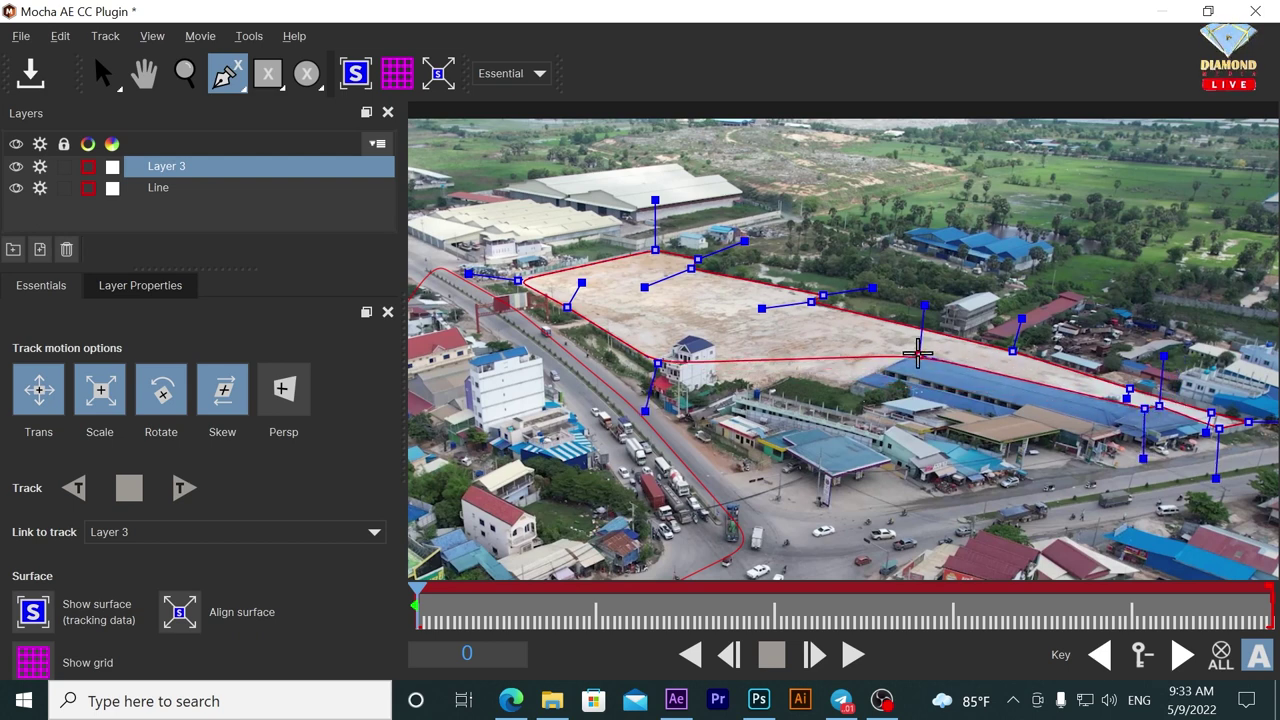
pyautogui.click(845, 387)
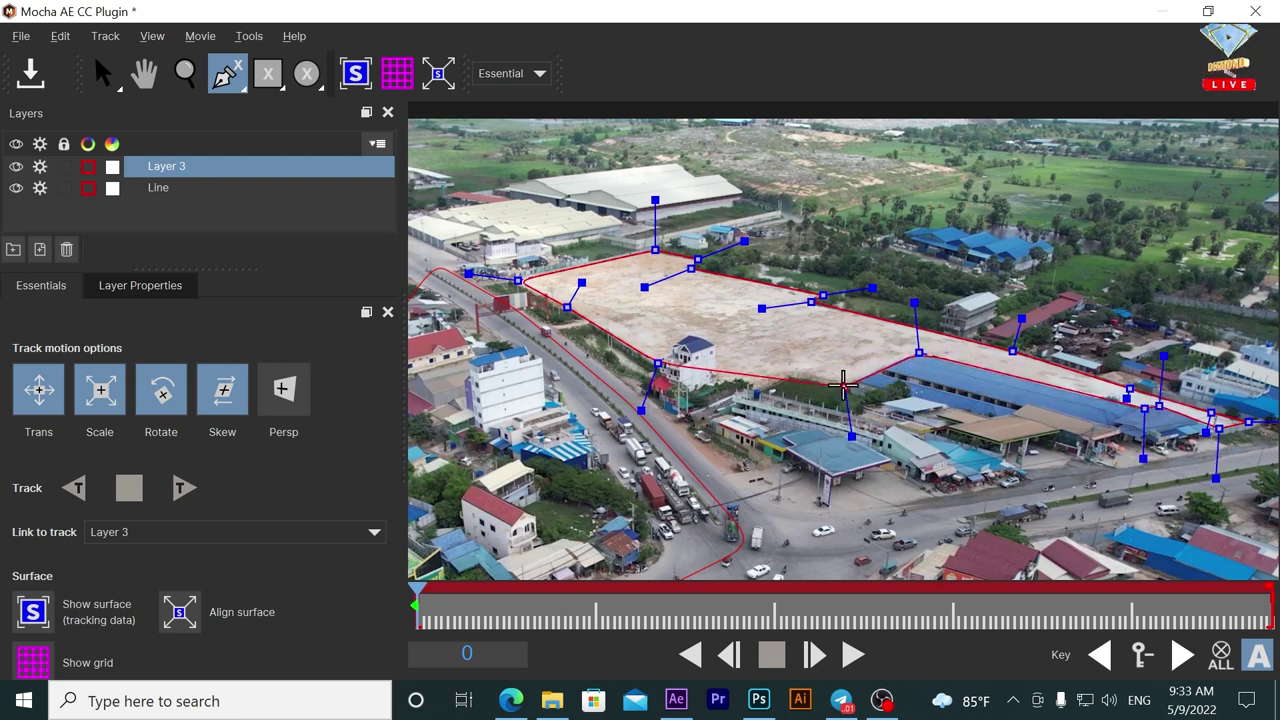
pyautogui.click(790, 376)
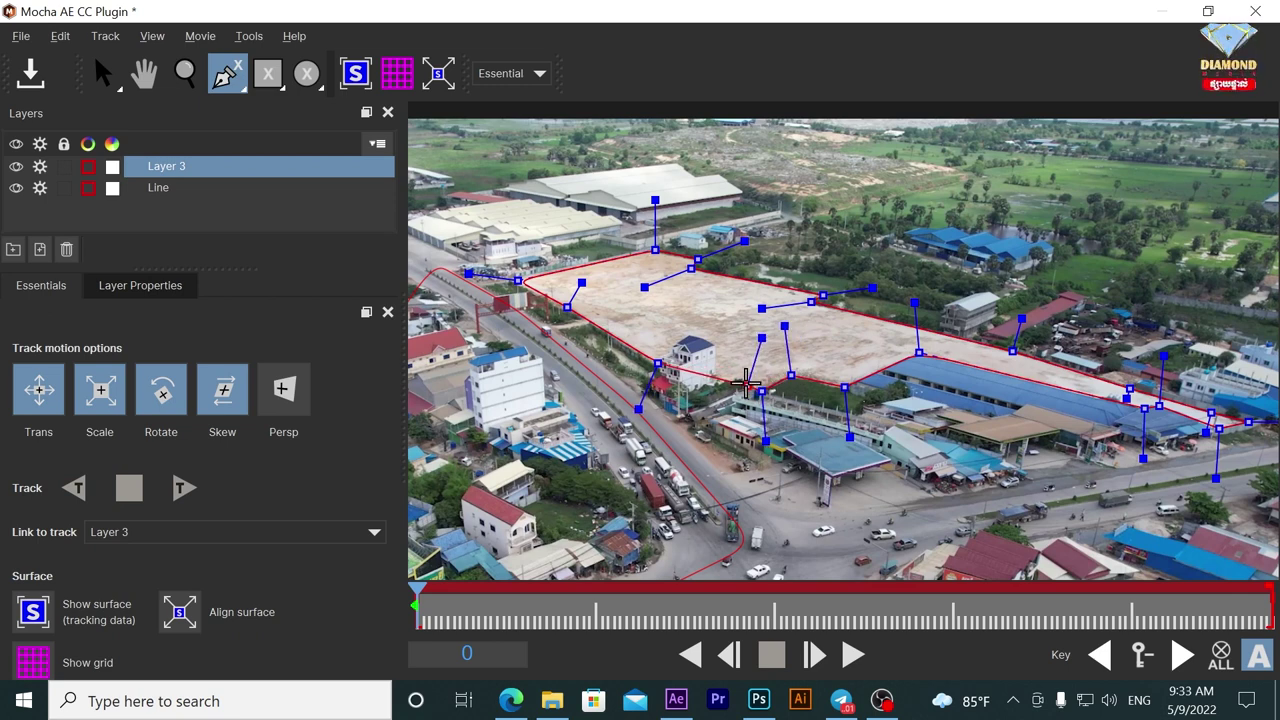
pyautogui.click(741, 379)
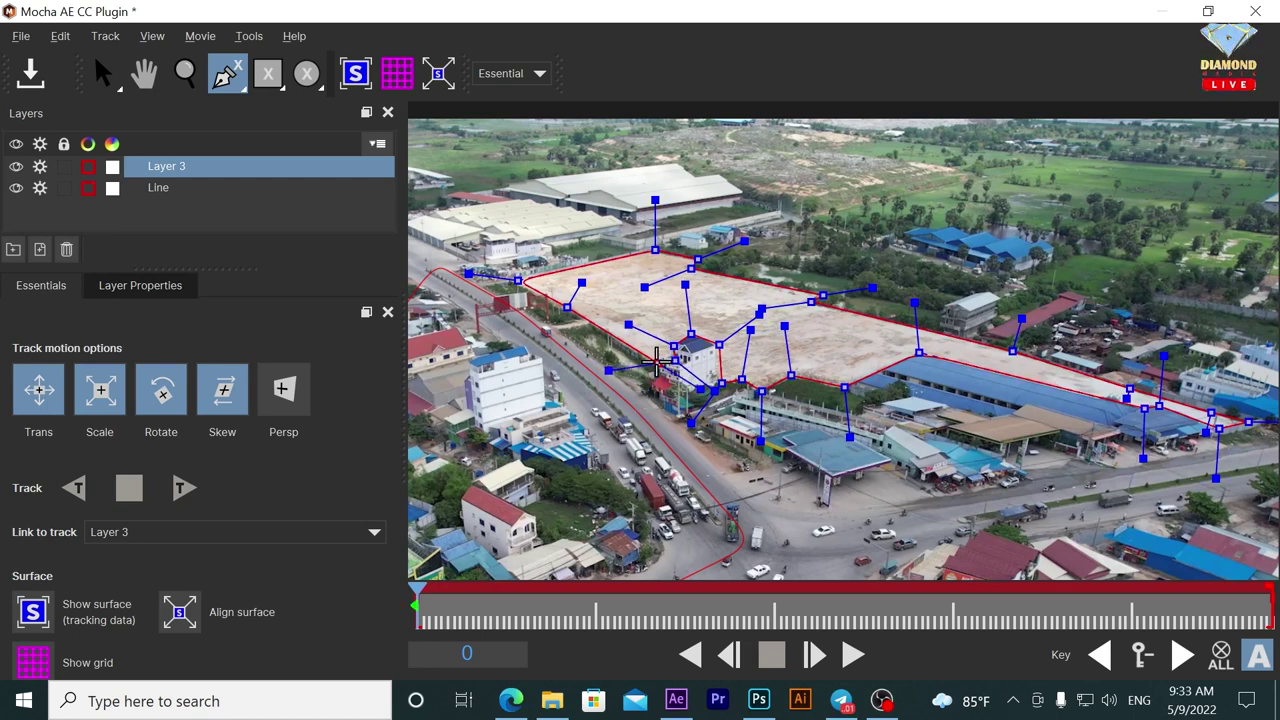
pyautogui.press('s')
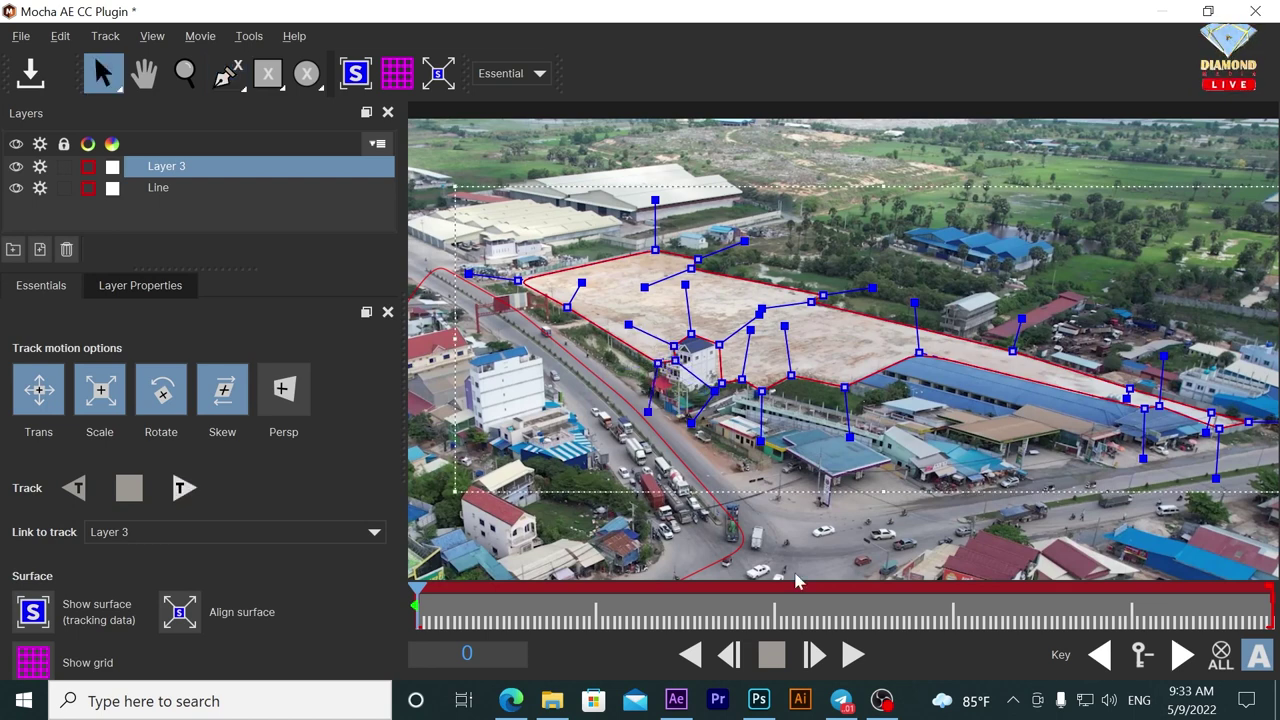
pyautogui.click(190, 497)
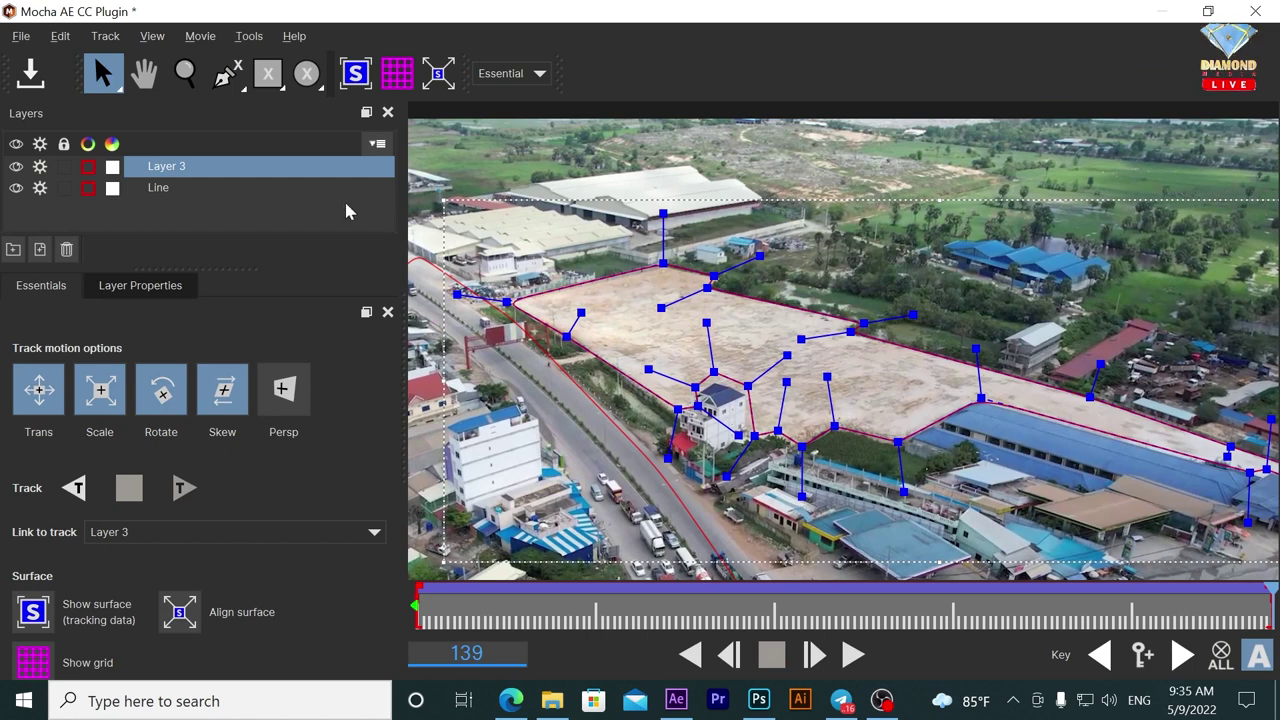
# Keep the Essentials workspace and rename Layer 3 to Land.
pyautogui.click(538, 76)
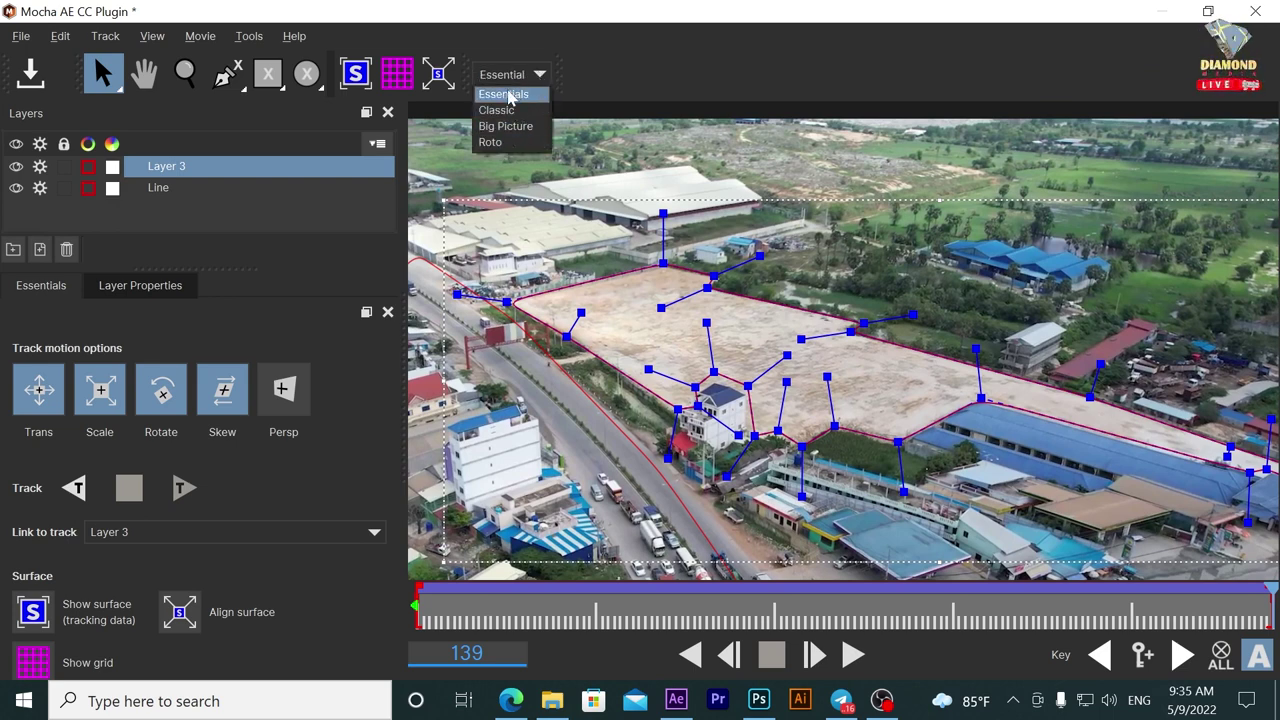
pyautogui.click(510, 95)
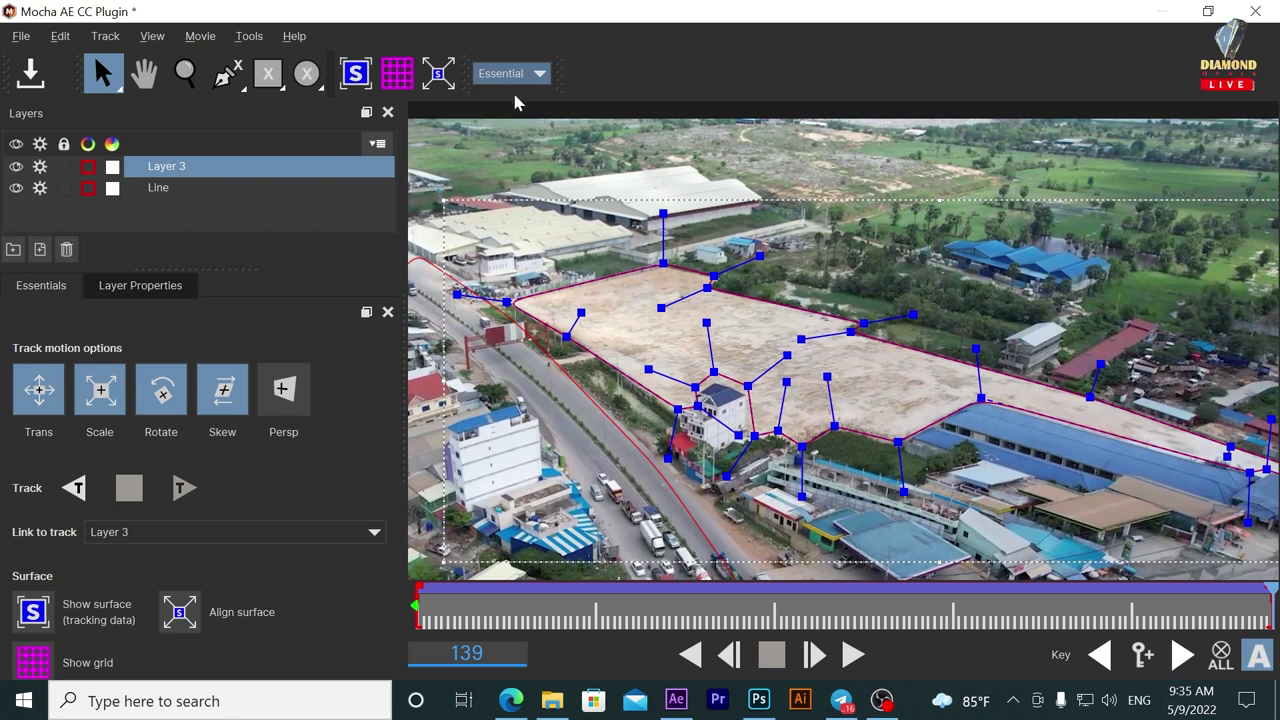
pyautogui.doubleClick(178, 166)
pyautogui.write('Land')
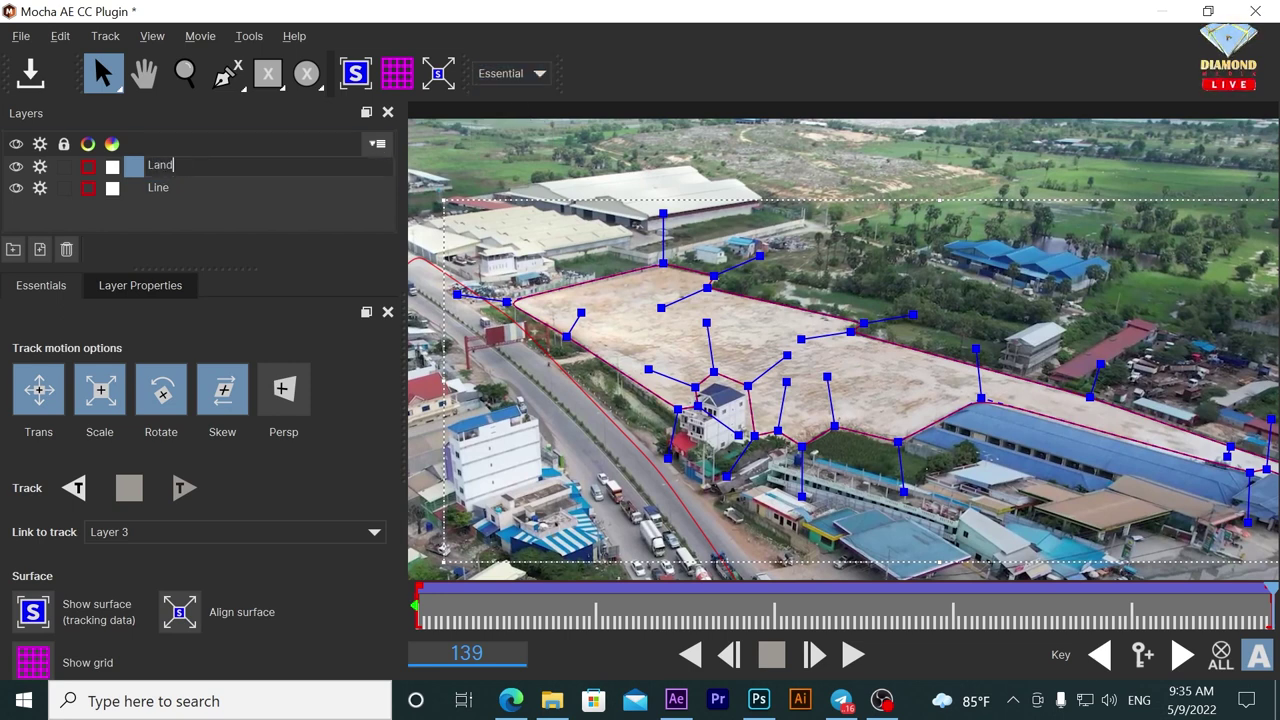
pyautogui.press('Return')
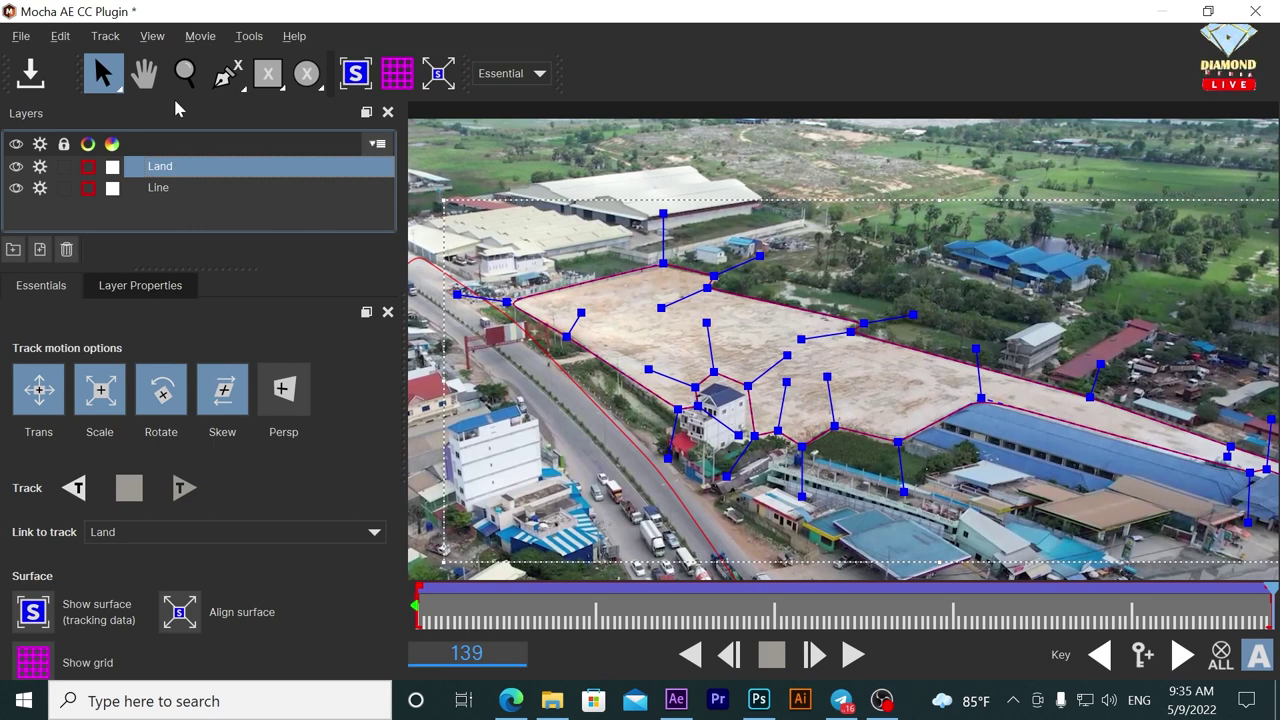
# Save the Mocha project and exit back to After Effects.
pyautogui.click(22, 84)
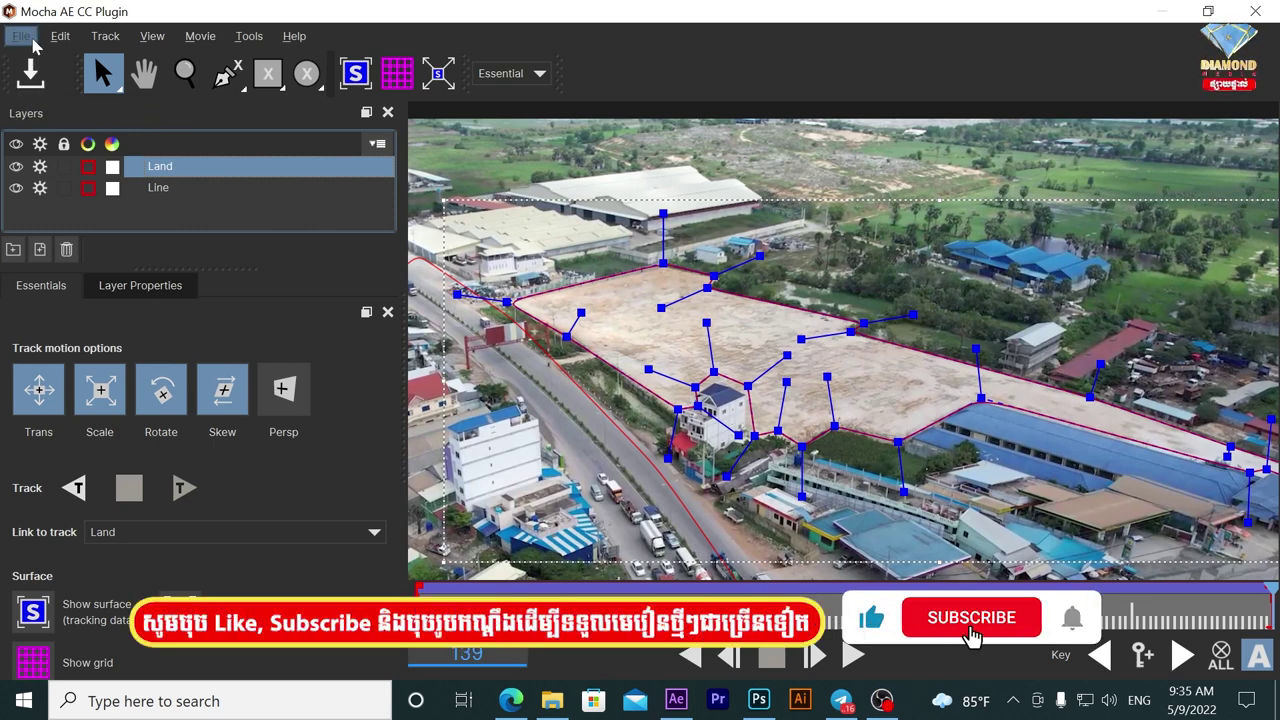
pyautogui.click(25, 38)
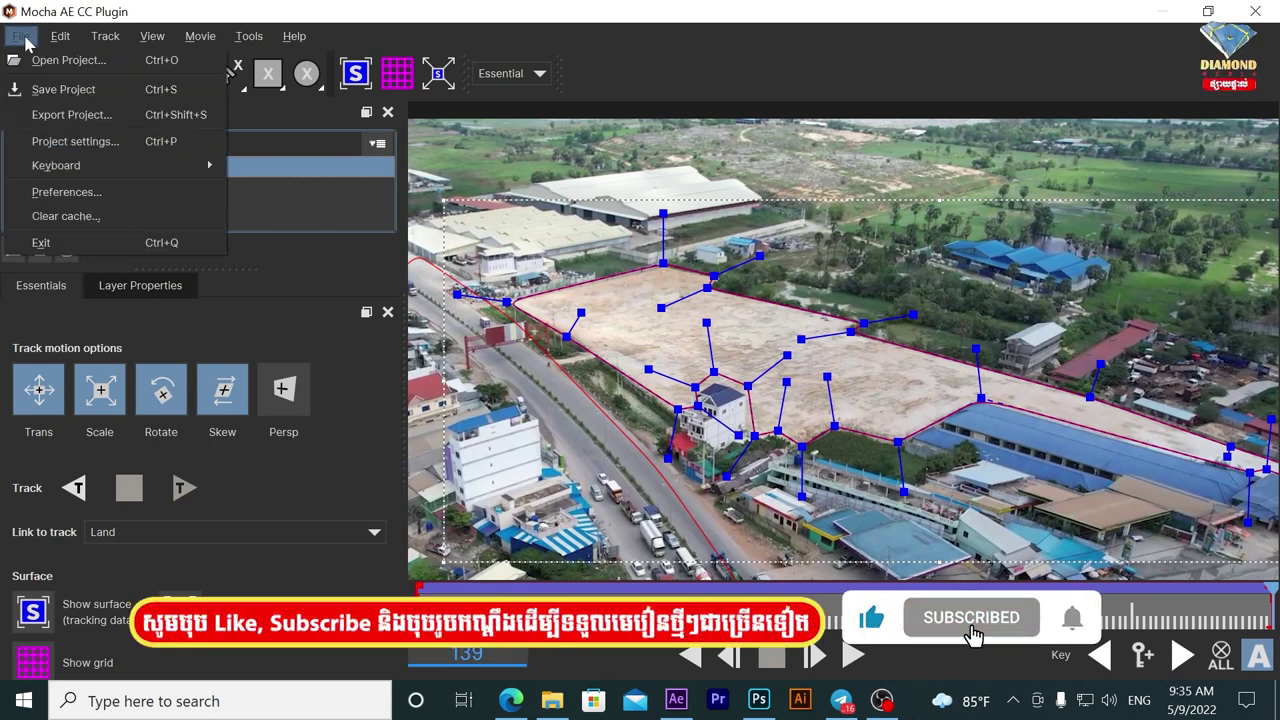
pyautogui.click(69, 246)
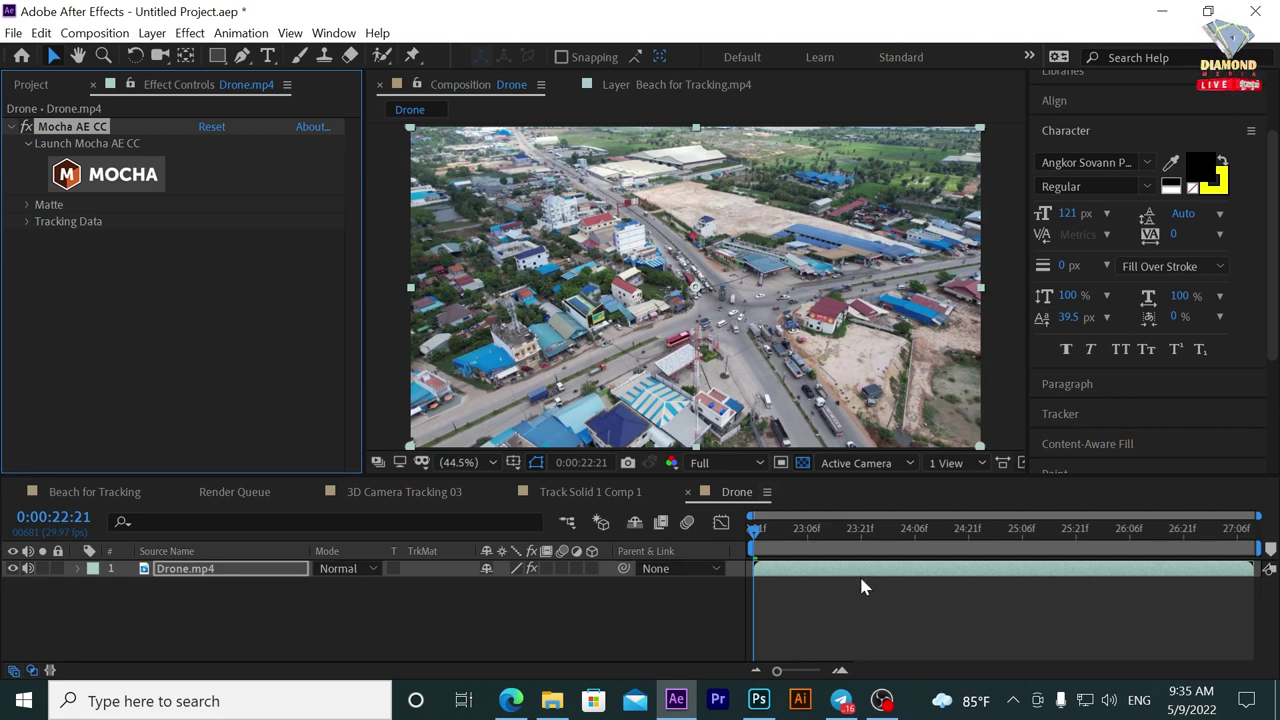
# Duplicate the Drone.mp4 layer with Edit > Duplicate.
pyautogui.click(793, 576)
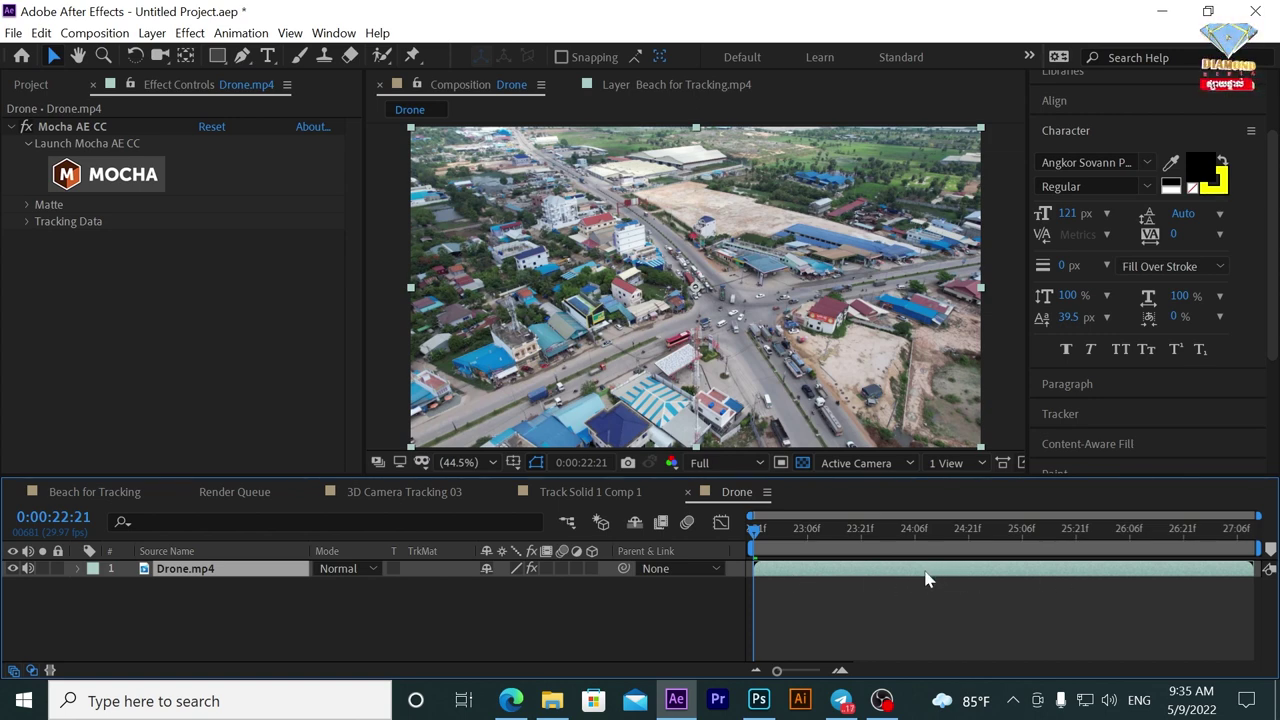
pyautogui.click(41, 33)
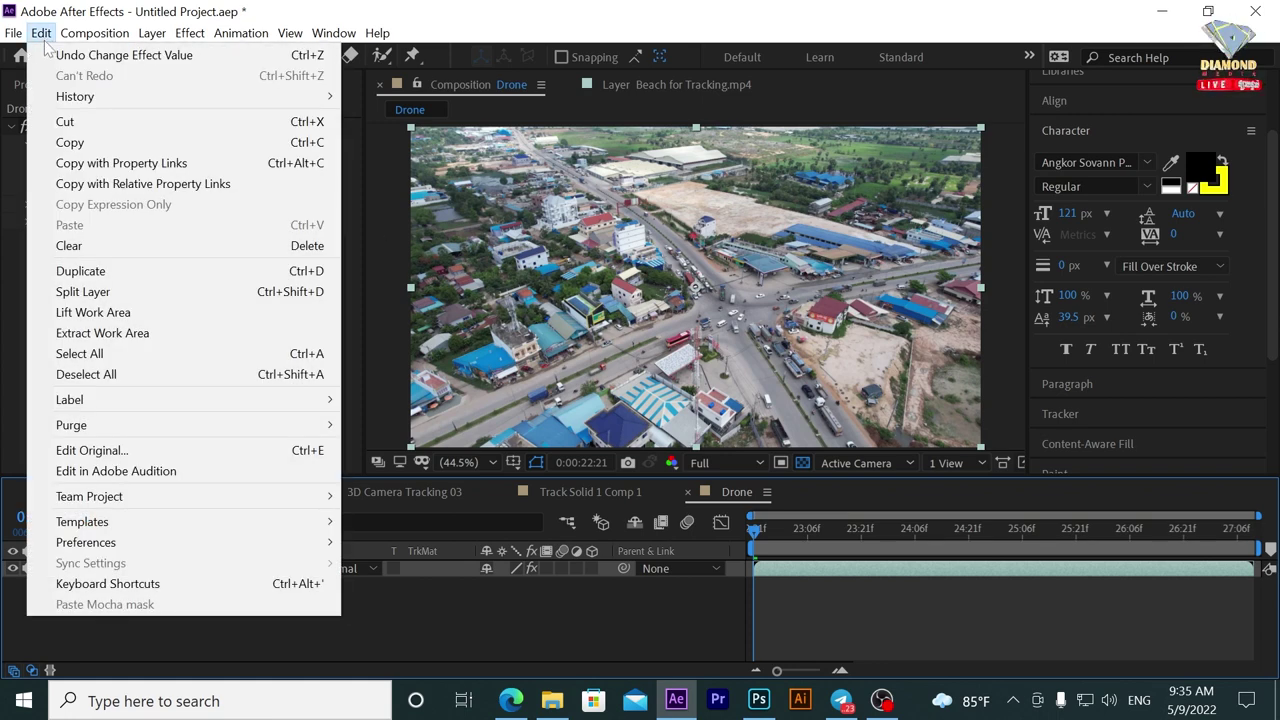
pyautogui.click(121, 272)
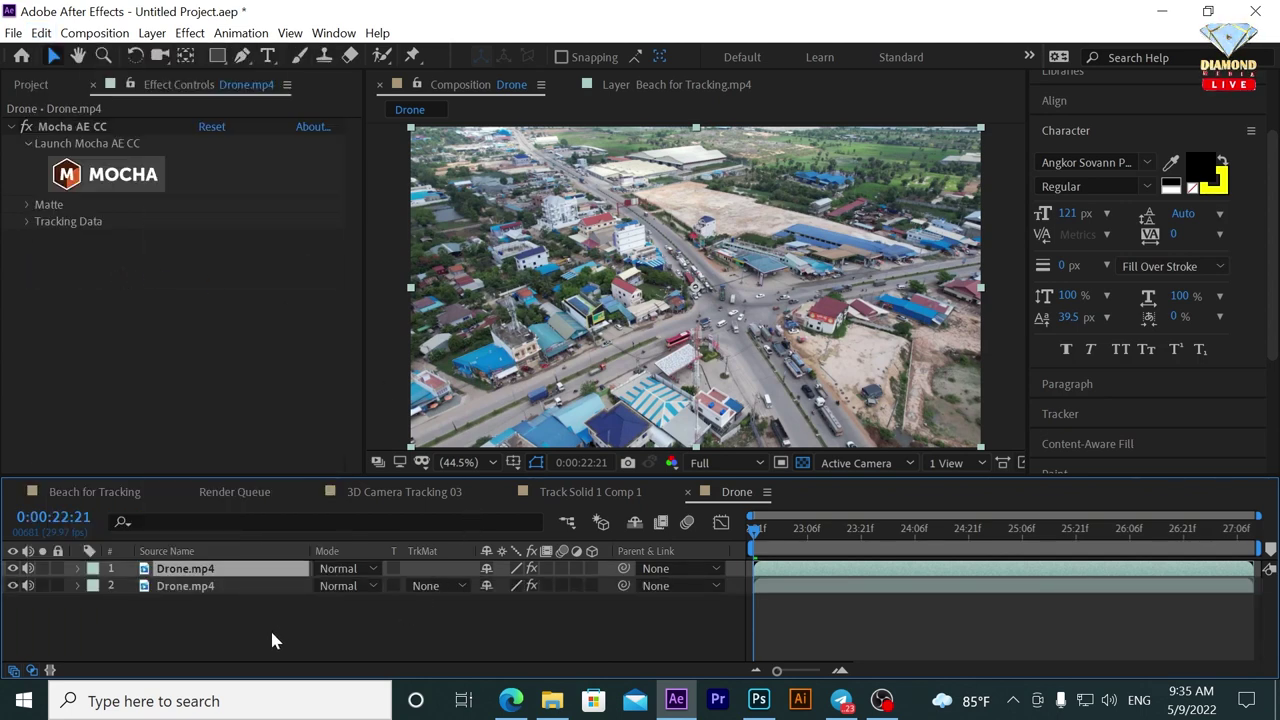
# Hide the lower Drone.mp4 copy and reselect the top copy.
pyautogui.click(14, 590)
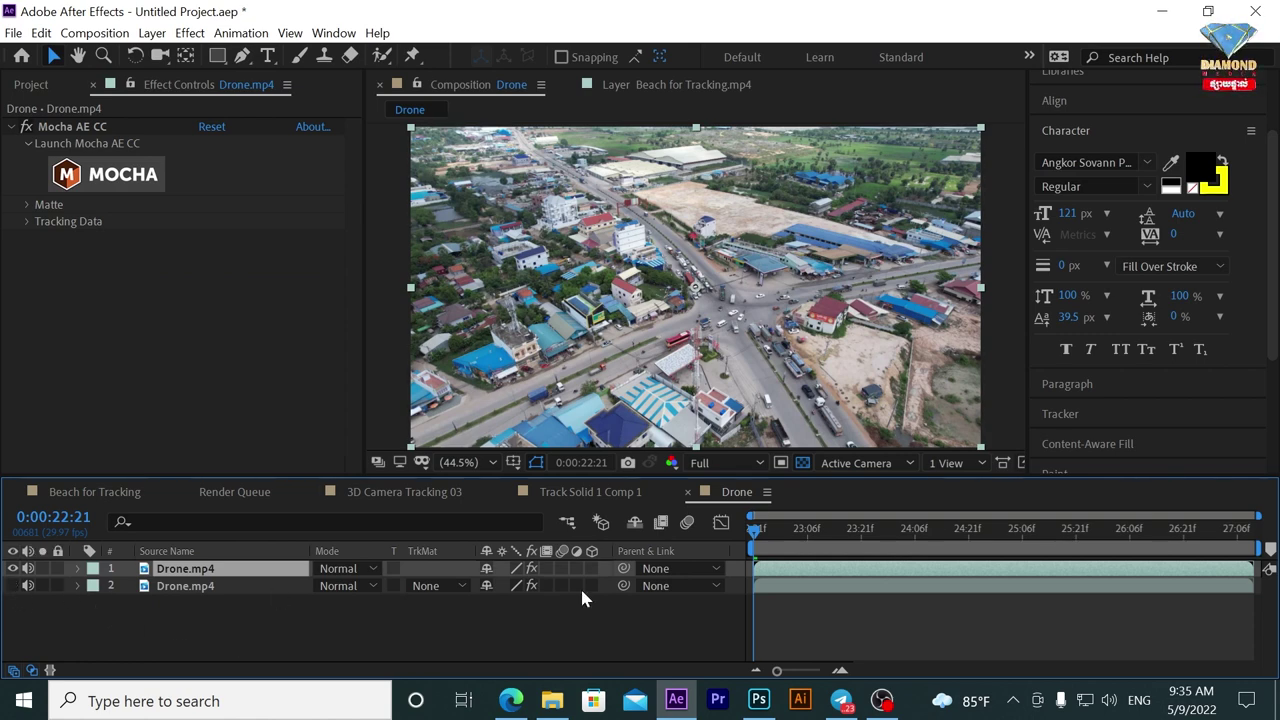
pyautogui.click(956, 587)
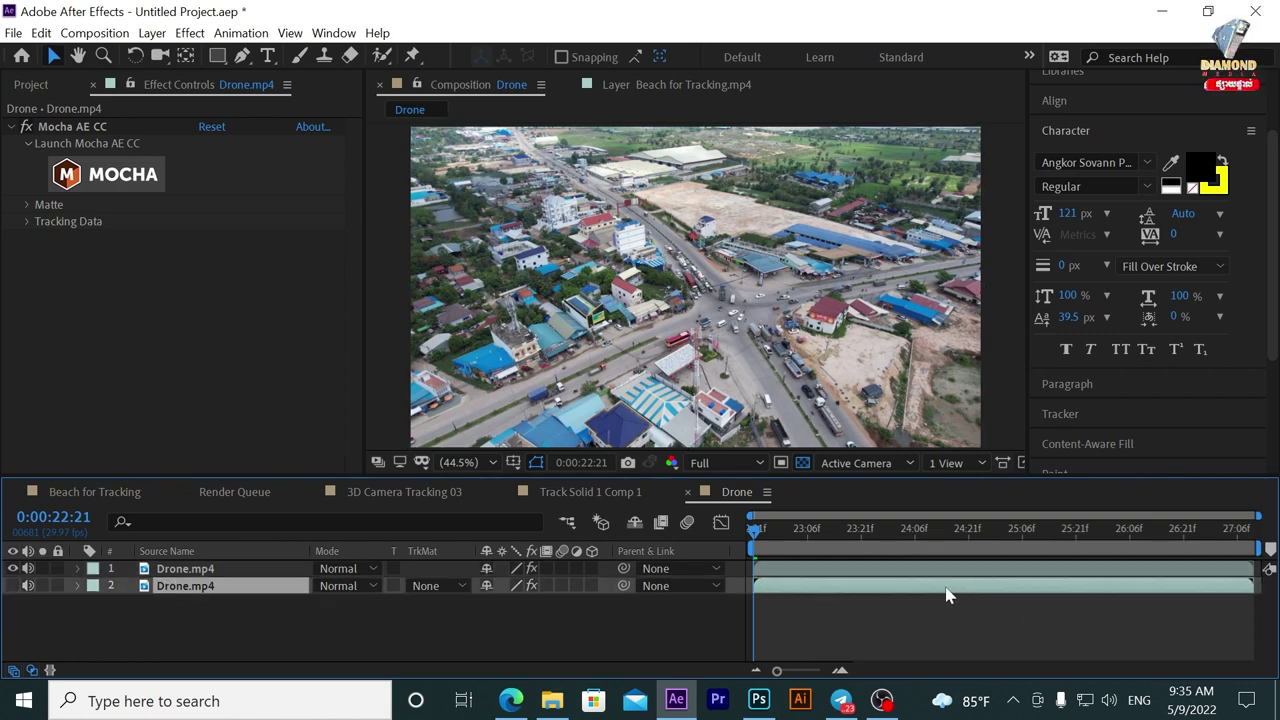
pyautogui.click(898, 573)
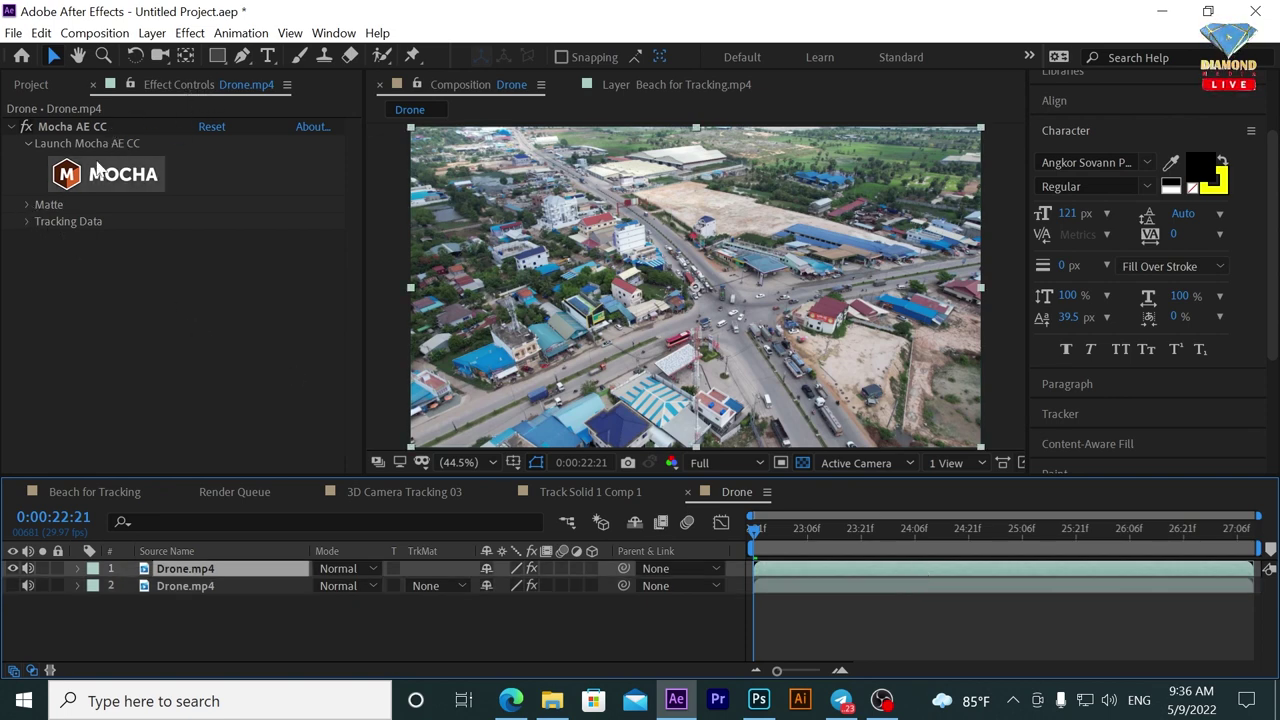
pyautogui.click(28, 205)
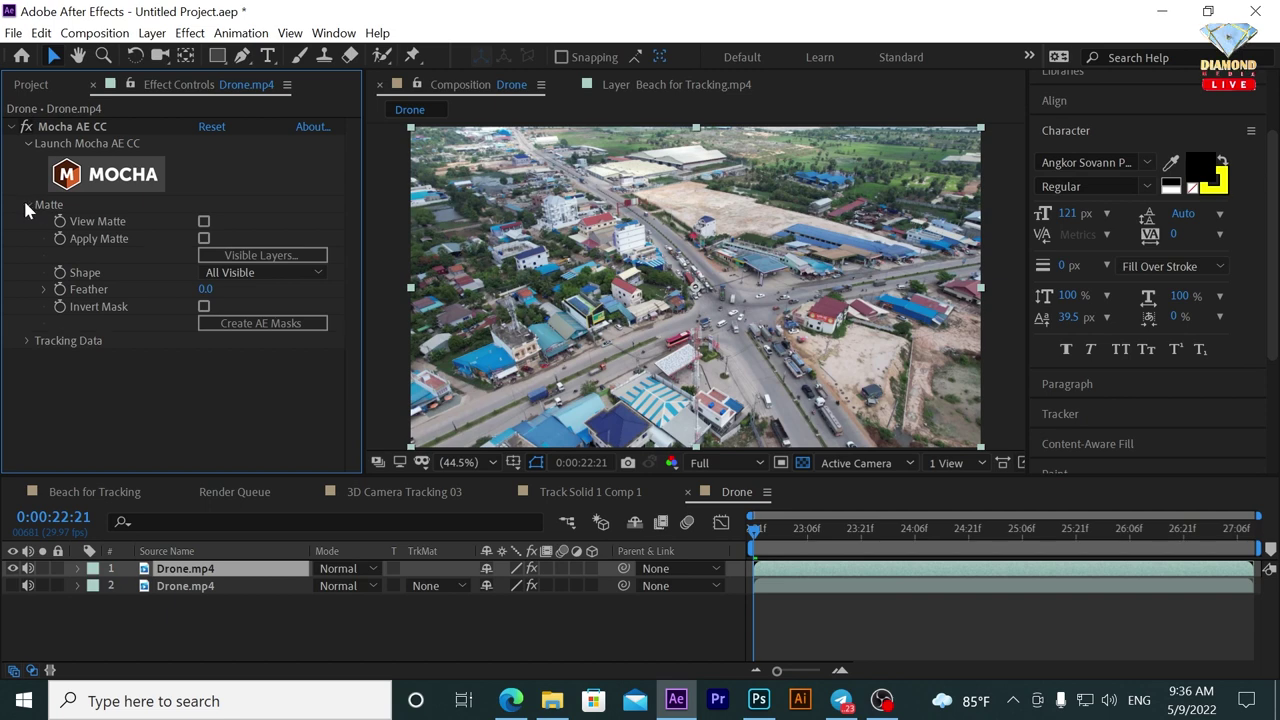
# Create AE masks from the Mocha shapes and preview the masked footage.
pyautogui.click(234, 324)
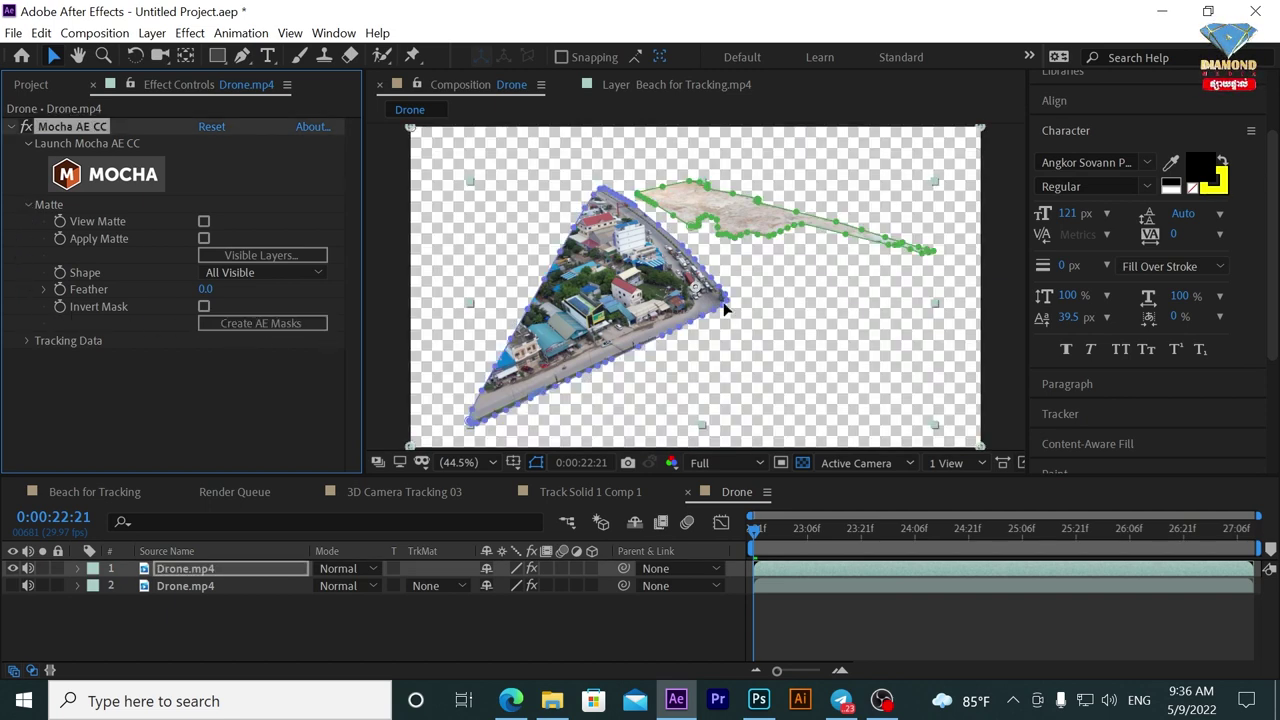
pyautogui.press('space')
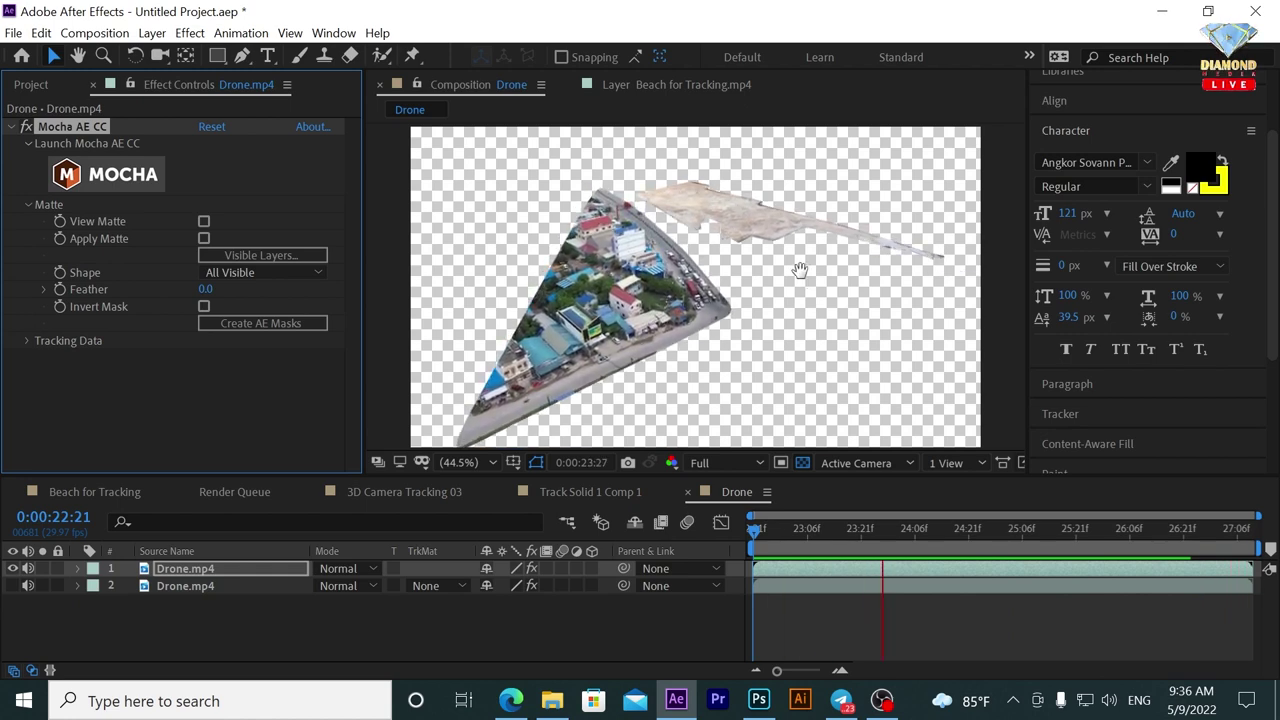
pyautogui.press('space')
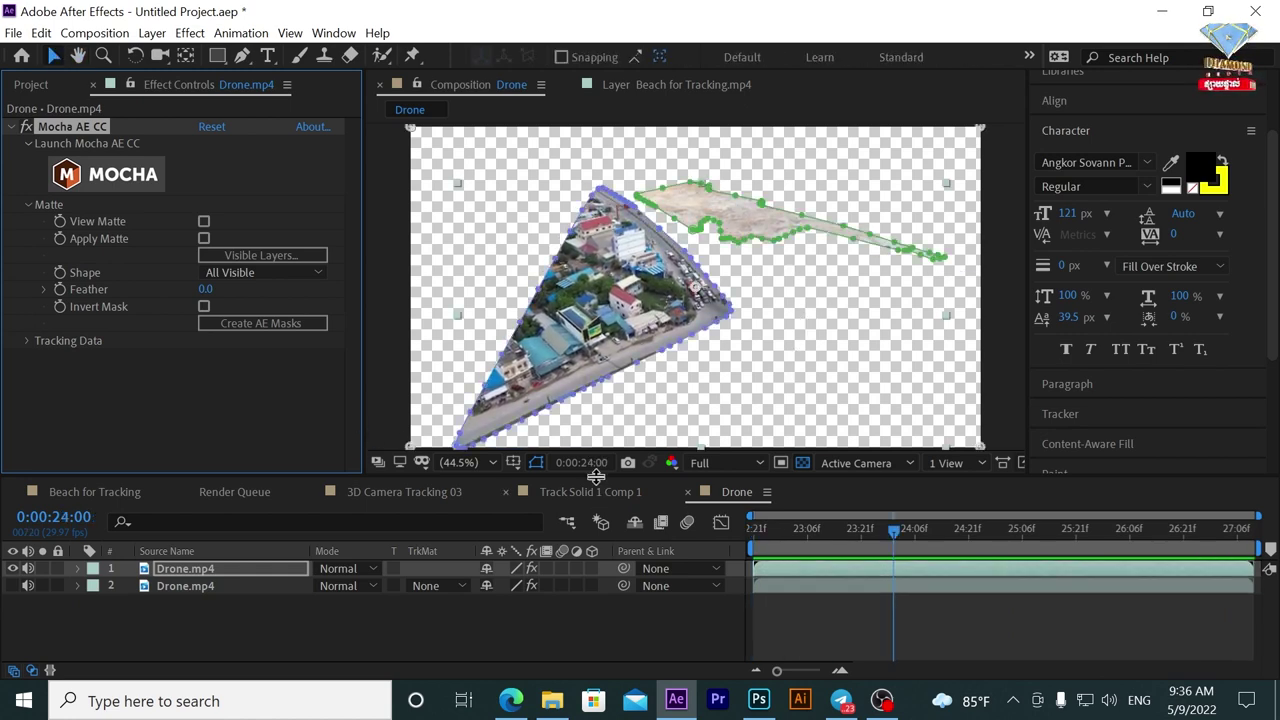
# Reveal the top layer's Line and Land masks and replay the preview from 0:00:23:03.
pyautogui.moveTo(593, 476); pyautogui.dragTo(610, 402)
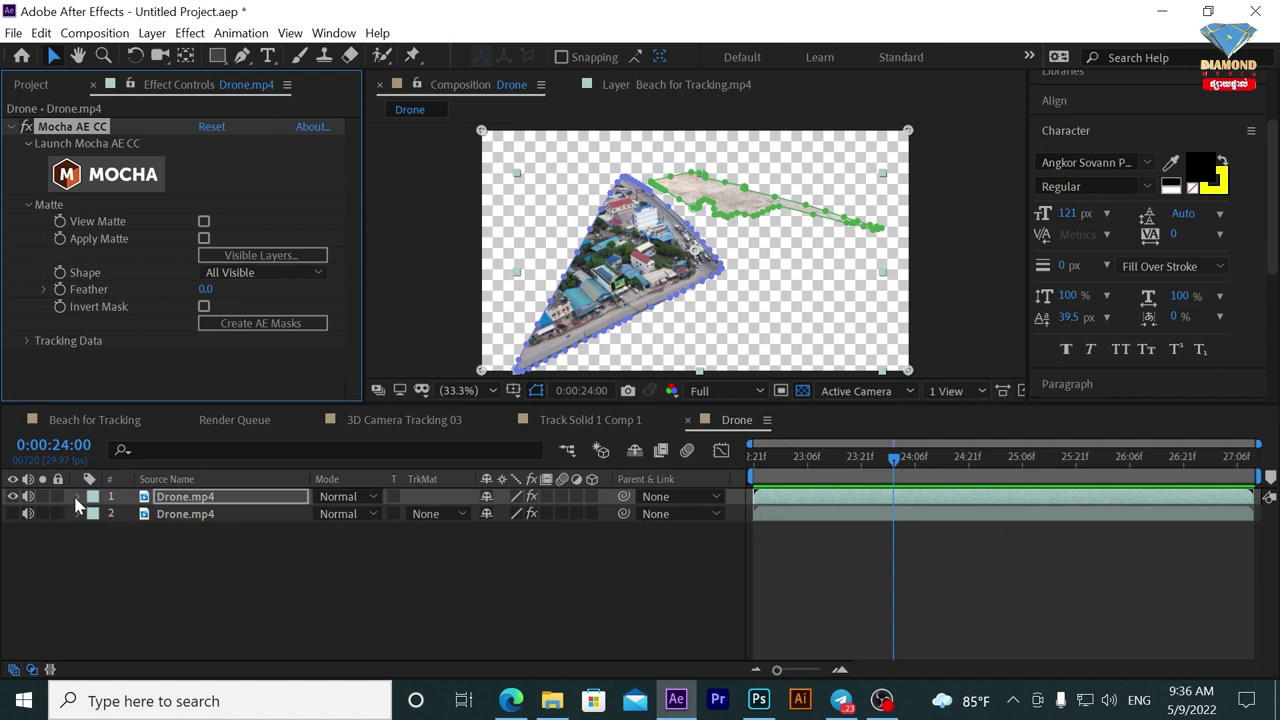
pyautogui.click(77, 497)
pyautogui.click(93, 515)
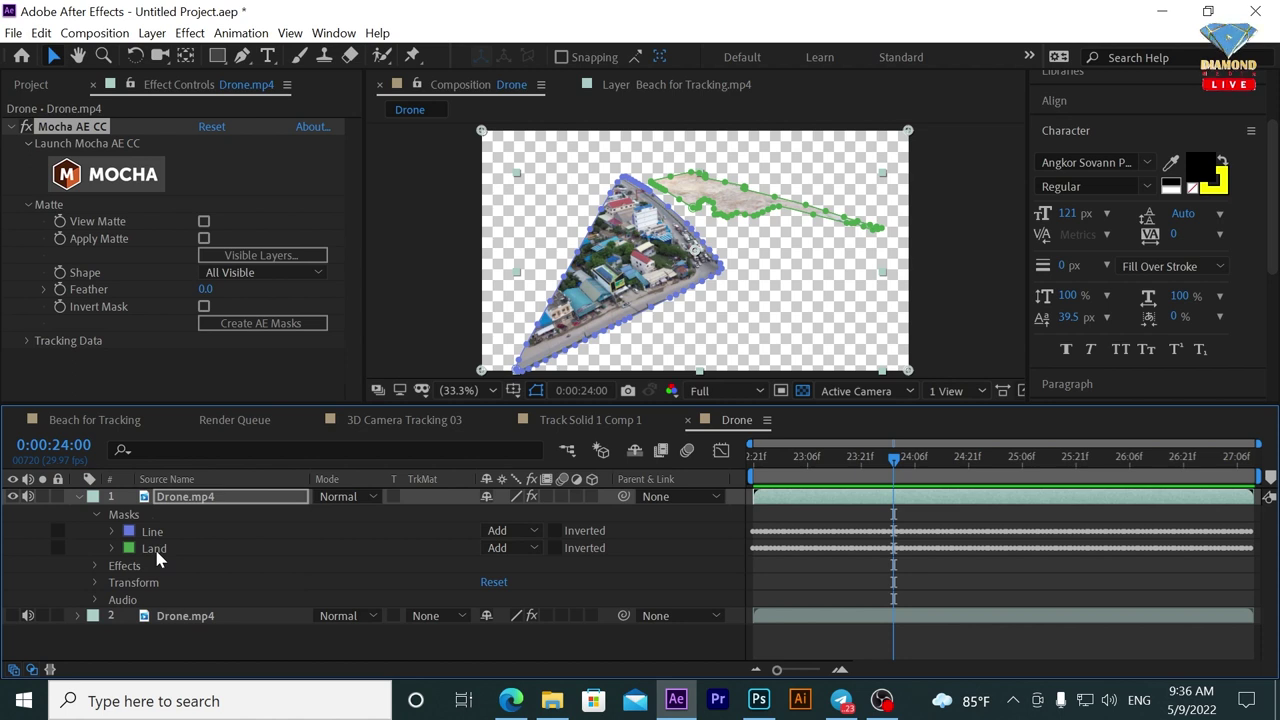
pyautogui.moveTo(880, 468); pyautogui.dragTo(797, 462)
pyautogui.press('space')
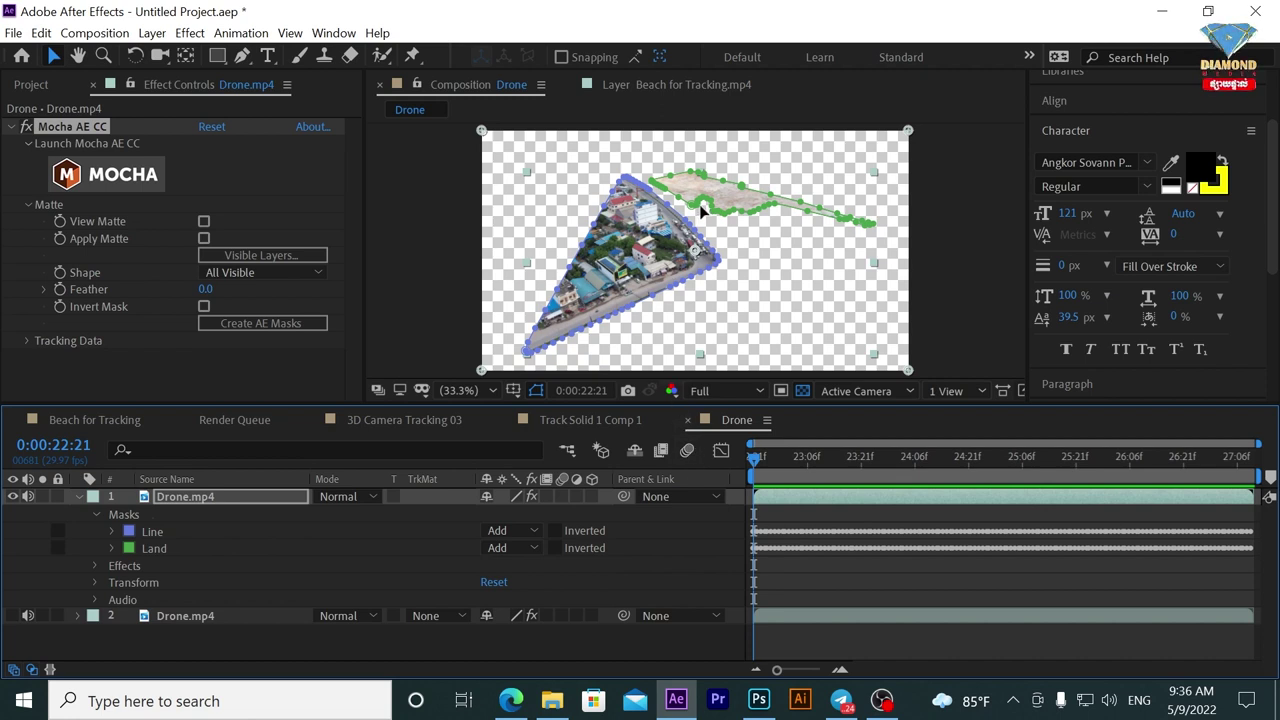
pyautogui.click(803, 502)
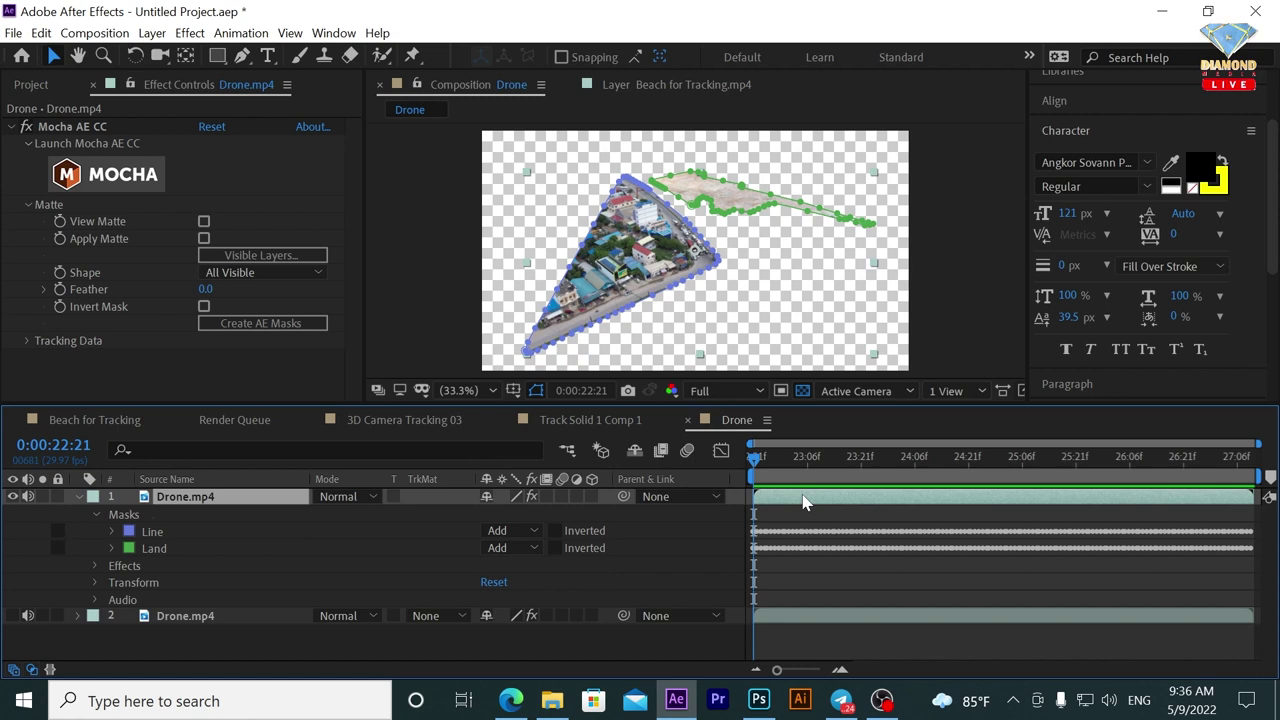
# Duplicate the masked layer, rename the second copy Line, and delete its Land mask.
pyautogui.hotkey('ctrl', 'd')
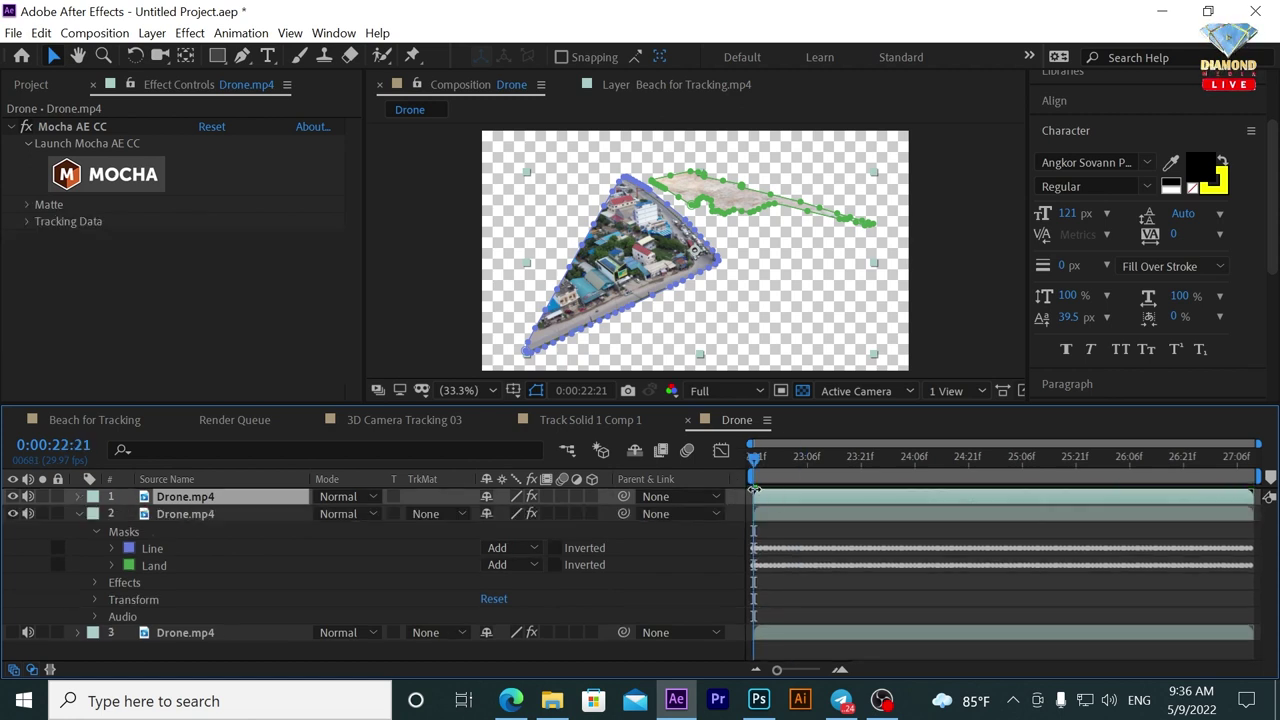
pyautogui.doubleClick(188, 521)
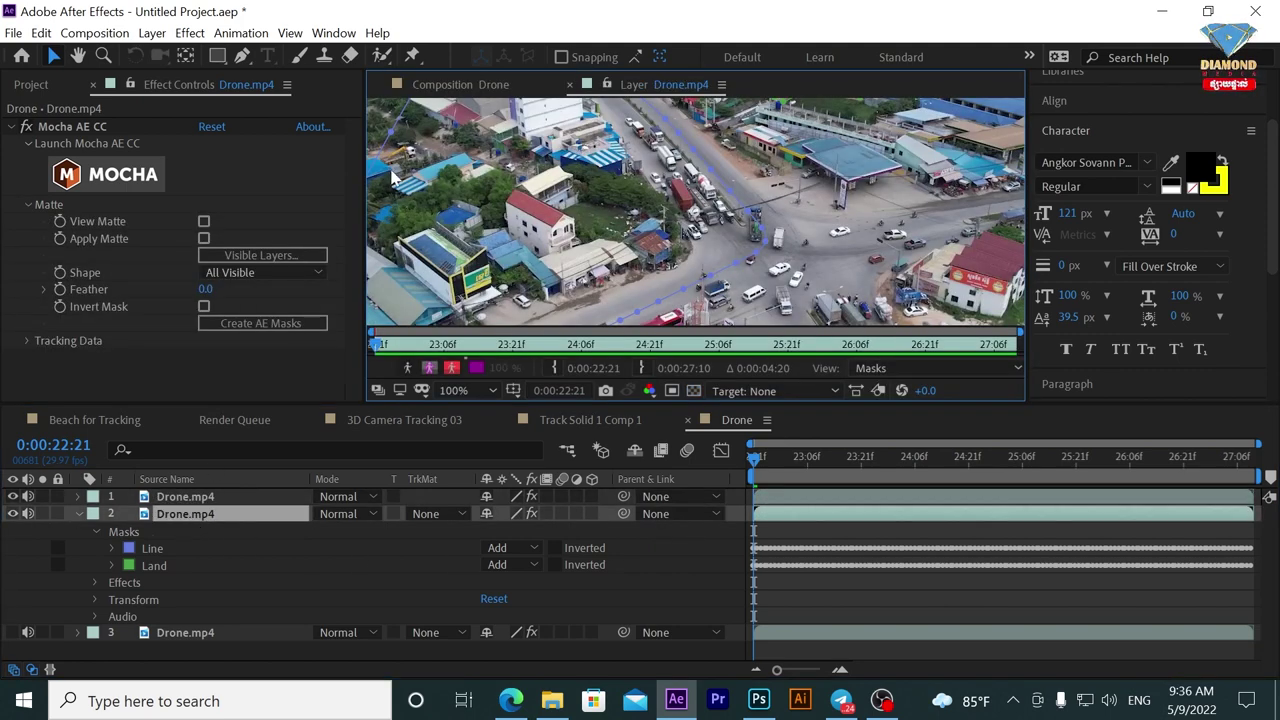
pyautogui.click(452, 86)
pyautogui.rightClick(185, 527)
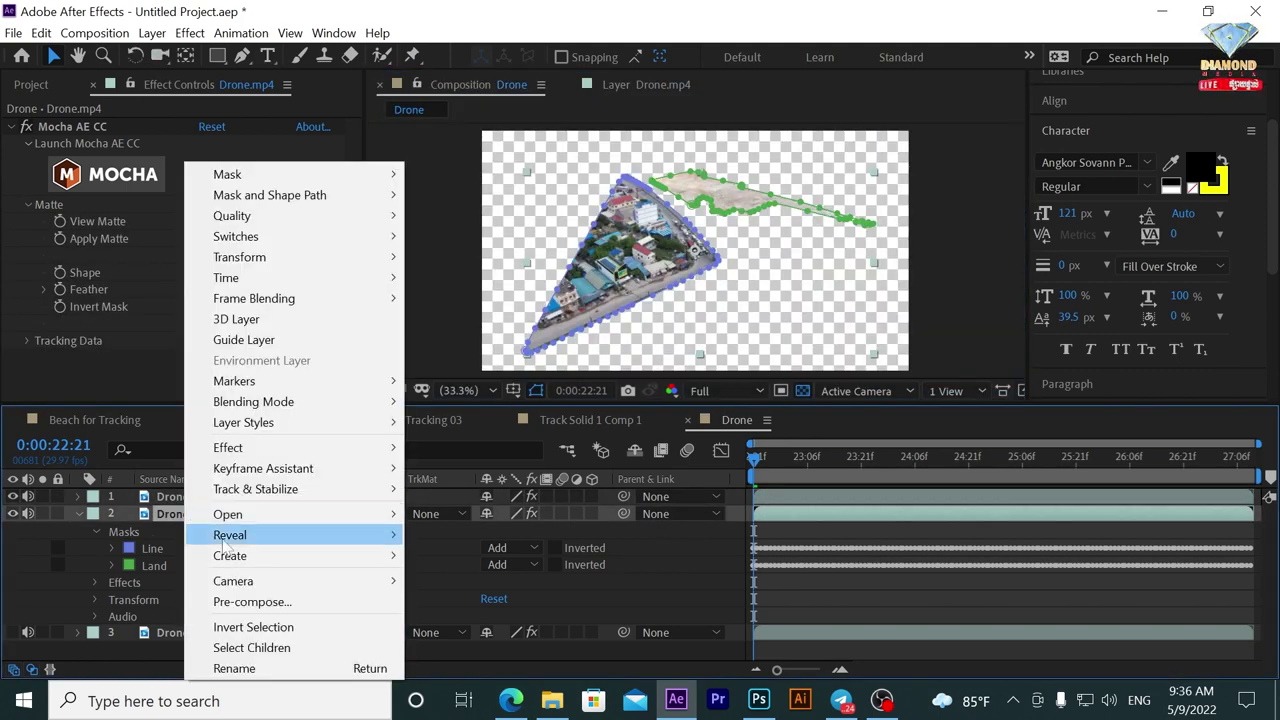
pyautogui.click(241, 666)
pyautogui.write('Line')
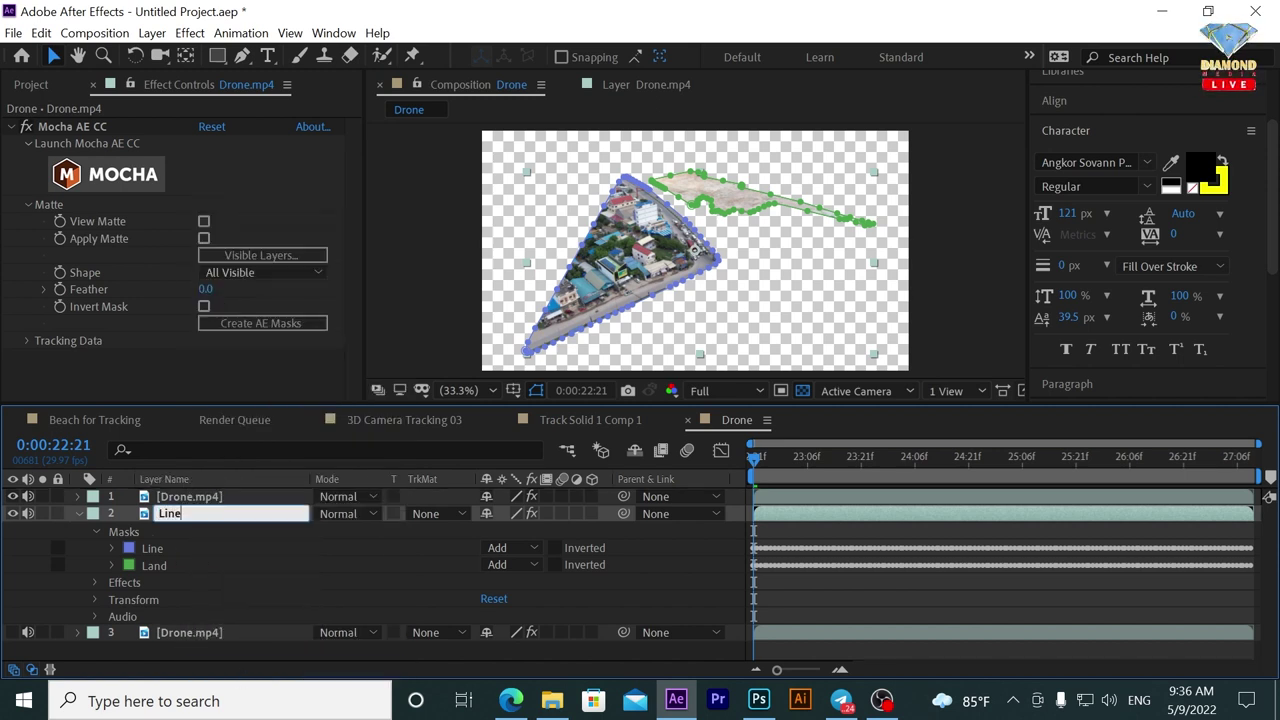
pyautogui.press('Return')
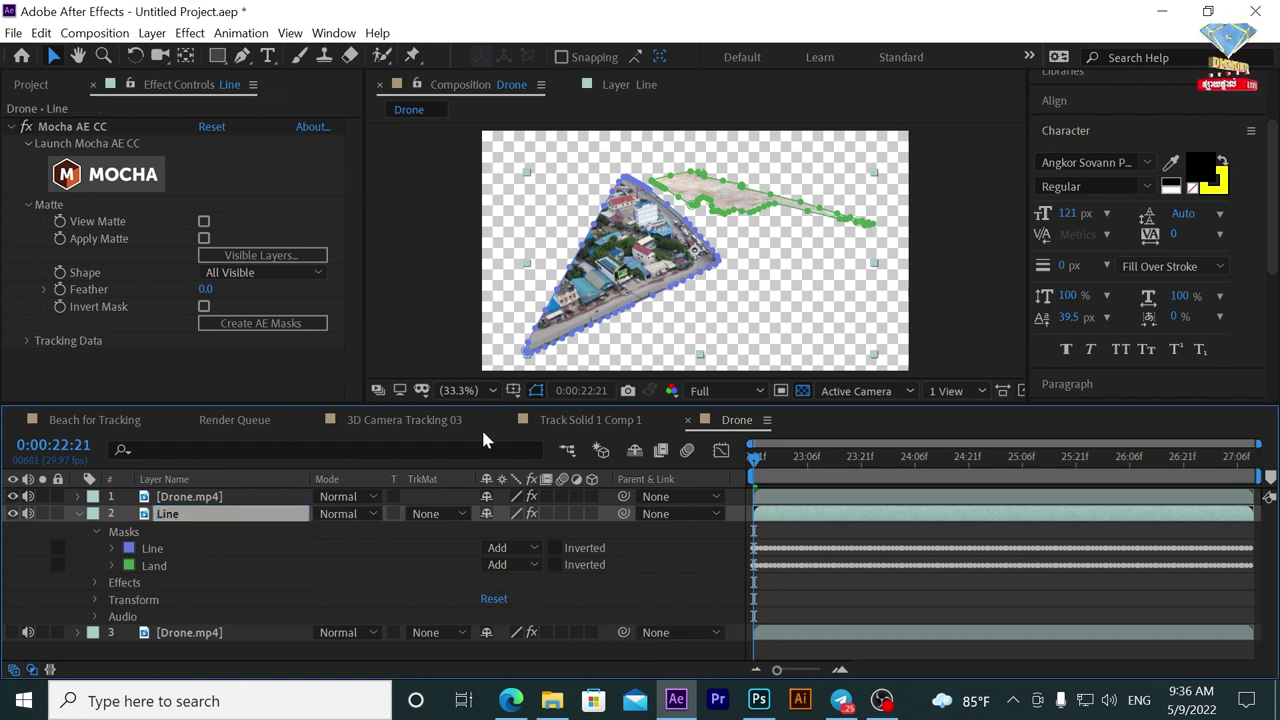
pyautogui.click(160, 562)
pyautogui.press('Delete')
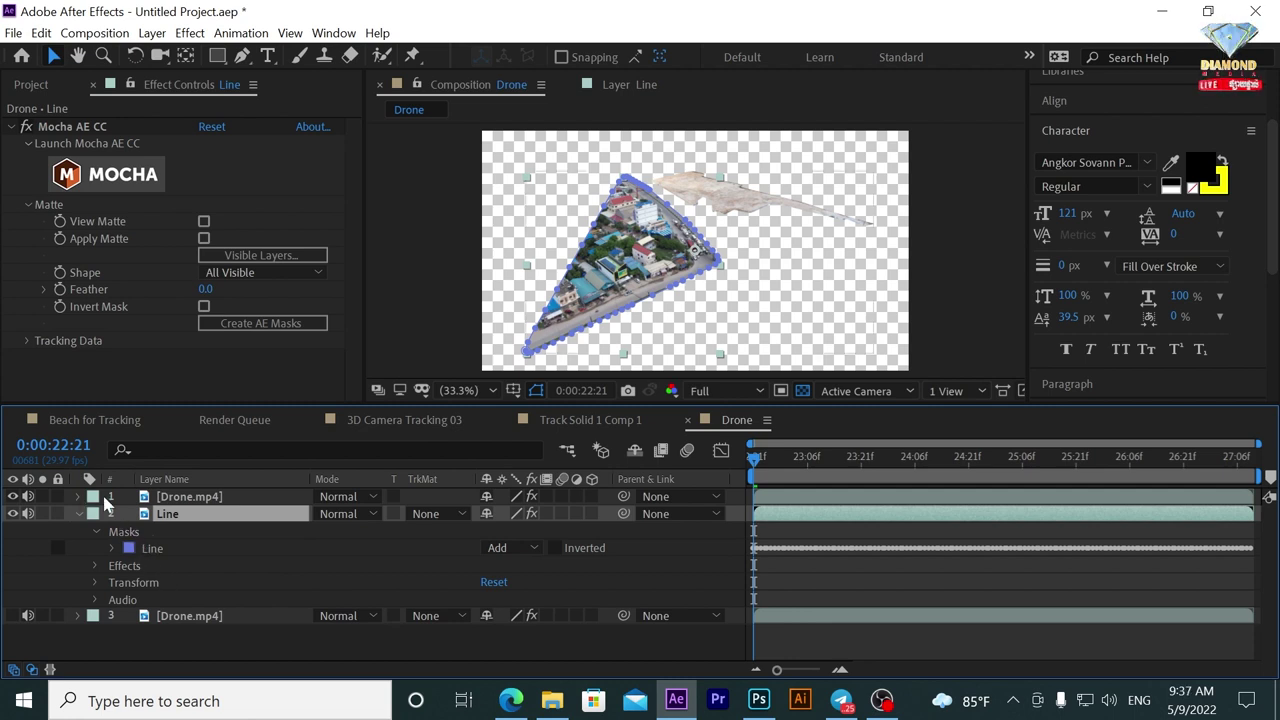
# Rename the top layer Land and delete its Line mask, leaving only the plot mask.
pyautogui.rightClick(170, 497)
pyautogui.click(222, 668)
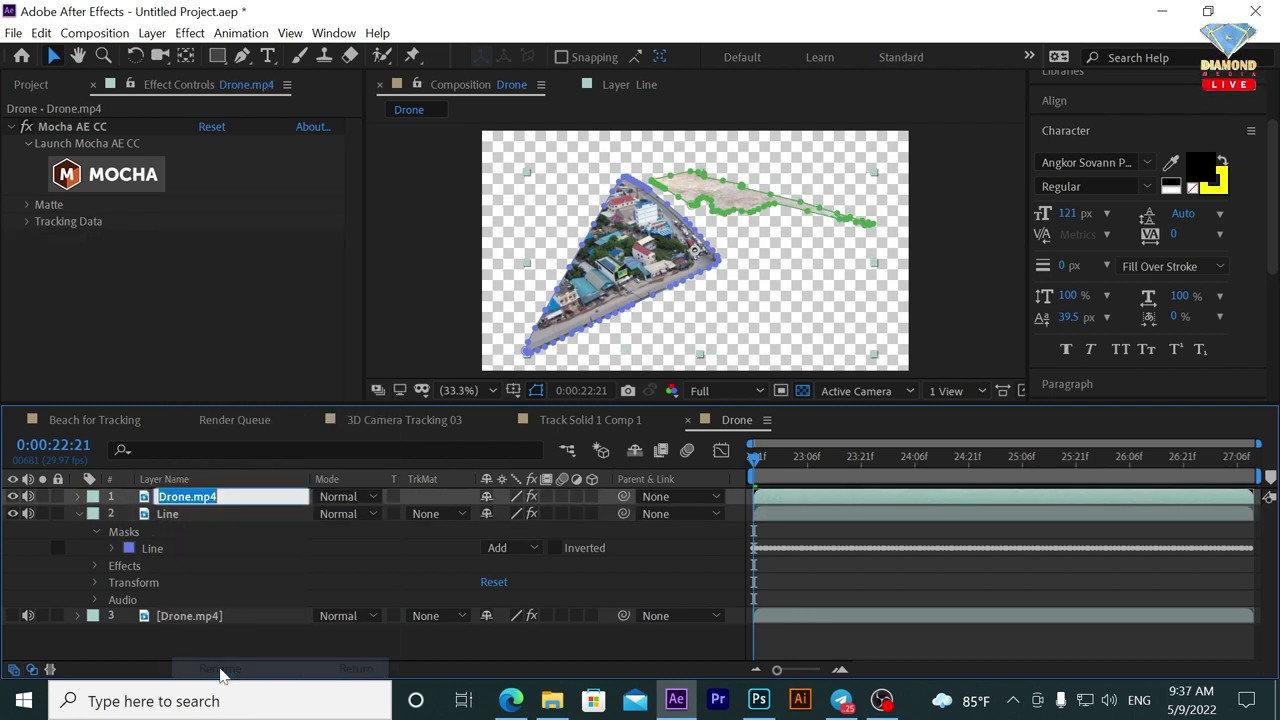
pyautogui.write('Land')
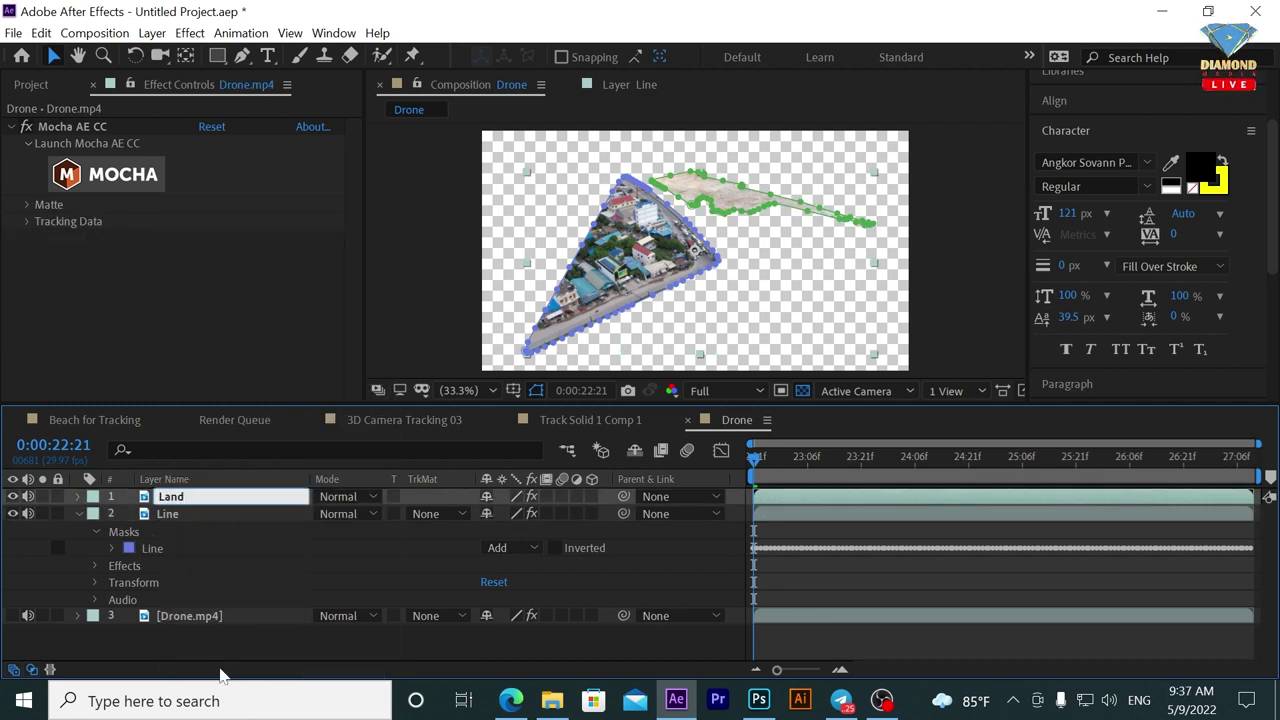
pyautogui.press('Return')
pyautogui.click(78, 497)
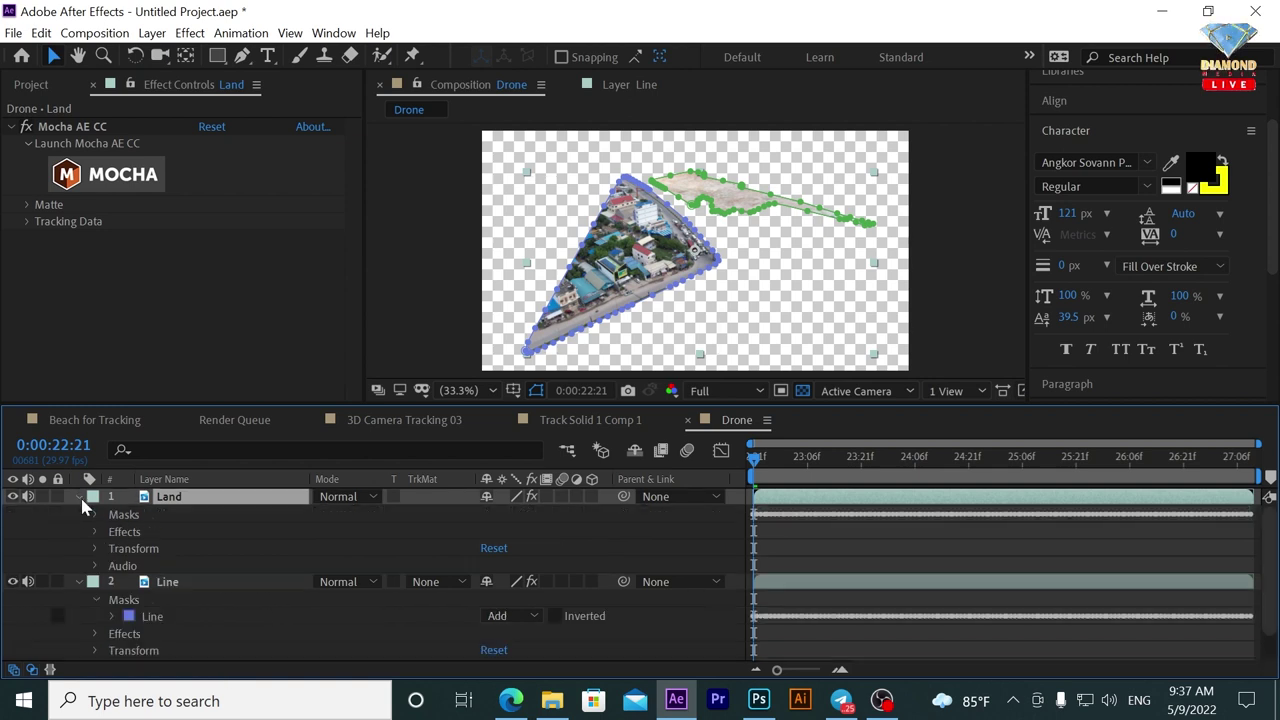
pyautogui.click(94, 514)
pyautogui.click(152, 531)
pyautogui.press('Delete')
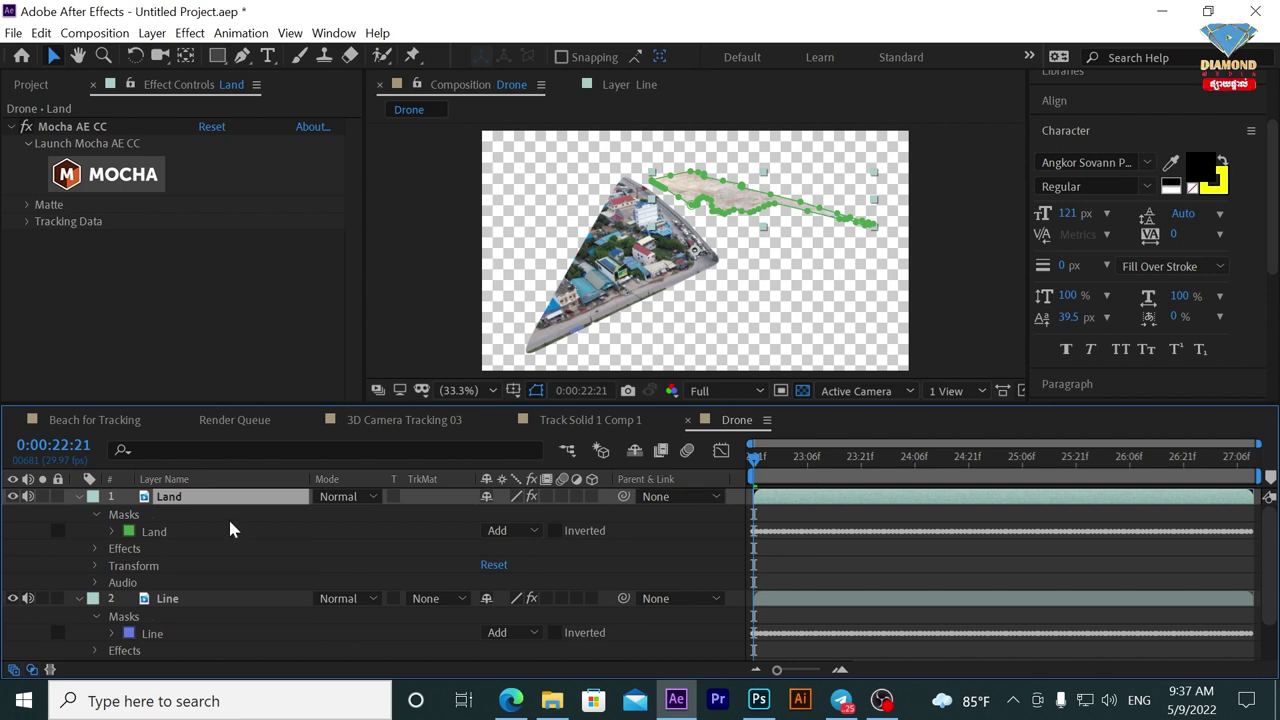
pyautogui.click(79, 496)
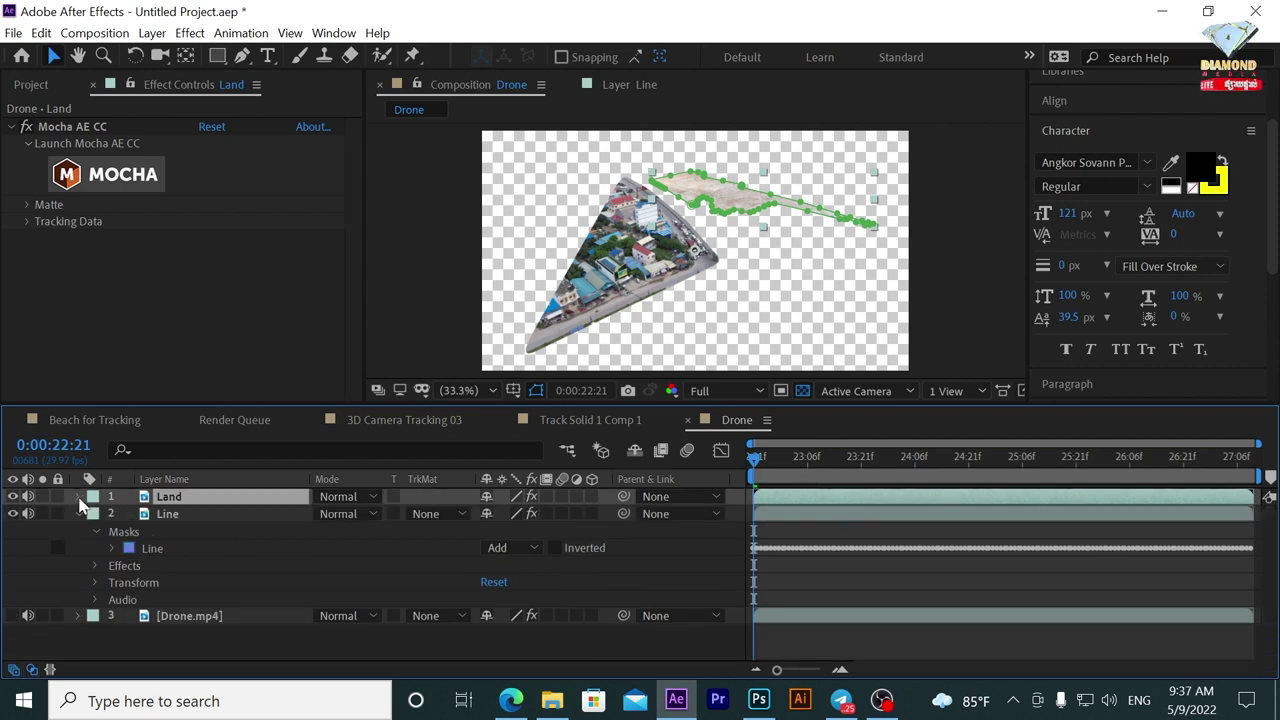
pyautogui.click(78, 514)
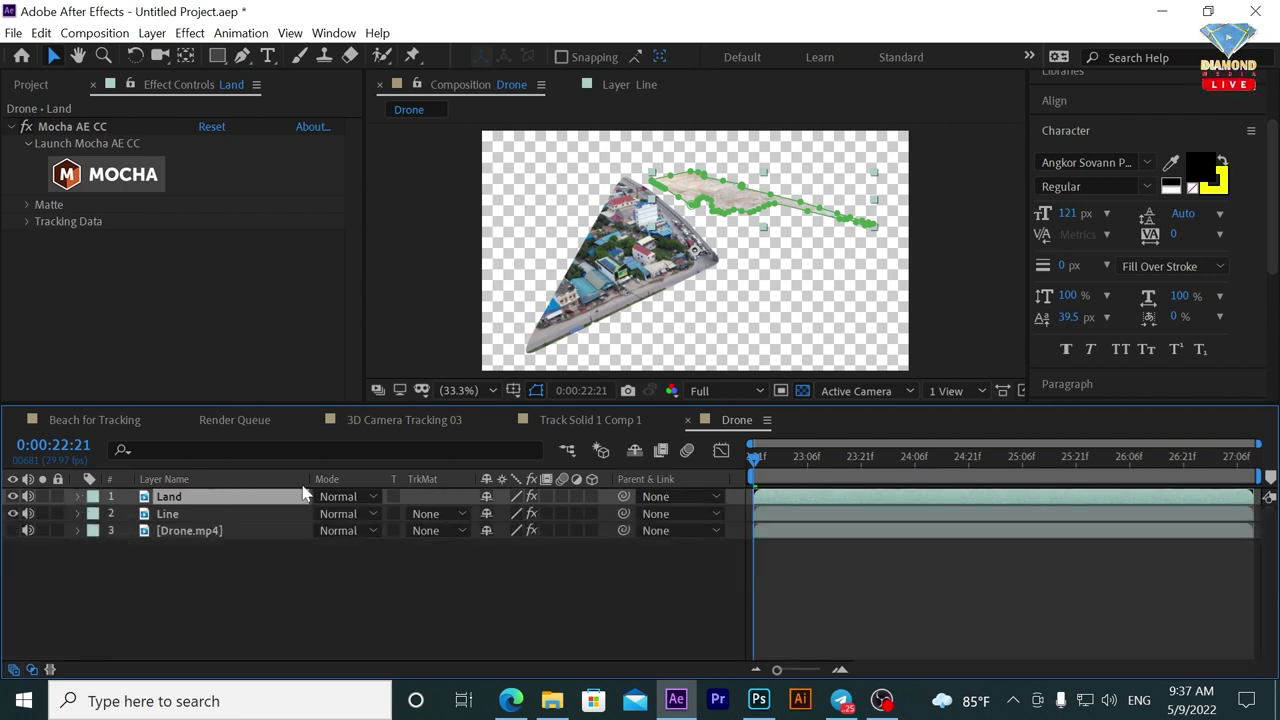
pyautogui.click(13, 530)
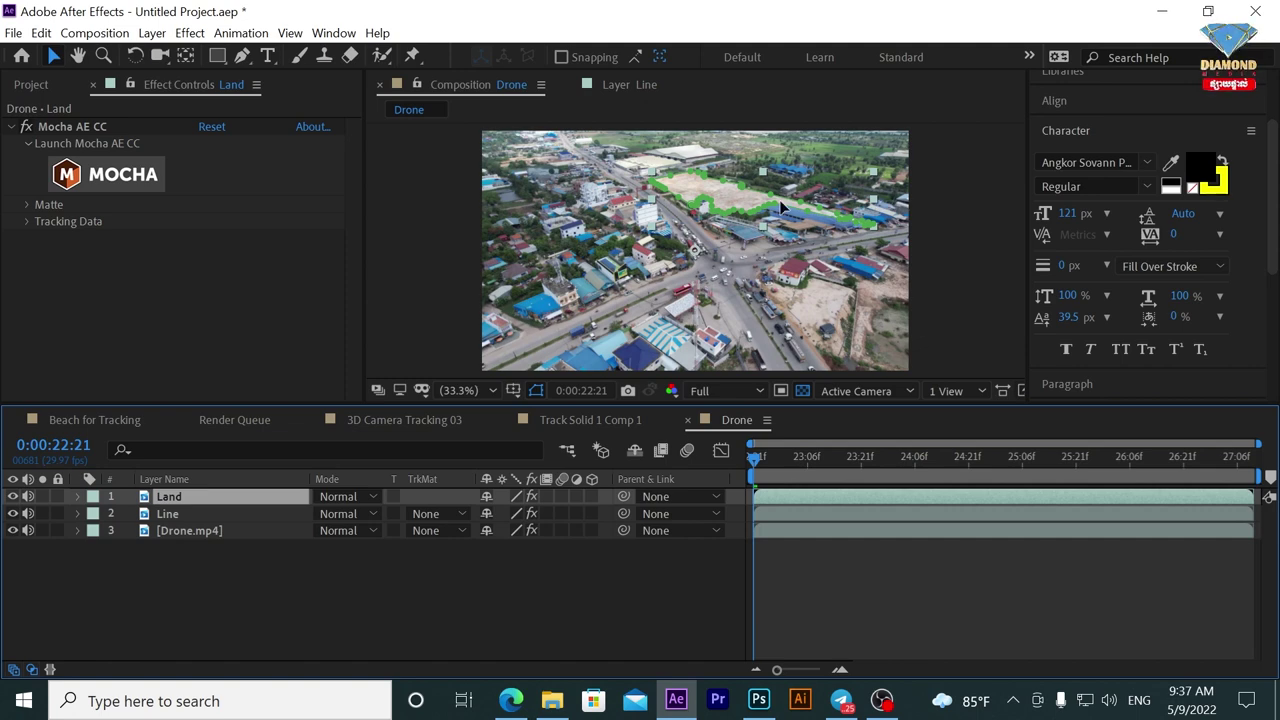
pyautogui.moveTo(766, 405); pyautogui.dragTo(752, 480)
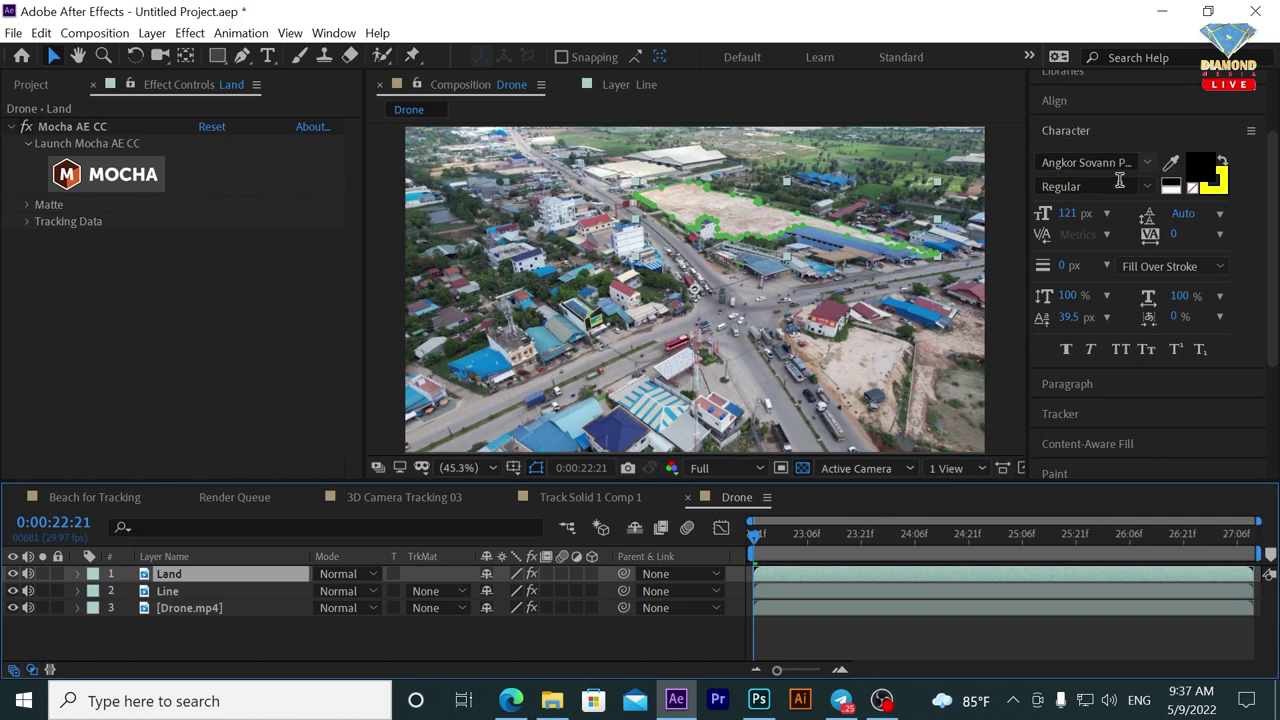
pyautogui.moveTo(1266, 197); pyautogui.dragTo(1275, 120)
pyautogui.click(1087, 140)
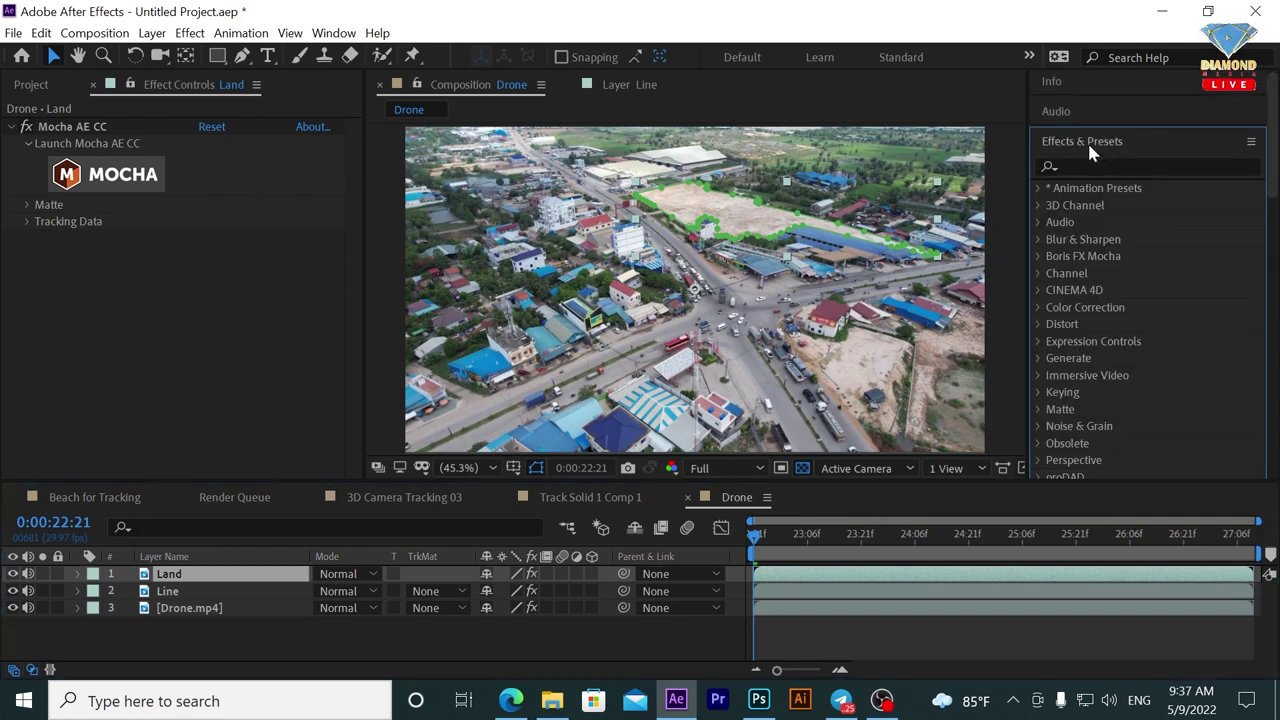
pyautogui.scroll(-2, 1100, 275)
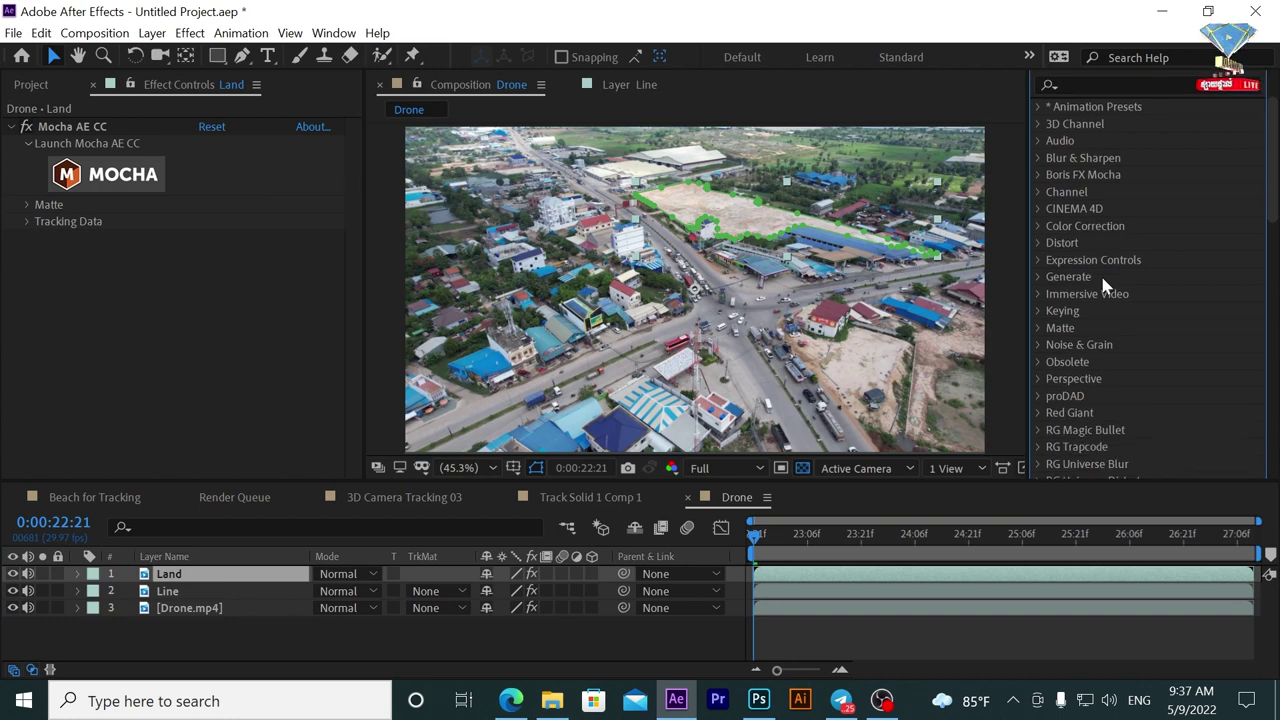
pyautogui.scroll(-1, 1102, 280)
pyautogui.scroll(-1, 1100, 275)
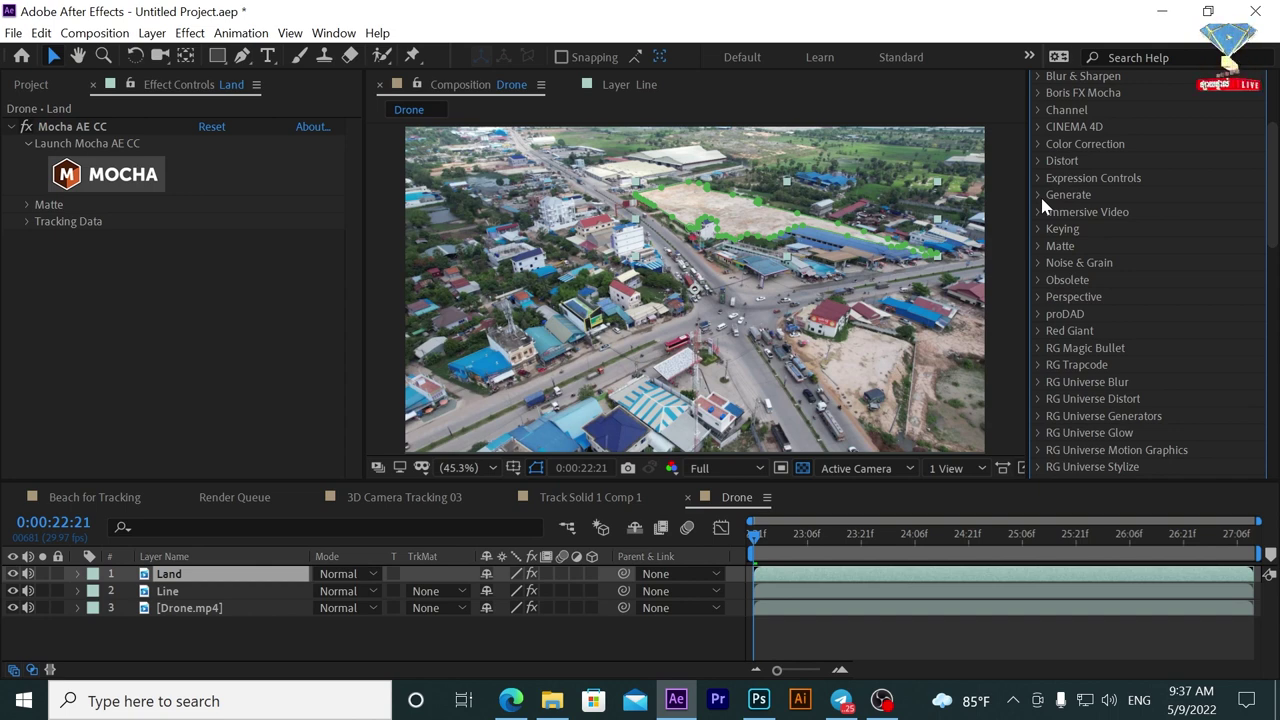
# Apply RG Trapcode 3D Stroke to the Land layer with Thickness 6.8.
pyautogui.click(1040, 366)
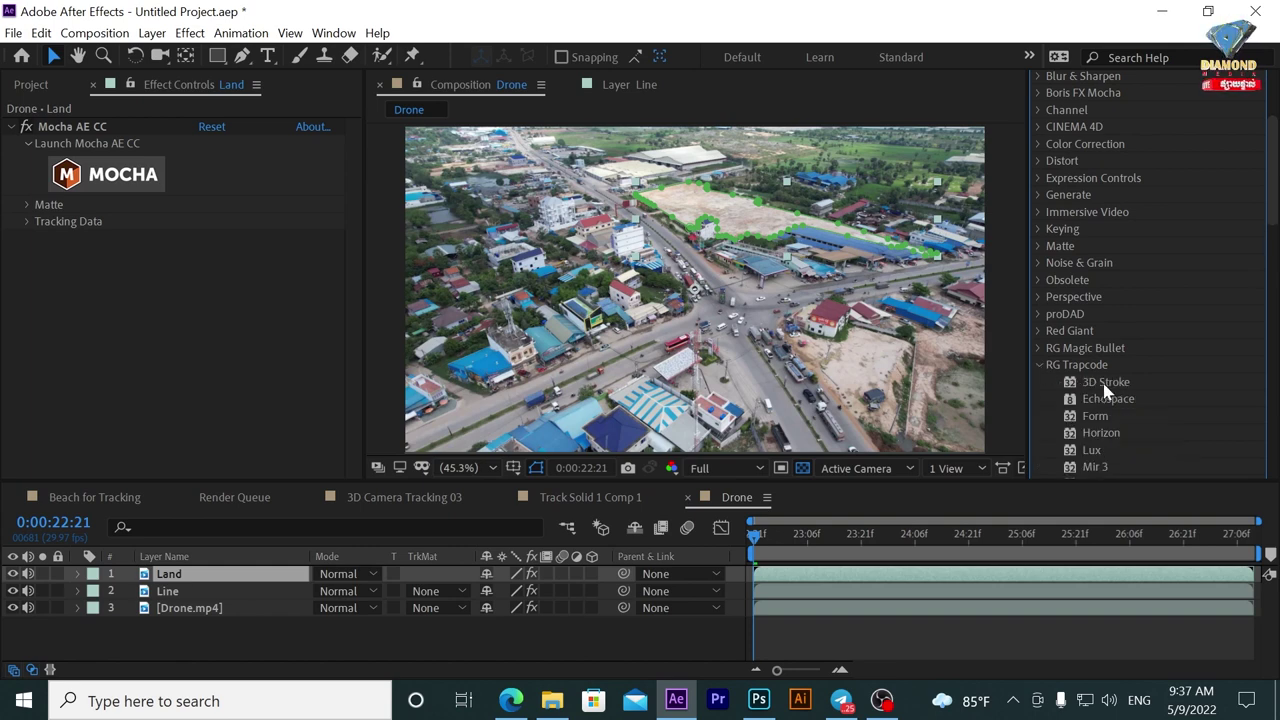
pyautogui.moveTo(1102, 382); pyautogui.dragTo(851, 572)
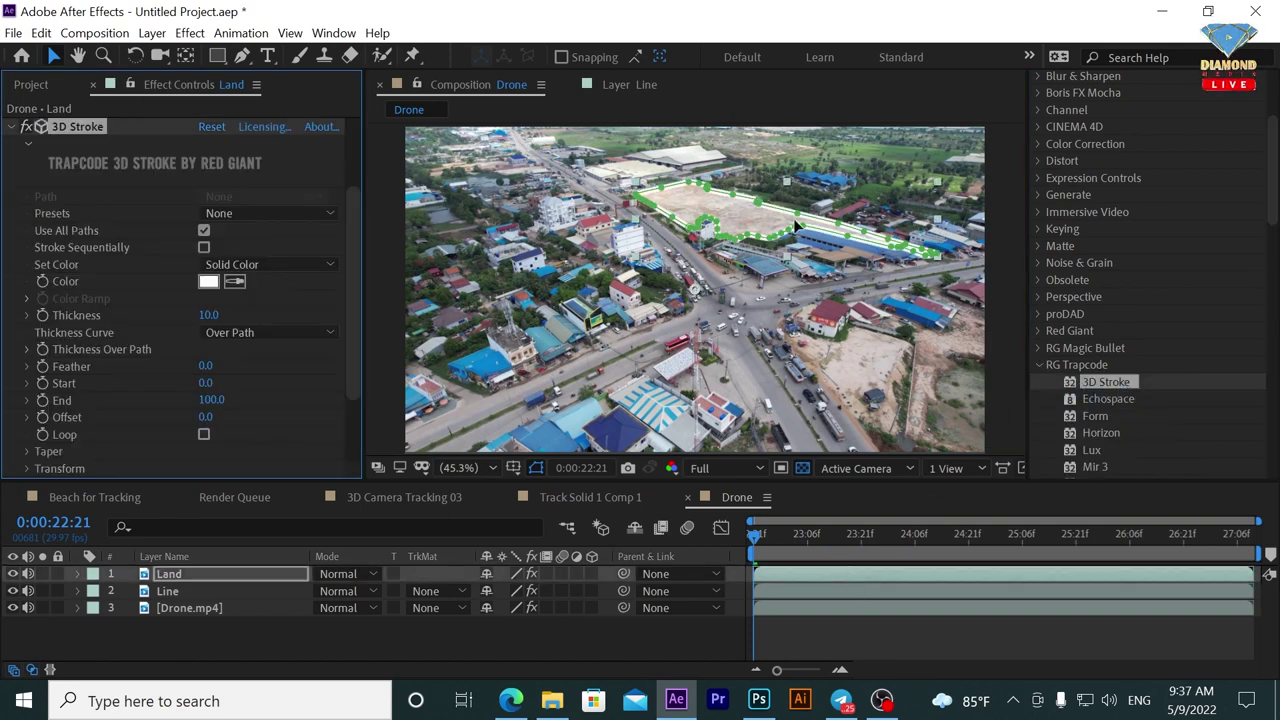
pyautogui.scroll(1, 795, 227)
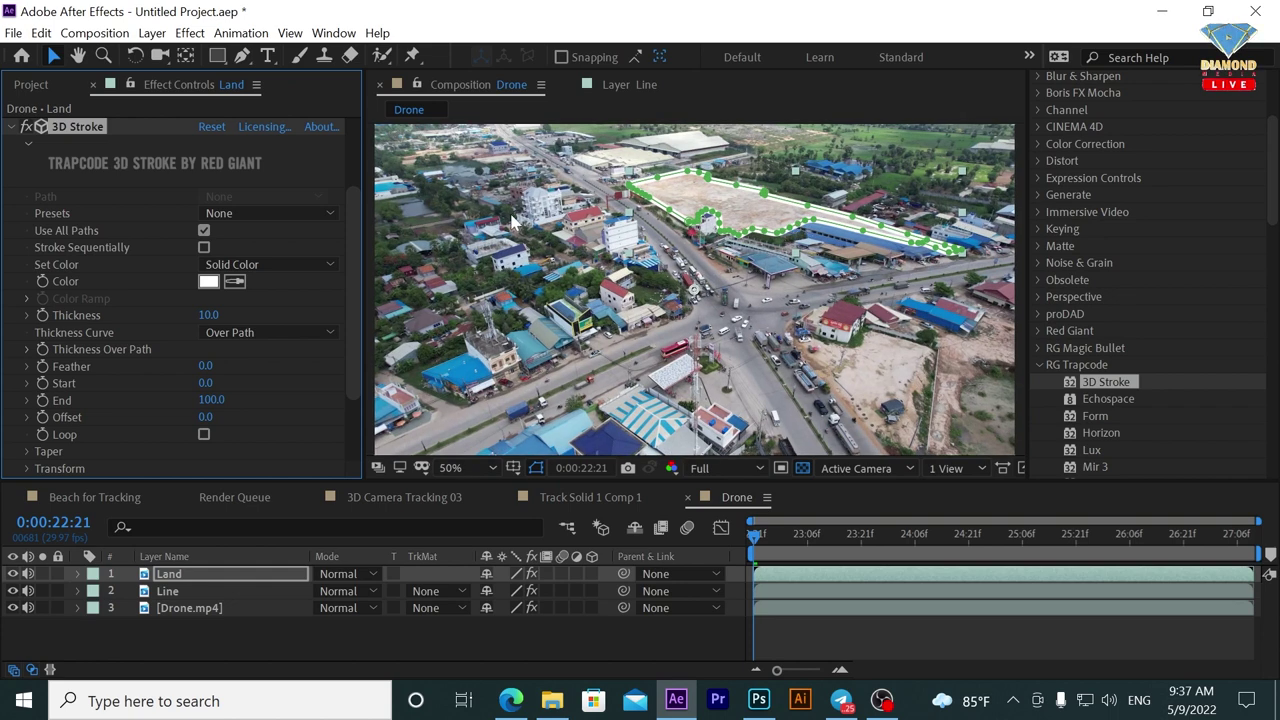
pyautogui.moveTo(209, 314); pyautogui.dragTo(185, 314)
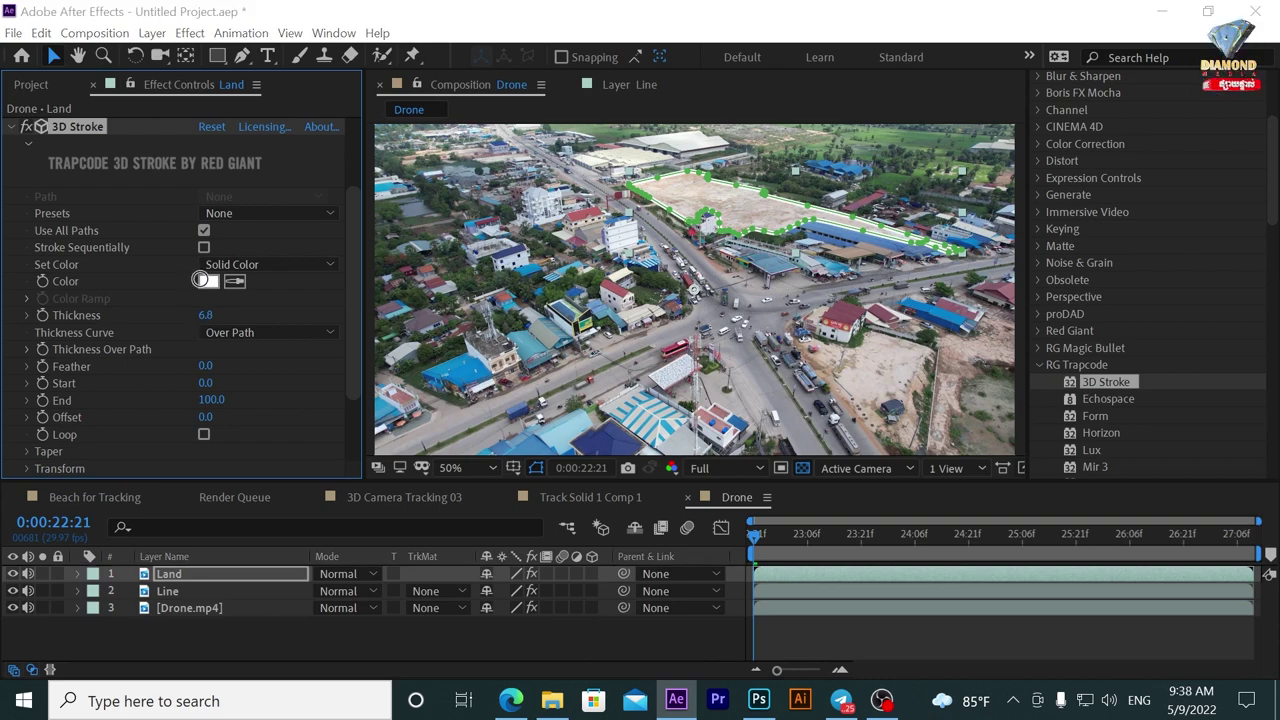
# Set the stroke colour to red and Set Color to Over Path.
pyautogui.click(210, 282)
pyautogui.click(496, 193)
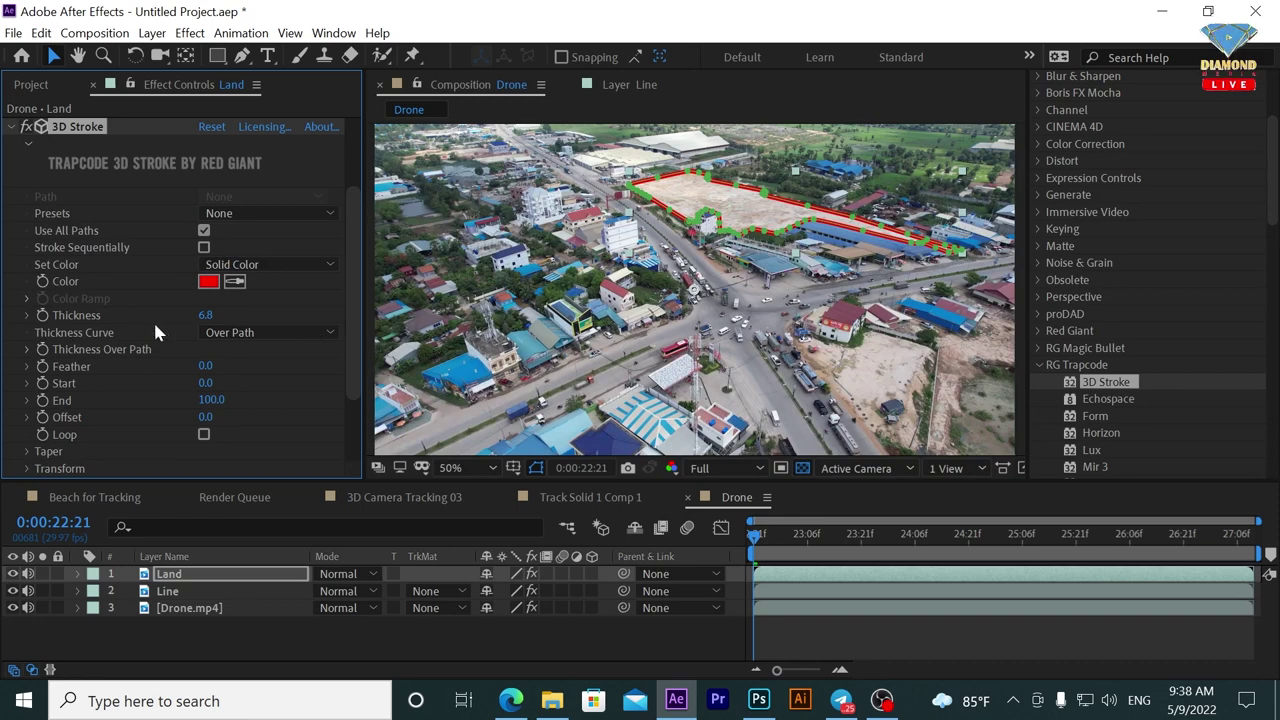
pyautogui.click(258, 264)
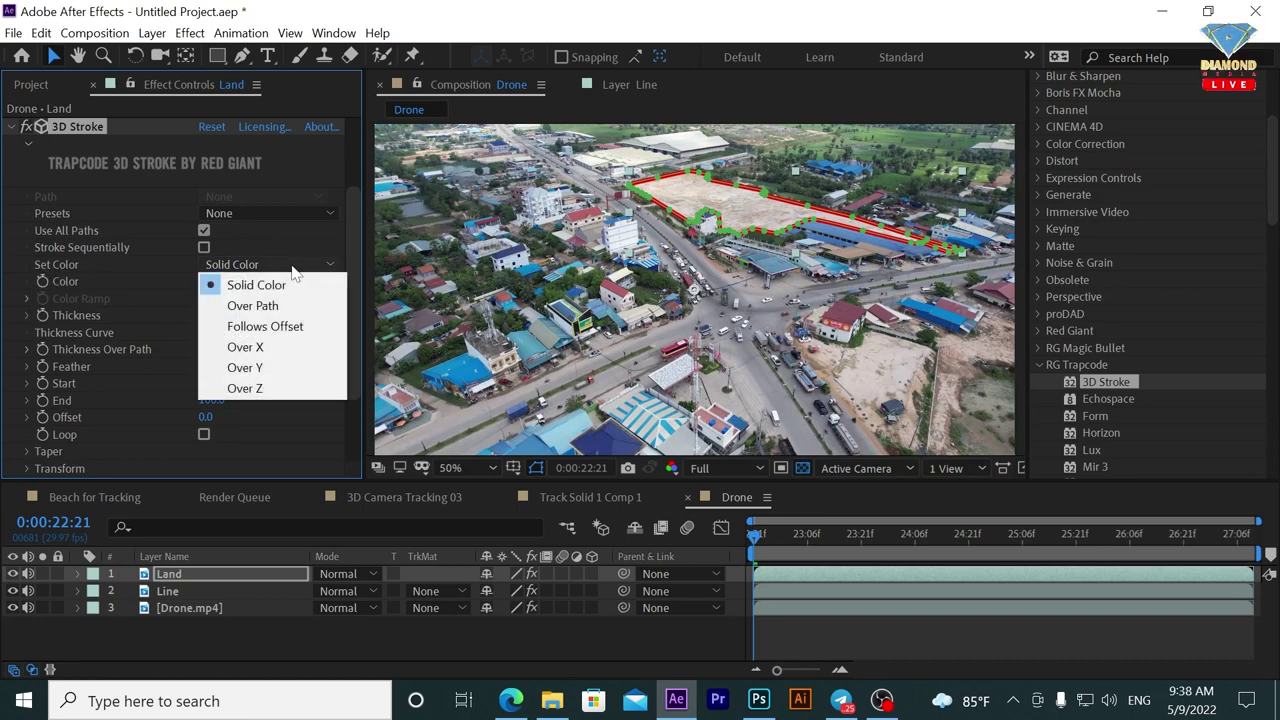
pyautogui.click(270, 300)
pyautogui.click(265, 264)
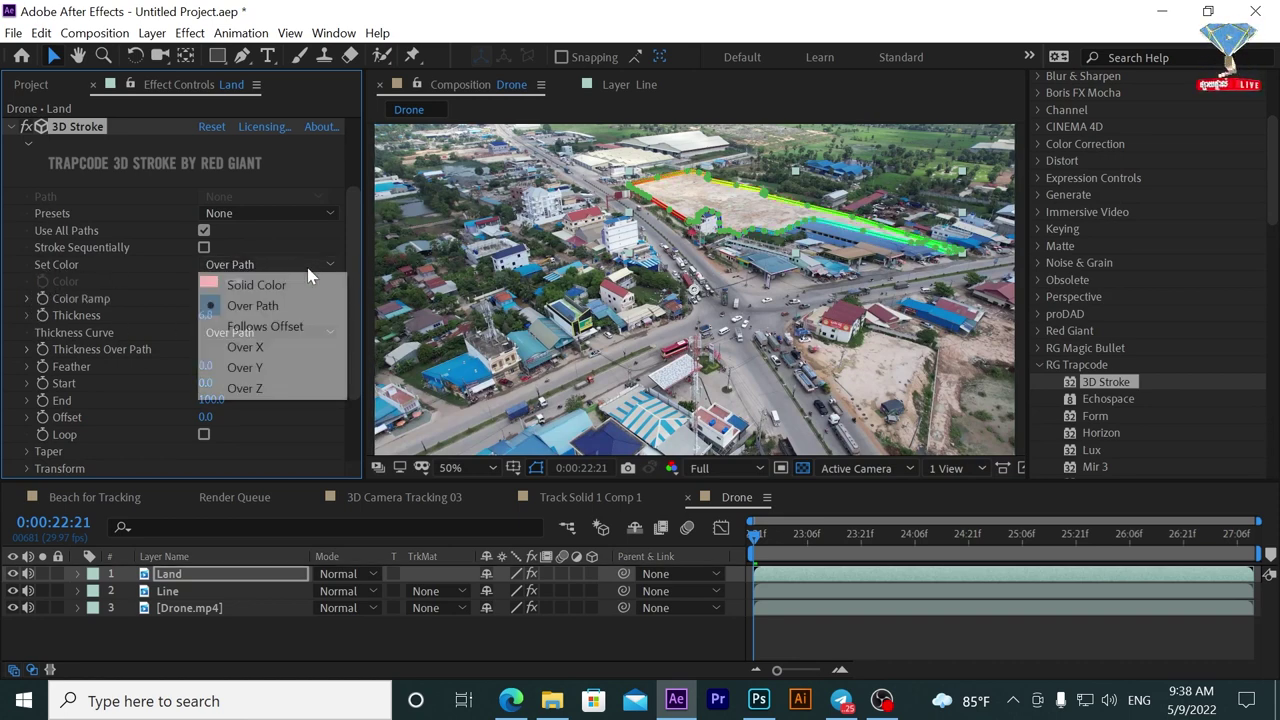
pyautogui.click(286, 328)
pyautogui.click(314, 264)
pyautogui.click(280, 305)
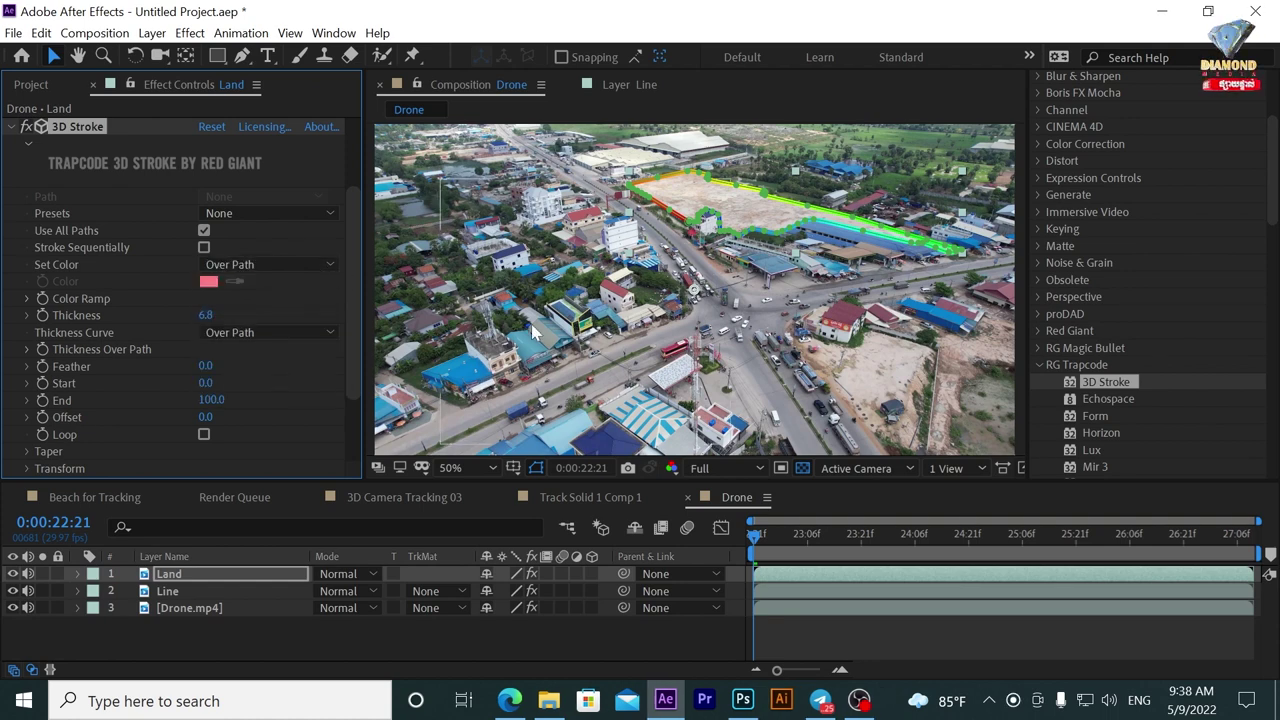
pyautogui.moveTo(818, 481); pyautogui.dragTo(819, 409)
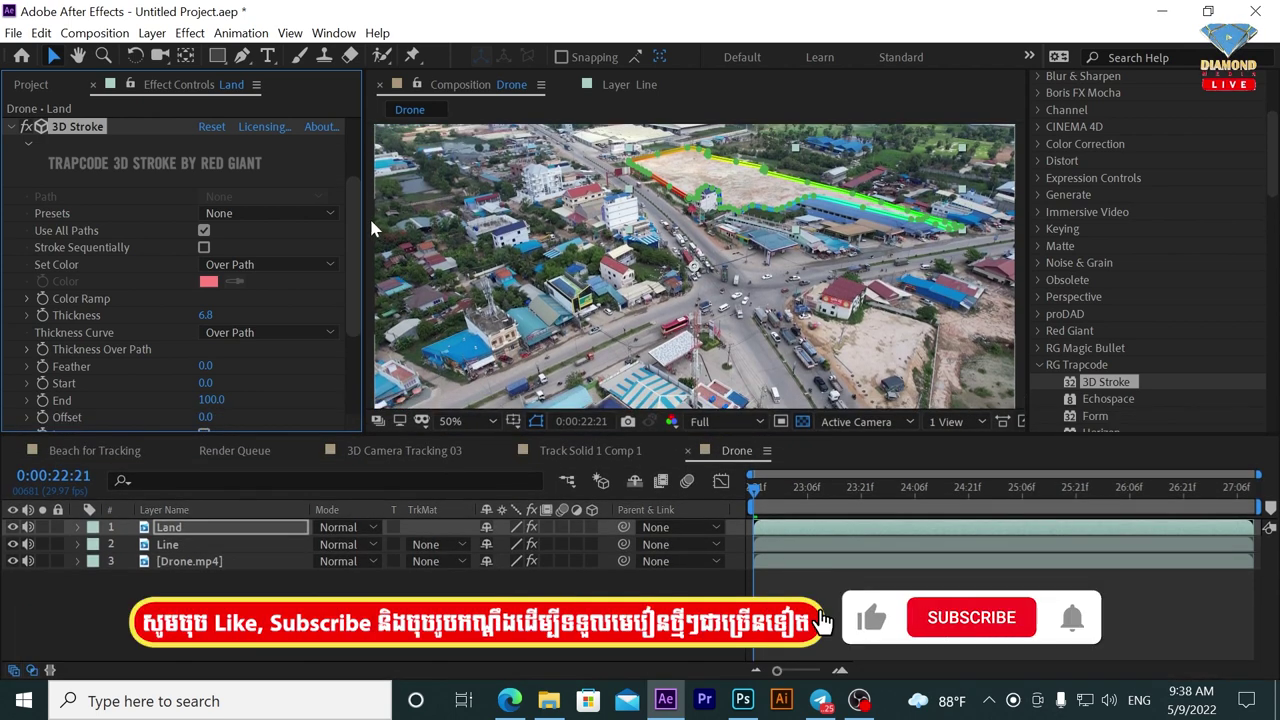
pyautogui.scroll(-5, 356, 260)
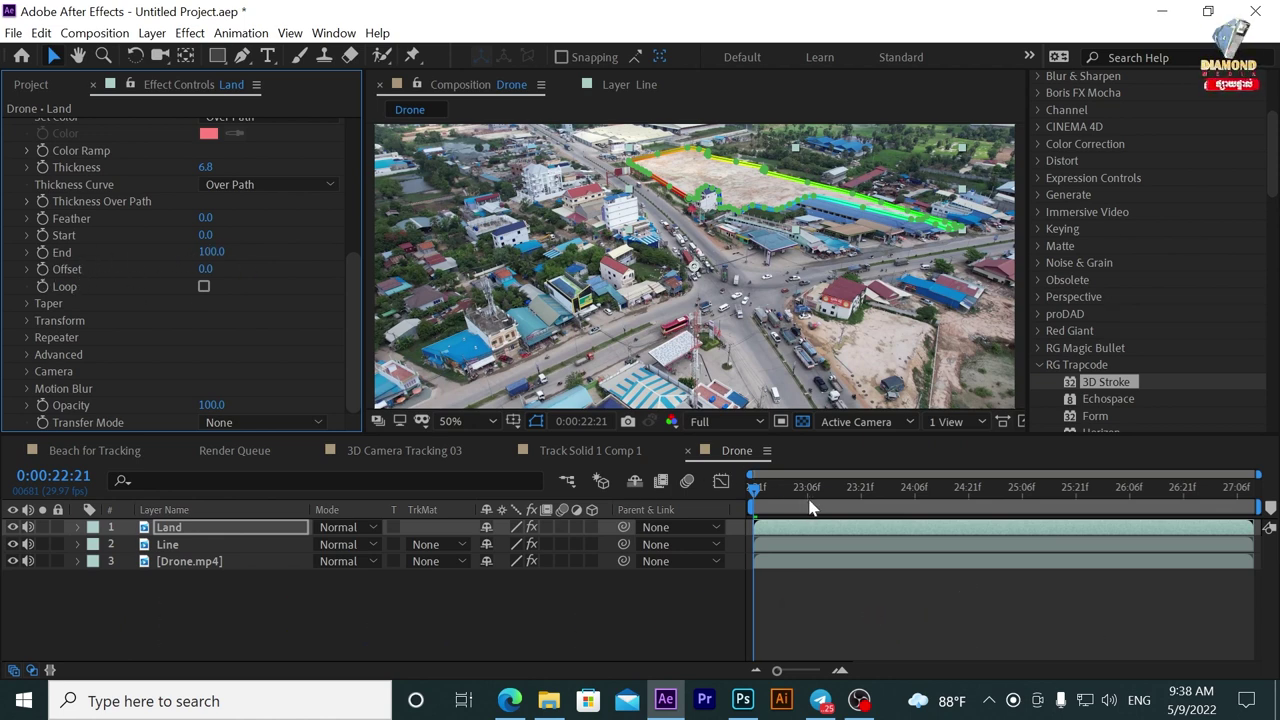
# Keyframe the Land stroke's End from 0 at 24:14 to 100 at 26:08, then preview.
pyautogui.click(889, 503)
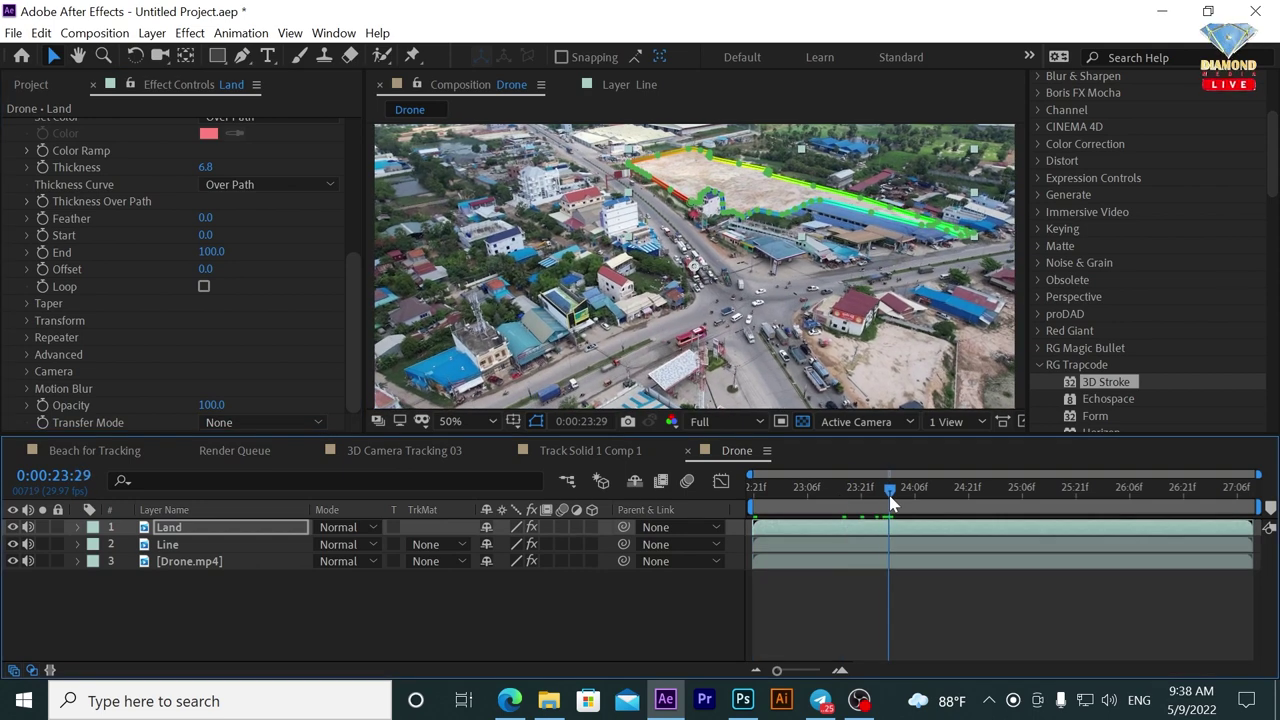
pyautogui.moveTo(893, 503)
pyautogui.mouseDown()
pyautogui.moveTo(728, 498)
pyautogui.moveTo(943, 505)
pyautogui.mouseUp()
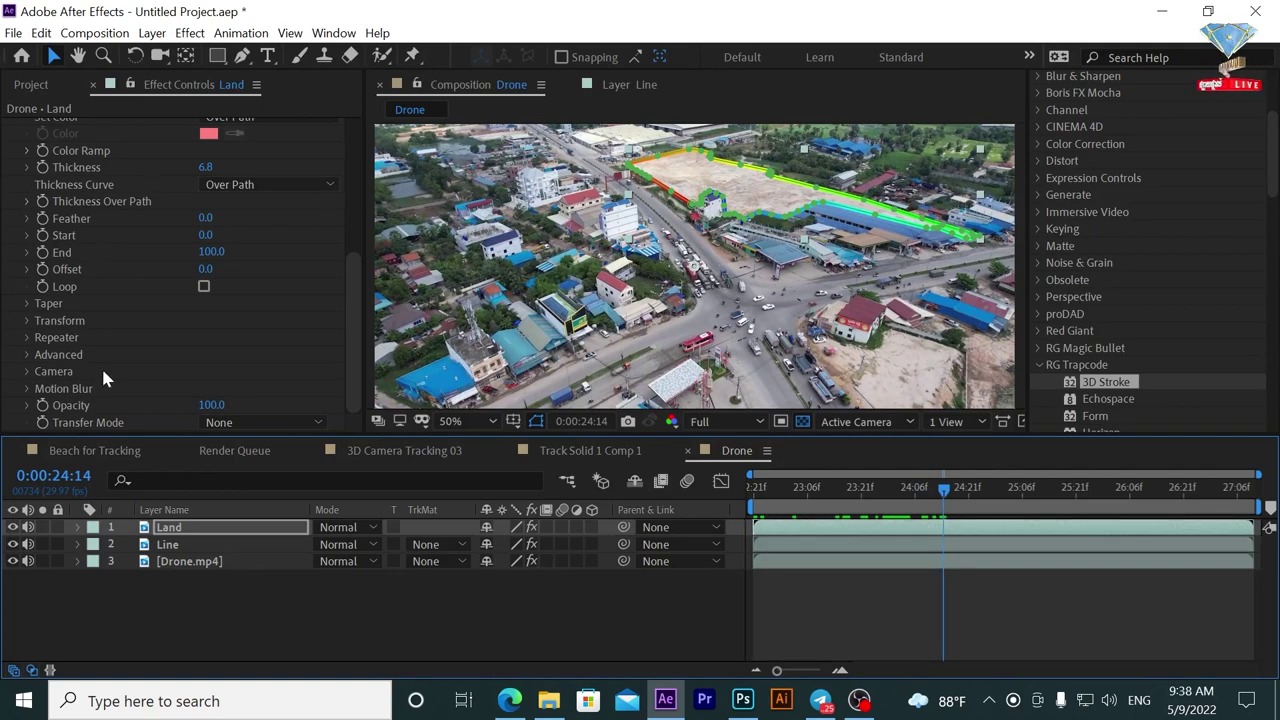
pyautogui.moveTo(212, 252); pyautogui.dragTo(76, 271)
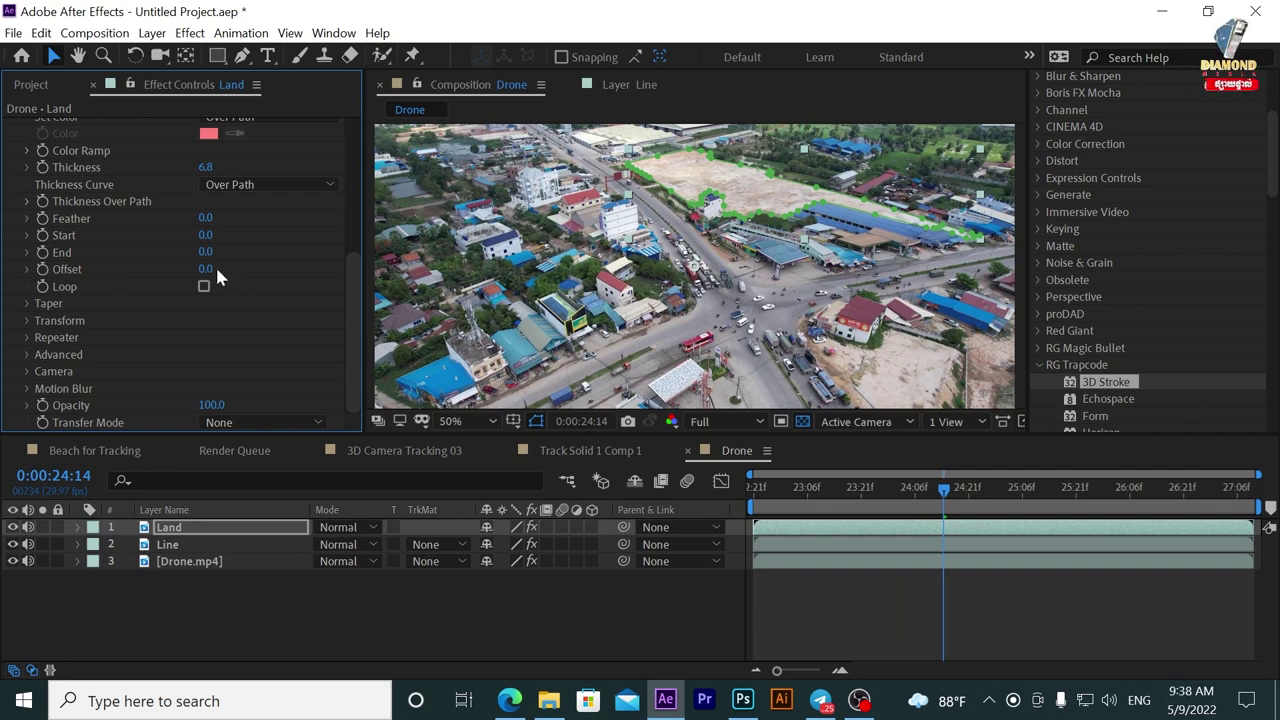
pyautogui.click(42, 252)
pyautogui.click(1136, 490)
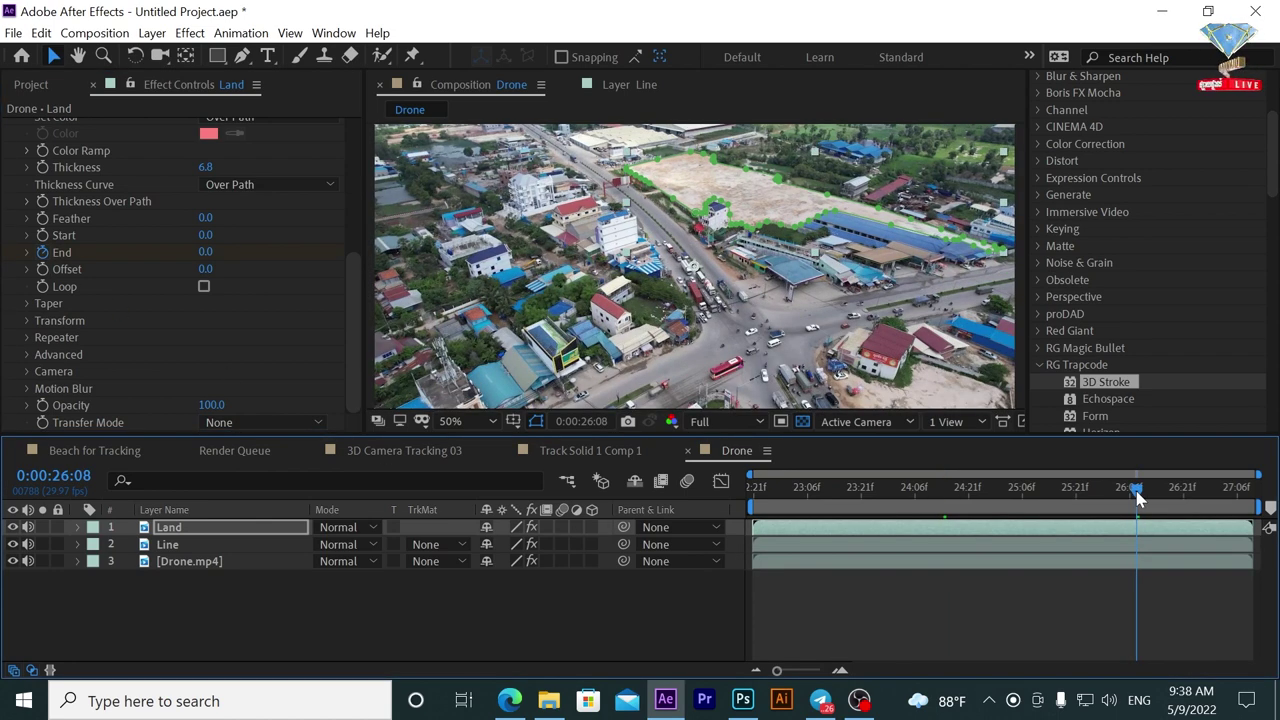
pyautogui.moveTo(205, 251); pyautogui.dragTo(510, 256)
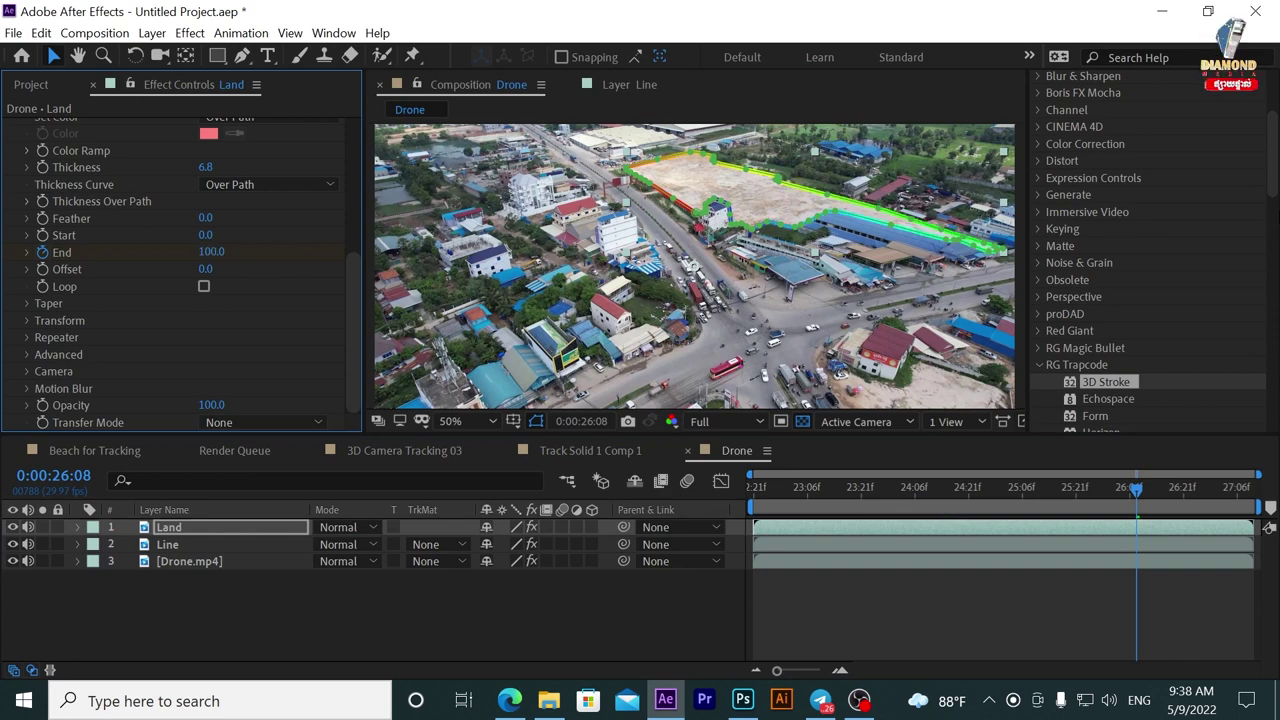
pyautogui.press('space')
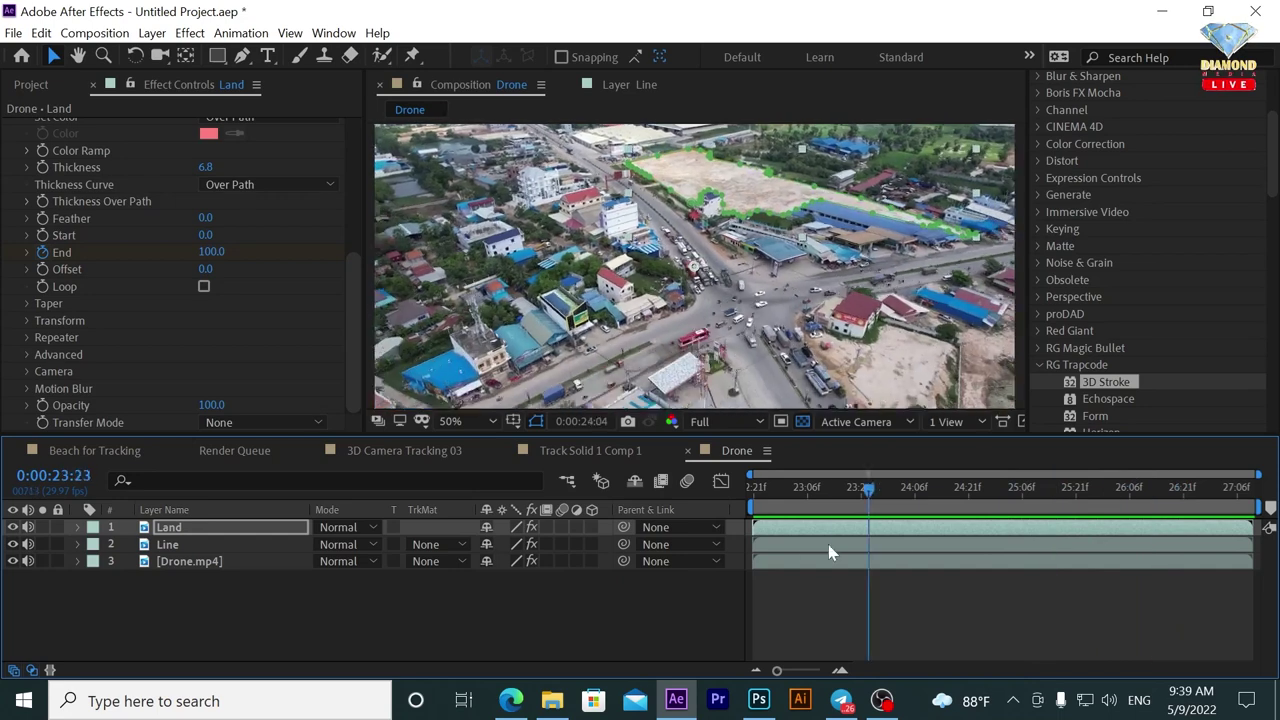
pyautogui.press('space')
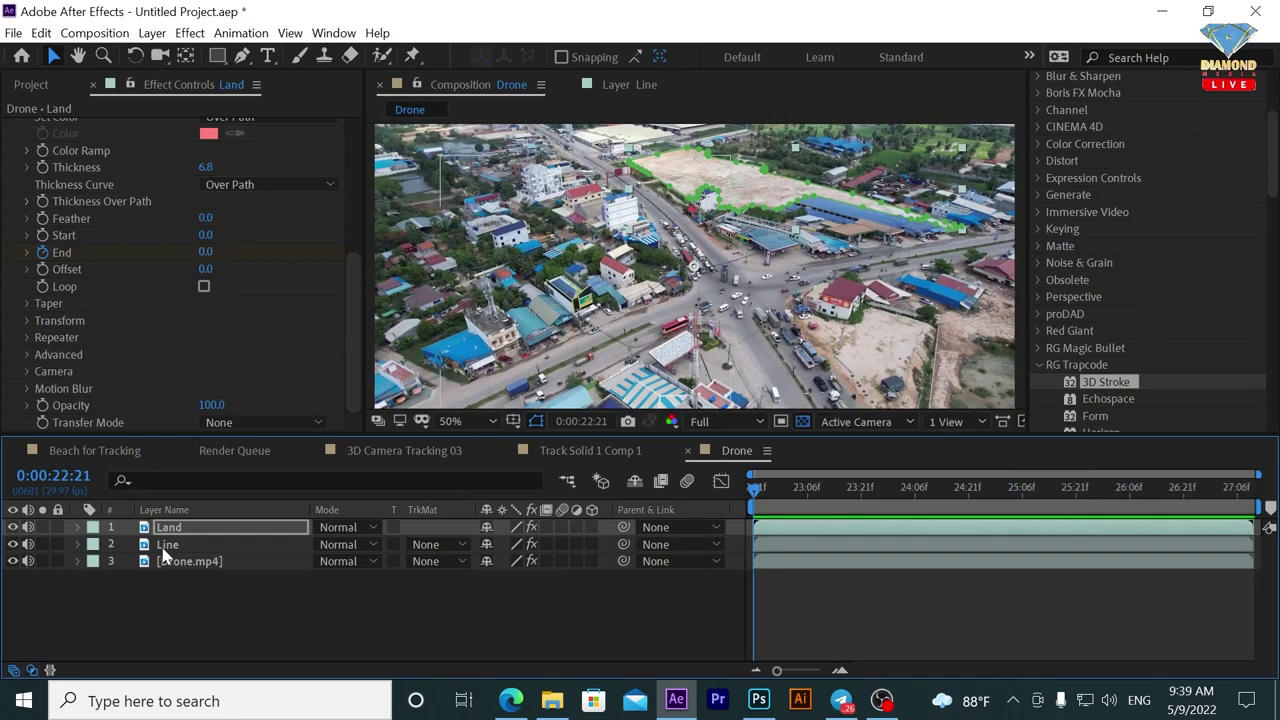
# Apply 3D Stroke to the Line layer, colour it Over Path, thicken slightly, and lower End.
pyautogui.click(163, 548)
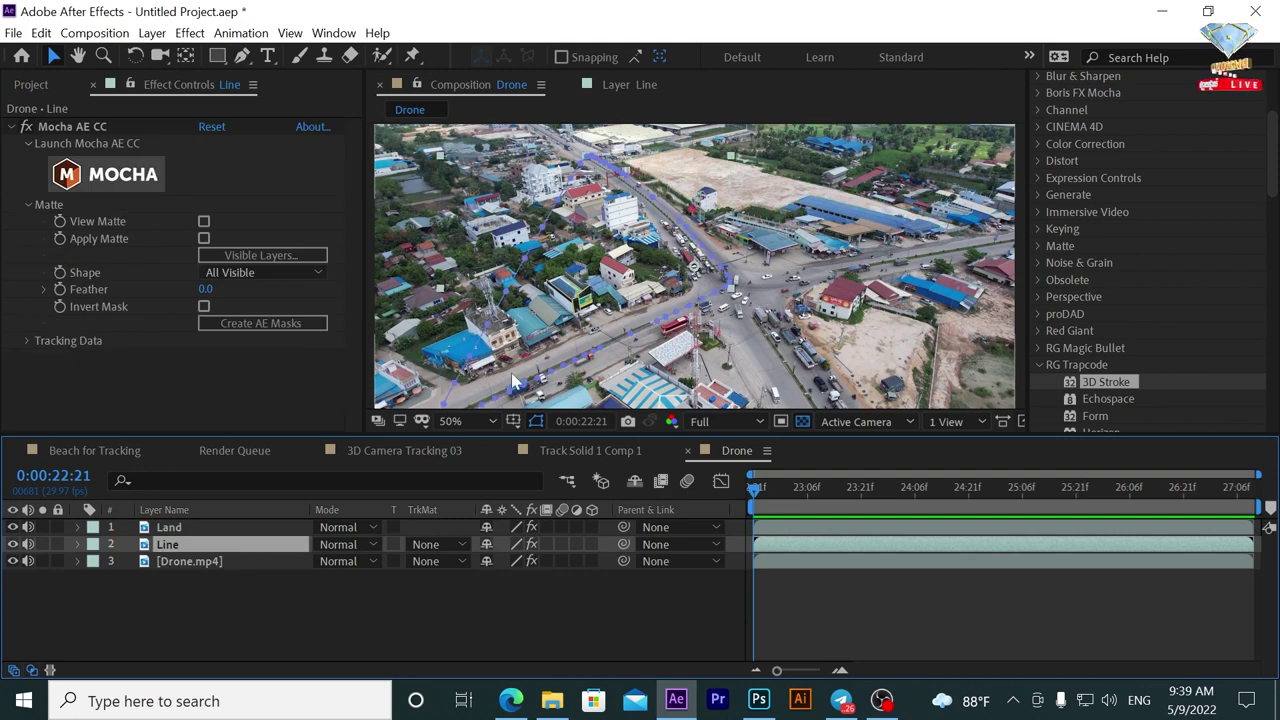
pyautogui.moveTo(1095, 384); pyautogui.dragTo(838, 548)
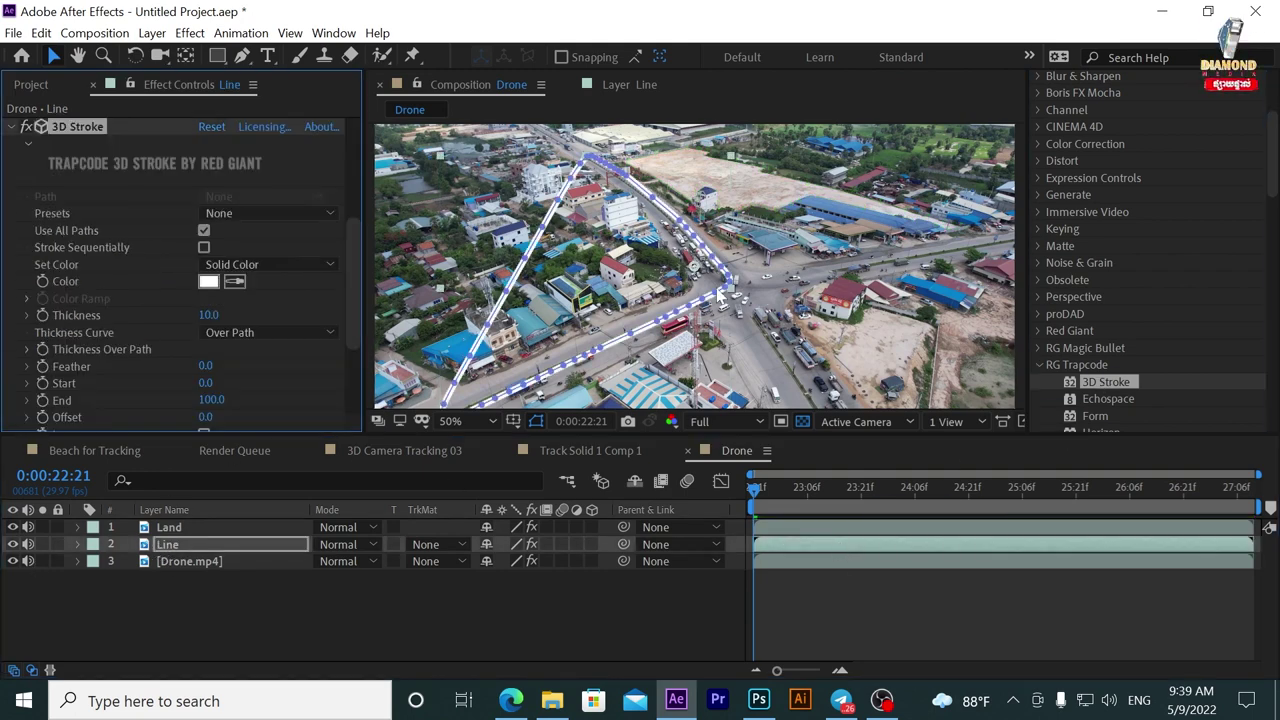
pyautogui.click(243, 266)
pyautogui.click(262, 306)
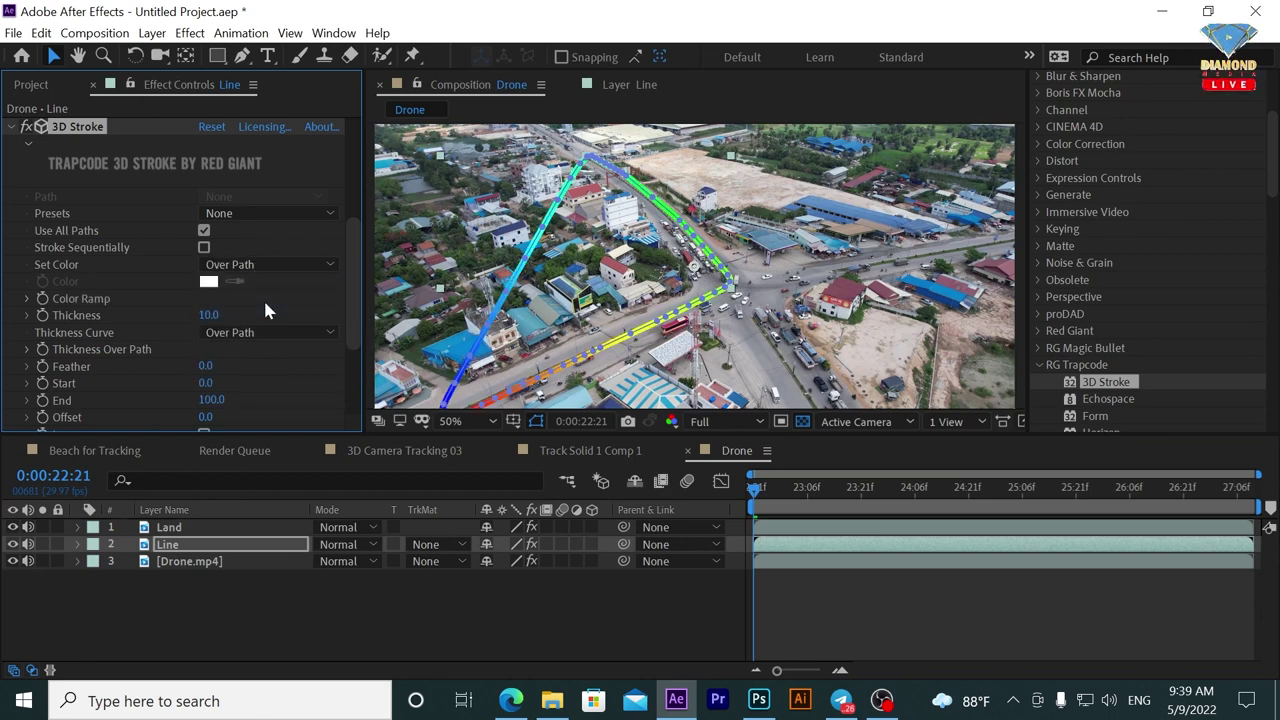
pyautogui.moveTo(209, 314)
pyautogui.mouseDown()
pyautogui.moveTo(236, 313)
pyautogui.moveTo(214, 314)
pyautogui.mouseUp()
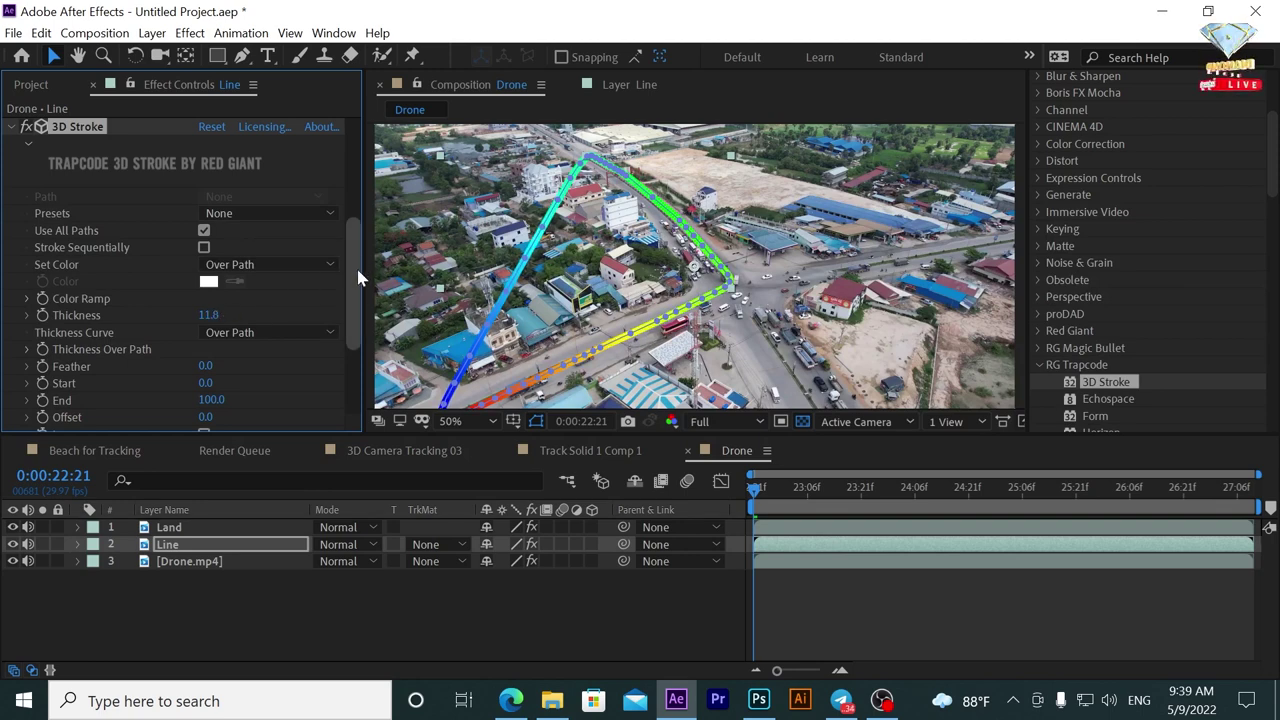
pyautogui.moveTo(353, 271); pyautogui.dragTo(353, 316)
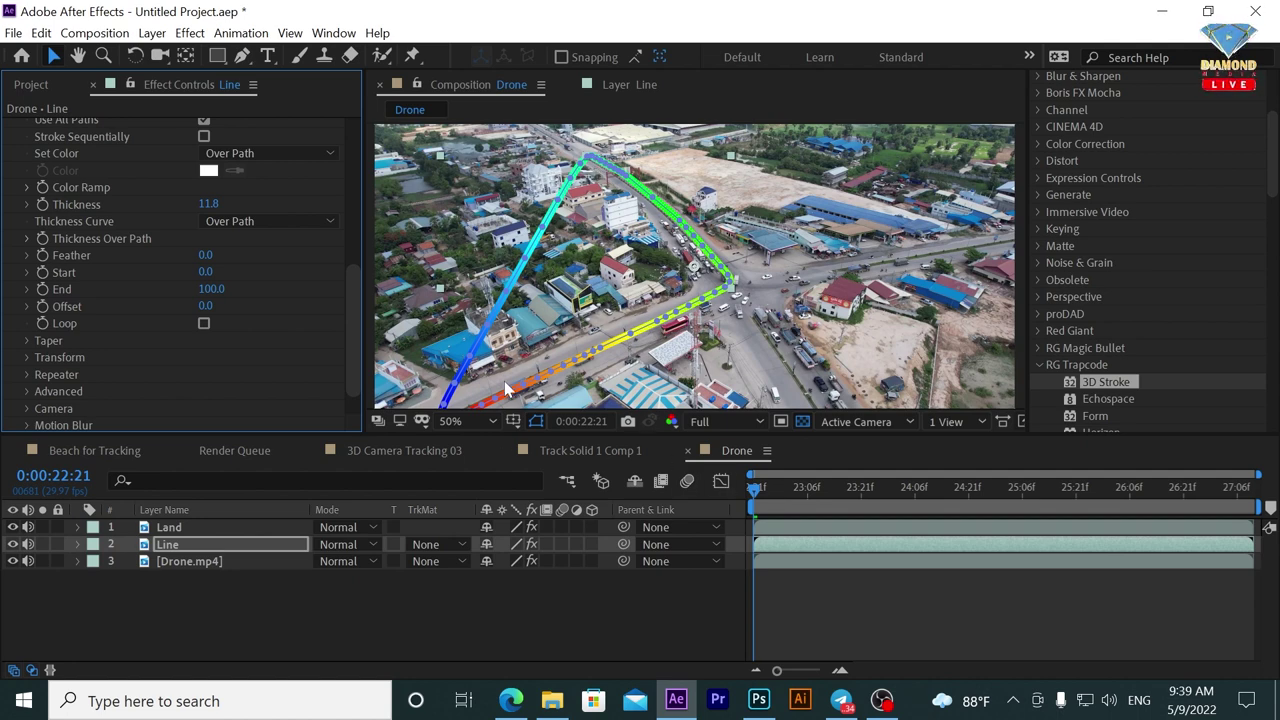
pyautogui.moveTo(211, 288); pyautogui.dragTo(184, 293)
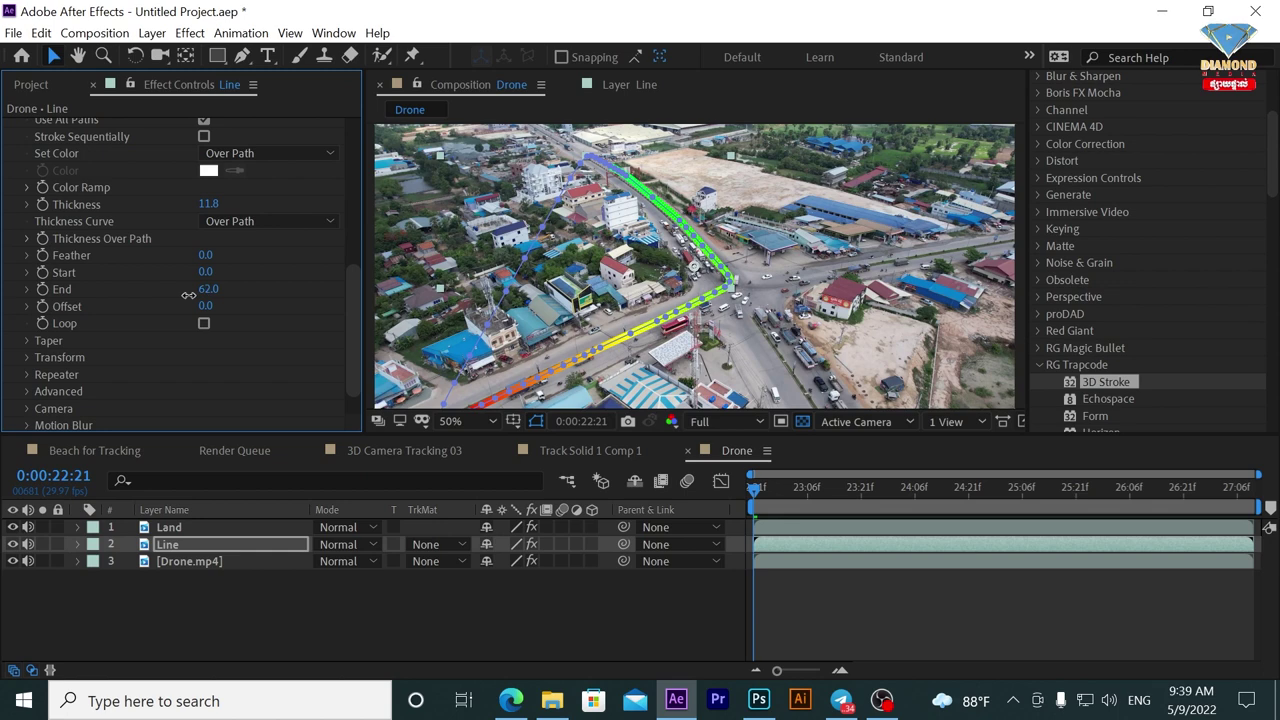
# Shrink the road stroke's End around 24:00, preview it, and recentre the footage in the viewer.
pyautogui.click(893, 489)
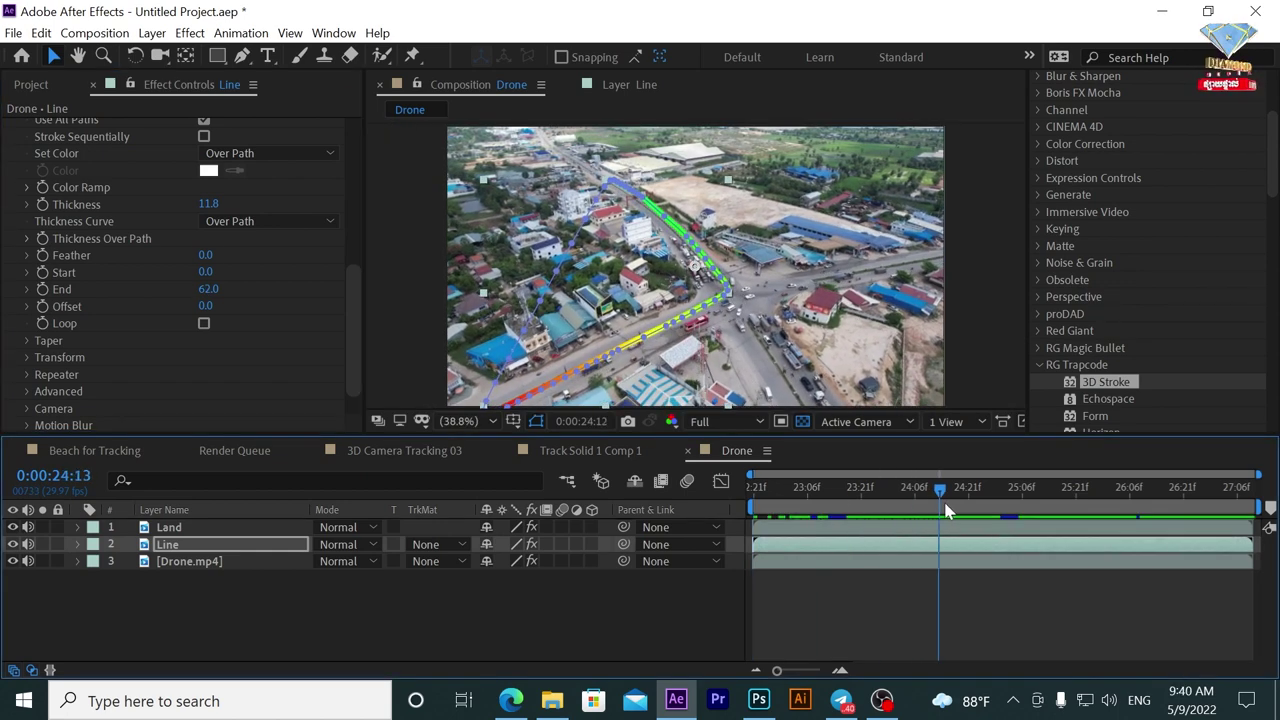
pyautogui.moveTo(947, 511); pyautogui.dragTo(658, 511)
pyautogui.moveTo(208, 289); pyautogui.dragTo(139, 288)
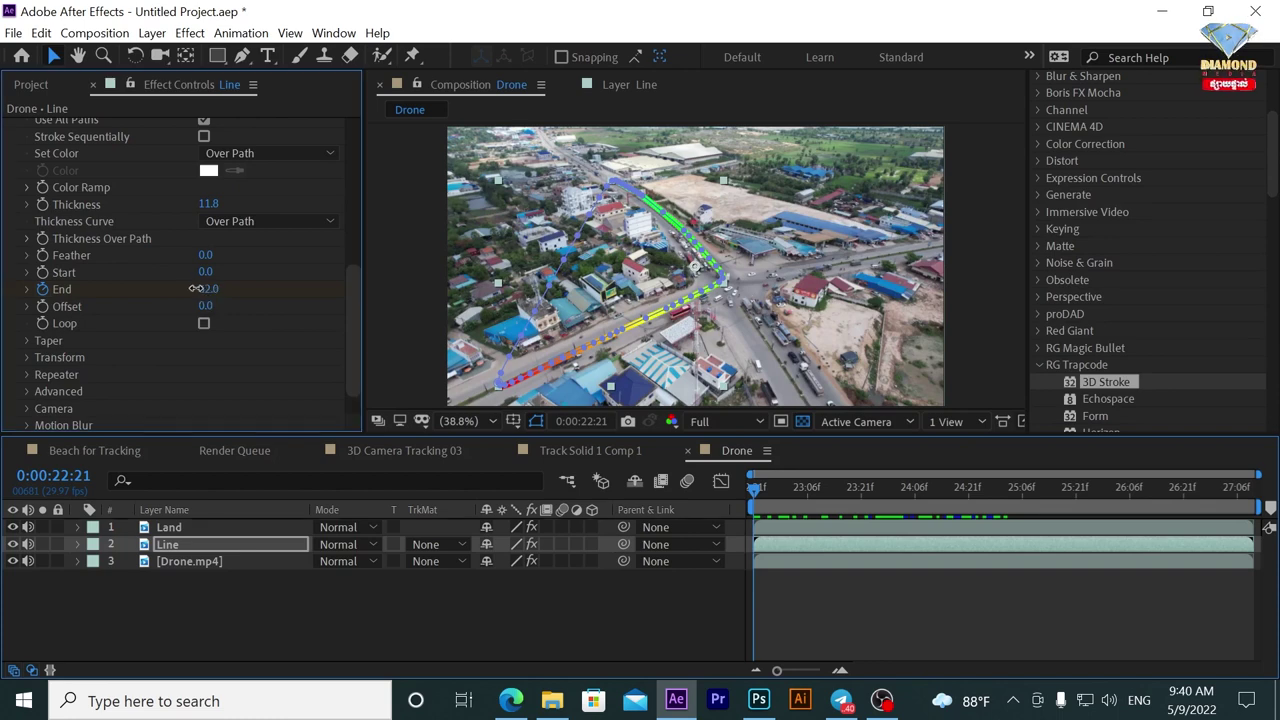
pyautogui.press('space')
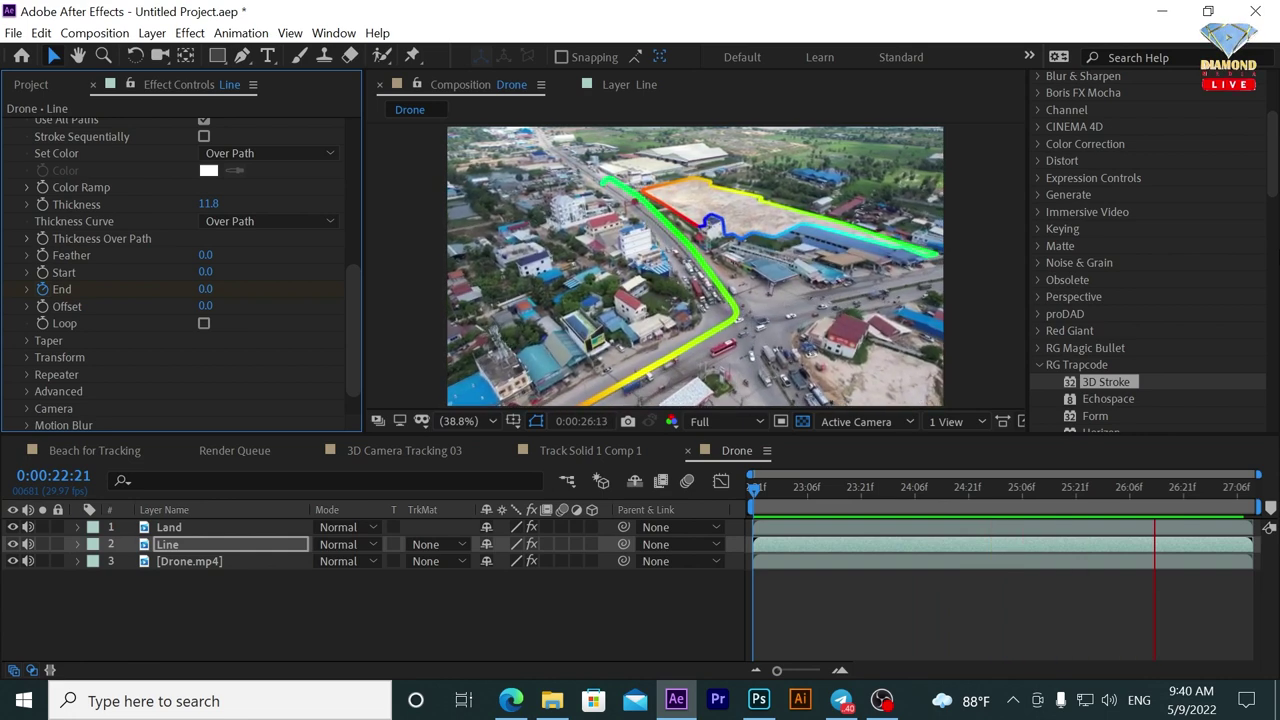
pyautogui.scroll(-2, 825, 268)
pyautogui.moveTo(825, 268); pyautogui.dragTo(737, 282)
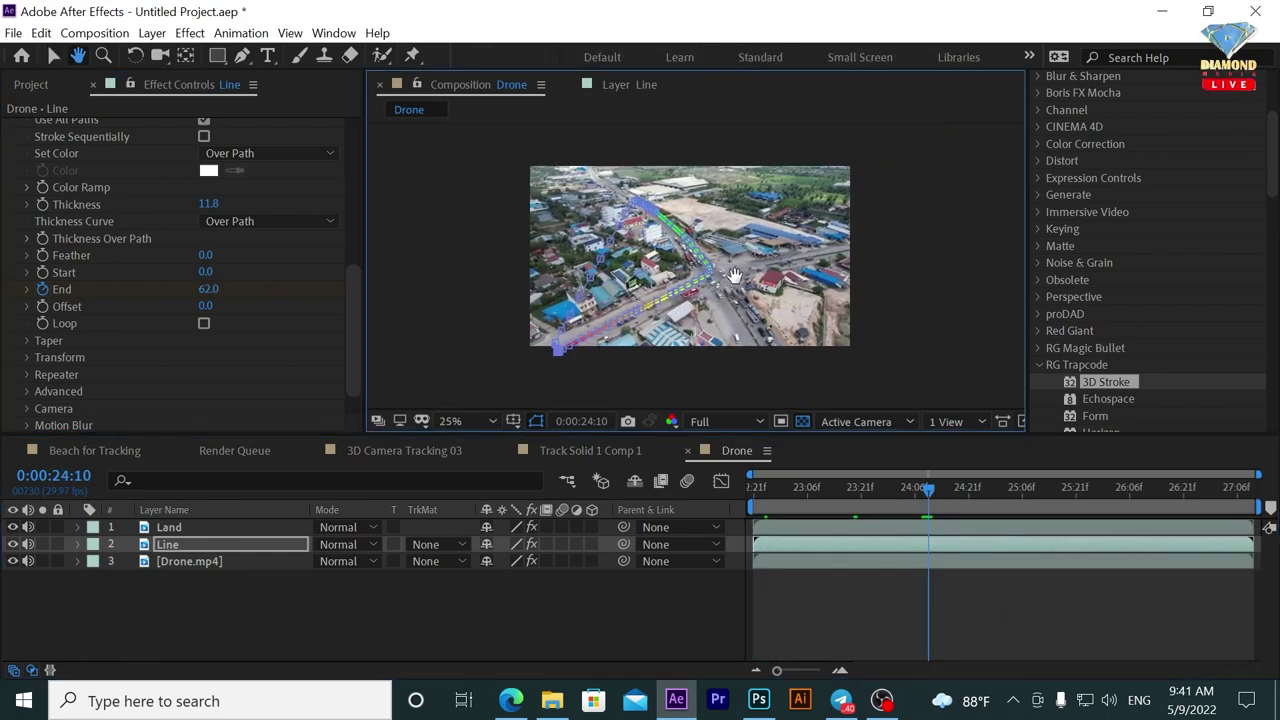
pyautogui.scroll(2, 720, 237)
pyautogui.moveTo(712, 232); pyautogui.dragTo(720, 254)
pyautogui.press('v')
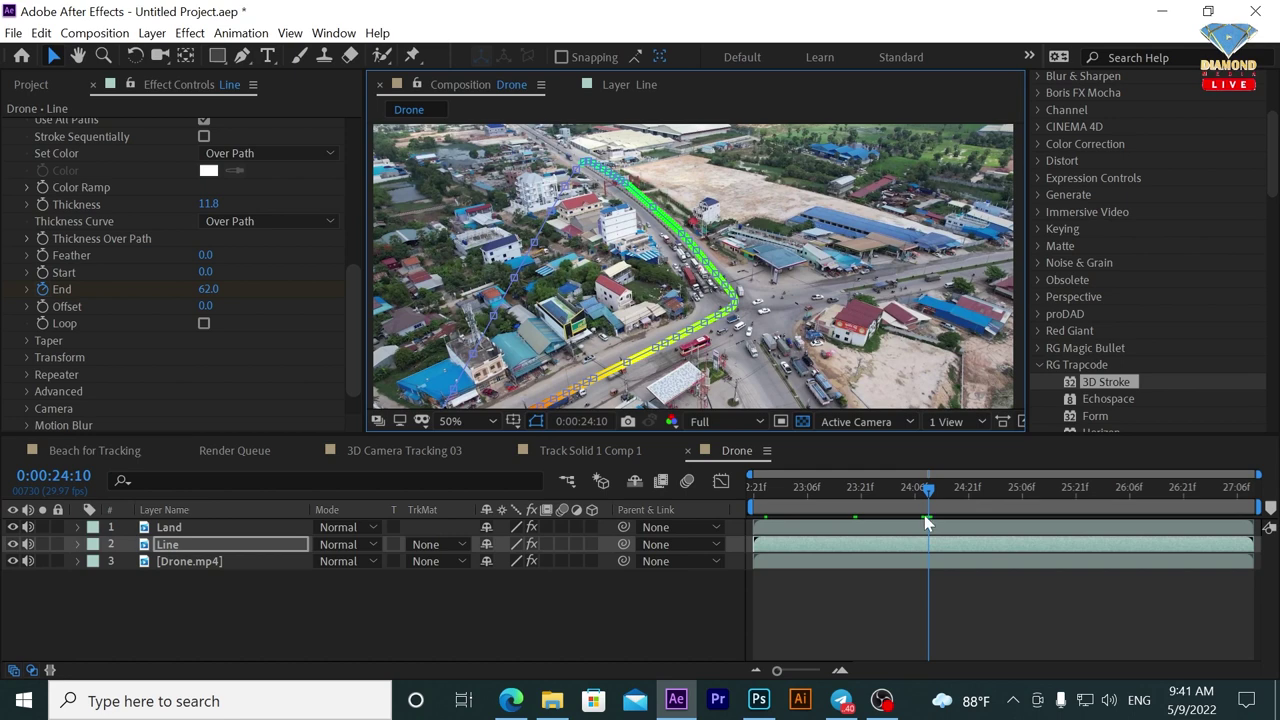
pyautogui.moveTo(924, 500); pyautogui.dragTo(890, 500)
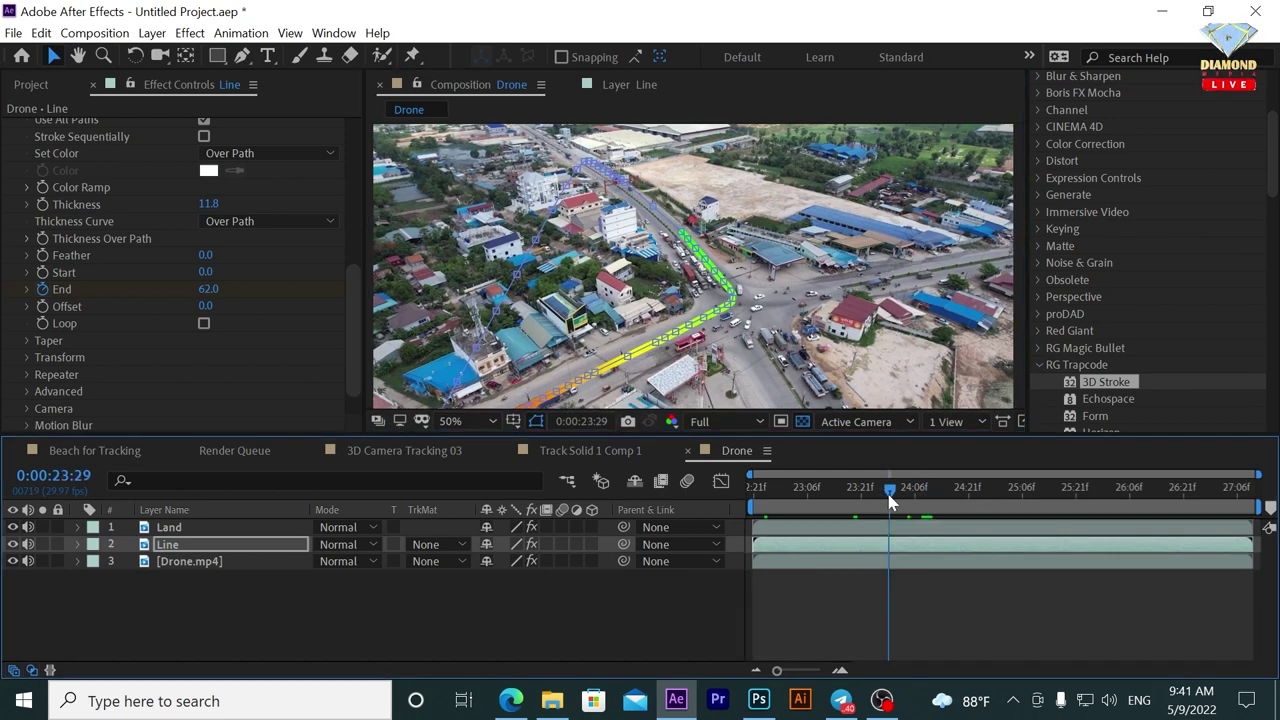
# At the 24:10 End keyframe, set End to 62.0 and enable the Start stopwatch.
pyautogui.click(78, 545)
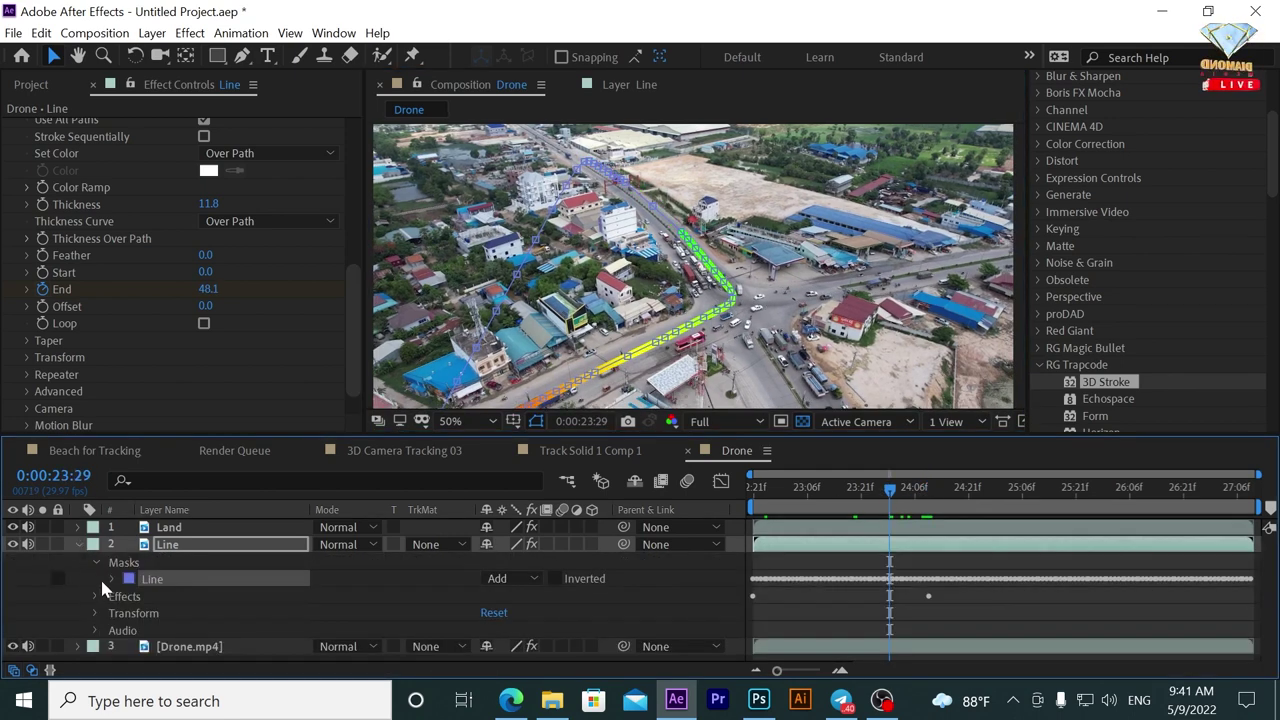
pyautogui.click(112, 579)
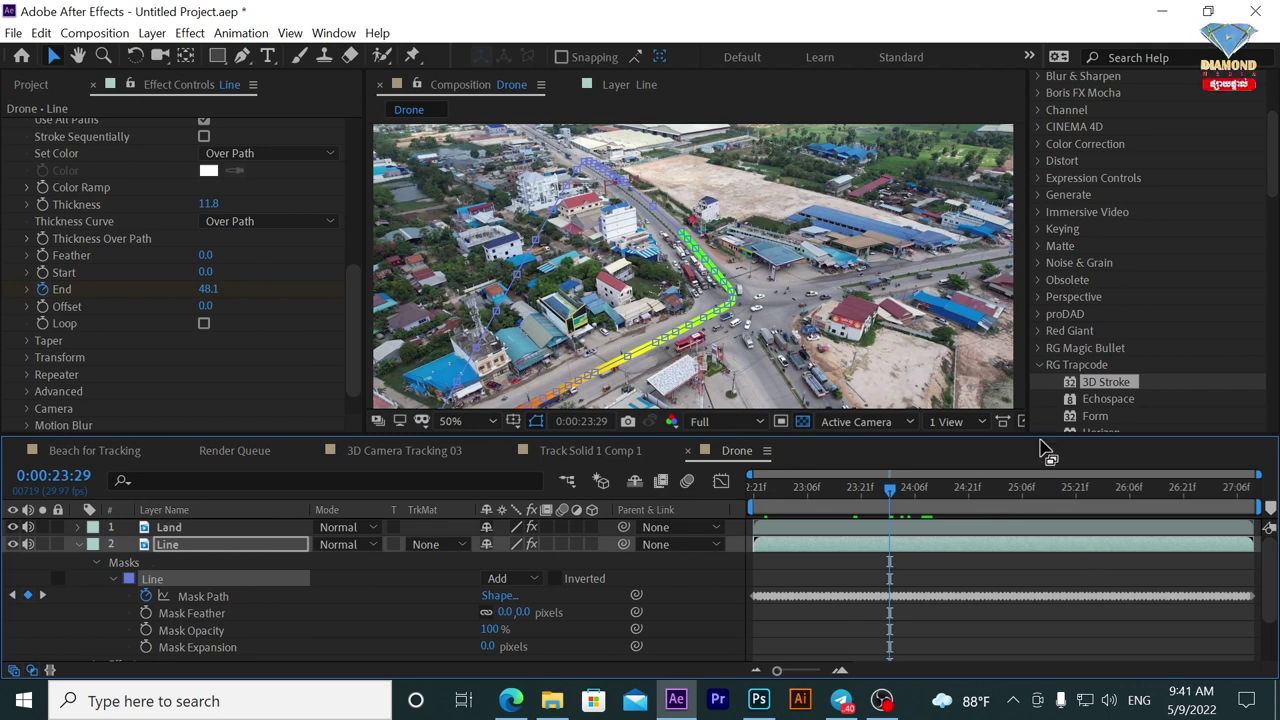
pyautogui.moveTo(1045, 436); pyautogui.dragTo(1035, 361)
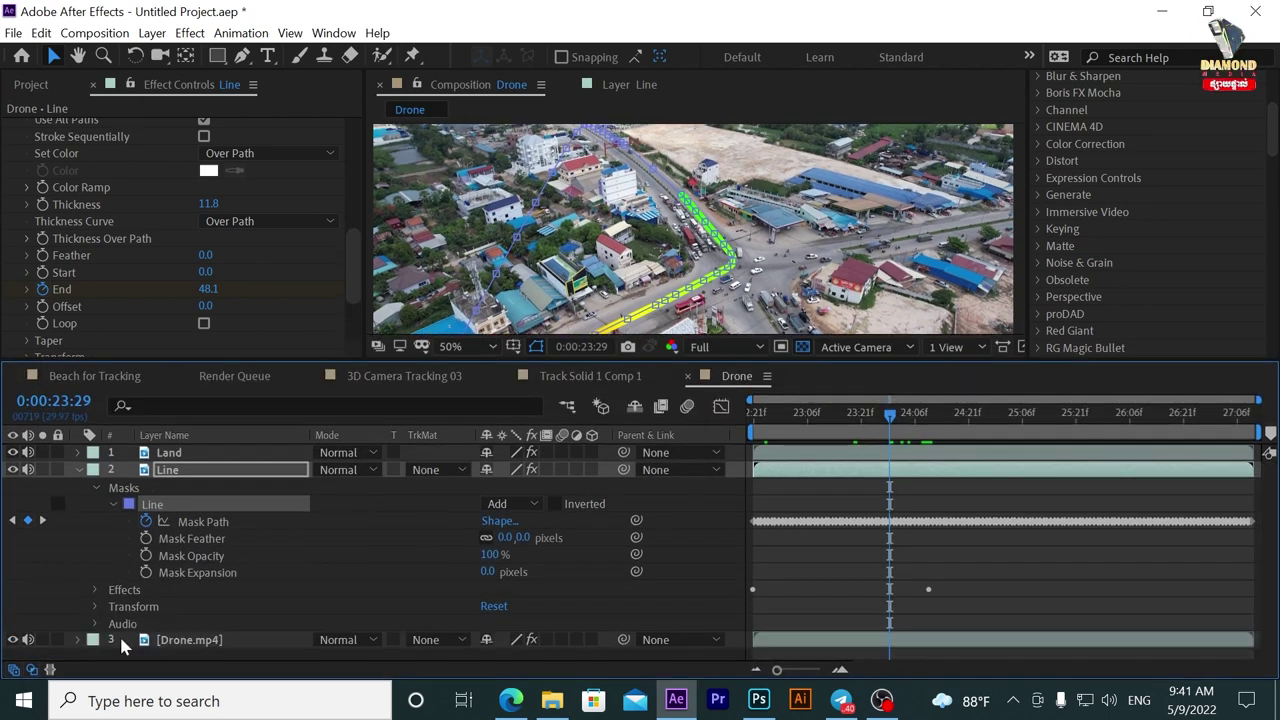
pyautogui.click(98, 587)
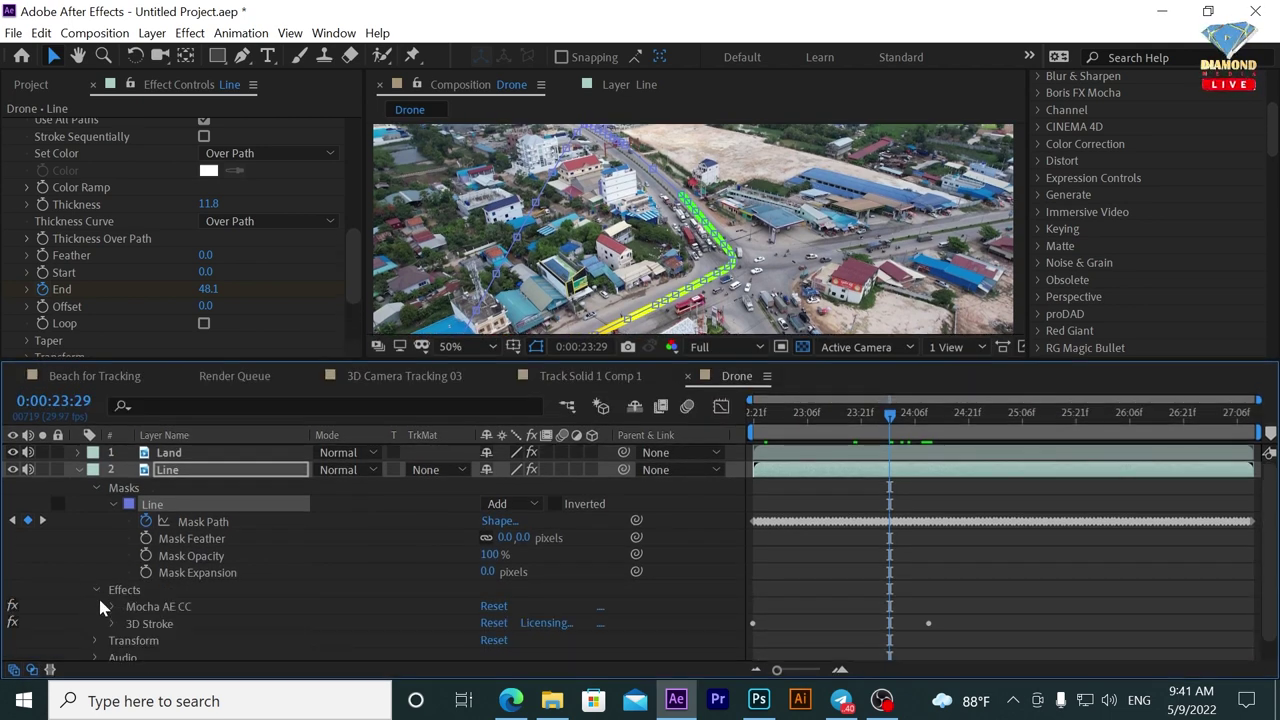
pyautogui.click(110, 621)
pyautogui.scroll(-4, 108, 617)
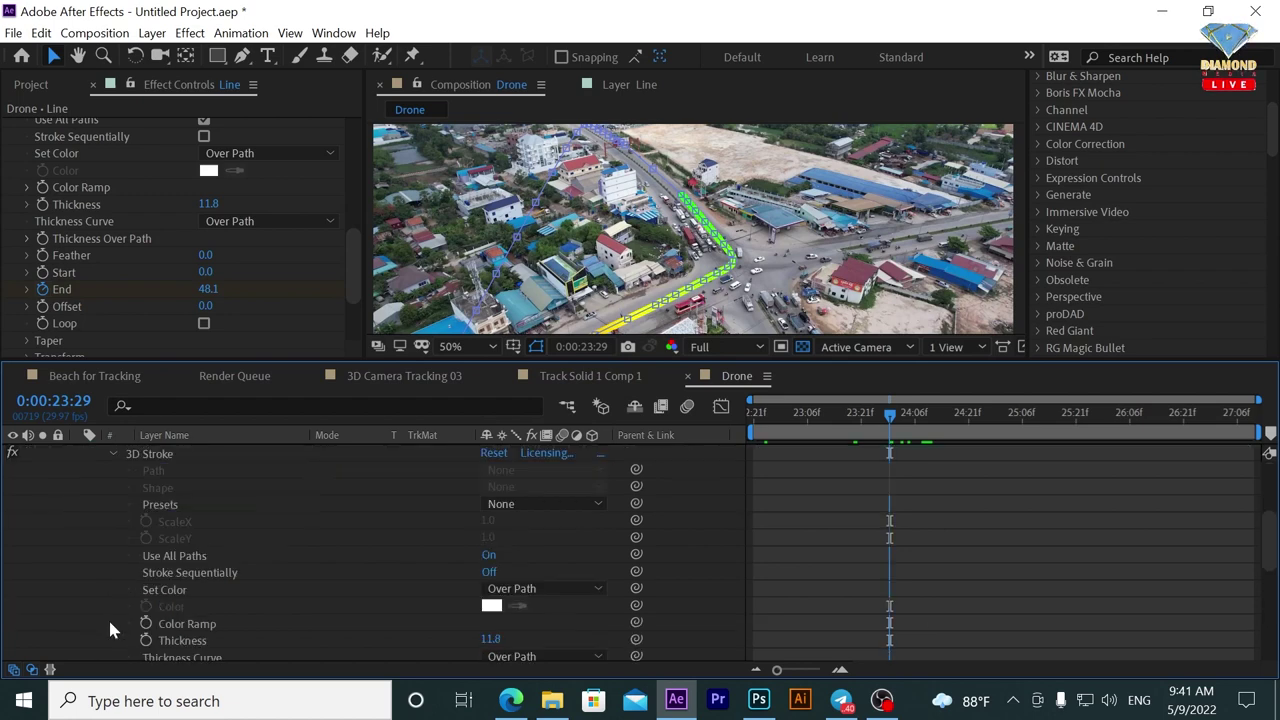
pyautogui.moveTo(1271, 545); pyautogui.dragTo(1034, 580)
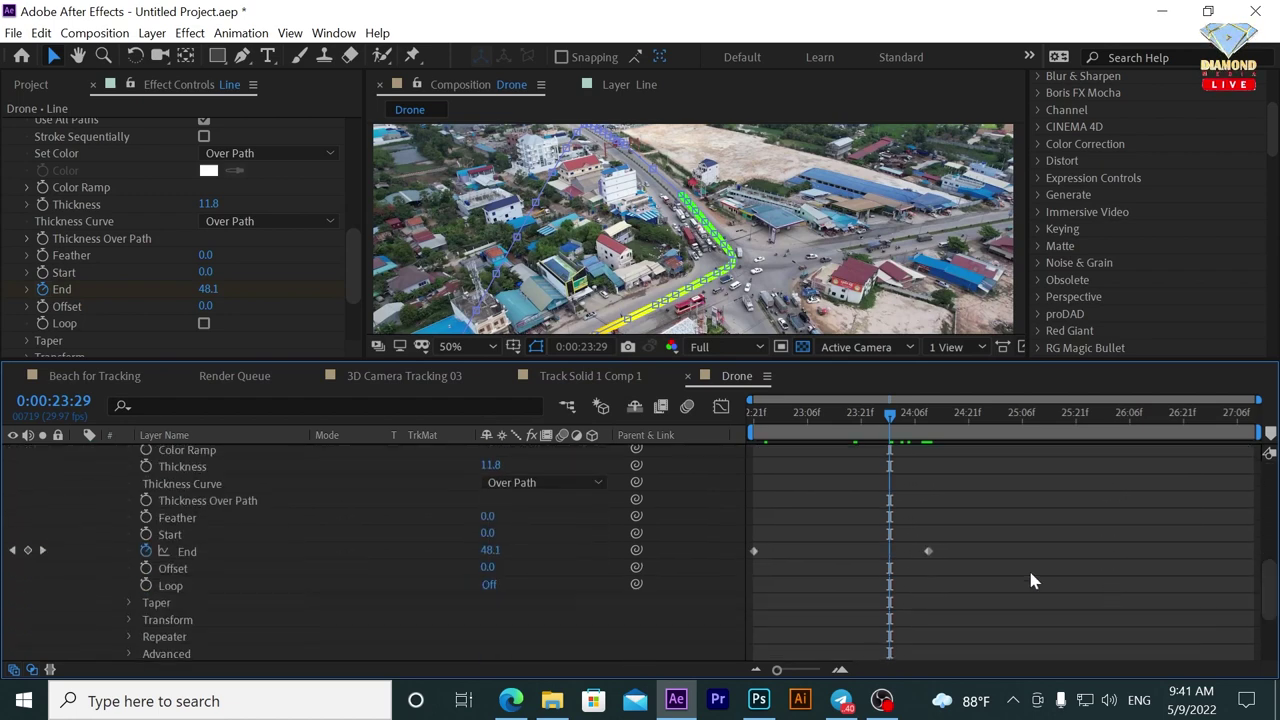
pyautogui.moveTo(917, 412); pyautogui.dragTo(929, 414)
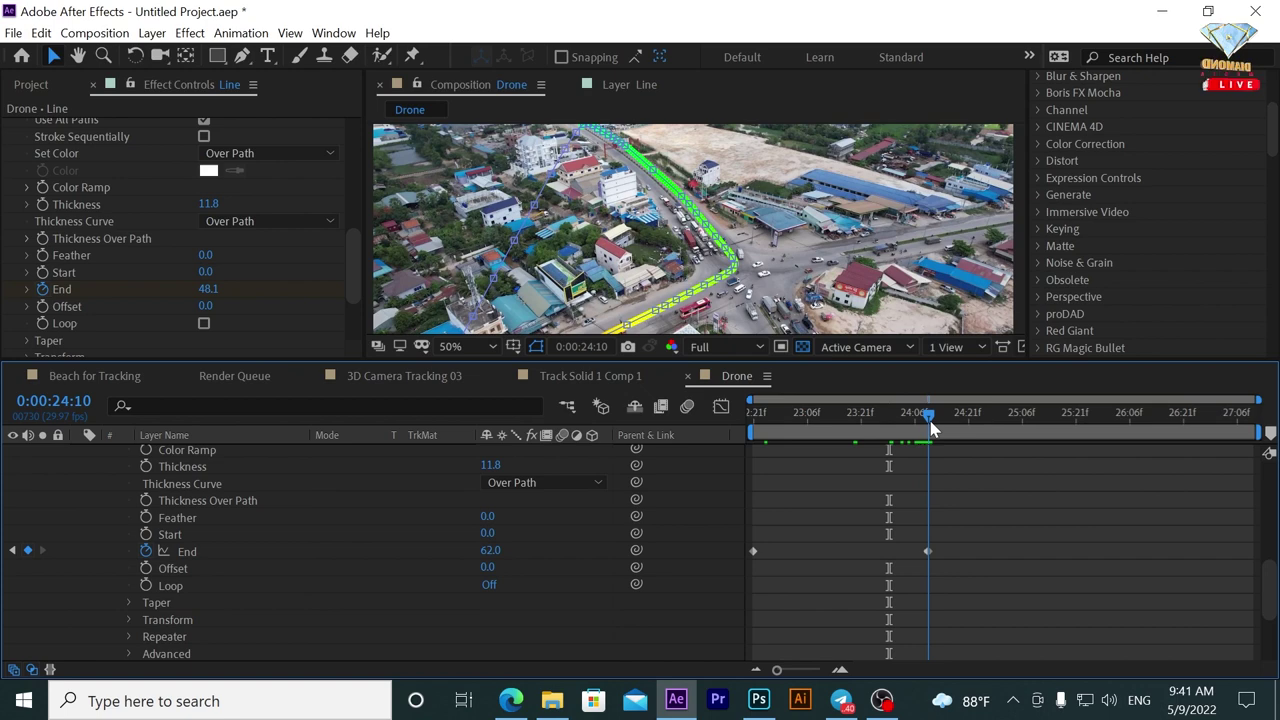
pyautogui.moveTo(930, 556); pyautogui.dragTo(920, 568)
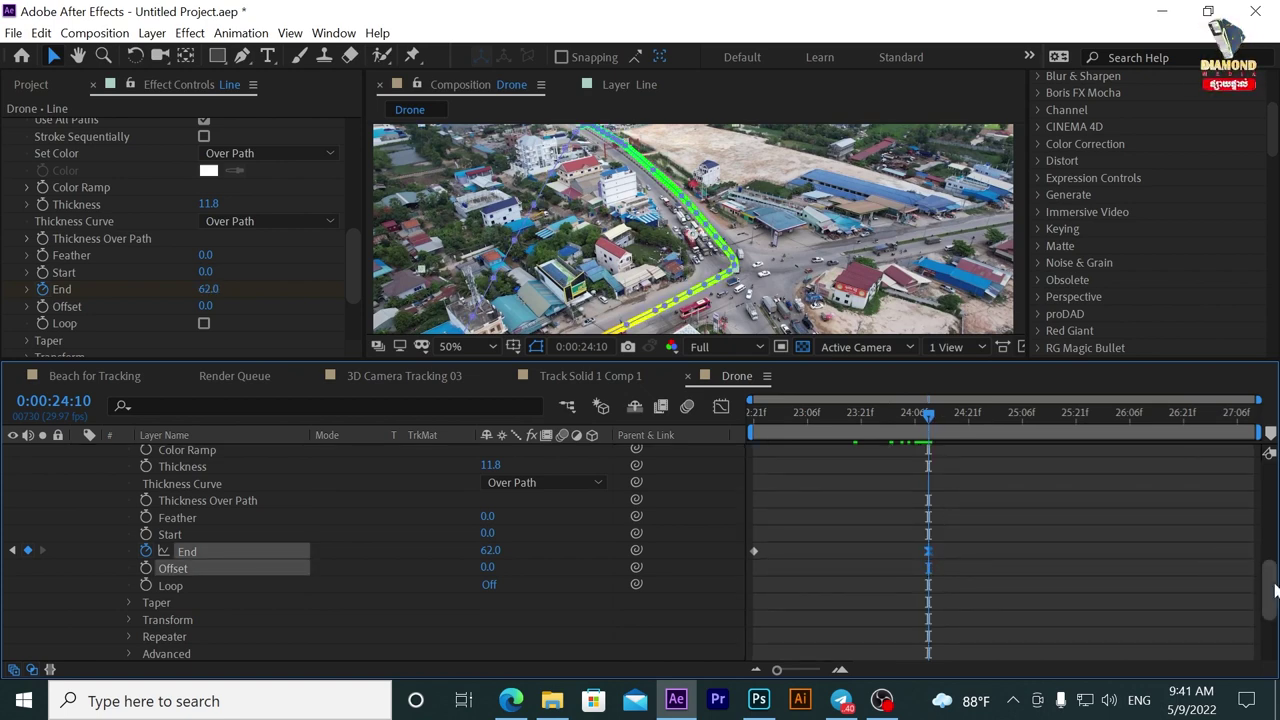
pyautogui.scroll(4, 1268, 565)
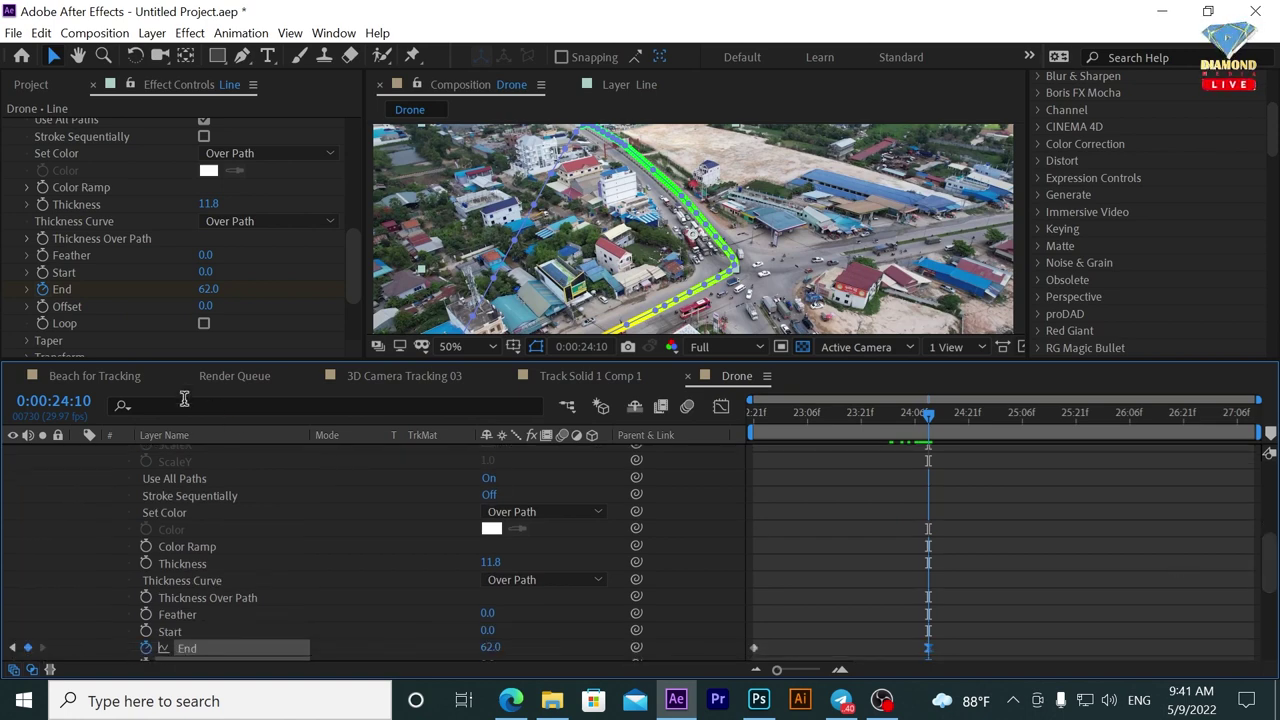
pyautogui.click(42, 273)
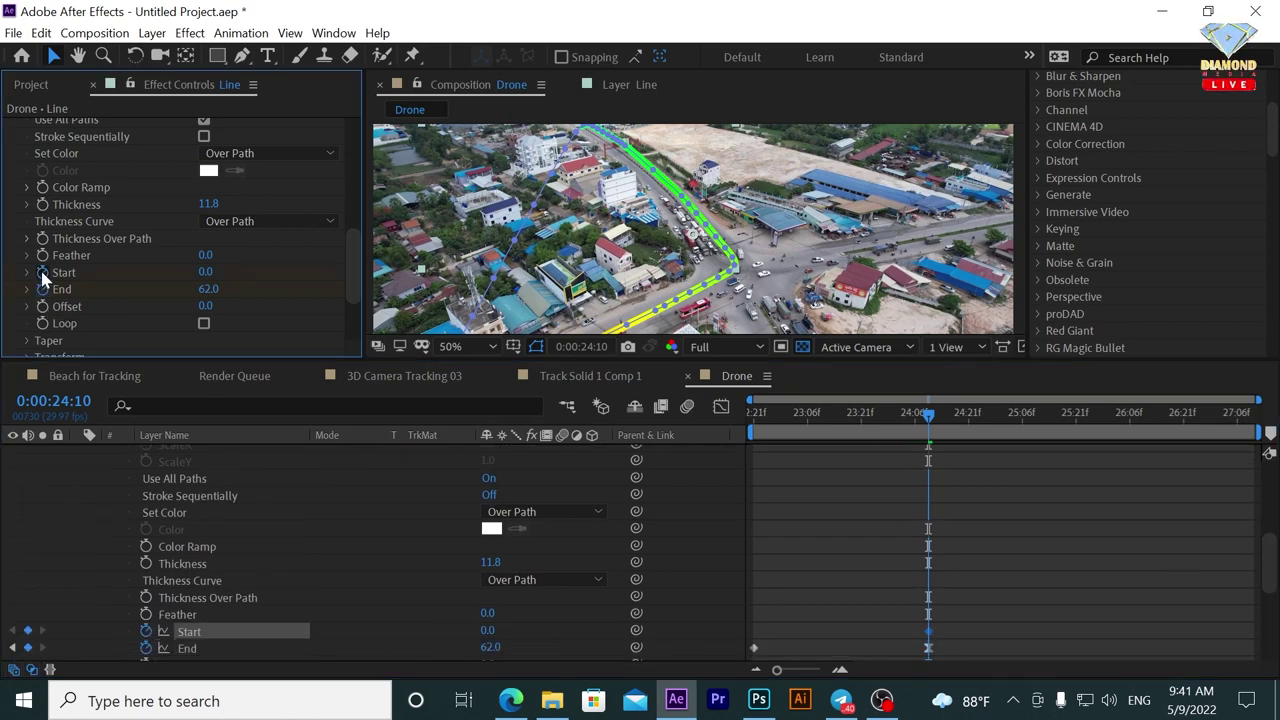
# Set the road stroke's Start to 100 at 26:02 and preview the wipe.
pyautogui.click(1118, 428)
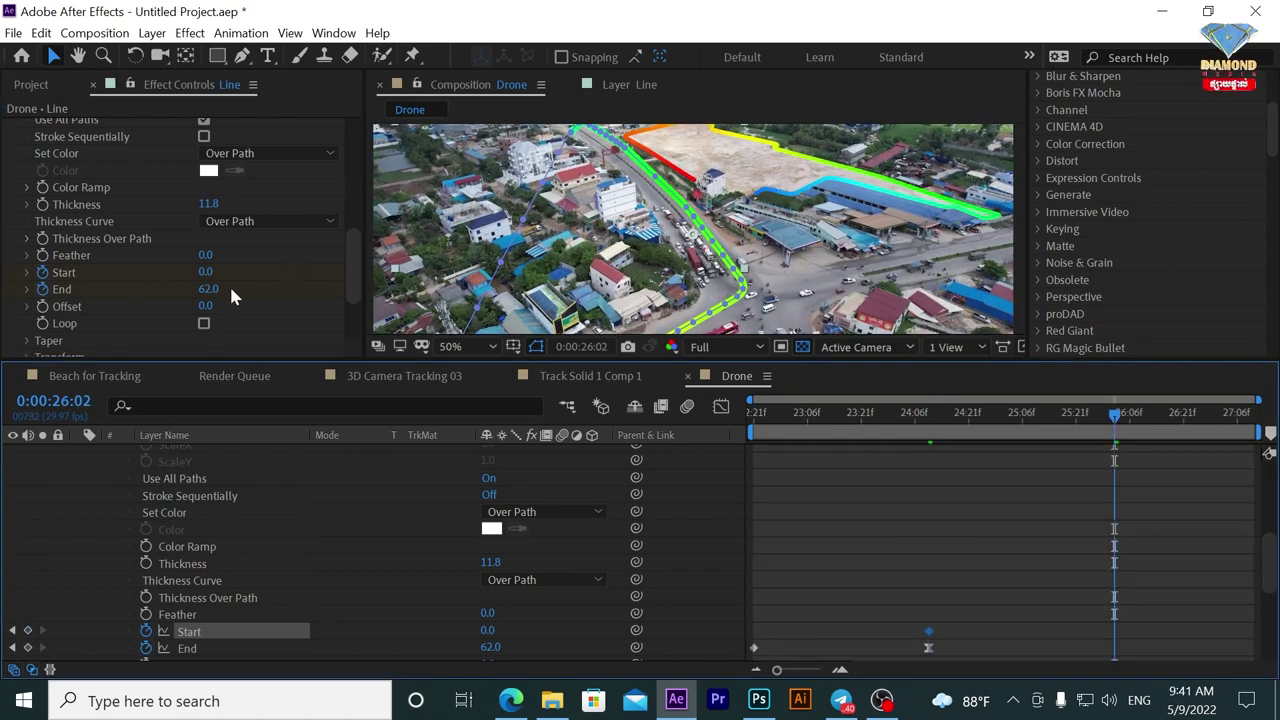
pyautogui.moveTo(204, 273); pyautogui.dragTo(287, 262)
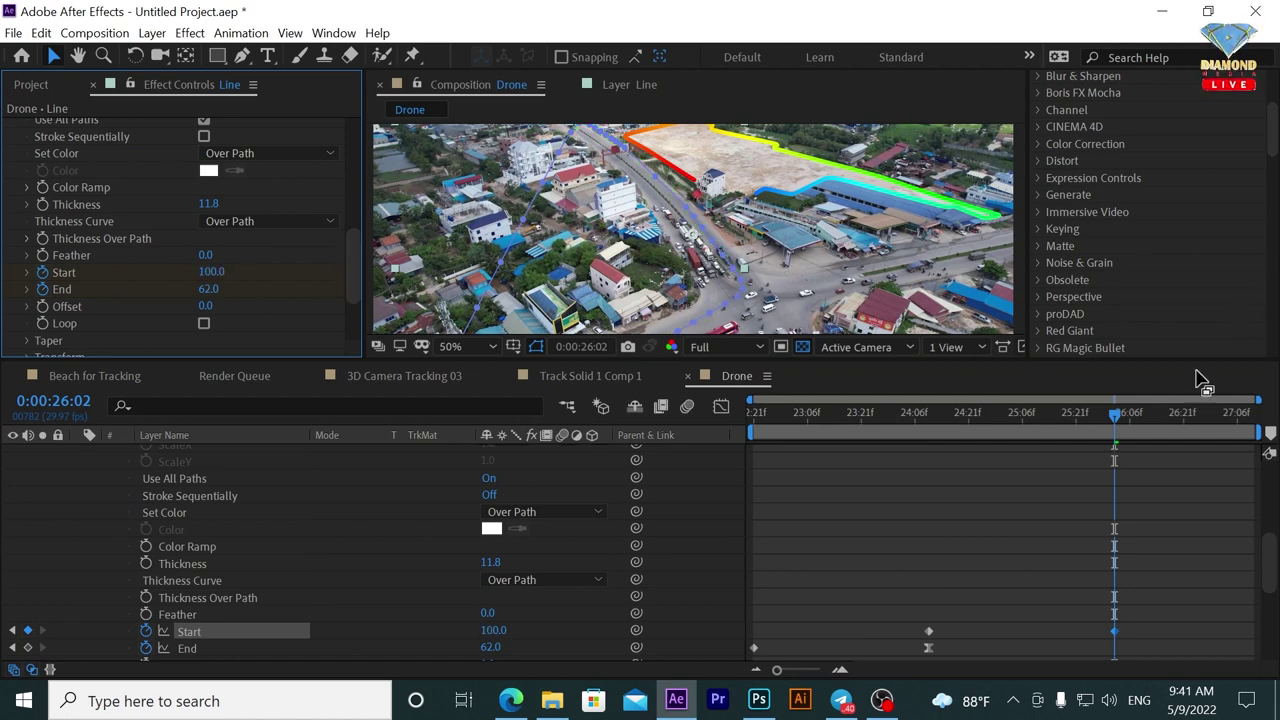
pyautogui.moveTo(1008, 360); pyautogui.dragTo(1000, 458)
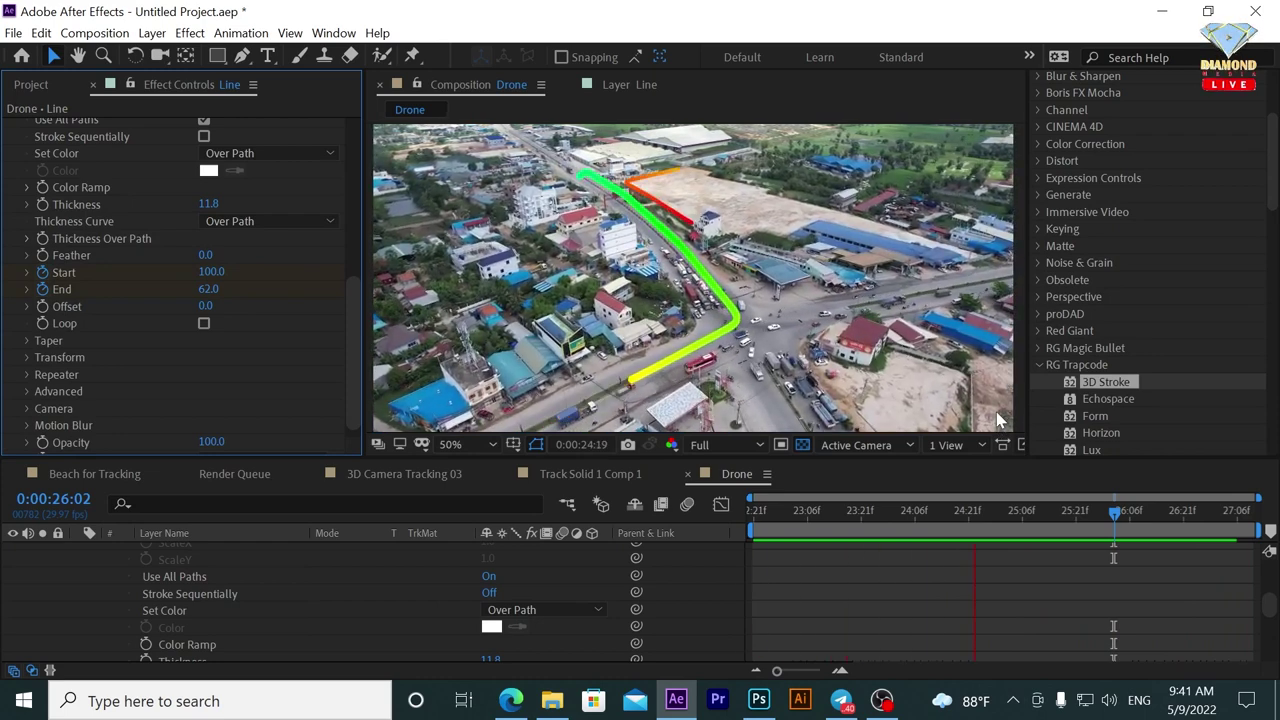
pyautogui.press('space')
# Zoom the viewer in on the land plot and scrub frames to check the stroke animation.
pyautogui.moveTo(1268, 608); pyautogui.dragTo(1270, 622)
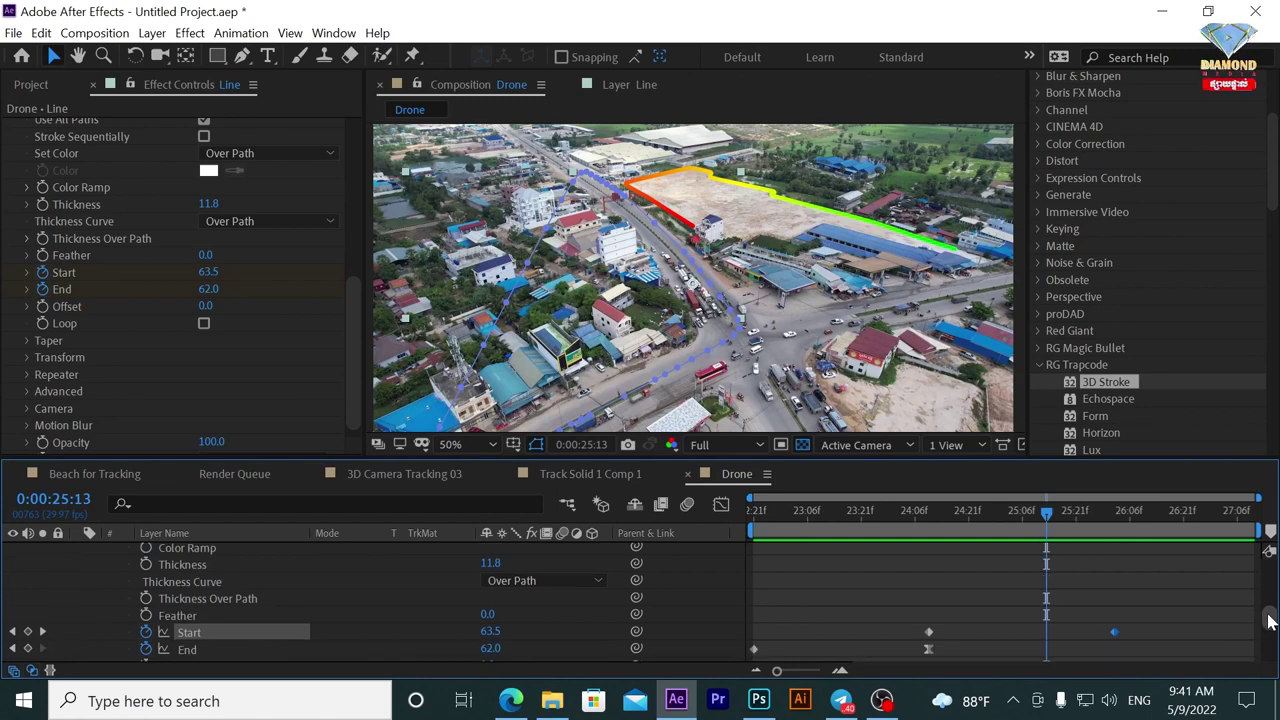
pyautogui.scroll(2, 630, 195)
pyautogui.moveTo(530, 205); pyautogui.dragTo(597, 290)
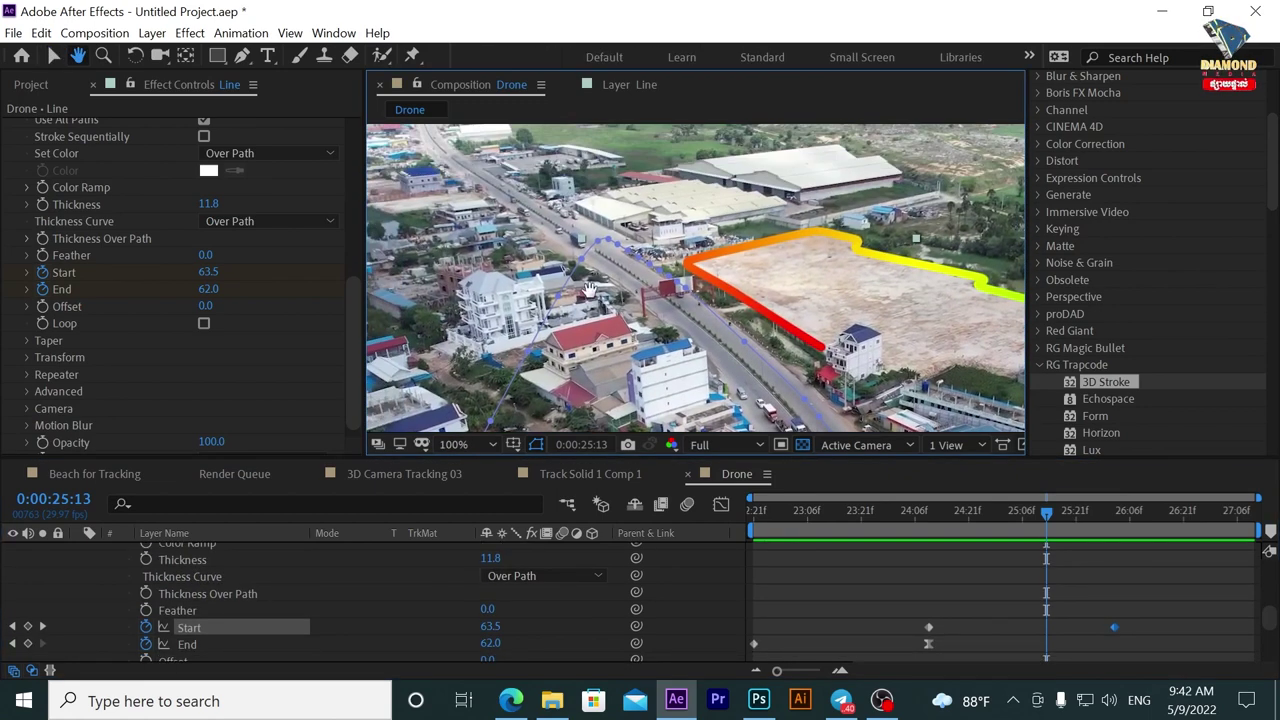
pyautogui.press('v')
pyautogui.click(600, 243)
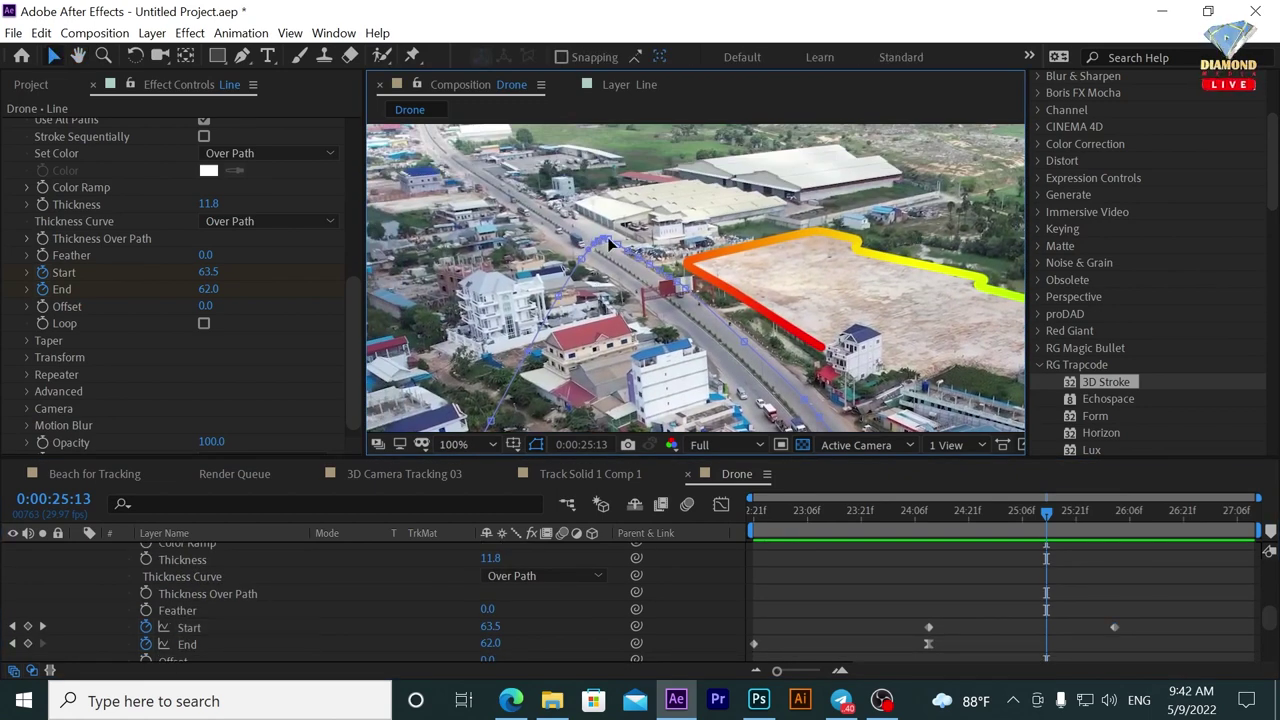
pyautogui.moveTo(1030, 541)
pyautogui.mouseDown()
pyautogui.moveTo(925, 533)
pyautogui.moveTo(960, 533)
pyautogui.mouseUp()
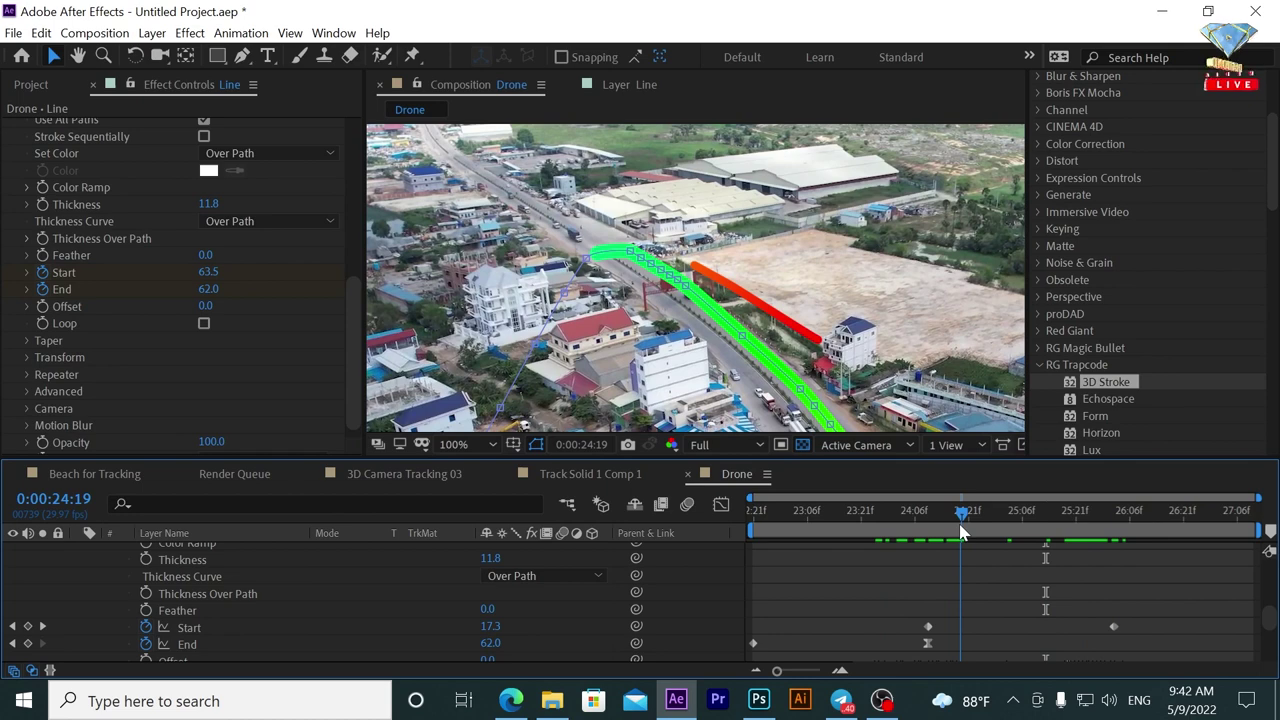
# Lower the road stroke's End to 53.0 at the 24:10 keyframe and scrub to review.
pyautogui.moveTo(960, 533); pyautogui.dragTo(930, 537)
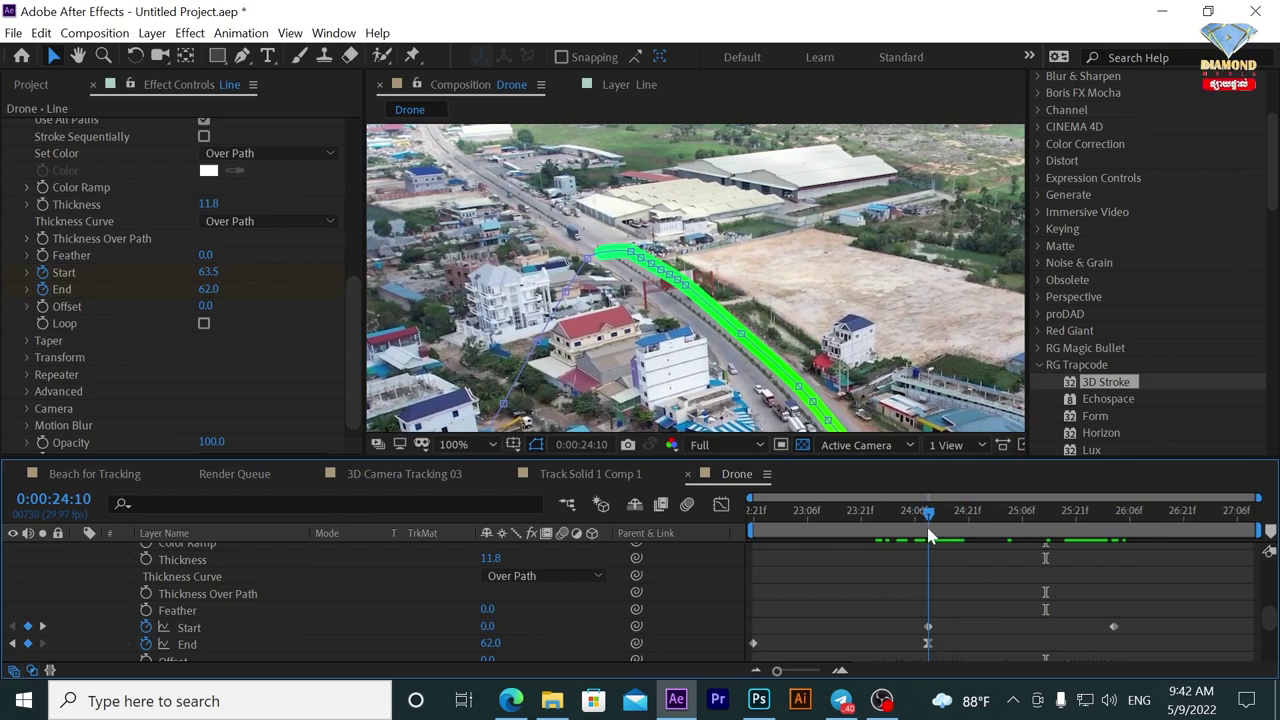
pyautogui.moveTo(208, 289); pyautogui.dragTo(201, 289)
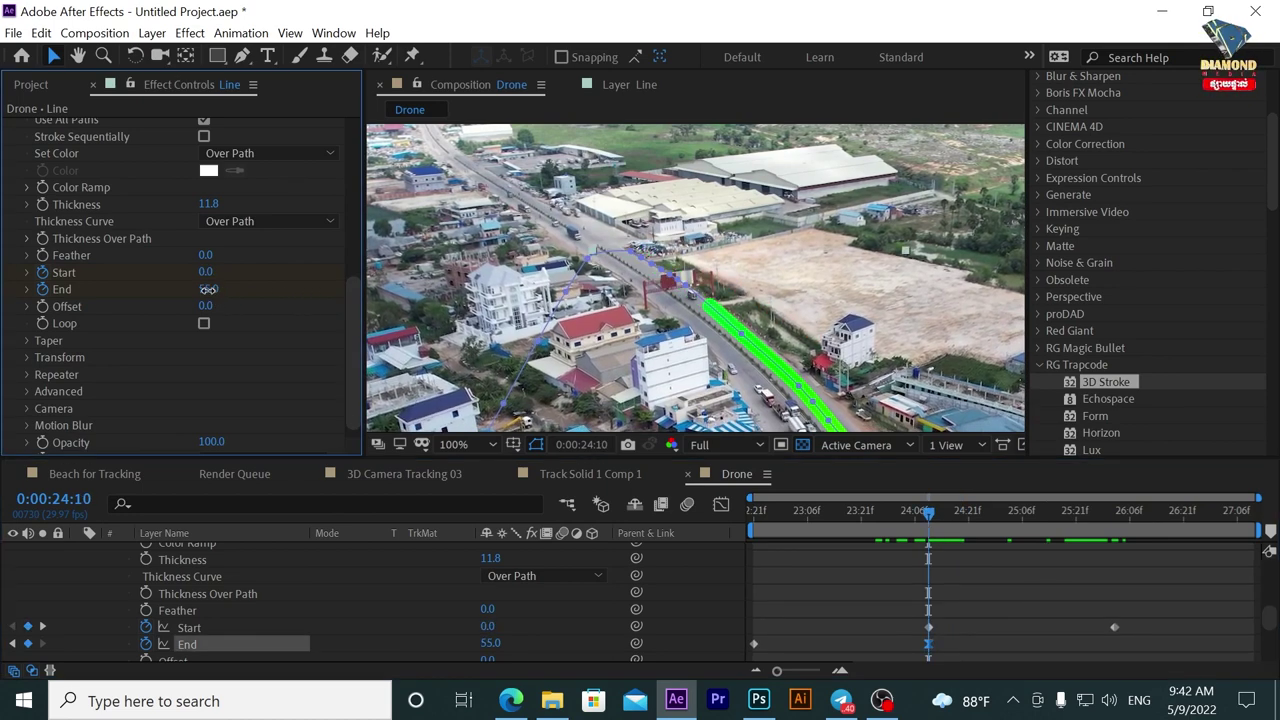
pyautogui.moveTo(933, 537); pyautogui.dragTo(1210, 540)
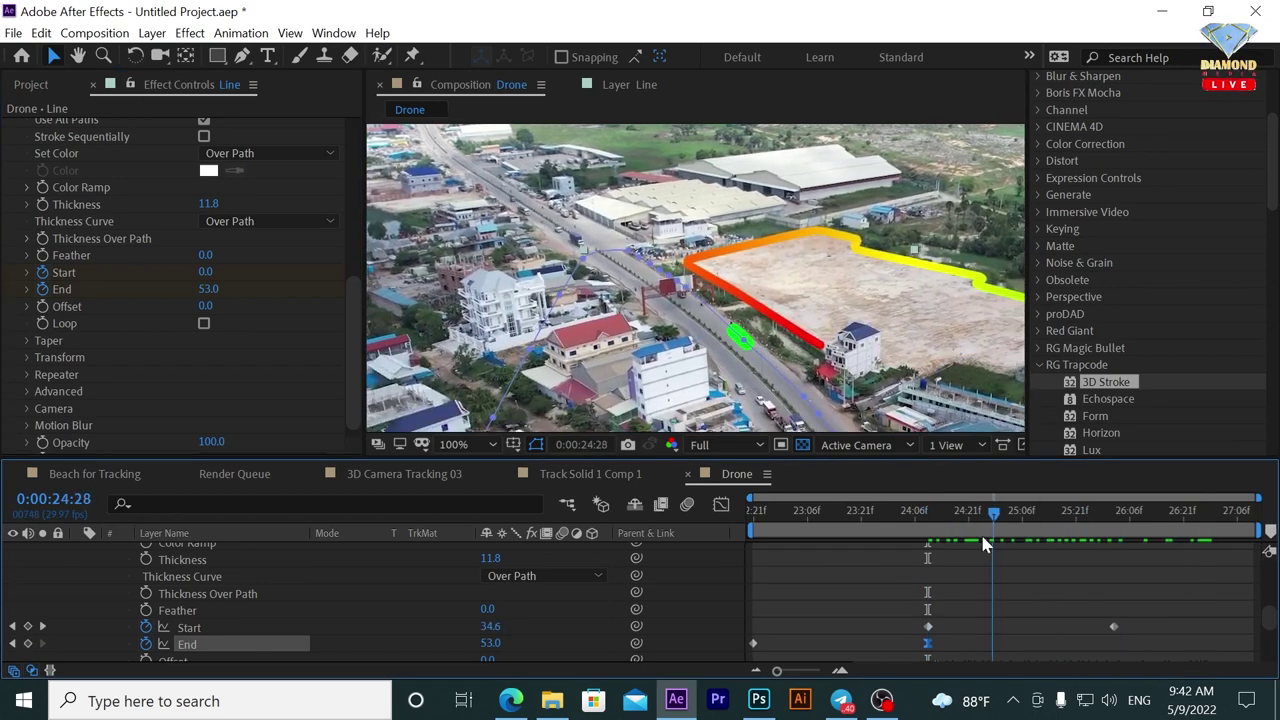
pyautogui.moveTo(1210, 540); pyautogui.dragTo(936, 530)
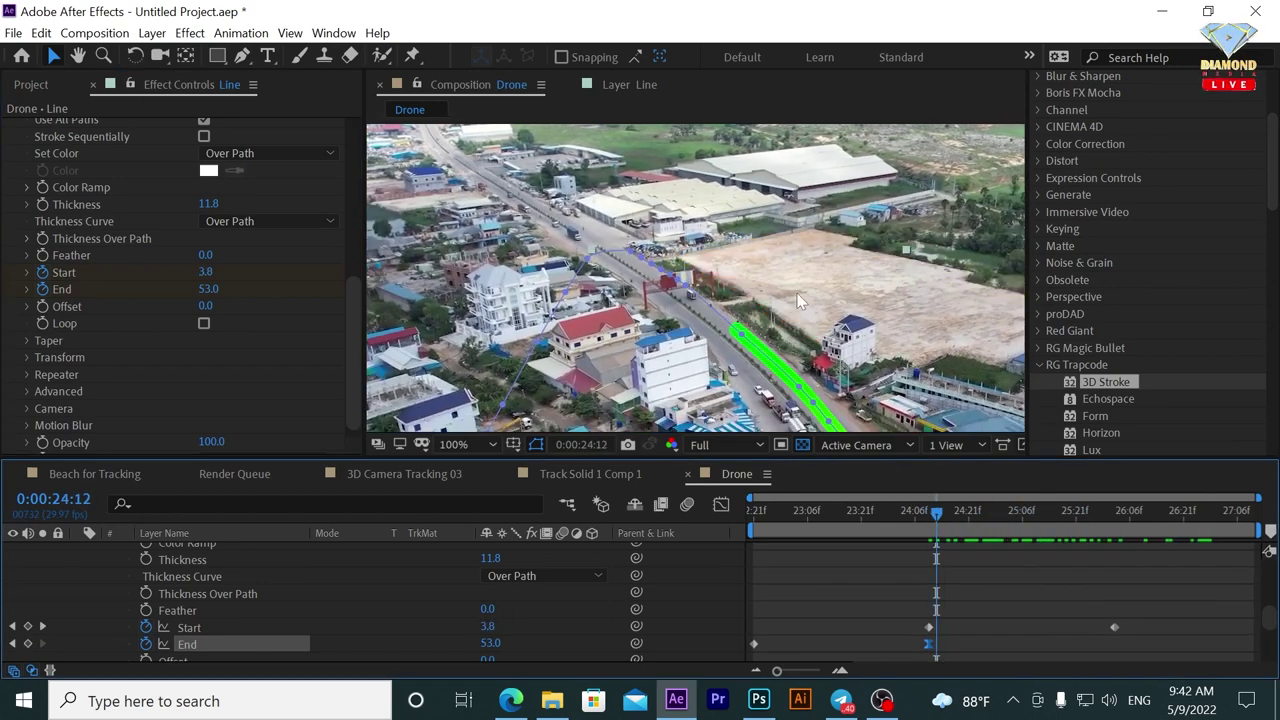
pyautogui.scroll(-4, 798, 300)
pyautogui.scroll(2, 735, 280)
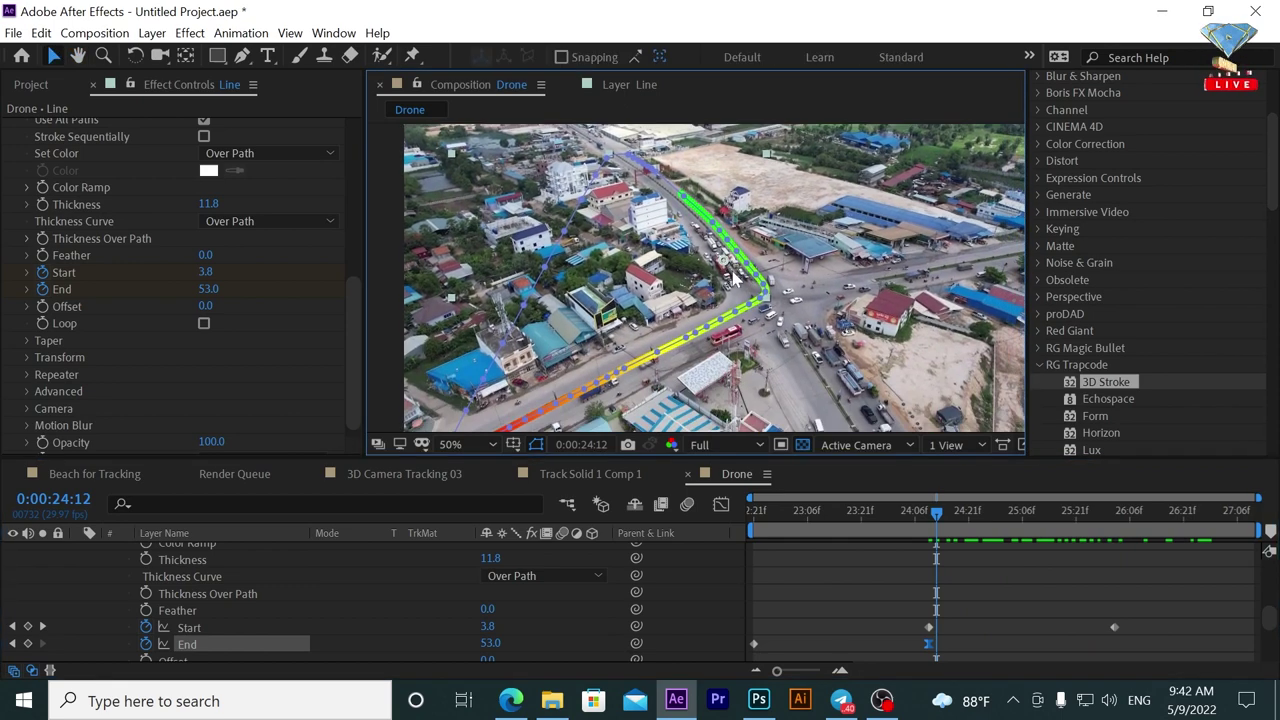
# Turn on Loop for the Line layer's 3D Stroke and preview from 23:09 to 26:13.
pyautogui.click(204, 323)
pyautogui.moveTo(850, 520); pyautogui.dragTo(836, 530)
pyautogui.press('space')
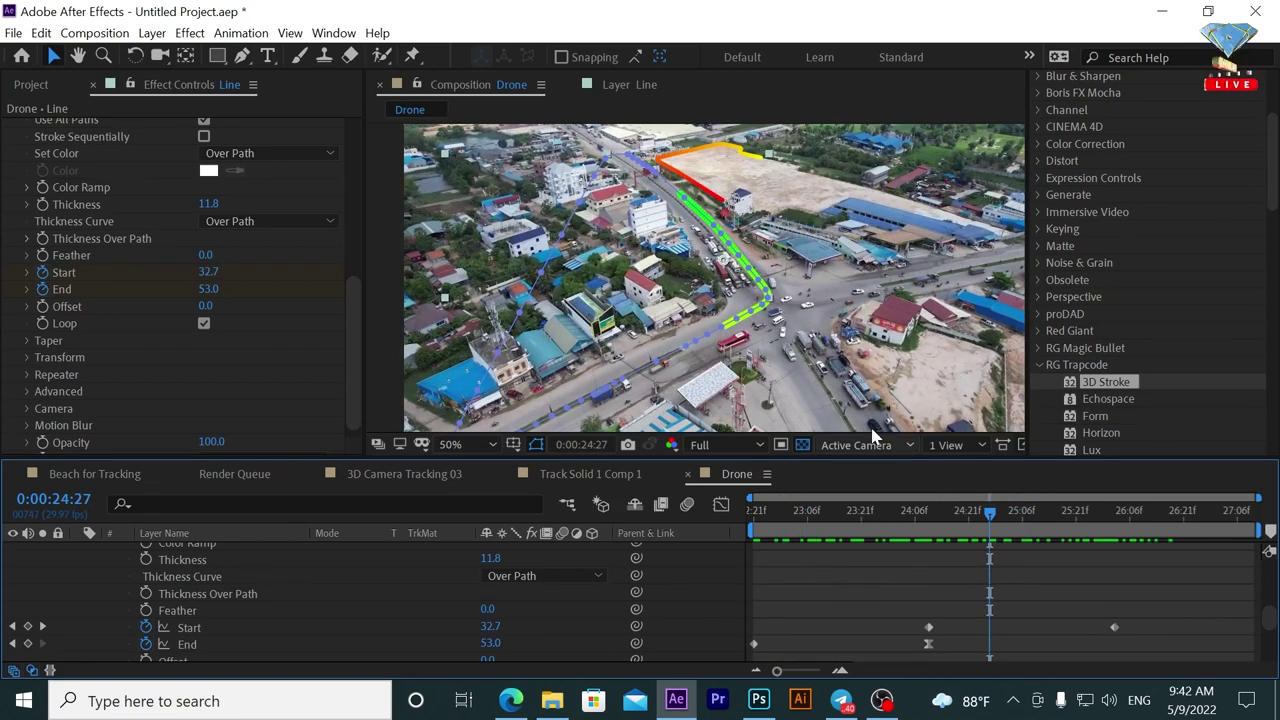
pyautogui.scroll(-2, 860, 427)
pyautogui.press('space')
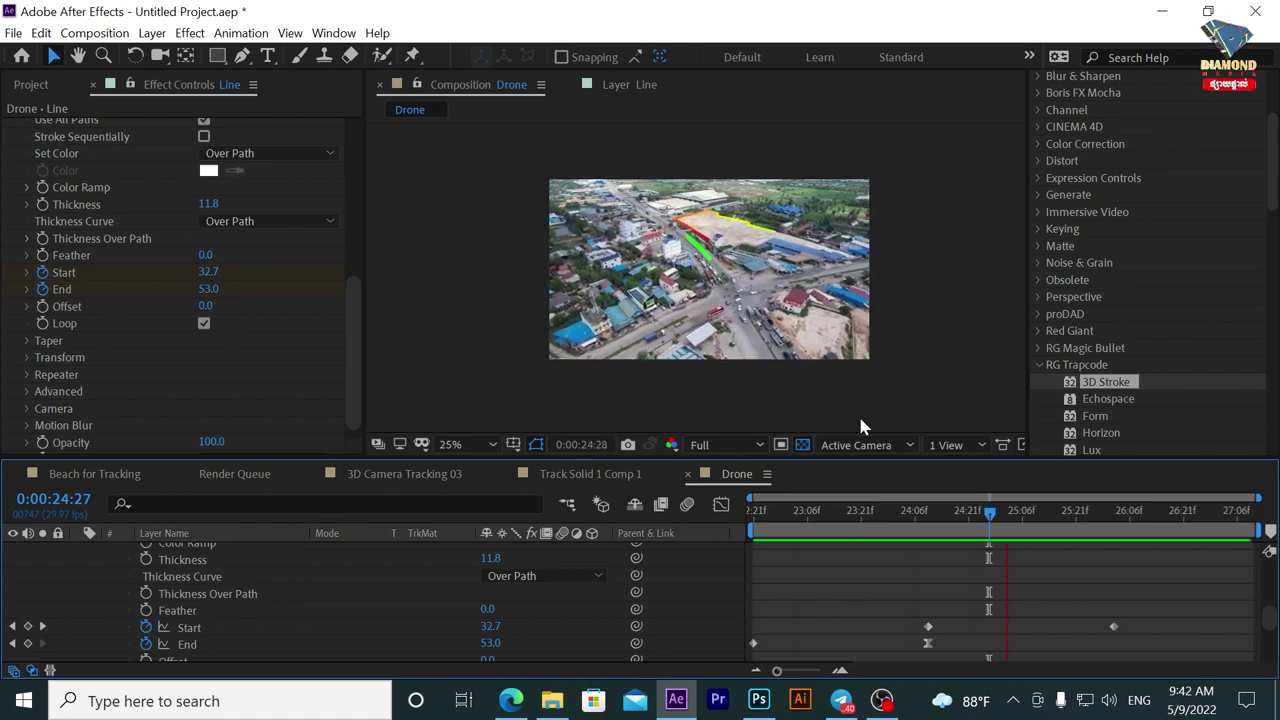
pyautogui.press('space')
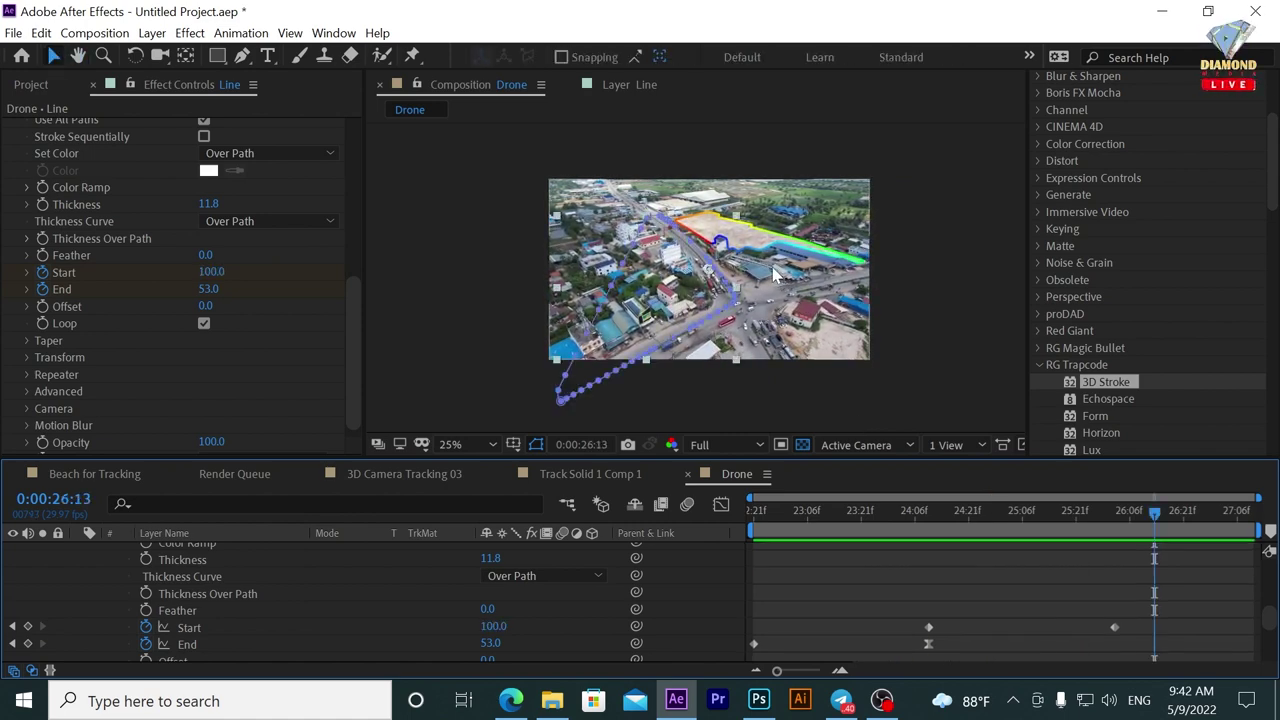
pyautogui.scroll(2, 773, 275)
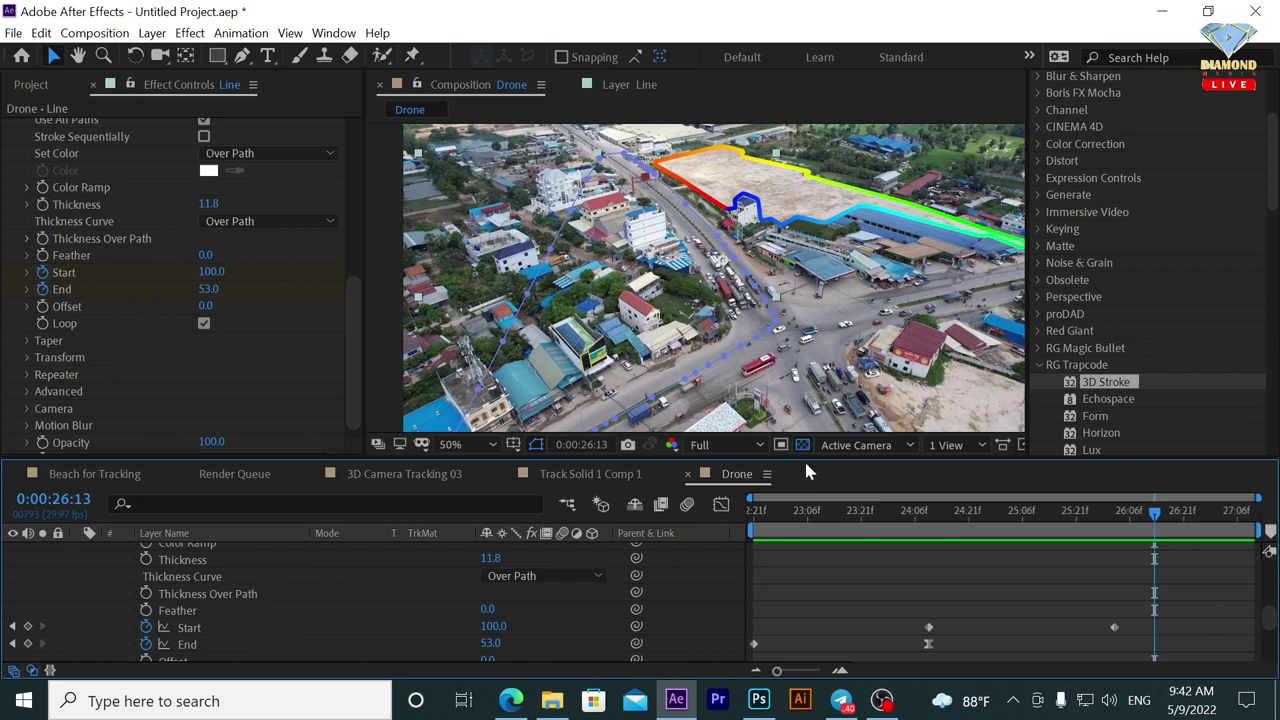
pyautogui.moveTo(806, 458); pyautogui.dragTo(766, 568)
pyautogui.moveTo(808, 313); pyautogui.dragTo(766, 327)
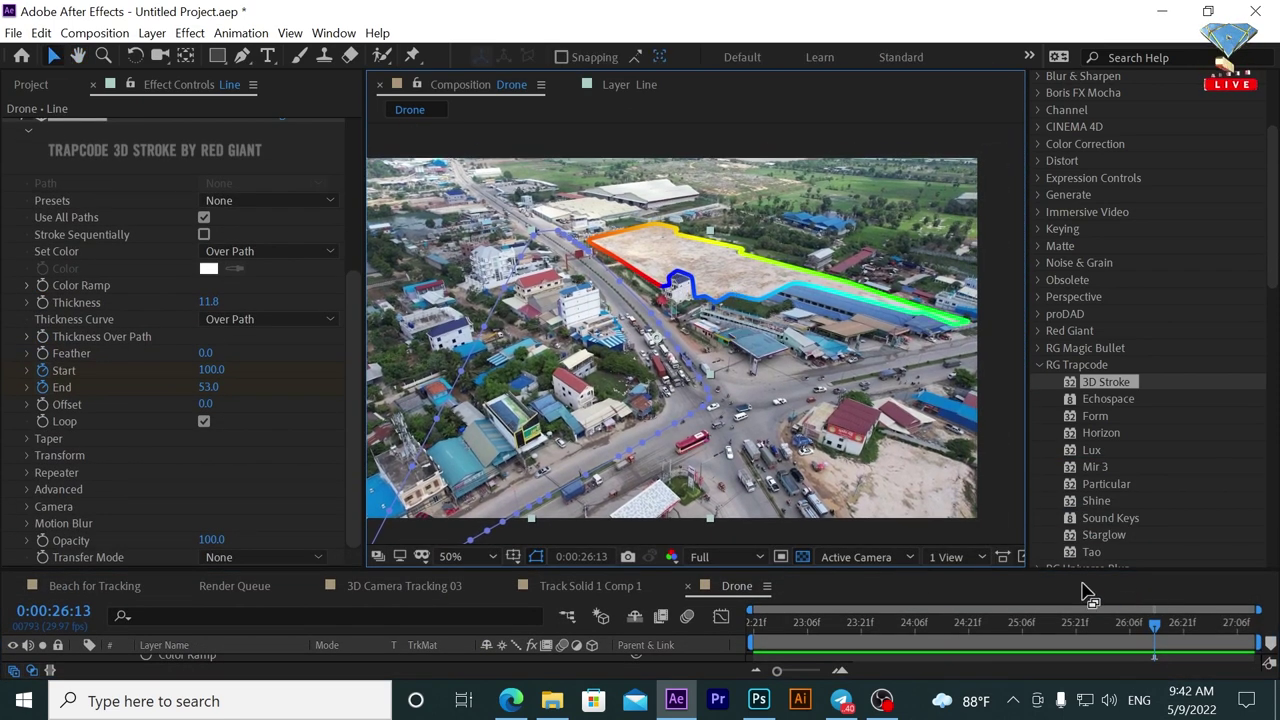
pyautogui.moveTo(1088, 568); pyautogui.dragTo(1060, 468)
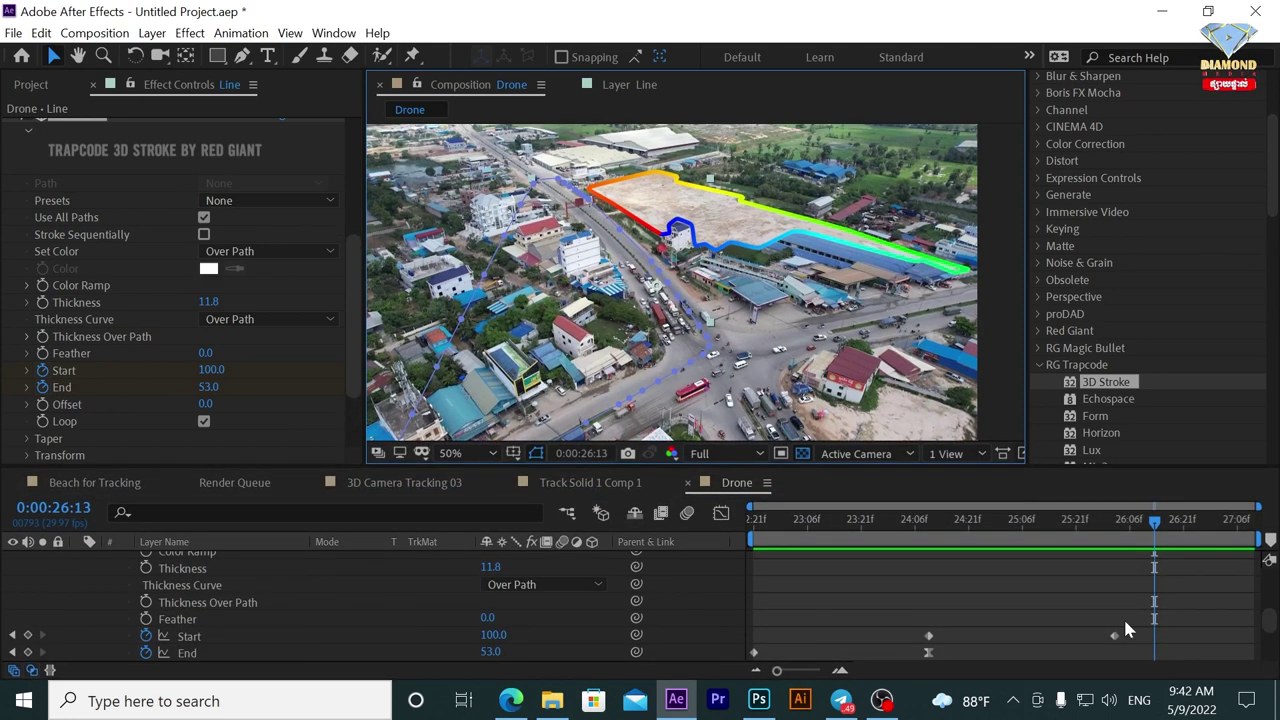
pyautogui.moveTo(1270, 627); pyautogui.dragTo(1269, 580)
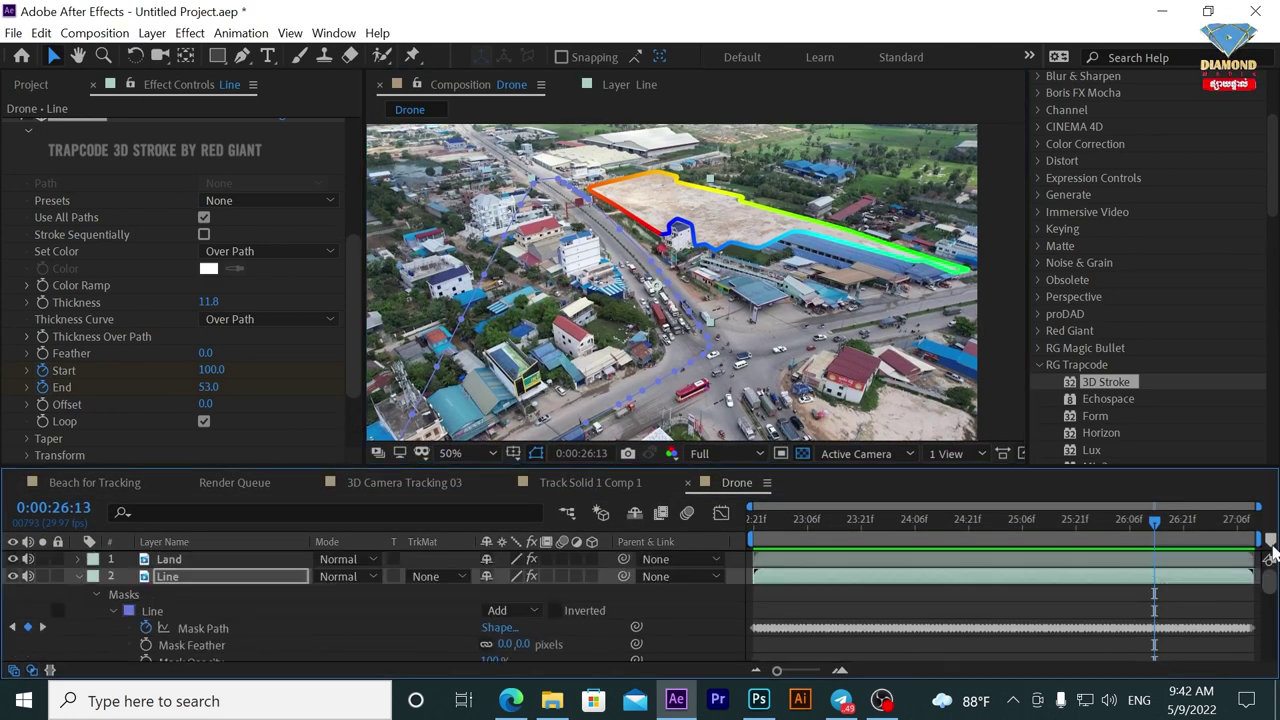
# Apply Starglow to the Land layer and boost the glow along the plot outline.
pyautogui.click(163, 566)
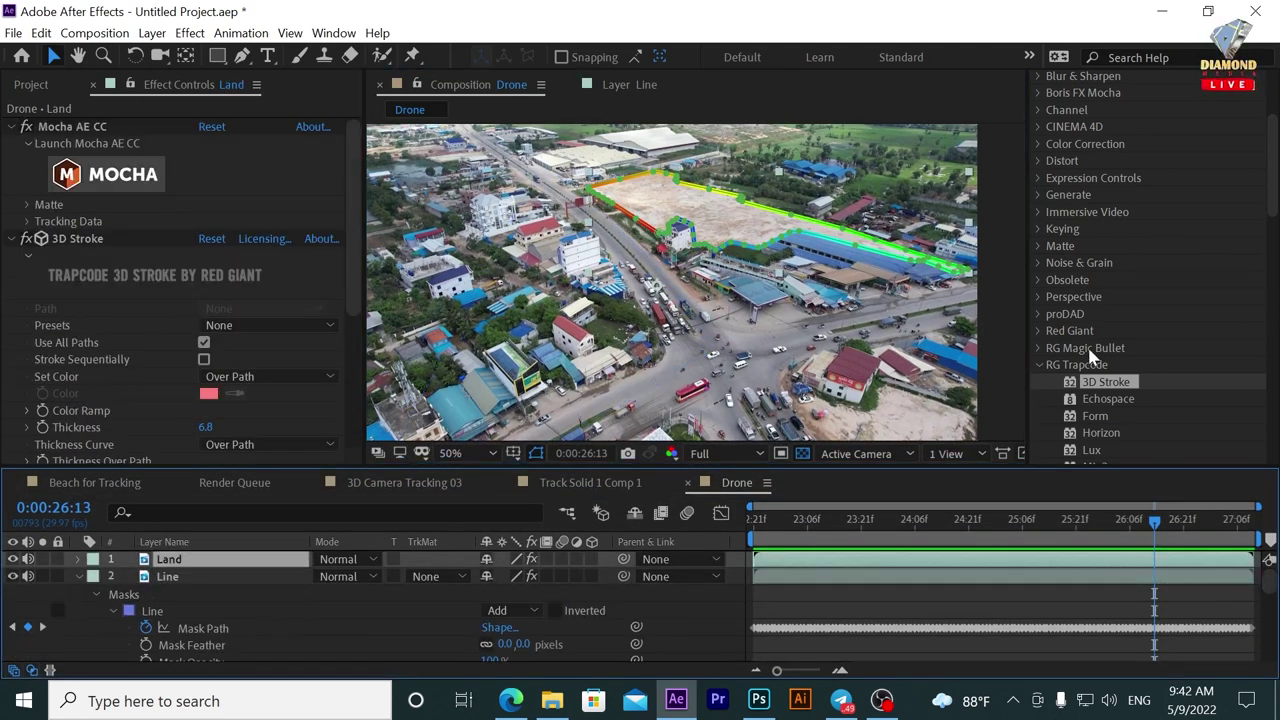
pyautogui.scroll(-2, 1096, 352)
pyautogui.scroll(-1, 1115, 386)
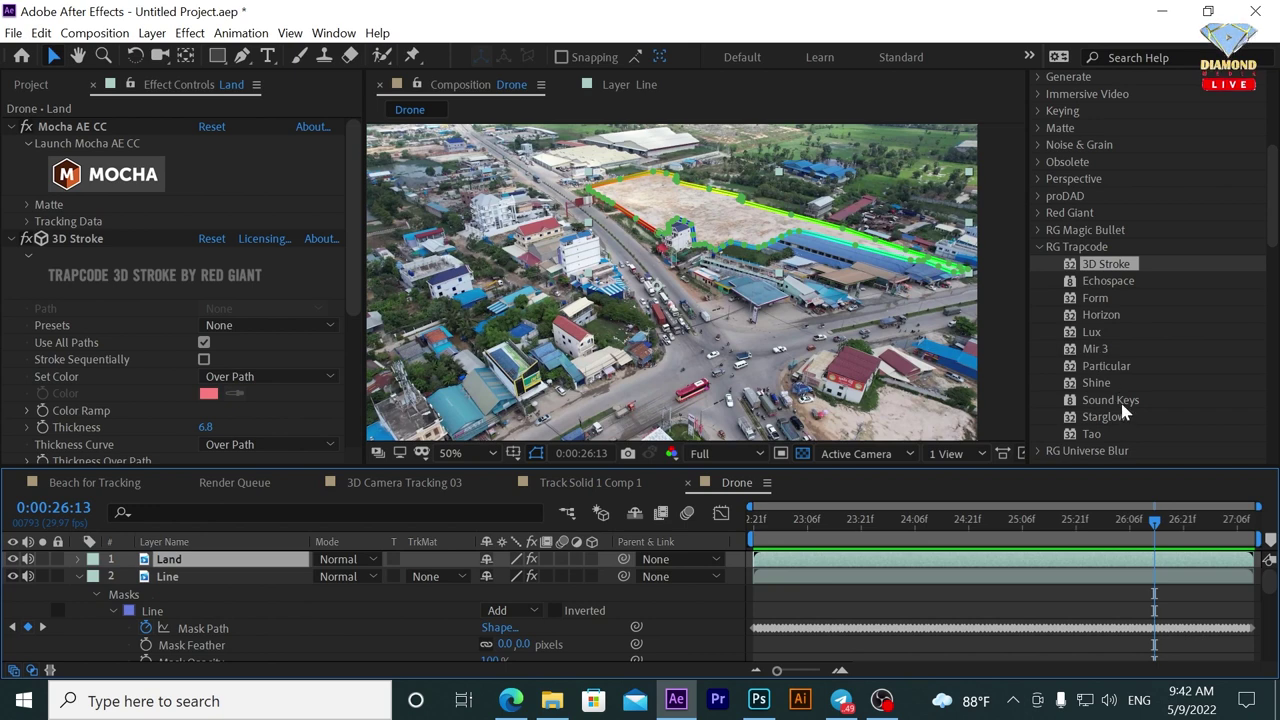
pyautogui.moveTo(1104, 418); pyautogui.dragTo(949, 559)
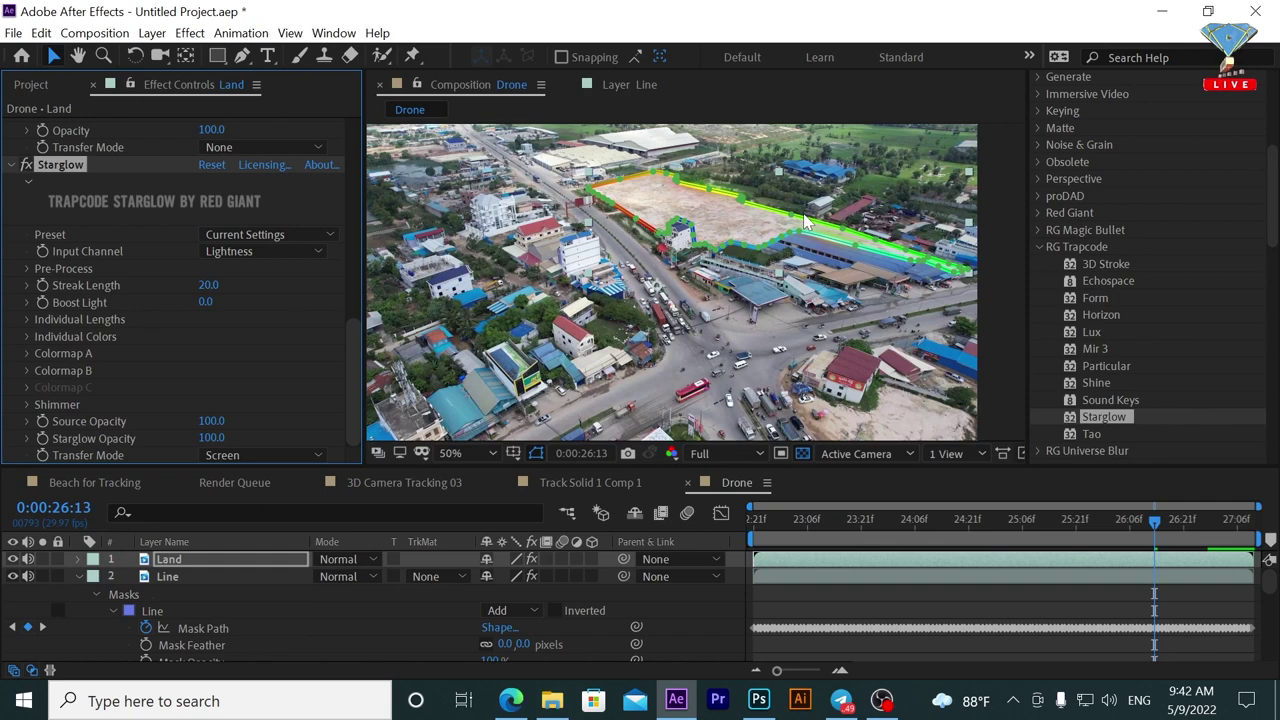
pyautogui.scroll(2, 805, 220)
pyautogui.moveTo(805, 210); pyautogui.dragTo(700, 330)
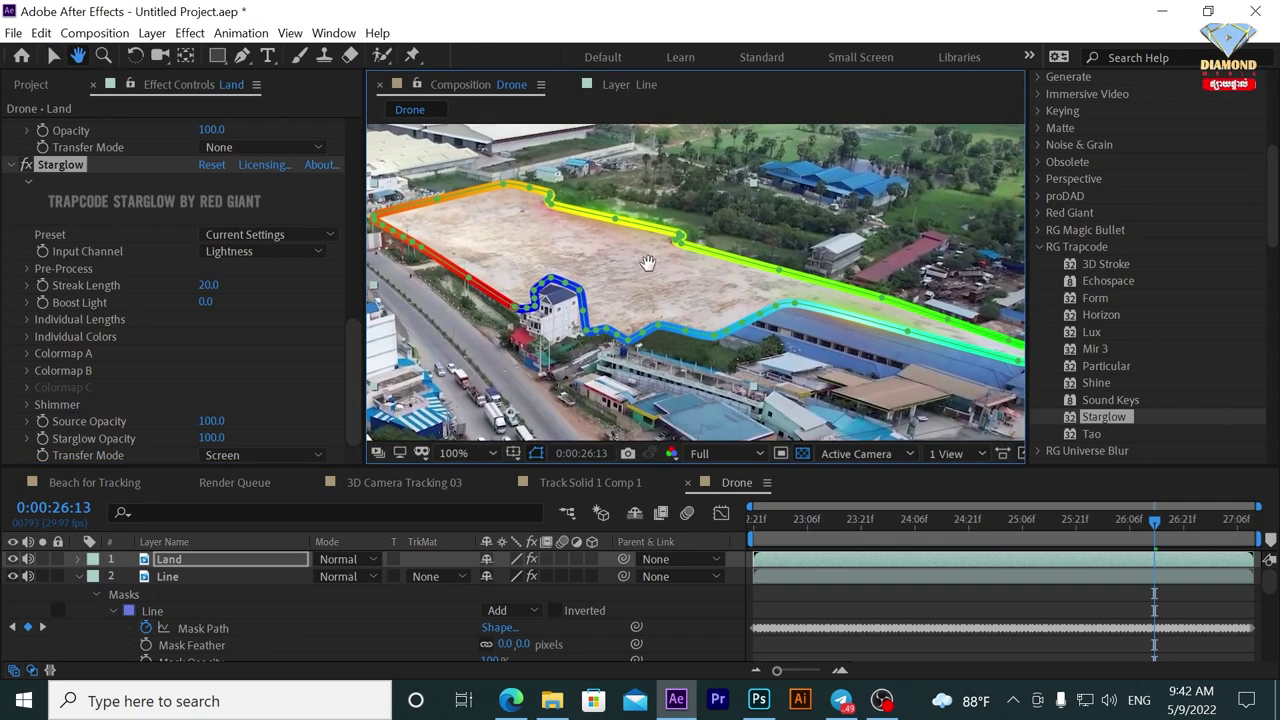
pyautogui.moveTo(205, 300)
pyautogui.mouseDown()
pyautogui.moveTo(259, 301)
pyautogui.moveTo(250, 311)
pyautogui.mouseUp()
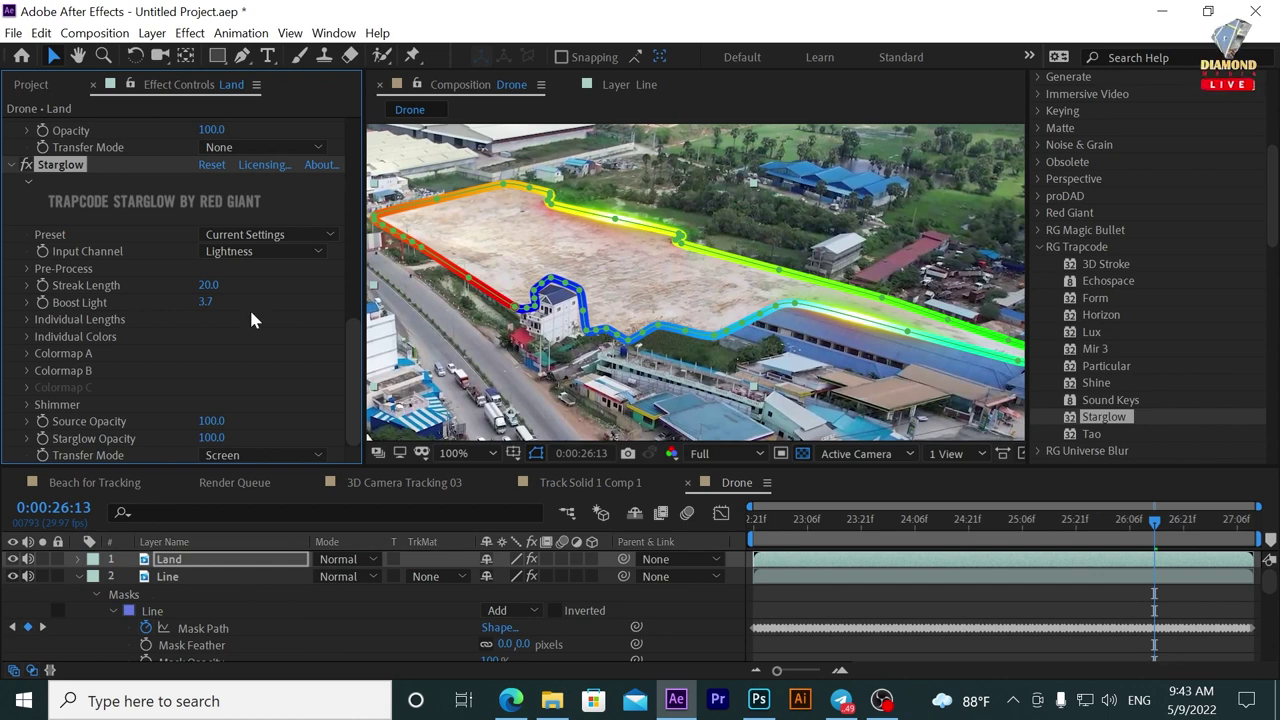
# Preview the glow at 24:21 with layers deselected, then open the Motion Tracking media folder.
pyautogui.press('space')
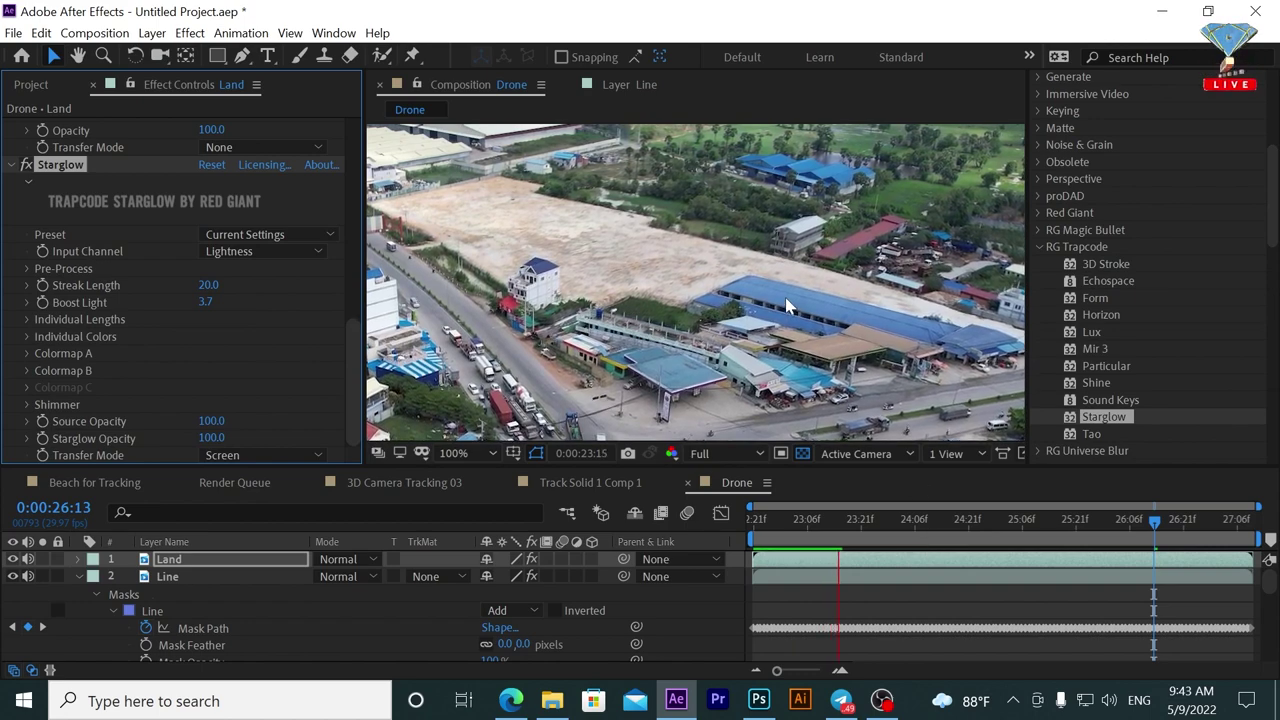
pyautogui.scroll(-2, 787, 300)
pyautogui.moveTo(895, 520); pyautogui.dragTo(1000, 521)
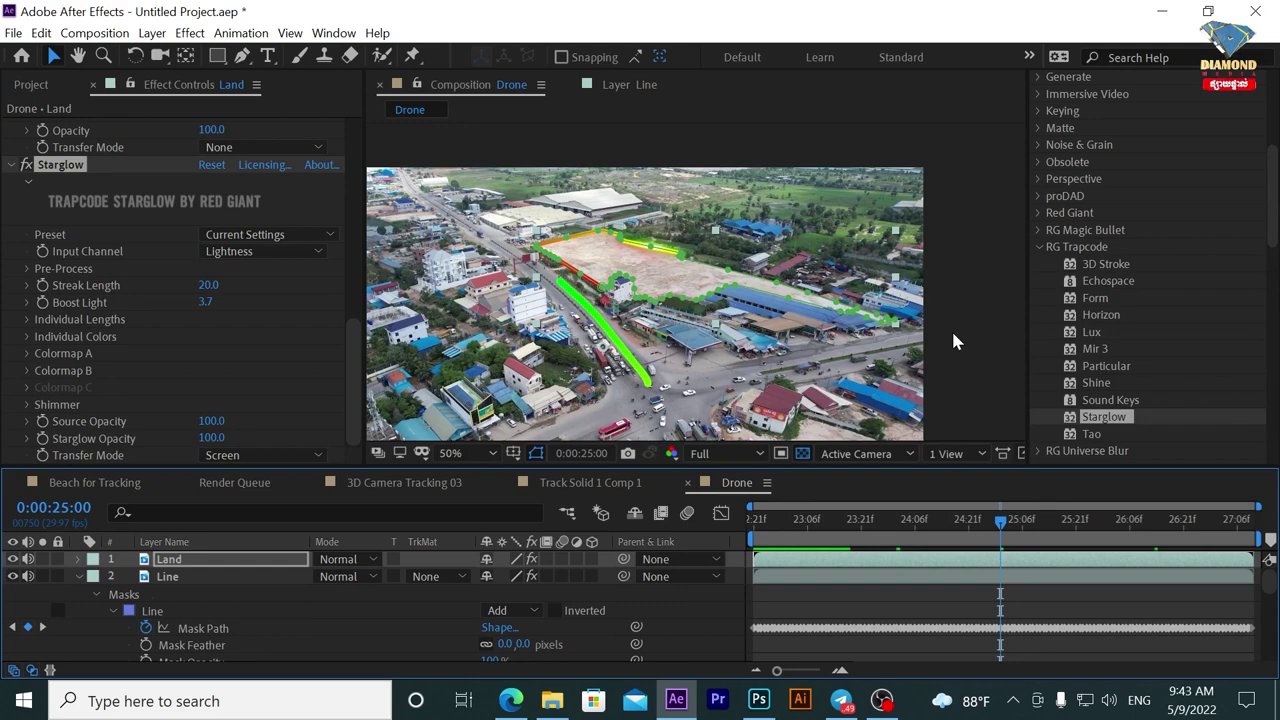
pyautogui.click(953, 338)
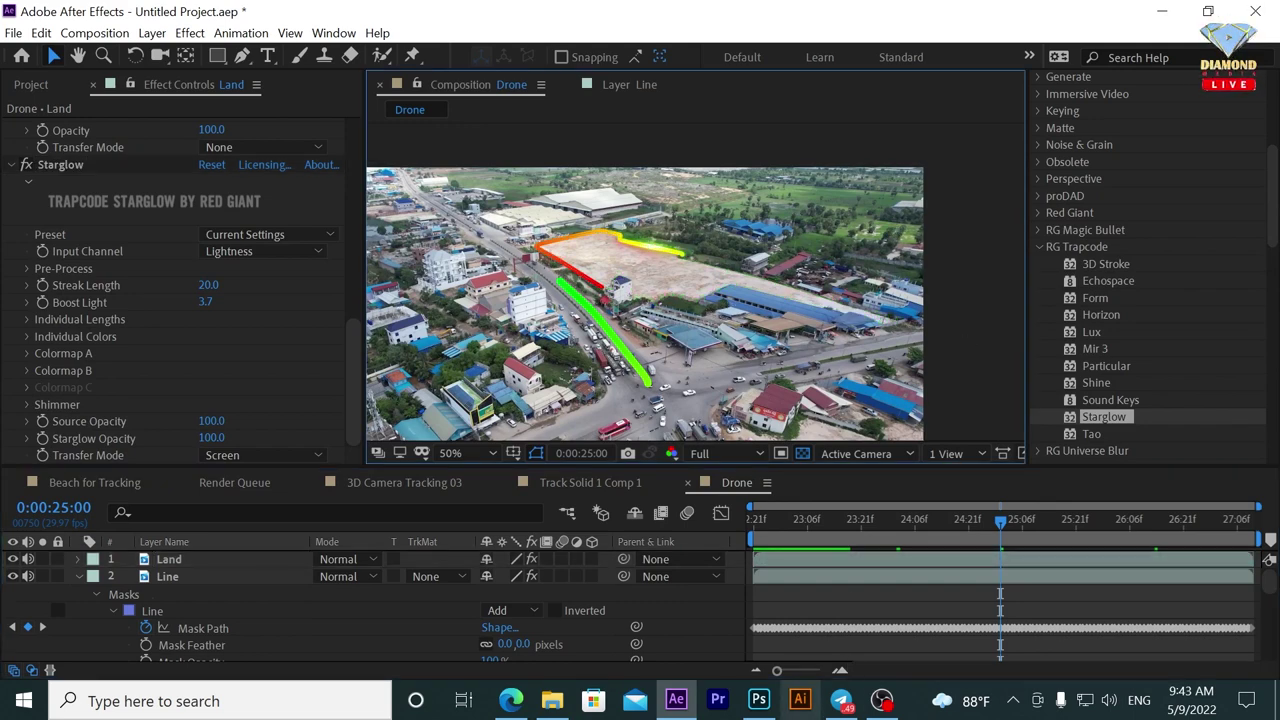
pyautogui.scroll(-2, 654, 324)
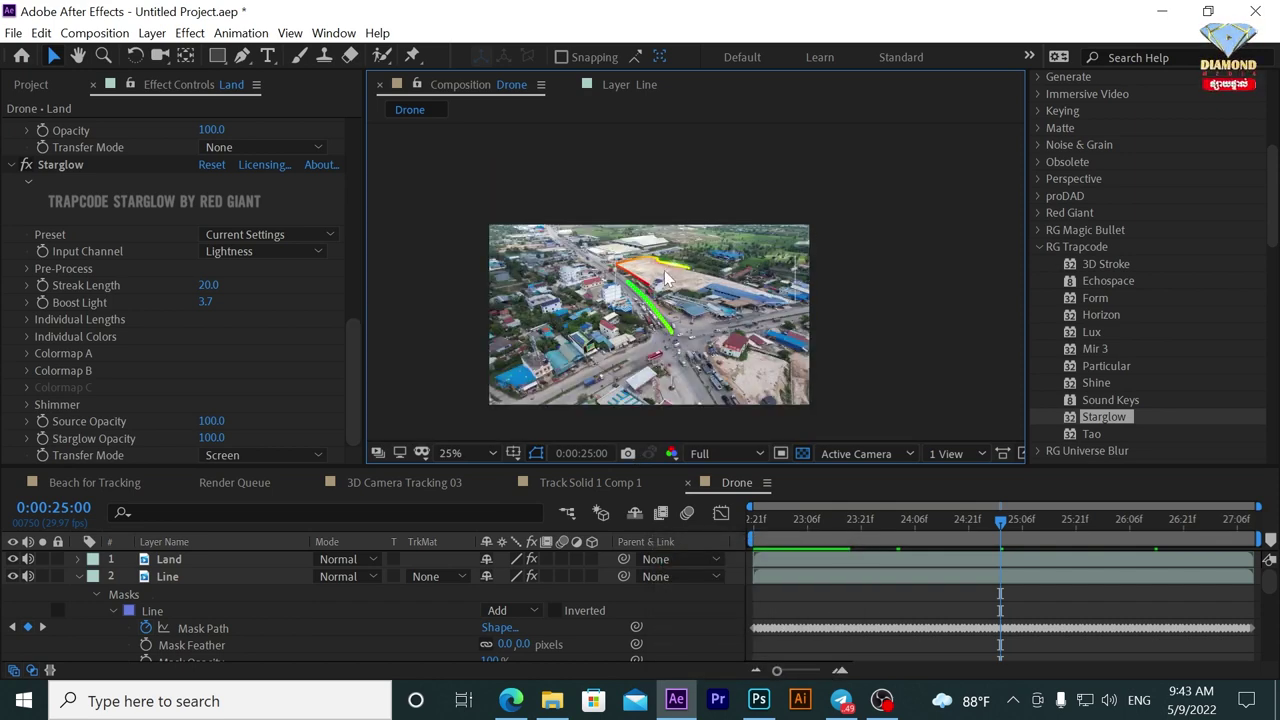
pyautogui.click(552, 700)
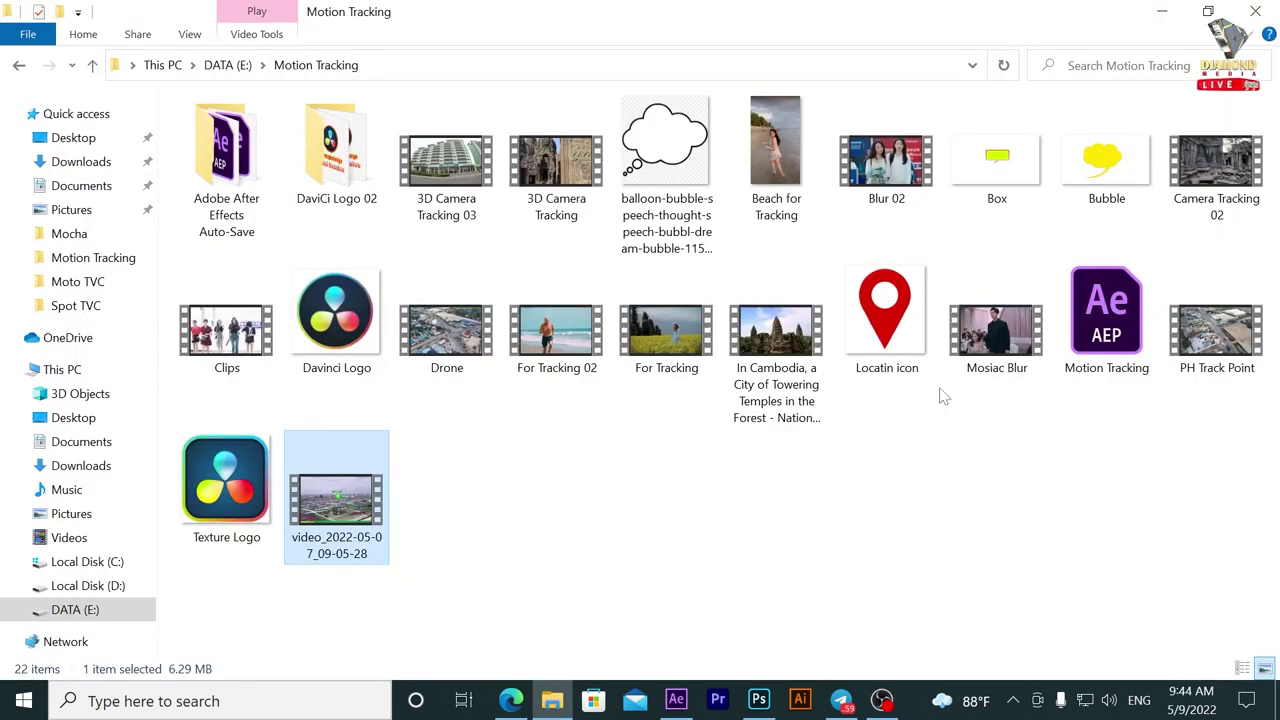
# Drag the Locatin icon image from DATA (E:) > Motion Tracking toward After Effects and open its Import File dialog.
pyautogui.moveTo(885, 300)
pyautogui.mouseDown()
pyautogui.moveTo(660, 676)
pyautogui.moveTo(30, 90)
pyautogui.mouseUp()
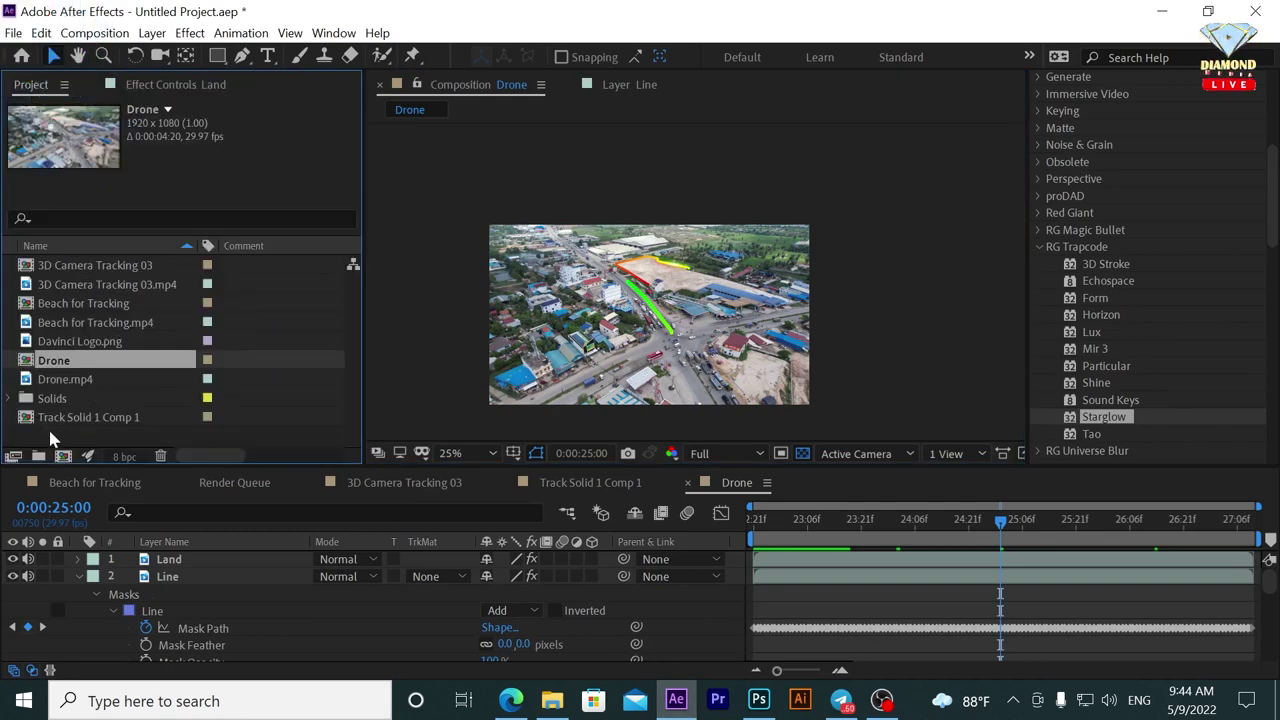
pyautogui.doubleClick(44, 447)
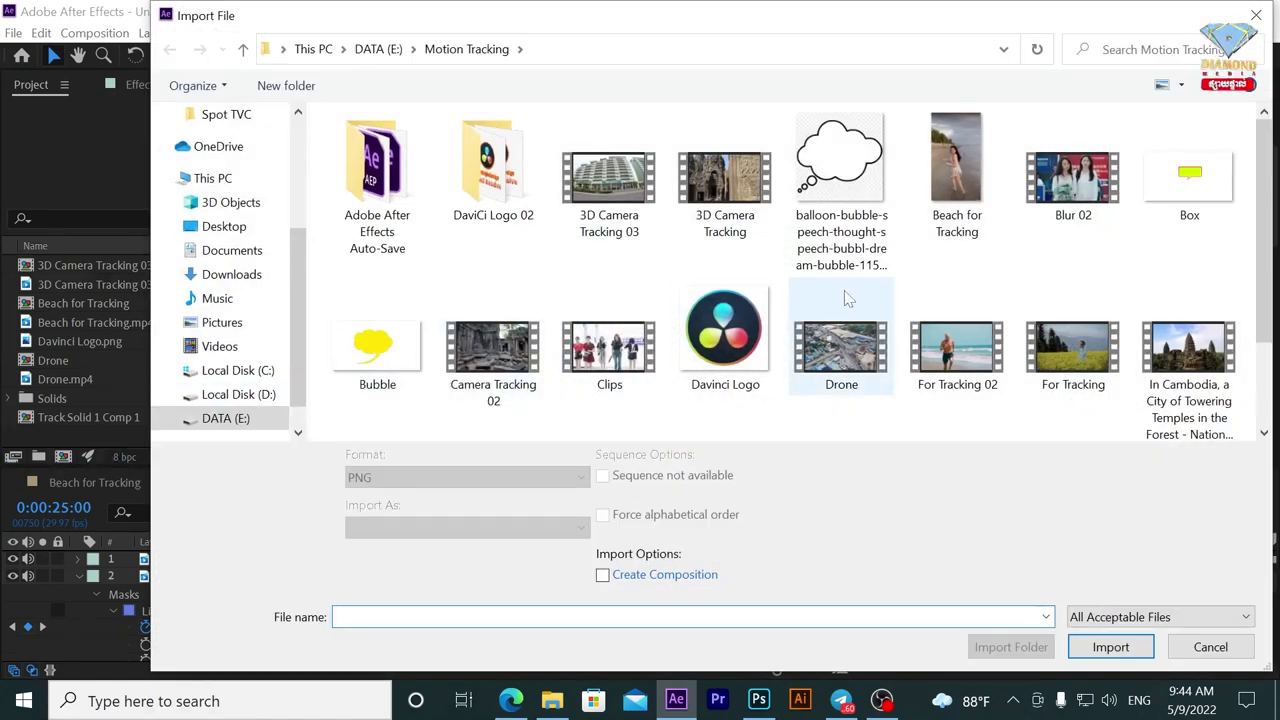
# Import Locatin icon.png and place it alone in a new 1920×1080 comp named icon over black.
pyautogui.scroll(-1, 845, 297)
pyautogui.doubleClick(385, 362)
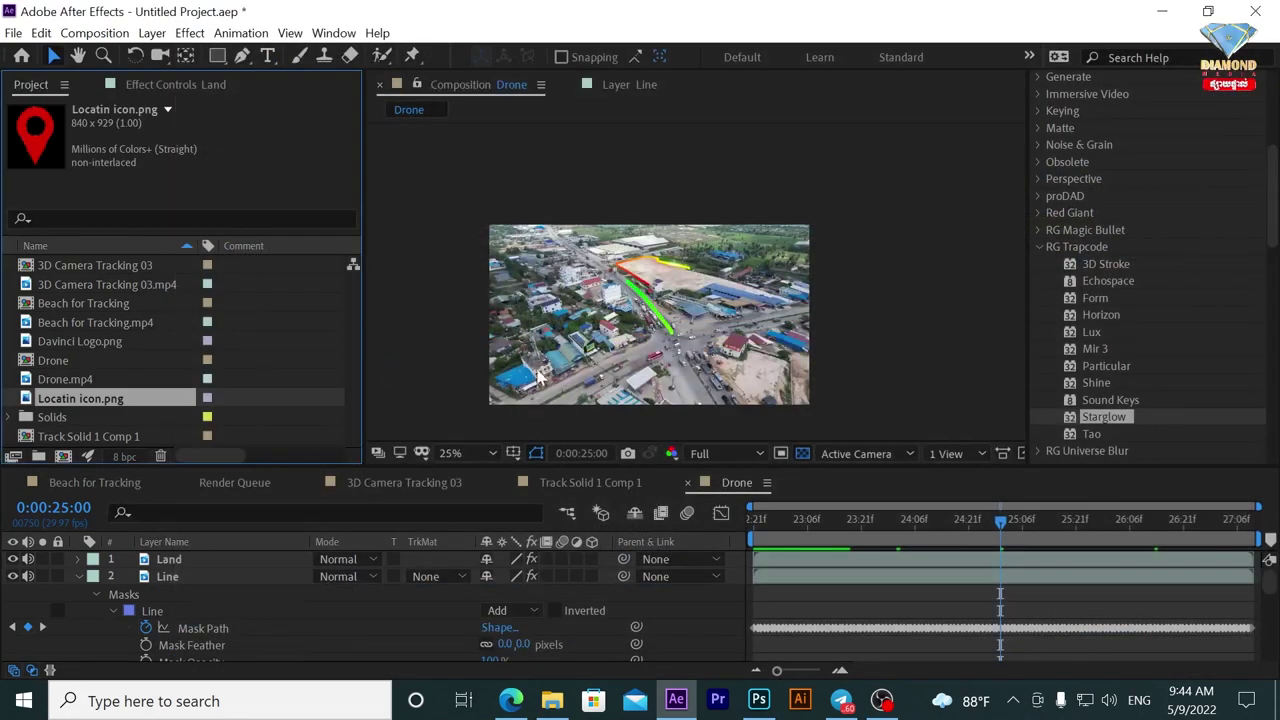
pyautogui.click(94, 33)
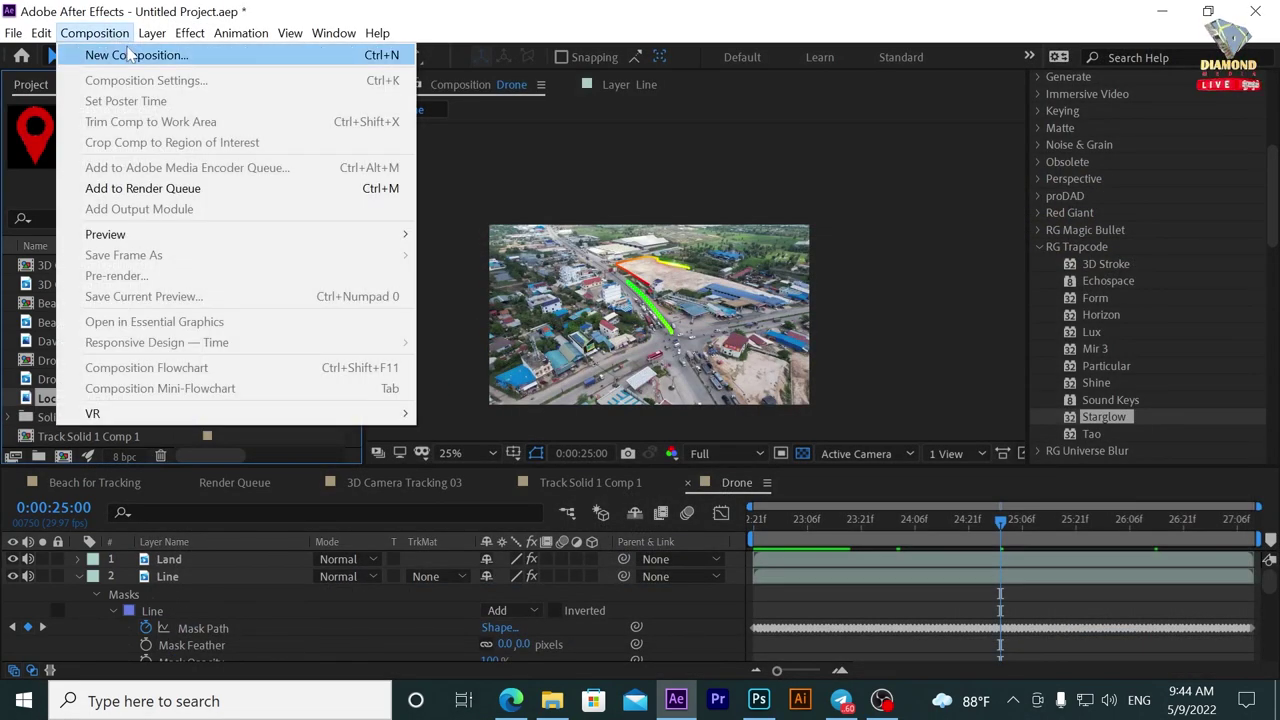
pyautogui.click(110, 54)
pyautogui.press('BackSpace')
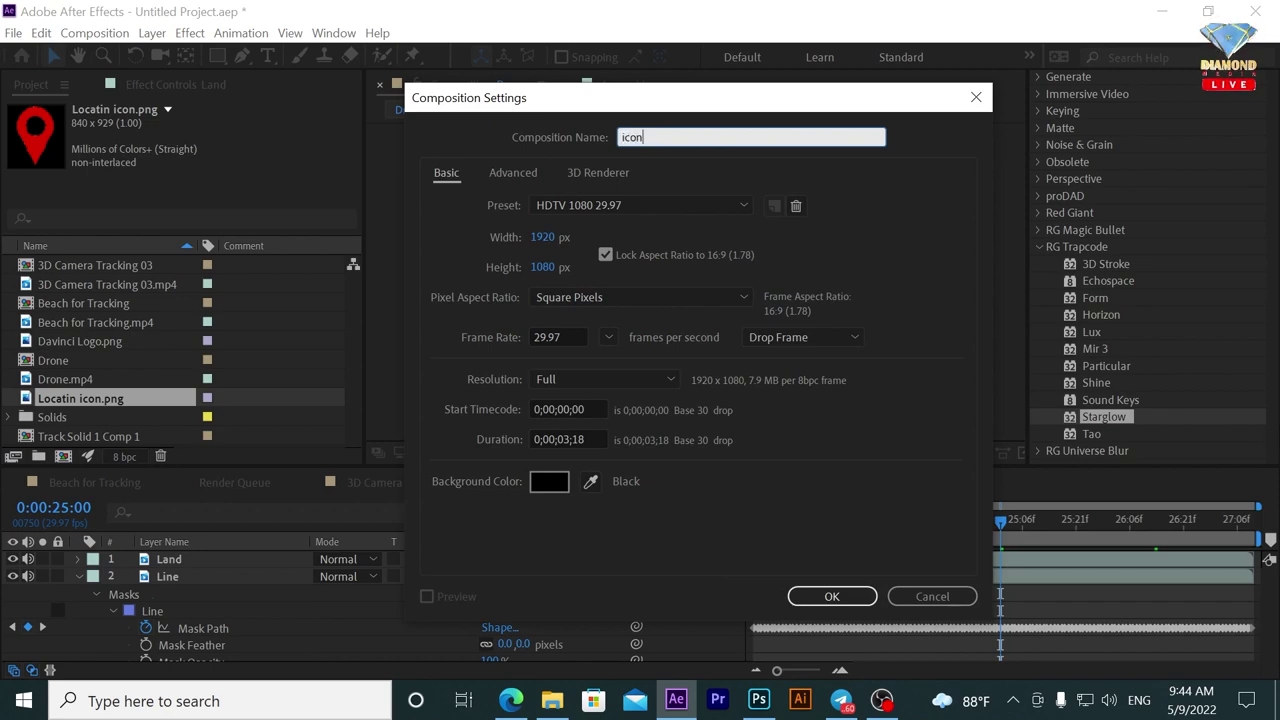
pyautogui.press('Return')
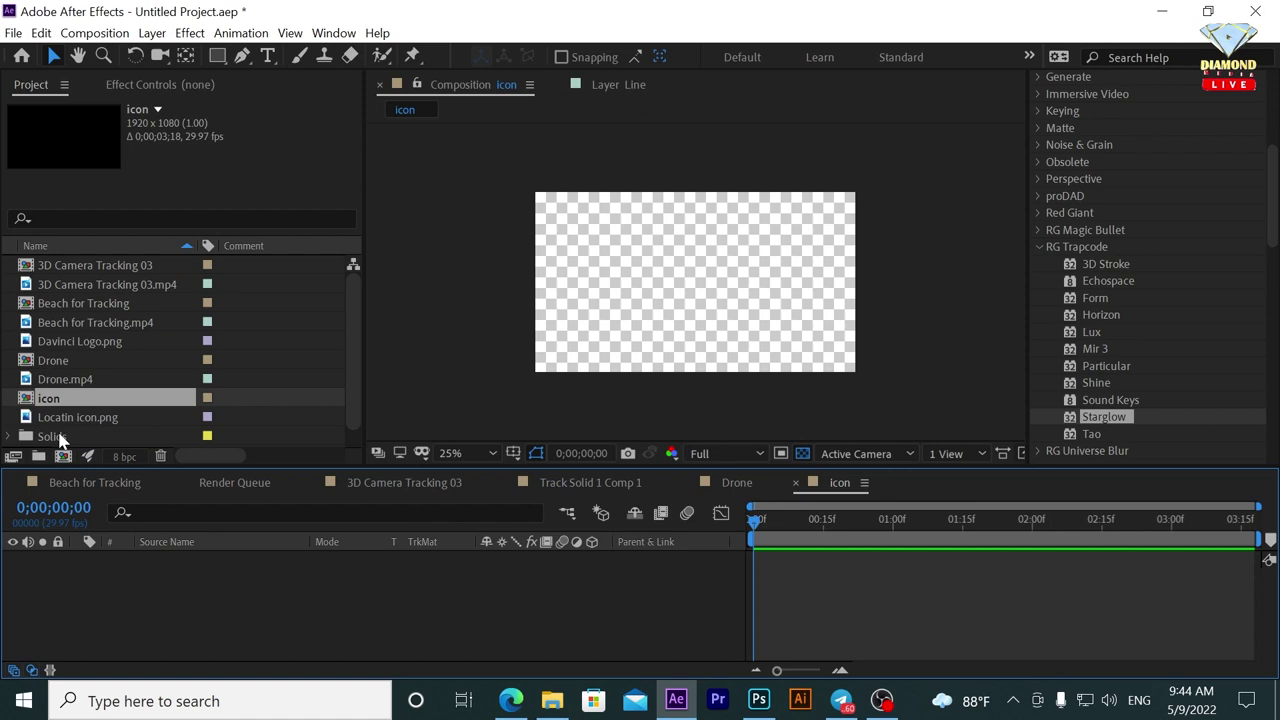
pyautogui.moveTo(62, 418); pyautogui.dragTo(170, 575)
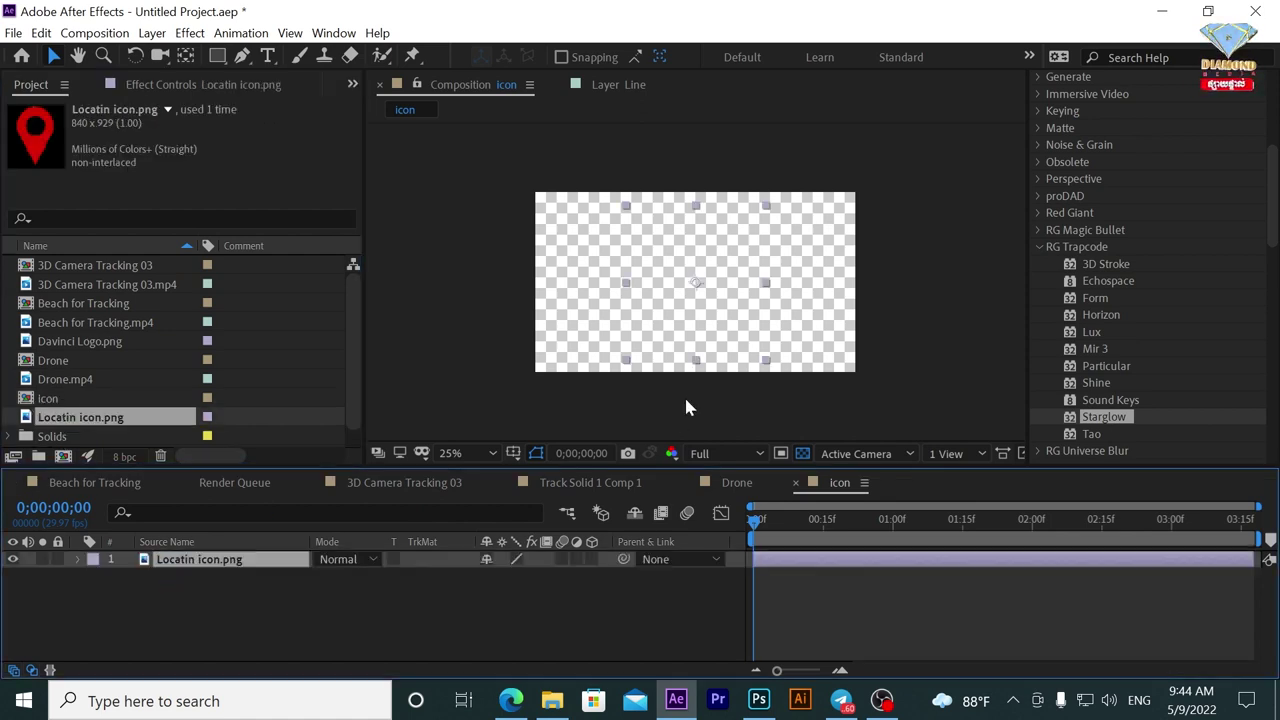
pyautogui.click(801, 453)
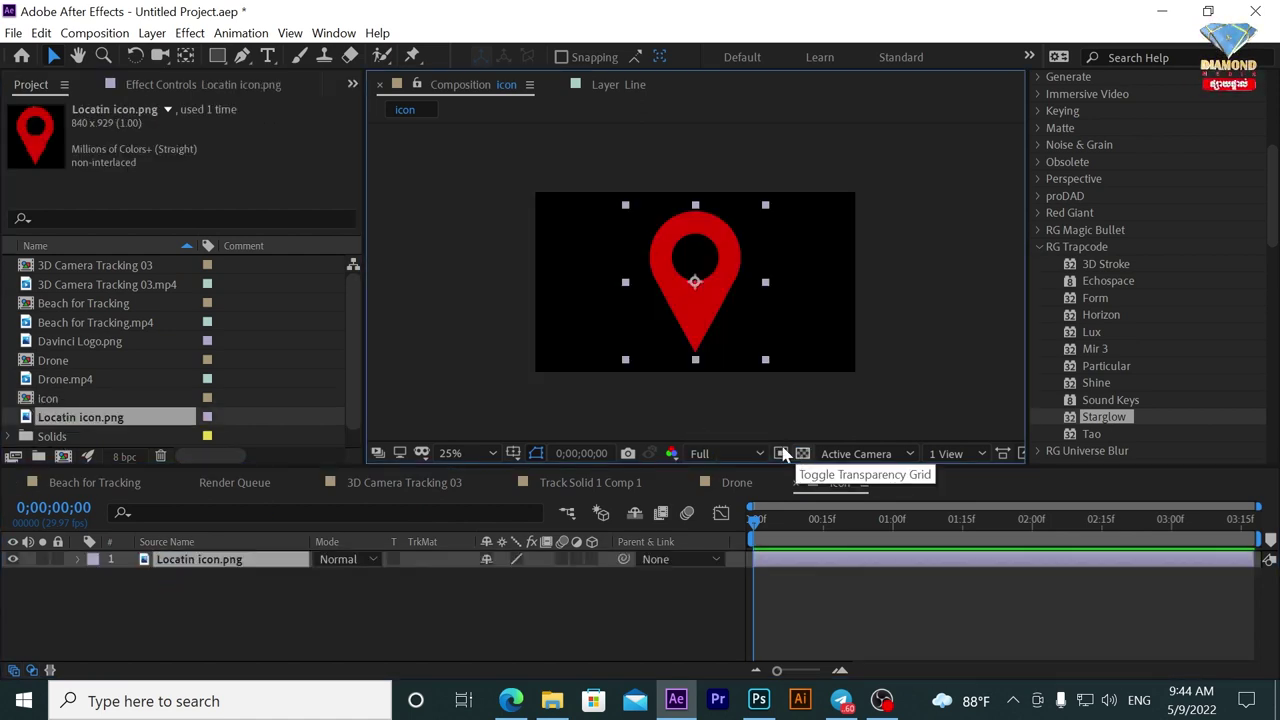
# Scale the pin layer down to 57%.
pyautogui.click(77, 560)
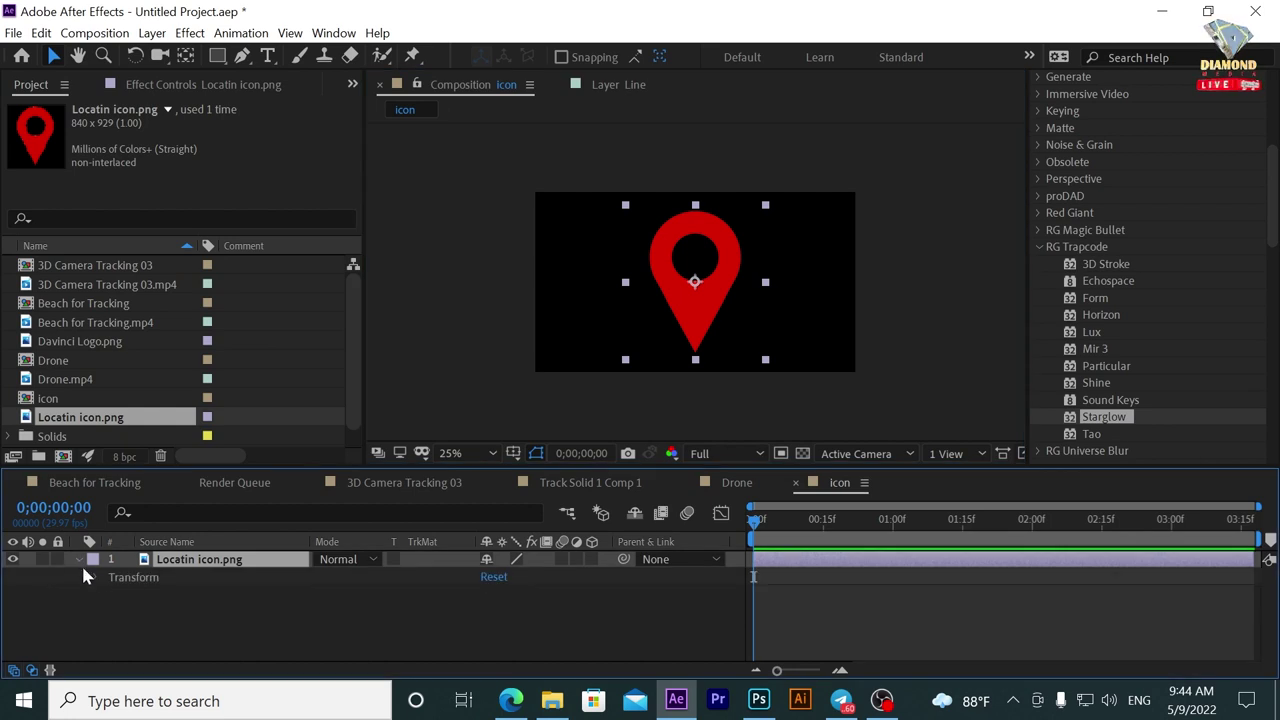
pyautogui.click(97, 578)
pyautogui.moveTo(507, 617); pyautogui.dragTo(480, 632)
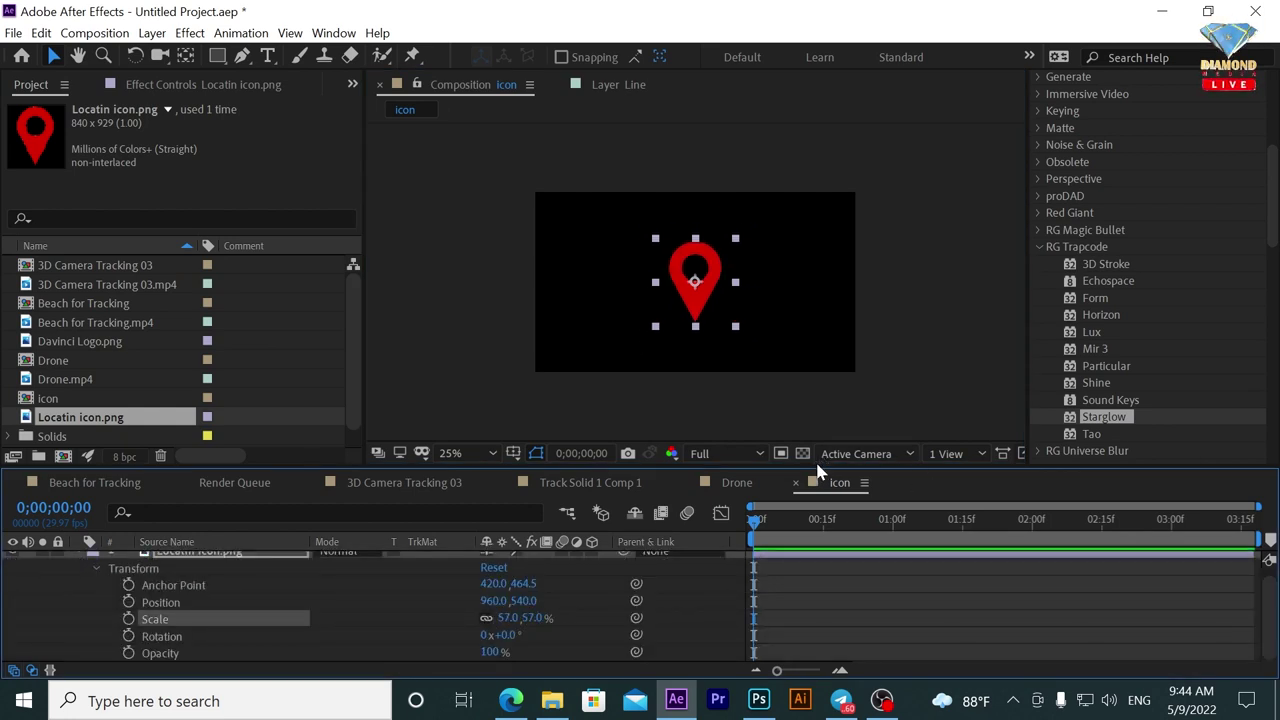
pyautogui.moveTo(817, 468); pyautogui.dragTo(817, 378)
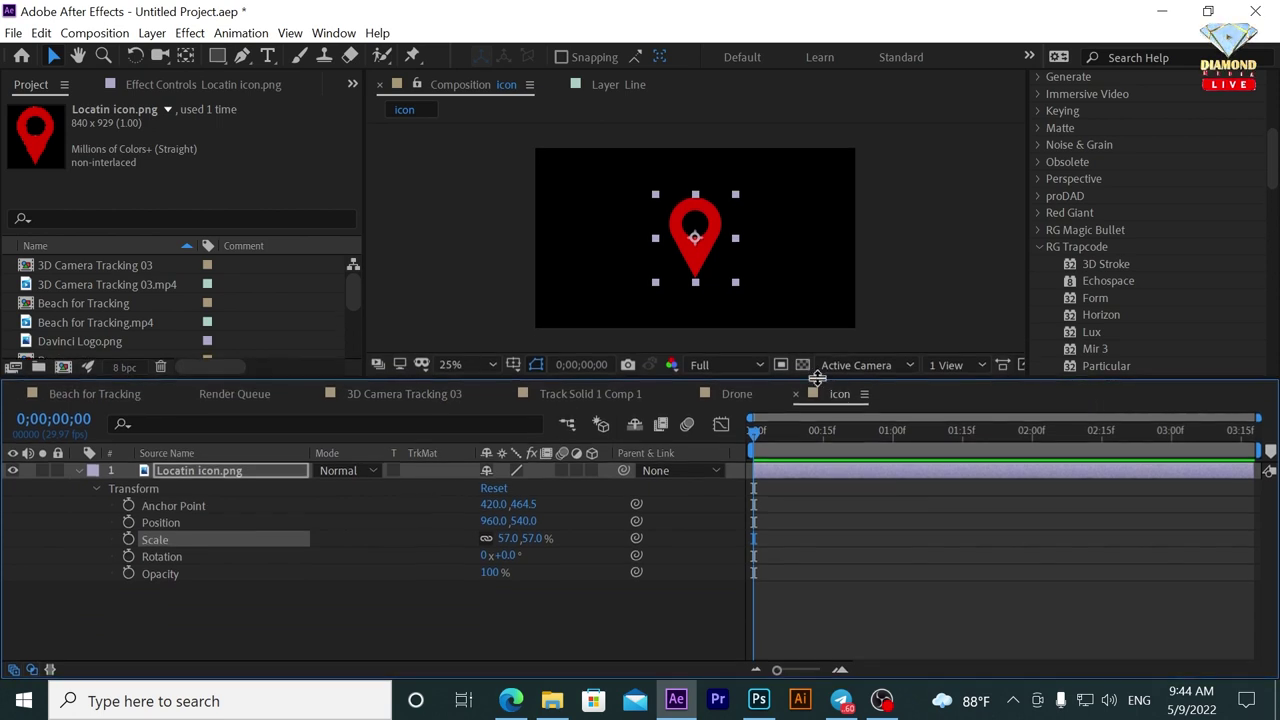
# Move the pin's anchor point down to its bottom tip.
pyautogui.click(185, 55)
pyautogui.scroll(1, 723, 200)
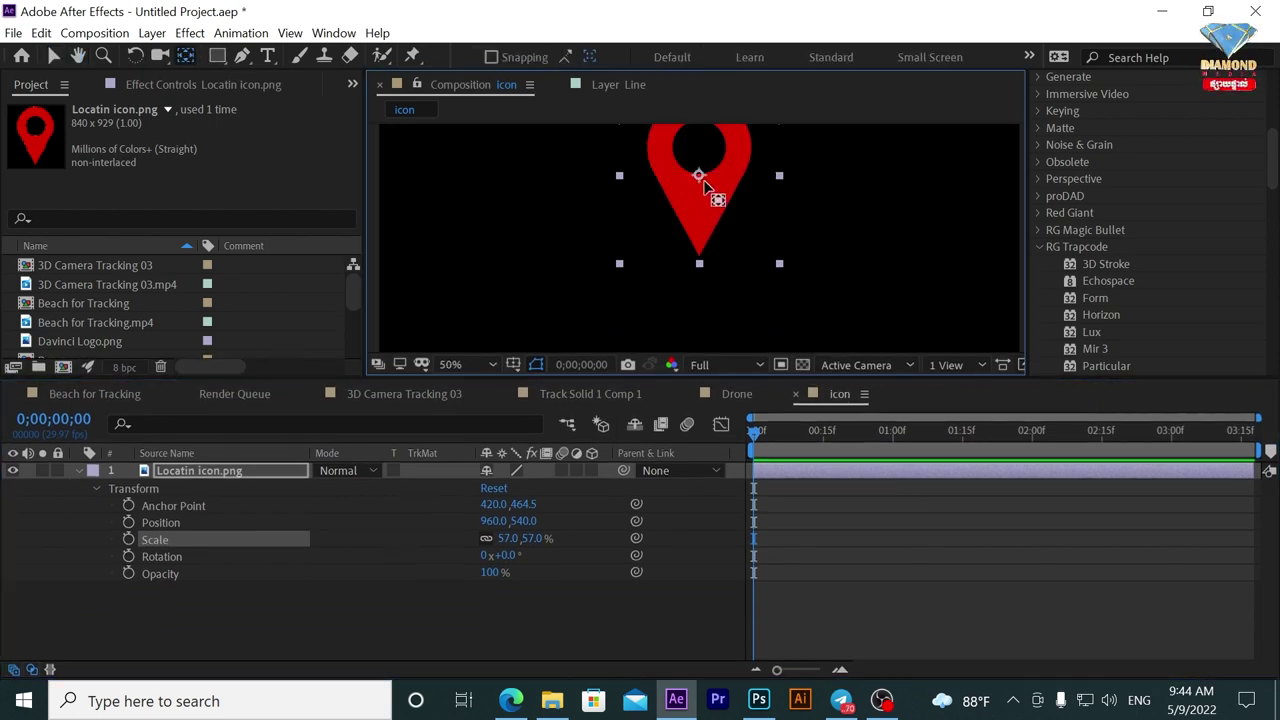
pyautogui.moveTo(699, 175); pyautogui.dragTo(697, 260)
# Add a Scale keyframe at frame 0;00;00;05.
pyautogui.click(716, 611)
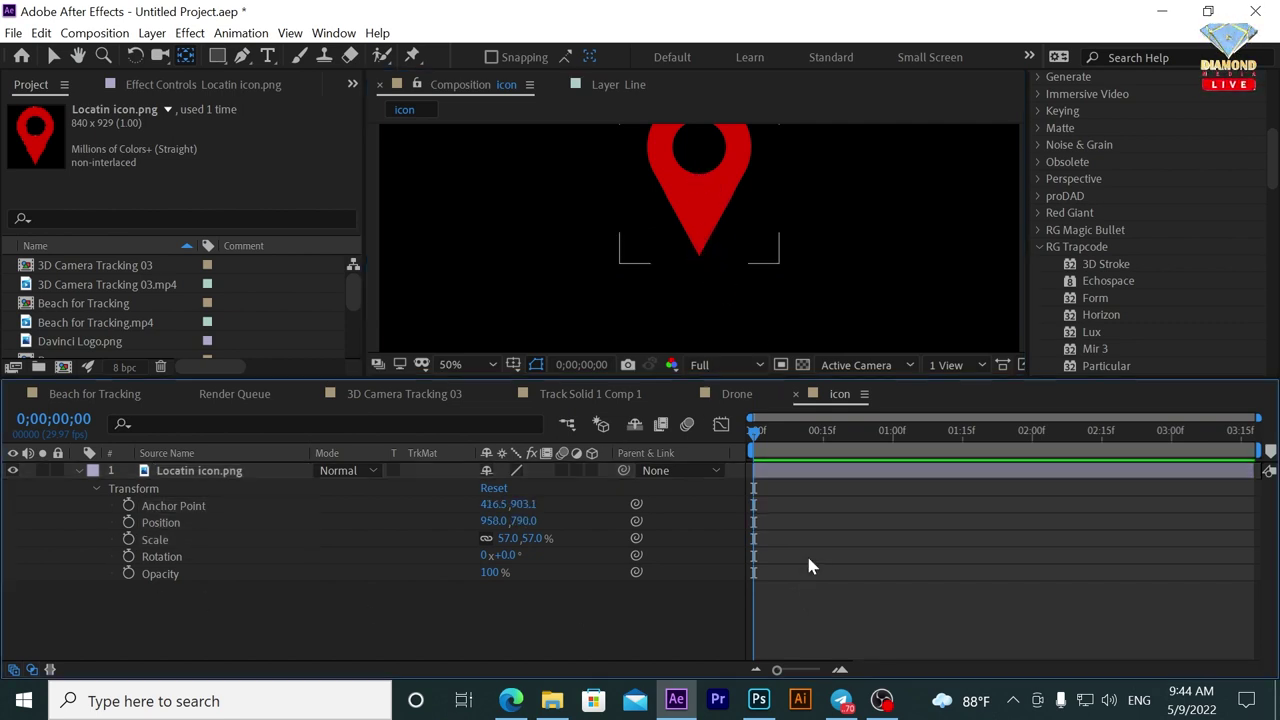
pyautogui.moveTo(745, 443); pyautogui.dragTo(779, 445)
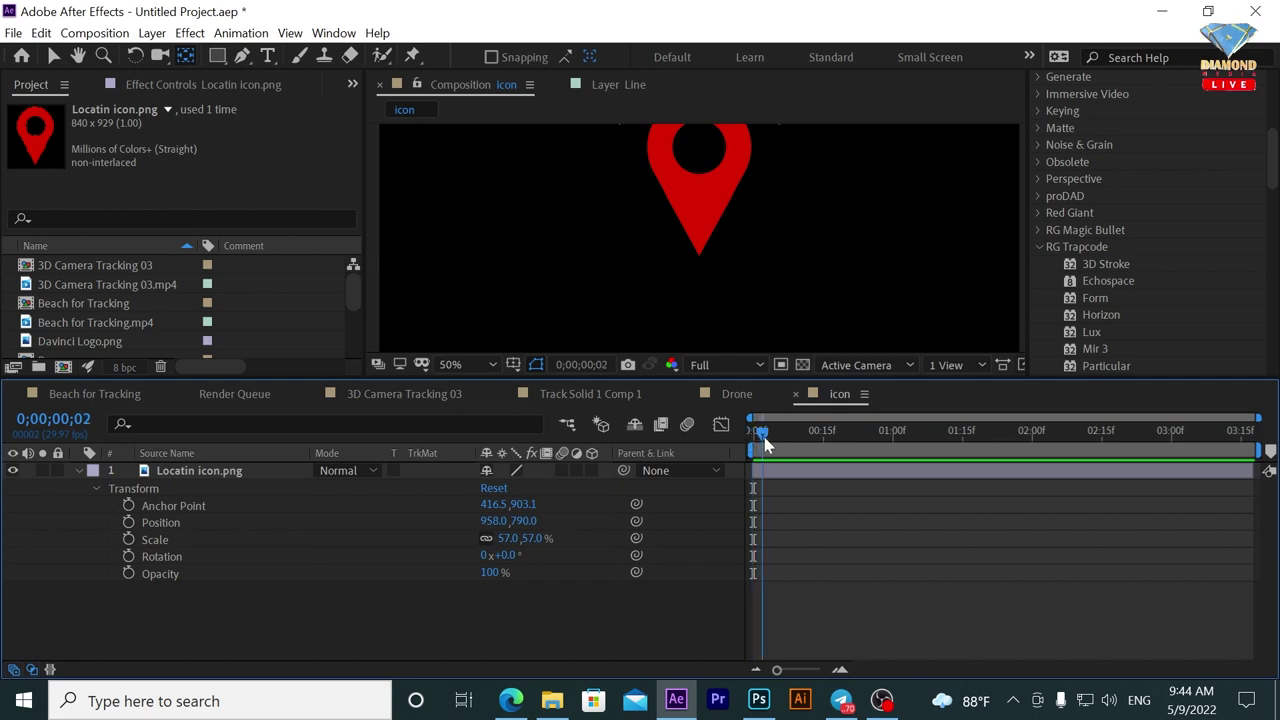
pyautogui.click(129, 540)
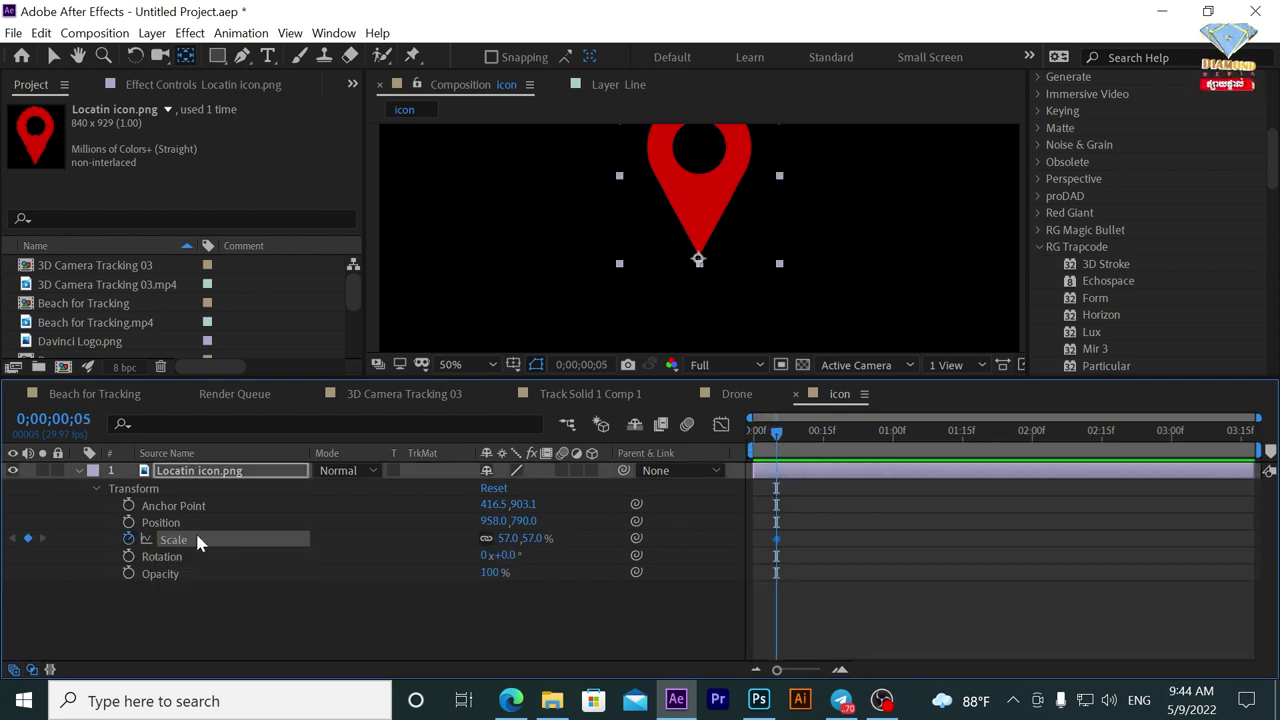
# Set Scale to 0% at the first frame and nudge the 57% keyframe slightly later.
pyautogui.click(755, 428)
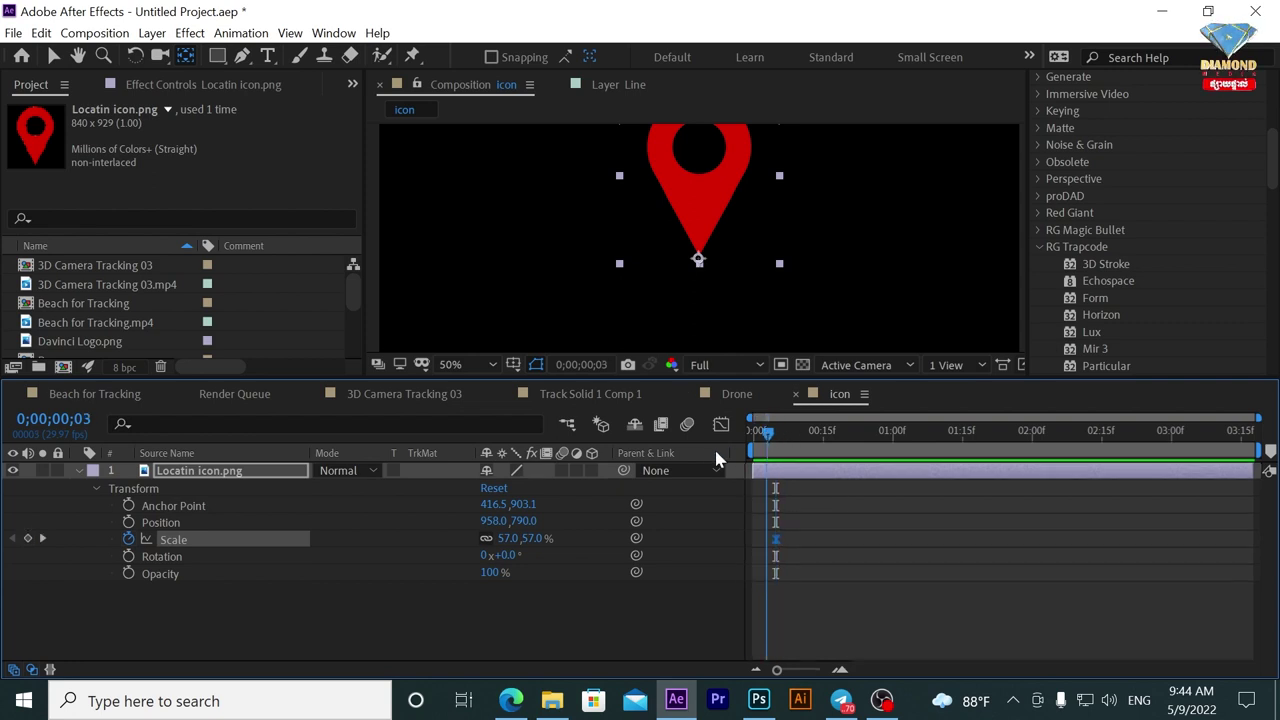
pyautogui.click(508, 538)
pyautogui.write('0')
pyautogui.press('Return')
pyautogui.press('space')
pyautogui.press('space')
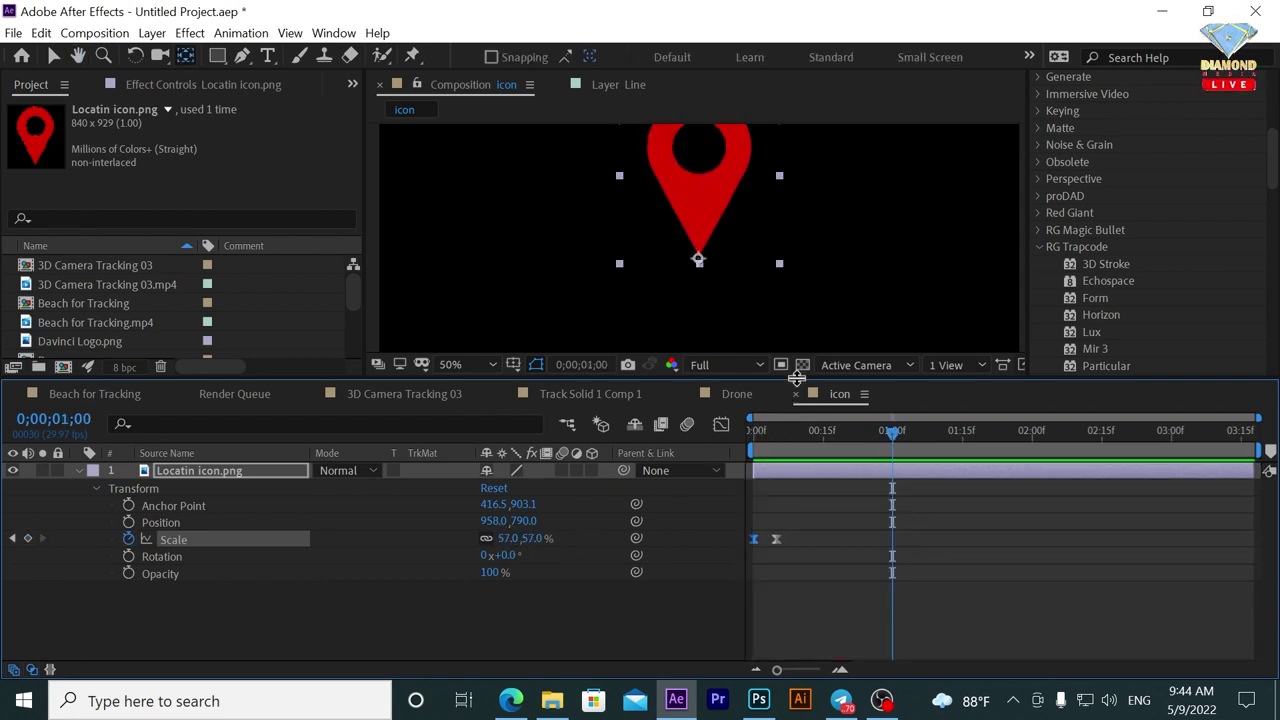
pyautogui.moveTo(776, 582); pyautogui.dragTo(784, 582)
pyautogui.moveTo(775, 490); pyautogui.dragTo(785, 500)
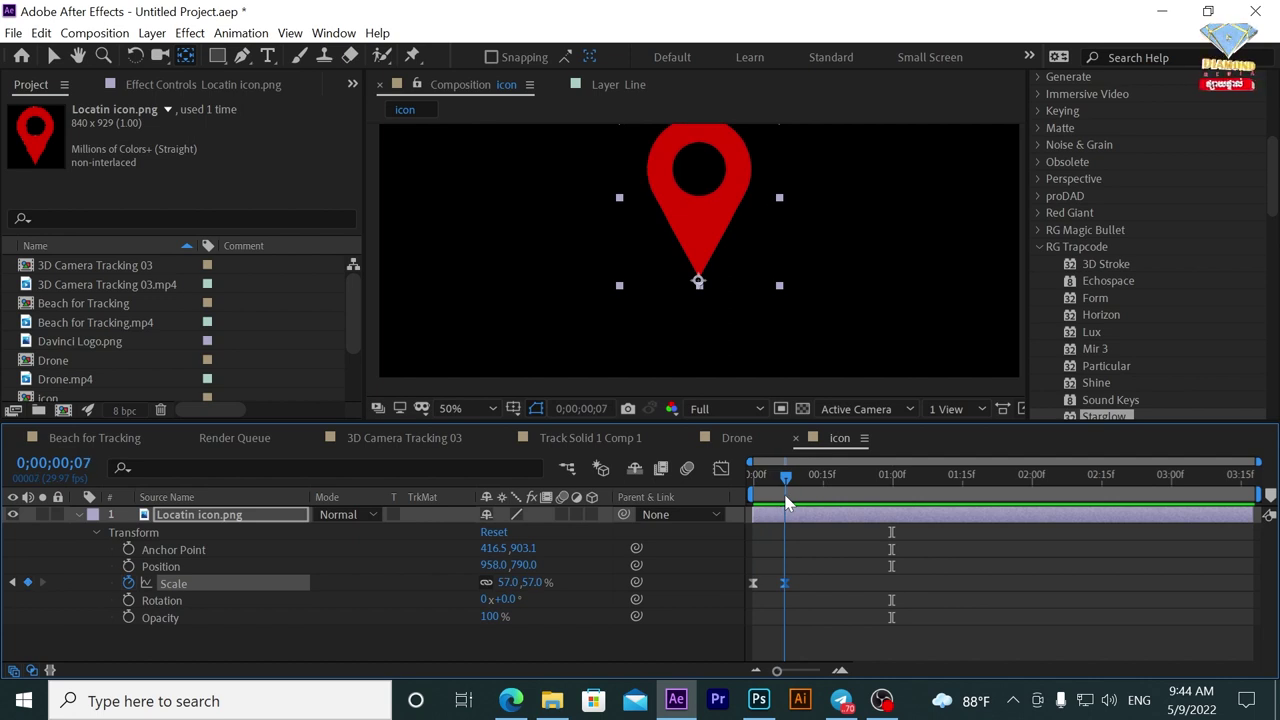
# Add a 50% Scale keyframe at frame 11 so the pin settles after its pop.
pyautogui.press('h')
pyautogui.moveTo(744, 305); pyautogui.dragTo(733, 347)
pyautogui.press('y')
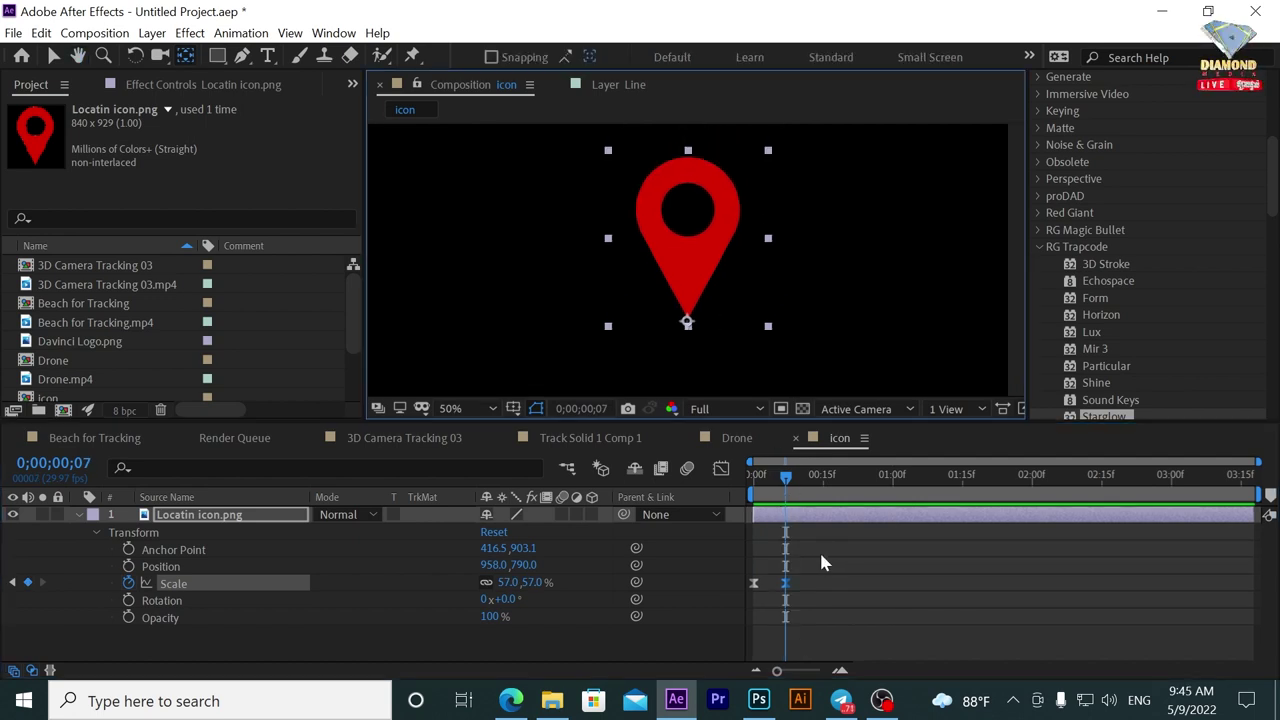
pyautogui.moveTo(786, 477); pyautogui.dragTo(811, 484)
pyautogui.click(510, 582)
pyautogui.write('50')
pyautogui.press('Return')
pyautogui.press('space')
pyautogui.press('space')
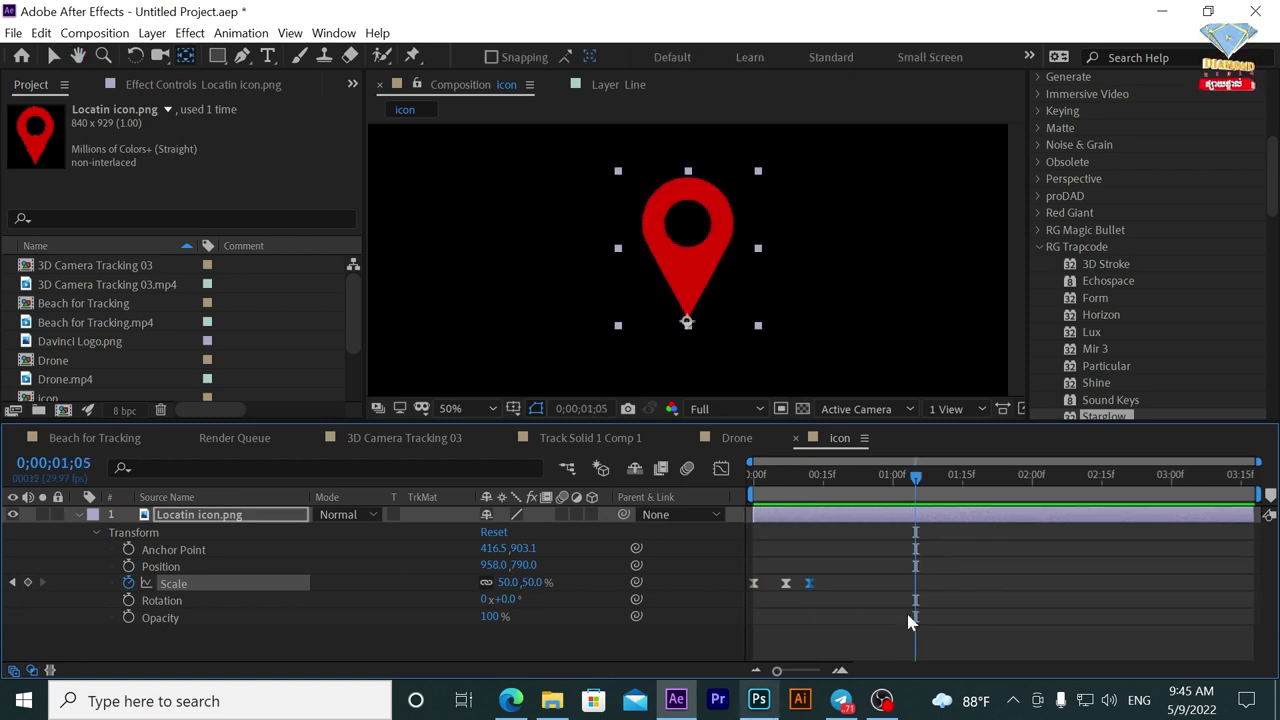
# Replay and scrub the pop-up animation to check it, then collapse the pin layer.
pyautogui.moveTo(830, 571)
pyautogui.mouseDown()
pyautogui.moveTo(776, 590)
pyautogui.moveTo(841, 583)
pyautogui.mouseUp()
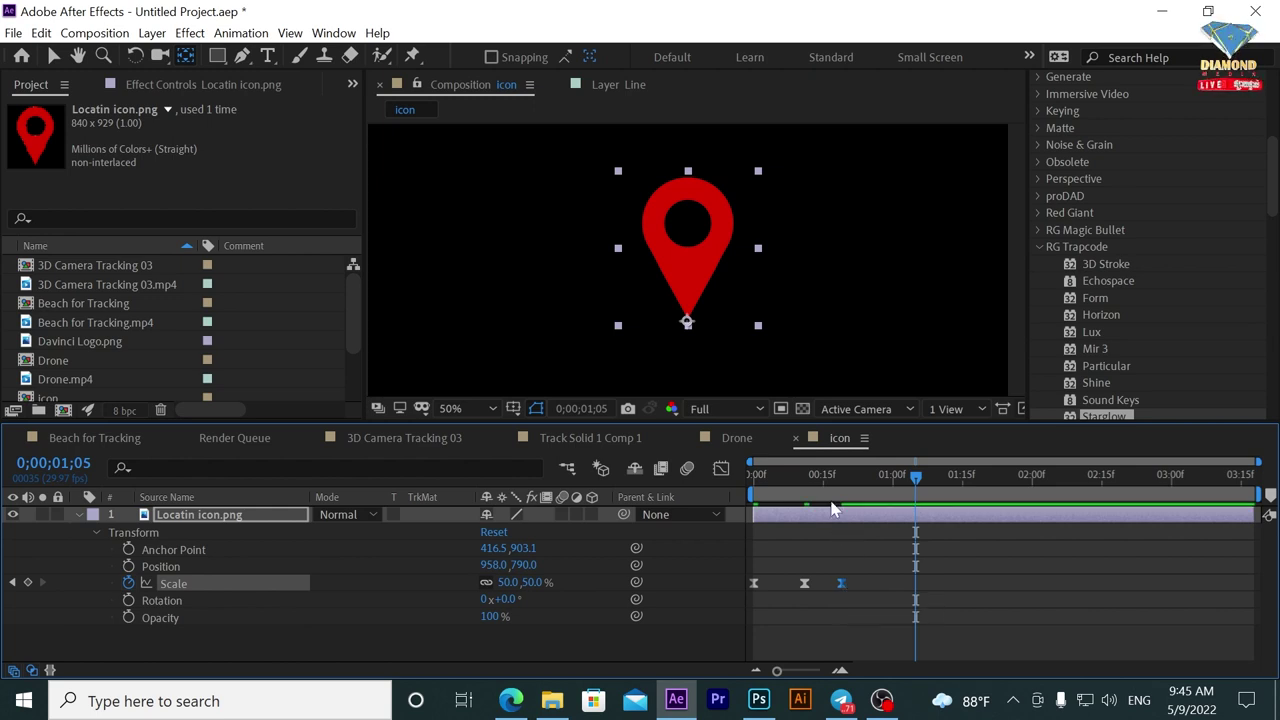
pyautogui.press('Home')
pyautogui.press('space')
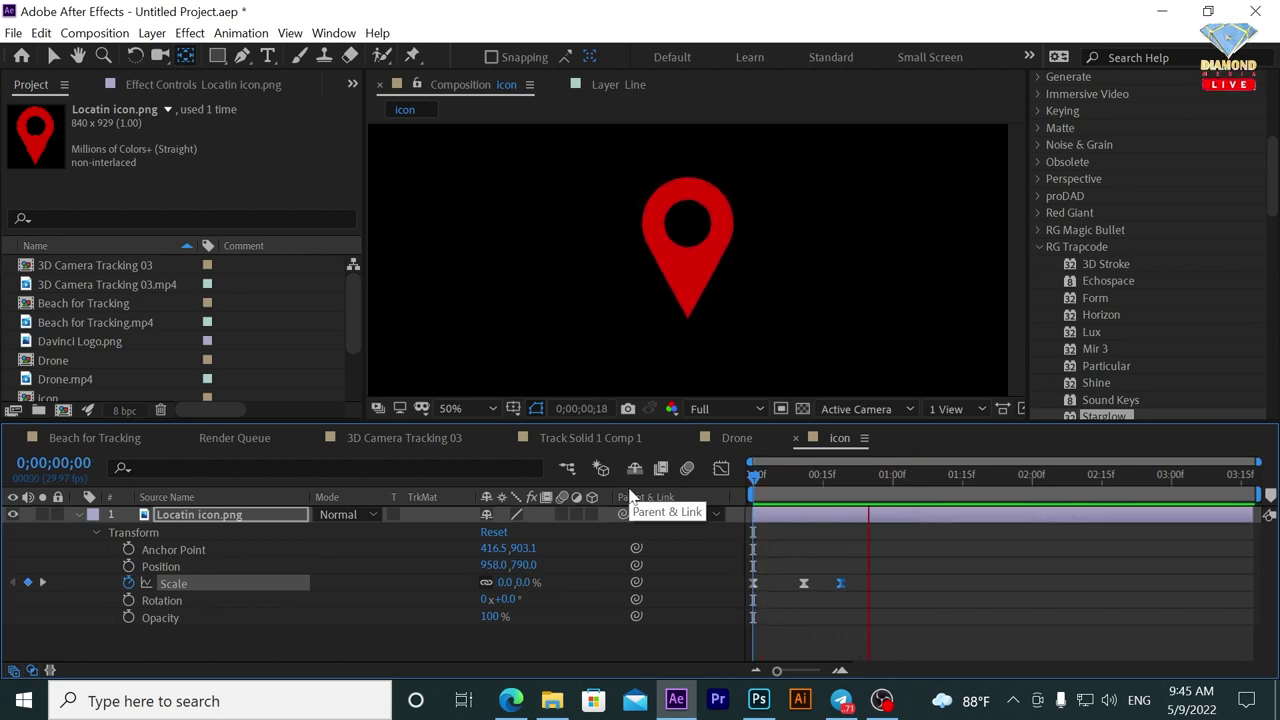
pyautogui.press('space')
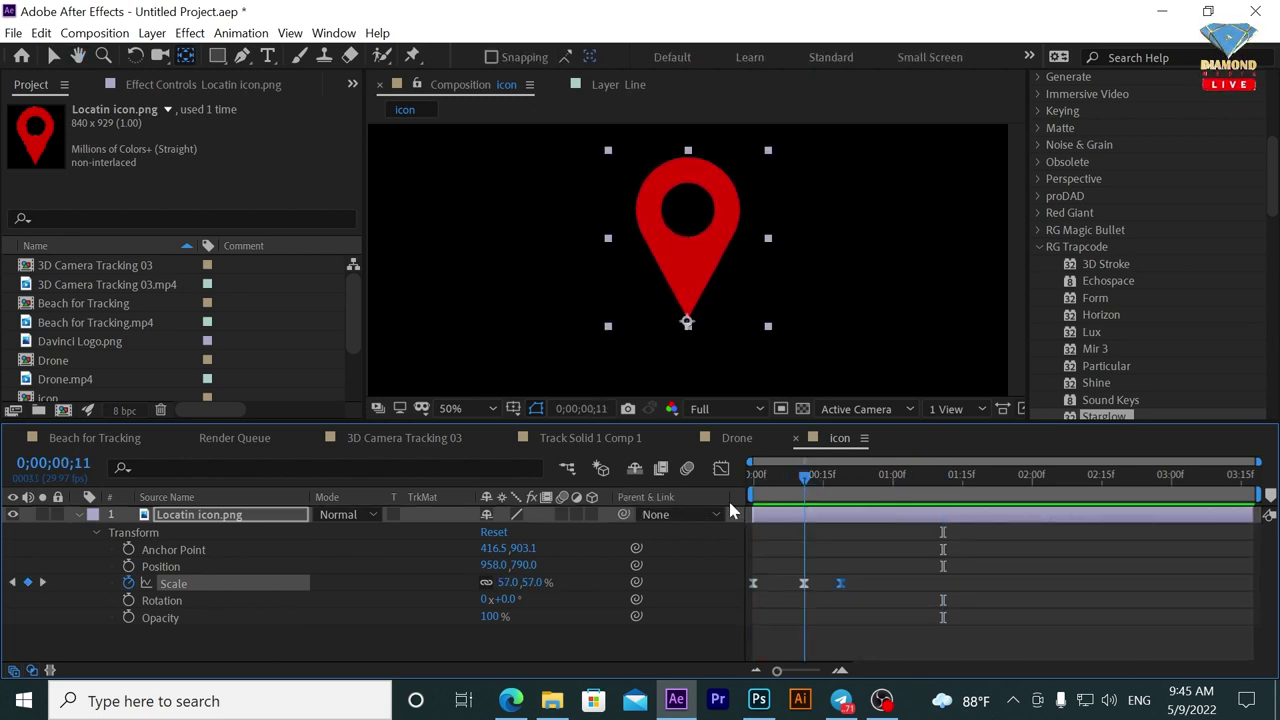
pyautogui.press('Home')
pyautogui.press('space')
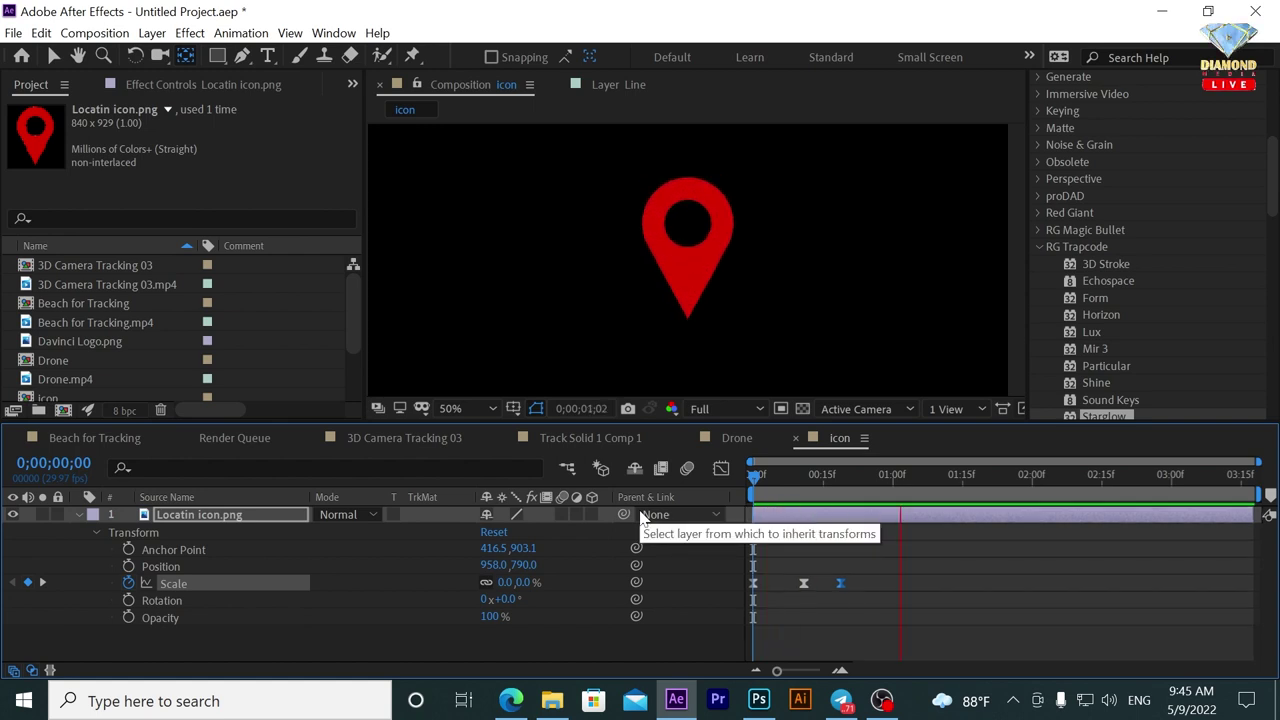
pyautogui.press('space')
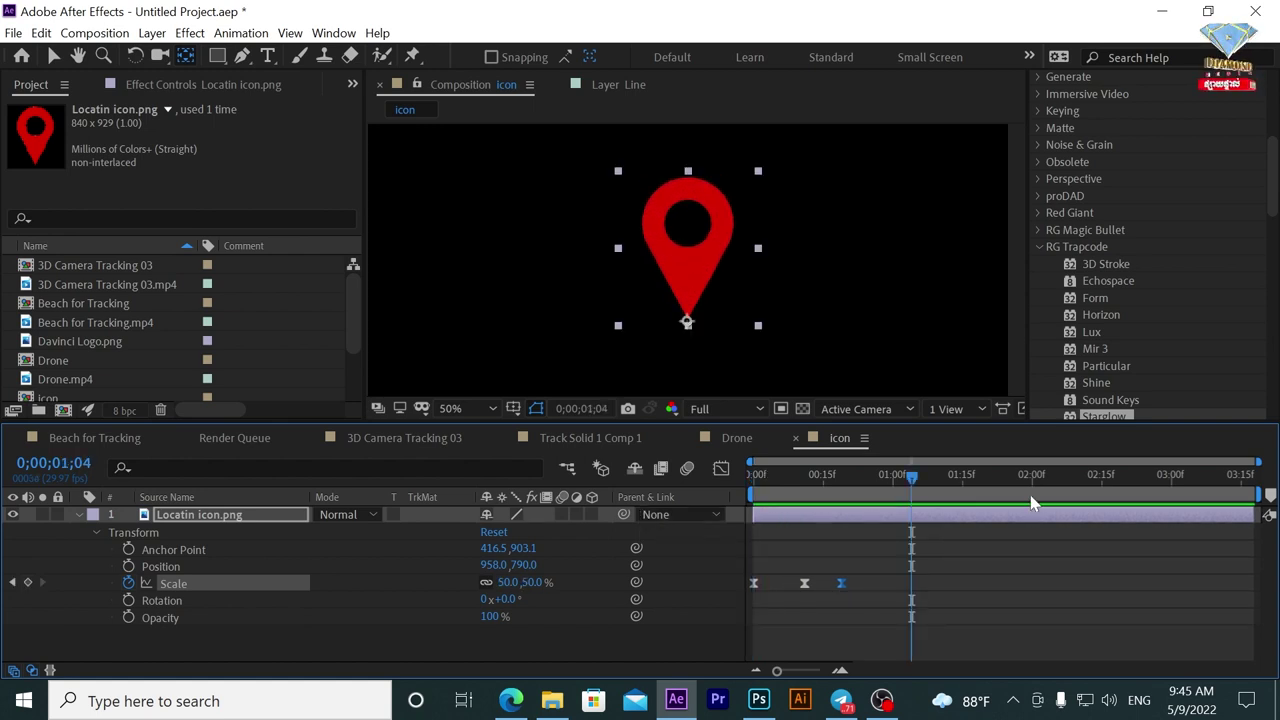
pyautogui.click(1042, 489)
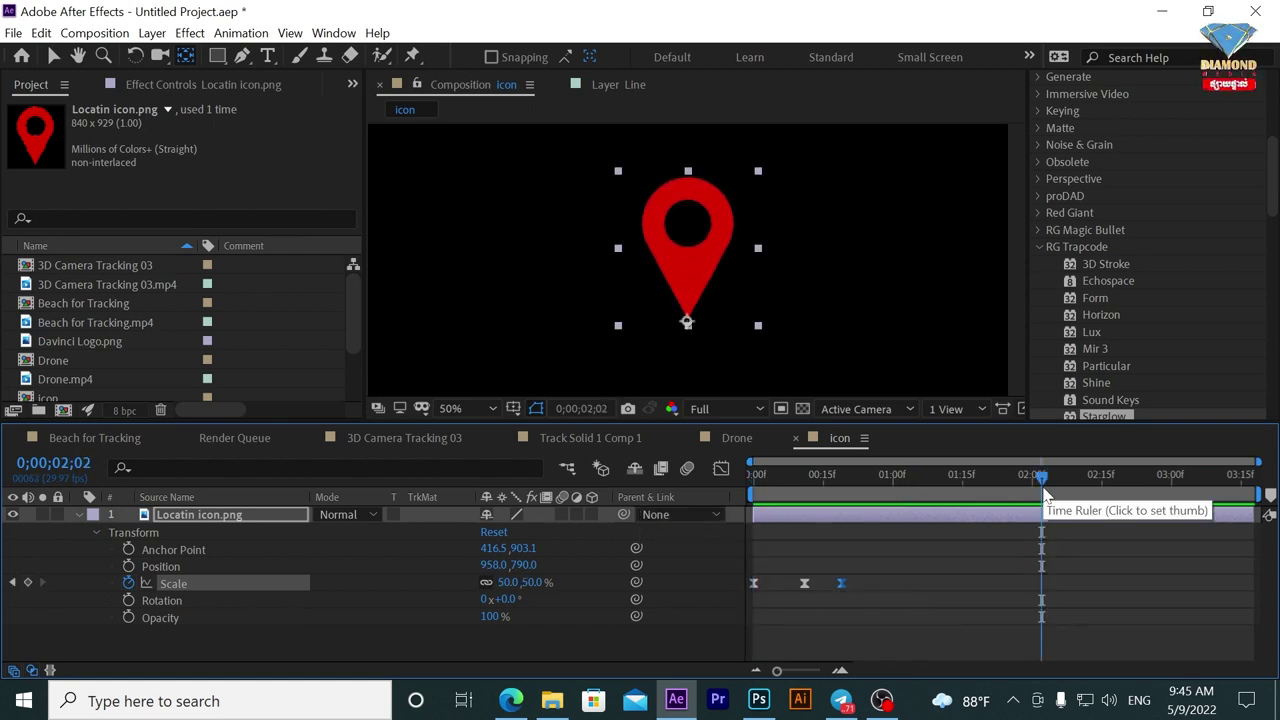
pyautogui.moveTo(803, 490); pyautogui.dragTo(835, 537)
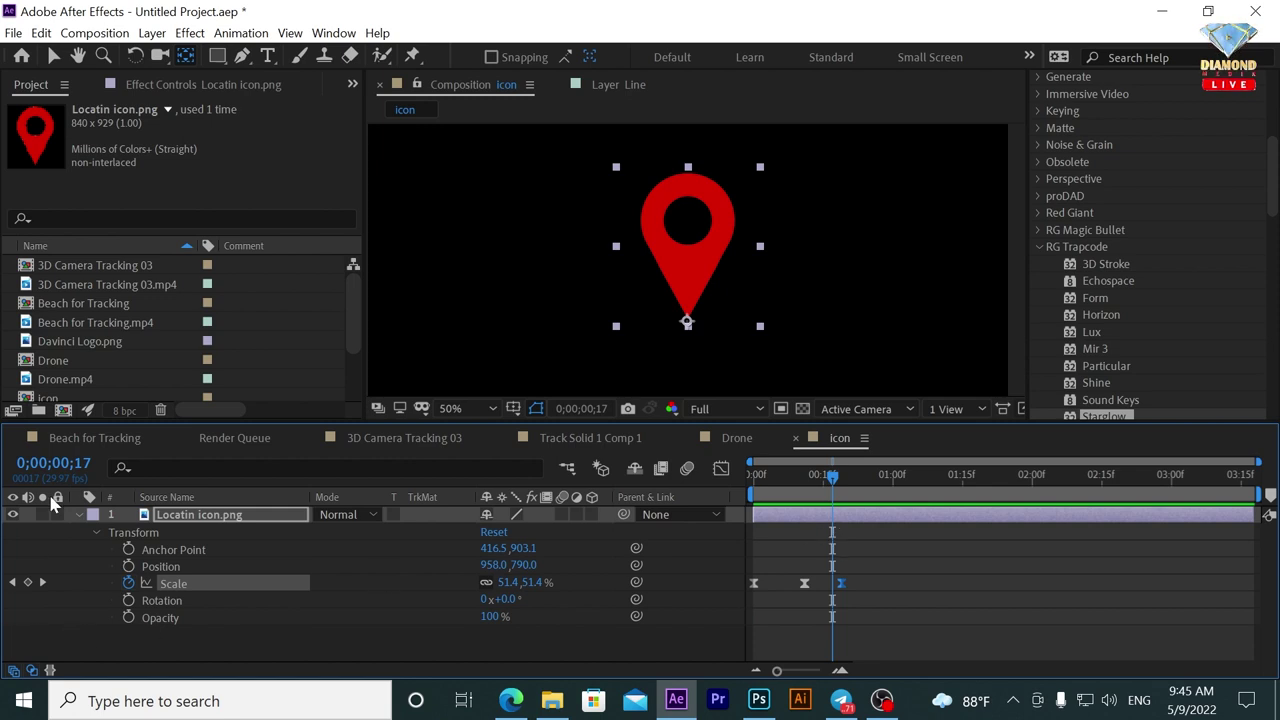
pyautogui.click(78, 515)
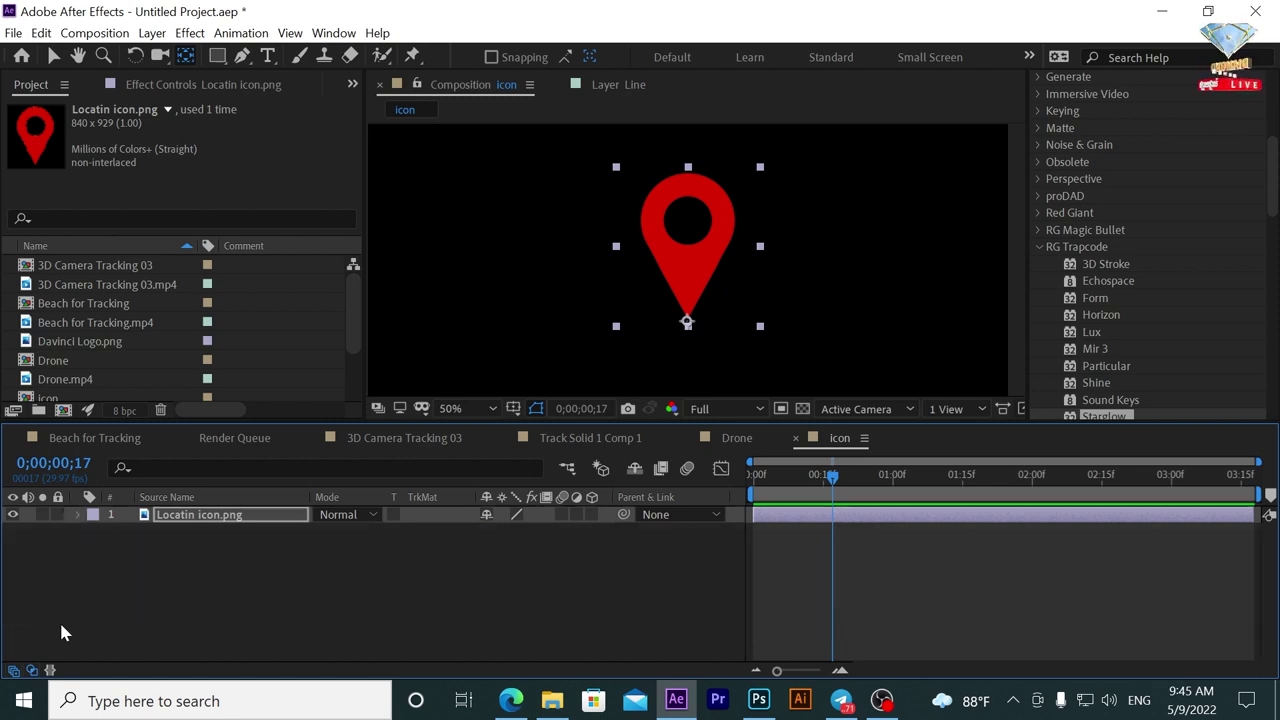
# Create a black comp-sized solid named Wave above Locatin icon.png.
pyautogui.click(152, 33)
pyautogui.moveTo(168, 53)
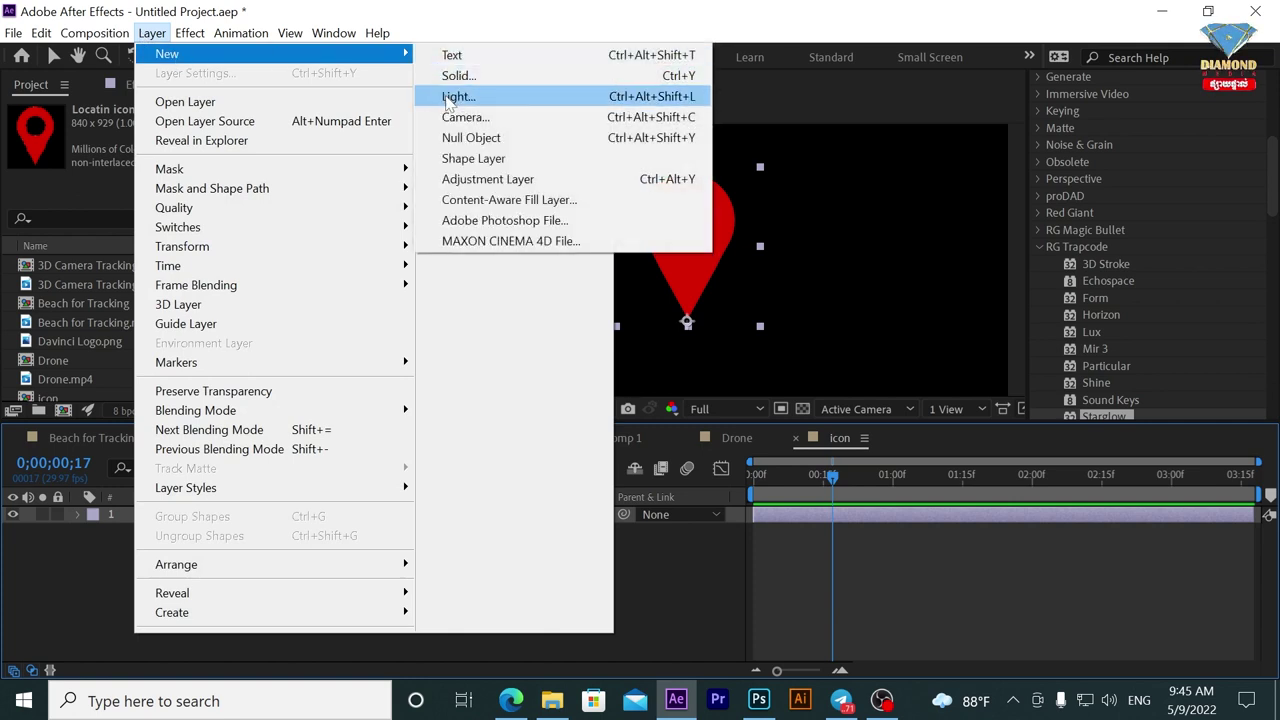
pyautogui.click(460, 73)
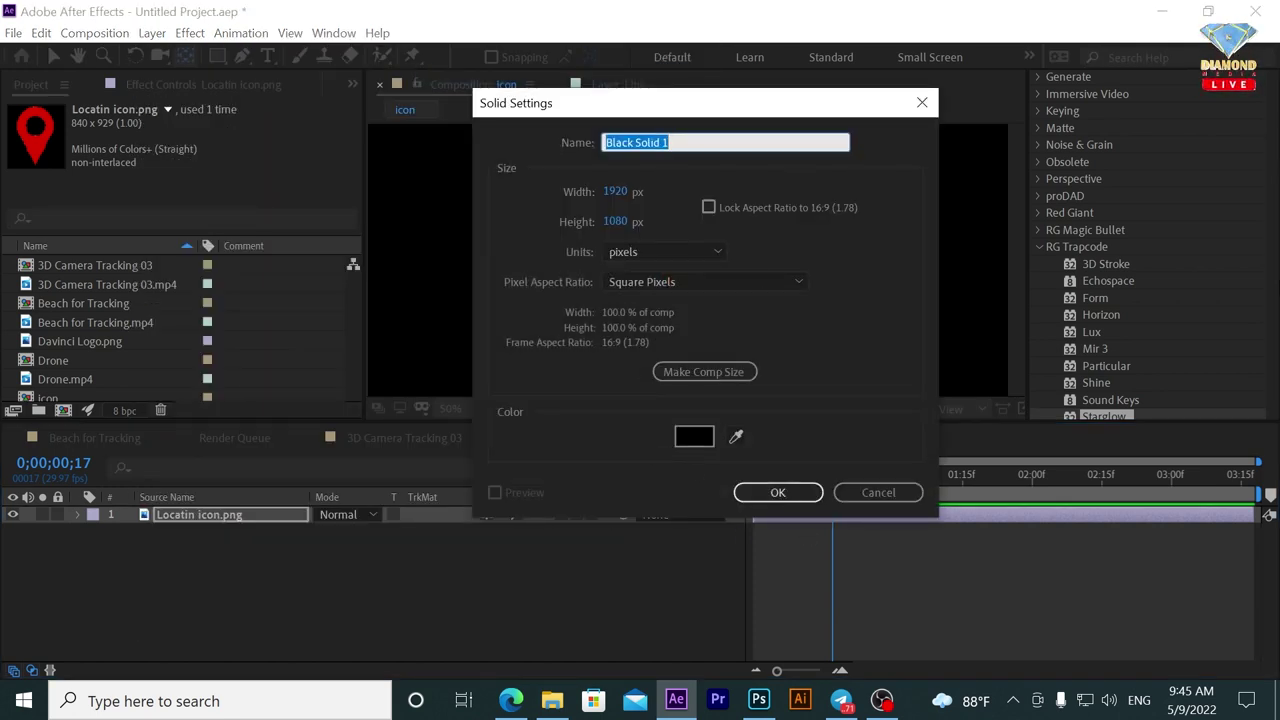
pyautogui.write('Wave')
pyautogui.press('Return')
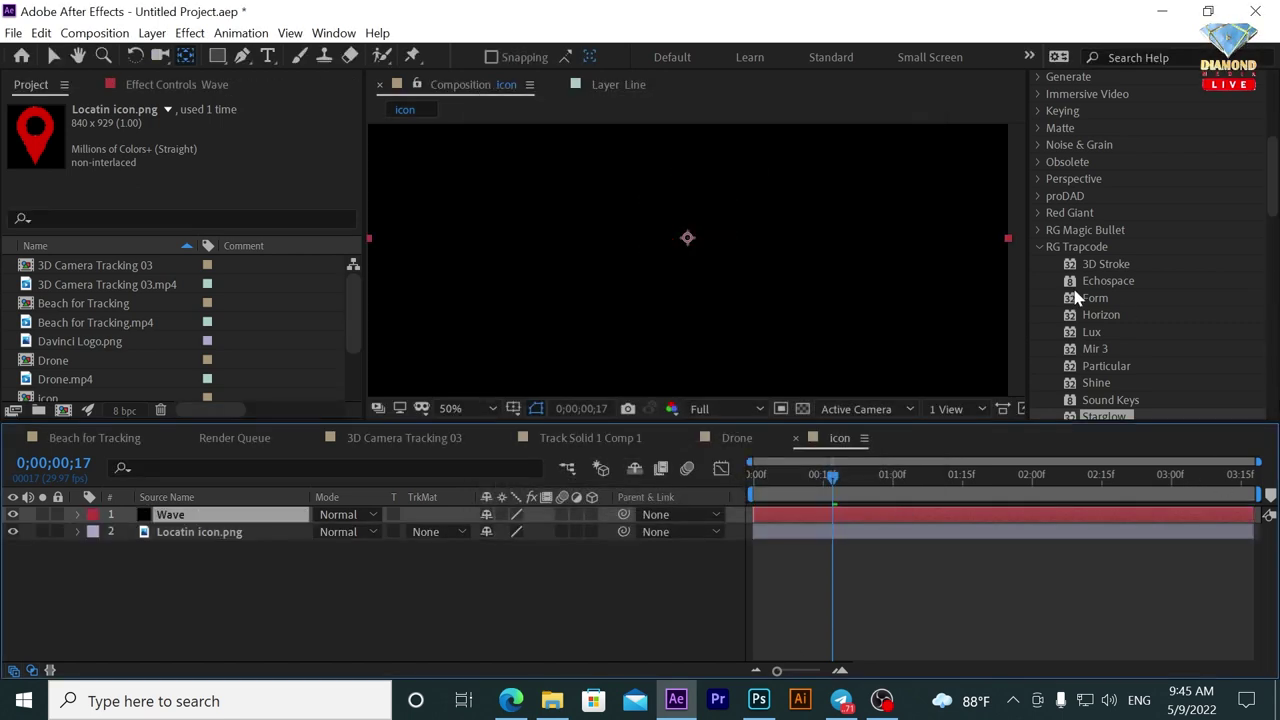
pyautogui.scroll(8, 1107, 105)
pyautogui.scroll(5, 1112, 134)
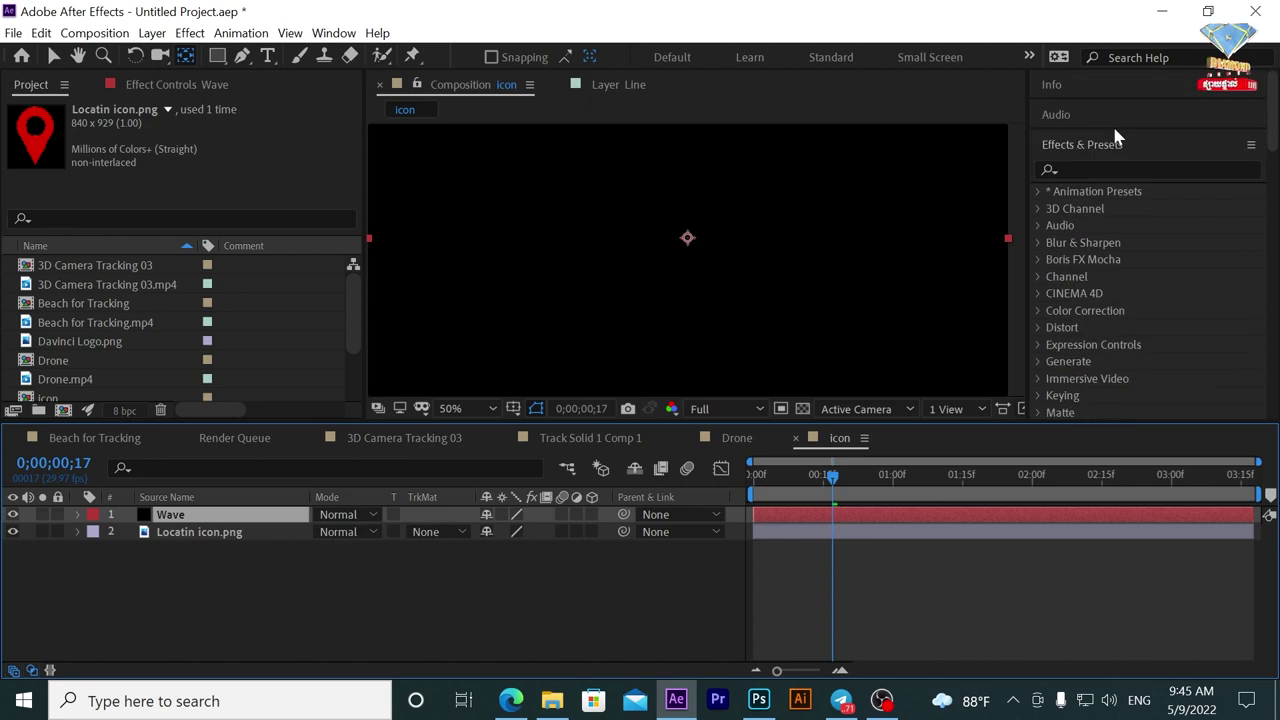
pyautogui.click(1115, 169)
# Apply the Radio Waves effect to the Wave layer and scrub to 0;00;03;07 to watch the rings.
pyautogui.write('wave')
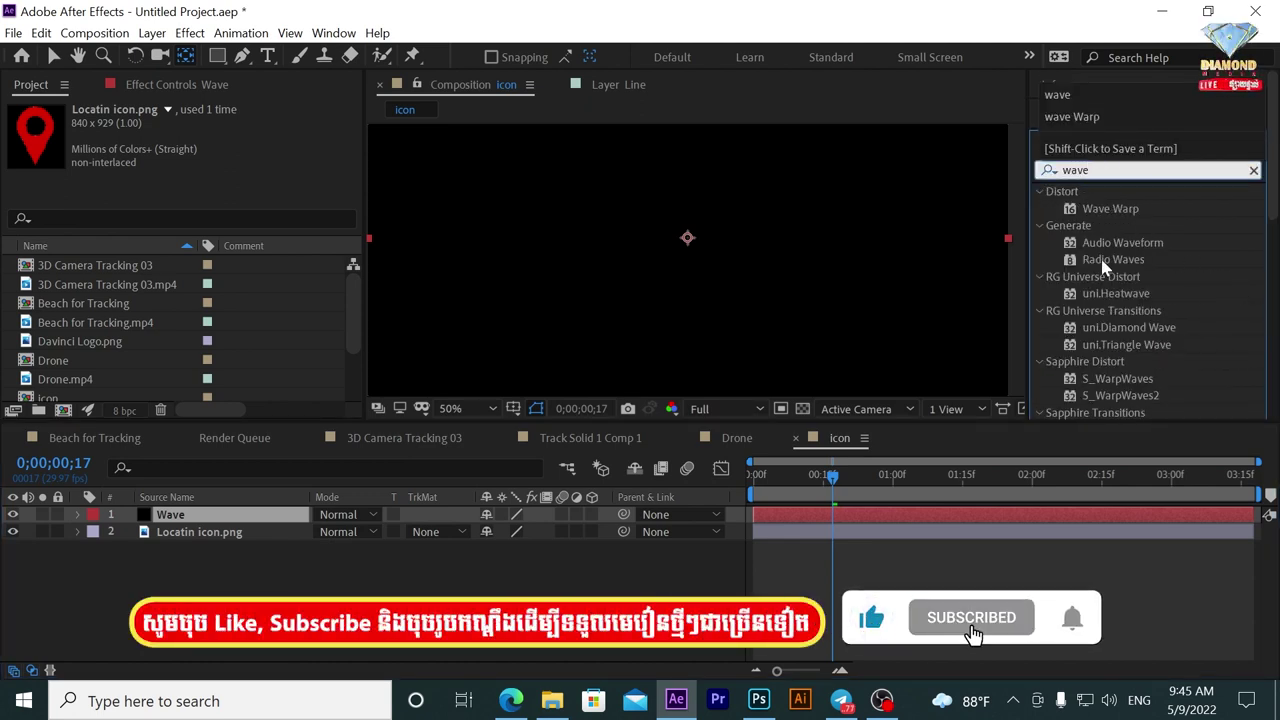
pyautogui.moveTo(1110, 259)
pyautogui.mouseDown()
pyautogui.moveTo(940, 476)
pyautogui.moveTo(893, 510)
pyautogui.mouseUp()
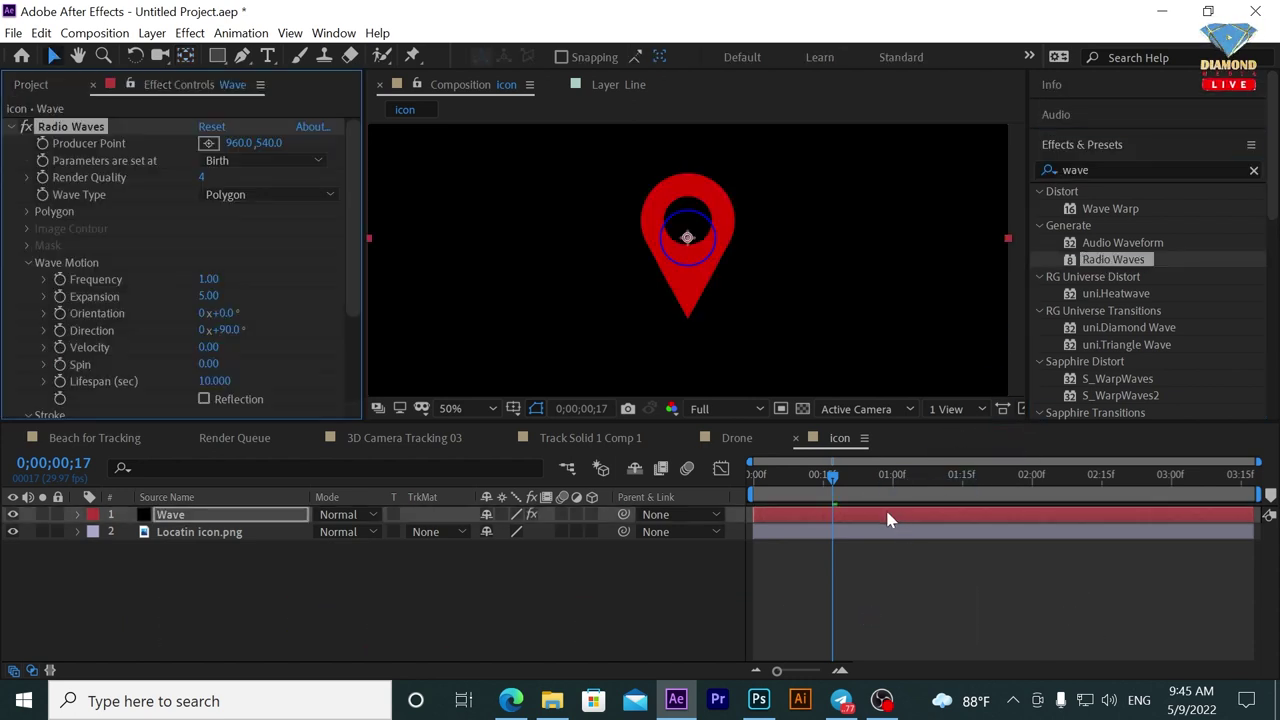
pyautogui.moveTo(806, 490); pyautogui.dragTo(1140, 480)
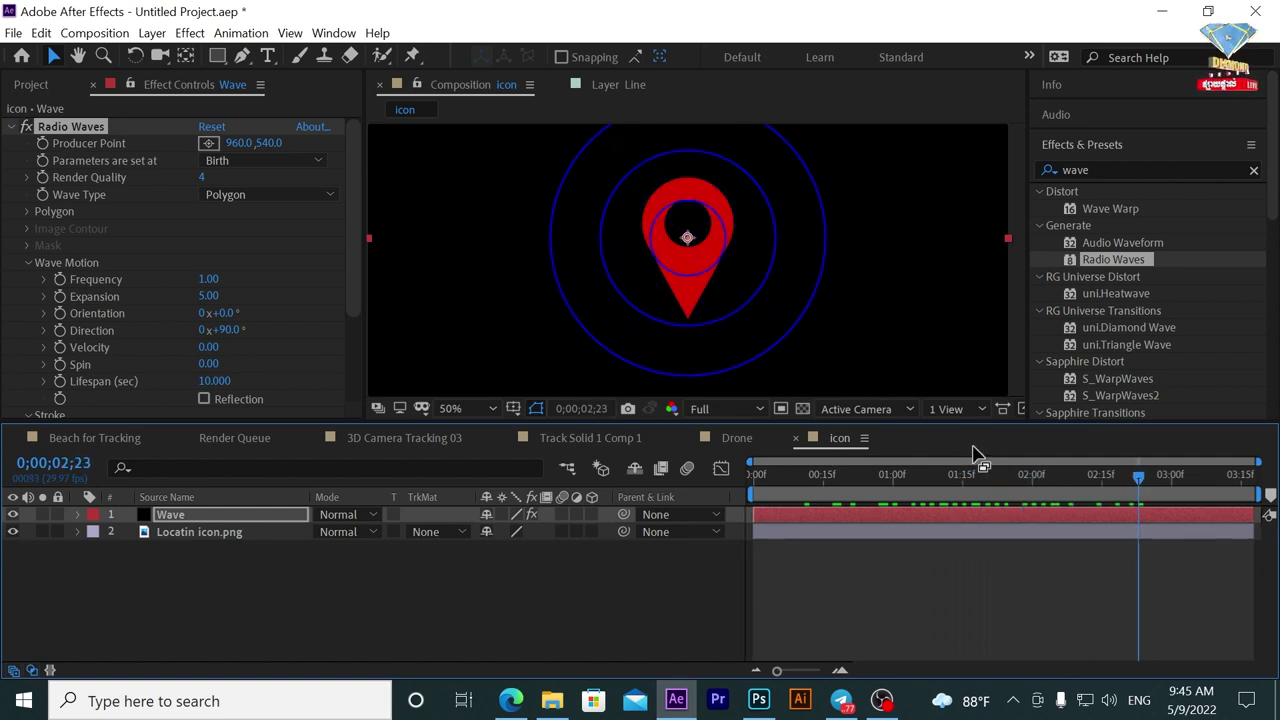
pyautogui.press('pageup')
pyautogui.press('pageup')
pyautogui.moveTo(1028, 518); pyautogui.dragTo(1204, 533)
pyautogui.press(',')
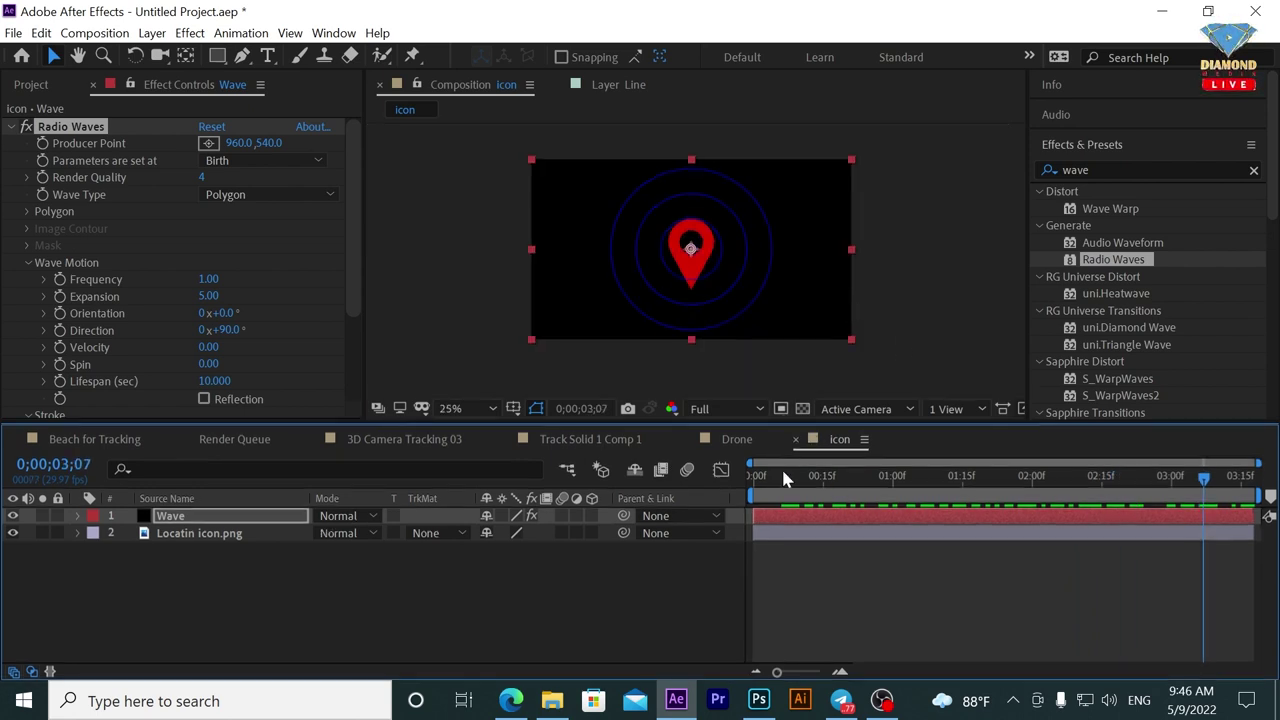
# Enlarge the composition viewer and set its magnification to Fit up to 100%.
pyautogui.moveTo(783, 426); pyautogui.dragTo(783, 539)
pyautogui.click(490, 522)
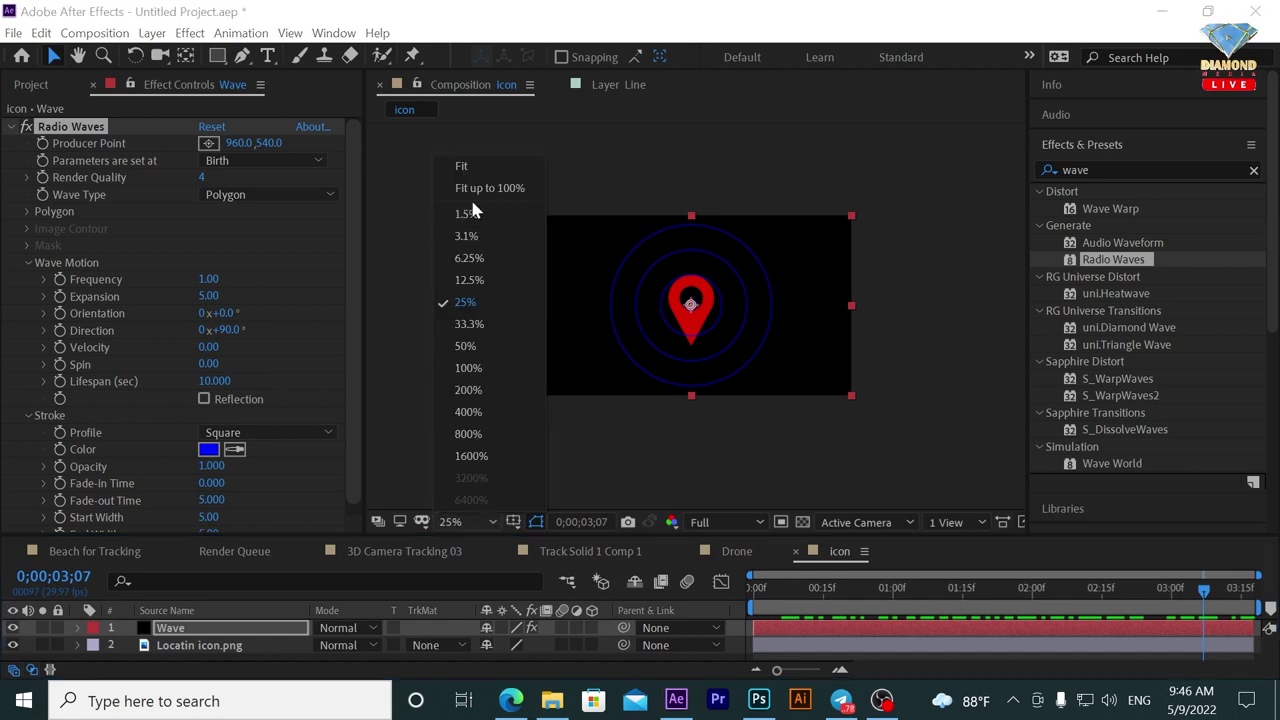
pyautogui.click(469, 198)
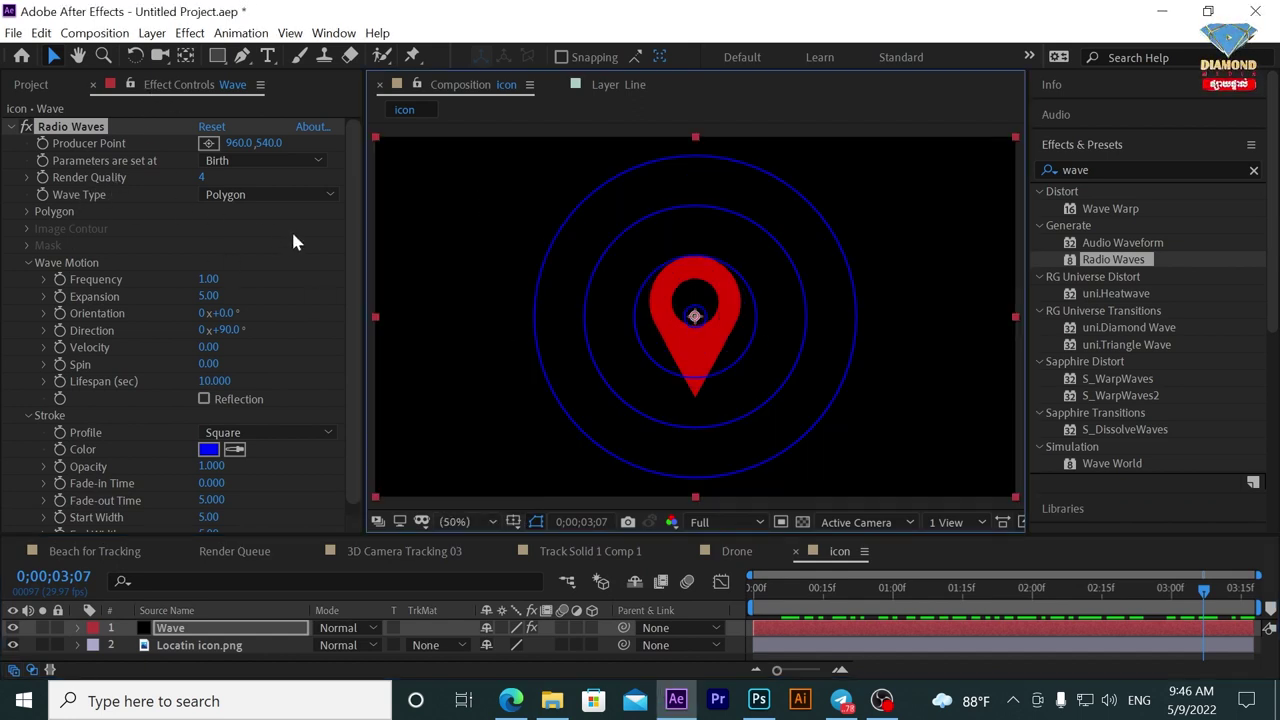
pyautogui.scroll(-1, 355, 266)
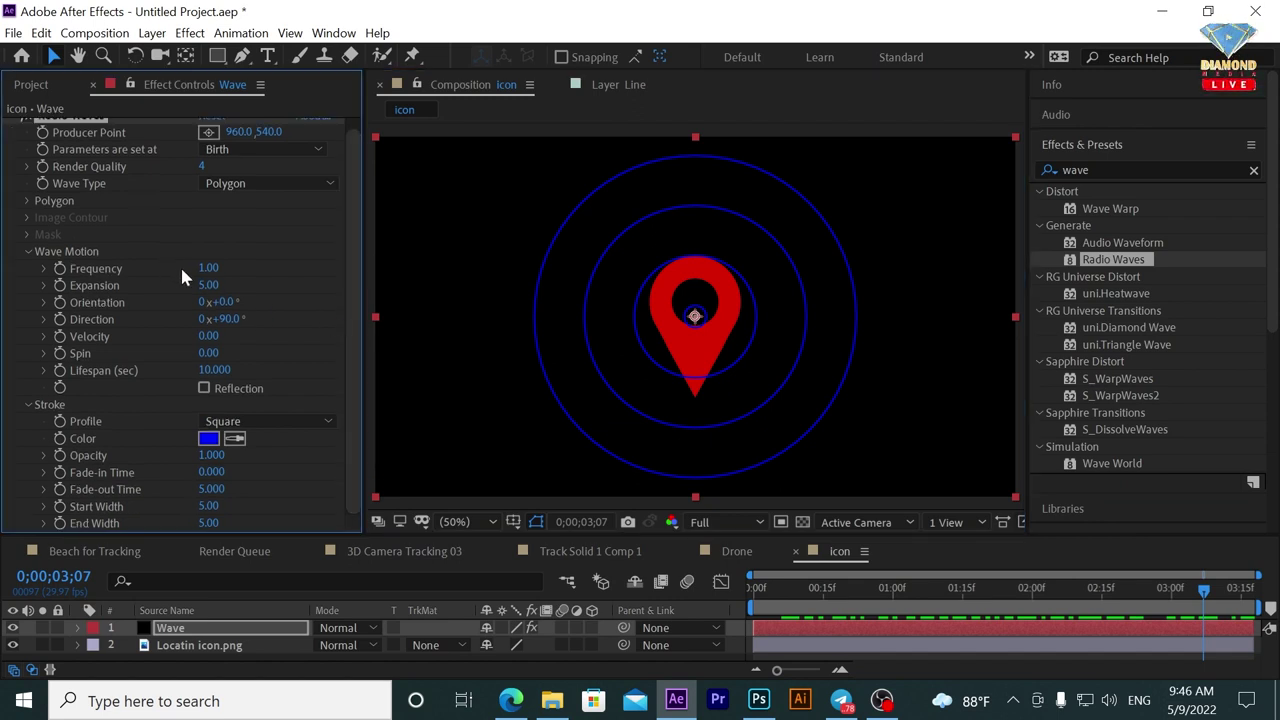
# Set the Radio Waves Frequency to 1.50 and Expansion to 1.70.
pyautogui.click(209, 268)
pyautogui.write('2')
pyautogui.press('Return')
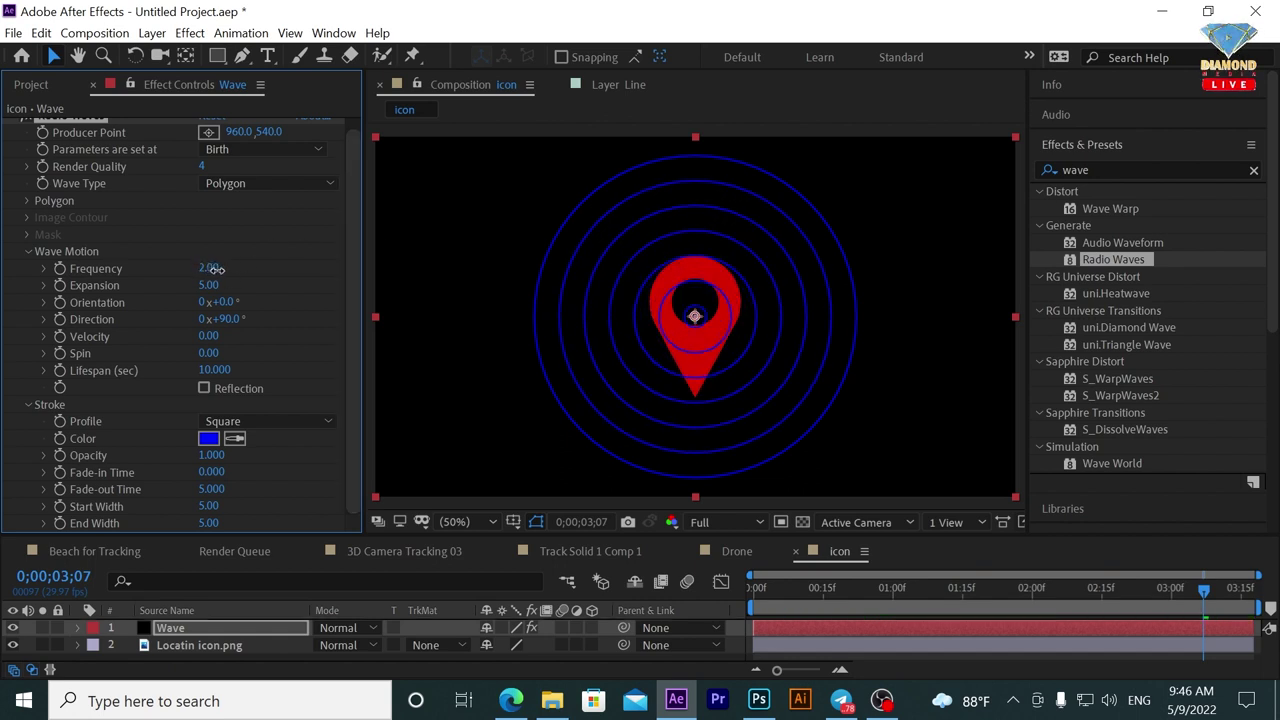
pyautogui.moveTo(212, 269); pyautogui.dragTo(207, 269)
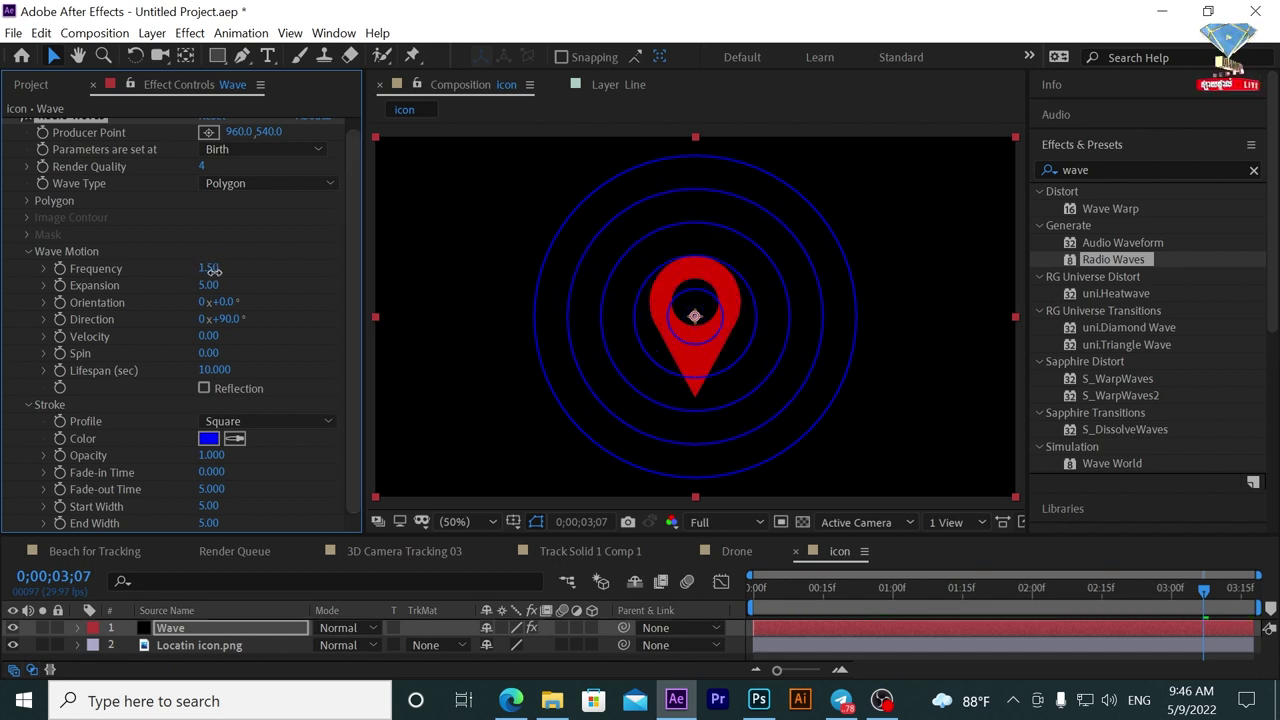
pyautogui.moveTo(208, 285)
pyautogui.mouseDown()
pyautogui.moveTo(225, 288)
pyautogui.moveTo(186, 303)
pyautogui.mouseUp()
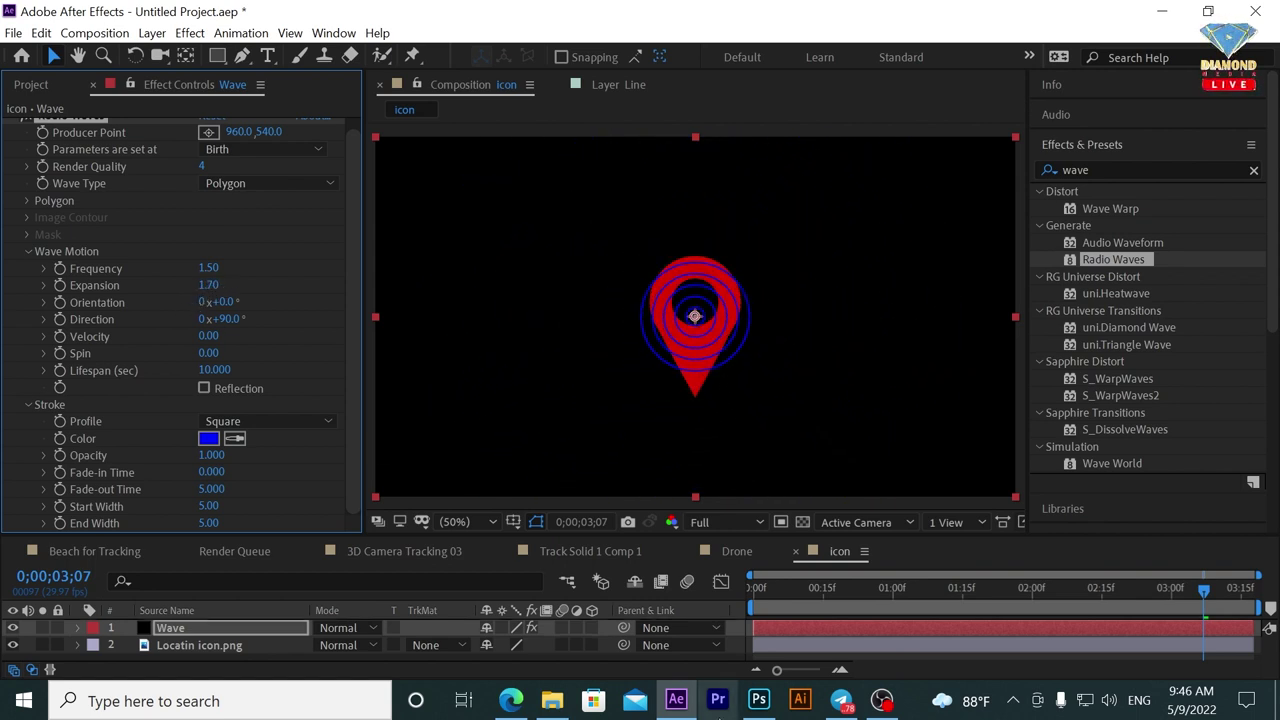
# Preview the rings and experiment with the wave Orientation, Direction and Lifespan values.
pyautogui.moveTo(770, 600); pyautogui.dragTo(1268, 606)
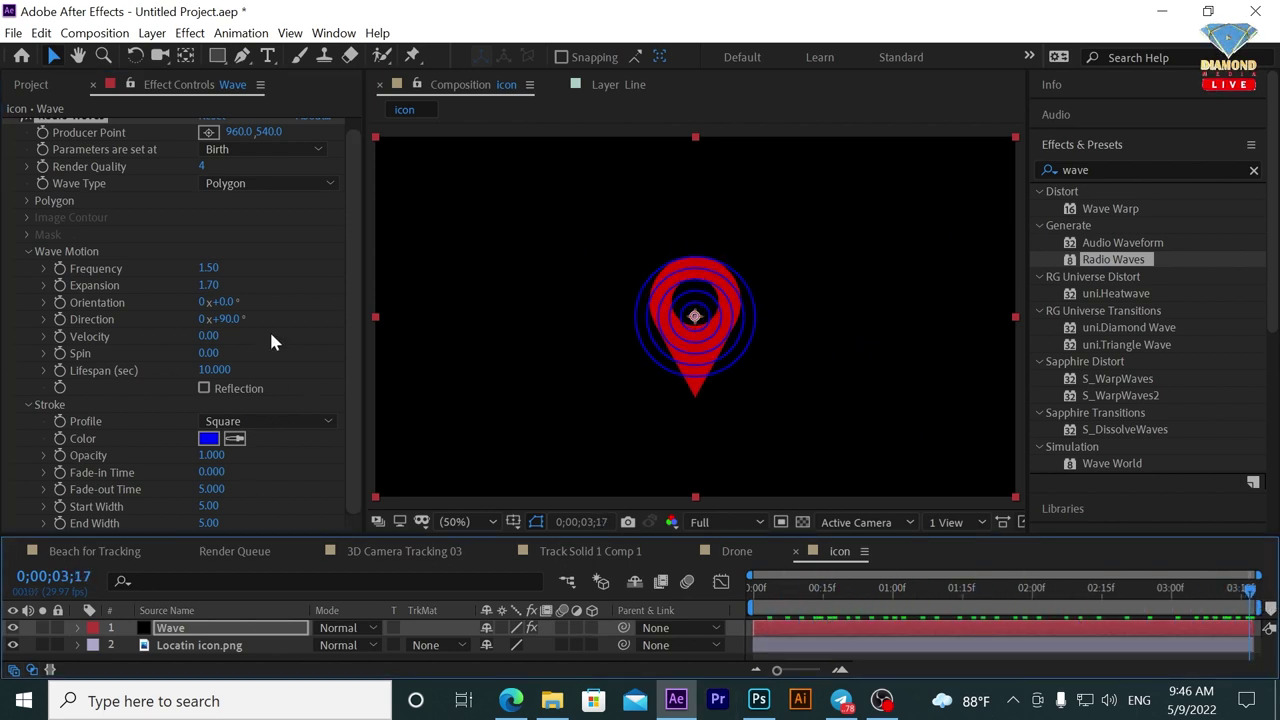
pyautogui.moveTo(228, 300); pyautogui.dragTo(256, 303)
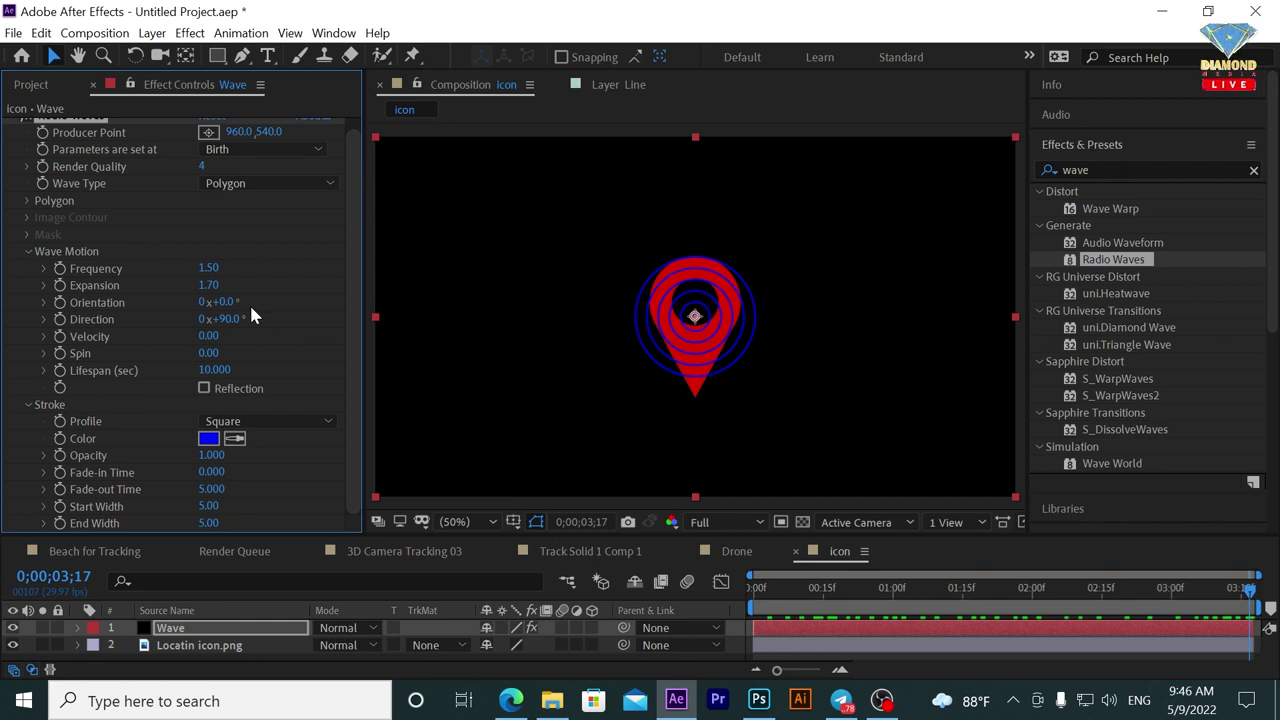
pyautogui.moveTo(226, 325); pyautogui.dragTo(224, 325)
pyautogui.moveTo(214, 370)
pyautogui.mouseDown()
pyautogui.moveTo(245, 370)
pyautogui.moveTo(228, 372)
pyautogui.mouseUp()
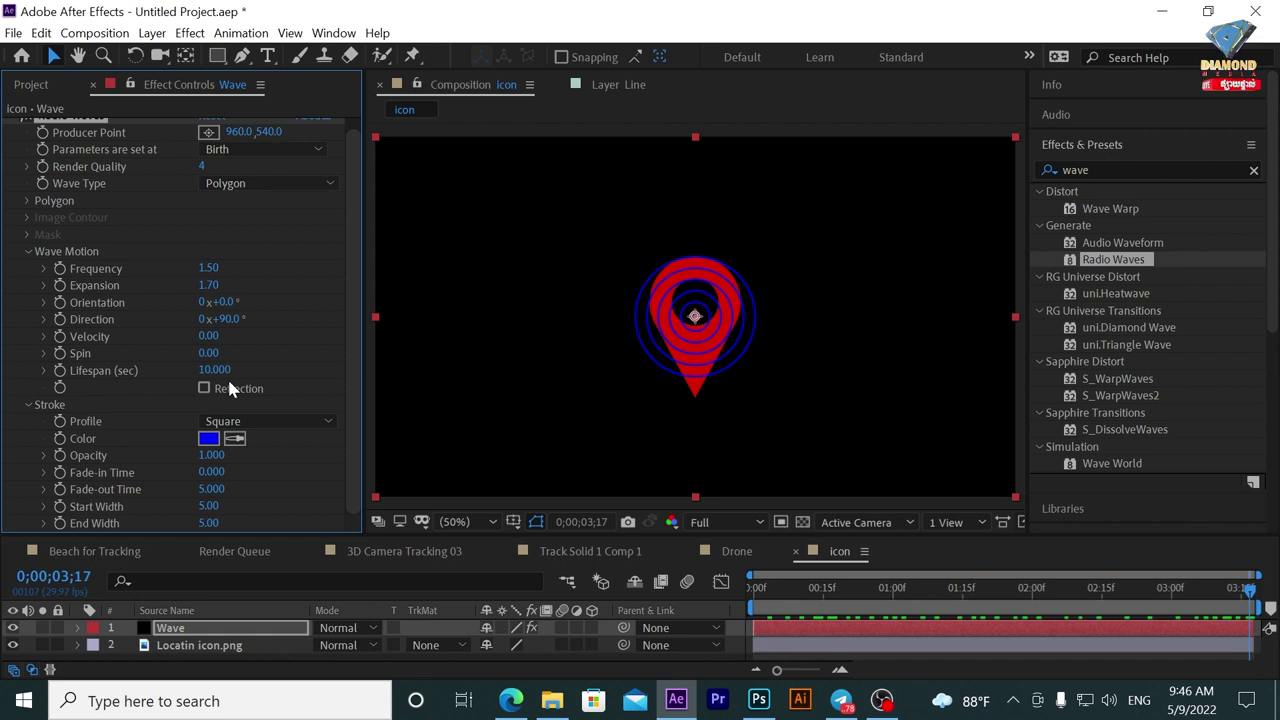
pyautogui.click(210, 441)
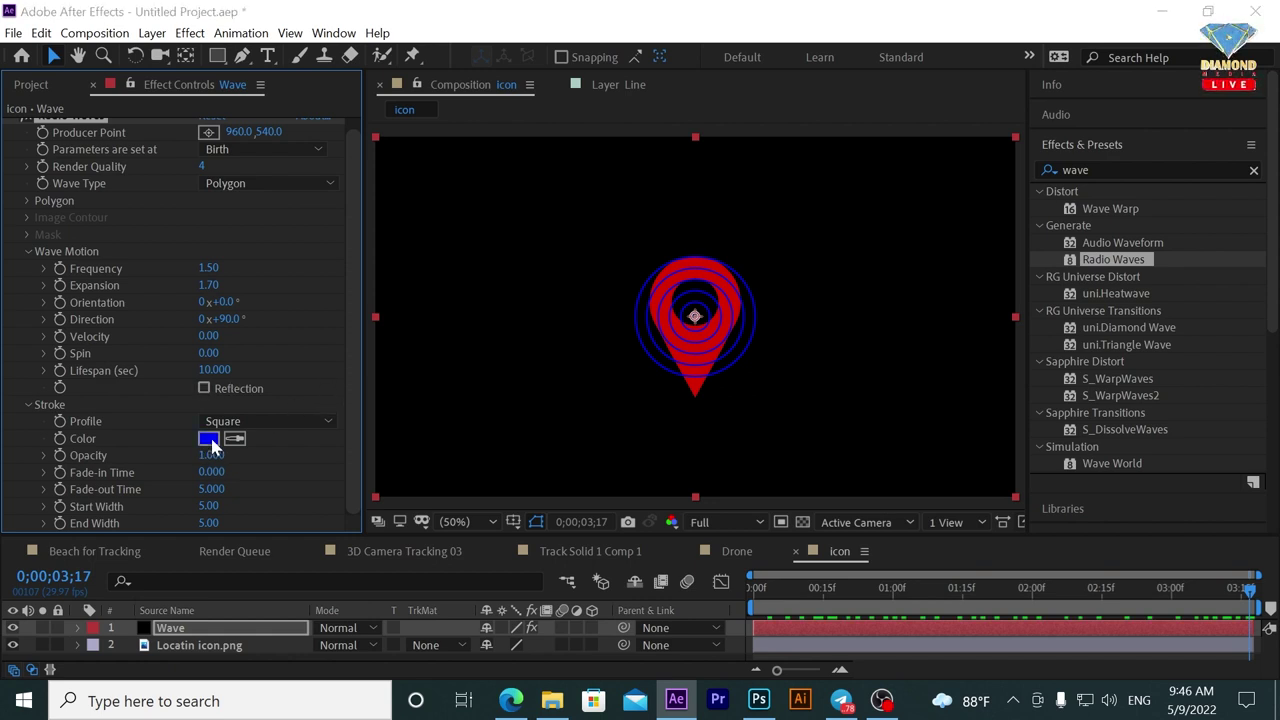
# Change the Radio Waves stroke colour to orange FF4A00.
pyautogui.click(340, 427)
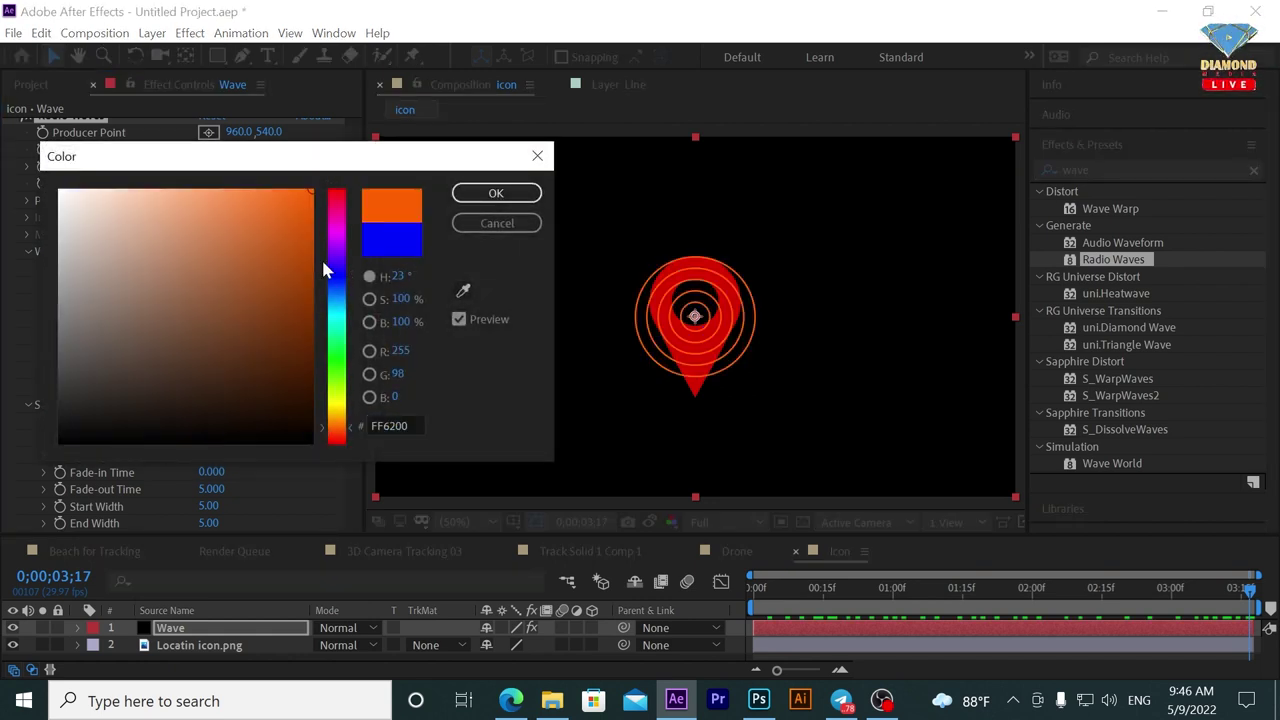
pyautogui.click(342, 432)
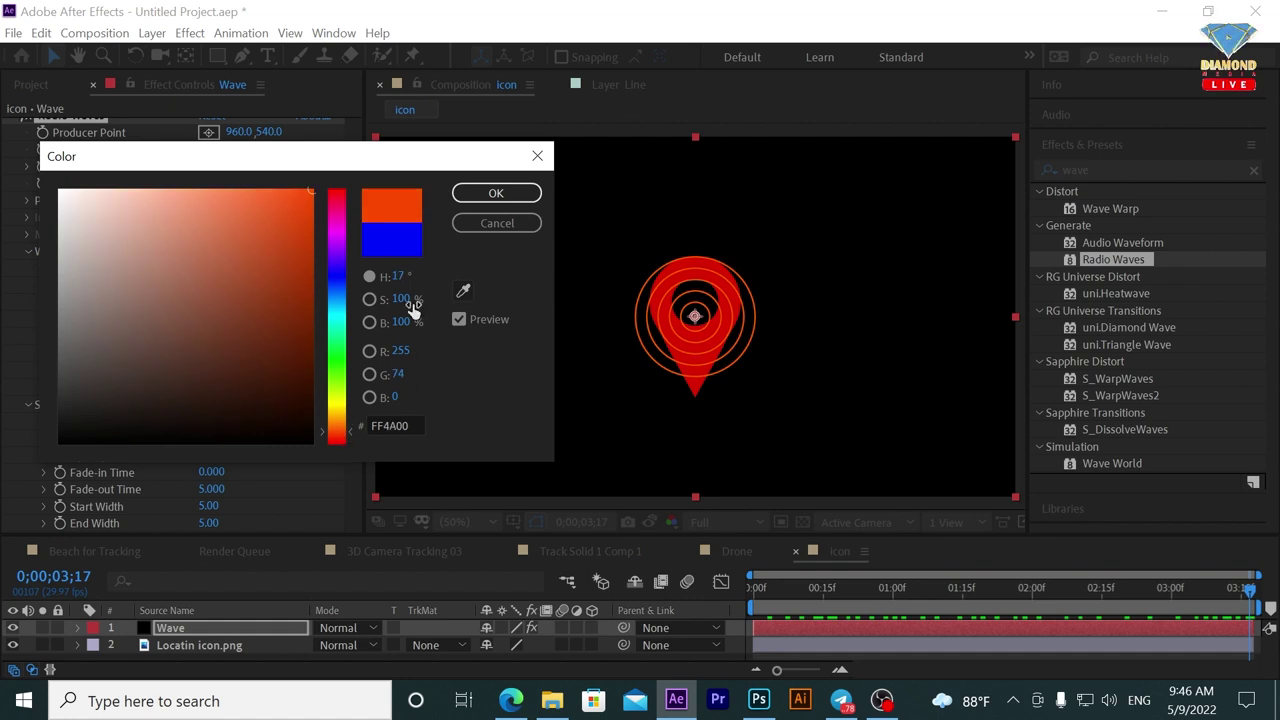
pyautogui.click(496, 193)
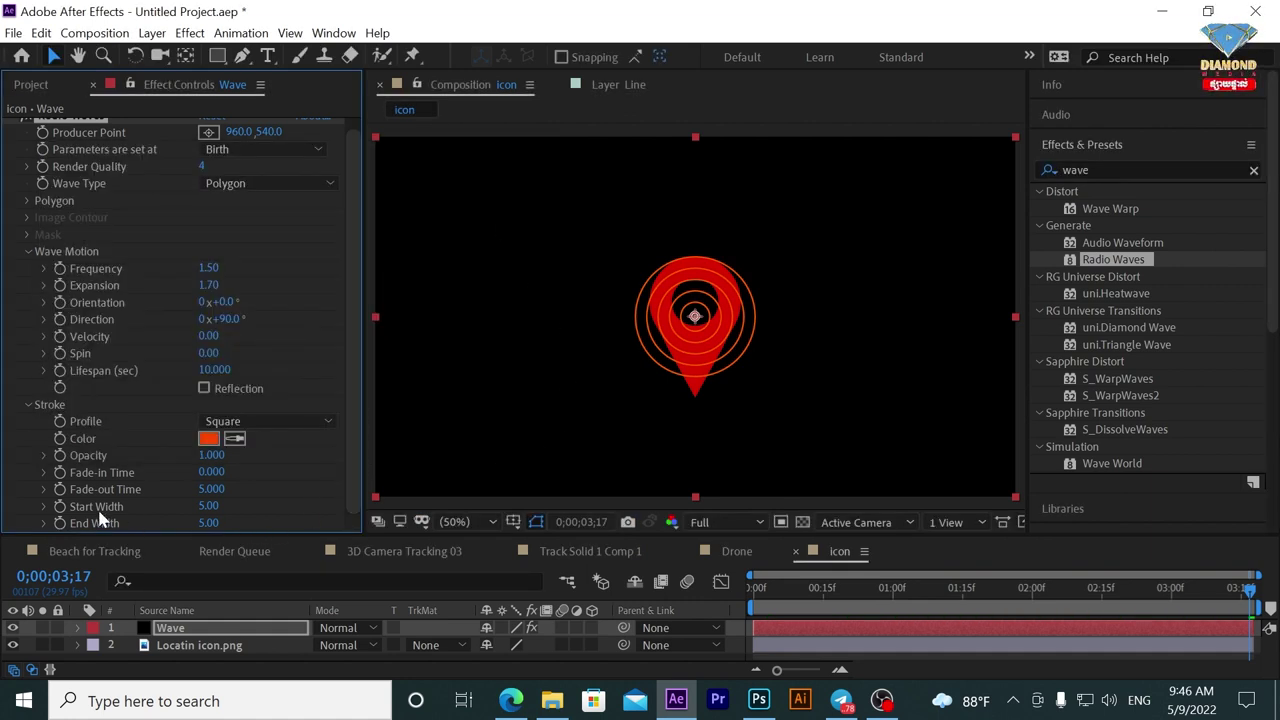
# Set the stroke Start Width to 11.50 and End Width to 11.20.
pyautogui.moveTo(204, 507); pyautogui.dragTo(264, 505)
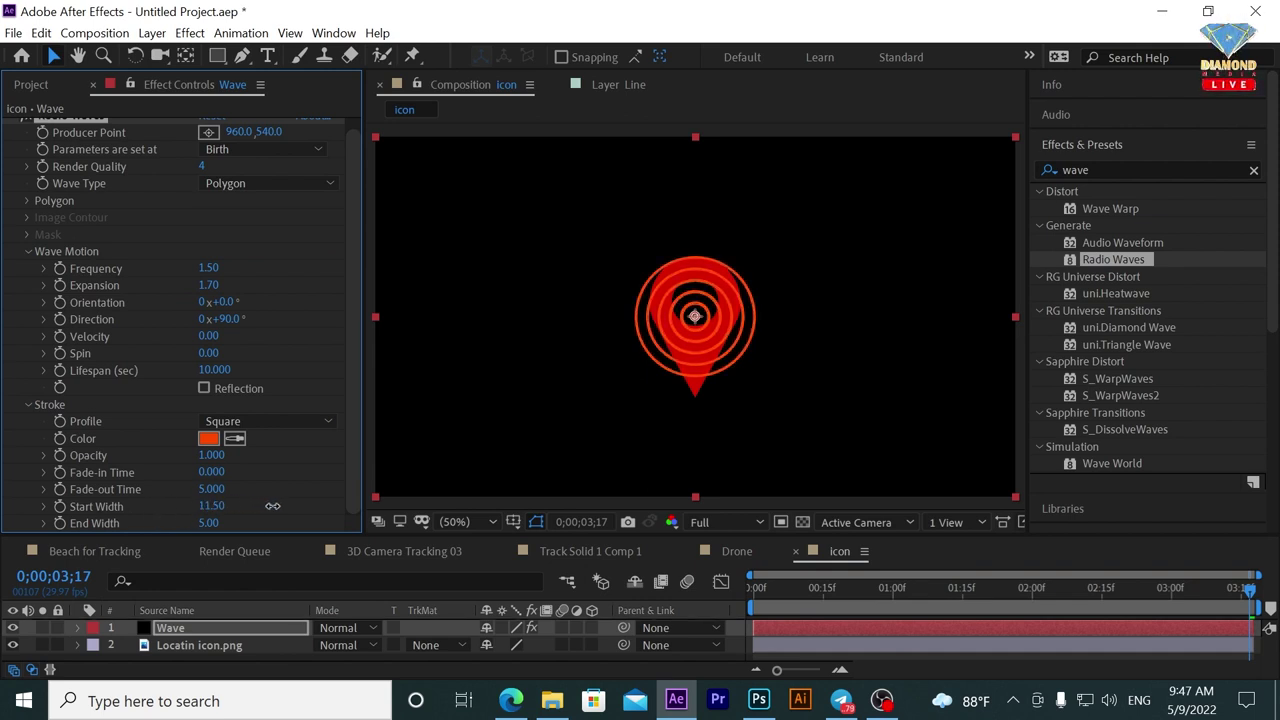
pyautogui.moveTo(208, 523); pyautogui.dragTo(276, 524)
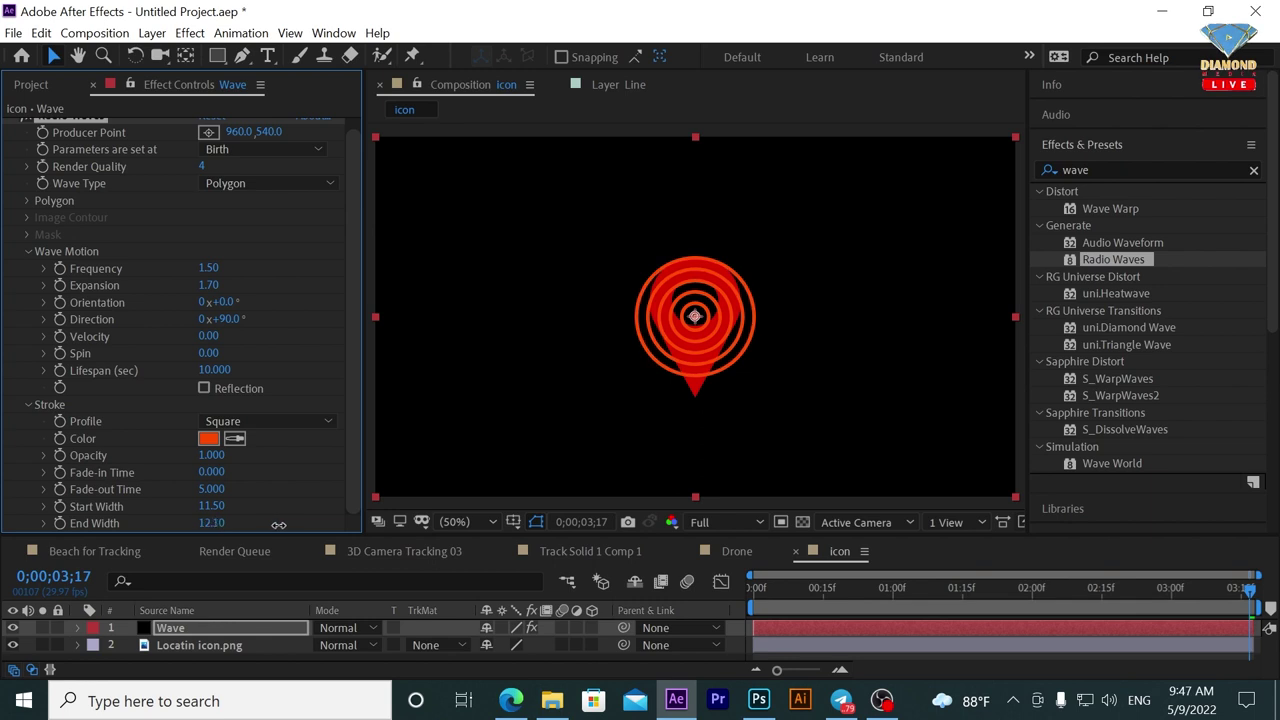
pyautogui.moveTo(301, 524); pyautogui.dragTo(274, 532)
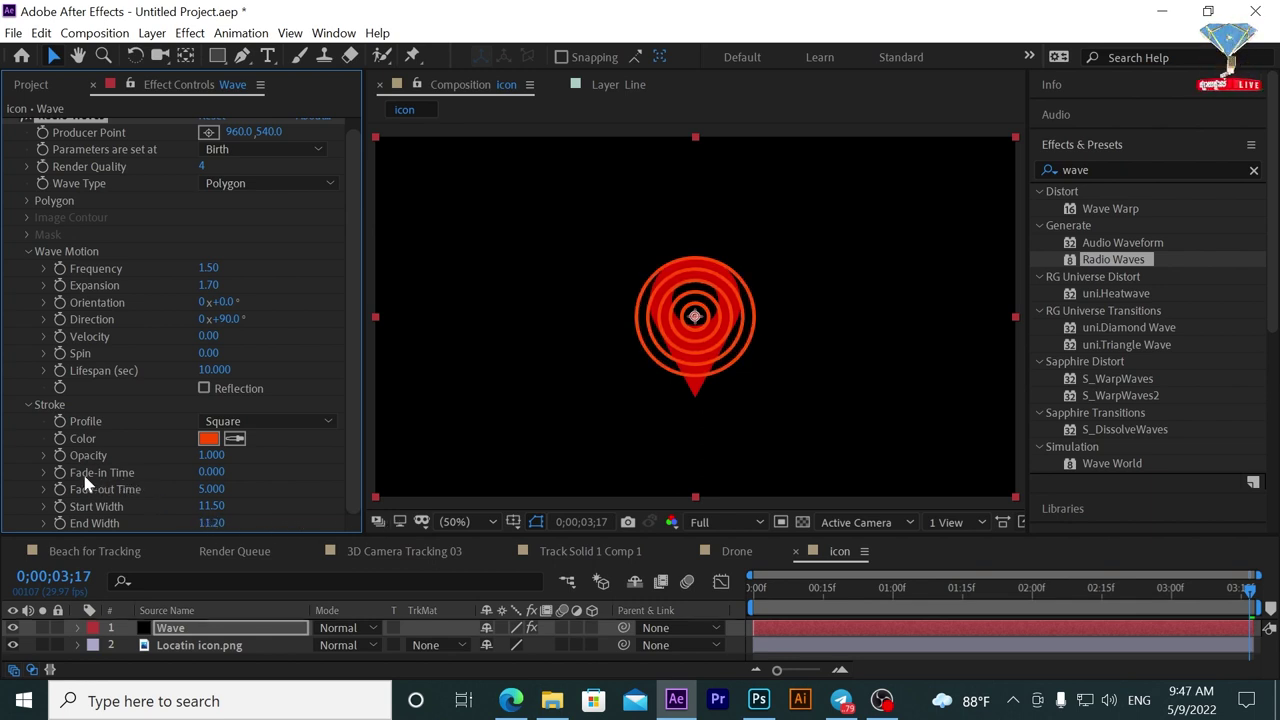
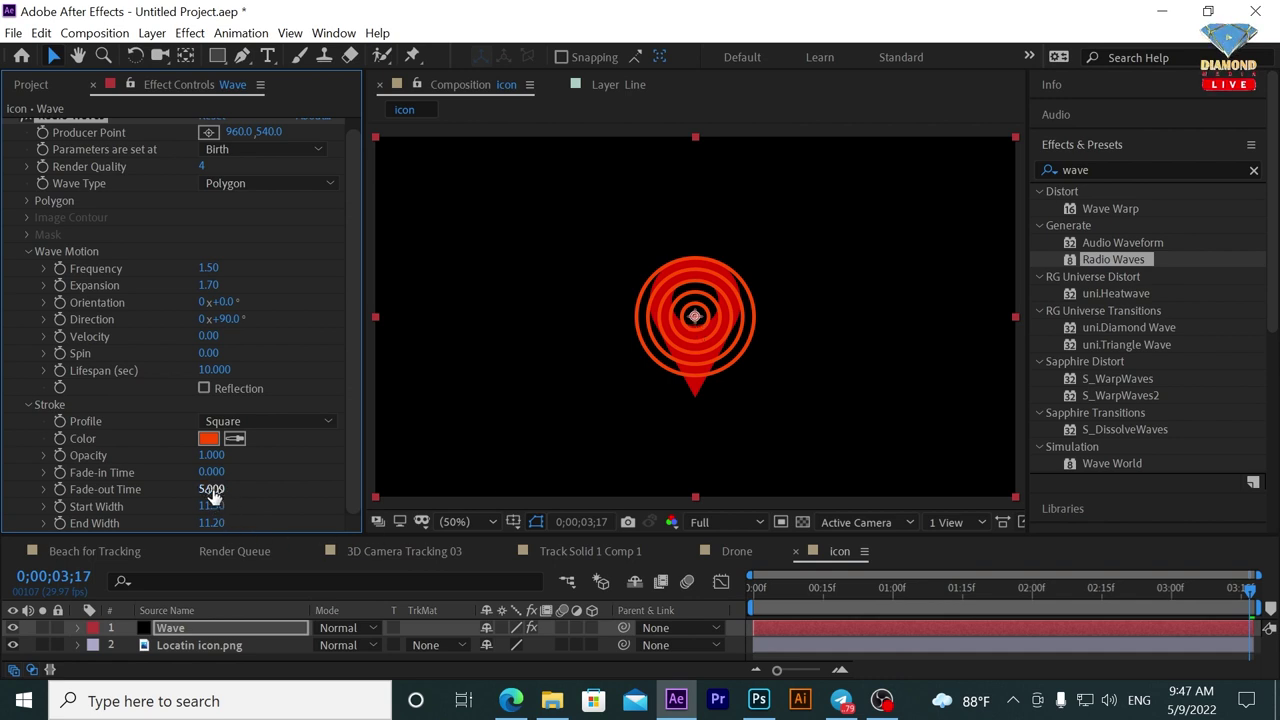
# Set the Radio Waves Fade-out Time to 18.400 and preview the rings around the pin.
pyautogui.moveTo(211, 489); pyautogui.dragTo(348, 488)
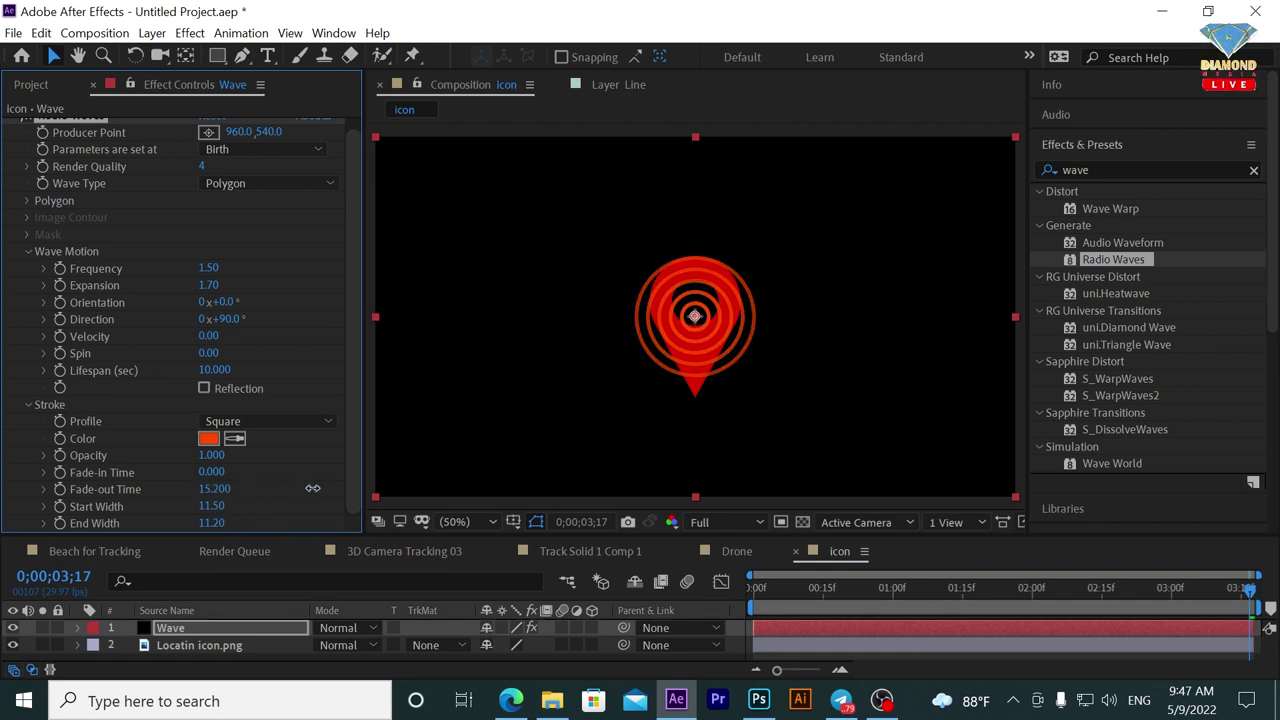
pyautogui.click(757, 569)
pyautogui.press('space')
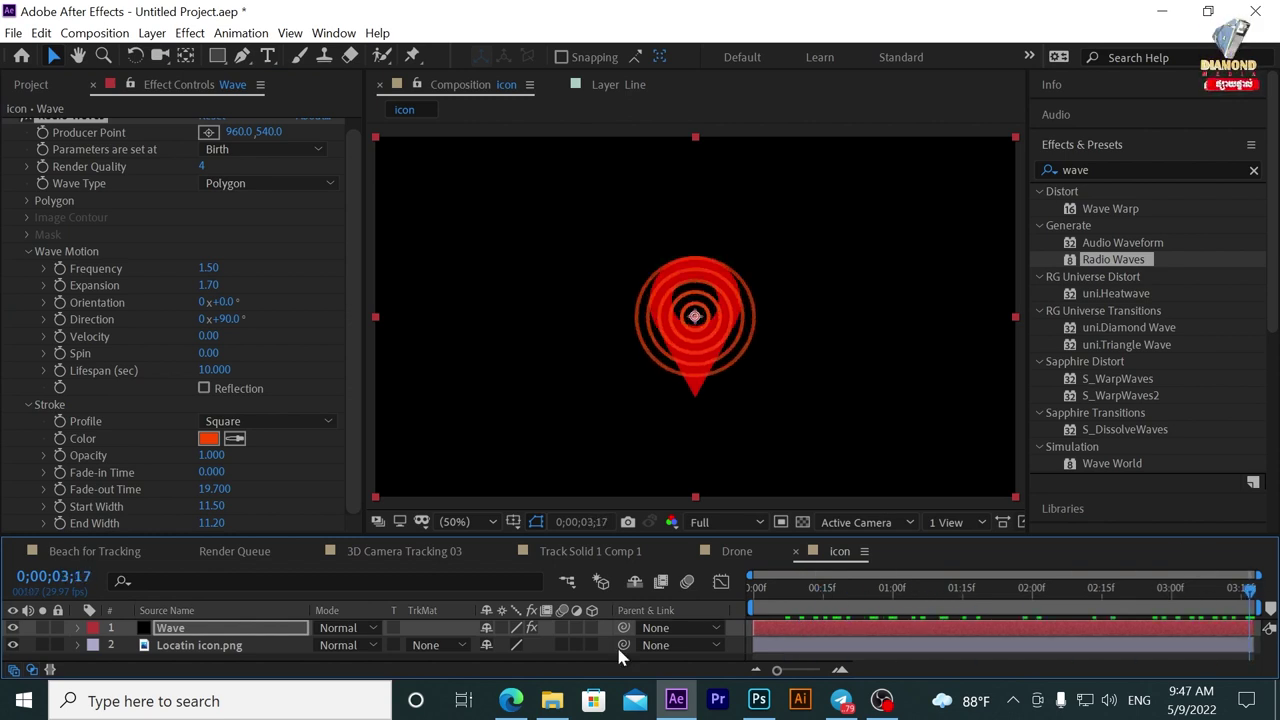
pyautogui.moveTo(214, 489); pyautogui.dragTo(210, 490)
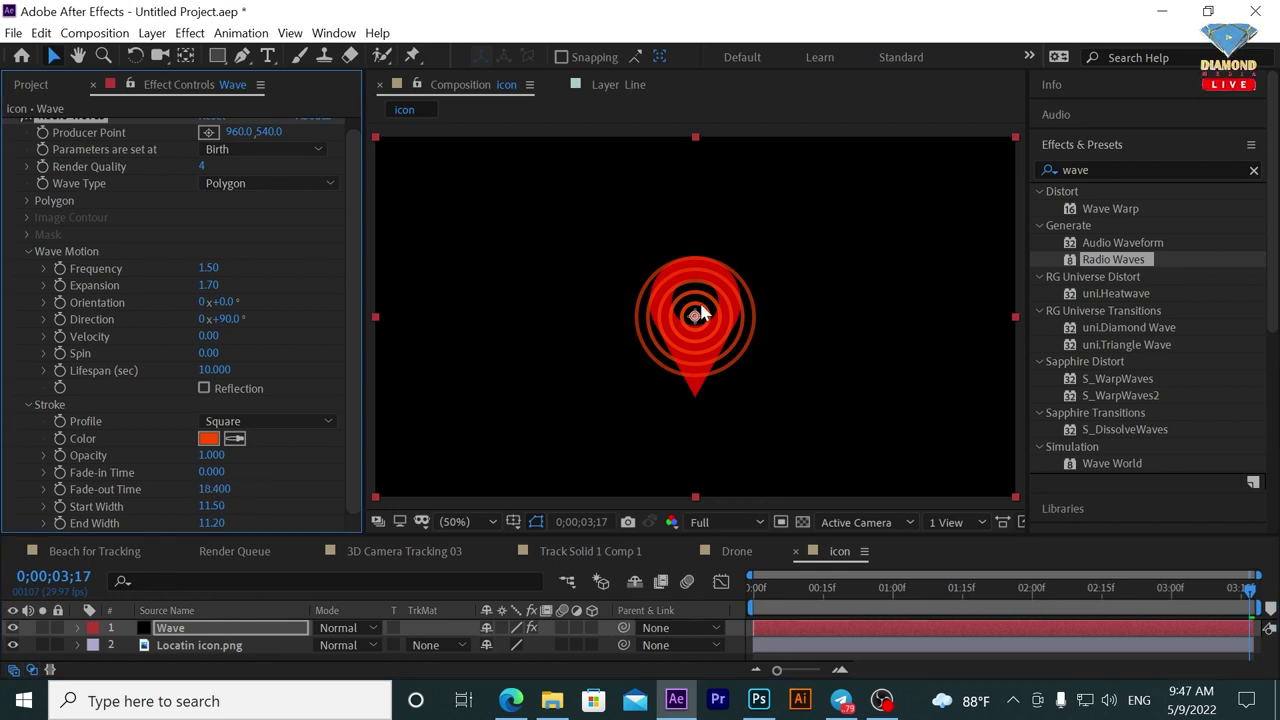
pyautogui.rightClick(858, 634)
# Time-stretch the Wave layer to a new duration of 1;18.
pyautogui.click(826, 637)
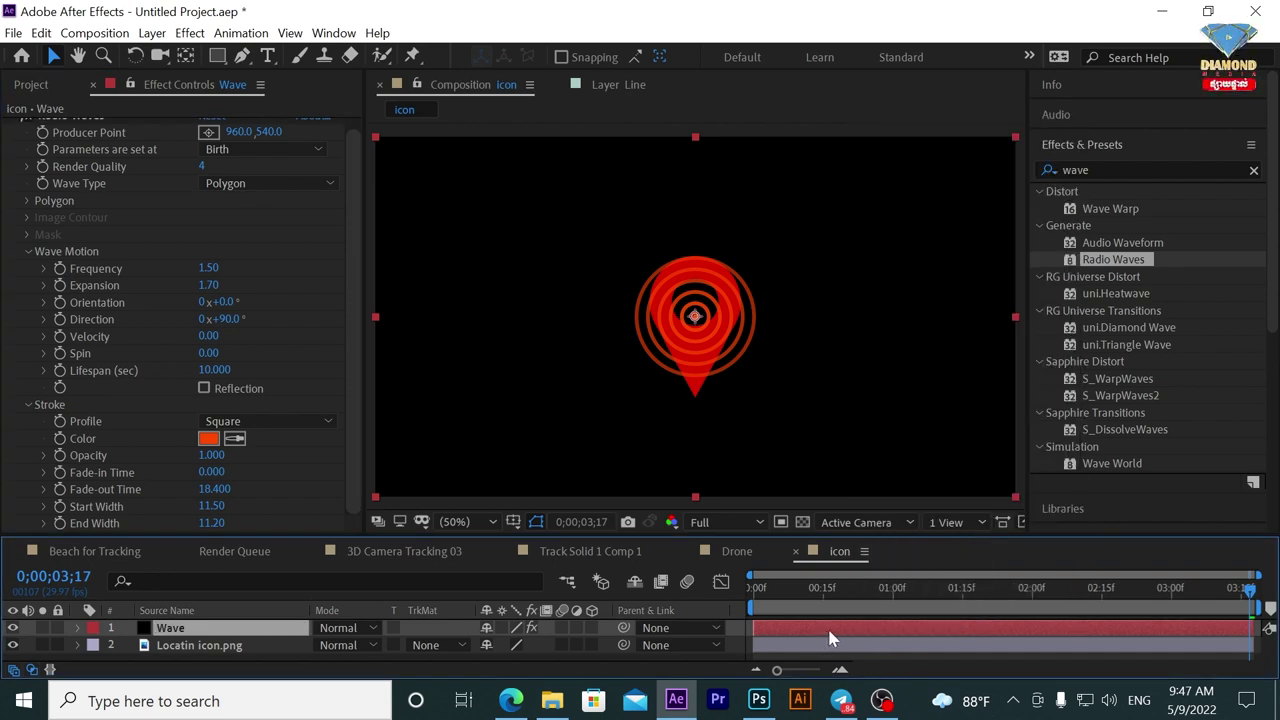
pyautogui.rightClick(829, 638)
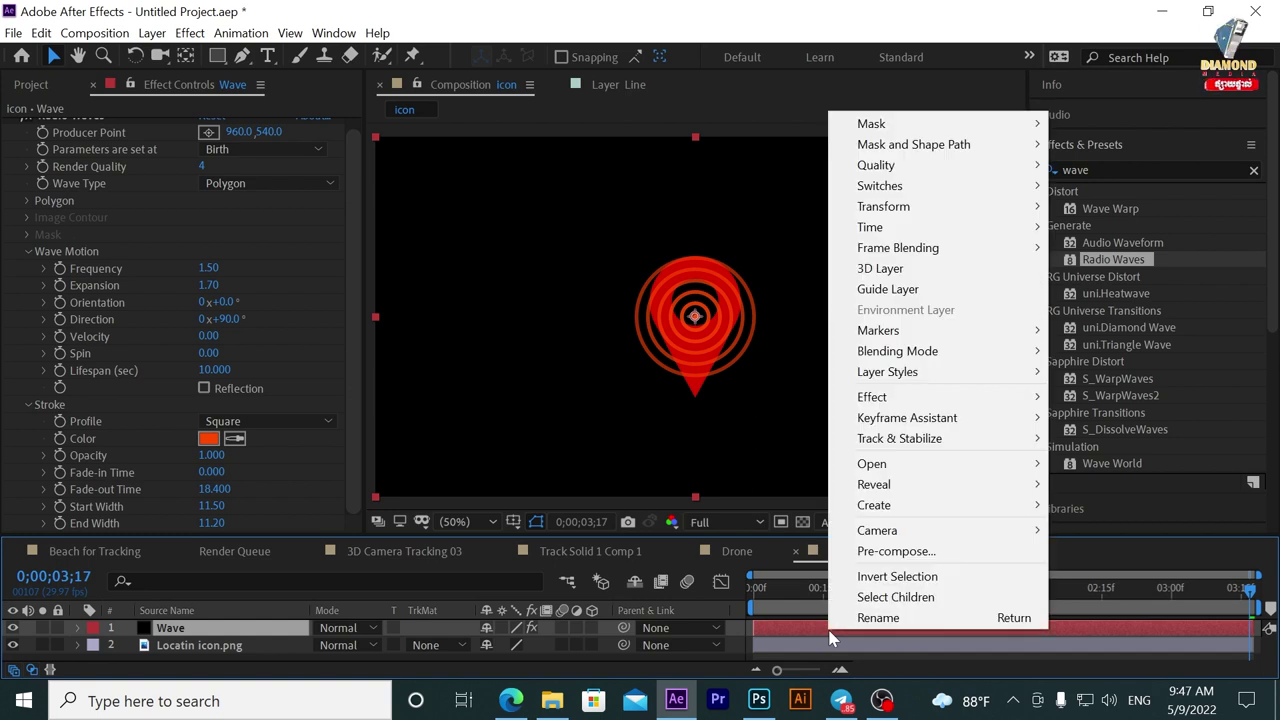
pyautogui.moveTo(868, 229)
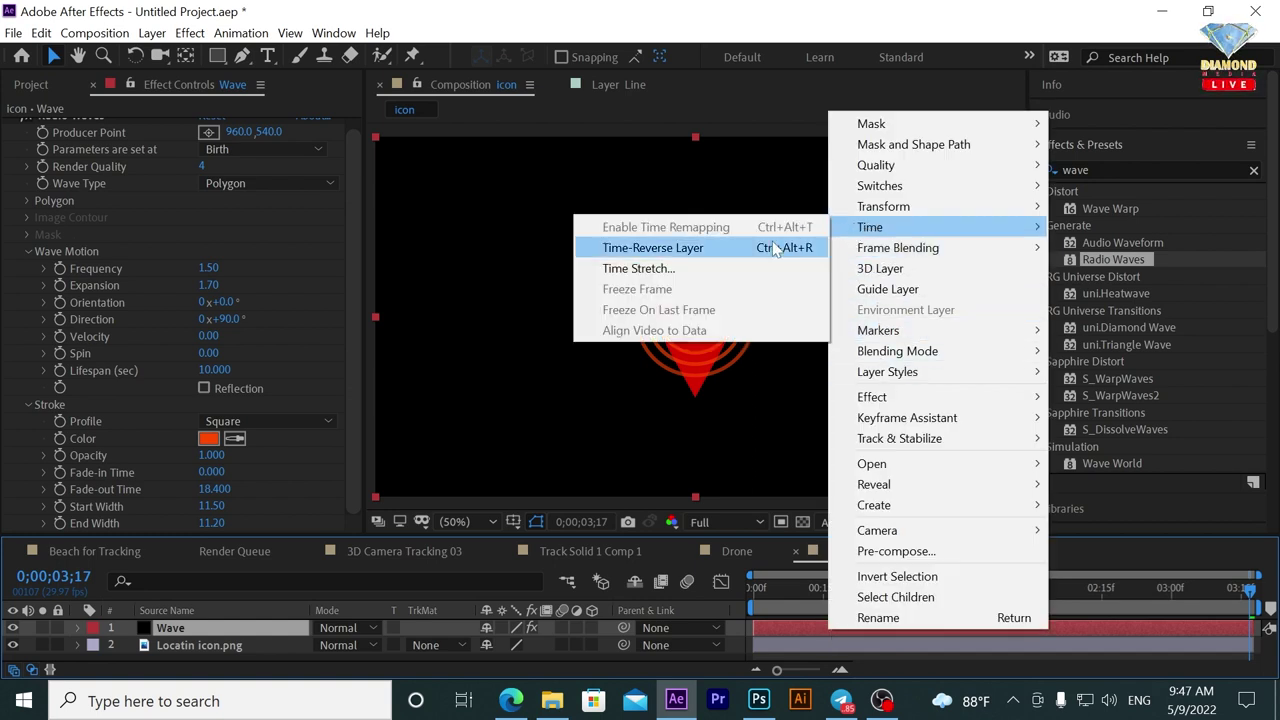
pyautogui.click(630, 271)
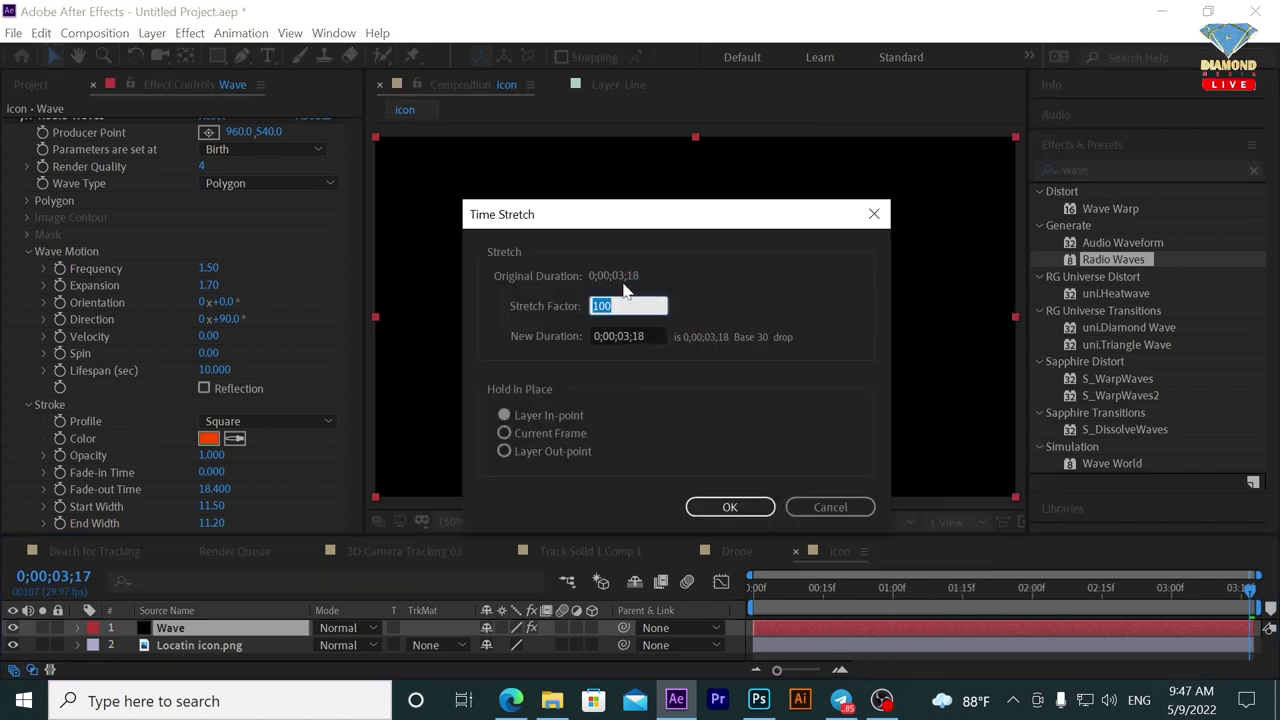
pyautogui.click(623, 338)
pyautogui.write('118')
pyautogui.press('Return')
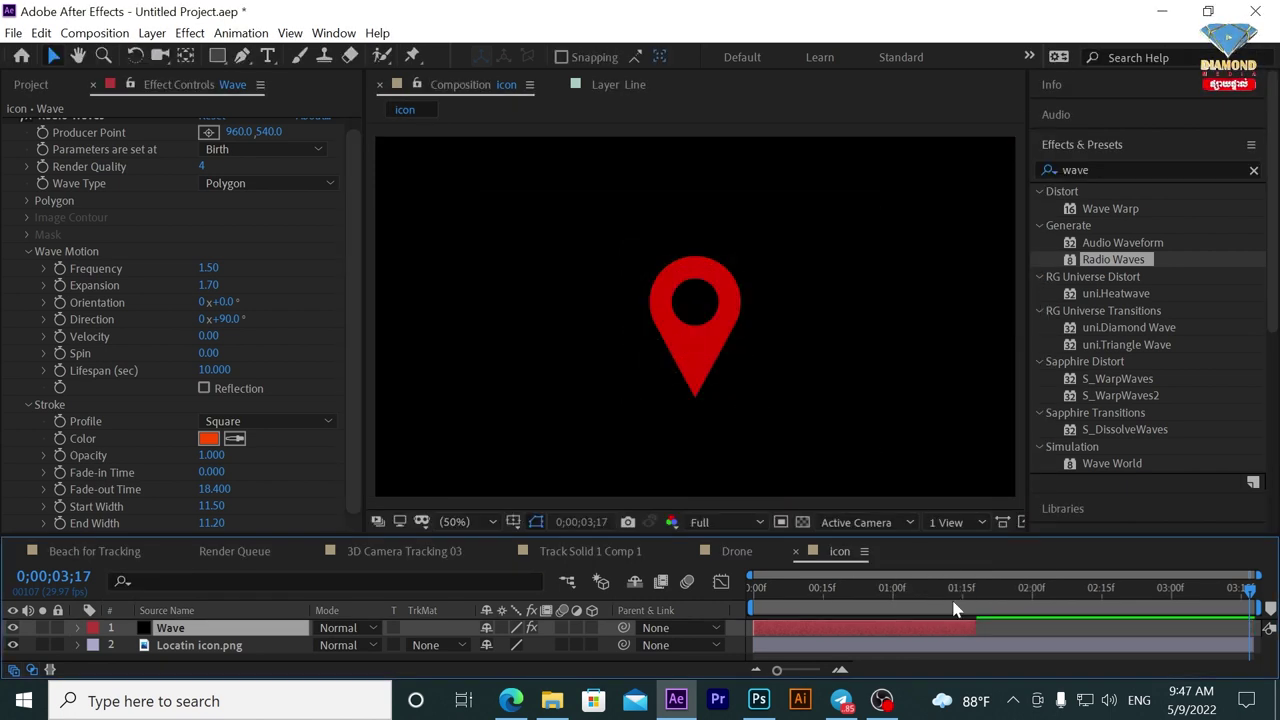
# Extend the Wave layer's out-point to the composition's end and preview it.
pyautogui.moveTo(975, 628); pyautogui.dragTo(1230, 628)
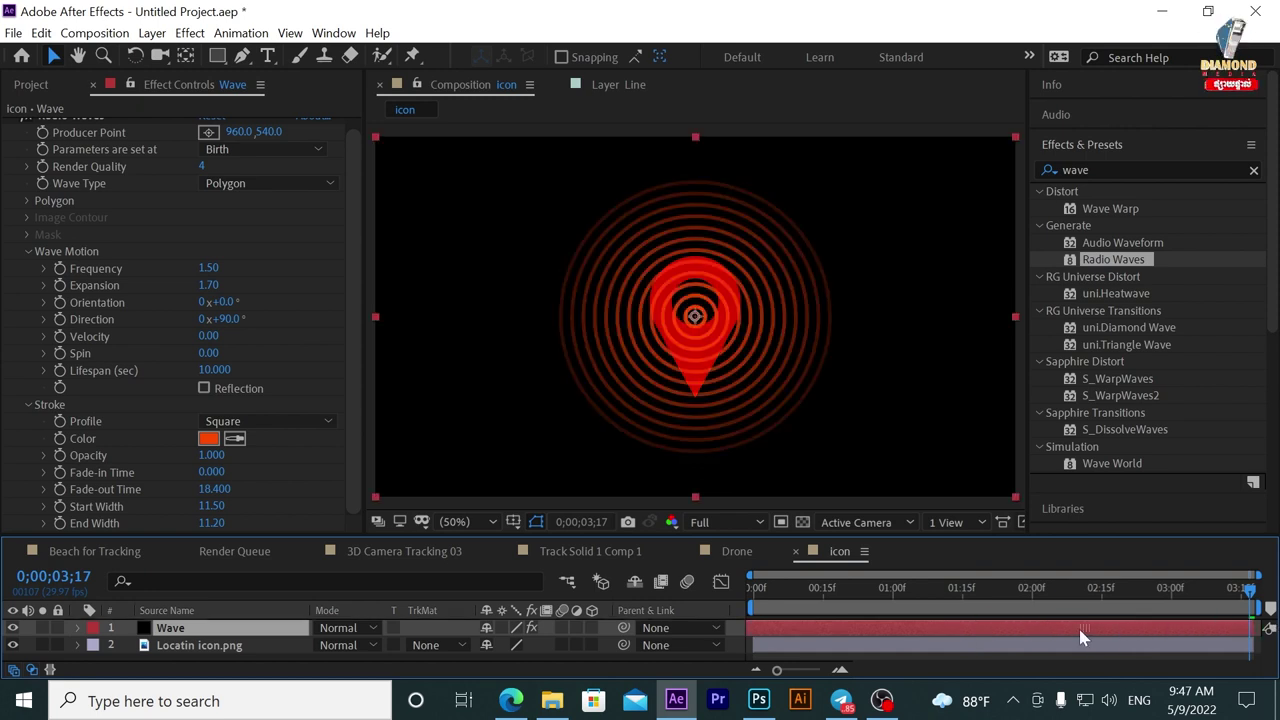
pyautogui.press('space')
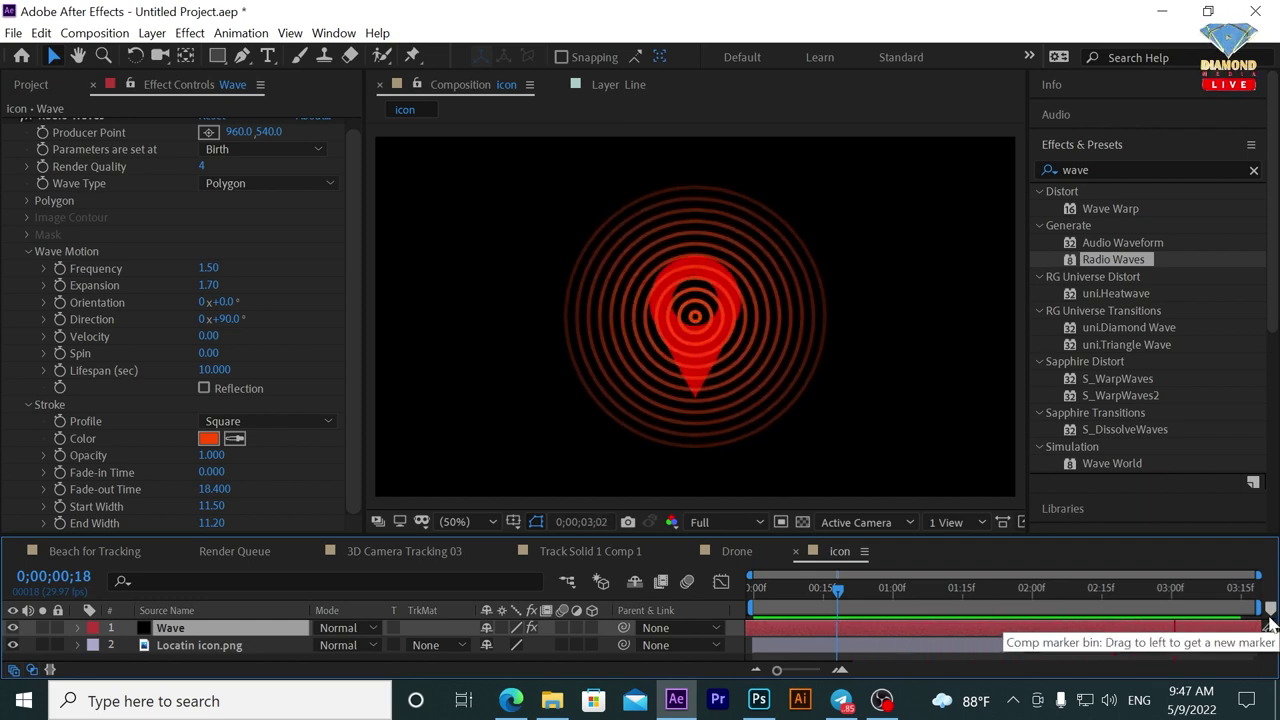
pyautogui.click(1040, 590)
# Set the Radio Waves Frequency to 0.60, Expansion to 0.60 and Fade-out Time to 4.200, then preview.
pyautogui.press('space')
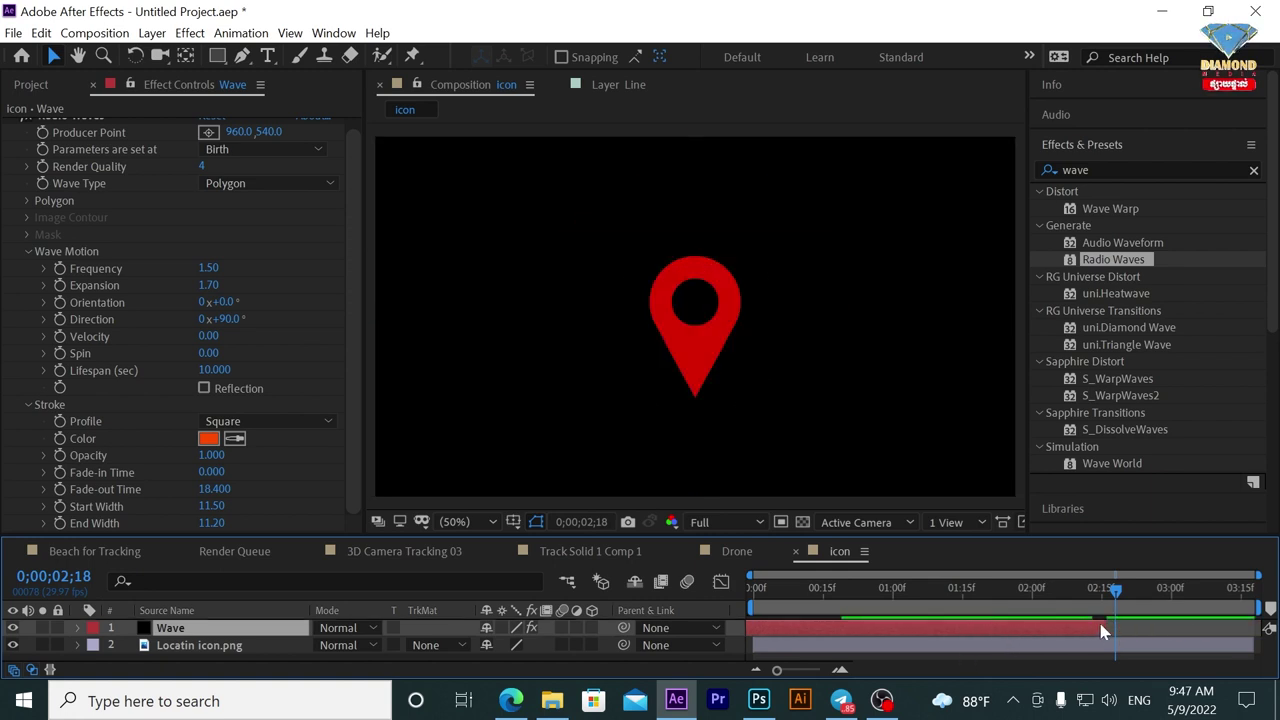
pyautogui.moveTo(1077, 590); pyautogui.dragTo(1110, 590)
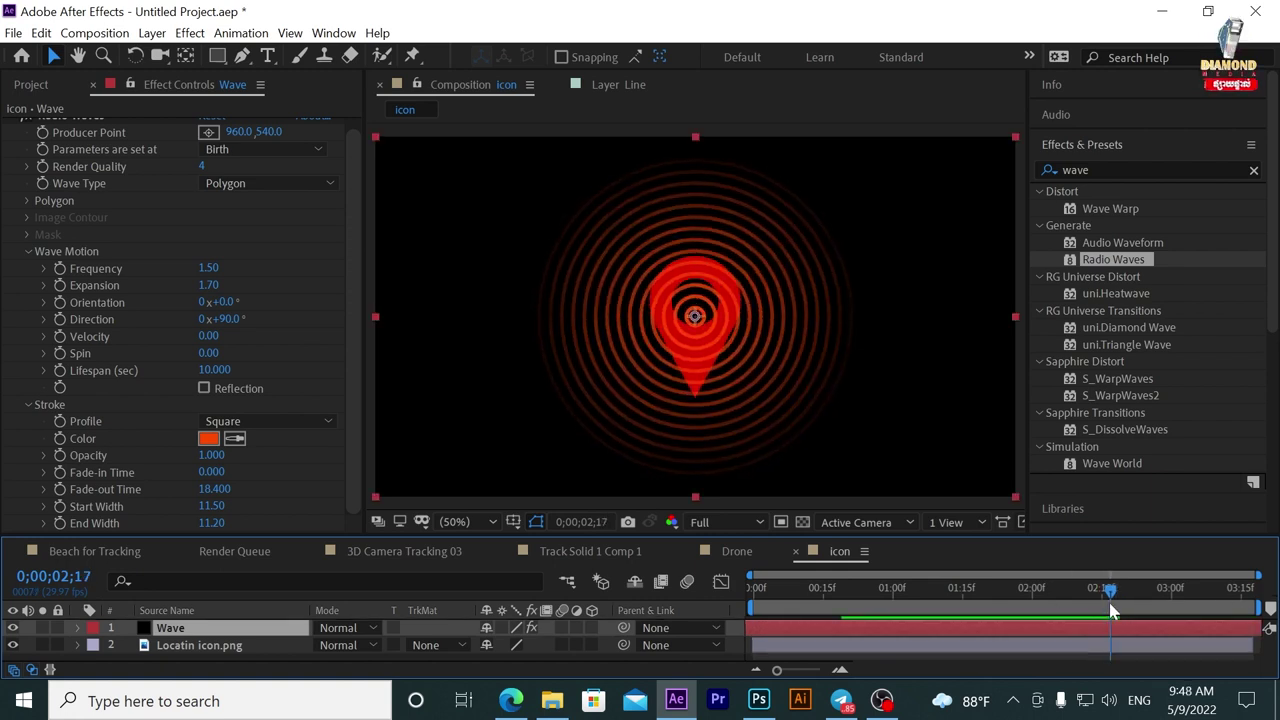
pyautogui.moveTo(208, 285); pyautogui.dragTo(200, 287)
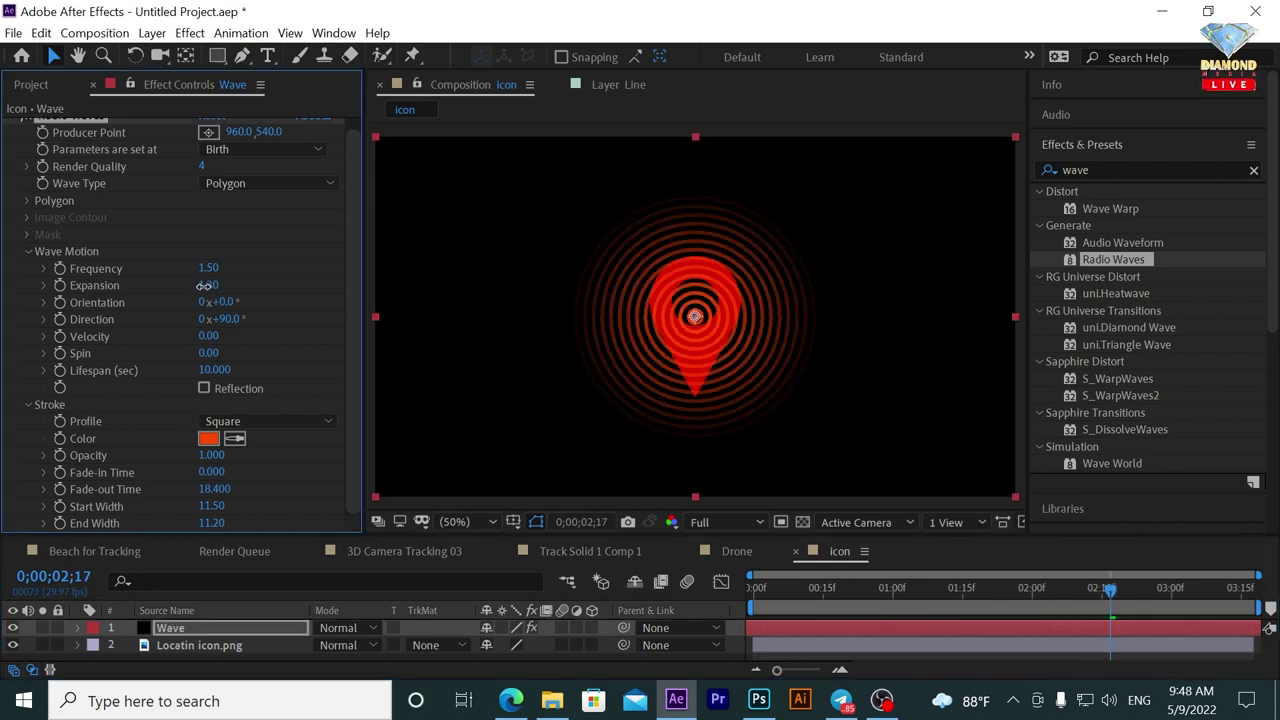
pyautogui.moveTo(207, 272); pyautogui.dragTo(207, 267)
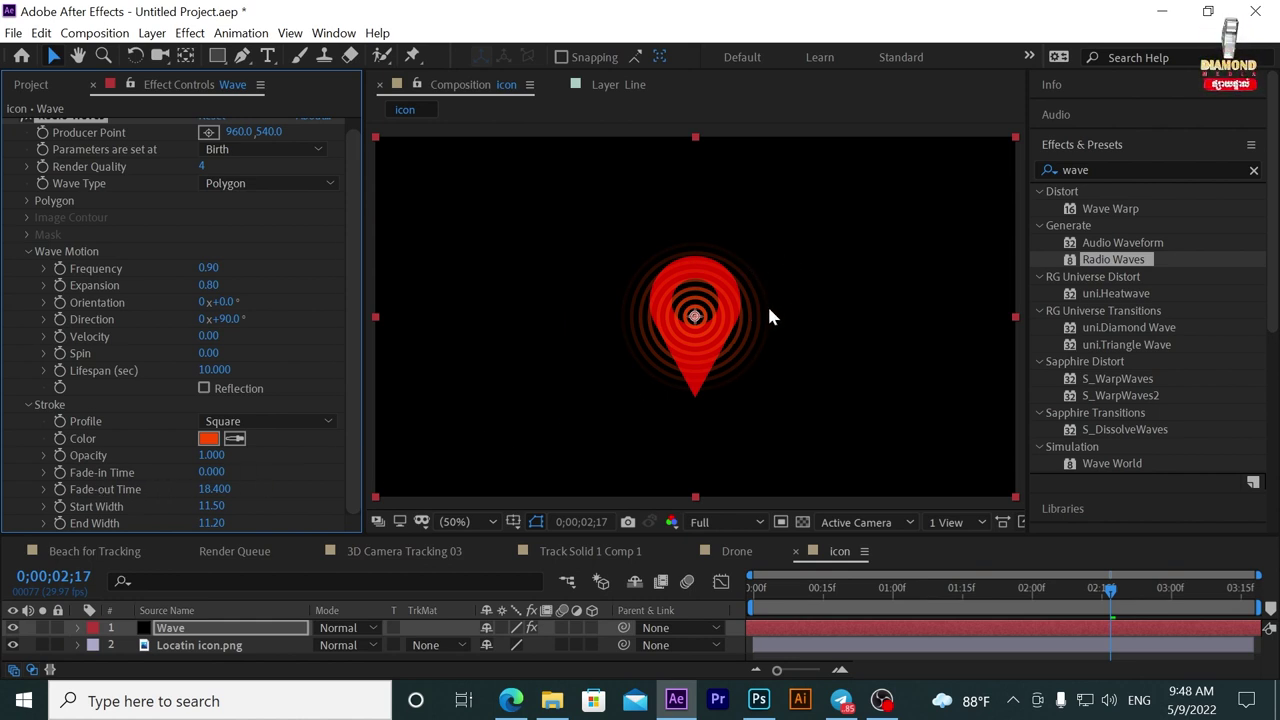
pyautogui.moveTo(214, 489); pyautogui.dragTo(4, 503)
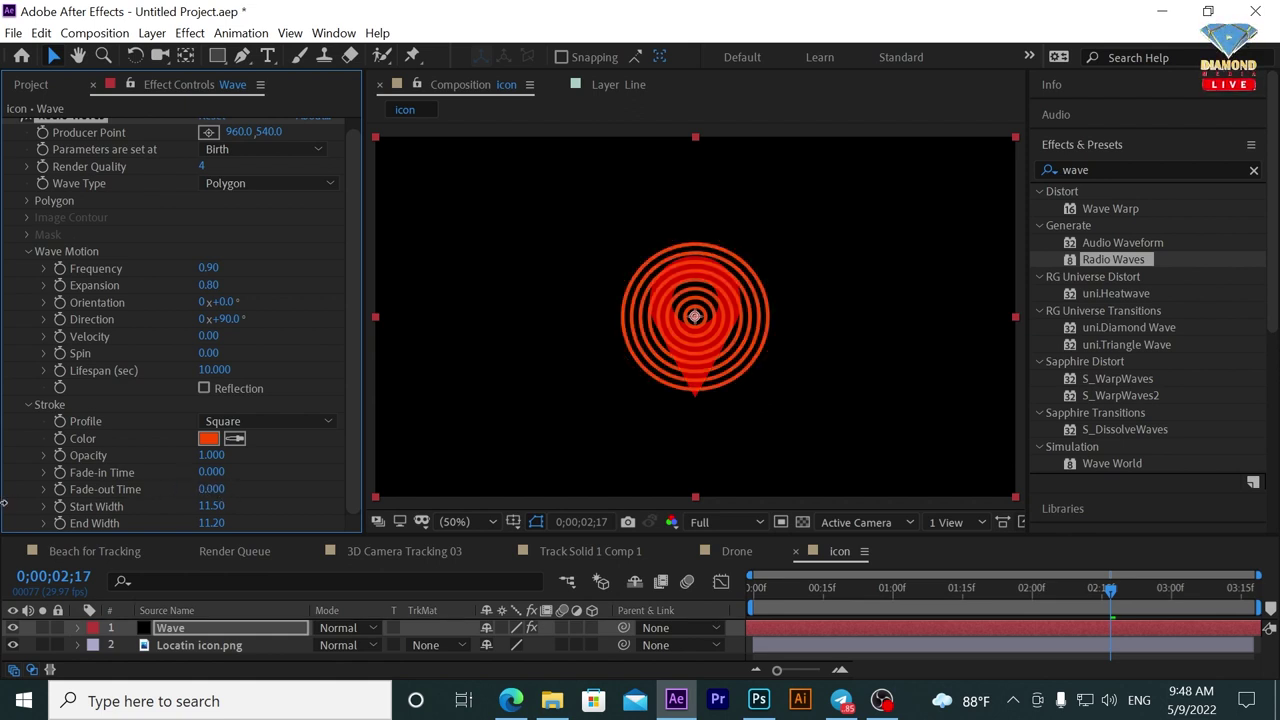
pyautogui.moveTo(4, 503); pyautogui.dragTo(63, 508)
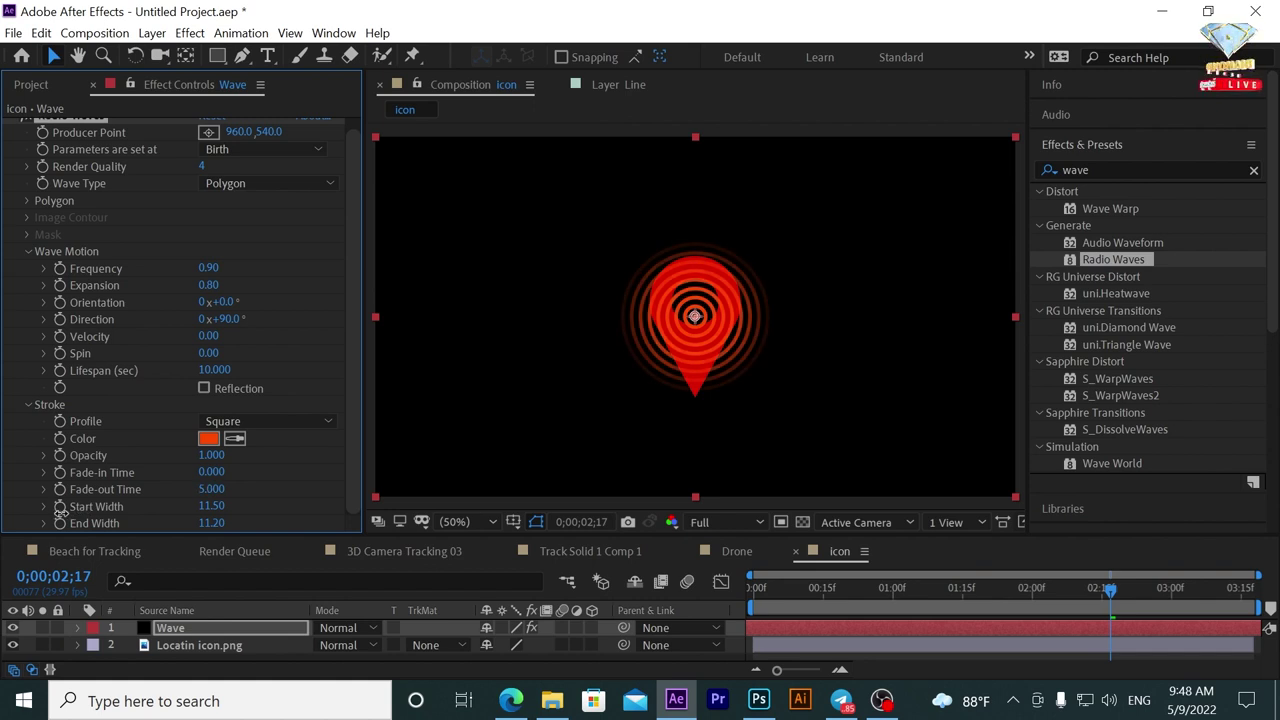
pyautogui.moveTo(61, 508); pyautogui.dragTo(52, 511)
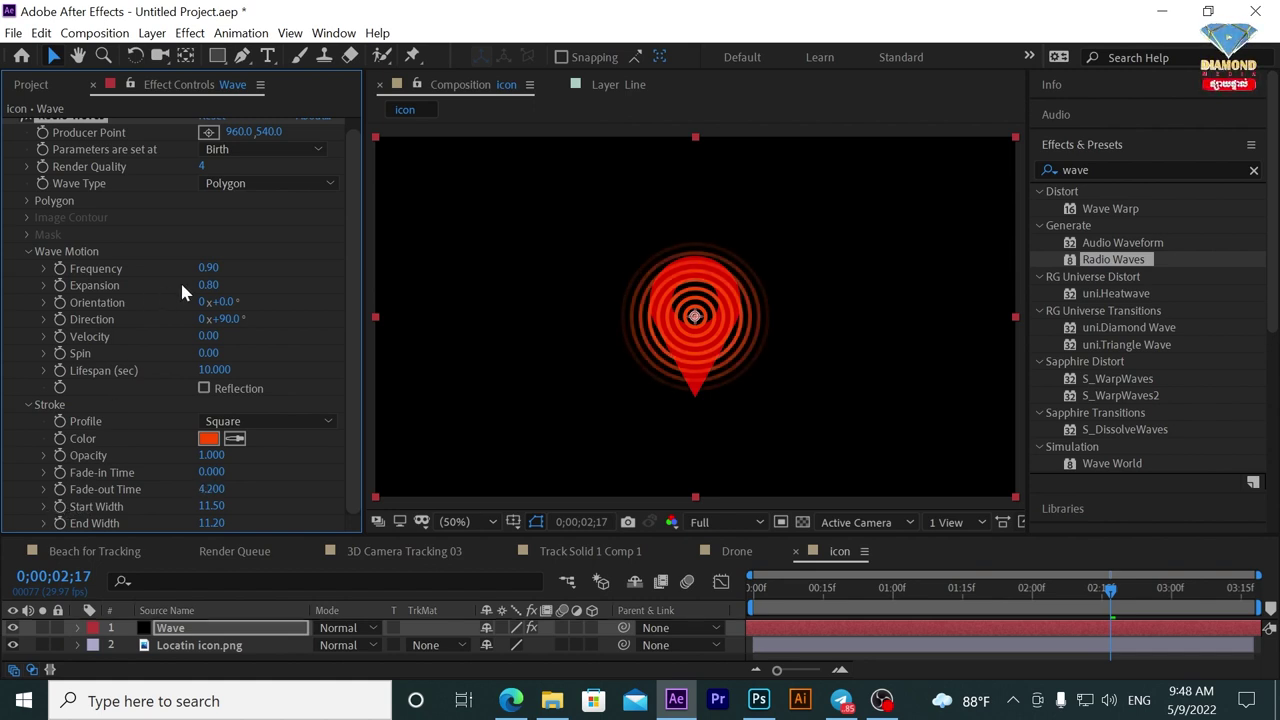
pyautogui.moveTo(215, 271); pyautogui.dragTo(210, 268)
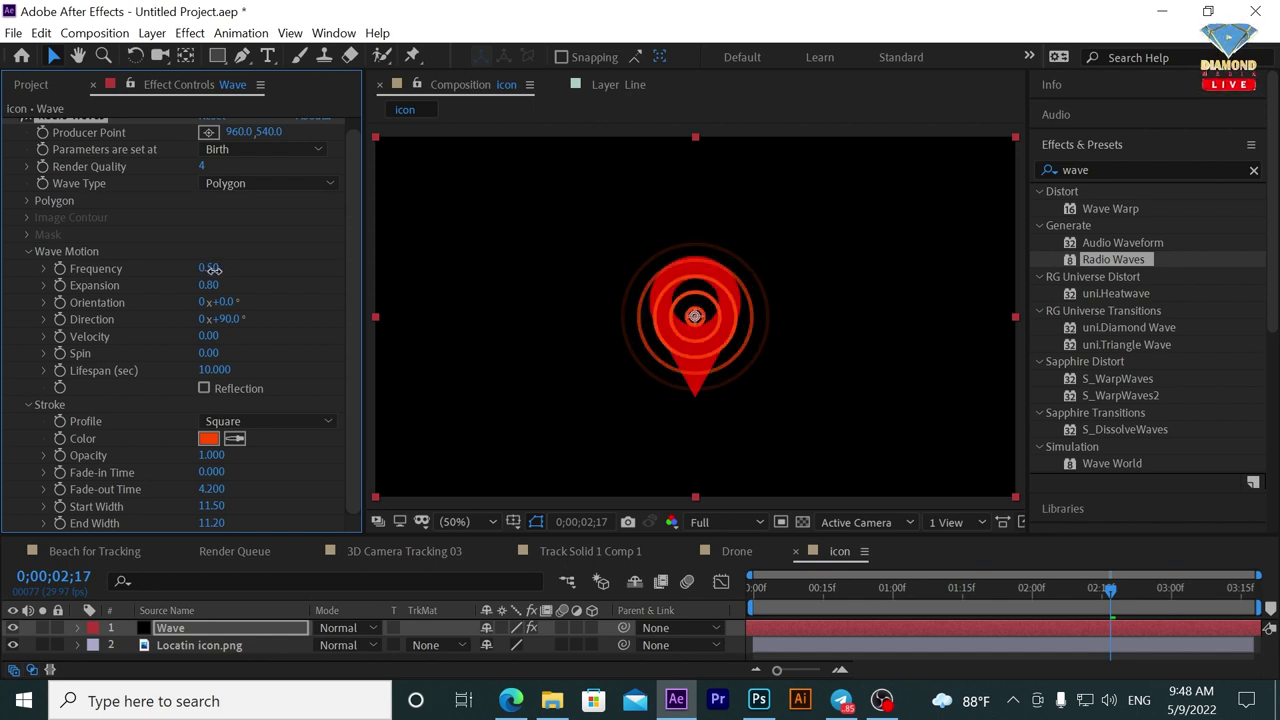
pyautogui.moveTo(211, 284); pyautogui.dragTo(211, 284)
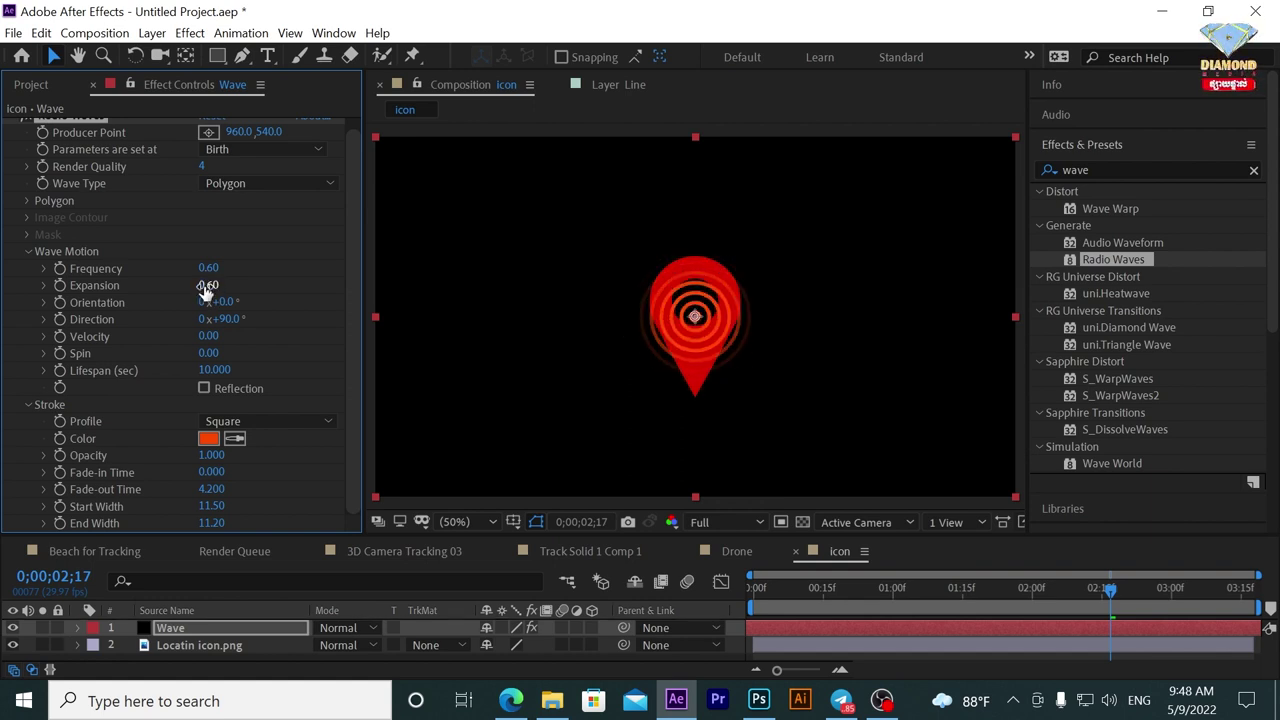
pyautogui.press('space')
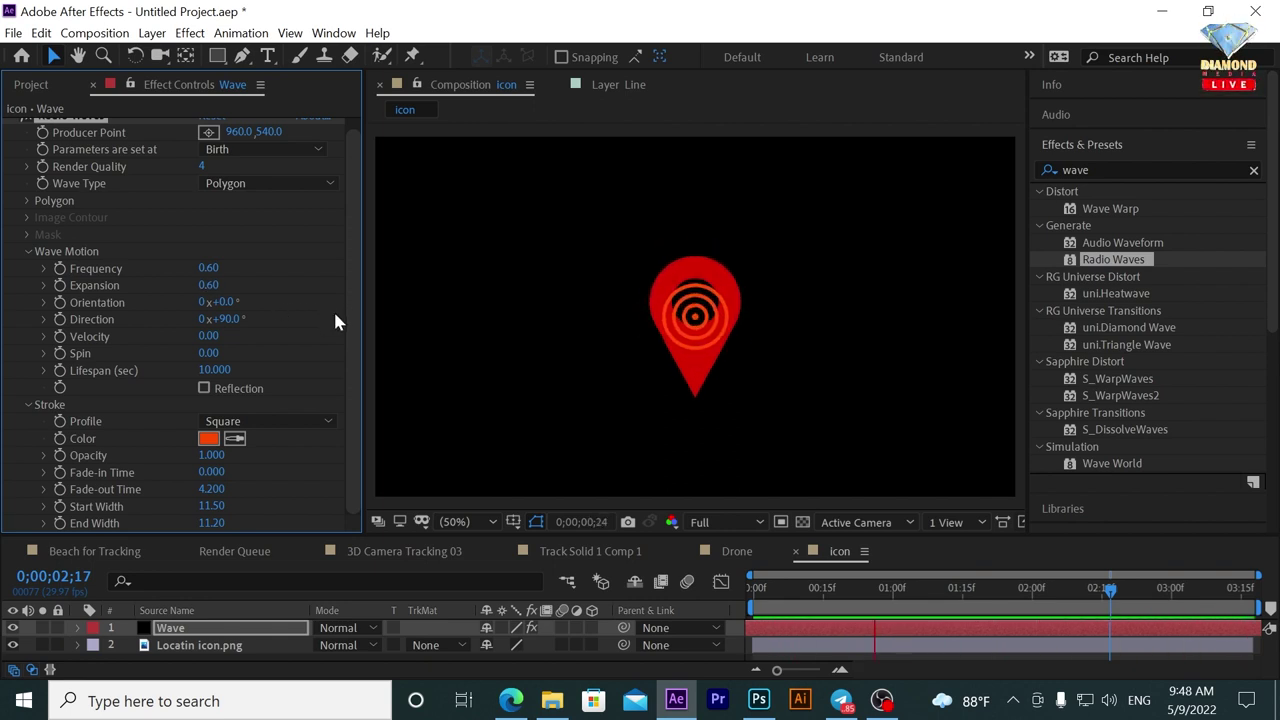
# At 0;00;02;12, move the Radio Waves Producer Point down to 962.7, 788.6.
pyautogui.click(1060, 600)
pyautogui.moveTo(1062, 607); pyautogui.dragTo(1088, 600)
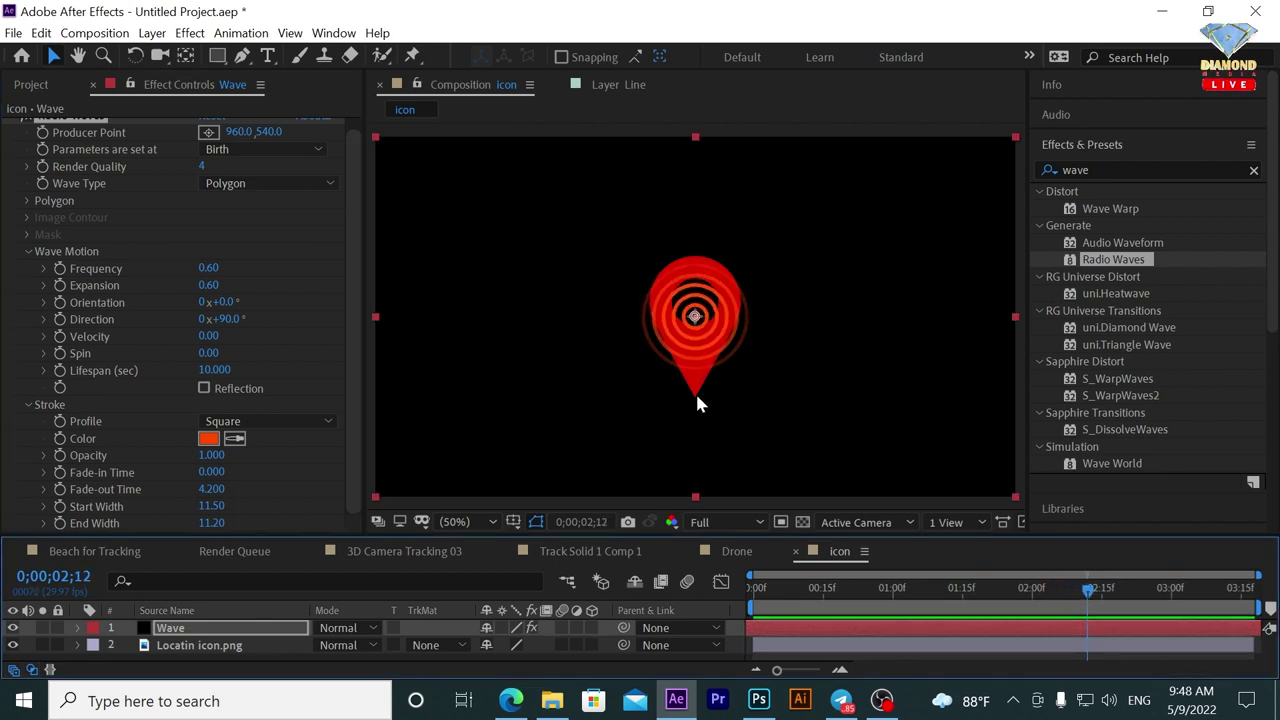
pyautogui.moveTo(750, 537); pyautogui.dragTo(768, 421)
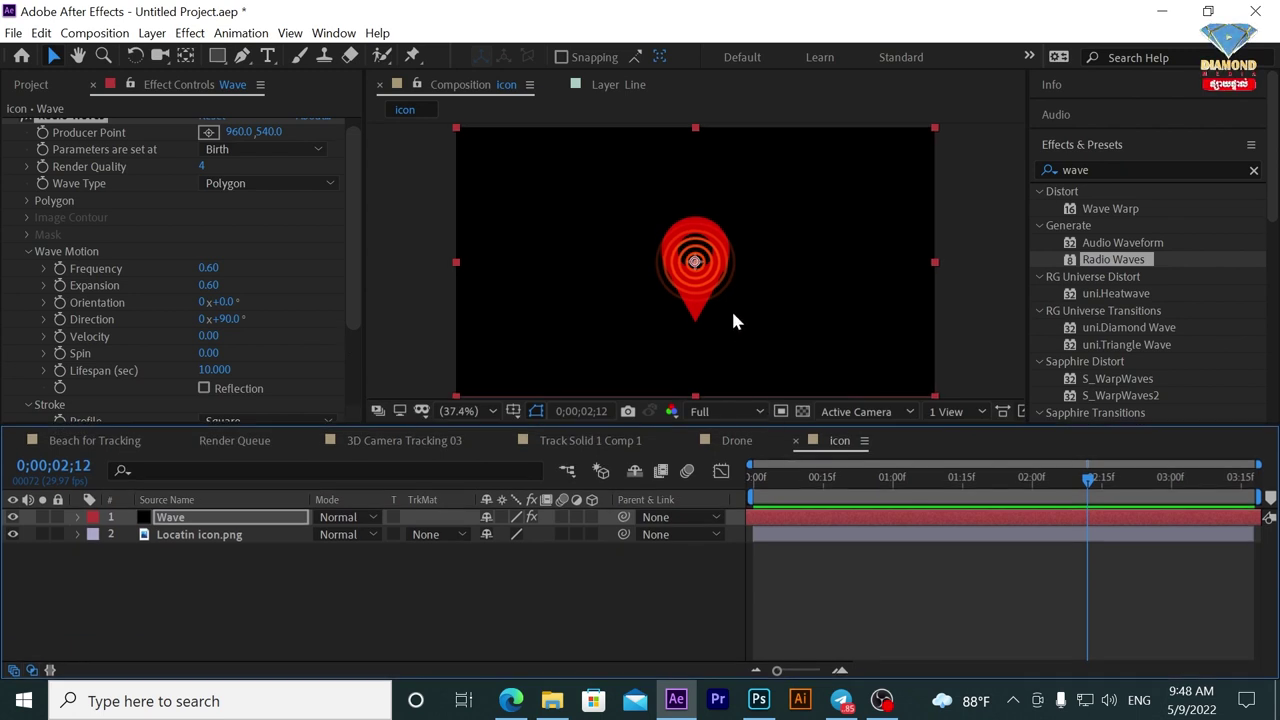
pyautogui.moveTo(697, 265); pyautogui.dragTo(700, 328)
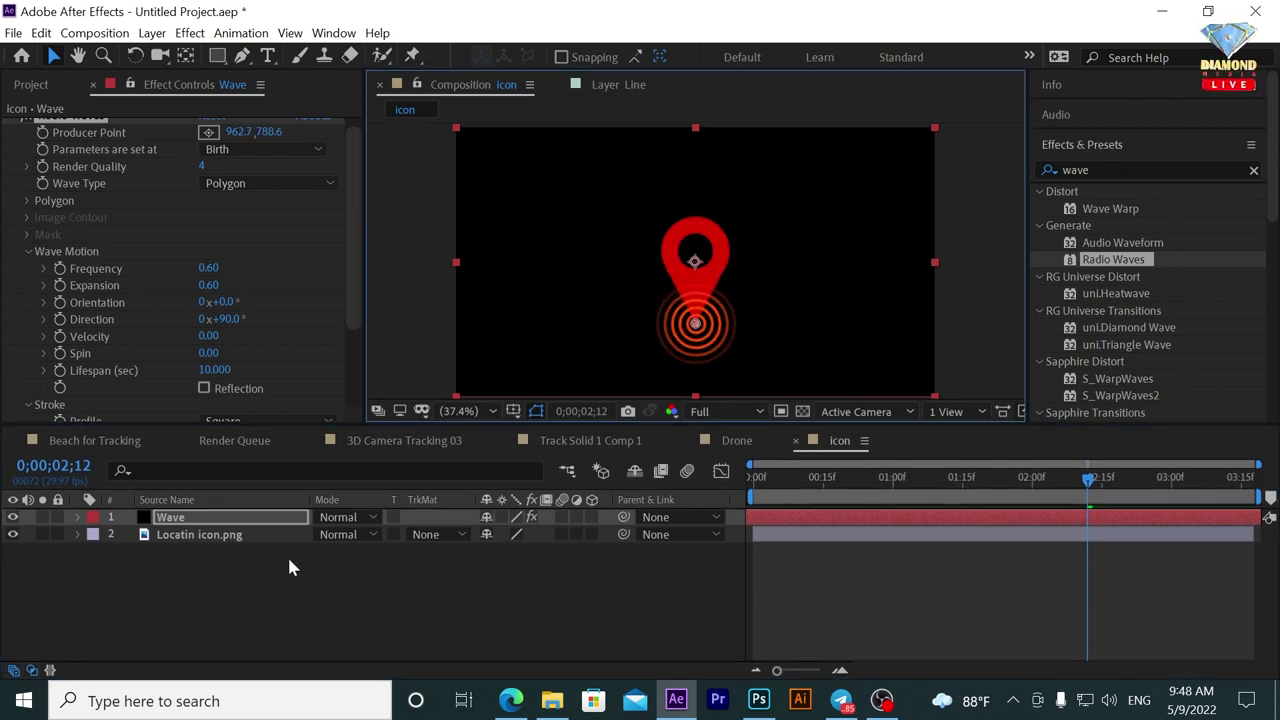
# Make the Wave layer 3D, tilt it back to lie flat and move it under the pin.
pyautogui.click(592, 517)
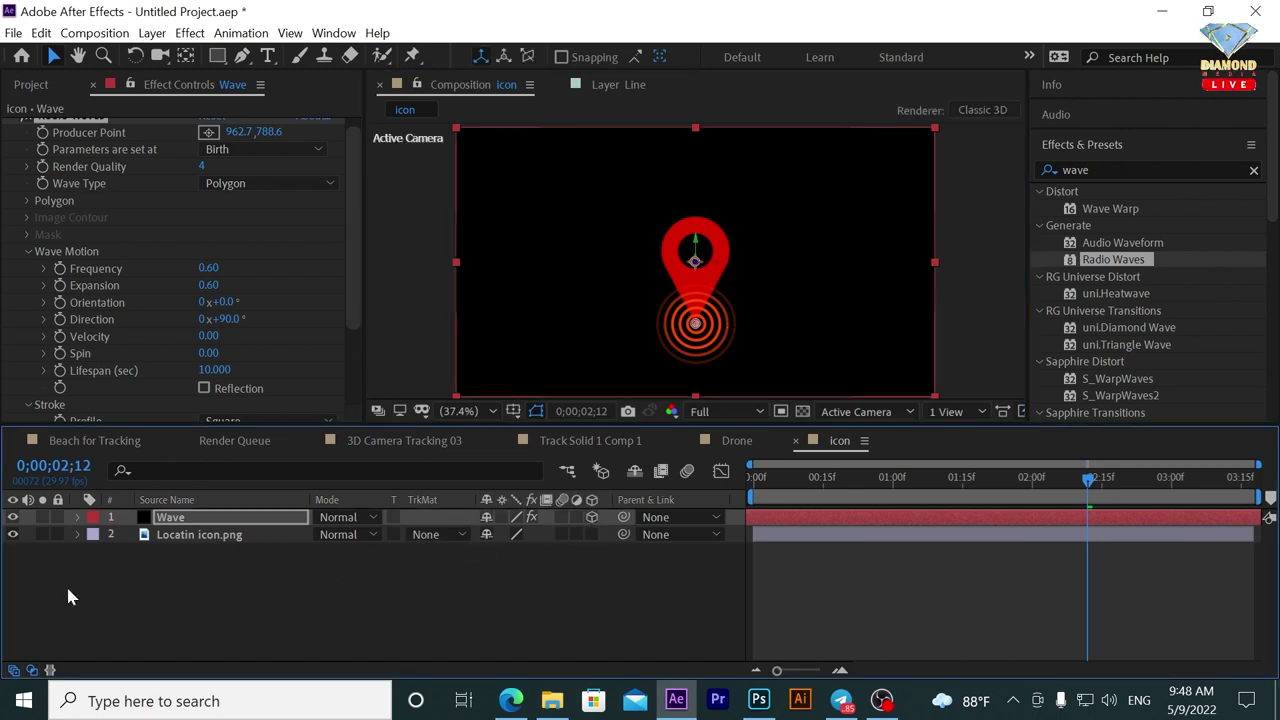
pyautogui.click(78, 518)
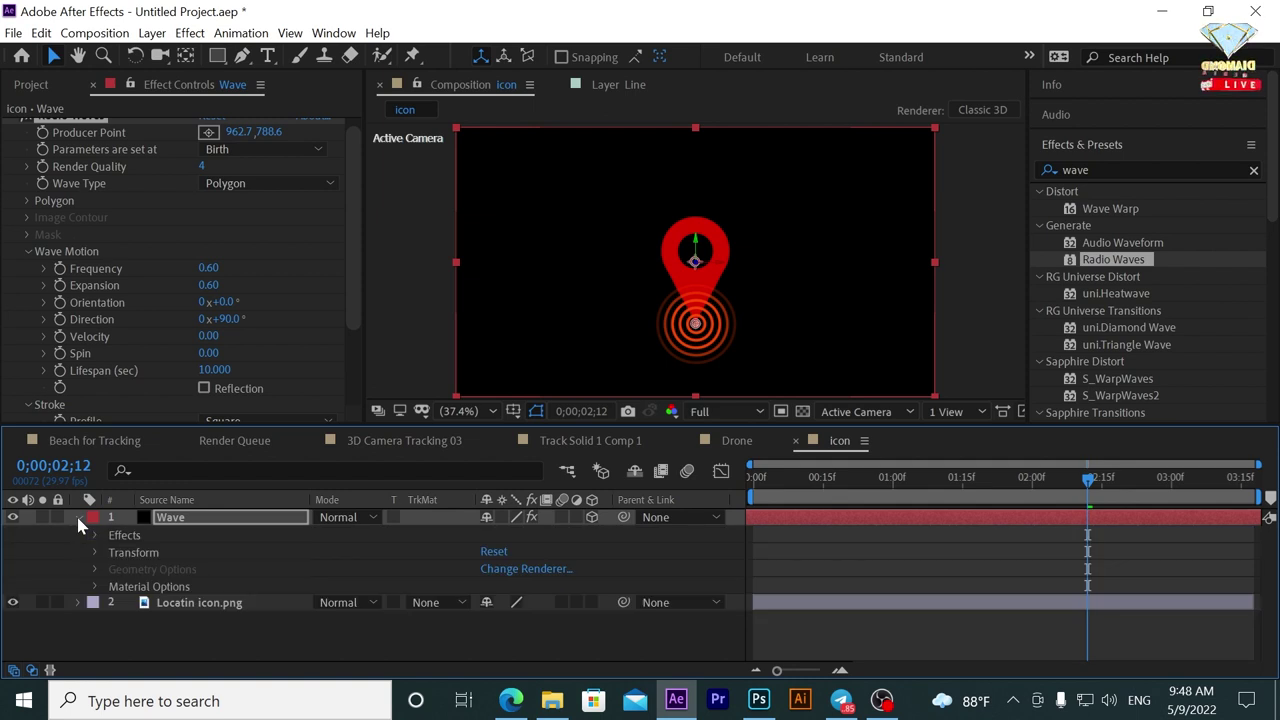
pyautogui.click(94, 553)
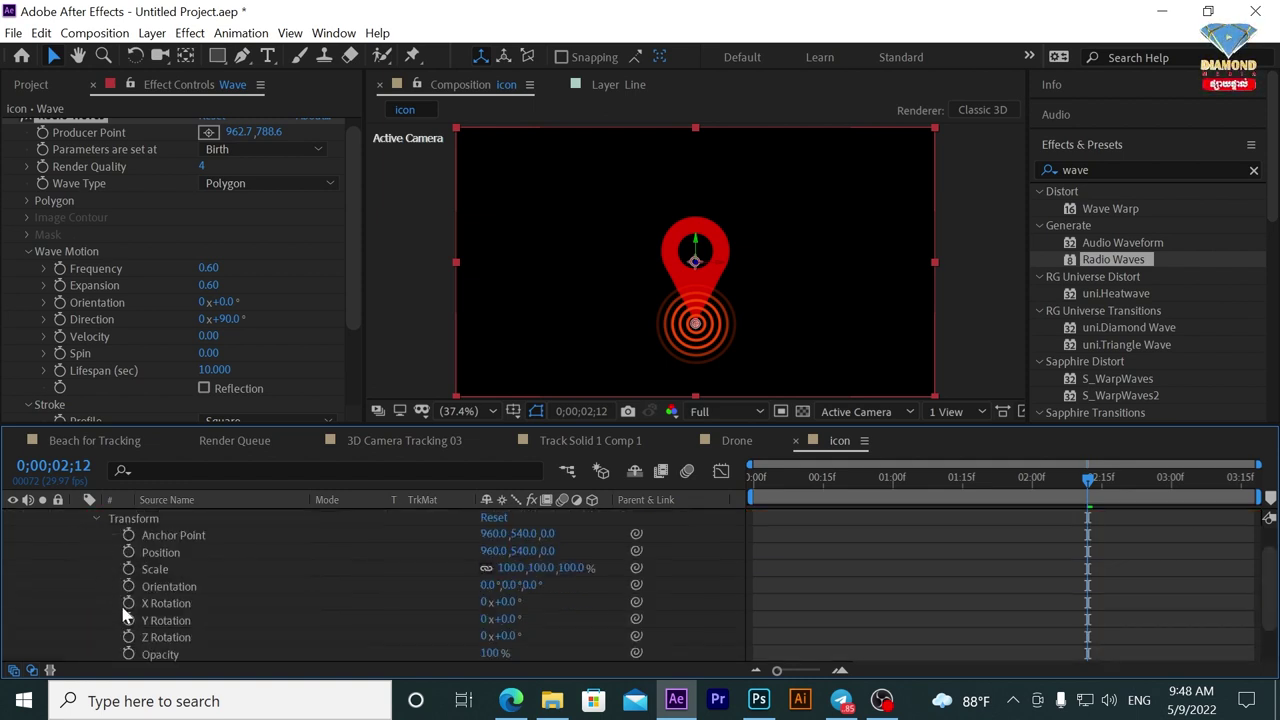
pyautogui.moveTo(500, 601); pyautogui.dragTo(448, 609)
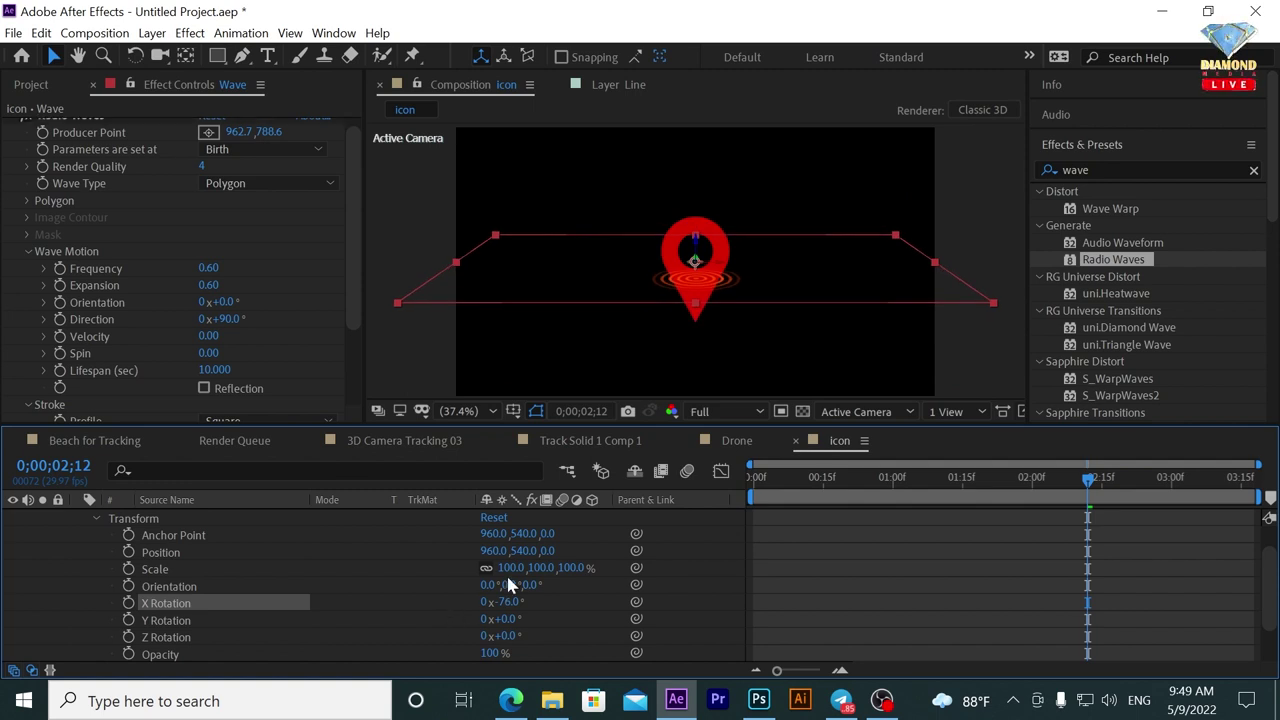
pyautogui.moveTo(695, 252); pyautogui.dragTo(698, 298)
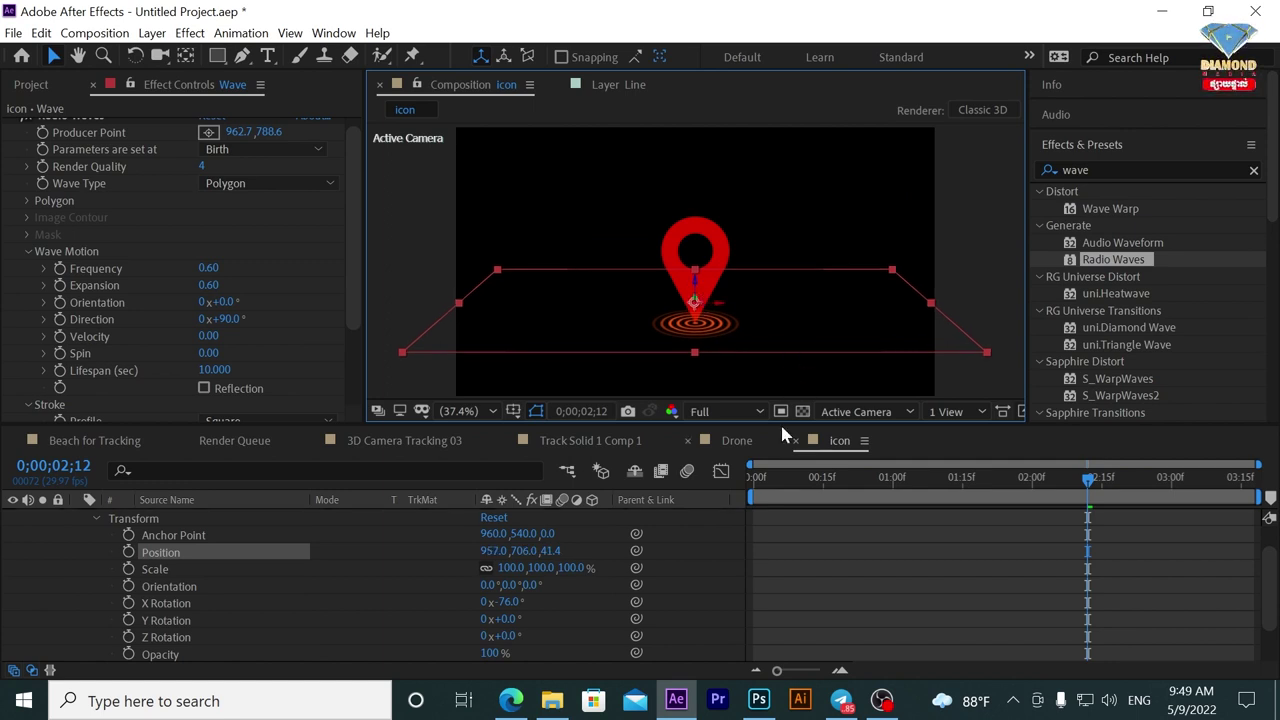
# Preview the flattened waves, enlarge the composition view and collapse the Wave layer.
pyautogui.press('space')
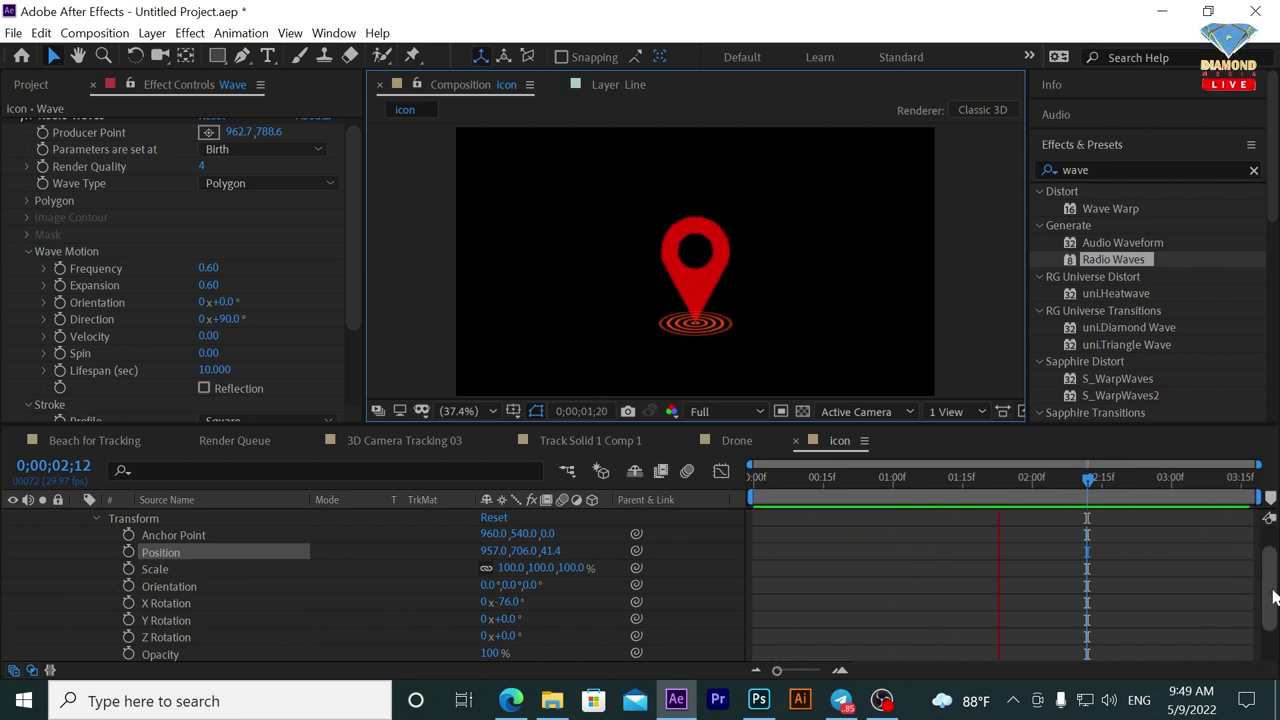
pyautogui.scroll(1, 1275, 588)
pyautogui.press('space')
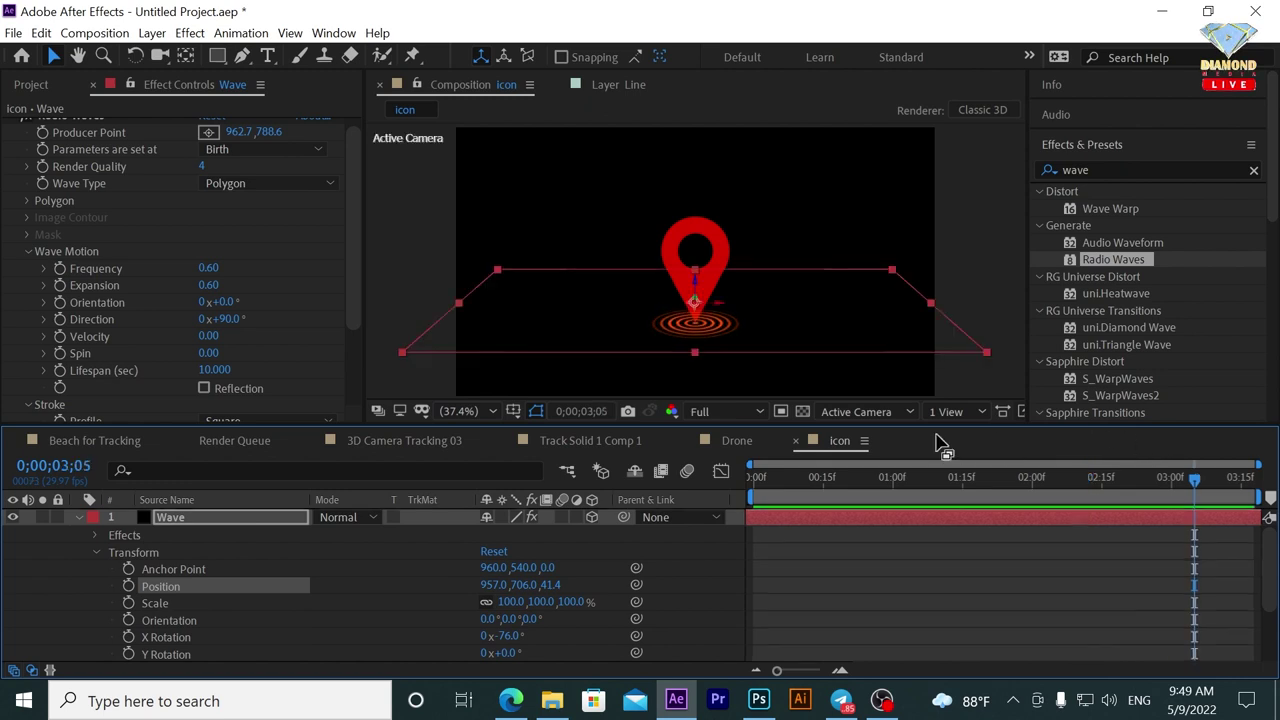
pyautogui.moveTo(906, 425); pyautogui.dragTo(906, 488)
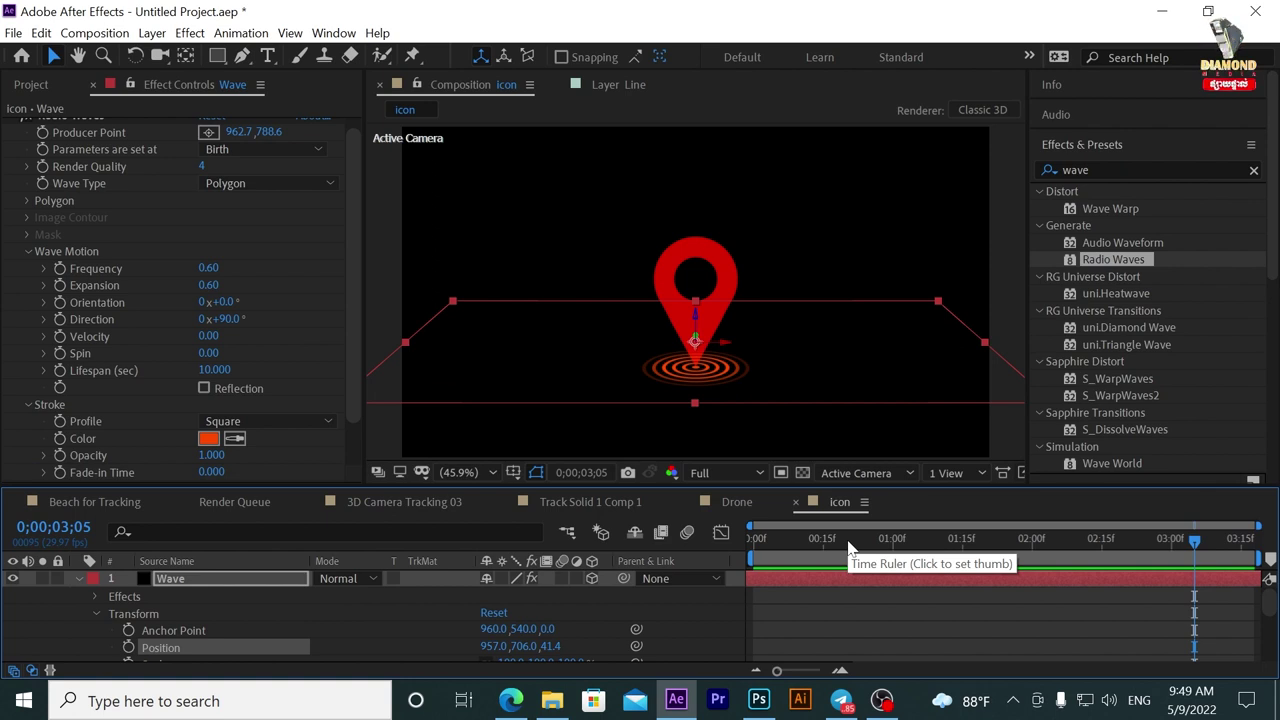
pyautogui.click(78, 579)
# Add a new shape layer from the Layer > New menu and rename it Line.
pyautogui.click(229, 614)
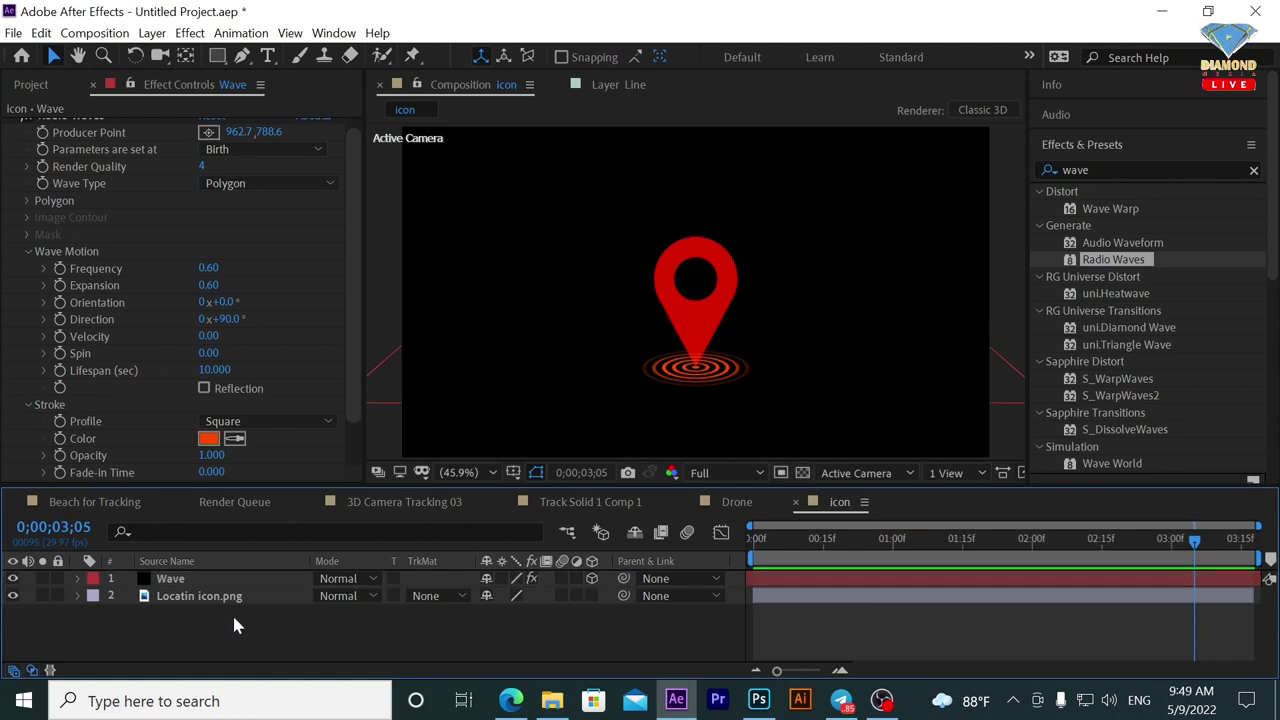
pyautogui.click(152, 33)
pyautogui.moveTo(168, 54)
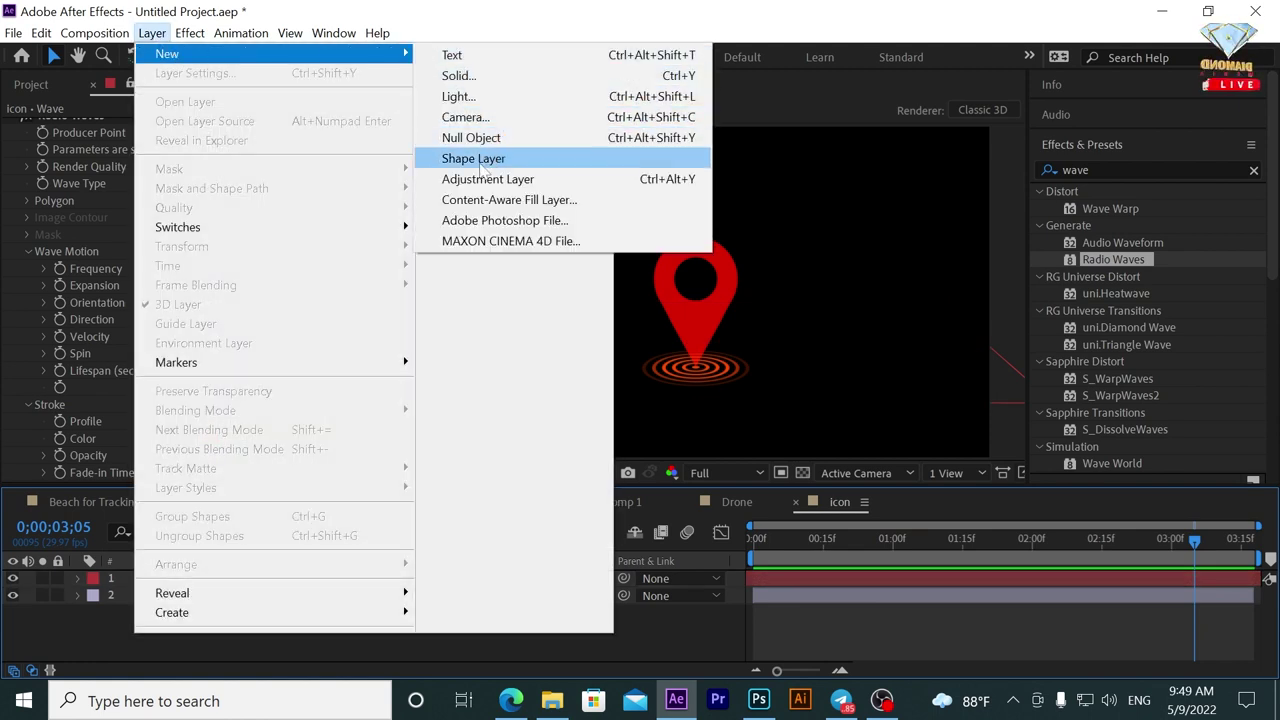
pyautogui.click(481, 160)
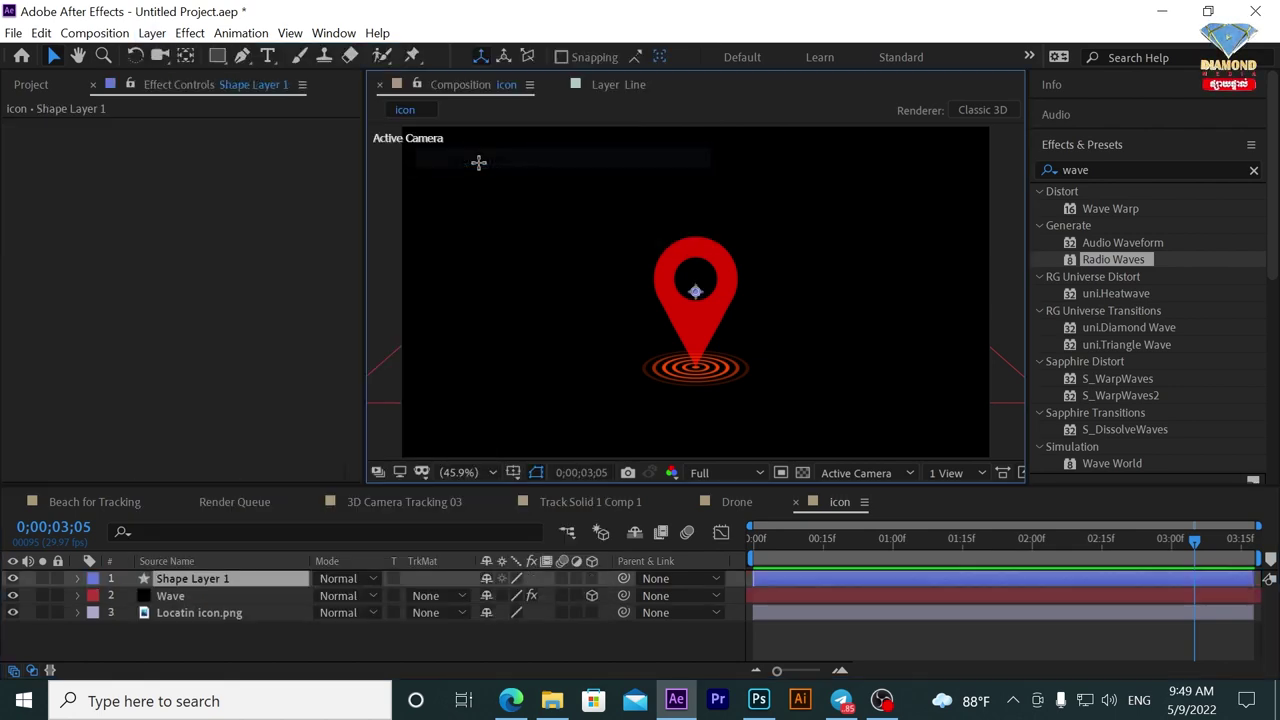
pyautogui.rightClick(190, 585)
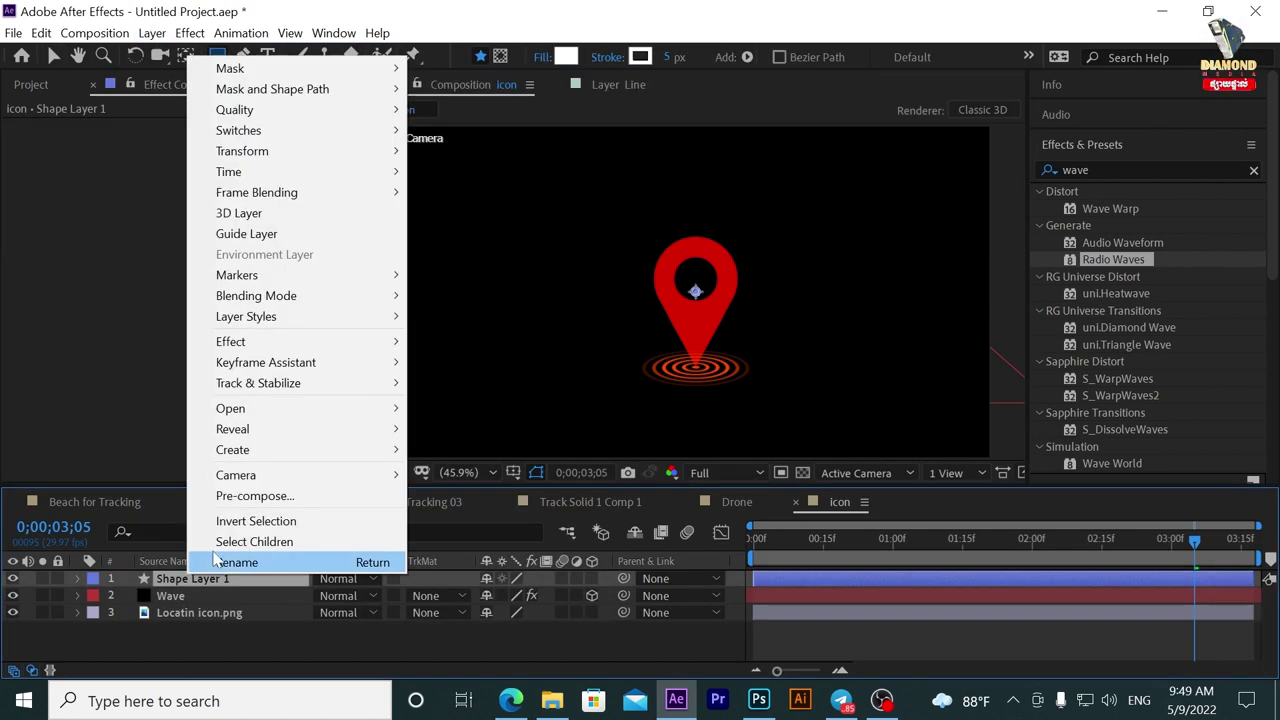
pyautogui.click(228, 561)
pyautogui.write('Line')
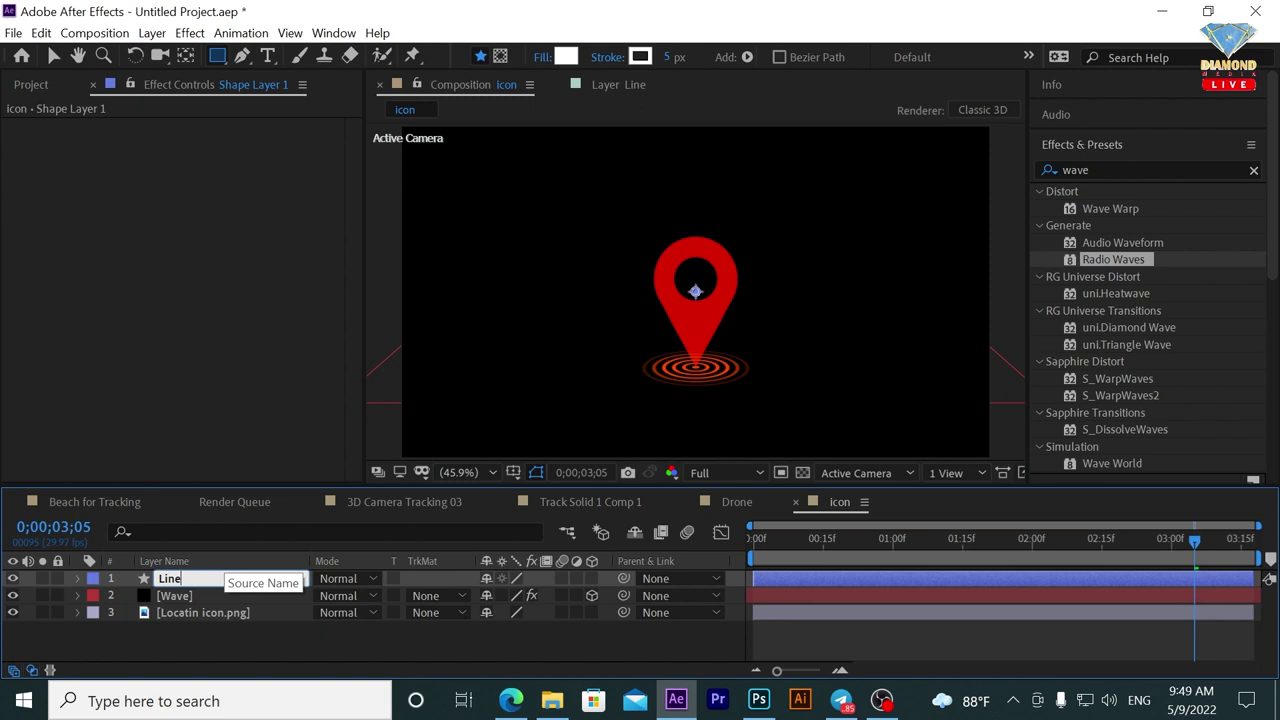
pyautogui.press('Return')
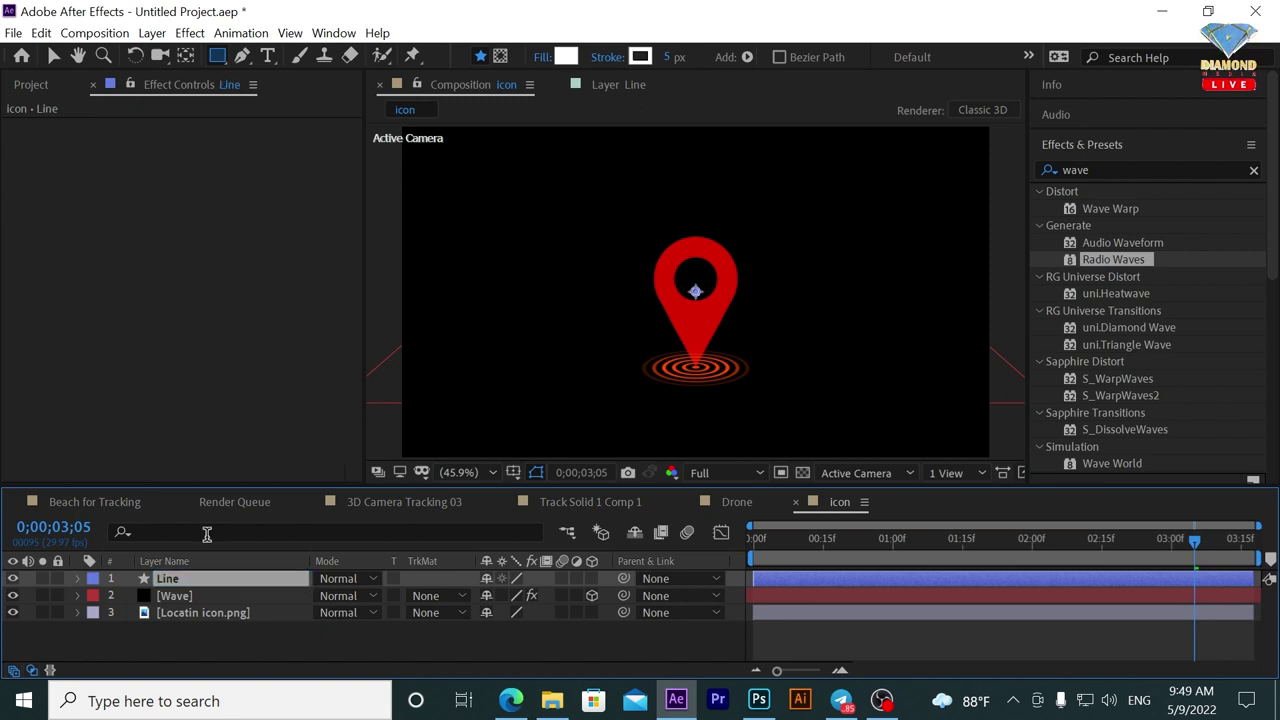
# Sketch a trial path with the Pen tool, then undo its unwanted points.
pyautogui.moveTo(804, 545)
pyautogui.mouseDown()
pyautogui.moveTo(746, 563)
pyautogui.moveTo(810, 570)
pyautogui.mouseUp()
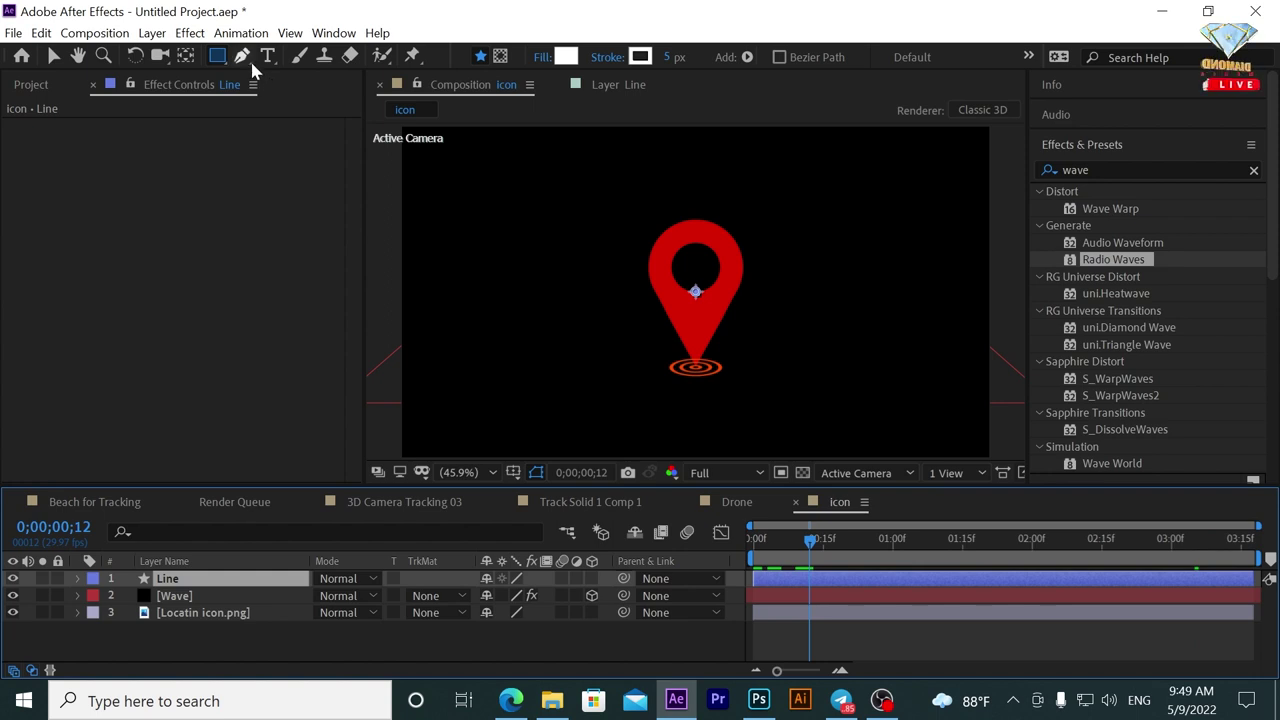
pyautogui.click(244, 57)
pyautogui.moveTo(520, 374); pyautogui.dragTo(549, 291)
pyautogui.click(646, 157)
pyautogui.moveTo(806, 186); pyautogui.dragTo(822, 252)
pyautogui.click(794, 321)
pyautogui.click(695, 387)
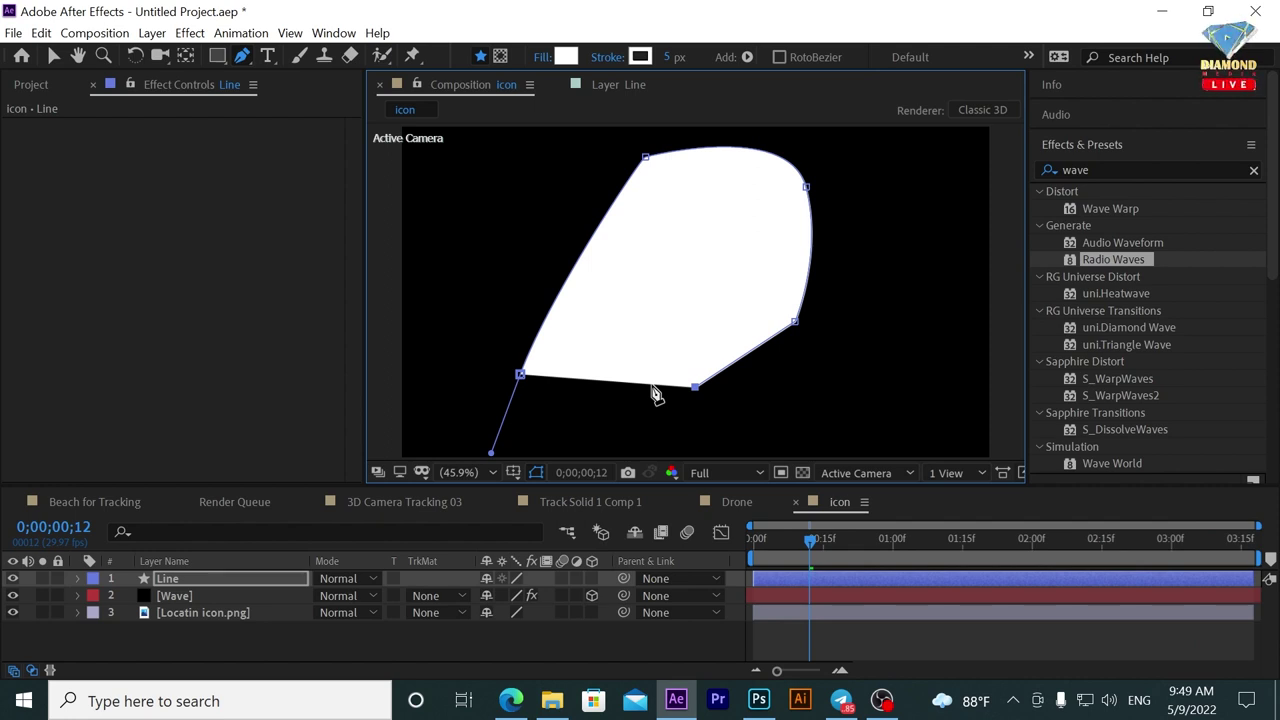
pyautogui.hotkey('ctrl', 'z')
pyautogui.hotkey('ctrl', 'z')
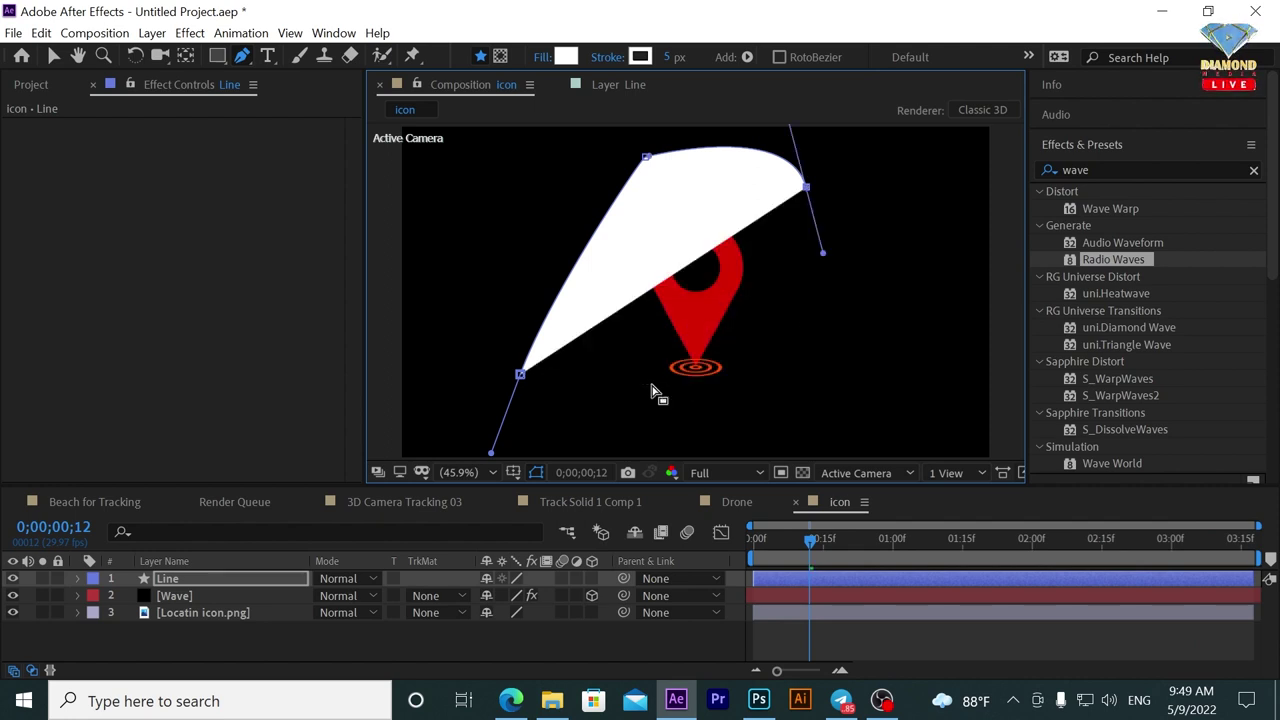
pyautogui.hotkey('ctrl', 'z')
pyautogui.hotkey('ctrl', 'z')
pyautogui.hotkey('ctrl', 'z')
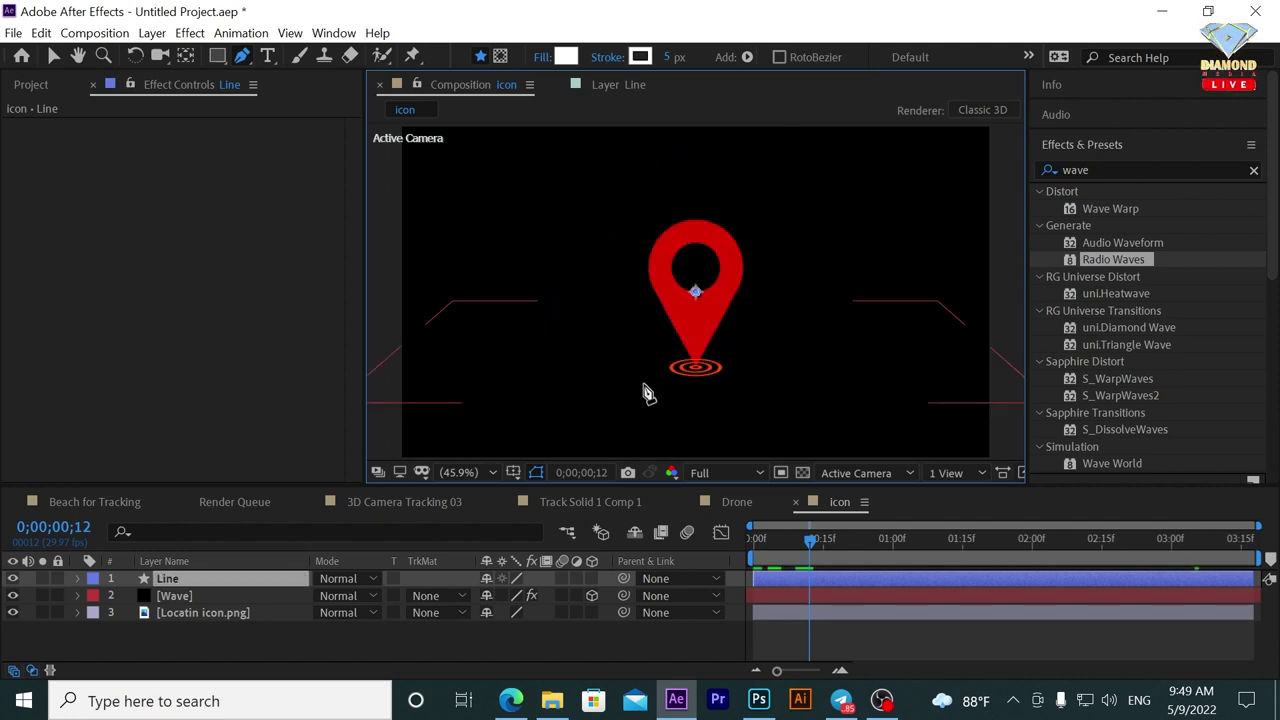
pyautogui.hotkey('ctrl', 'z')
# Set new shapes to no fill and a pure red FF0000 stroke.
pyautogui.click(540, 58)
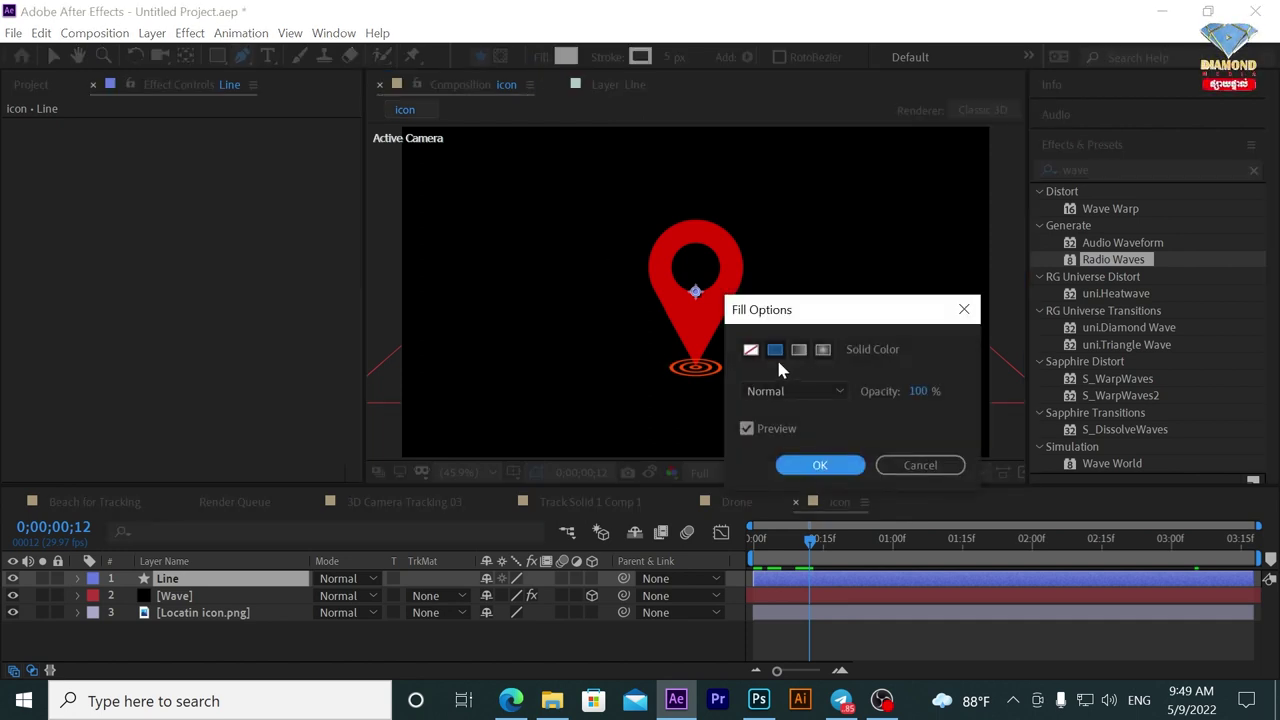
pyautogui.click(750, 352)
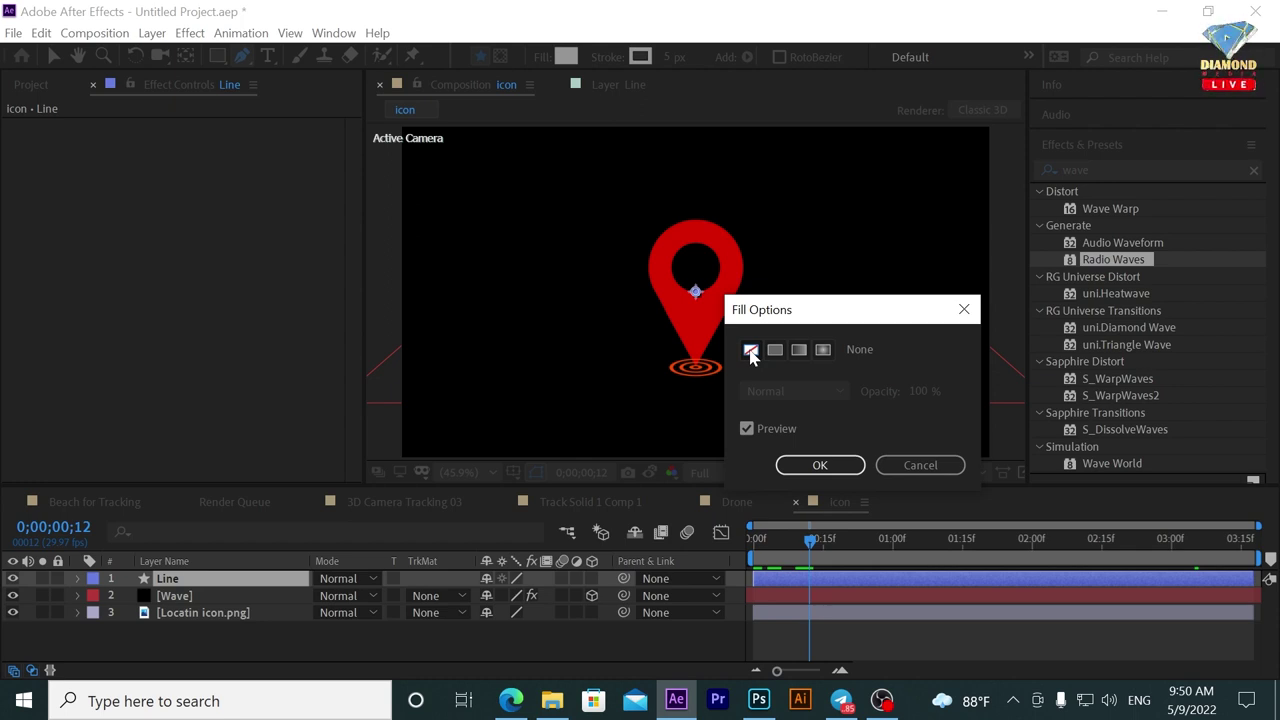
pyautogui.click(820, 465)
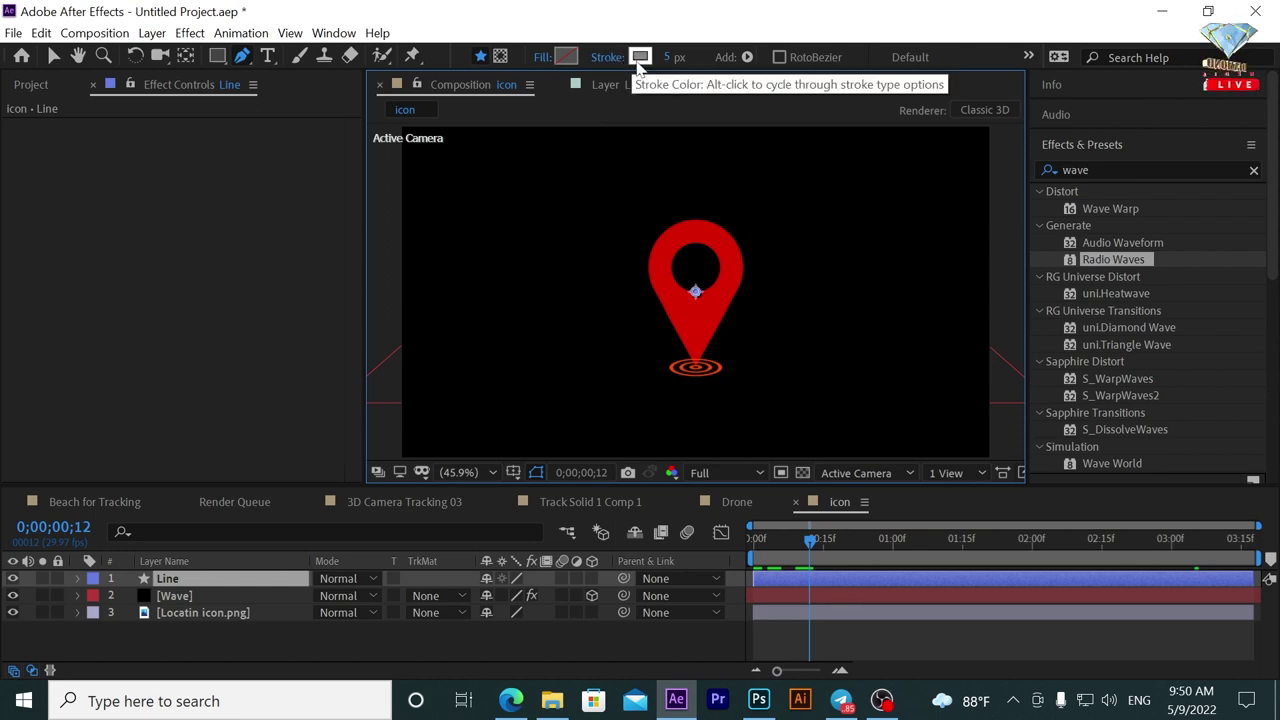
pyautogui.click(639, 59)
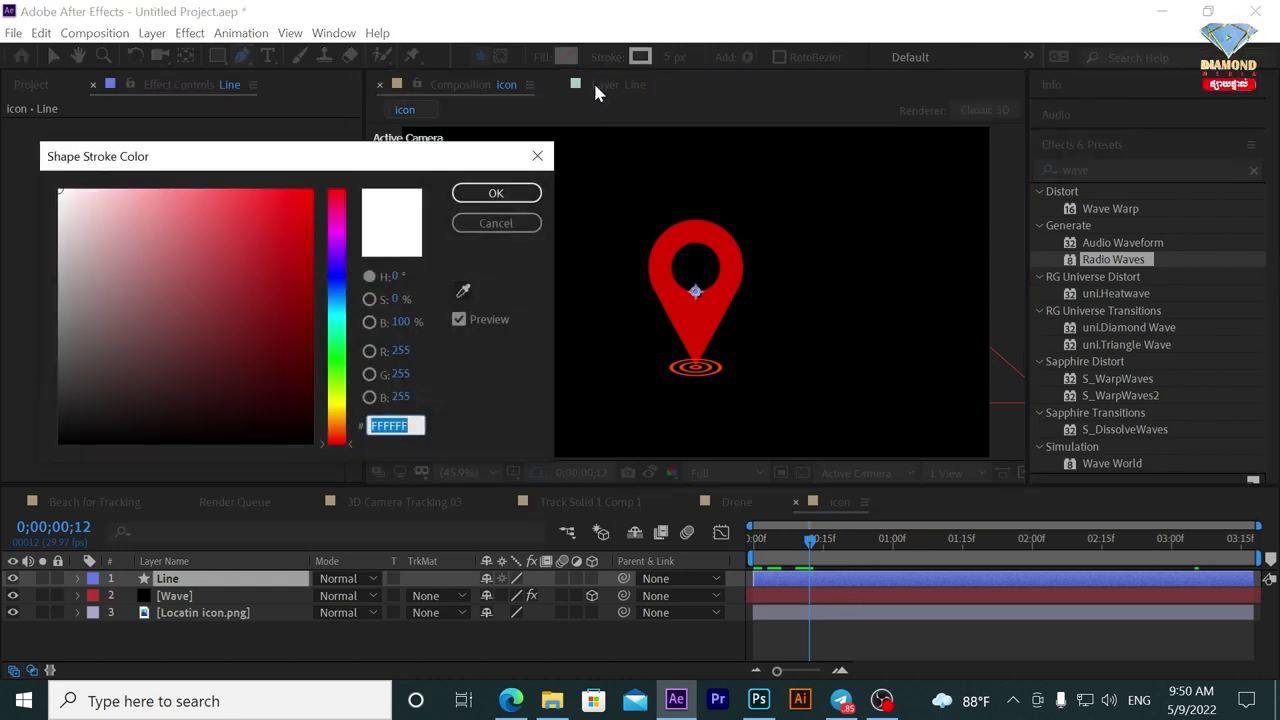
pyautogui.click(309, 193)
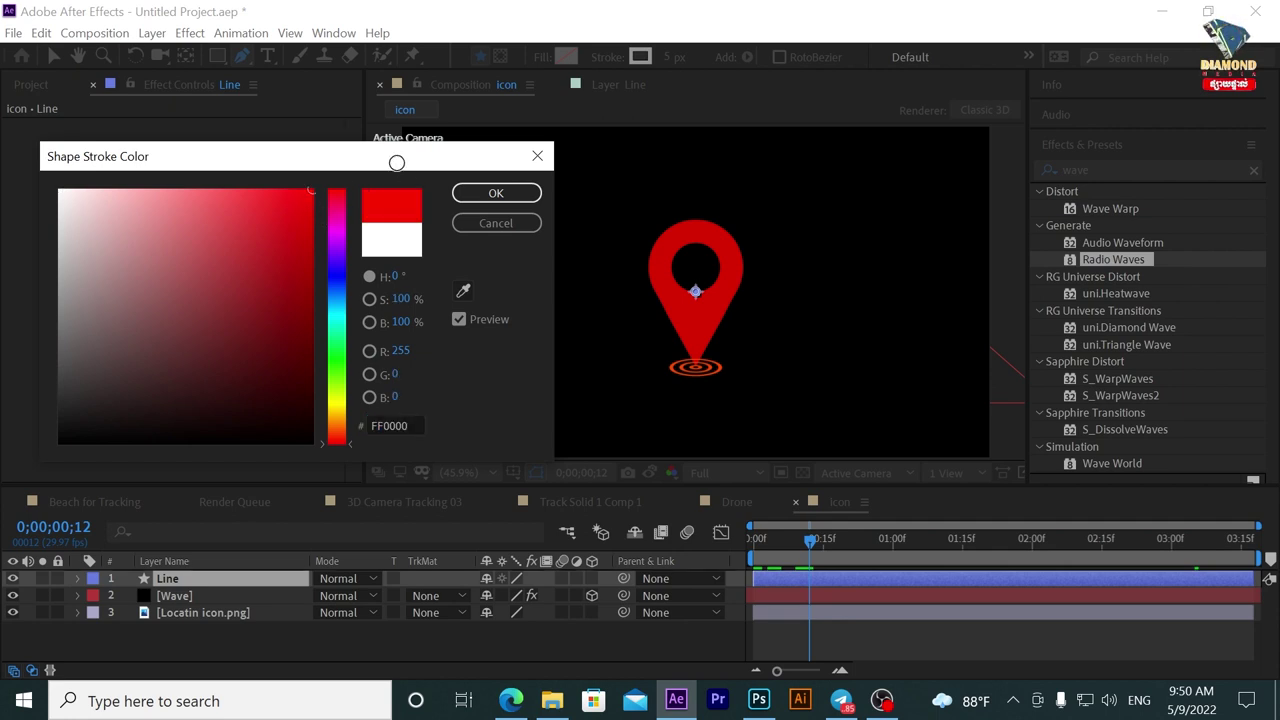
pyautogui.click(488, 194)
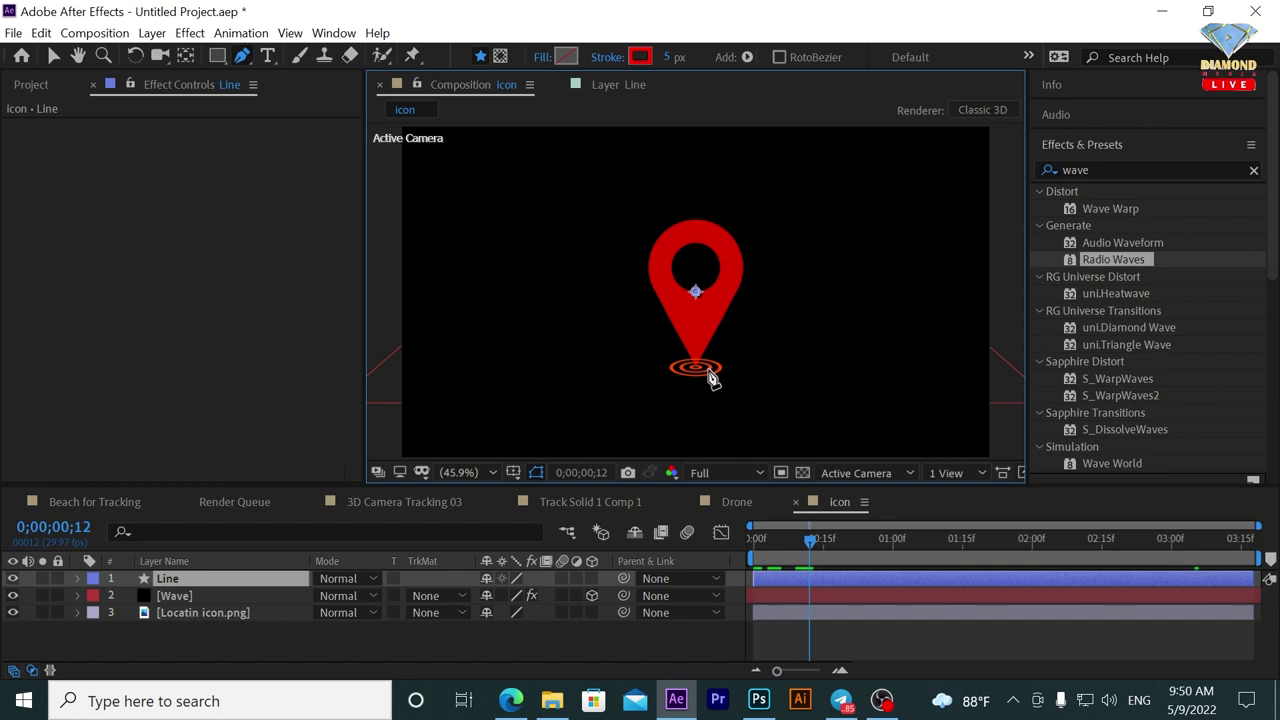
# Draw a 13 px line from the pin's base up-right, then horizontally right, and preview.
pyautogui.click(708, 369)
pyautogui.click(773, 254)
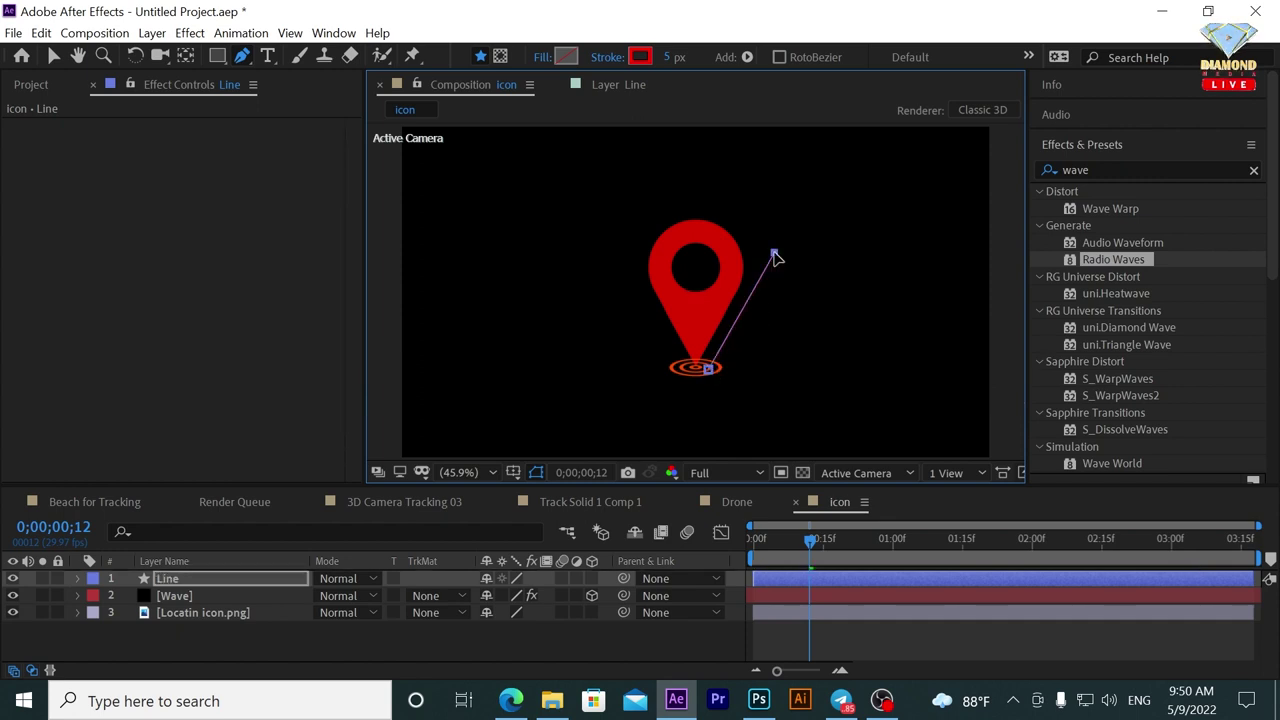
pyautogui.click(926, 252)
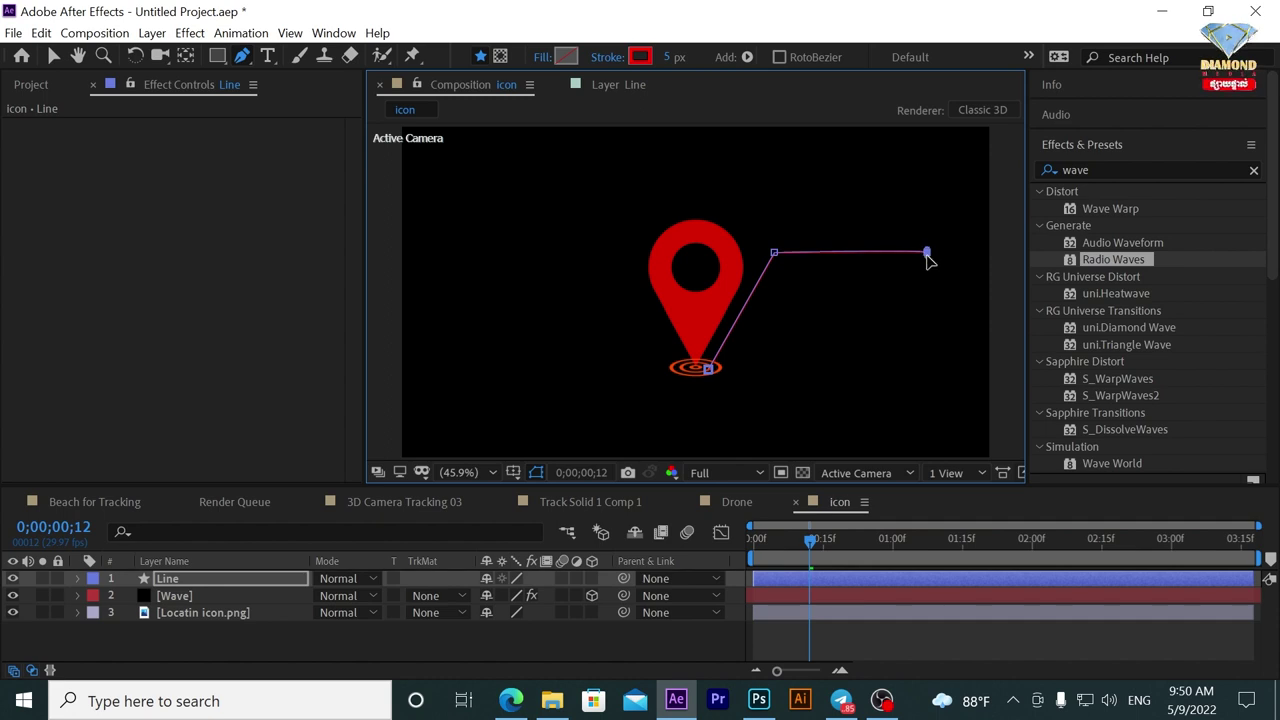
pyautogui.moveTo(926, 253); pyautogui.dragTo(947, 253)
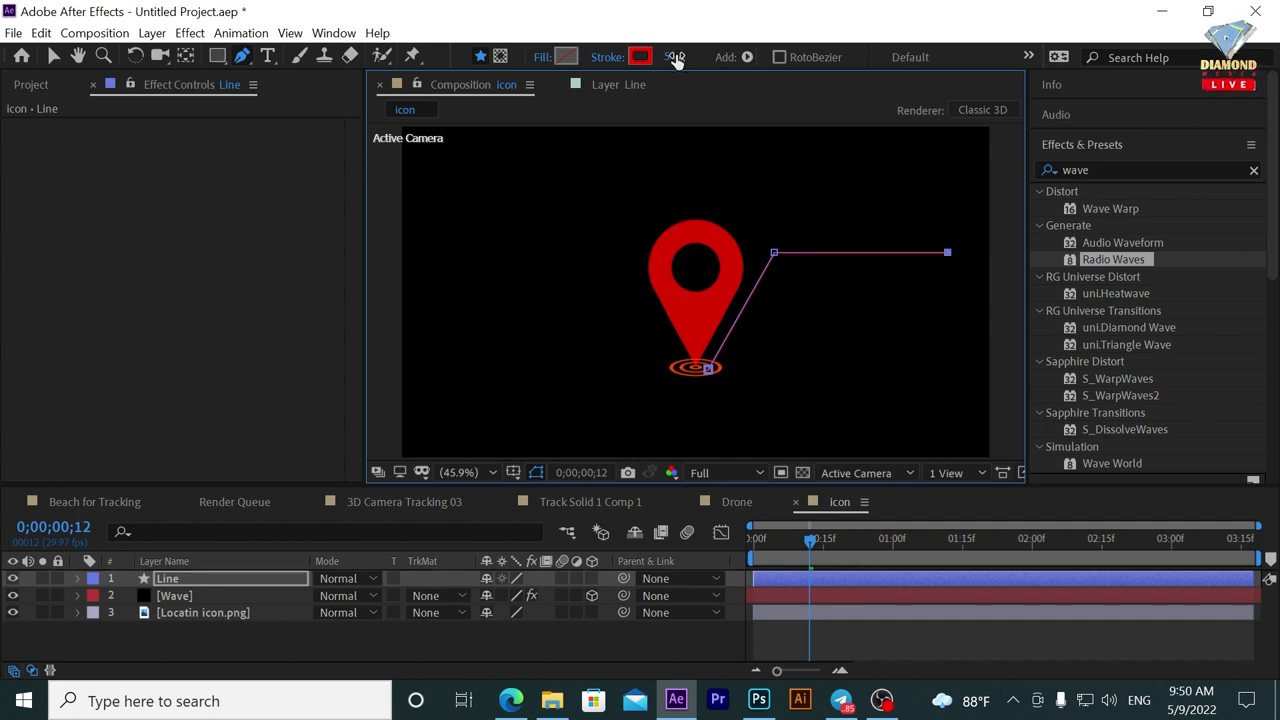
pyautogui.moveTo(674, 61); pyautogui.dragTo(683, 57)
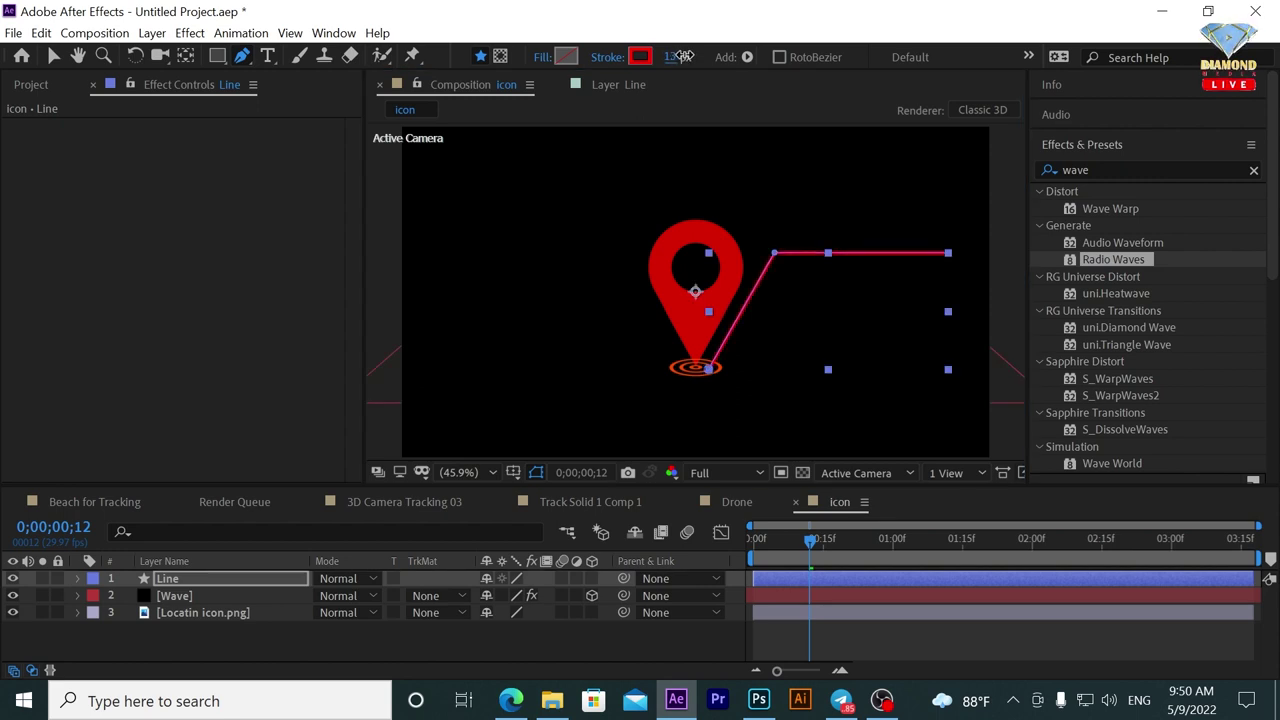
pyautogui.moveTo(880, 545); pyautogui.dragTo(724, 547)
pyautogui.press('space')
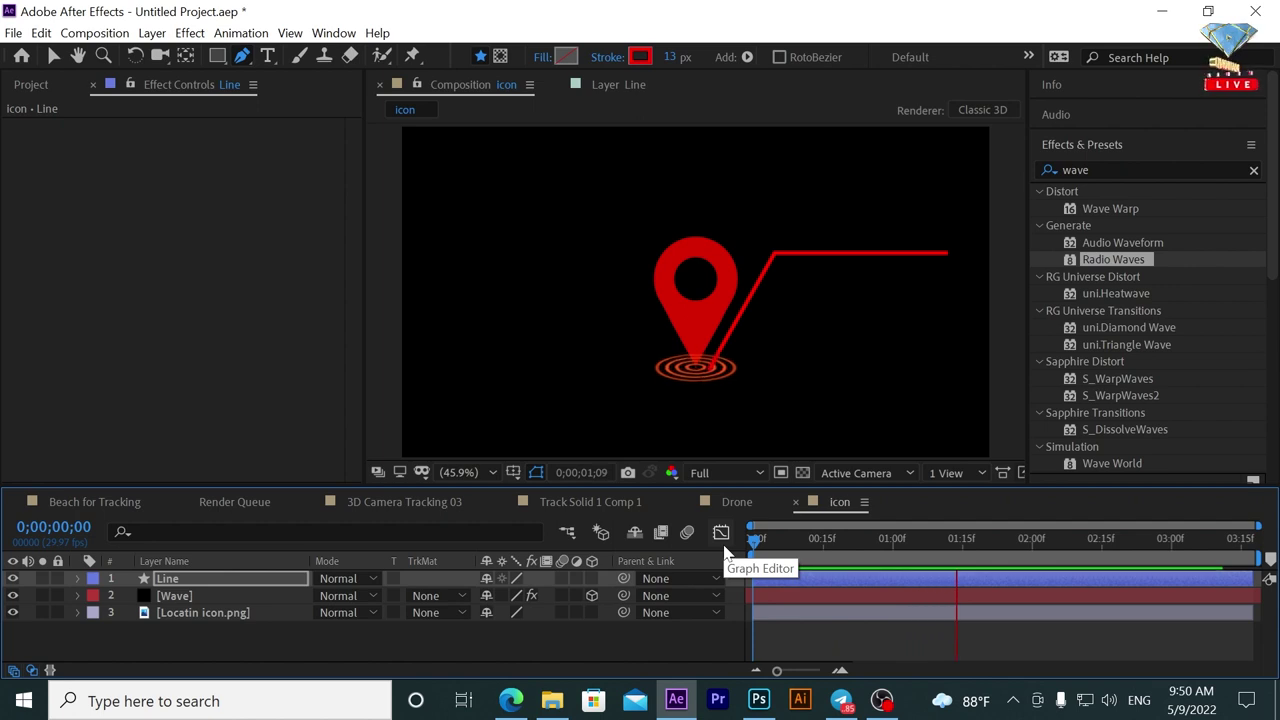
# Raise the Line layer's Shape 1 Stroke 1 width to 21.
pyautogui.press('space')
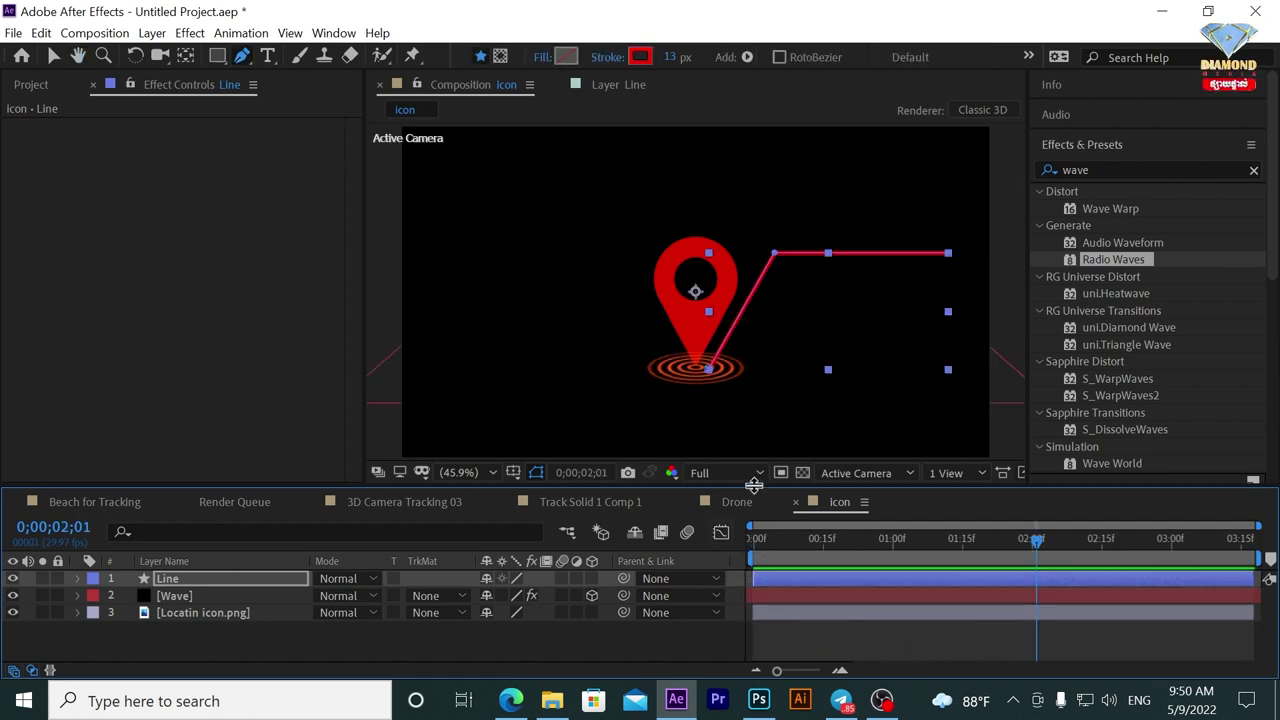
pyautogui.moveTo(753, 484); pyautogui.dragTo(753, 413)
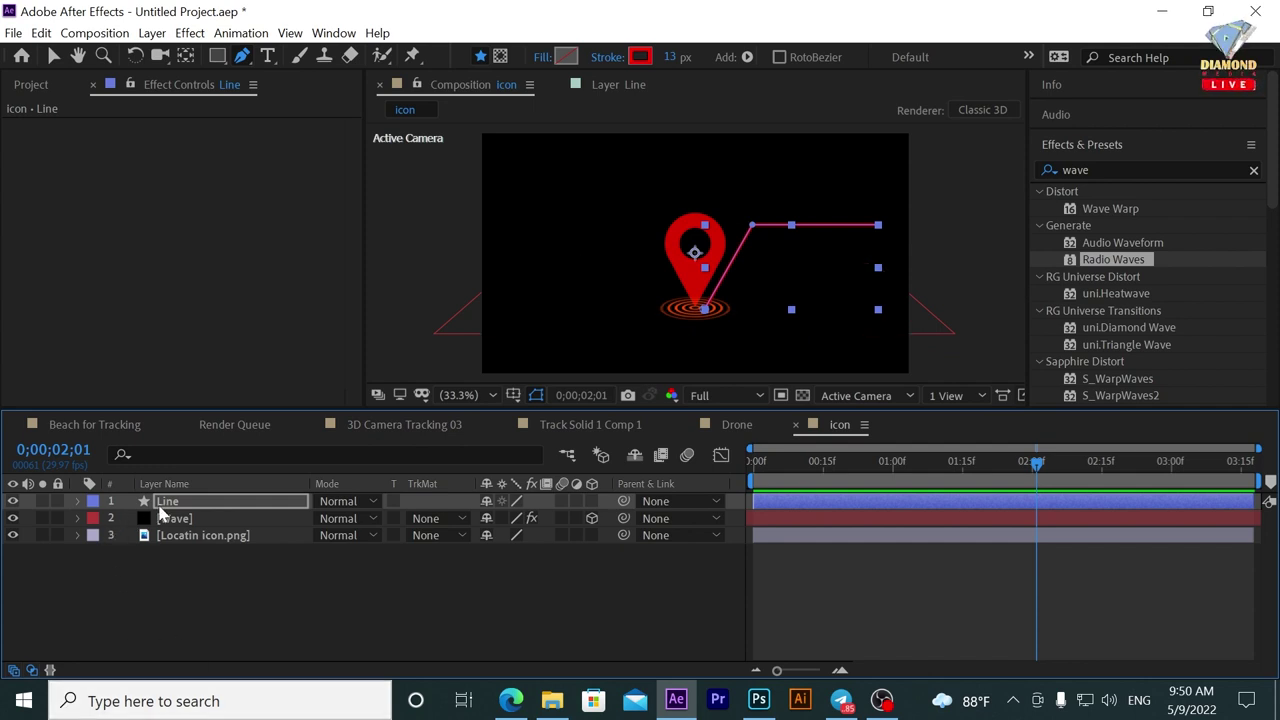
pyautogui.click(78, 501)
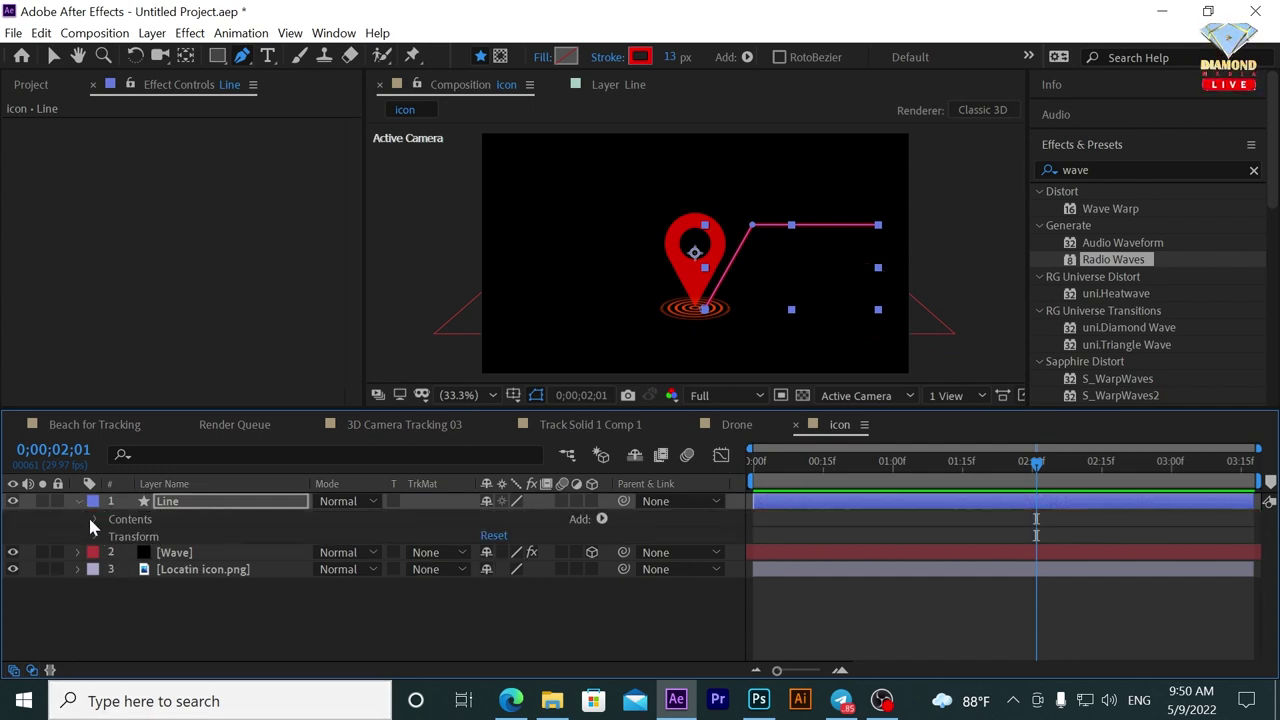
pyautogui.click(94, 519)
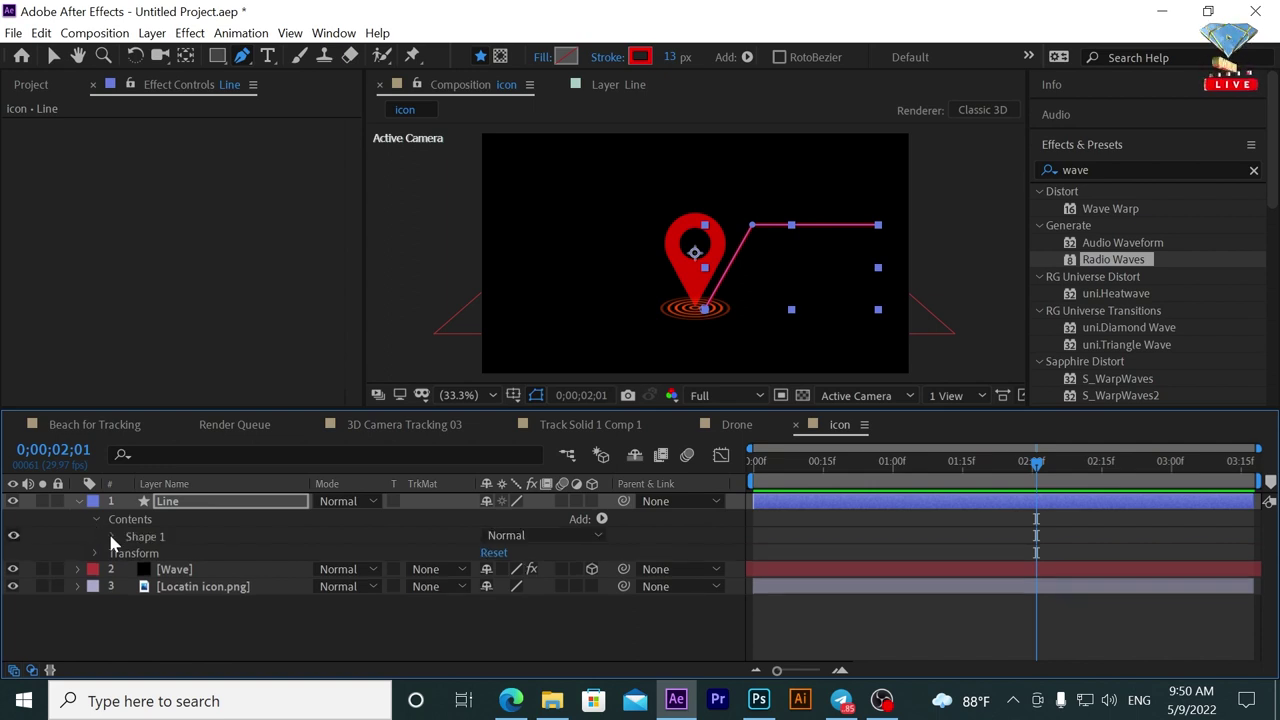
pyautogui.click(112, 537)
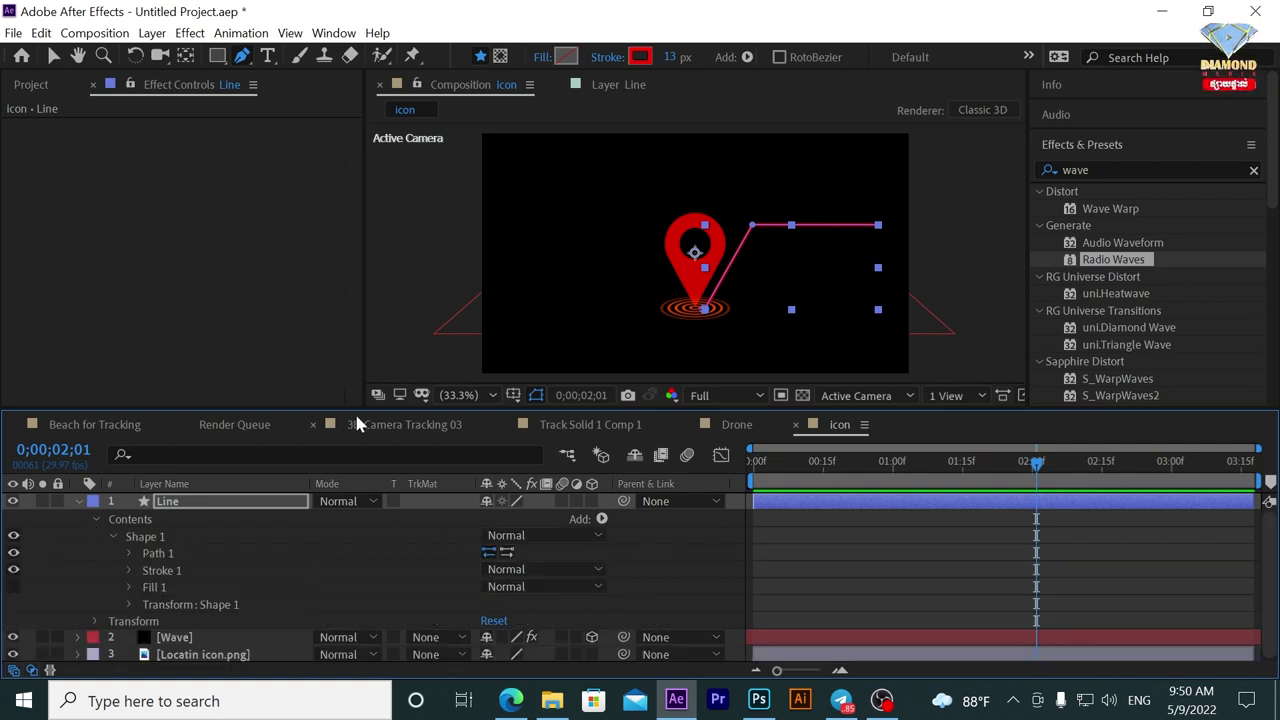
pyautogui.moveTo(367, 408); pyautogui.dragTo(380, 350)
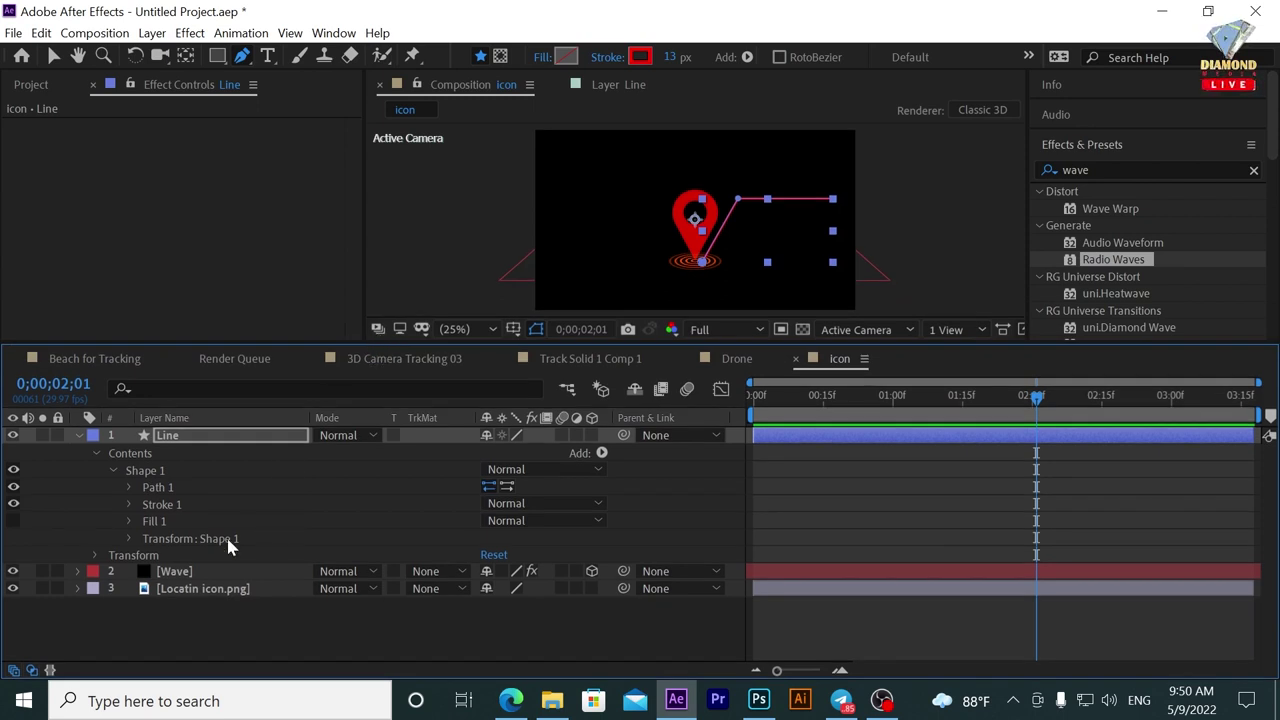
pyautogui.click(129, 505)
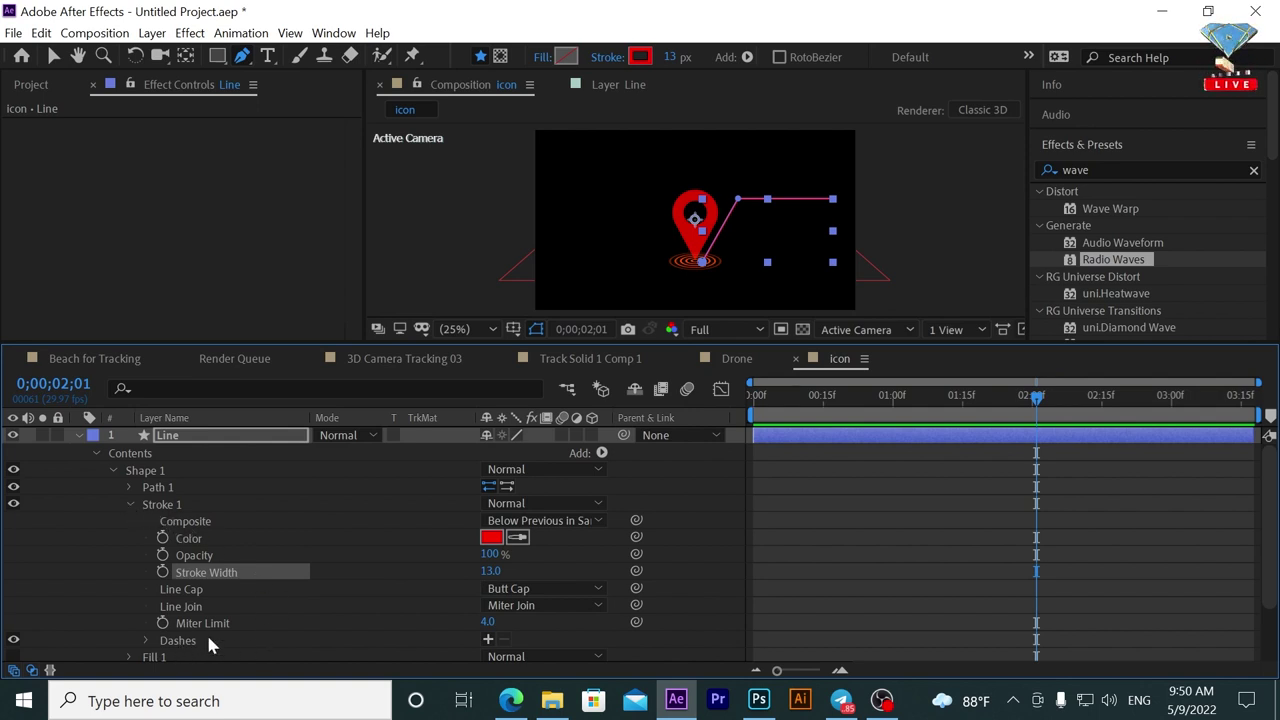
pyautogui.moveTo(375, 344); pyautogui.dragTo(373, 306)
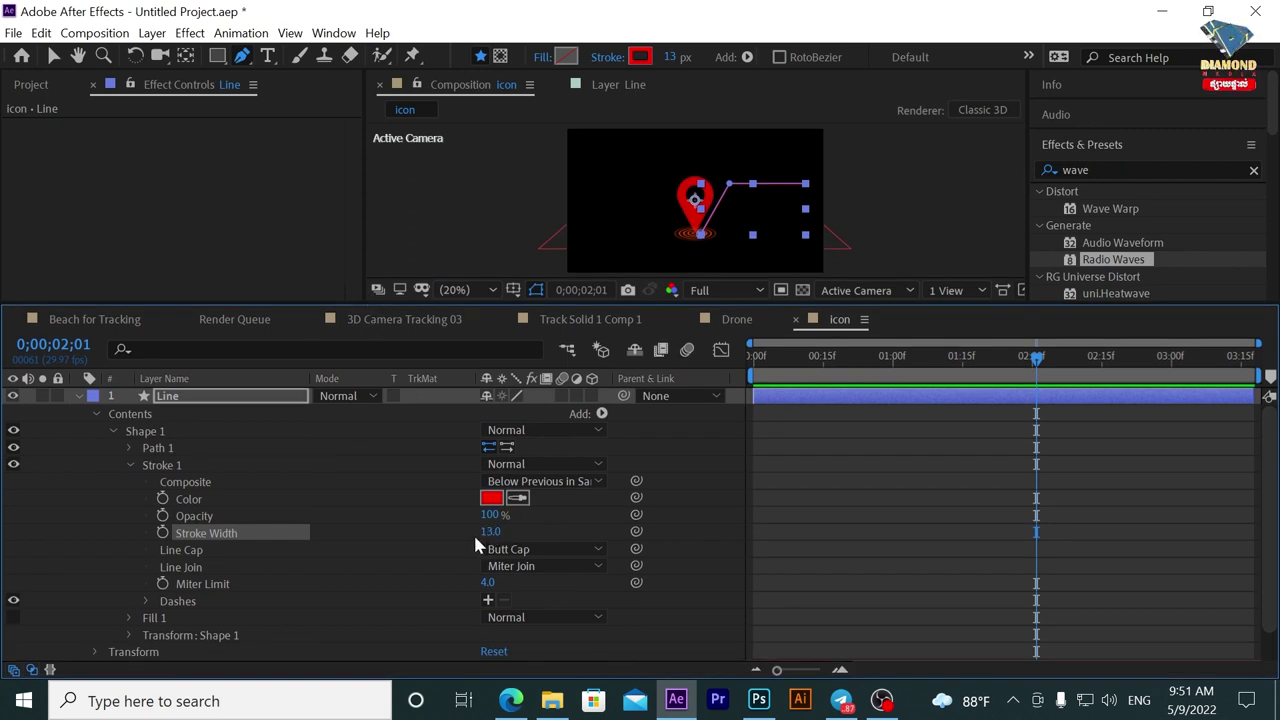
pyautogui.moveTo(487, 537); pyautogui.dragTo(503, 531)
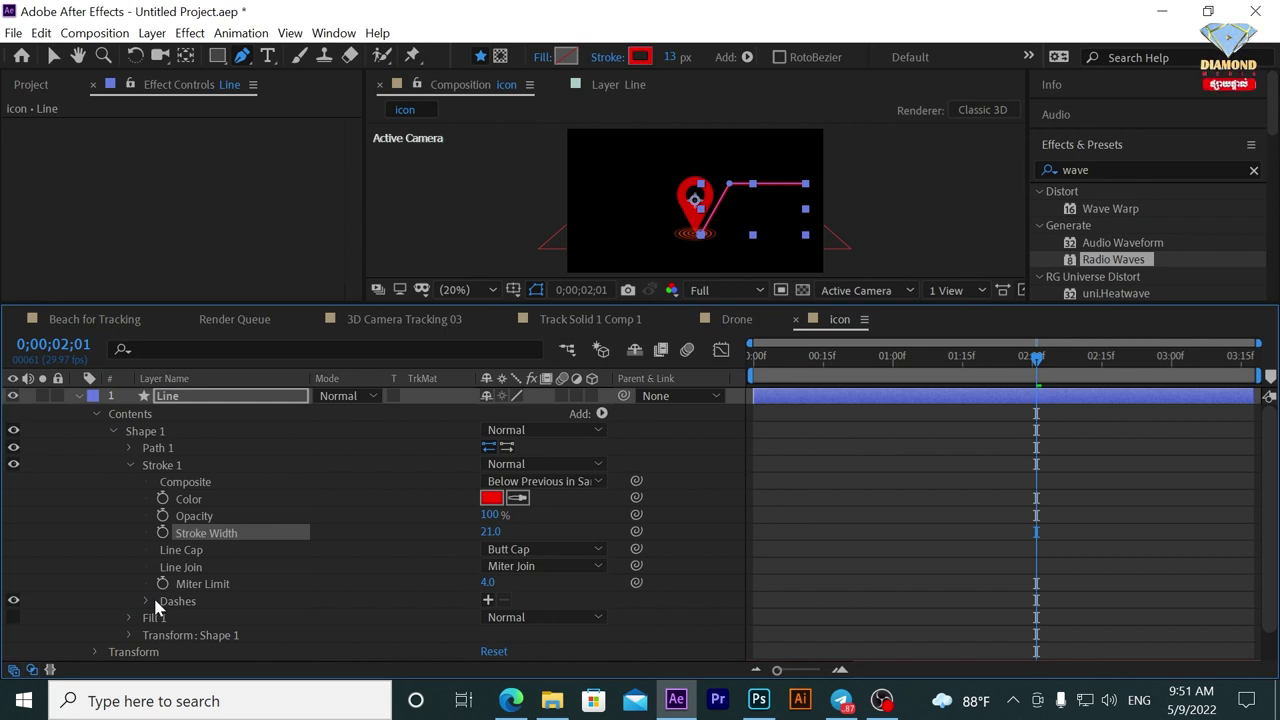
# Add dashes to the Line stroke with Dash 22 and Stroke Width 16, Offset left at 0.
pyautogui.click(487, 601)
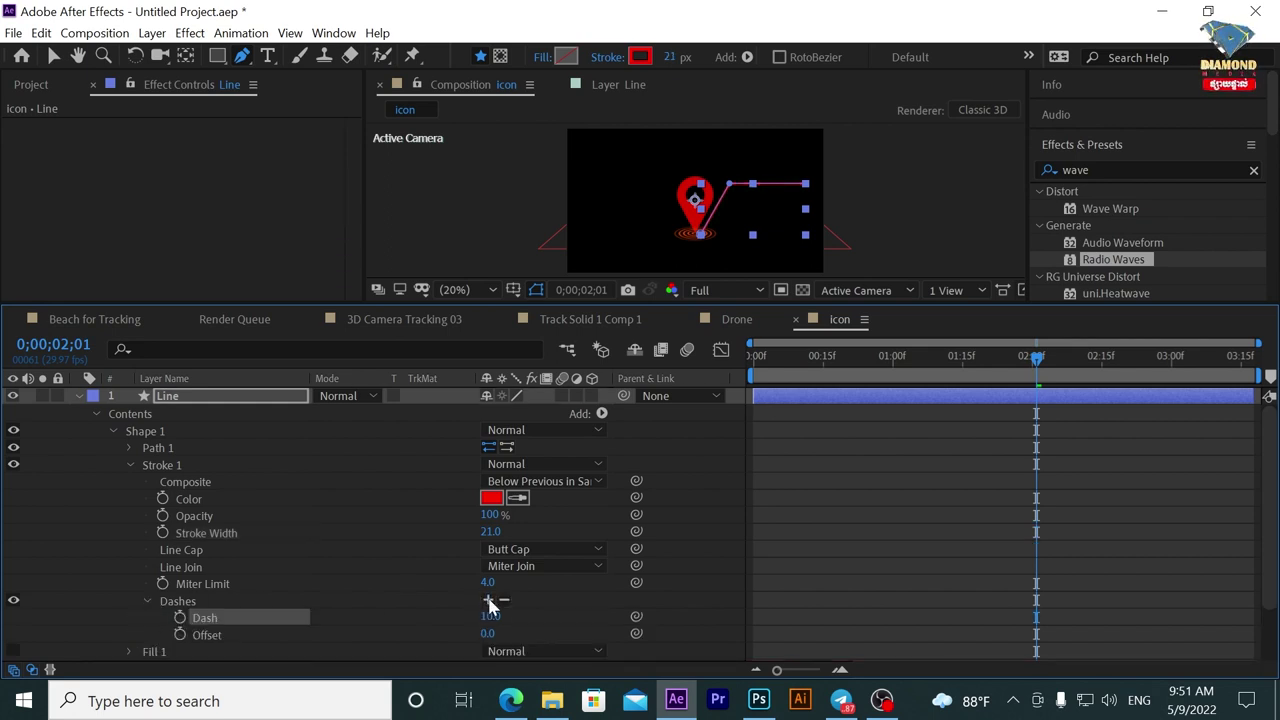
pyautogui.moveTo(794, 304); pyautogui.dragTo(790, 424)
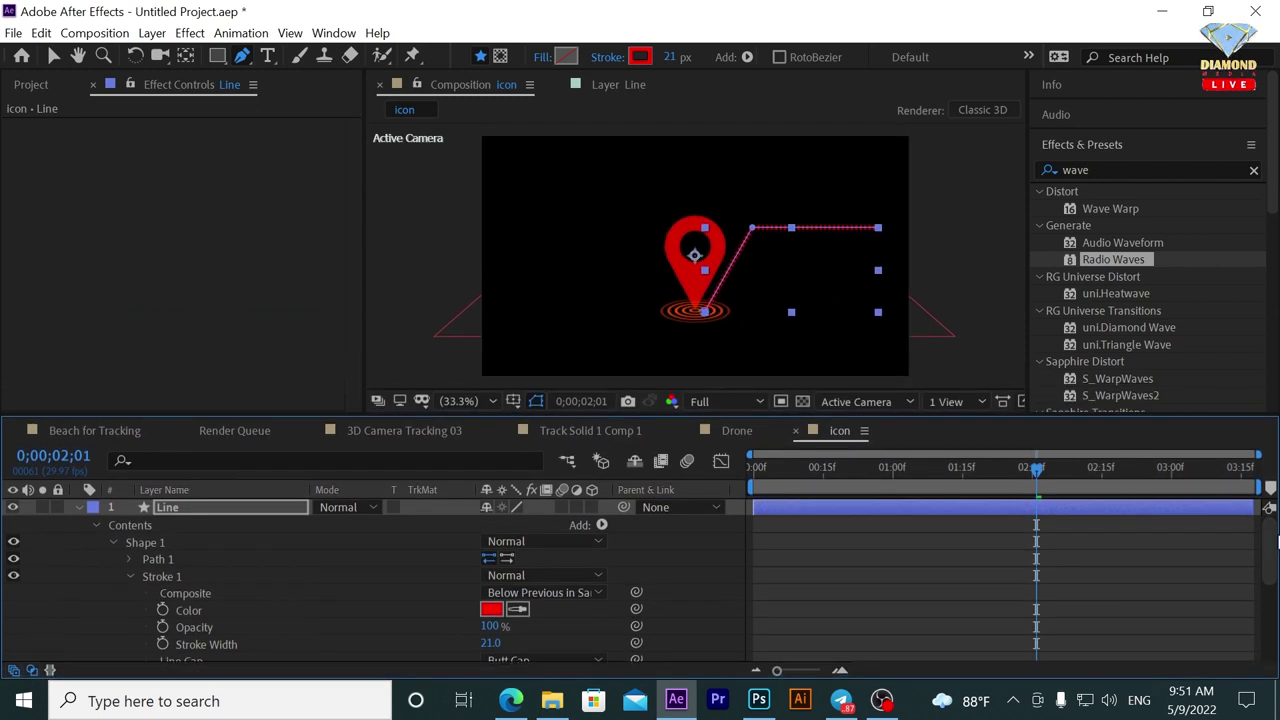
pyautogui.moveTo(1272, 558); pyautogui.dragTo(1272, 612)
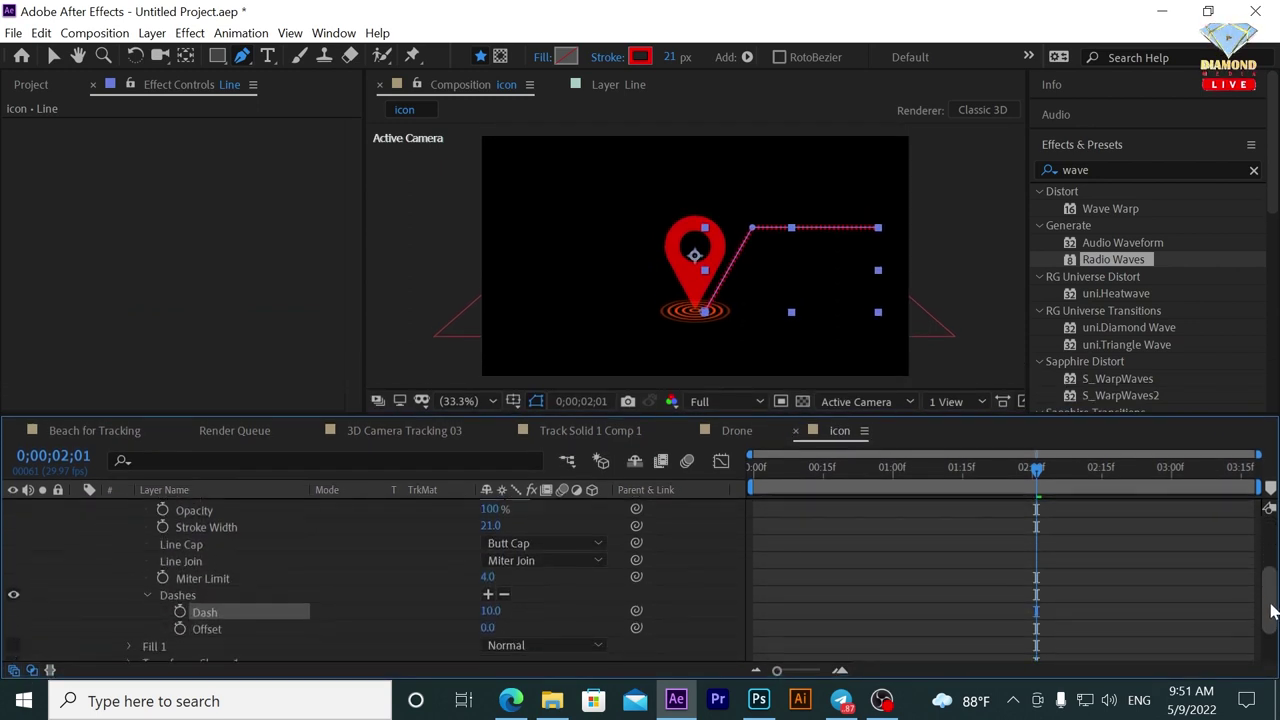
pyautogui.moveTo(491, 604)
pyautogui.mouseDown()
pyautogui.moveTo(523, 604)
pyautogui.moveTo(500, 608)
pyautogui.mouseUp()
pyautogui.moveTo(542, 604); pyautogui.dragTo(515, 609)
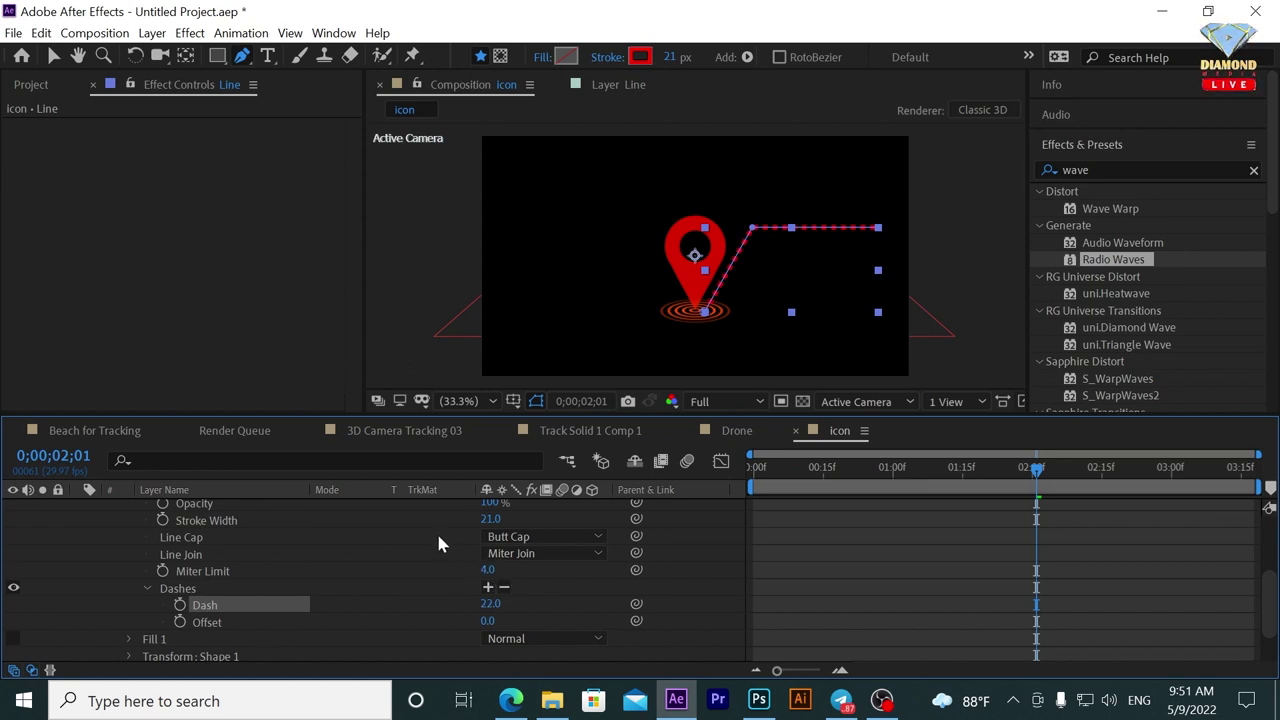
pyautogui.moveTo(486, 518); pyautogui.dragTo(472, 518)
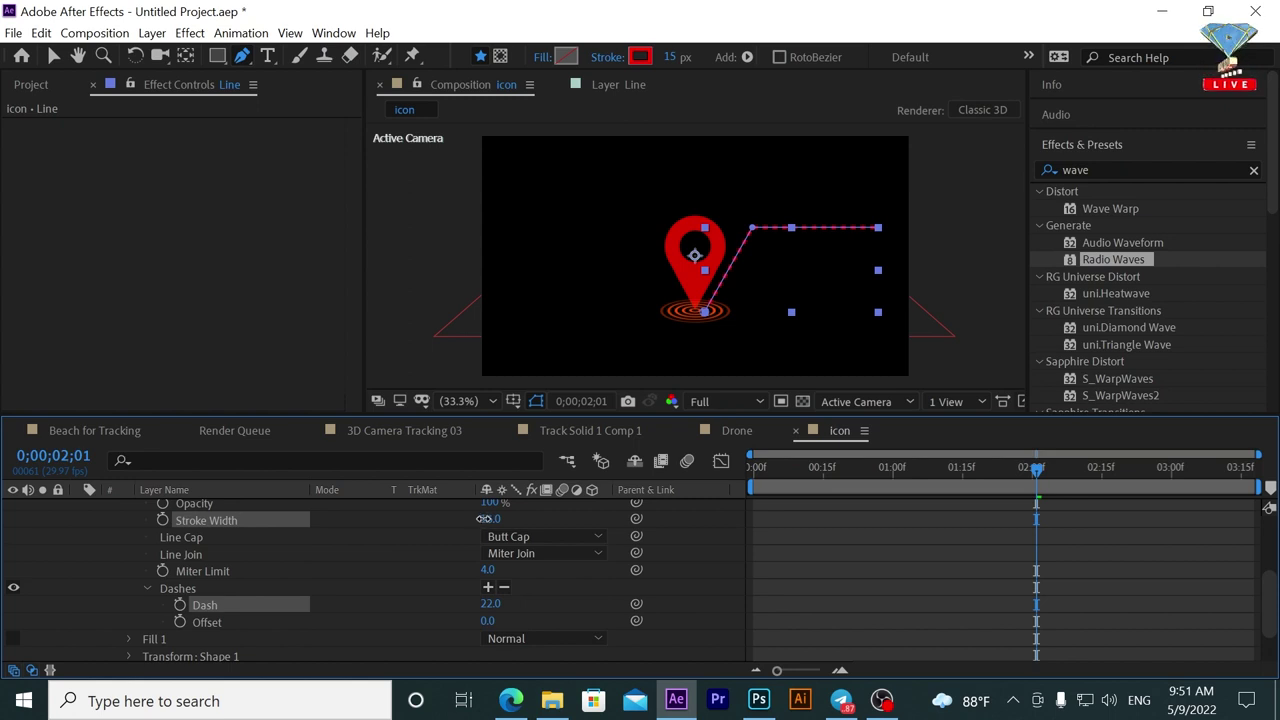
pyautogui.click(483, 518)
pyautogui.moveTo(487, 620)
pyautogui.mouseDown()
pyautogui.moveTo(732, 586)
pyautogui.moveTo(278, 631)
pyautogui.mouseUp()
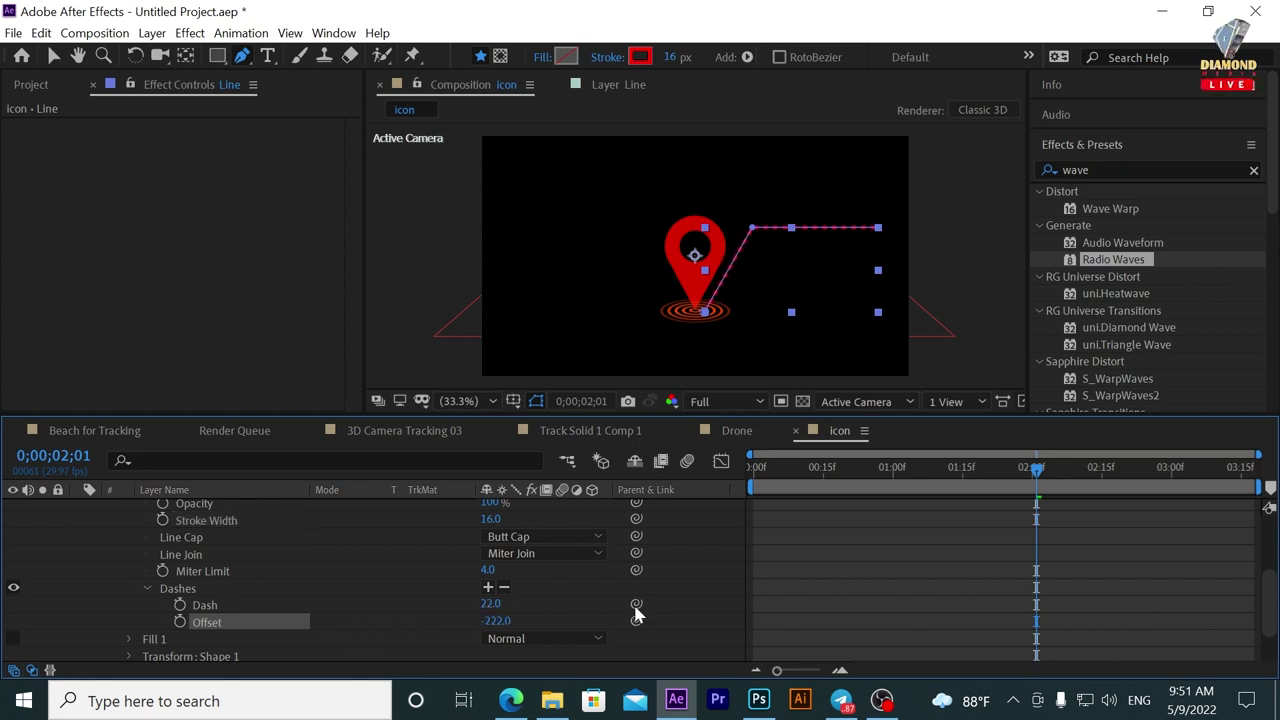
pyautogui.moveTo(778, 472); pyautogui.dragTo(719, 478)
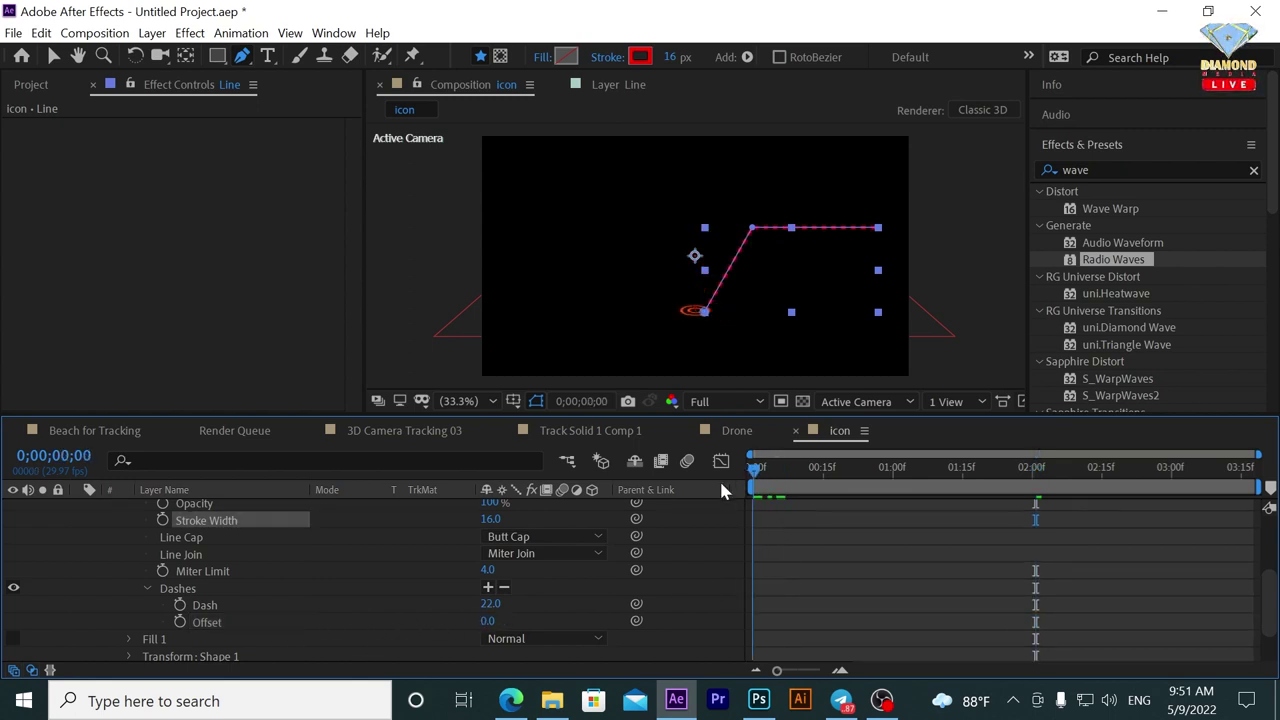
# Keyframe the dash Offset from 0 at the start to 6330 at 0;00;03;17, then preview.
pyautogui.click(179, 621)
pyautogui.moveTo(878, 481); pyautogui.dragTo(1250, 470)
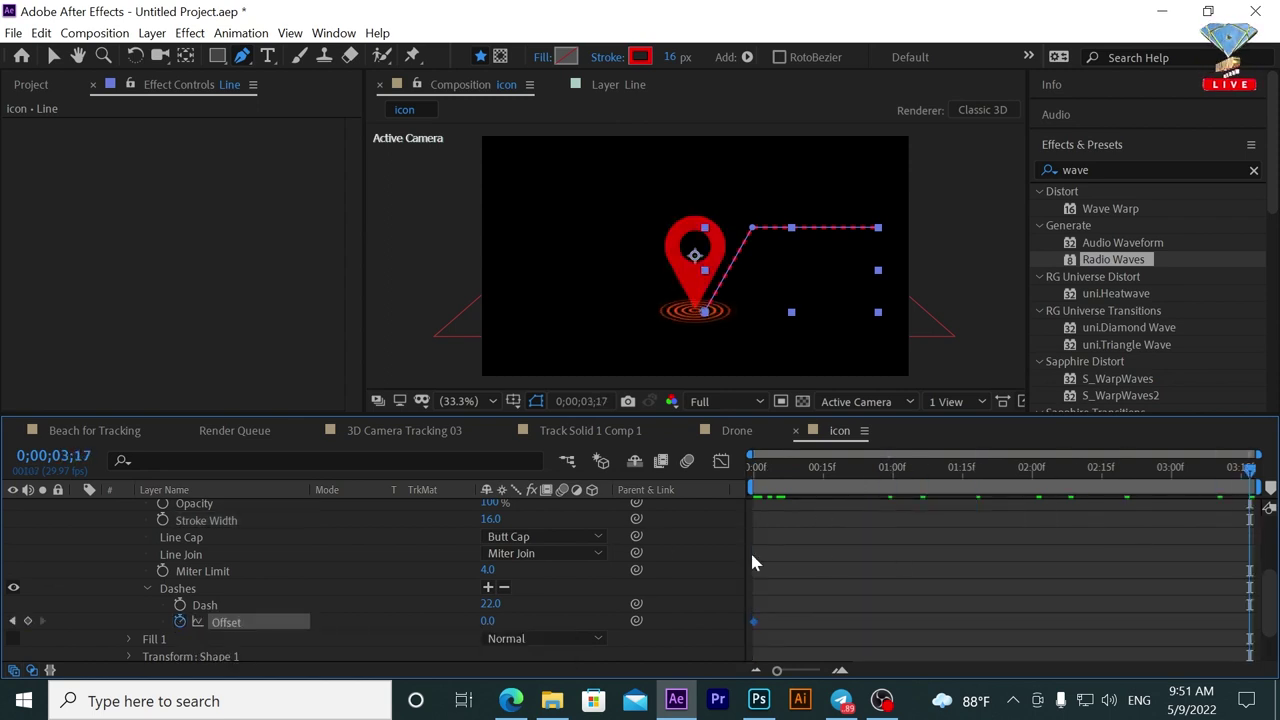
pyautogui.moveTo(486, 618)
pyautogui.mouseDown()
pyautogui.moveTo(505, 636)
pyautogui.moveTo(1127, 624)
pyautogui.mouseUp()
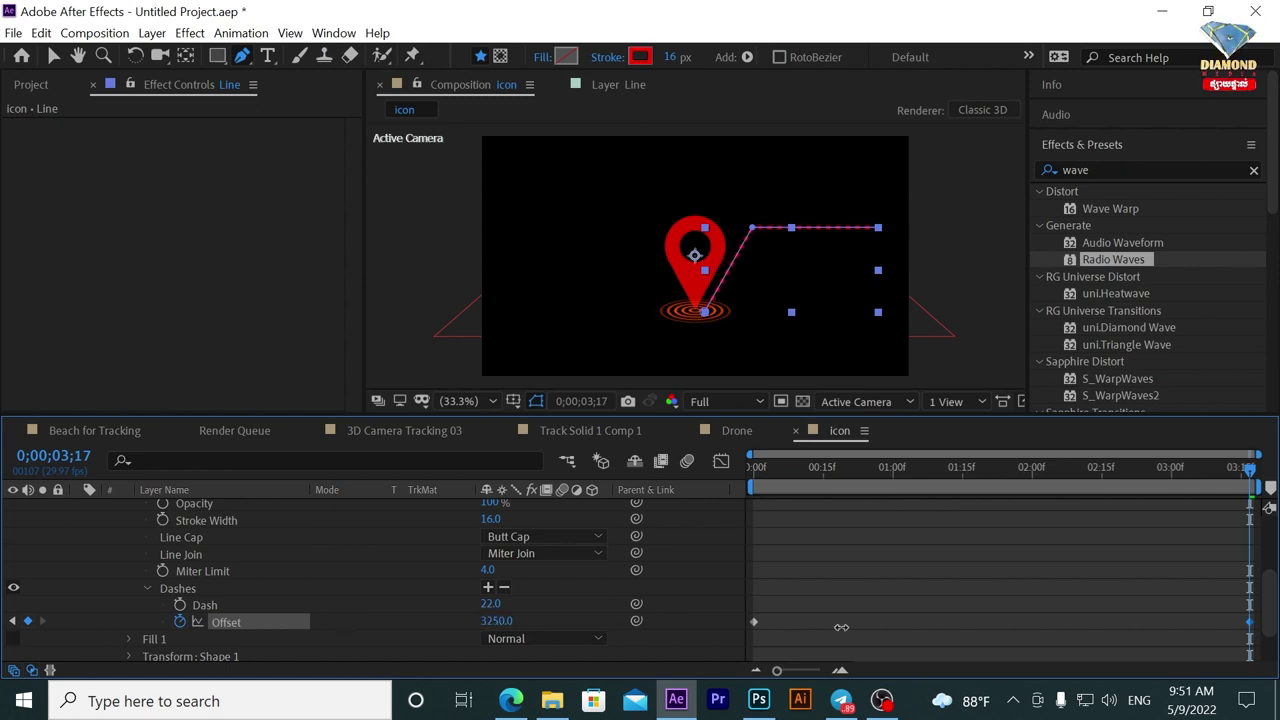
pyautogui.press('space')
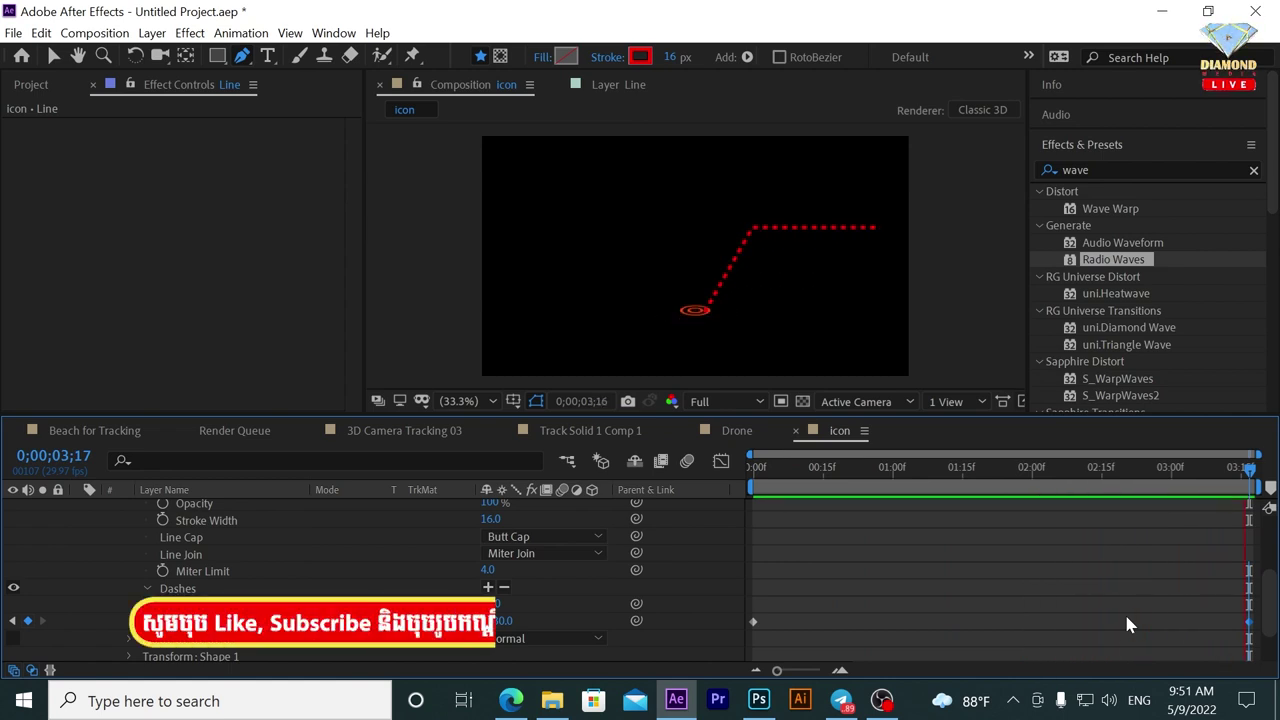
pyautogui.press('space')
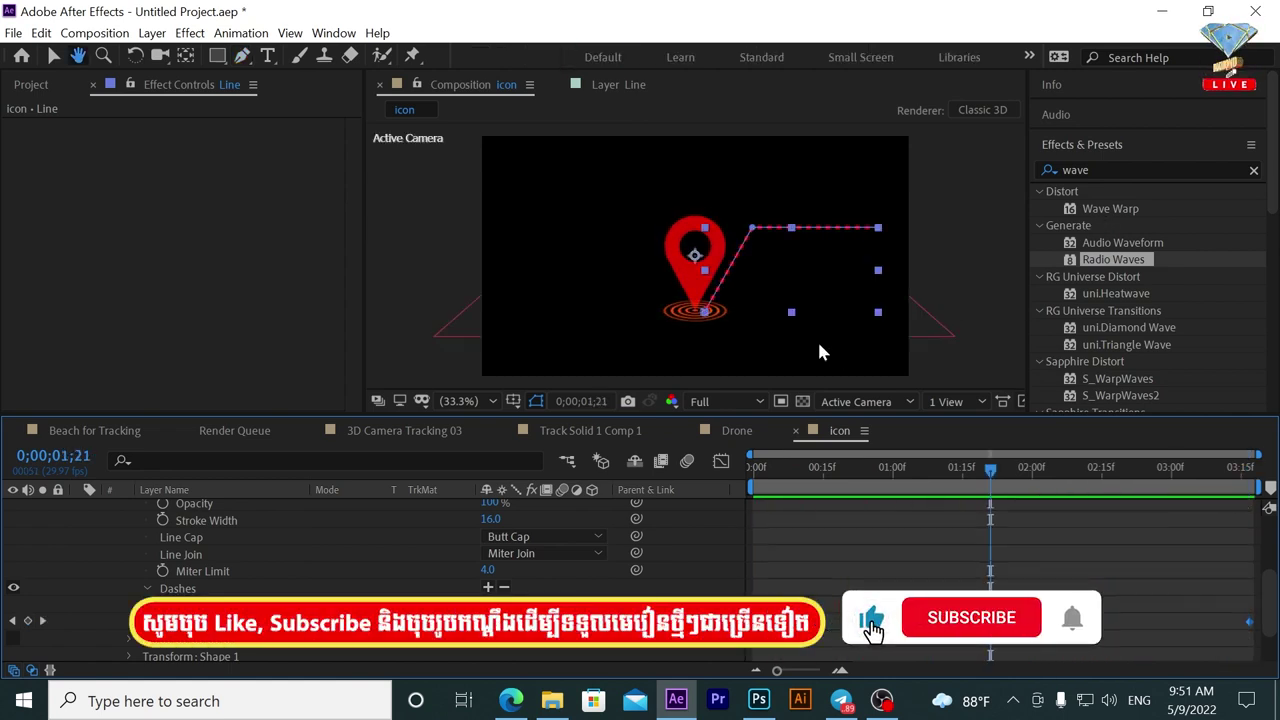
pyautogui.scroll(5, 1268, 559)
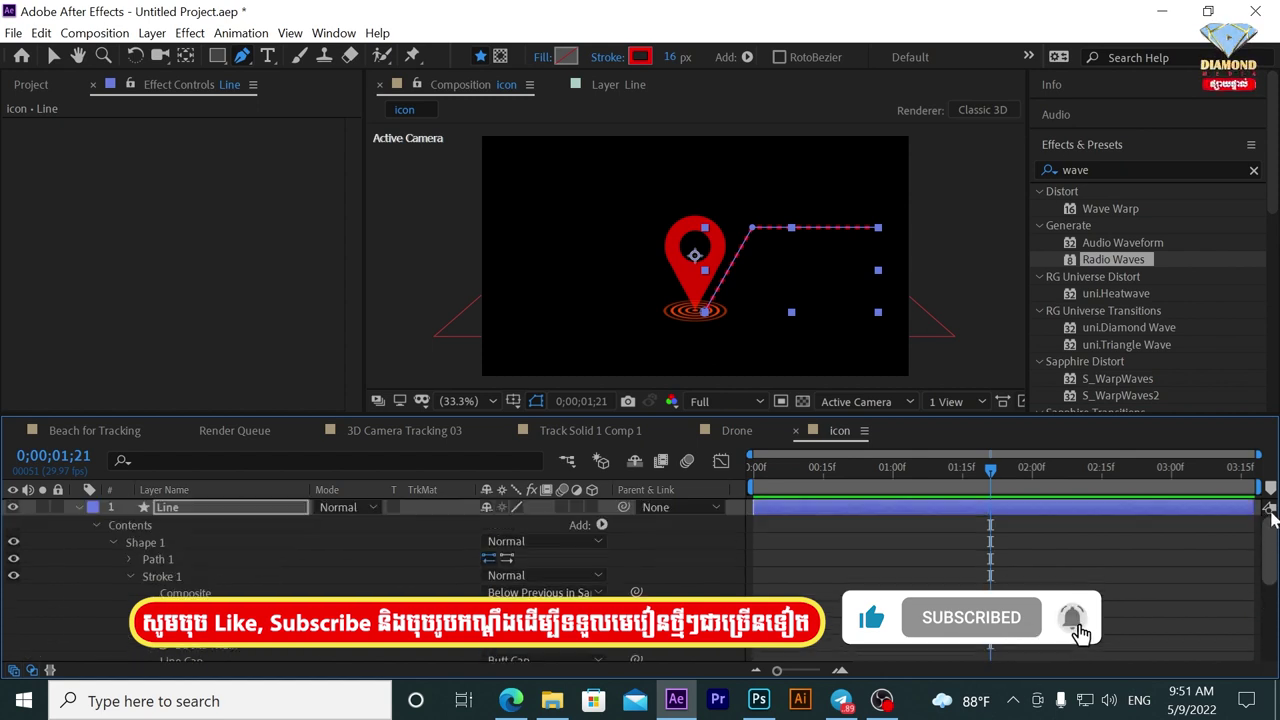
pyautogui.click(76, 507)
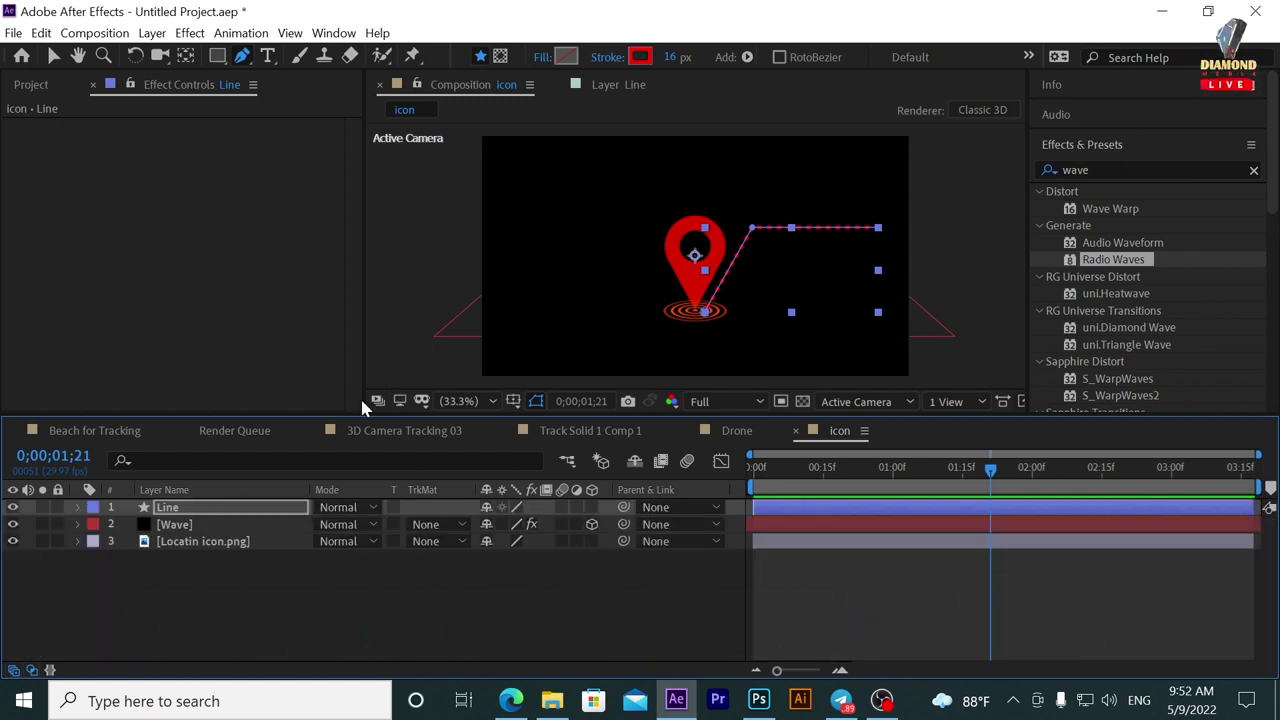
# Switch the Line shape layer's fill to a radial gradient.
pyautogui.click(541, 60)
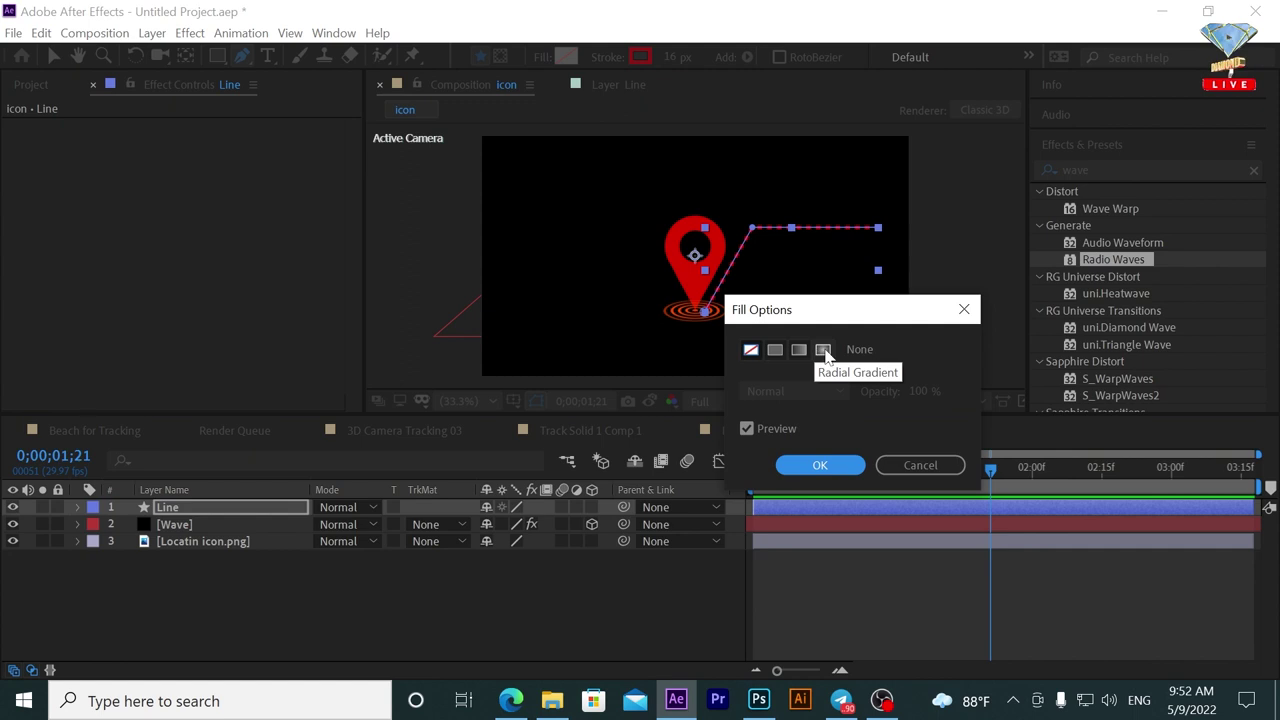
pyautogui.click(824, 350)
pyautogui.click(820, 465)
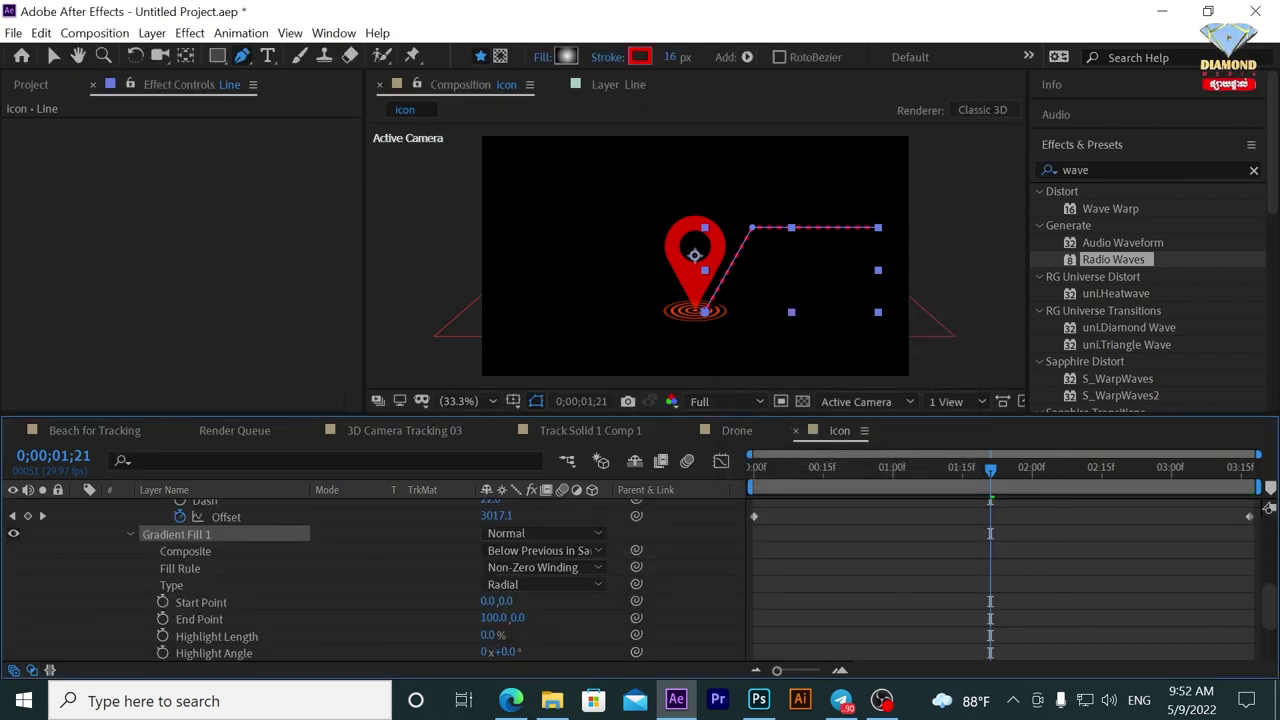
pyautogui.moveTo(1270, 625); pyautogui.dragTo(1270, 515)
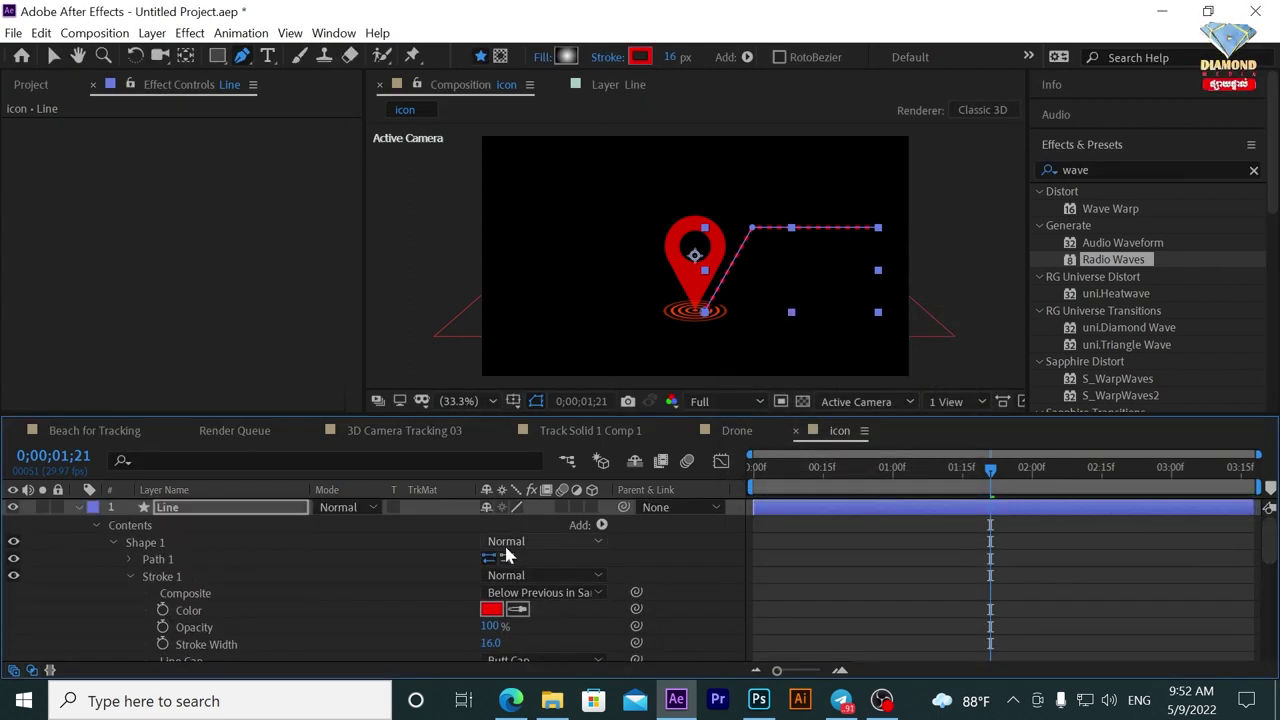
# Collapse the Line layer's contents and bring up the Layer > New submenu.
pyautogui.click(95, 525)
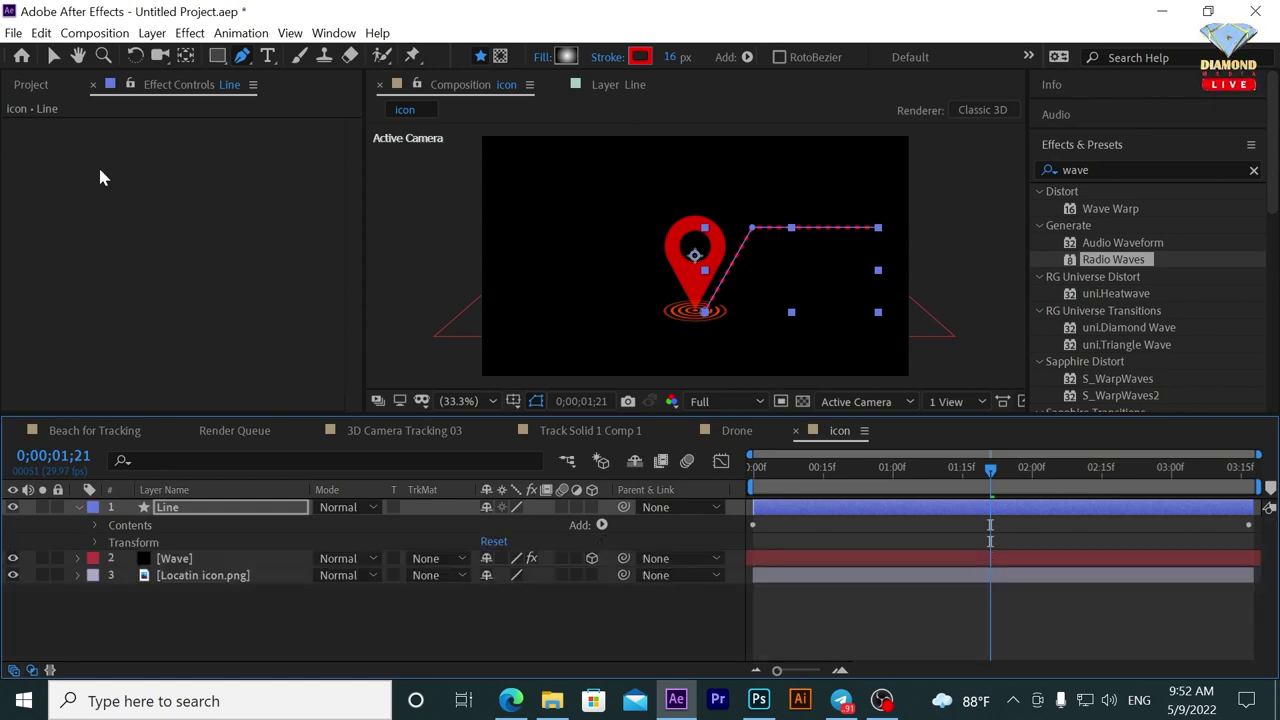
pyautogui.click(152, 33)
pyautogui.moveTo(200, 53)
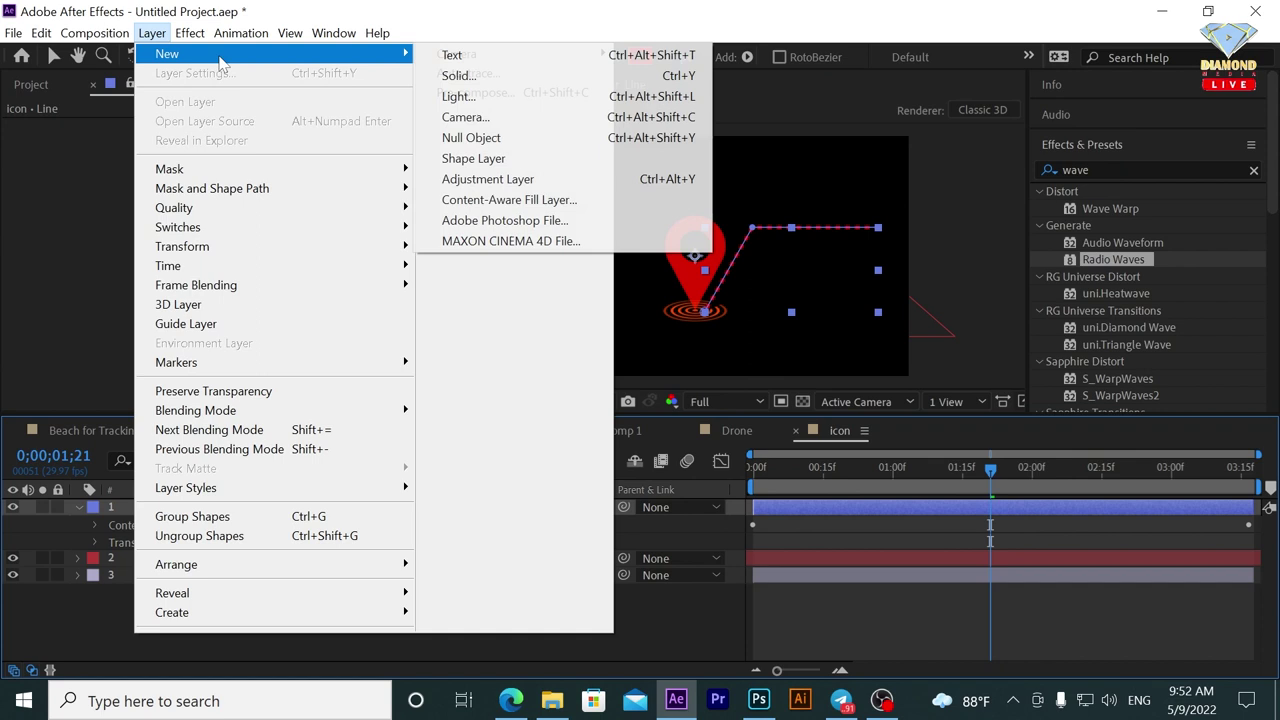
# Add a new shape layer and rename it 'Title Box'.
pyautogui.click(475, 161)
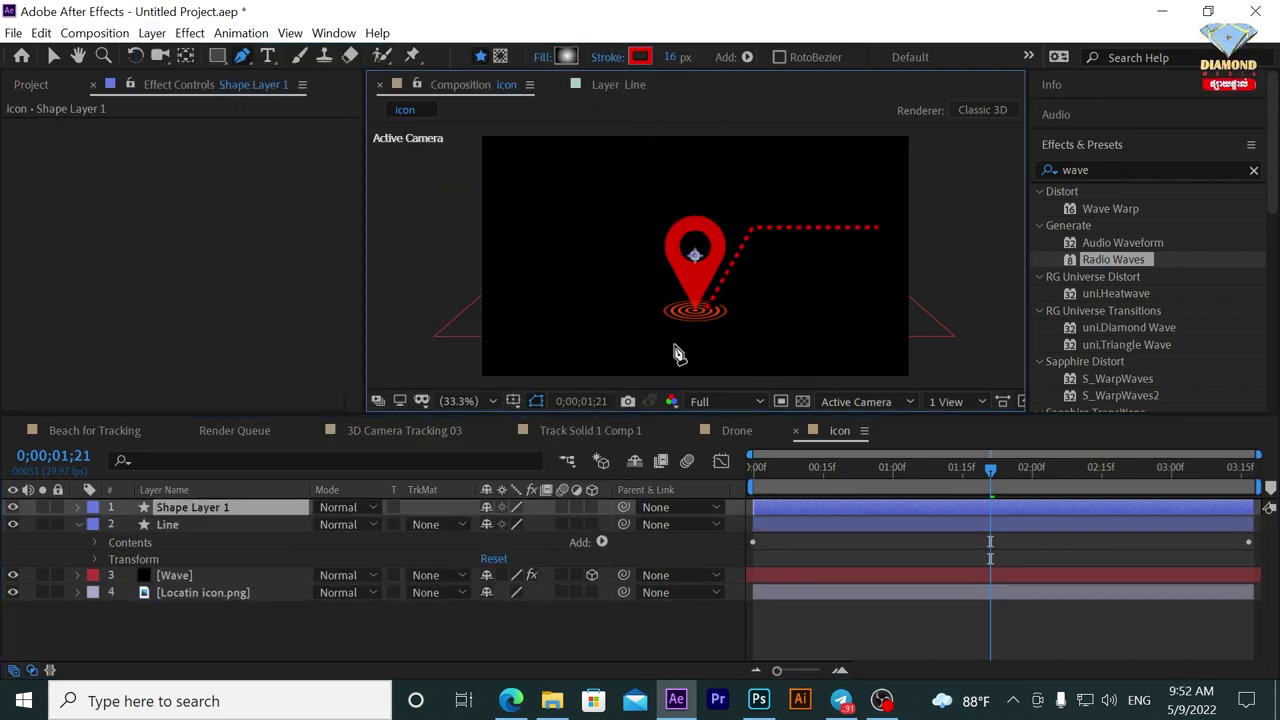
pyautogui.rightClick(196, 509)
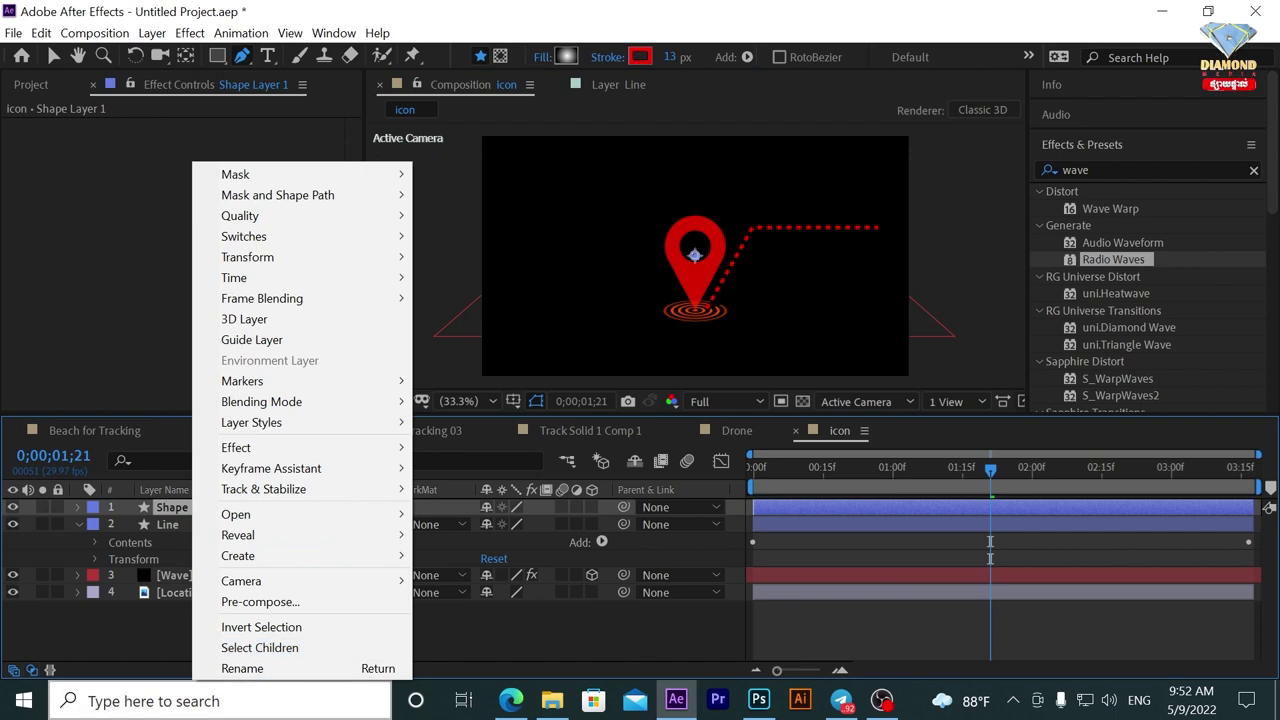
pyautogui.click(270, 668)
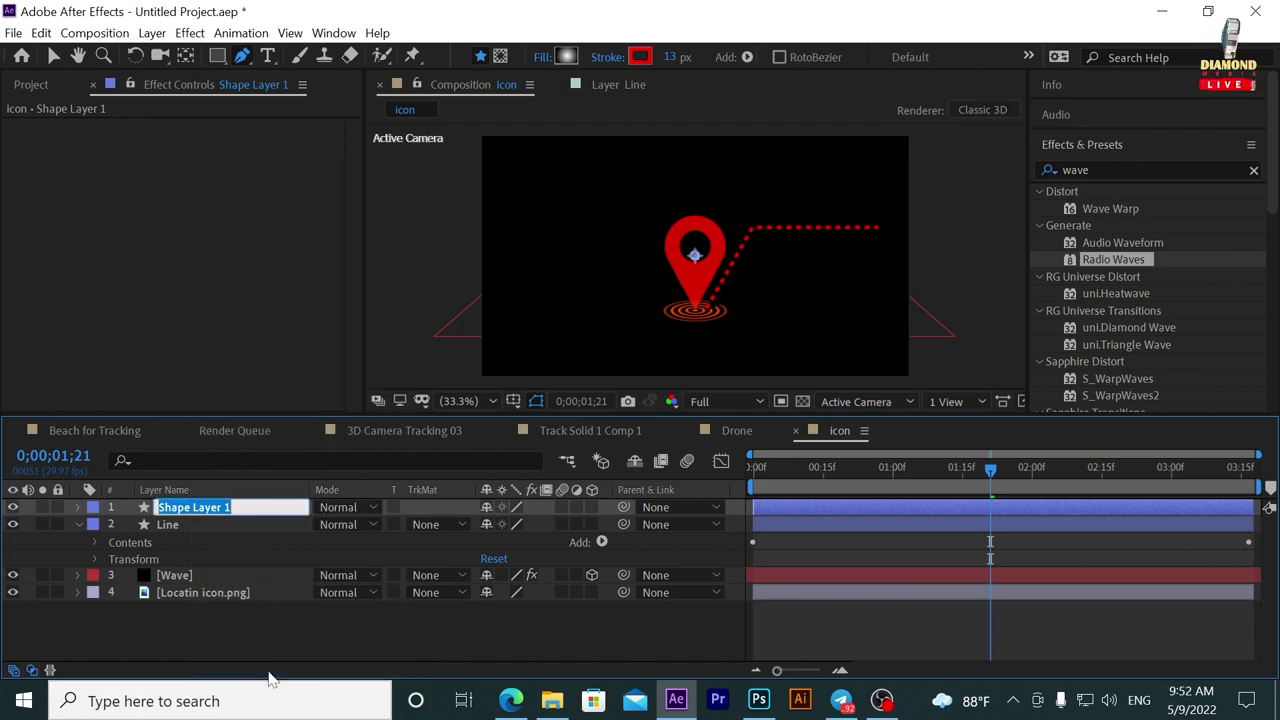
pyautogui.write('Title Box')
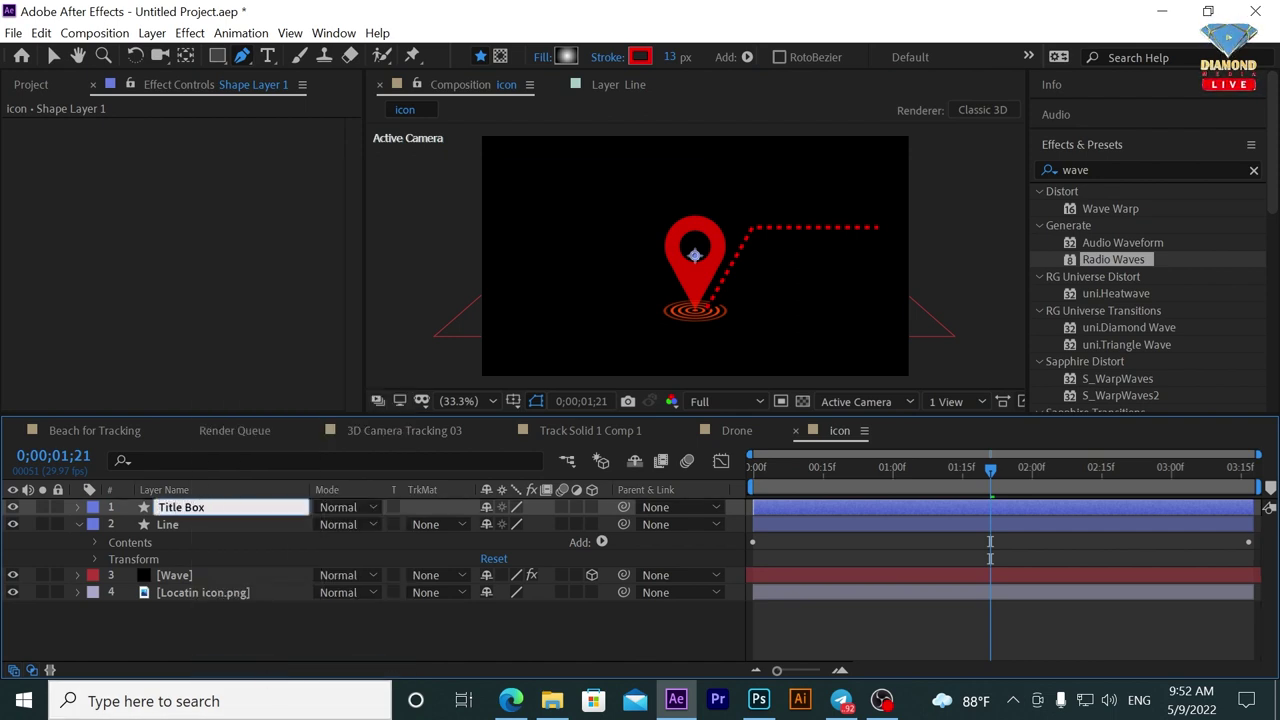
pyautogui.press('Return')
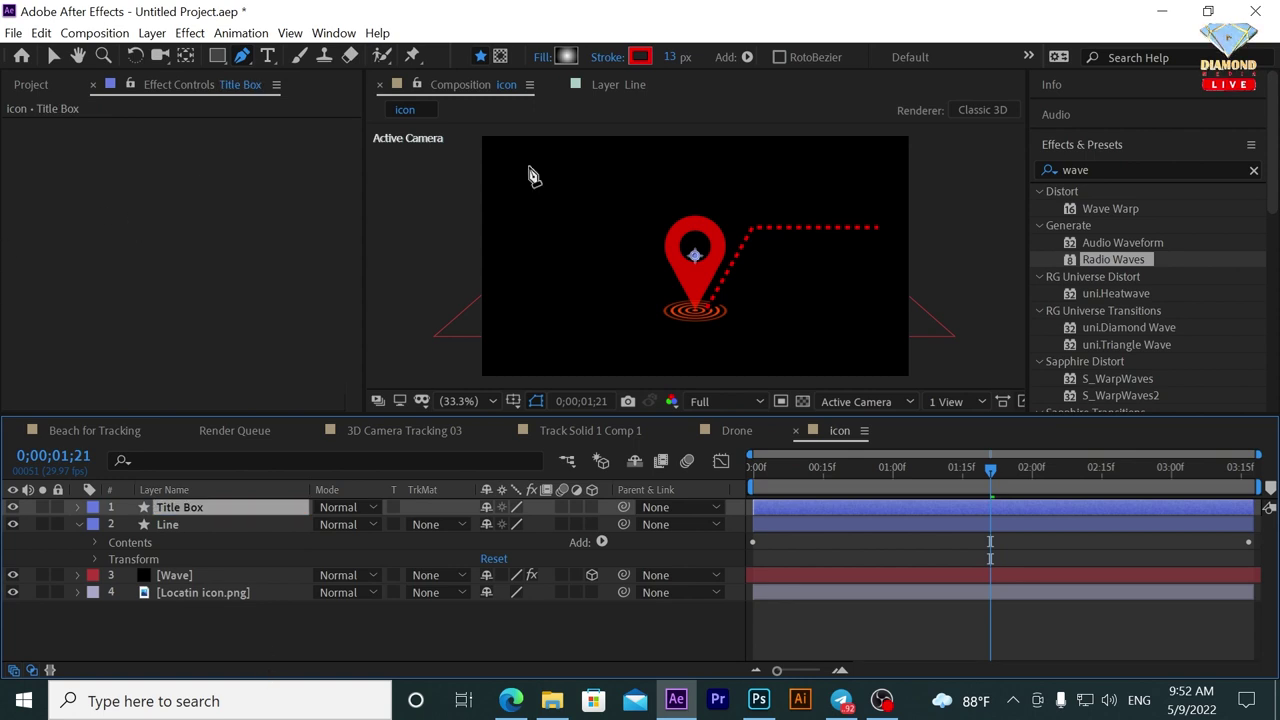
# Set the gradient's first colour to pink-red and draw a rounded rectangle above the dashed line.
pyautogui.press('/')
pyautogui.moveTo(830, 262); pyautogui.dragTo(651, 321)
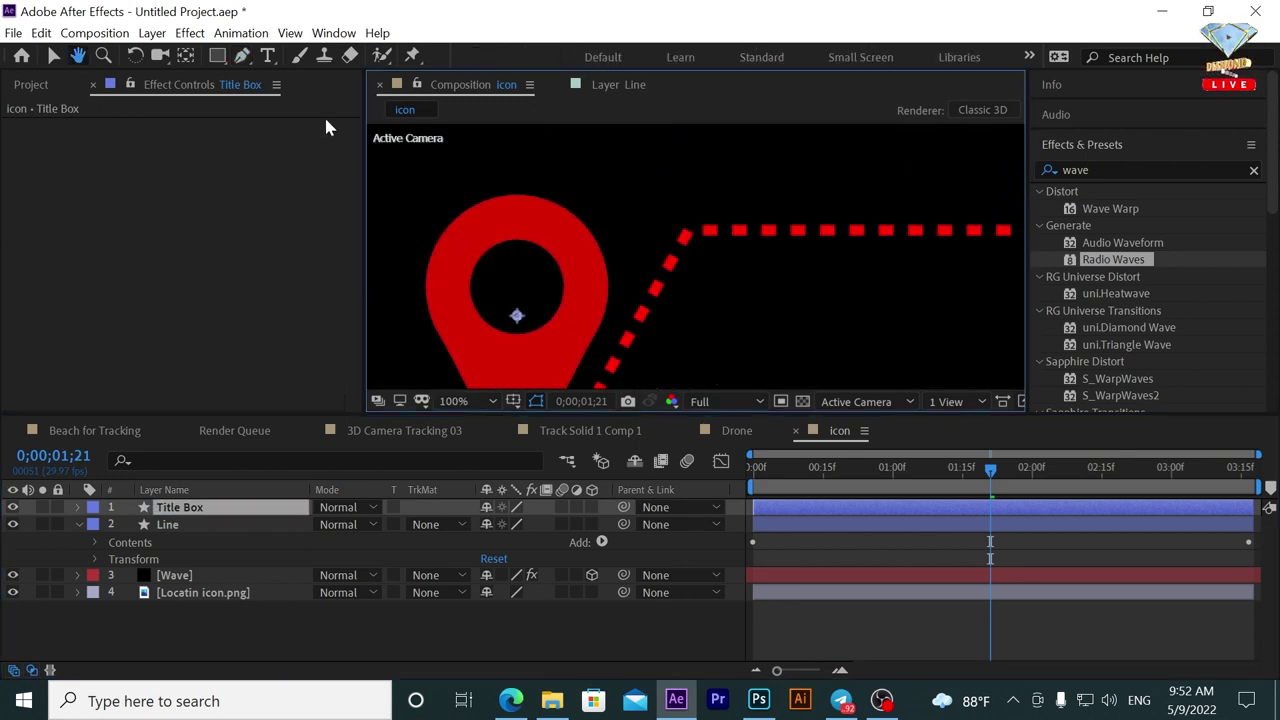
pyautogui.click(224, 61)
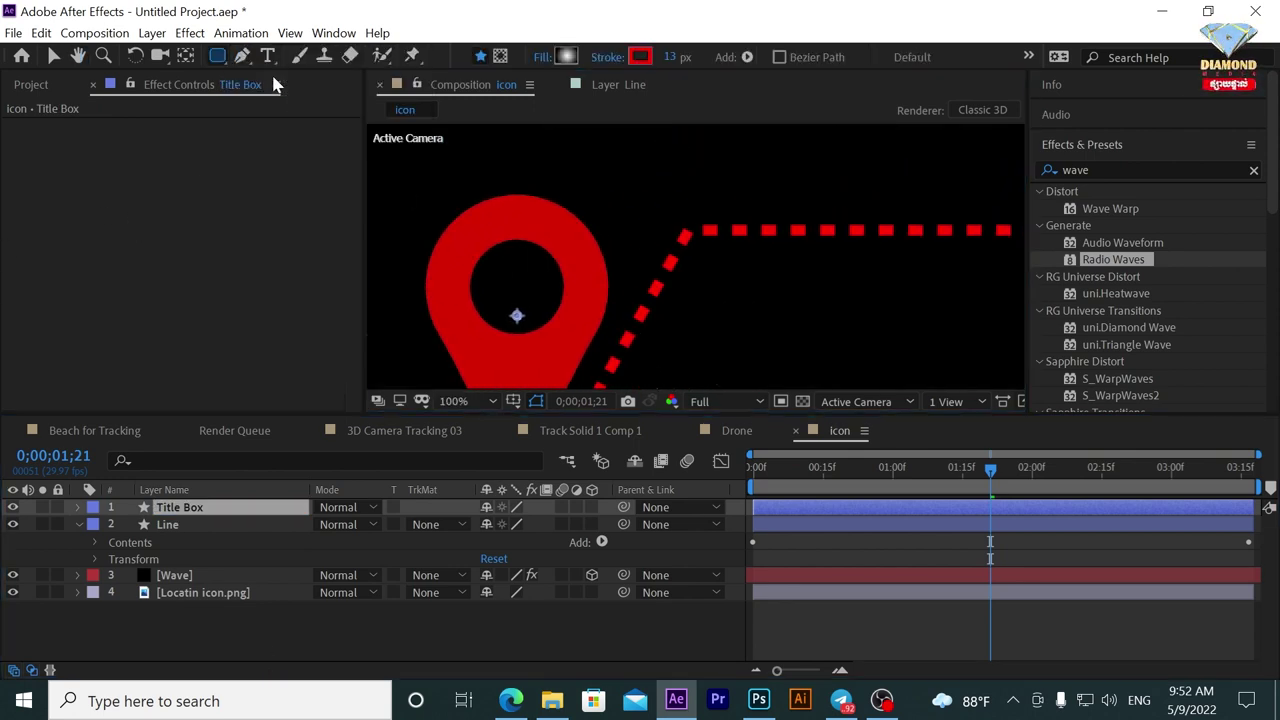
pyautogui.moveTo(794, 234); pyautogui.dragTo(659, 240)
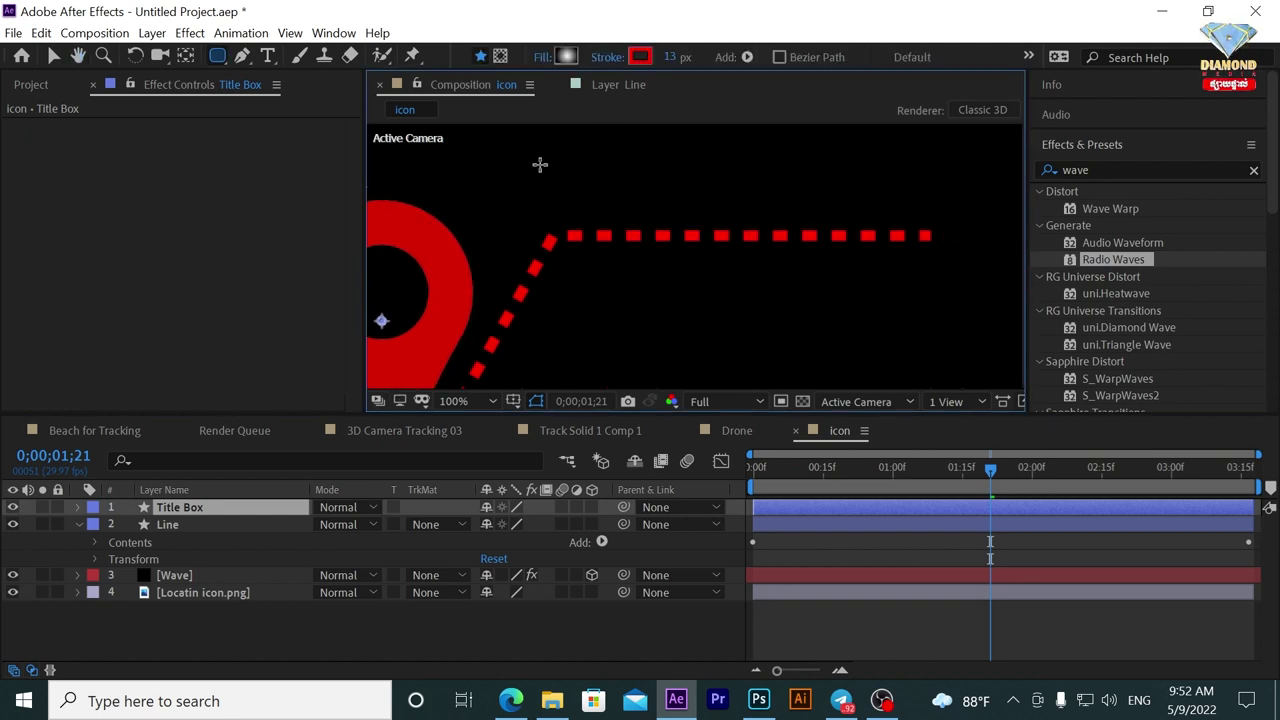
pyautogui.click(566, 57)
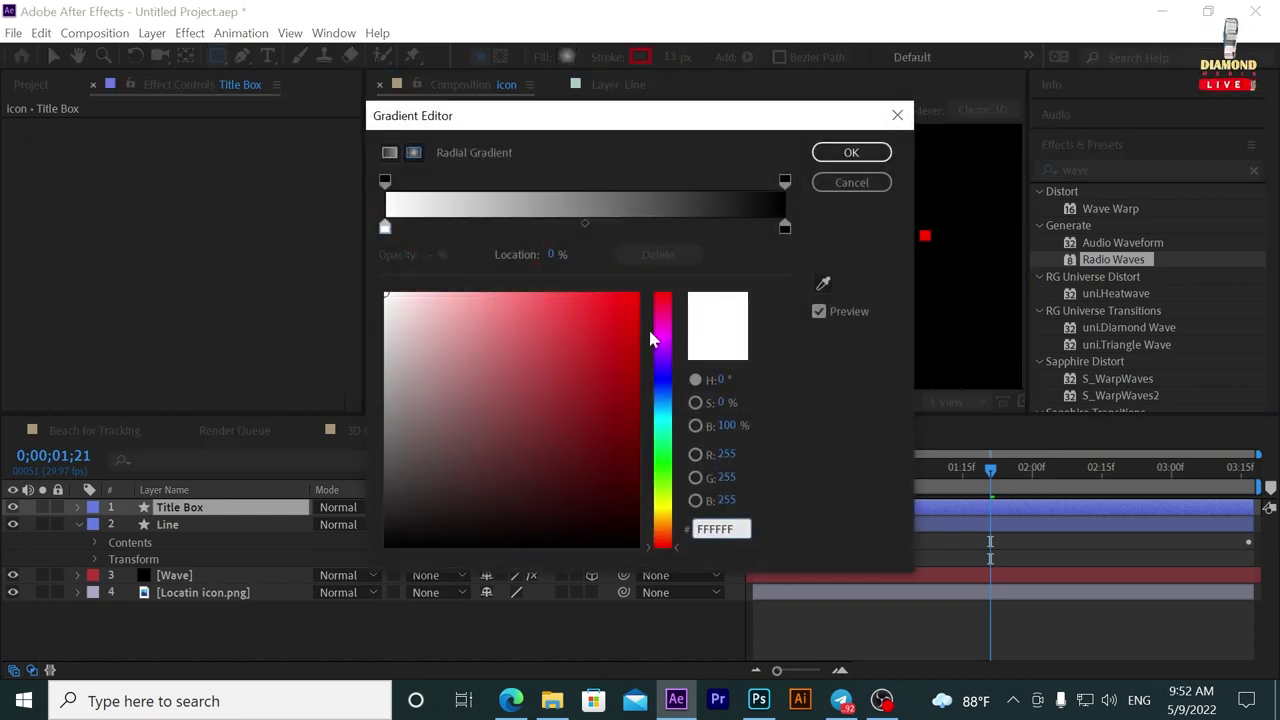
pyautogui.moveTo(626, 314); pyautogui.dragTo(659, 290)
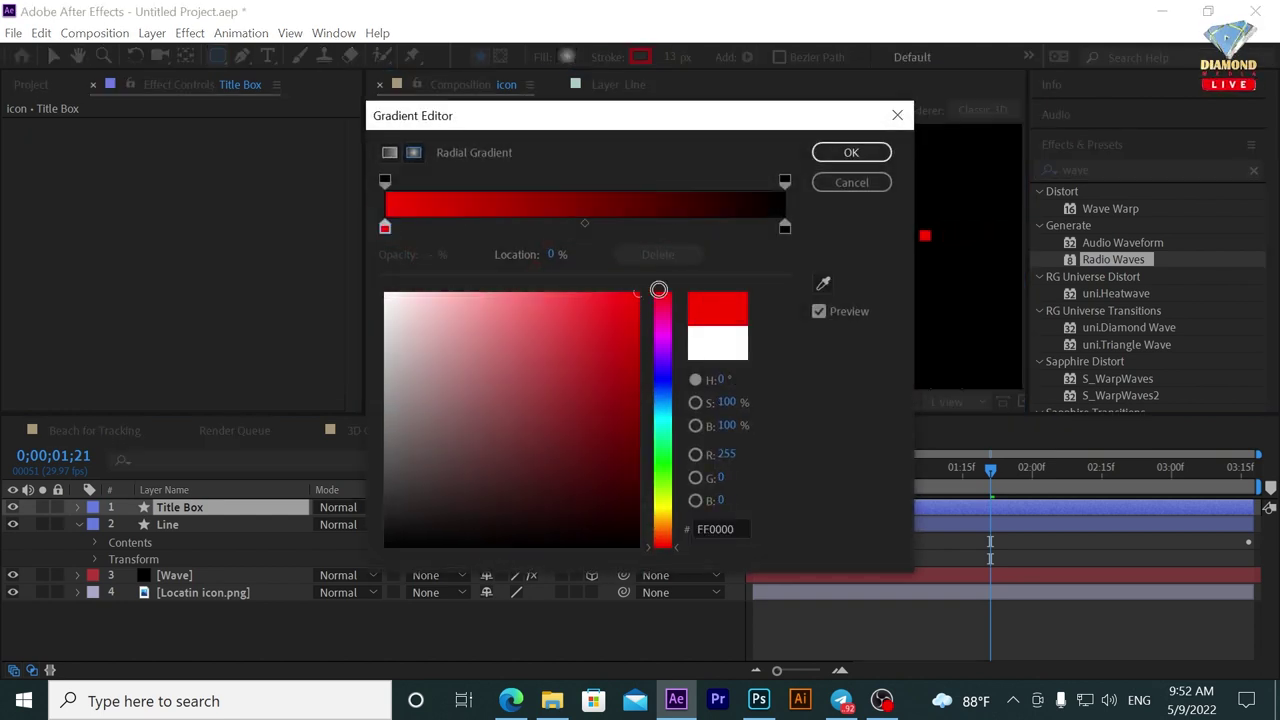
pyautogui.click(665, 312)
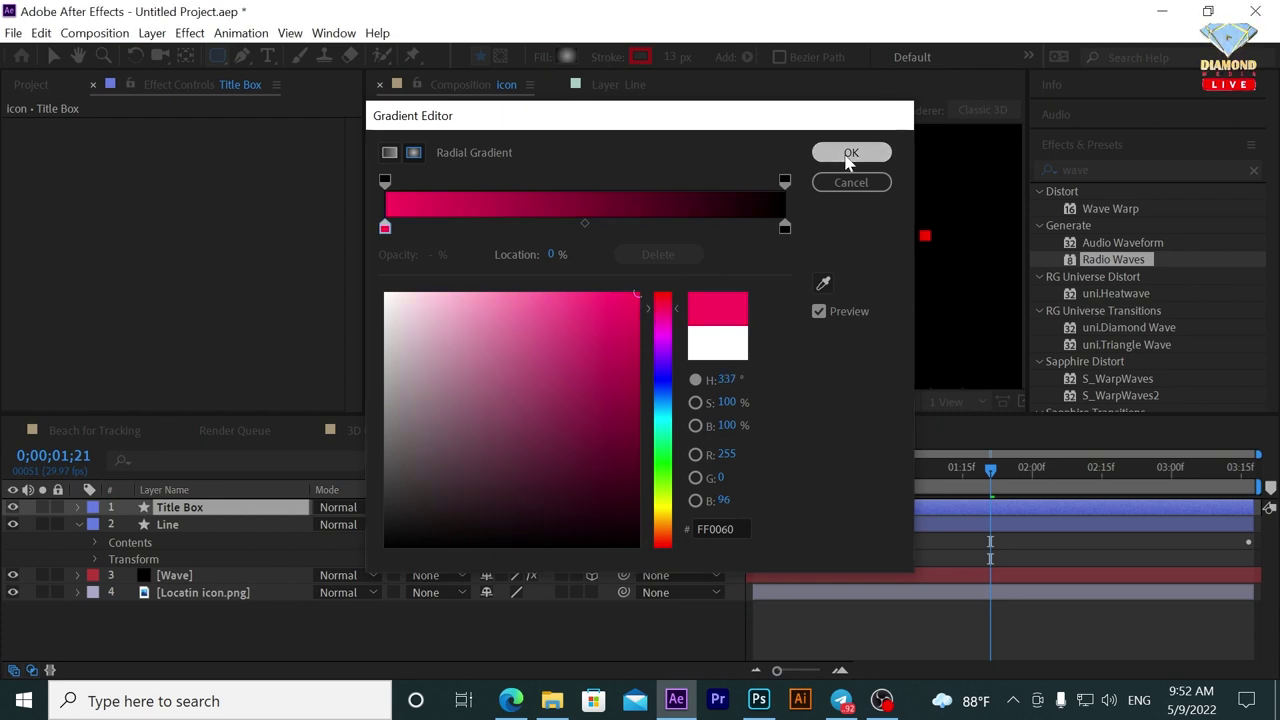
pyautogui.click(851, 152)
pyautogui.moveTo(549, 157)
pyautogui.mouseDown()
pyautogui.moveTo(607, 202)
pyautogui.moveTo(926, 222)
pyautogui.mouseUp()
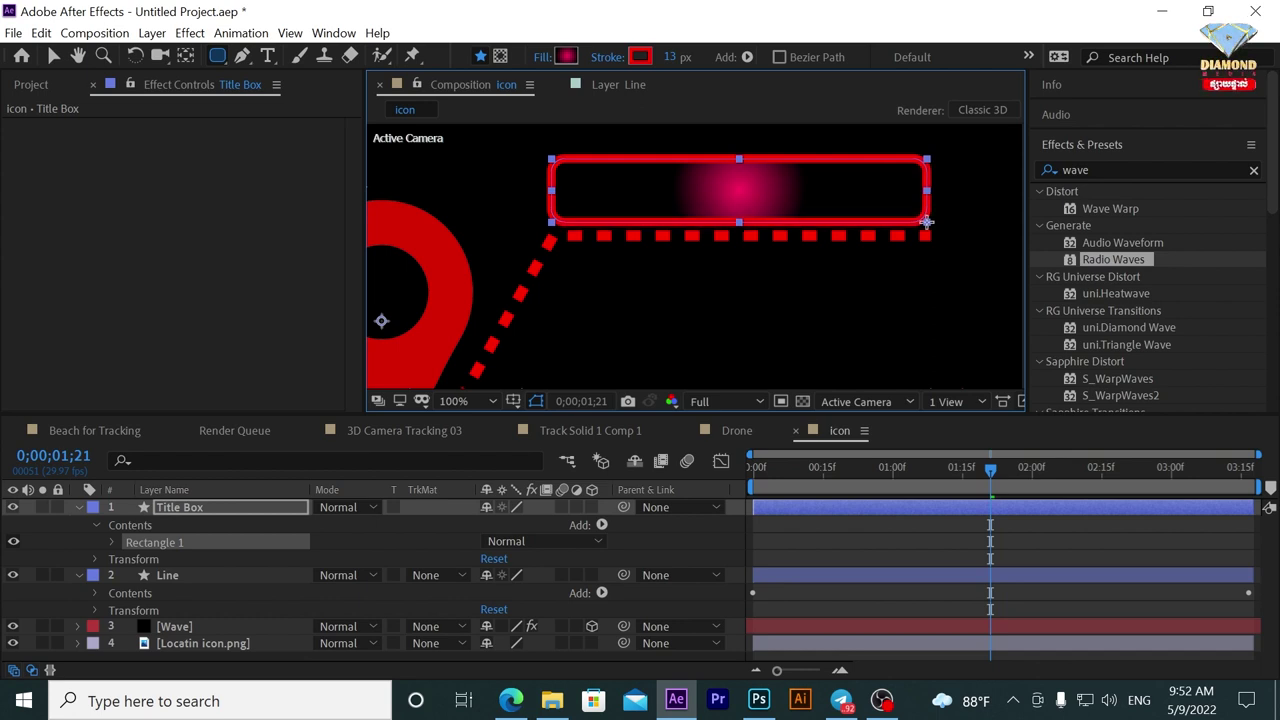
# Change the gradient's black far end to a light pinkish red.
pyautogui.click(566, 57)
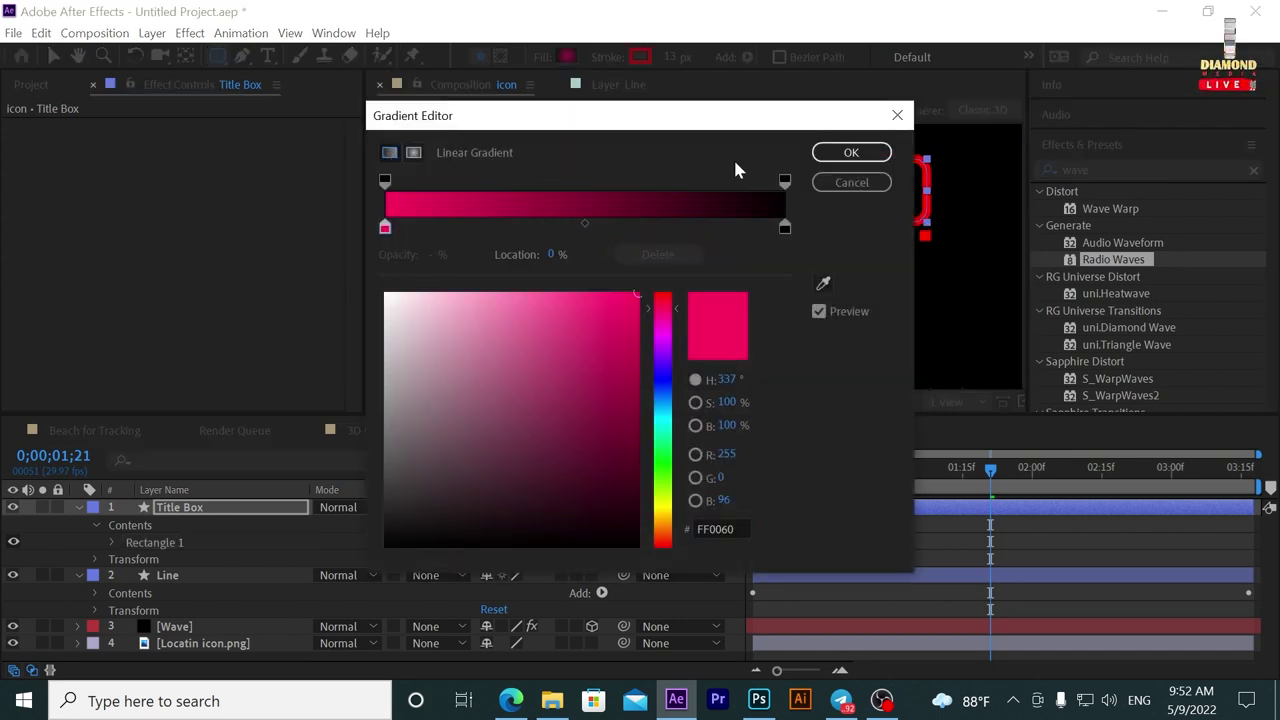
pyautogui.click(851, 152)
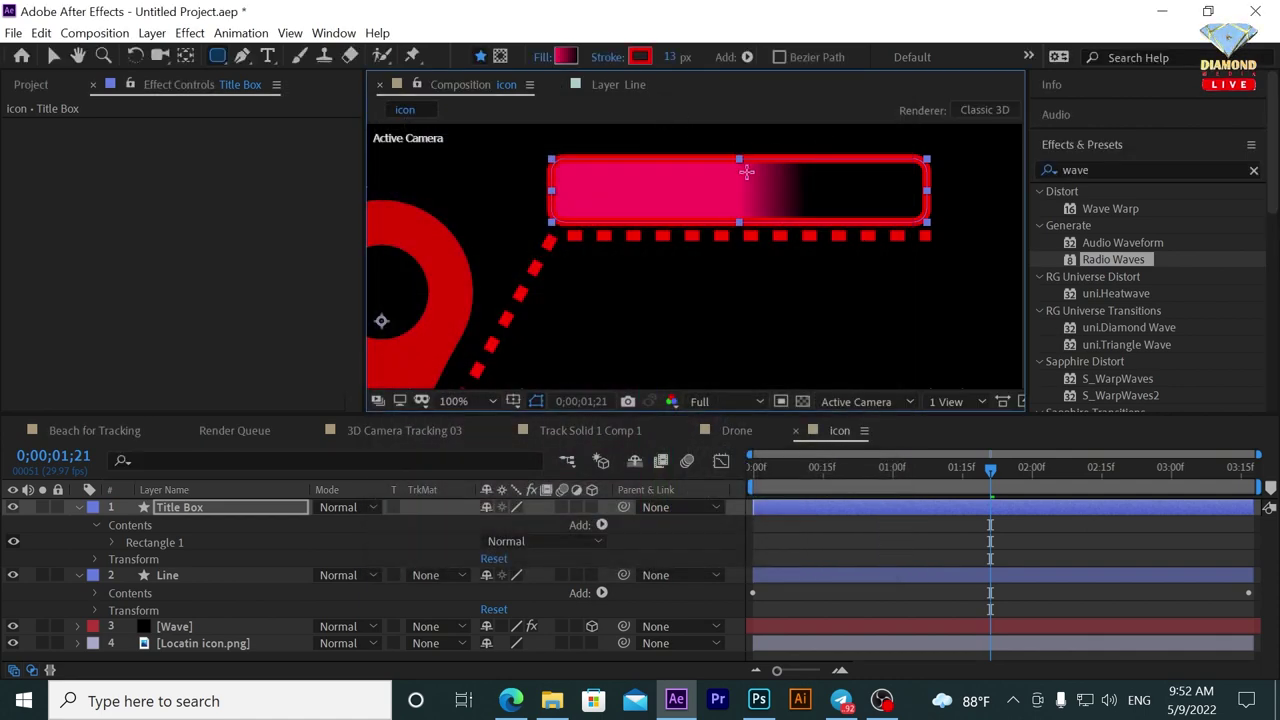
pyautogui.click(566, 57)
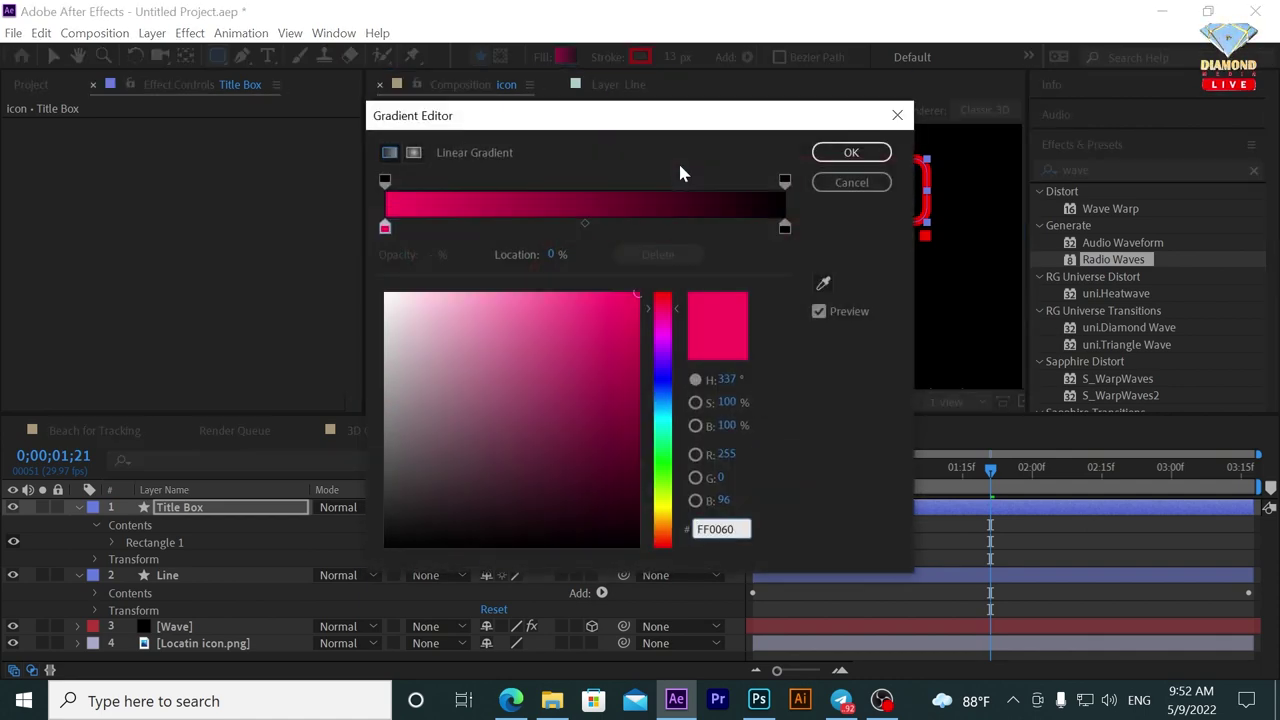
pyautogui.click(785, 229)
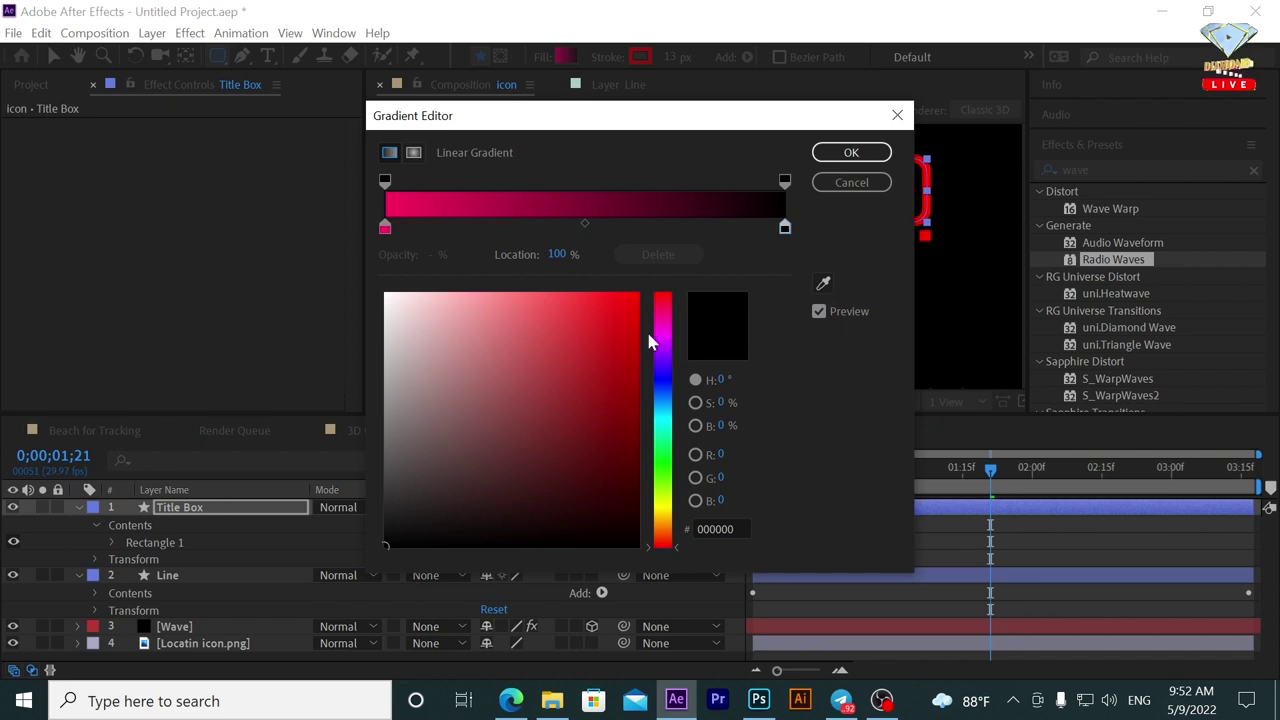
pyautogui.click(620, 300)
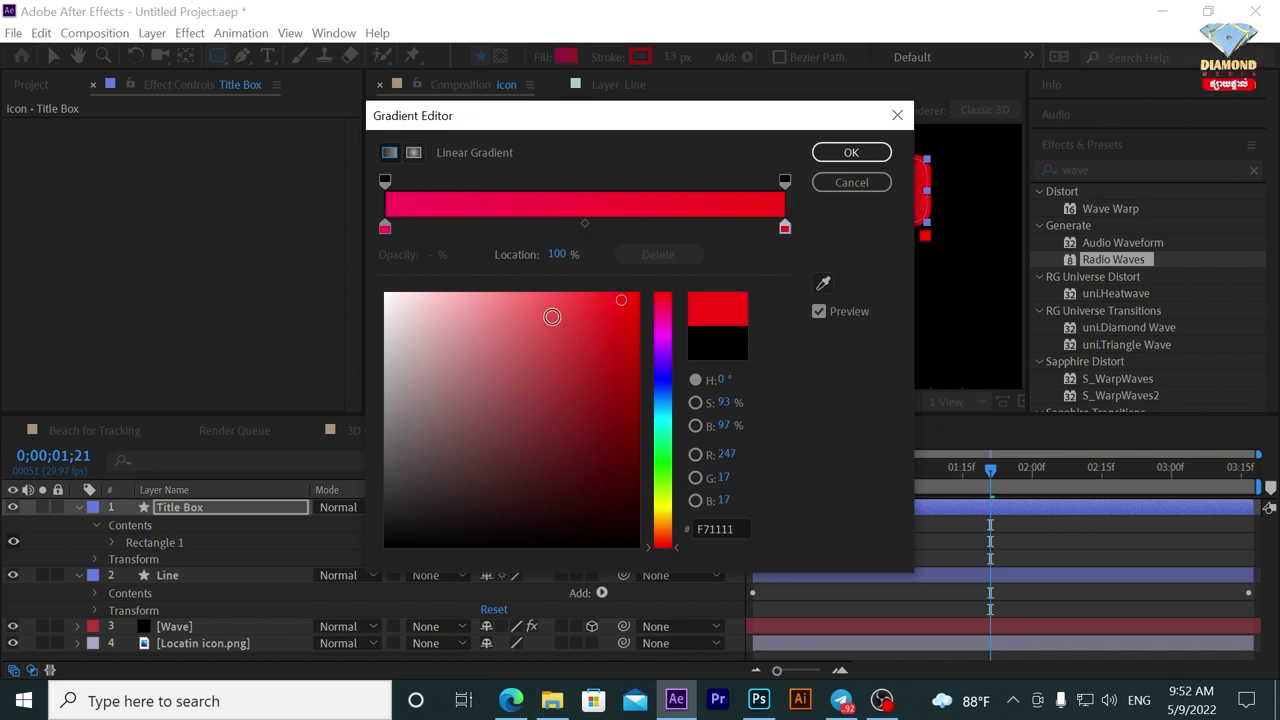
pyautogui.click(555, 299)
pyautogui.click(832, 153)
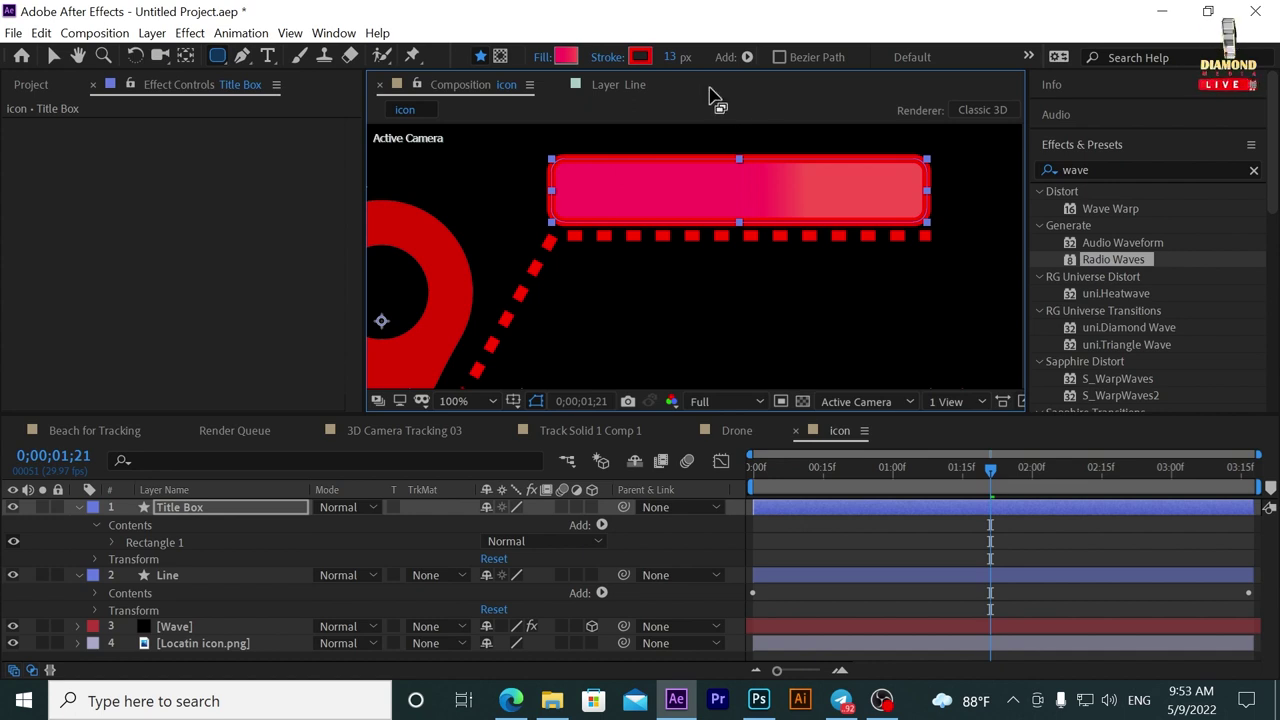
# Give the title box a white 3 px outline, then return to an early frame.
pyautogui.click(648, 57)
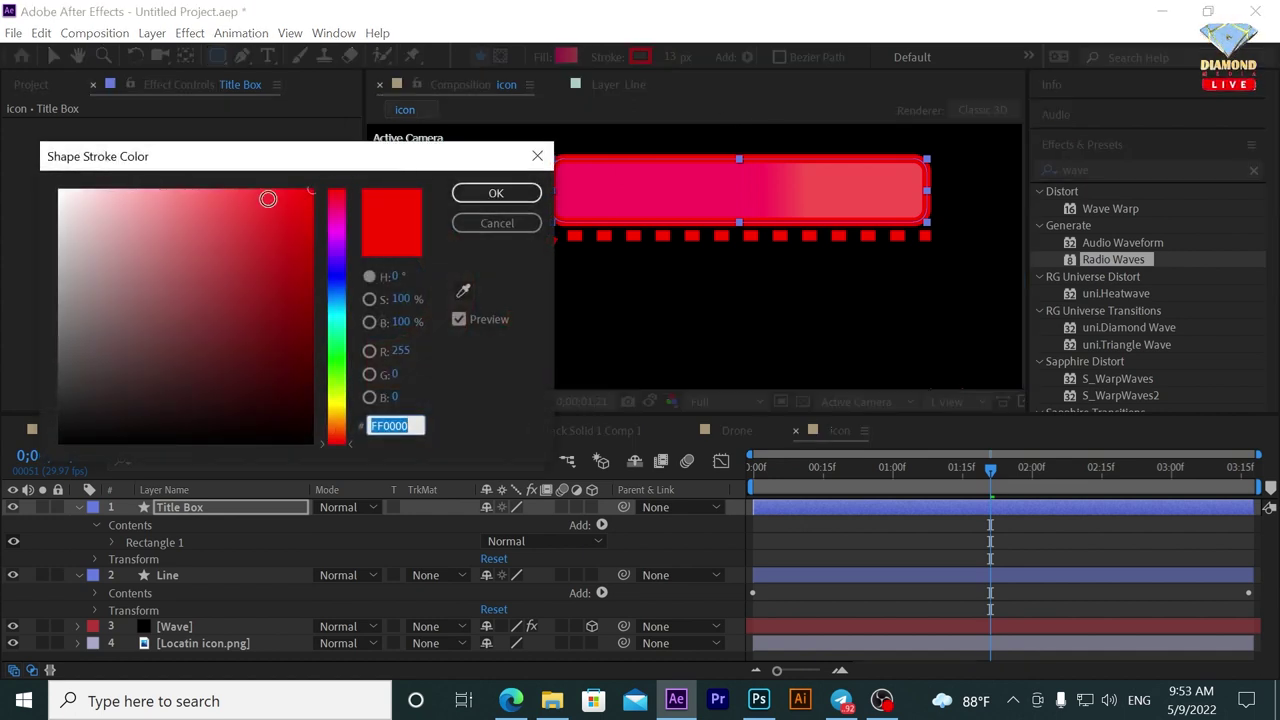
pyautogui.moveTo(268, 198); pyautogui.dragTo(3, 128)
pyautogui.click(496, 193)
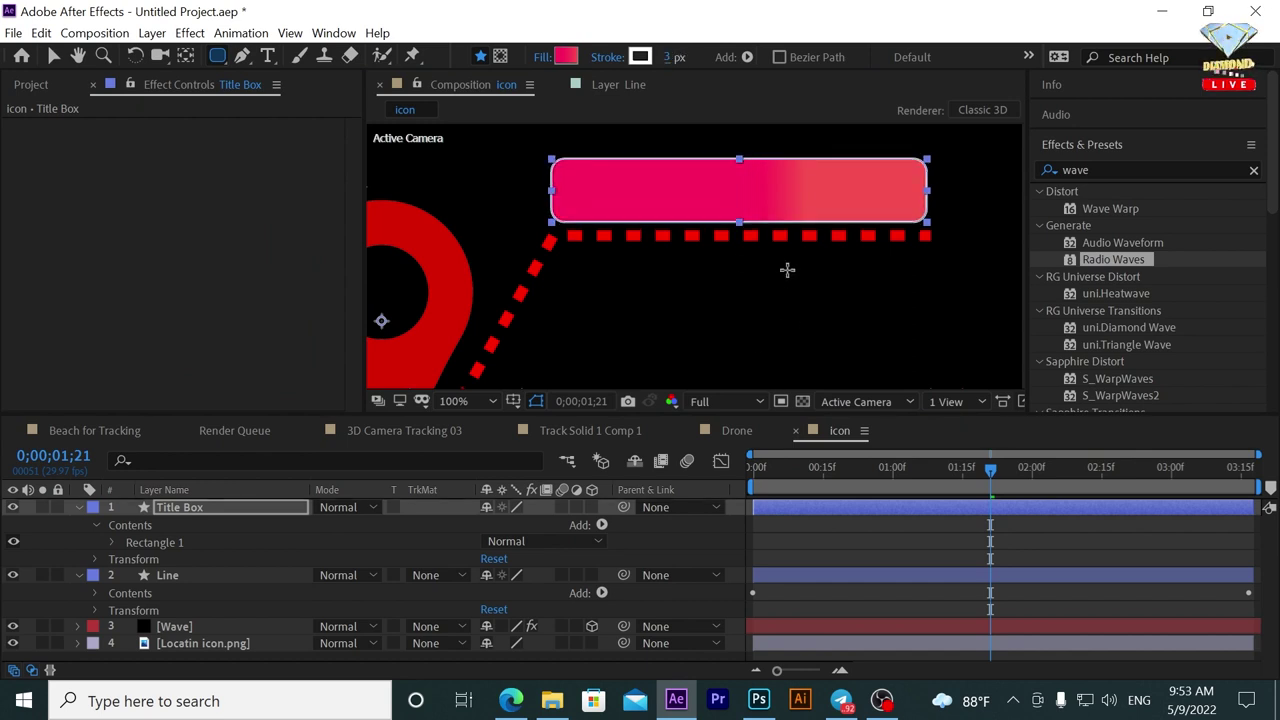
pyautogui.press(',')
pyautogui.moveTo(752, 487)
pyautogui.mouseDown()
pyautogui.moveTo(822, 480)
pyautogui.moveTo(752, 503)
pyautogui.moveTo(807, 506)
pyautogui.mouseUp()
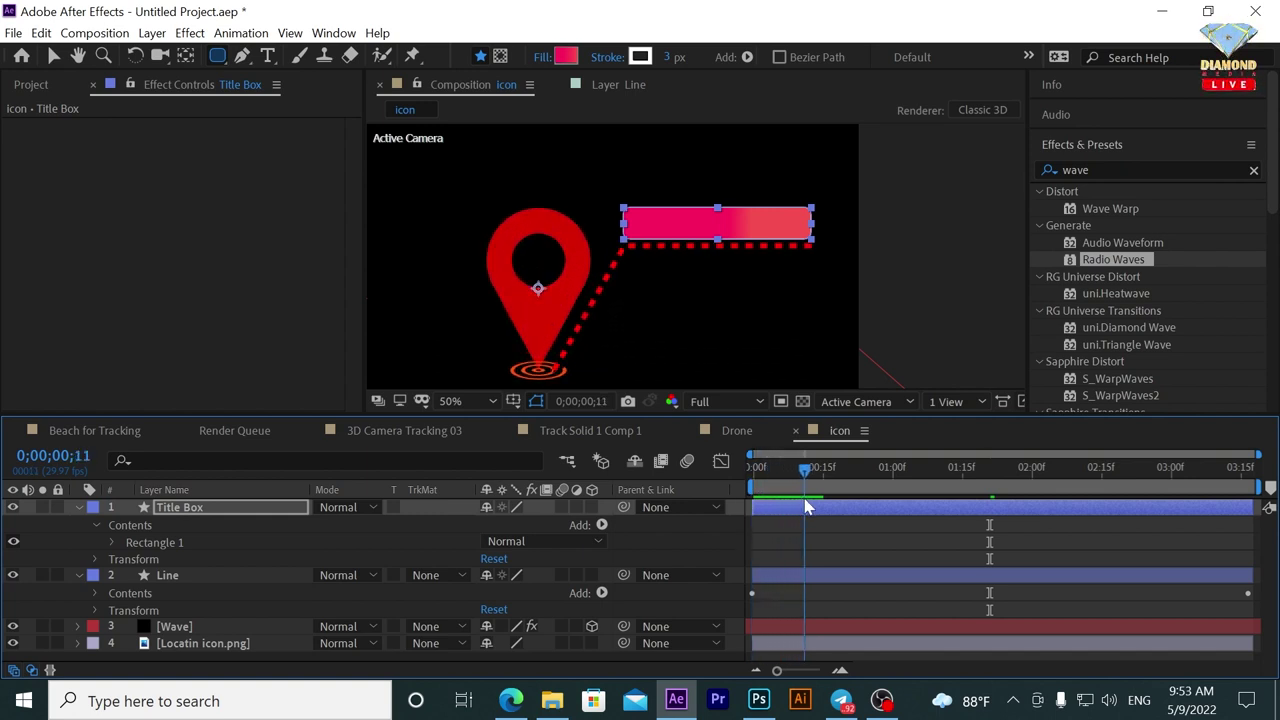
# Pre-compose the Title Box layer into Title Box Comp 1, moving all attributes, and draw a rectangular mask around it.
pyautogui.click(112, 542)
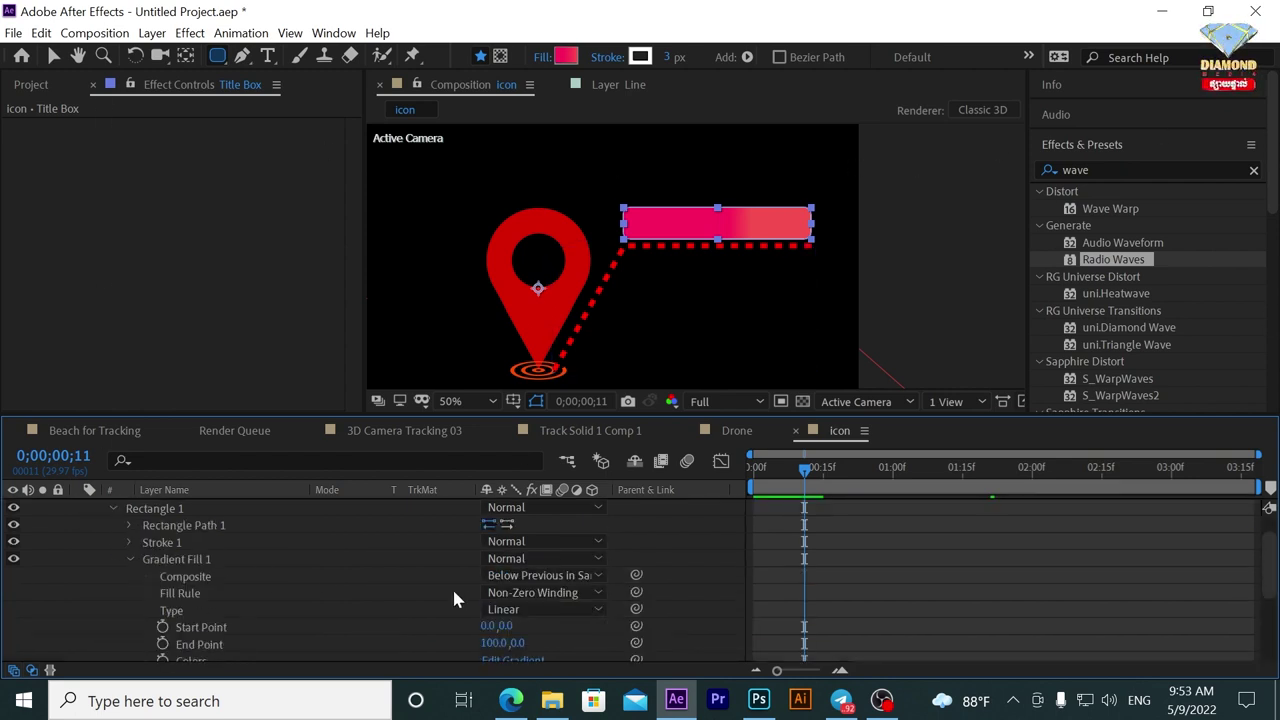
pyautogui.scroll(-3, 360, 575)
pyautogui.scroll(3, 360, 575)
pyautogui.scroll(2, 354, 573)
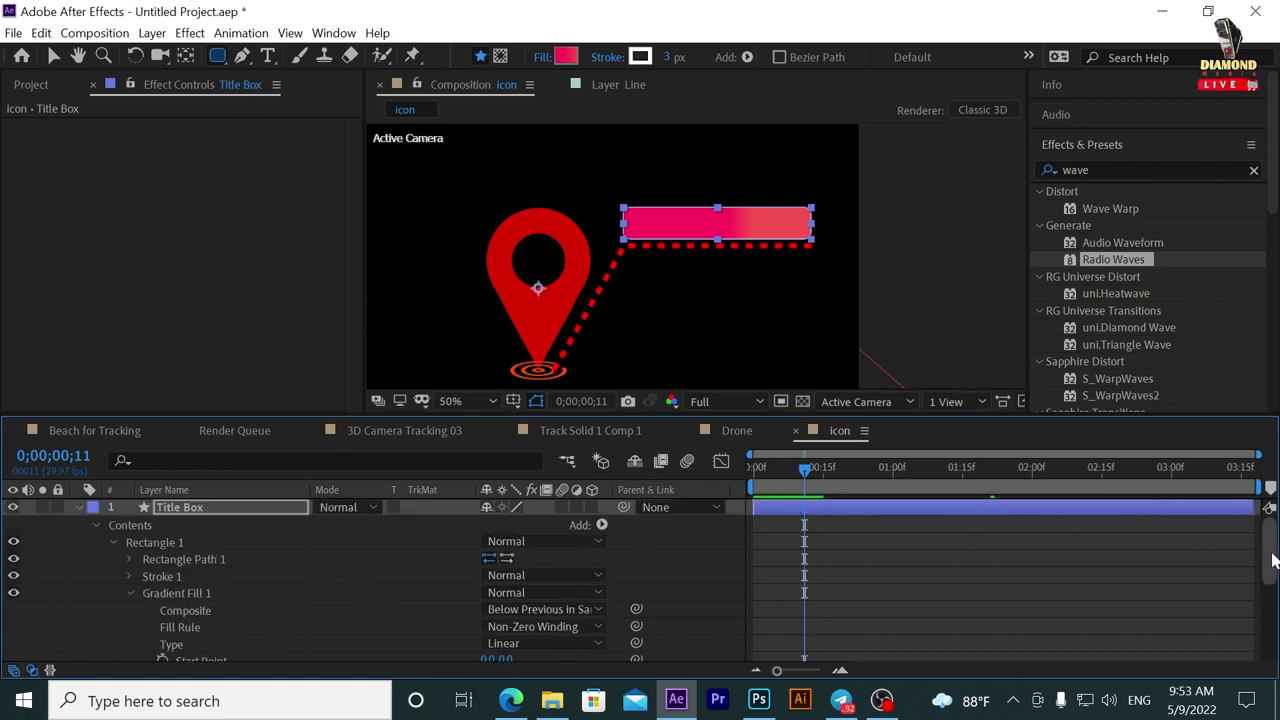
pyautogui.rightClick(886, 510)
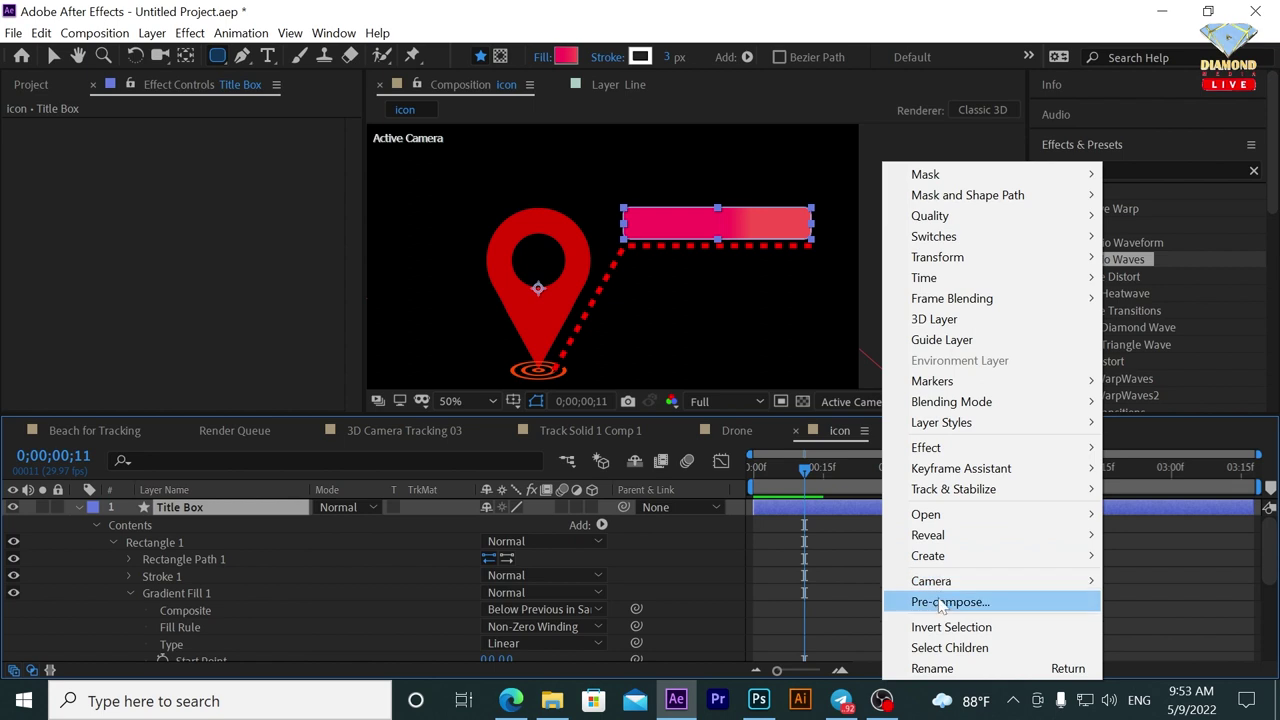
pyautogui.click(940, 602)
pyautogui.click(493, 357)
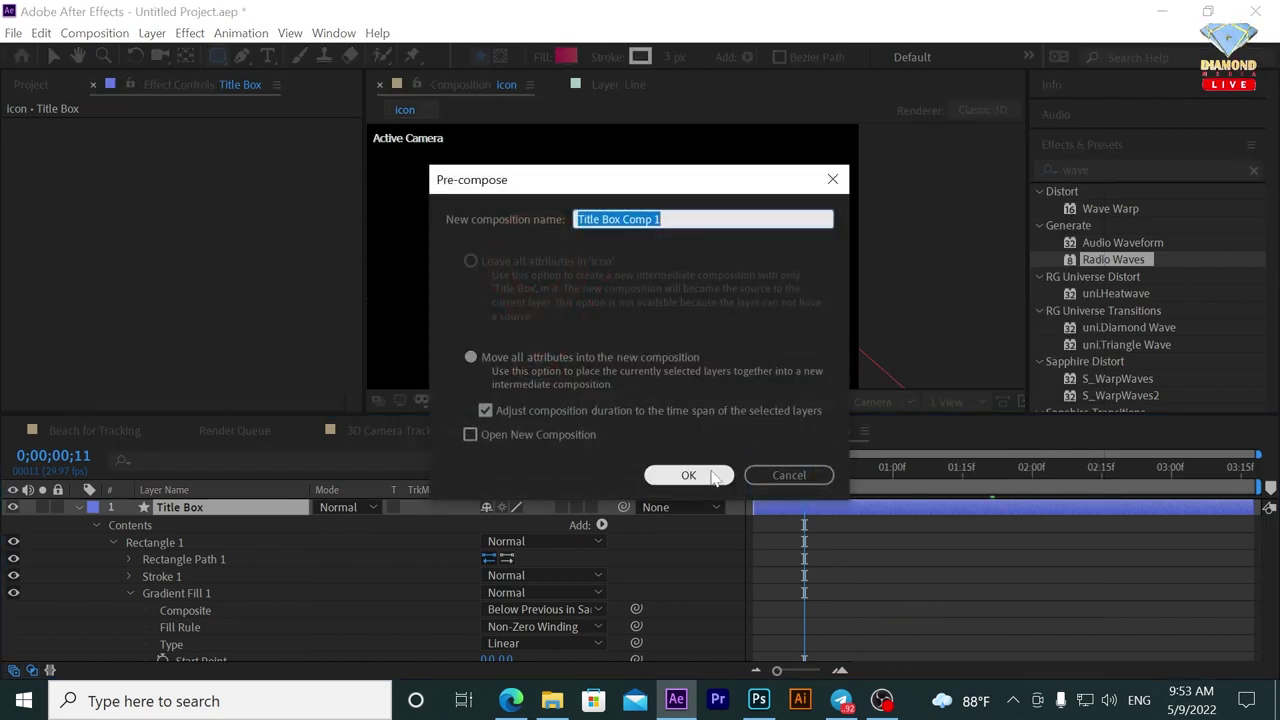
pyautogui.click(688, 475)
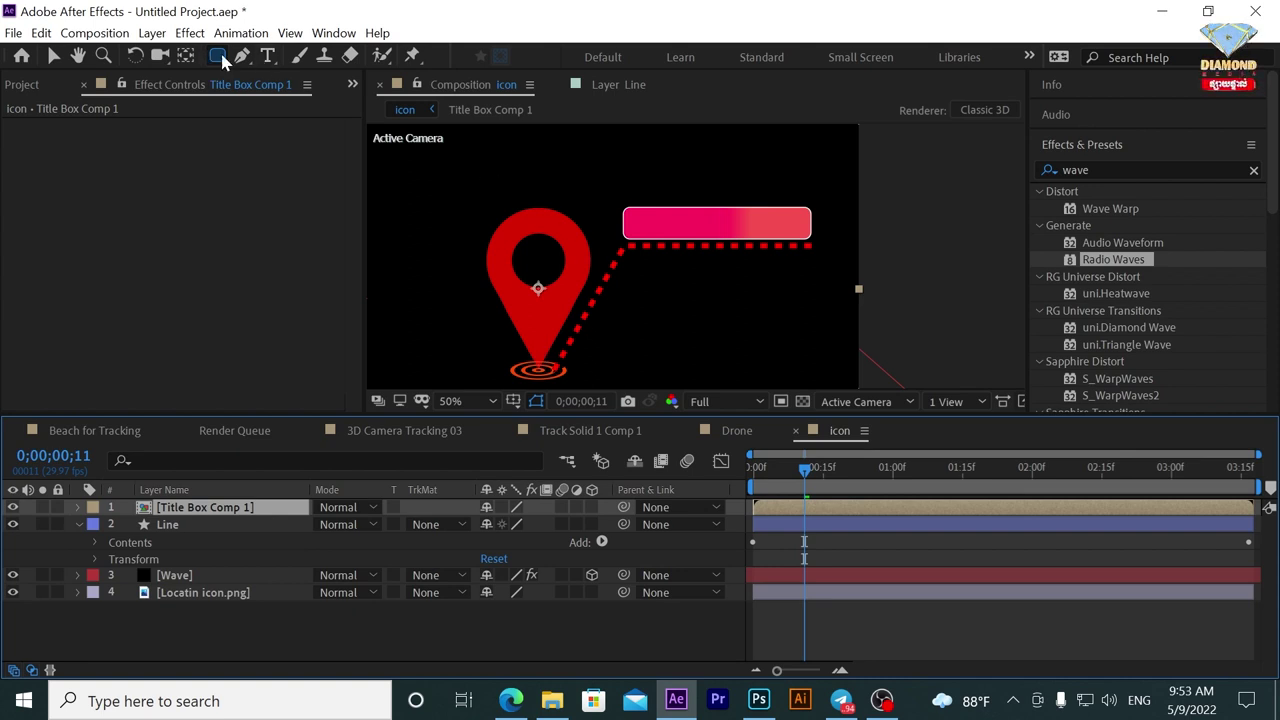
pyautogui.moveTo(614, 184); pyautogui.dragTo(830, 258)
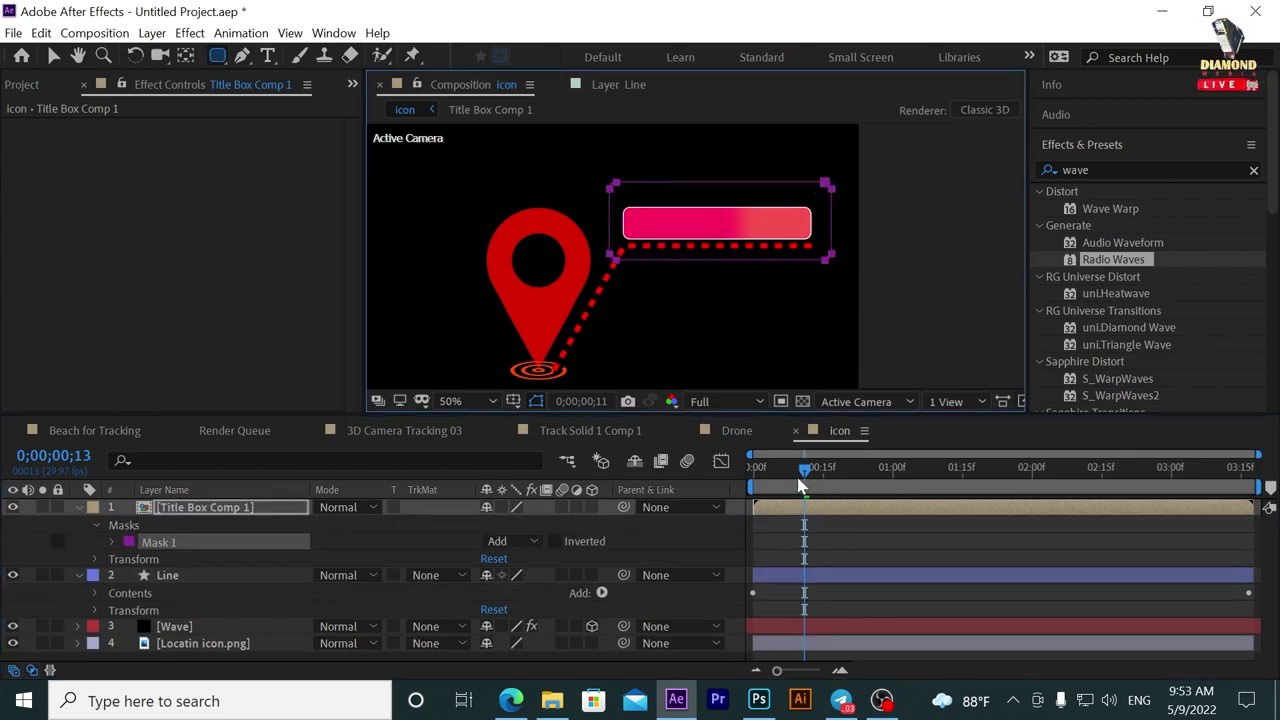
# Turn on keyframes for Mask 1's Path, Feather, Opacity and Expansion.
pyautogui.press('space')
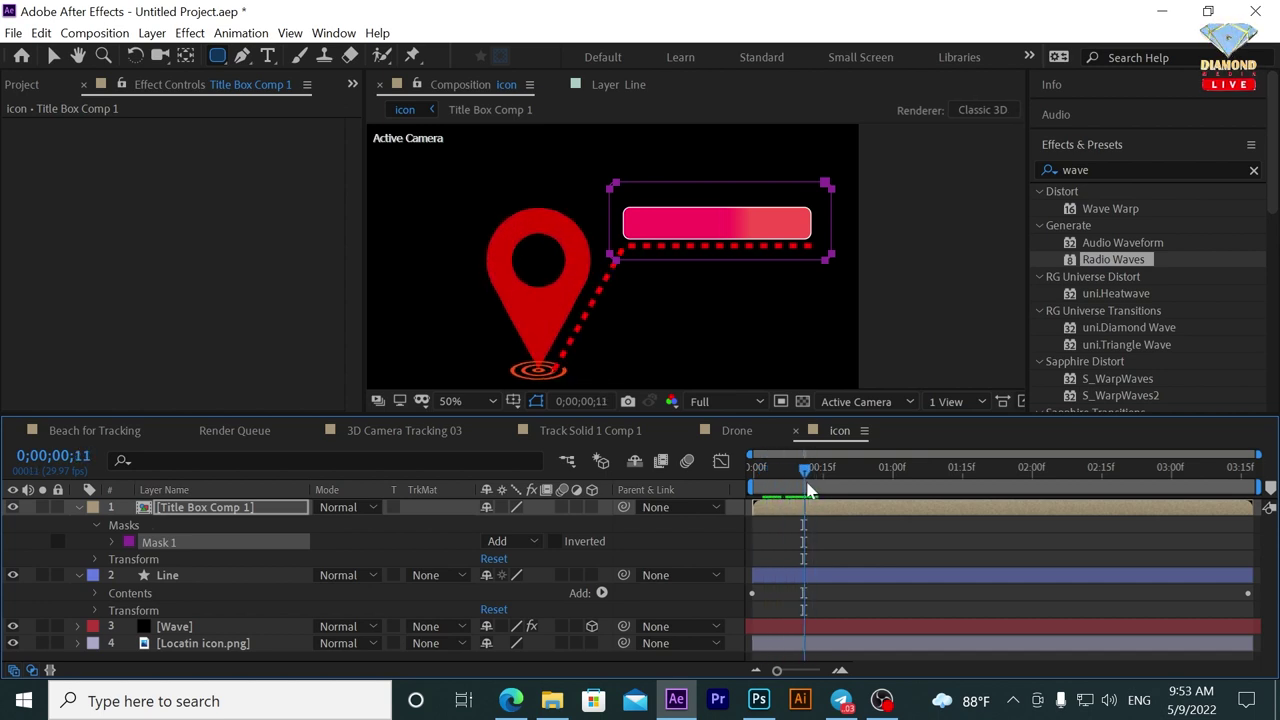
pyautogui.click(112, 542)
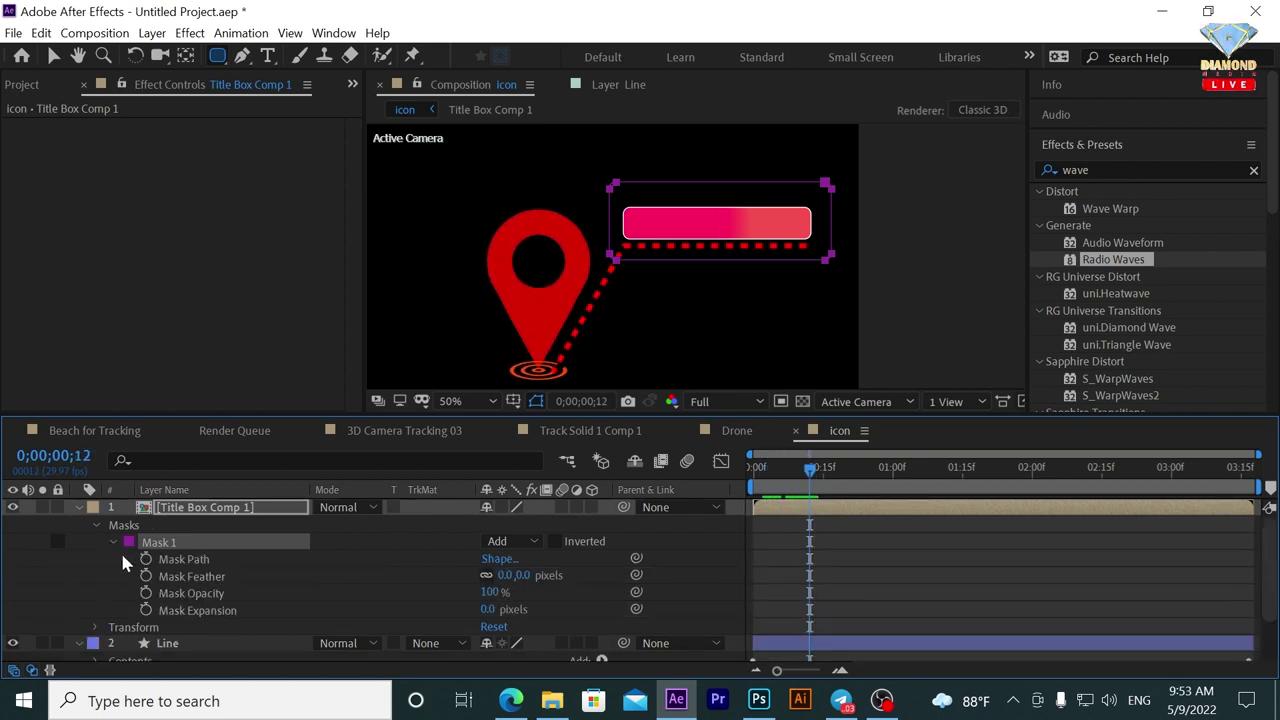
pyautogui.click(145, 559)
pyautogui.click(145, 576)
pyautogui.click(145, 593)
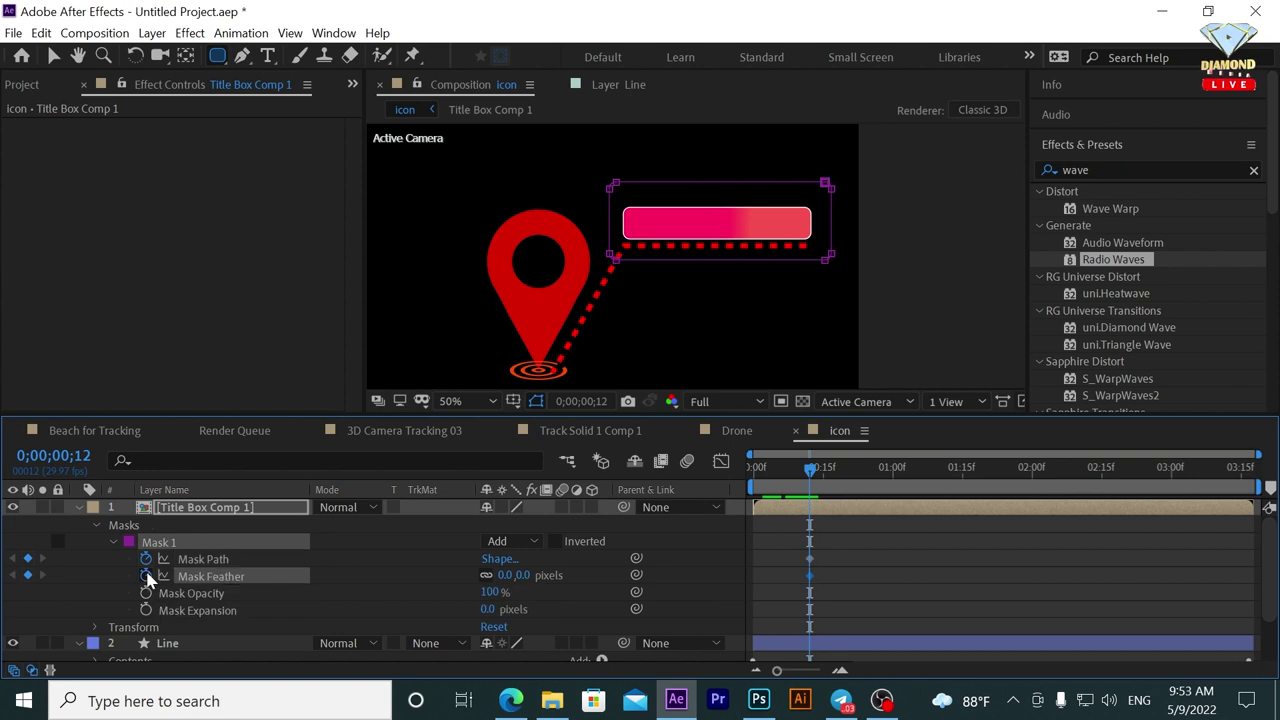
pyautogui.click(145, 610)
pyautogui.moveTo(829, 534); pyautogui.dragTo(791, 625)
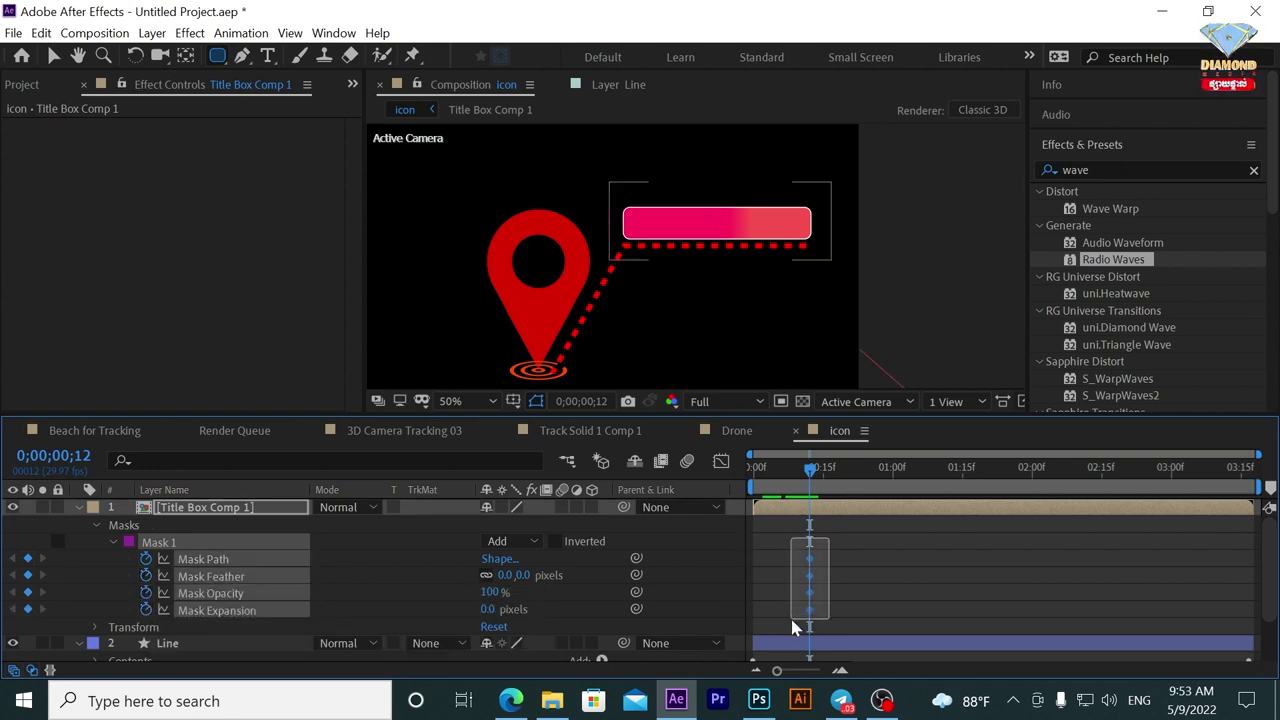
# At frame 4, squeeze the mask to a thin sliver at the box's right end and preview the reveal.
pyautogui.click(772, 472)
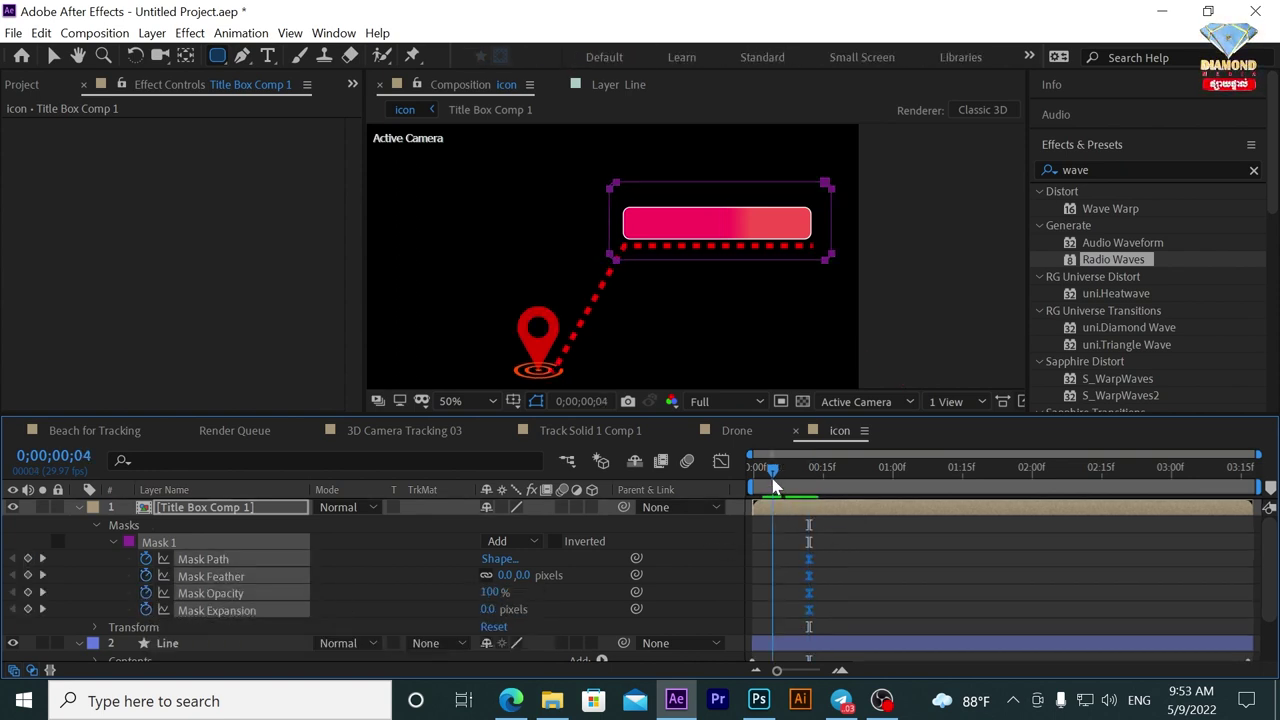
pyautogui.click(53, 55)
pyautogui.doubleClick(613, 196)
pyautogui.moveTo(609, 220); pyautogui.dragTo(822, 220)
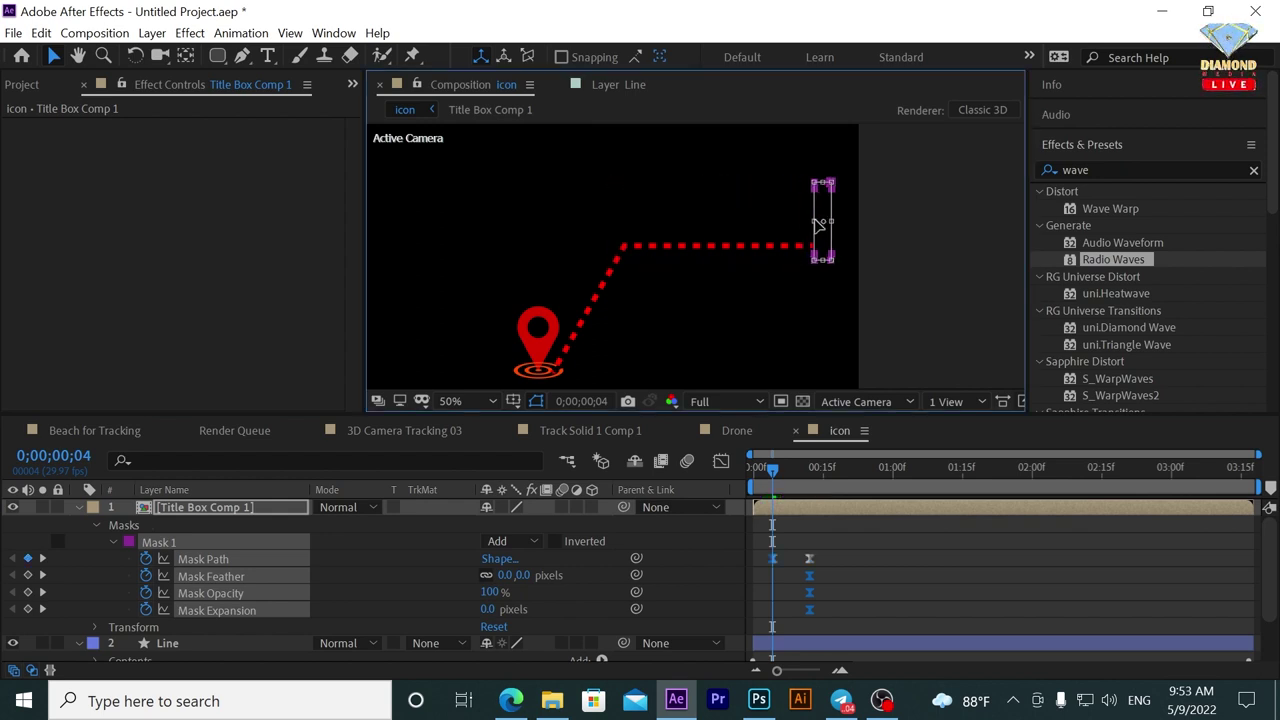
pyautogui.press('space')
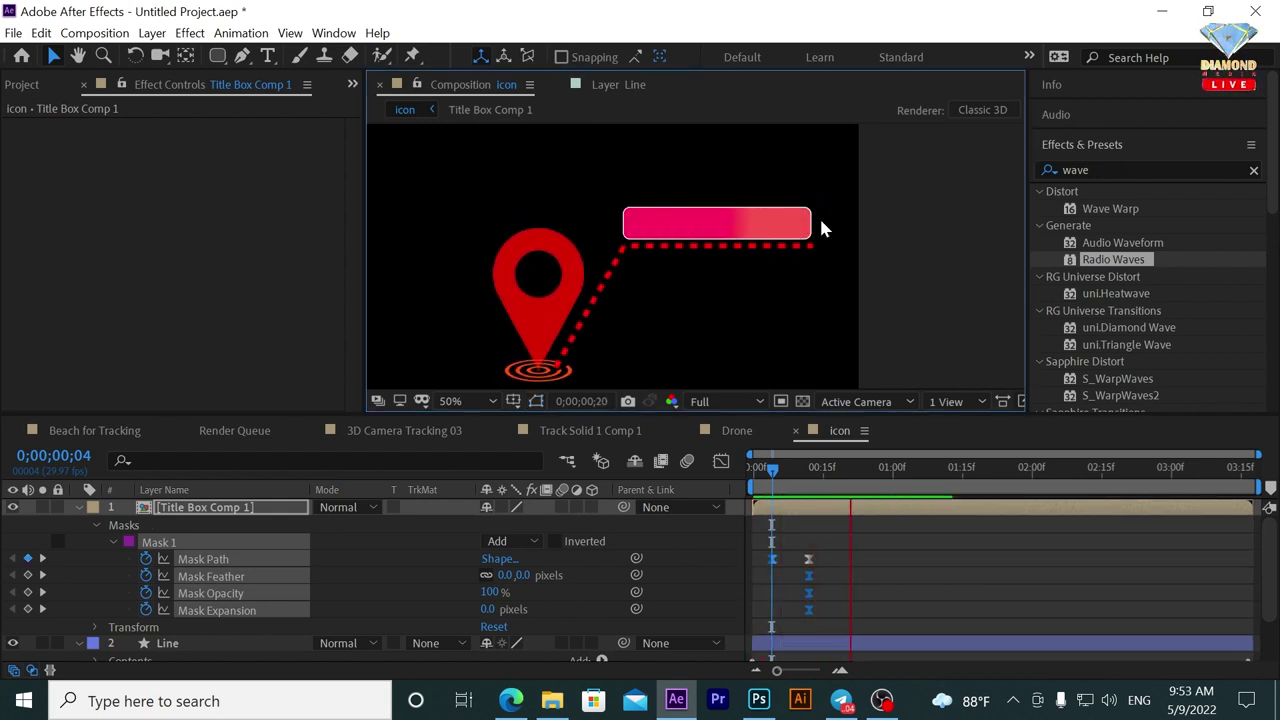
pyautogui.press('space')
pyautogui.click(810, 488)
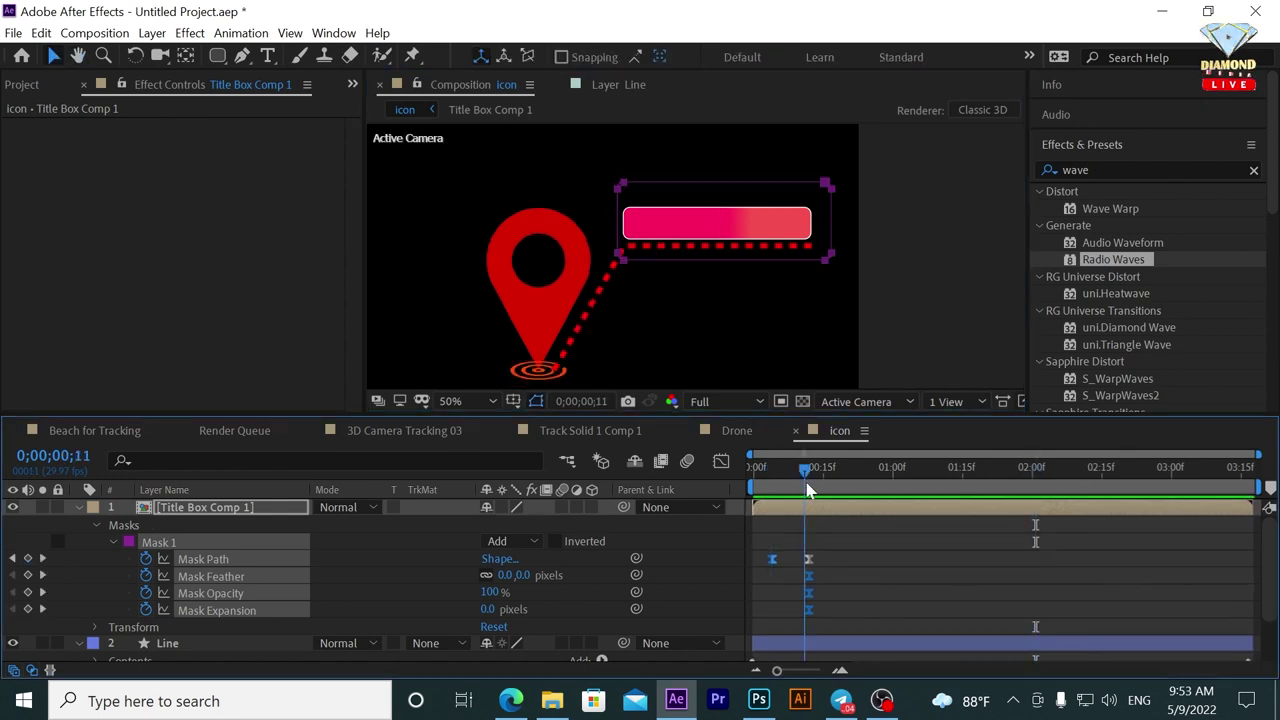
pyautogui.click(268, 56)
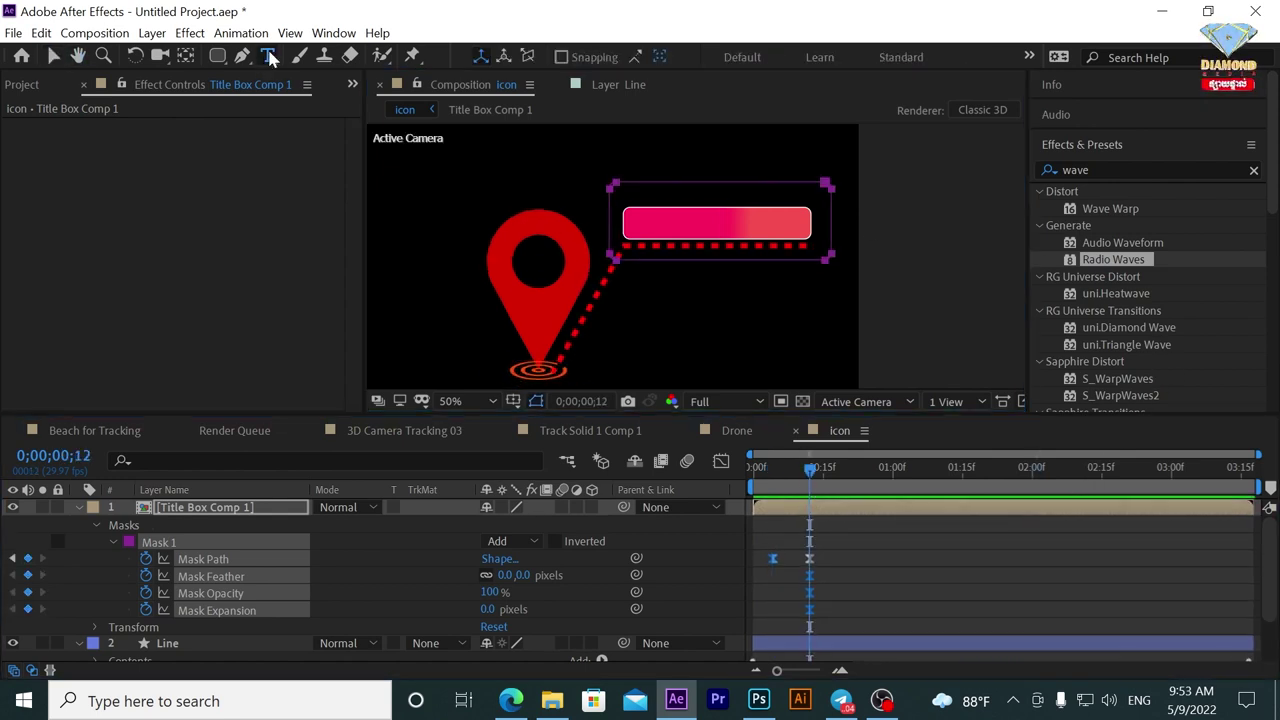
# Start a text layer on the title box with white FFFFFF colour and a smaller font size.
pyautogui.click(643, 222)
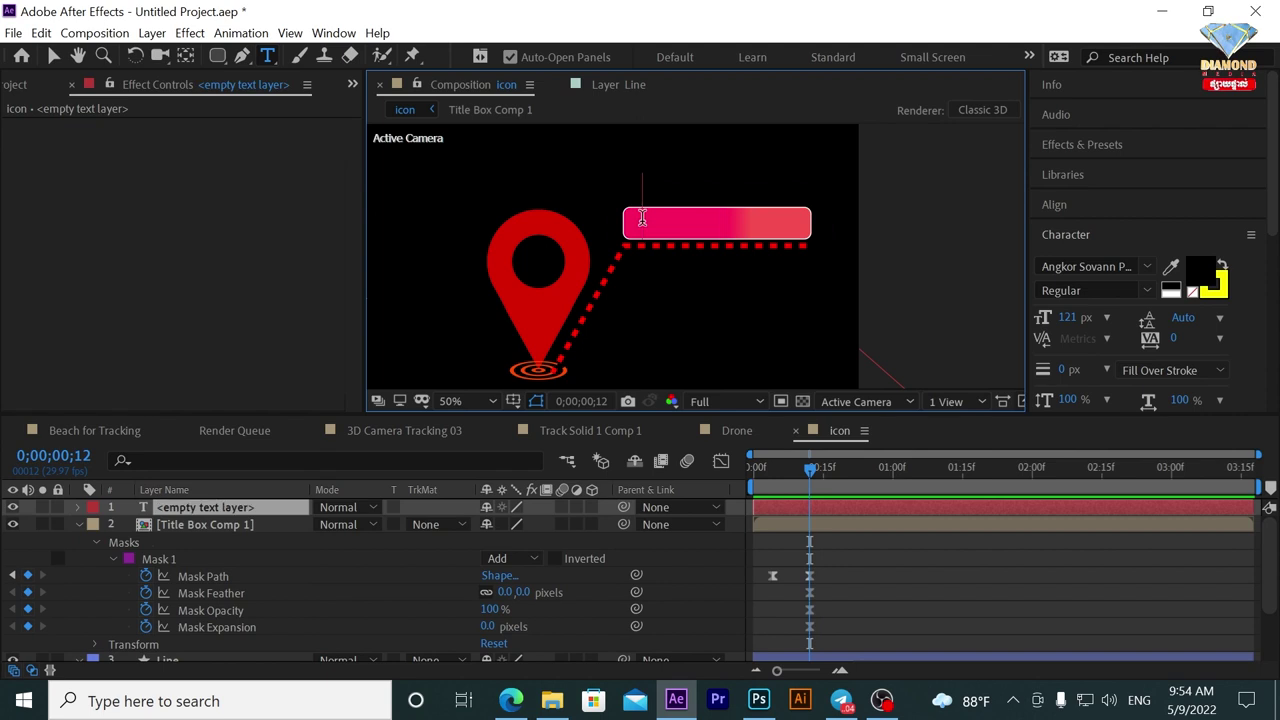
pyautogui.click(1218, 276)
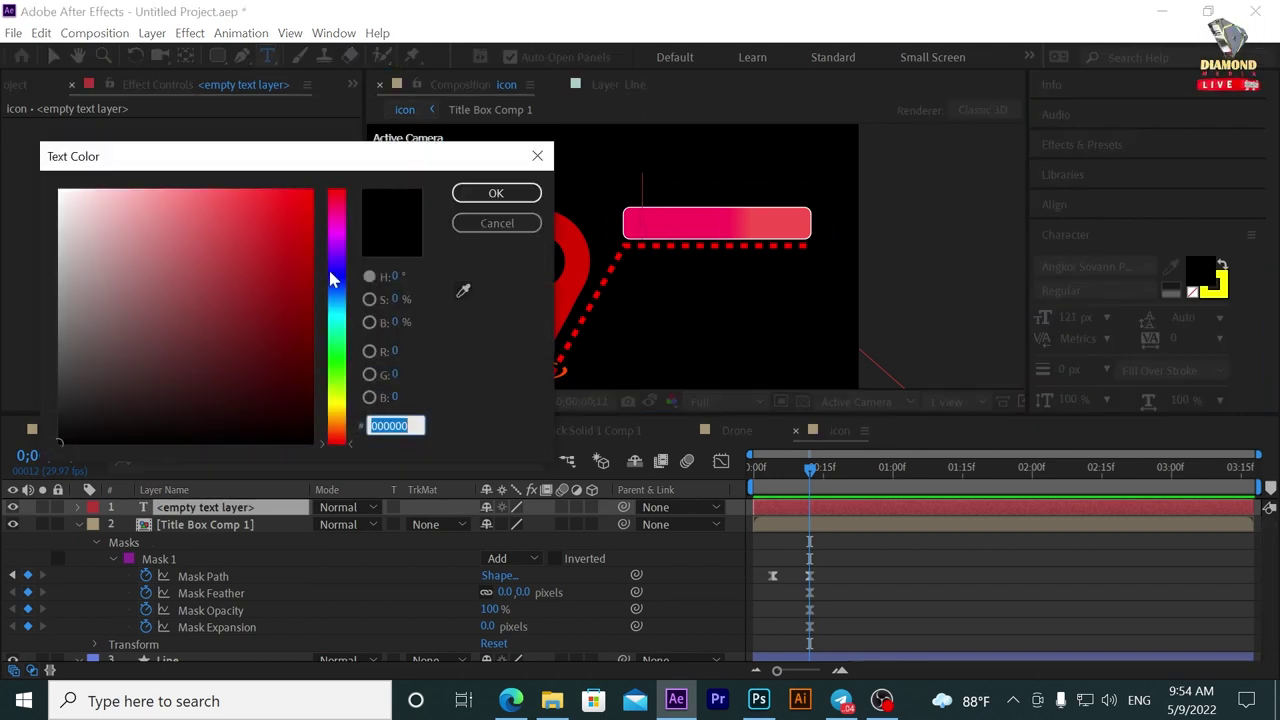
pyautogui.write('FFFFFF')
pyautogui.click(496, 193)
pyautogui.moveTo(1068, 317); pyautogui.dragTo(1014, 326)
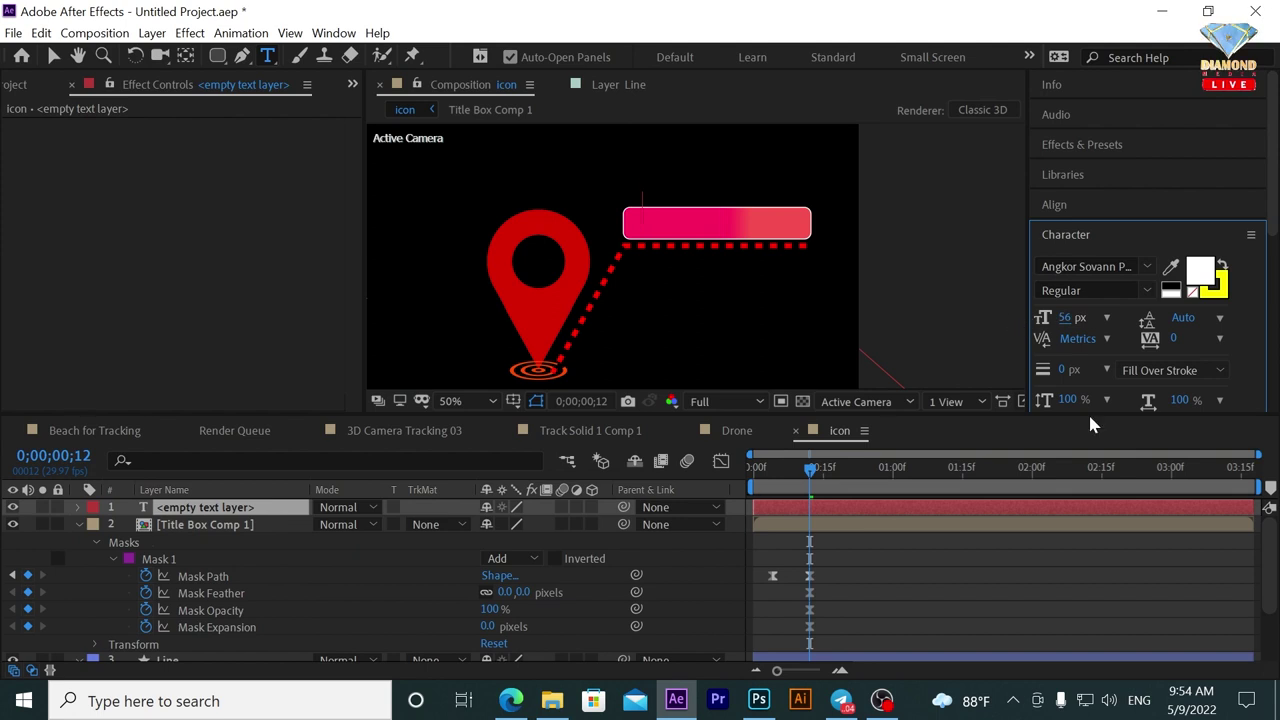
pyautogui.click(1139, 700)
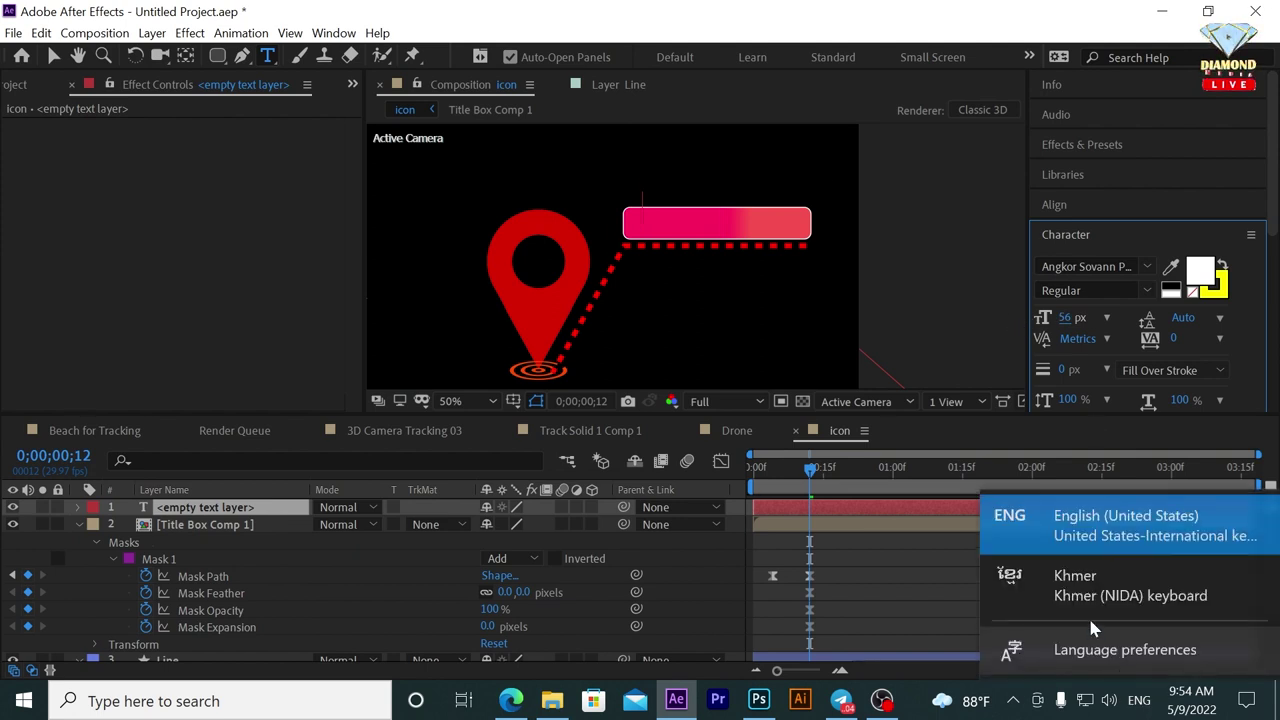
# Choose the Kh KoulenL font and click a text insertion point above the pink box.
pyautogui.click(1148, 266)
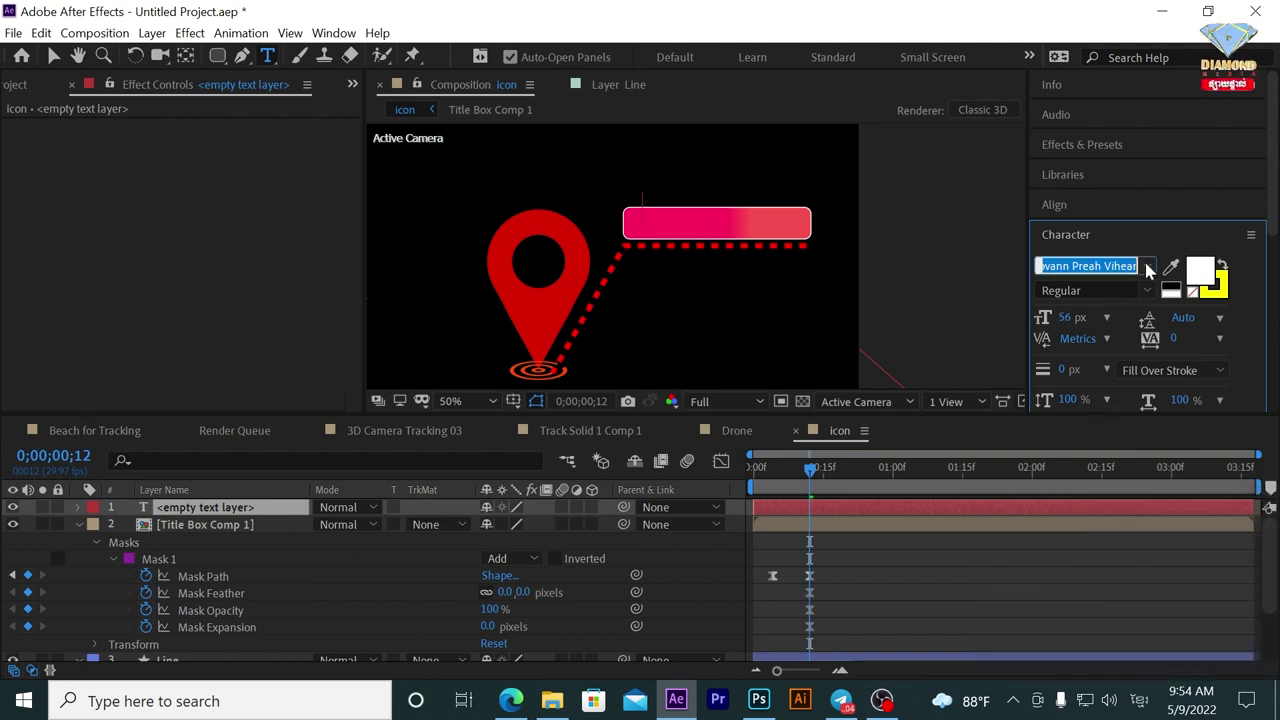
pyautogui.scroll(-1, 1060, 476)
pyautogui.scroll(-3, 1066, 500)
pyautogui.scroll(-4, 1050, 520)
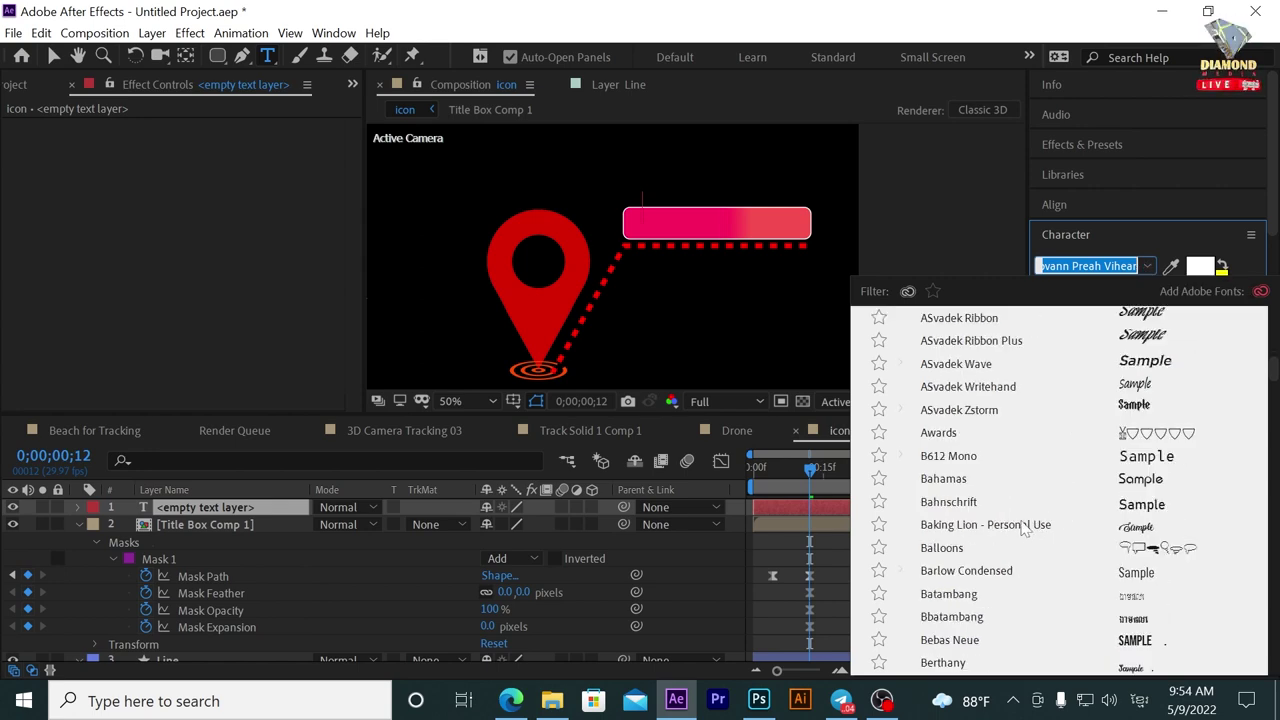
pyautogui.scroll(-5, 1025, 530)
pyautogui.scroll(-5, 1105, 540)
pyautogui.scroll(-2, 1258, 418)
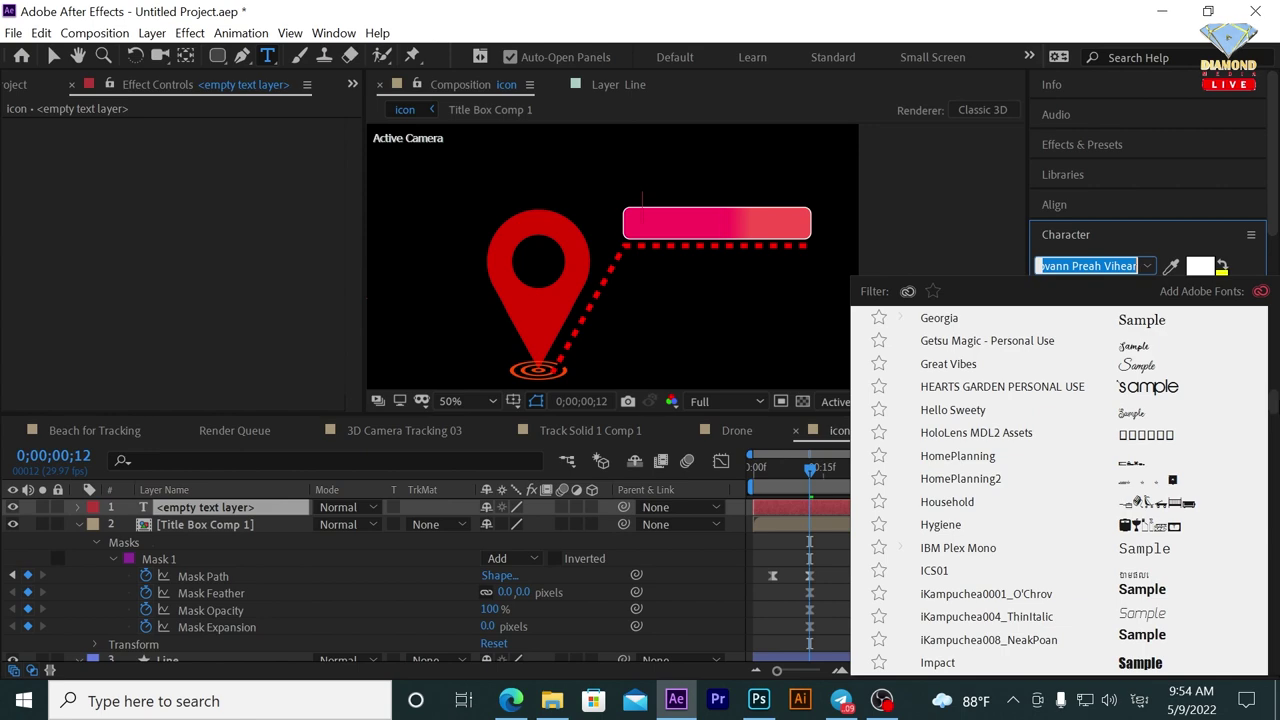
pyautogui.moveTo(1274, 404); pyautogui.dragTo(1268, 597)
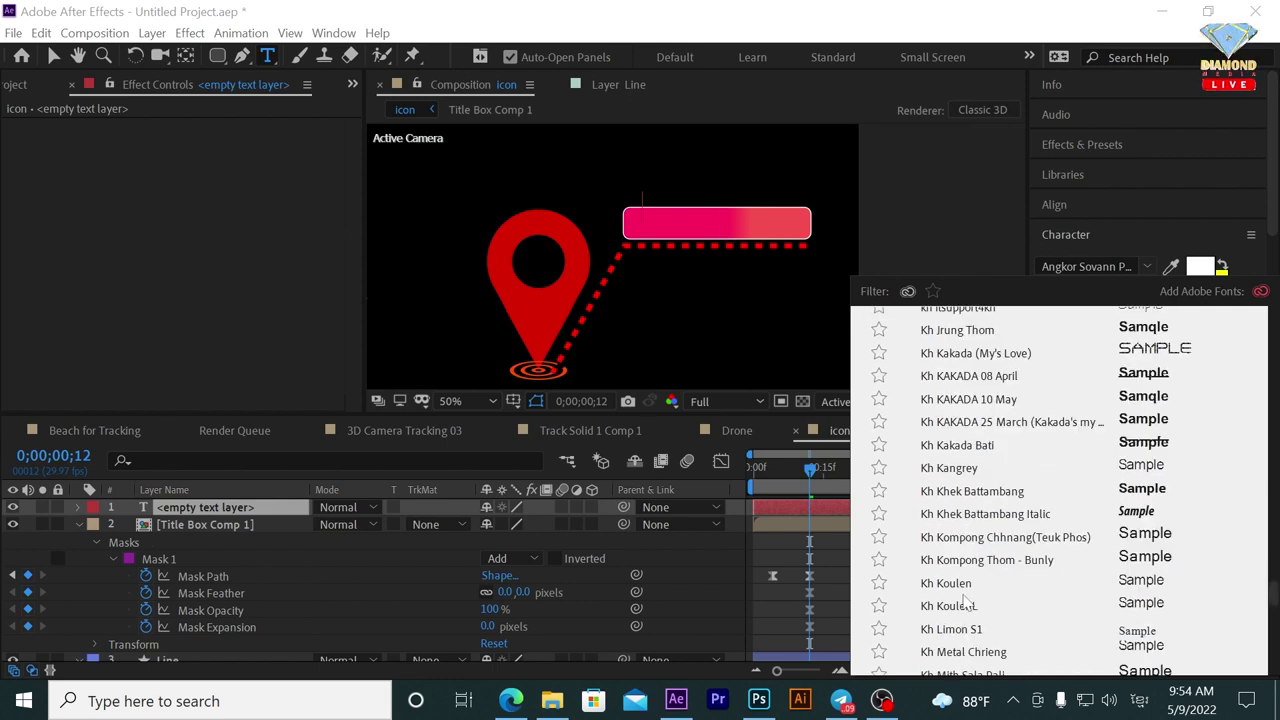
pyautogui.click(950, 606)
pyautogui.click(642, 213)
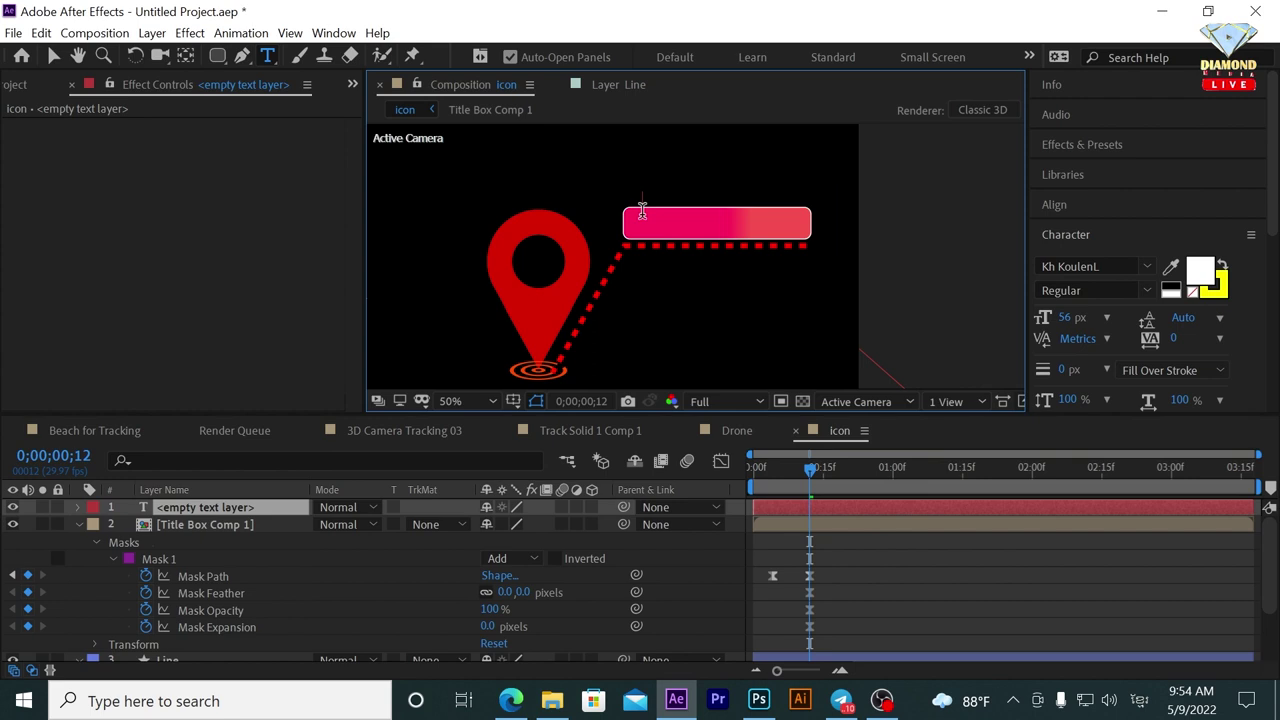
# Type the Khmer title ទីតាំងដីលក់, enlarge it to 66 px and centre it in the pink box.
pyautogui.write('ទីតាំង')
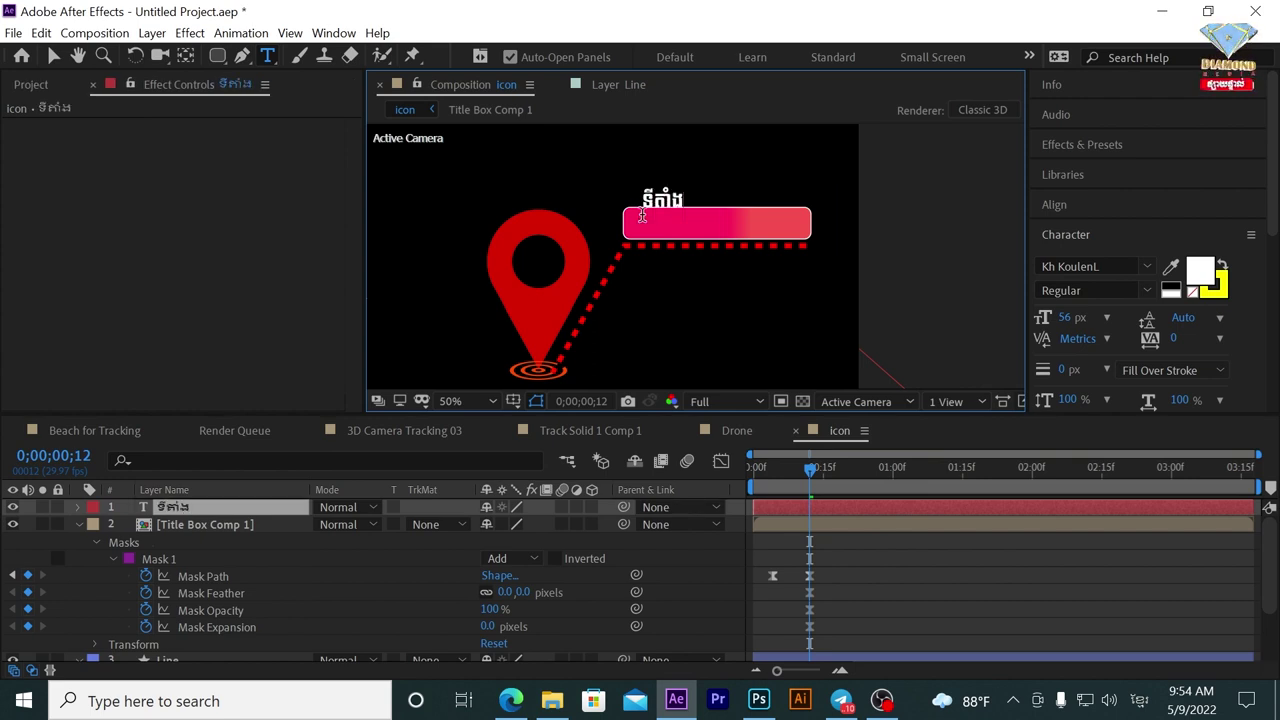
pyautogui.write('ដីលក់')
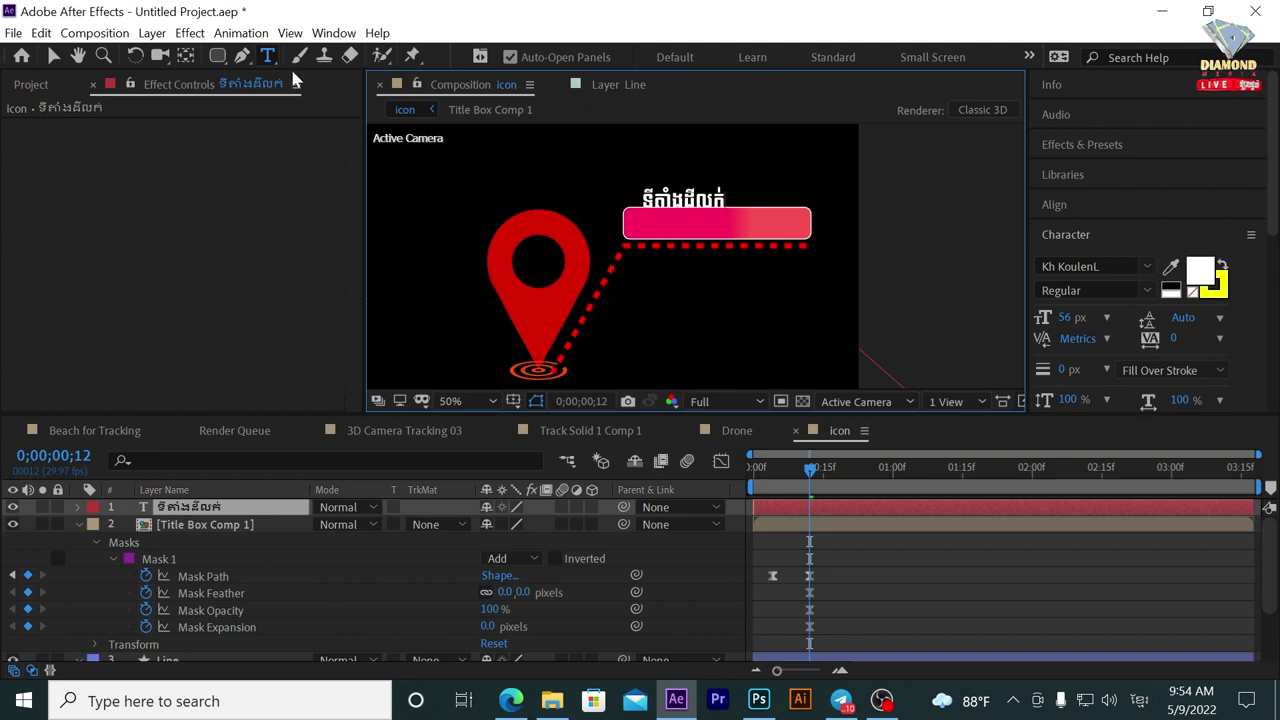
pyautogui.click(53, 56)
pyautogui.moveTo(695, 212); pyautogui.dragTo(705, 233)
pyautogui.moveTo(1070, 317); pyautogui.dragTo(1086, 317)
pyautogui.moveTo(705, 222); pyautogui.dragTo(722, 227)
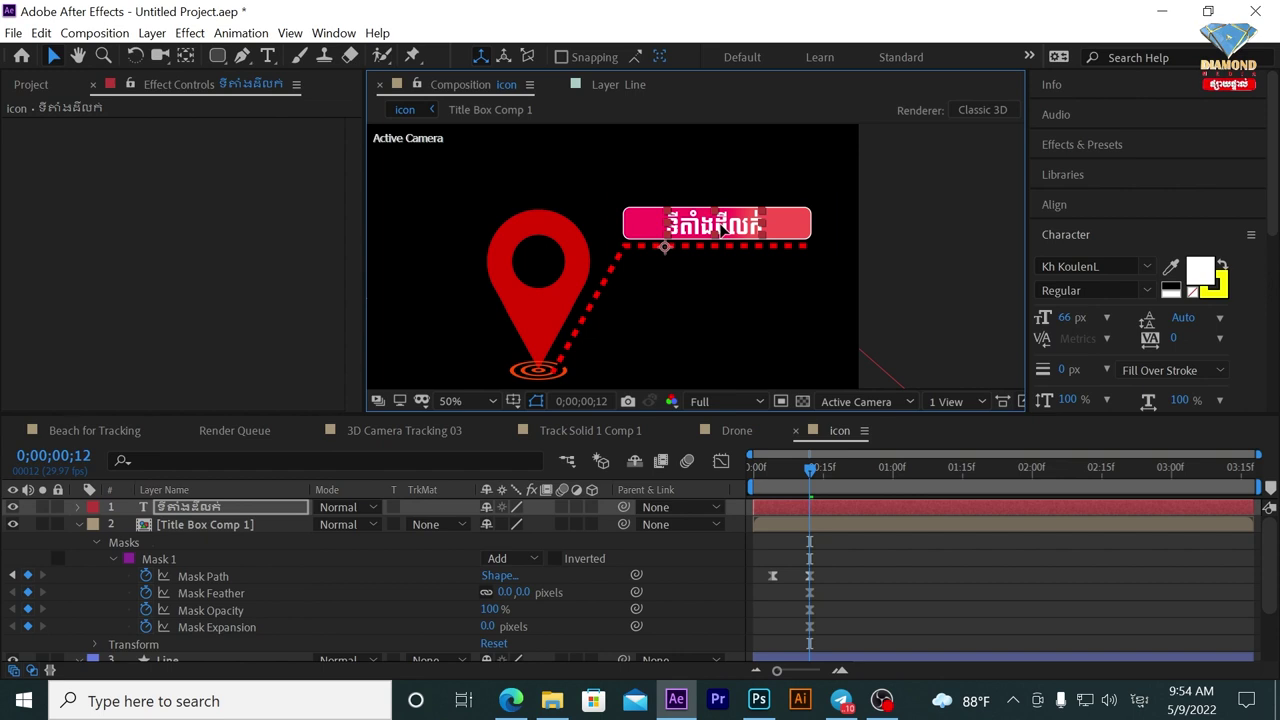
# Preview the pin animation and bring up the Effects & Presets panel menu.
pyautogui.moveTo(817, 490); pyautogui.dragTo(811, 495)
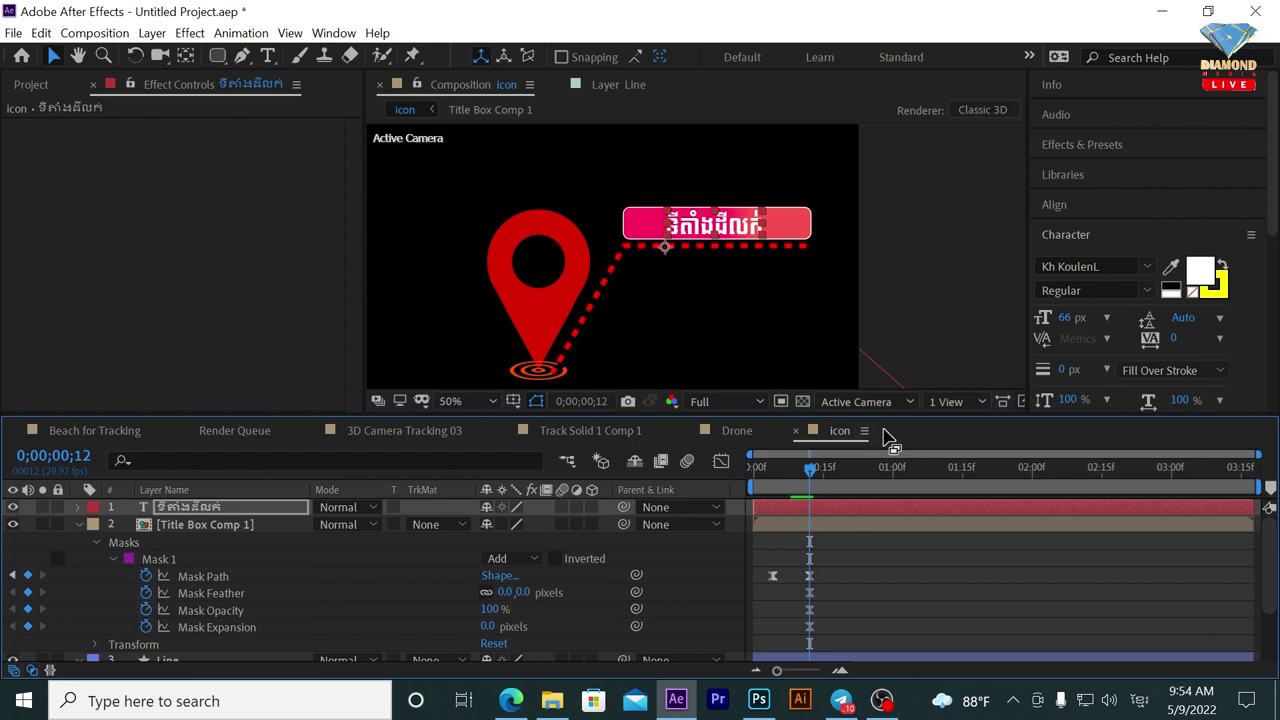
pyautogui.click(1066, 153)
pyautogui.rightClick(1068, 152)
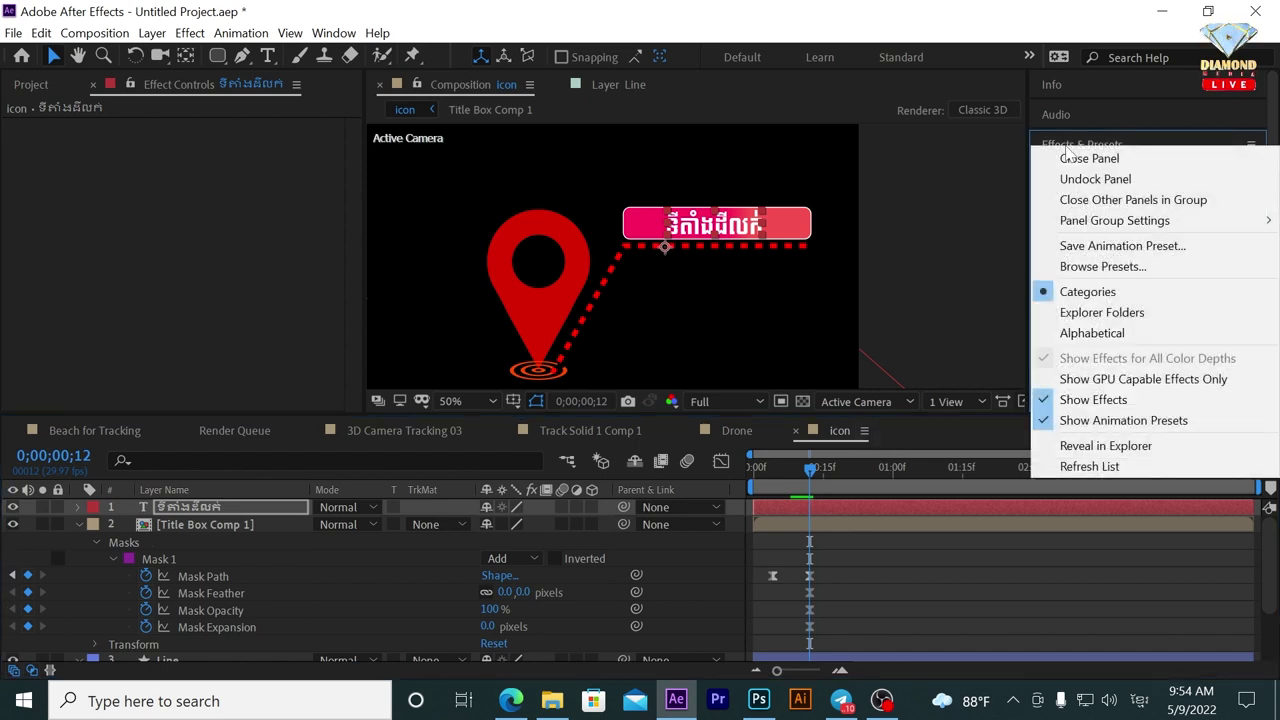
# Apply a 3D Text cascade preset from Bridge to the Khmer title, then return to After Effects.
pyautogui.click(1120, 289)
pyautogui.moveTo(1113, 260); pyautogui.dragTo(1125, 272)
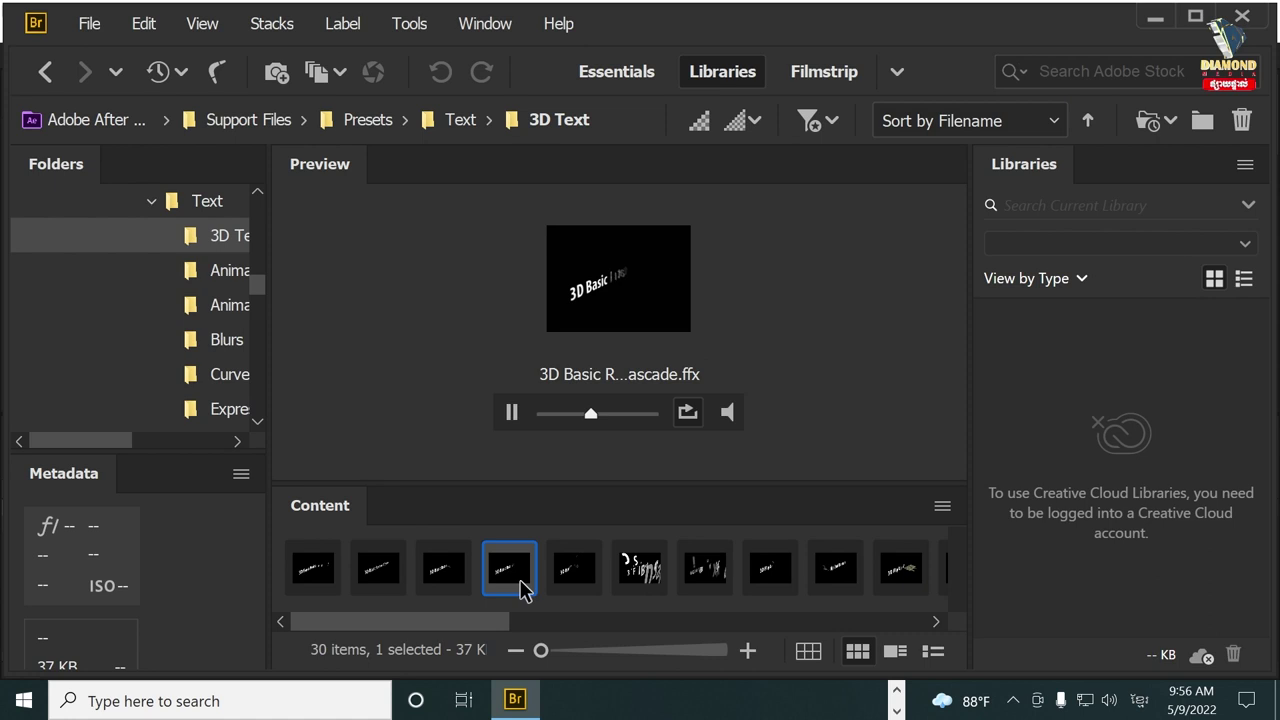
pyautogui.click(897, 711)
pyautogui.click(897, 708)
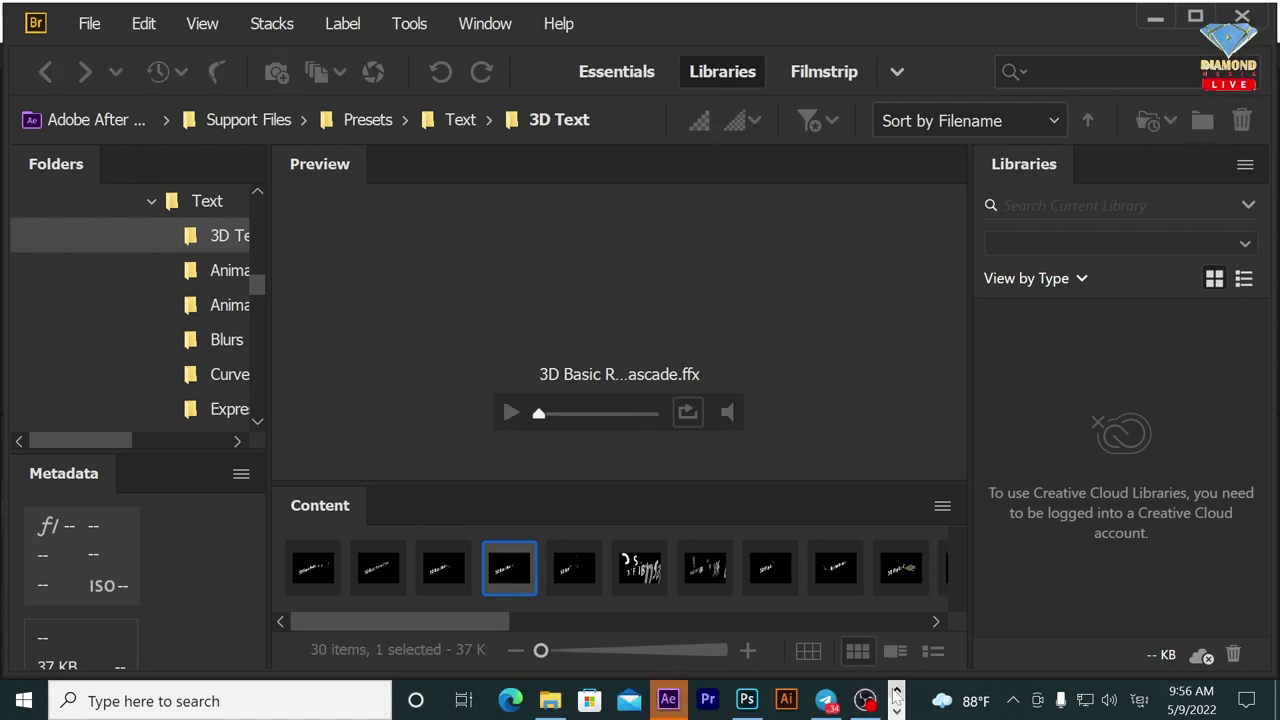
pyautogui.click(668, 700)
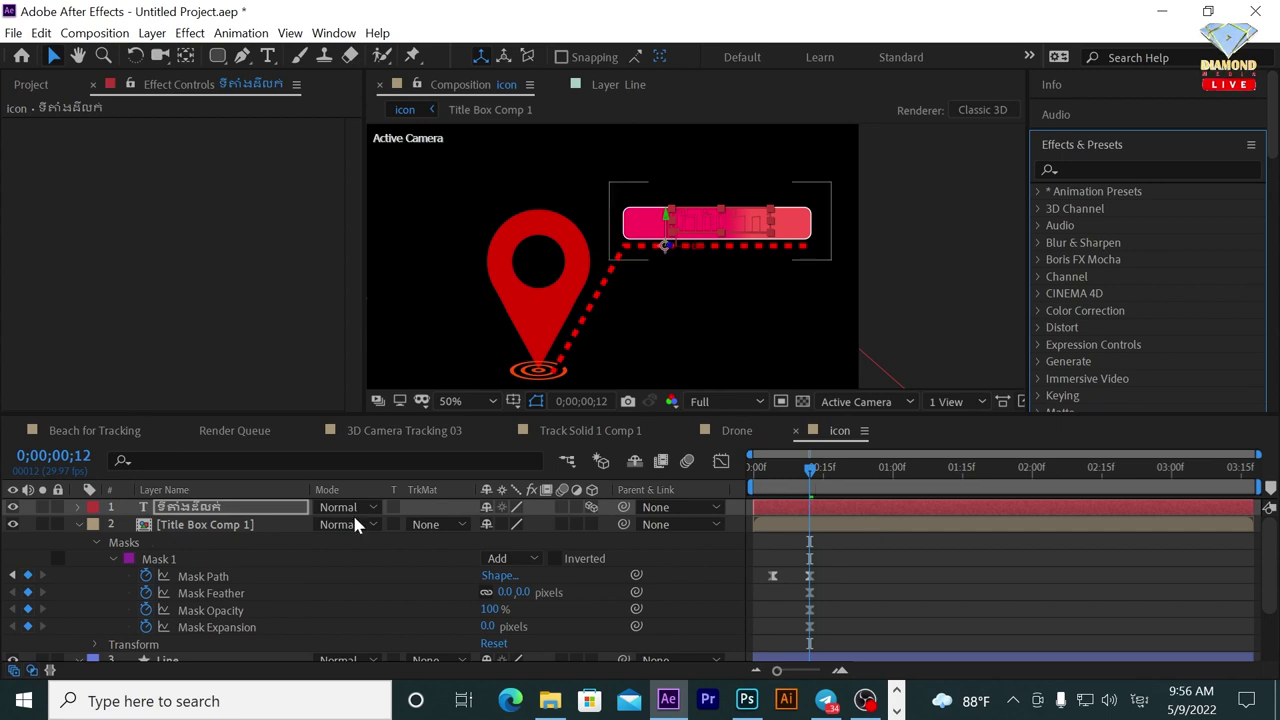
# Move the Range Selector's last Offset keyframe to 0;00;00;28 and preview the faster title reveal.
pyautogui.click(79, 508)
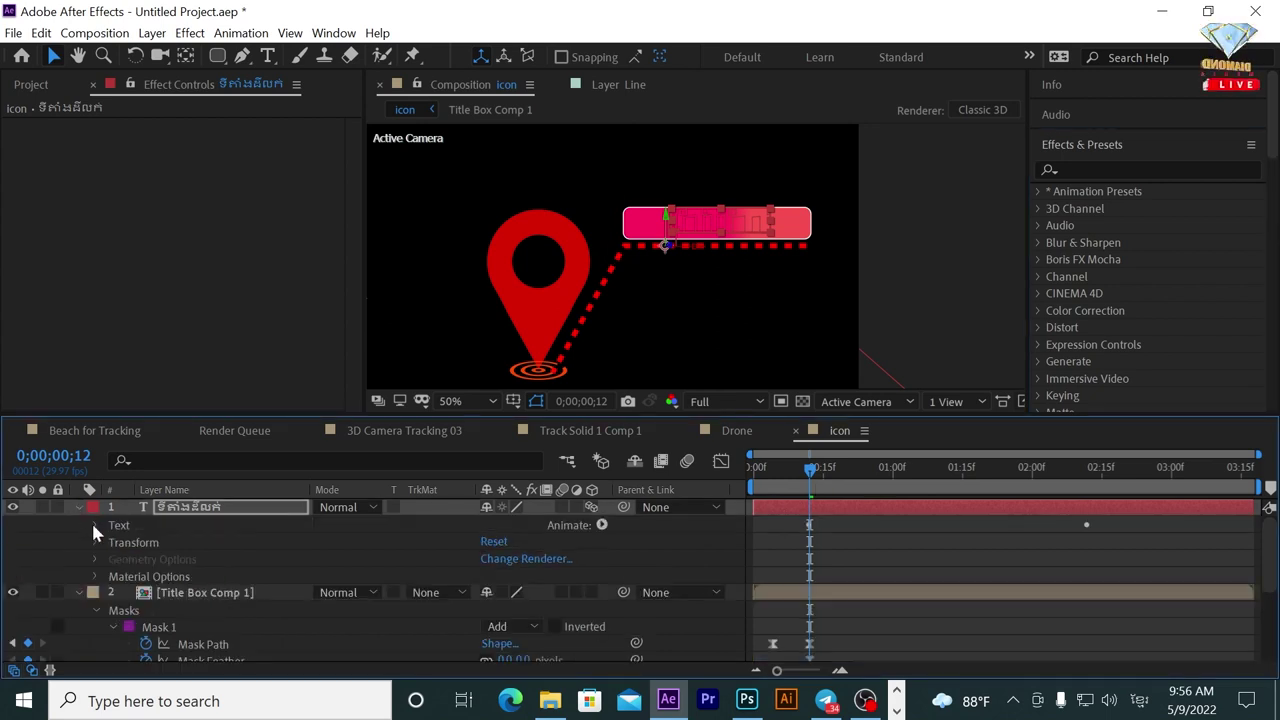
pyautogui.click(110, 592)
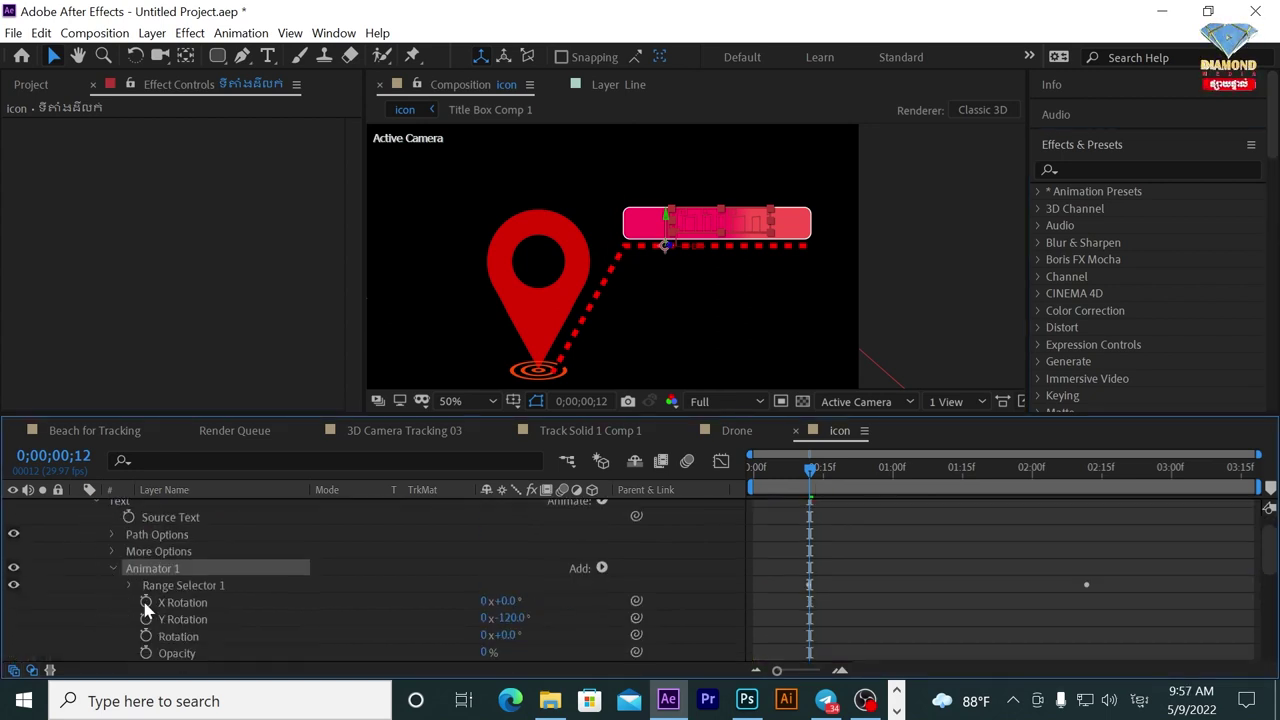
pyautogui.click(130, 587)
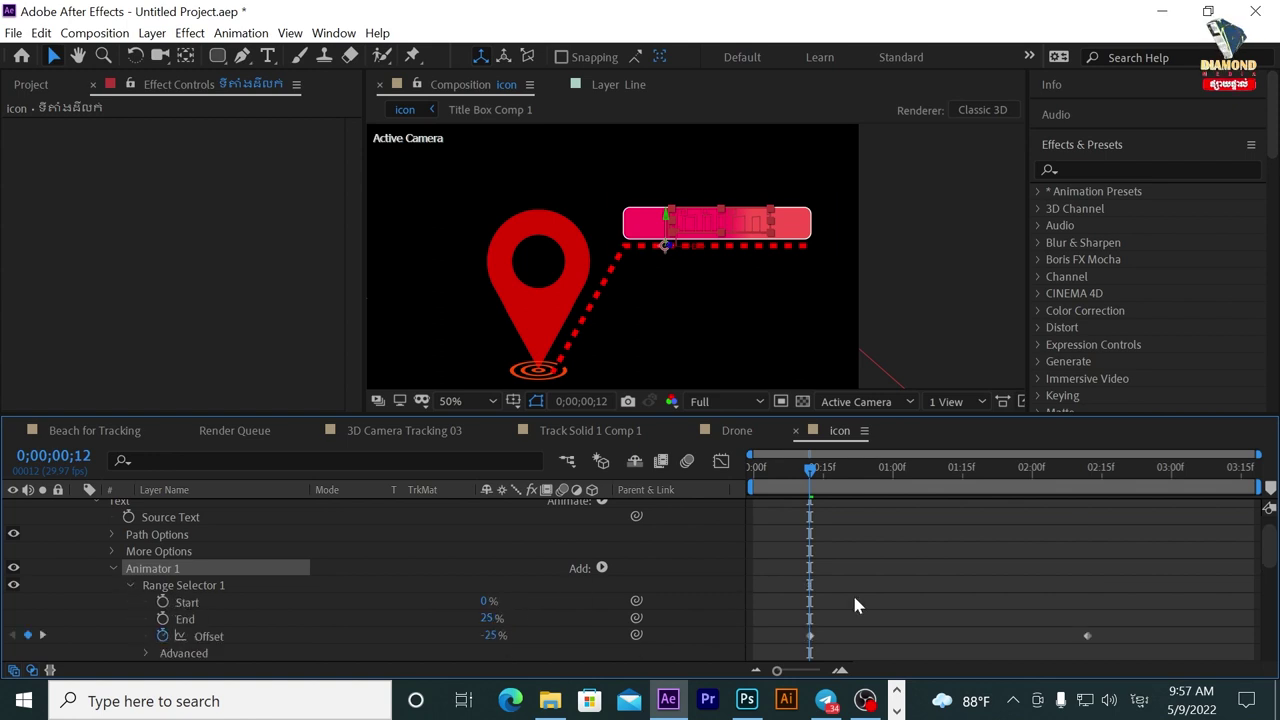
pyautogui.moveTo(1089, 636); pyautogui.dragTo(908, 650)
pyautogui.press('space')
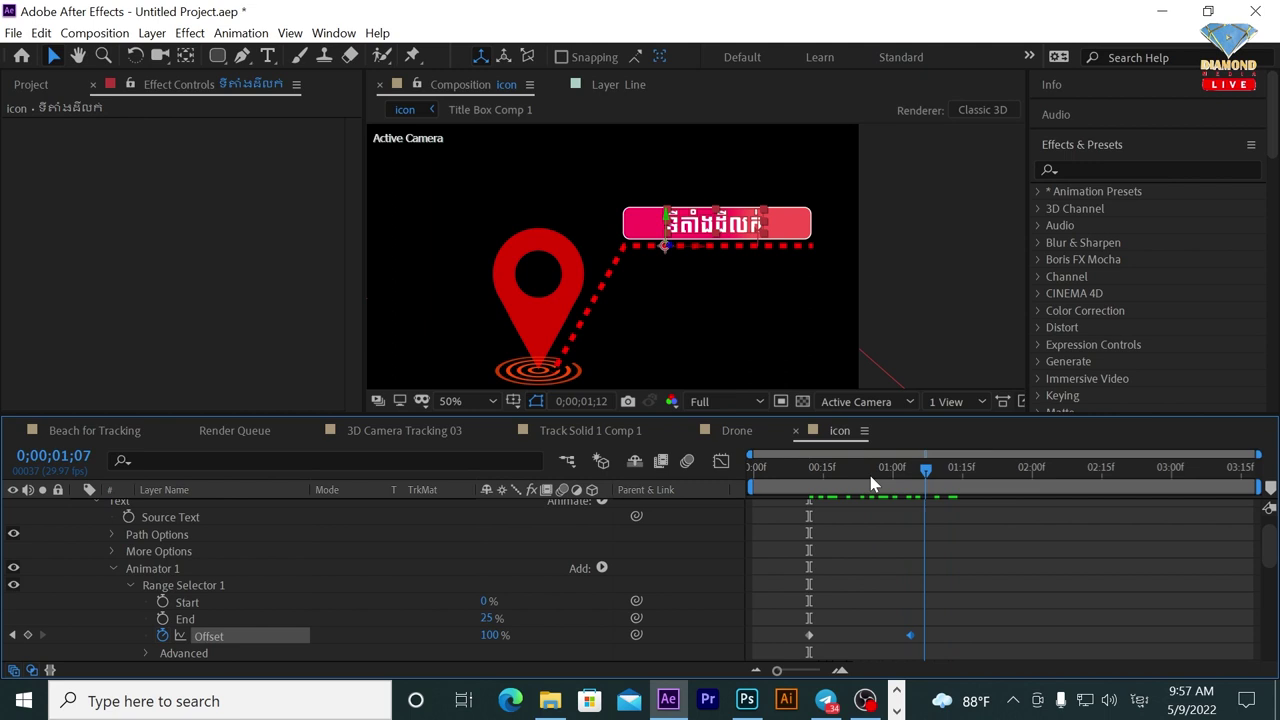
pyautogui.press('space')
pyautogui.moveTo(753, 500); pyautogui.dragTo(849, 488)
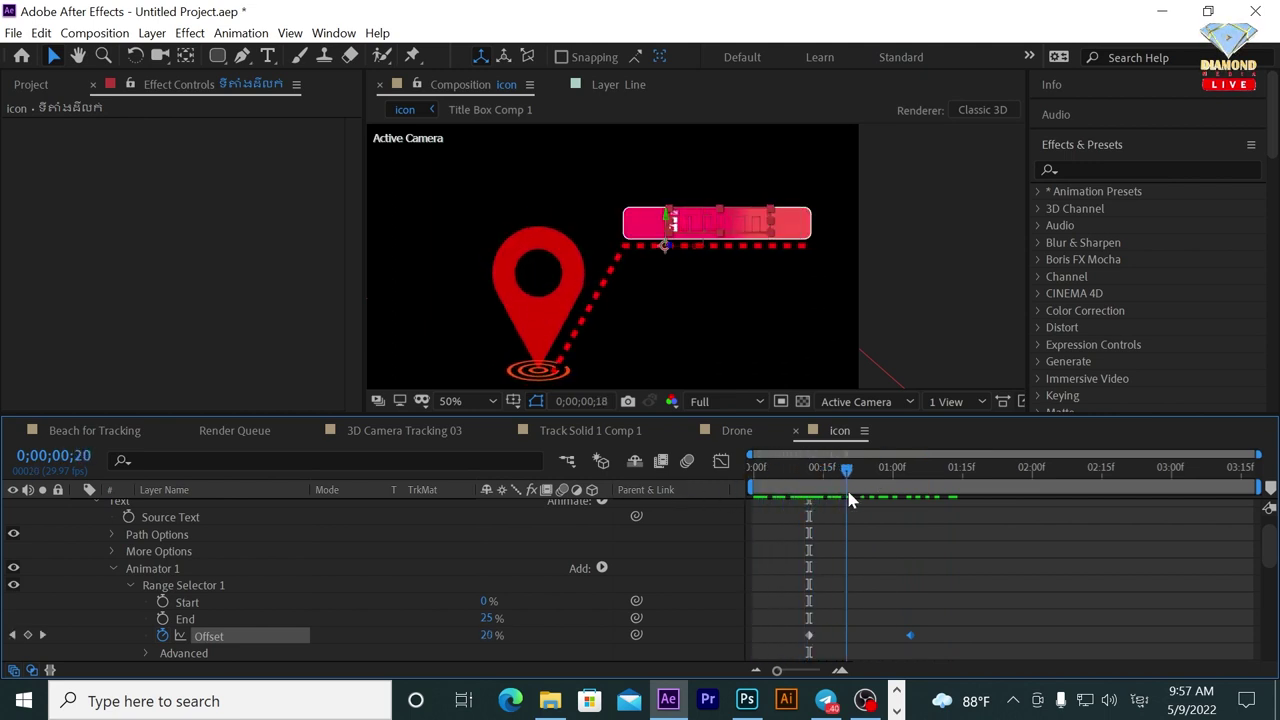
pyautogui.moveTo(912, 636); pyautogui.dragTo(886, 636)
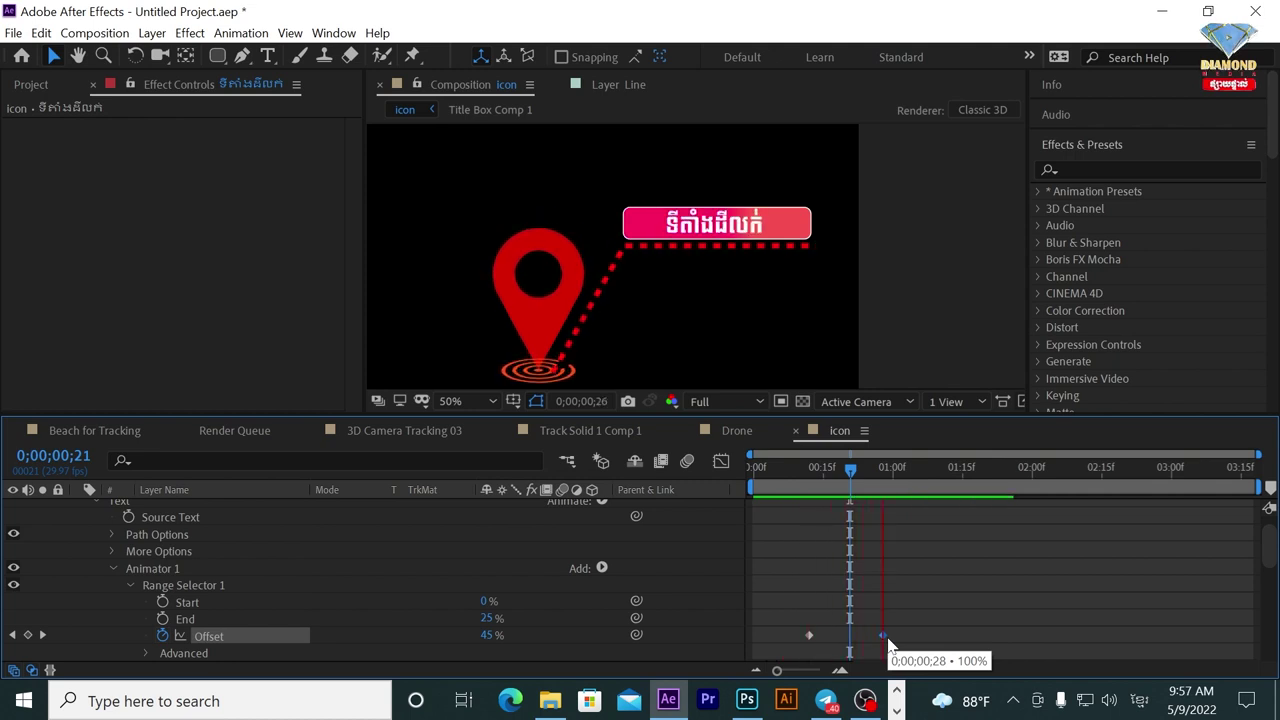
pyautogui.press('space')
pyautogui.click(721, 430)
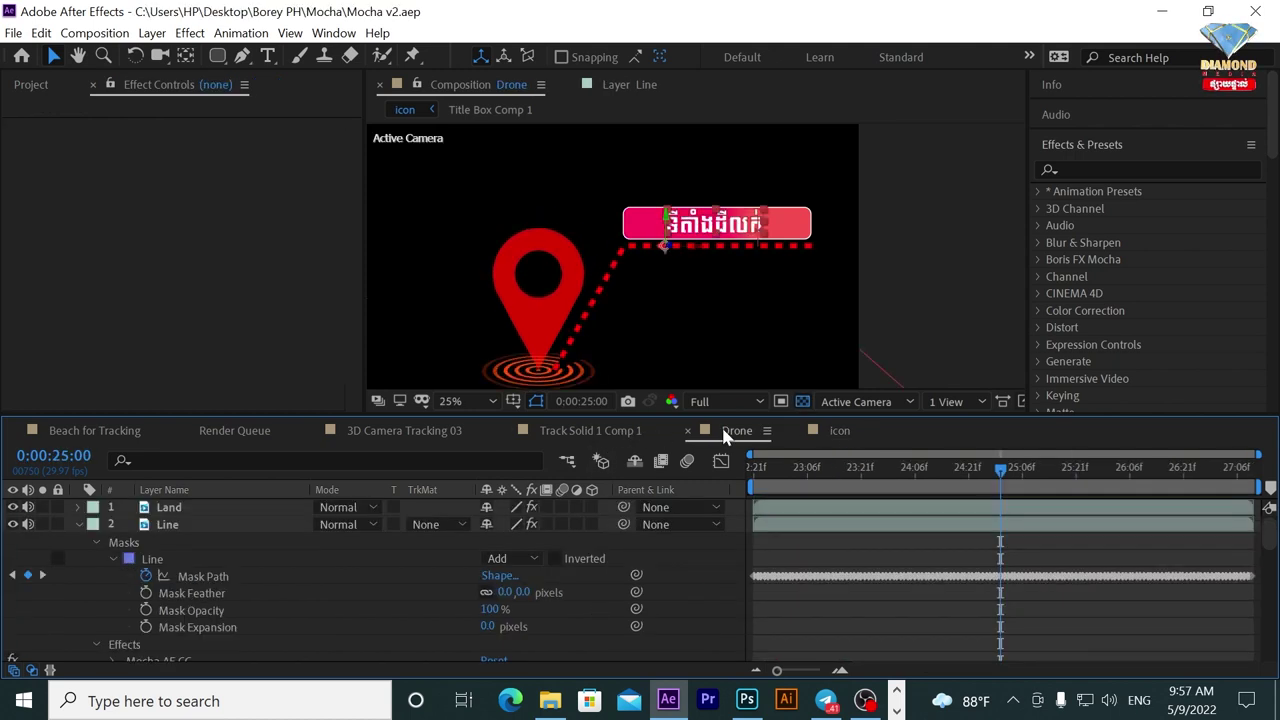
# Go to the start, collapse the Line layer, and enlarge and centre the Drone footage preview.
pyautogui.press('Home')
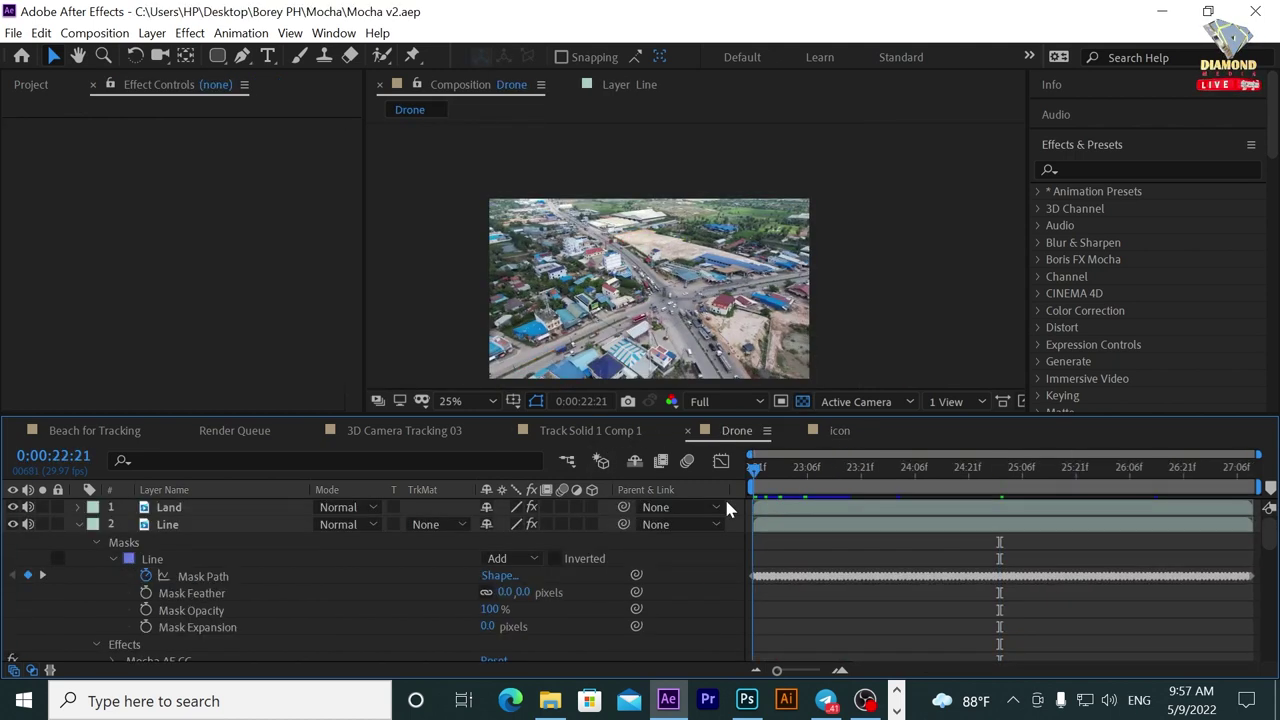
pyautogui.click(78, 524)
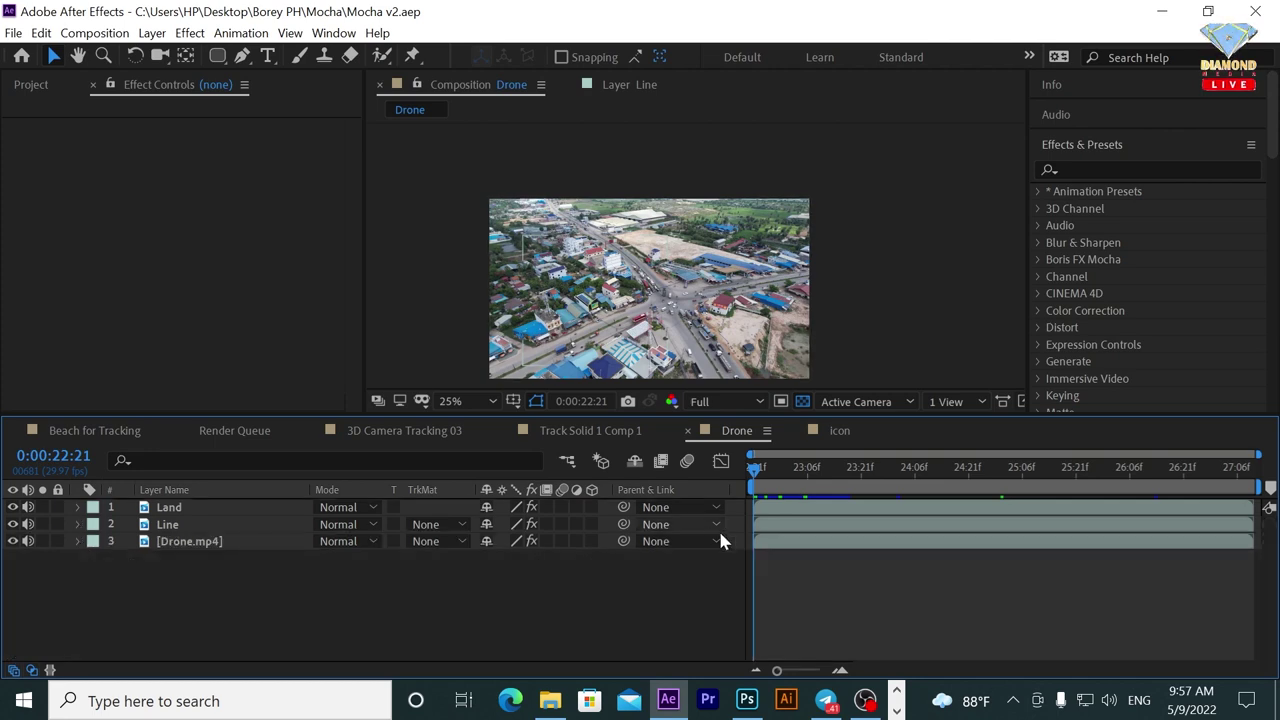
pyautogui.click(760, 541)
pyautogui.moveTo(788, 414); pyautogui.dragTo(788, 502)
pyautogui.scroll(2, 737, 393)
pyautogui.moveTo(716, 377); pyautogui.dragTo(796, 365)
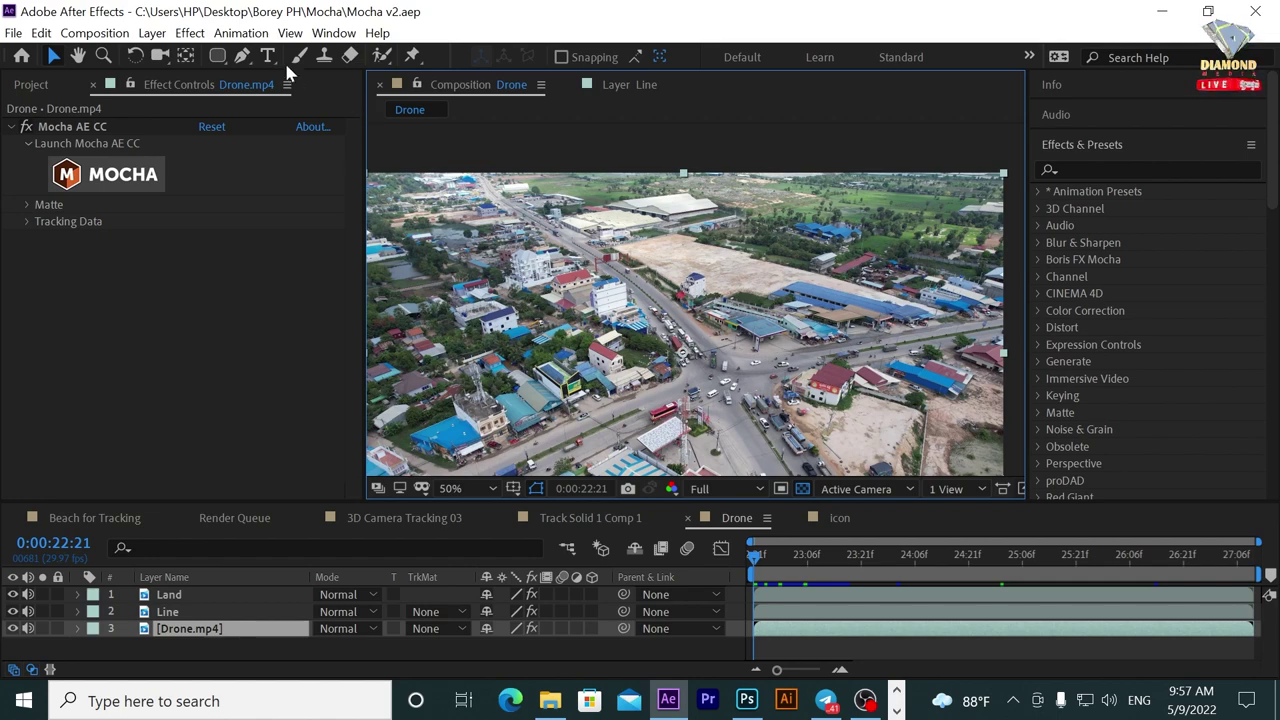
# Select the Drone.mp4 layer and start Track Motion from the Animation menu.
pyautogui.click(241, 33)
pyautogui.click(868, 634)
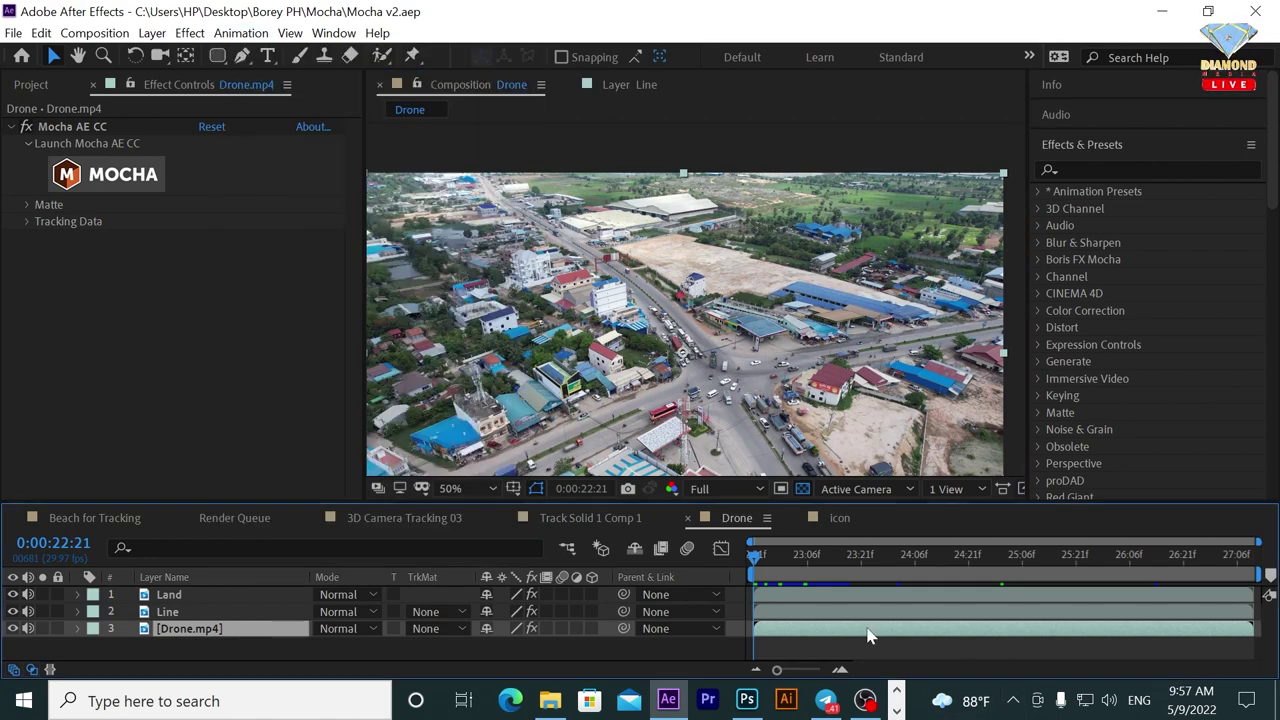
pyautogui.click(242, 35)
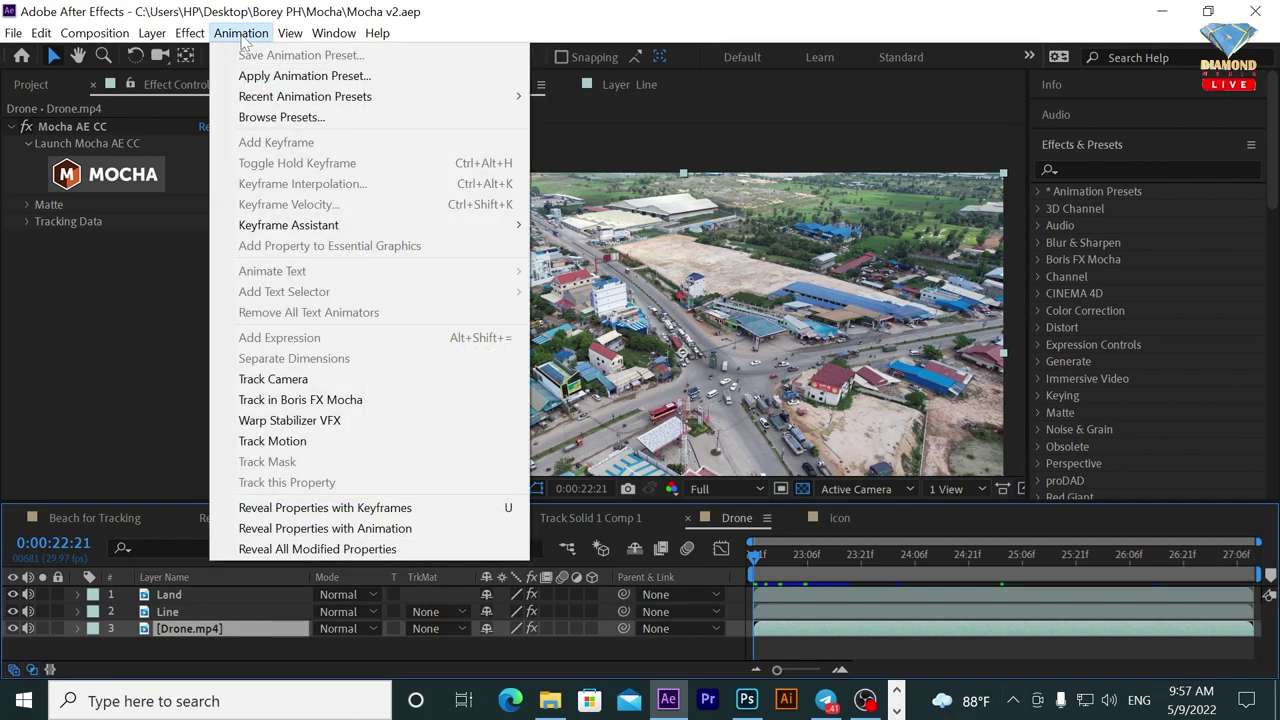
pyautogui.click(258, 443)
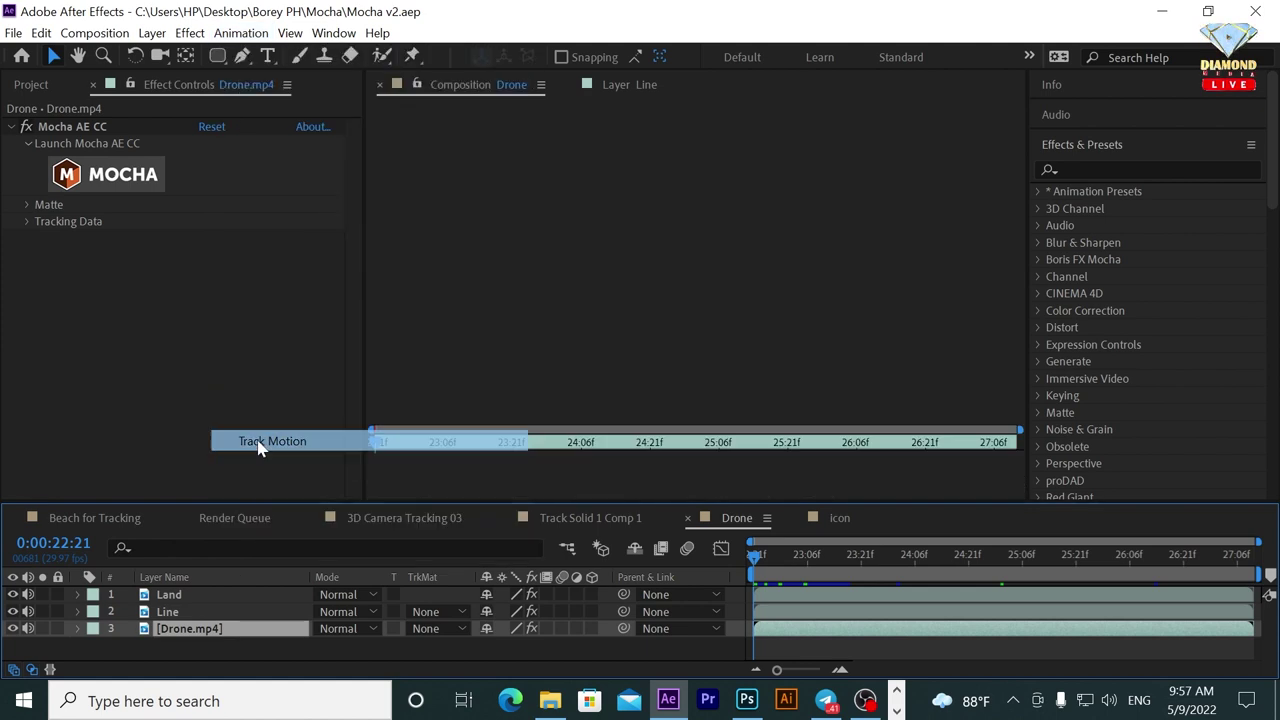
pyautogui.scroll(2, 758, 231)
# Place Track Point 1 on the cleared land plot in the drone footage.
pyautogui.press('h')
pyautogui.moveTo(768, 225); pyautogui.dragTo(696, 325)
pyautogui.press('v')
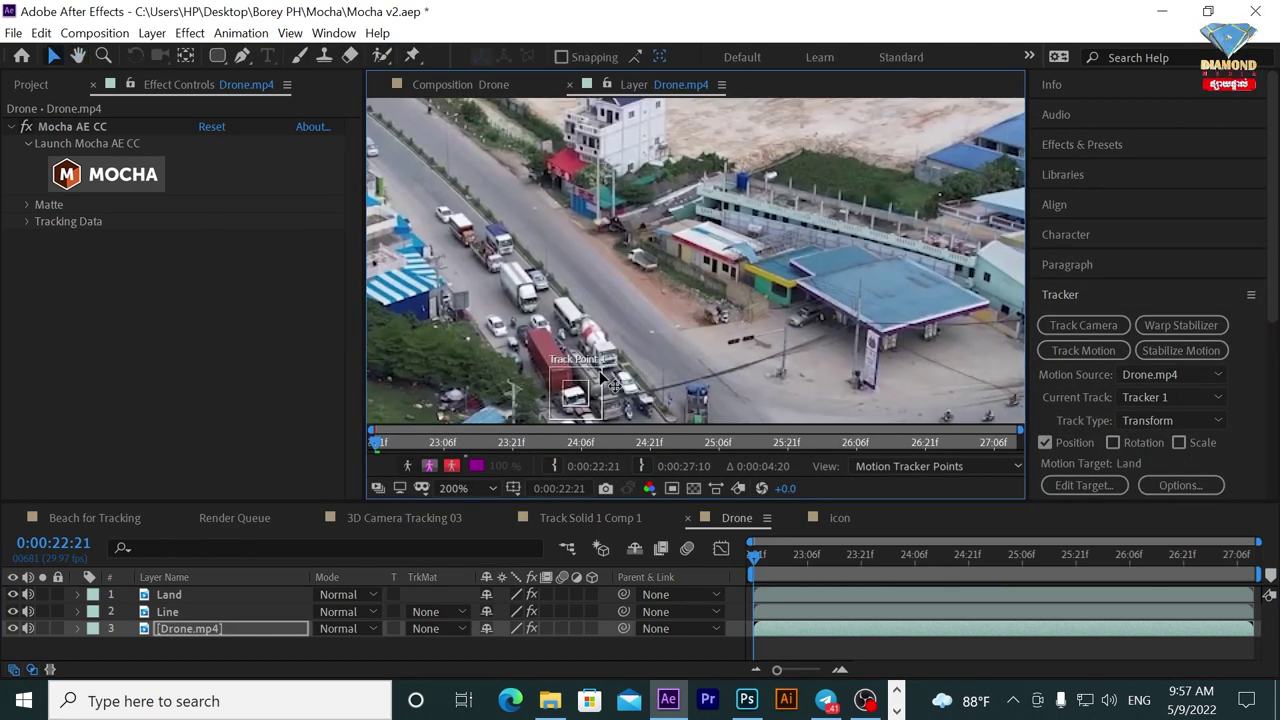
pyautogui.moveTo(604, 396); pyautogui.dragTo(786, 122)
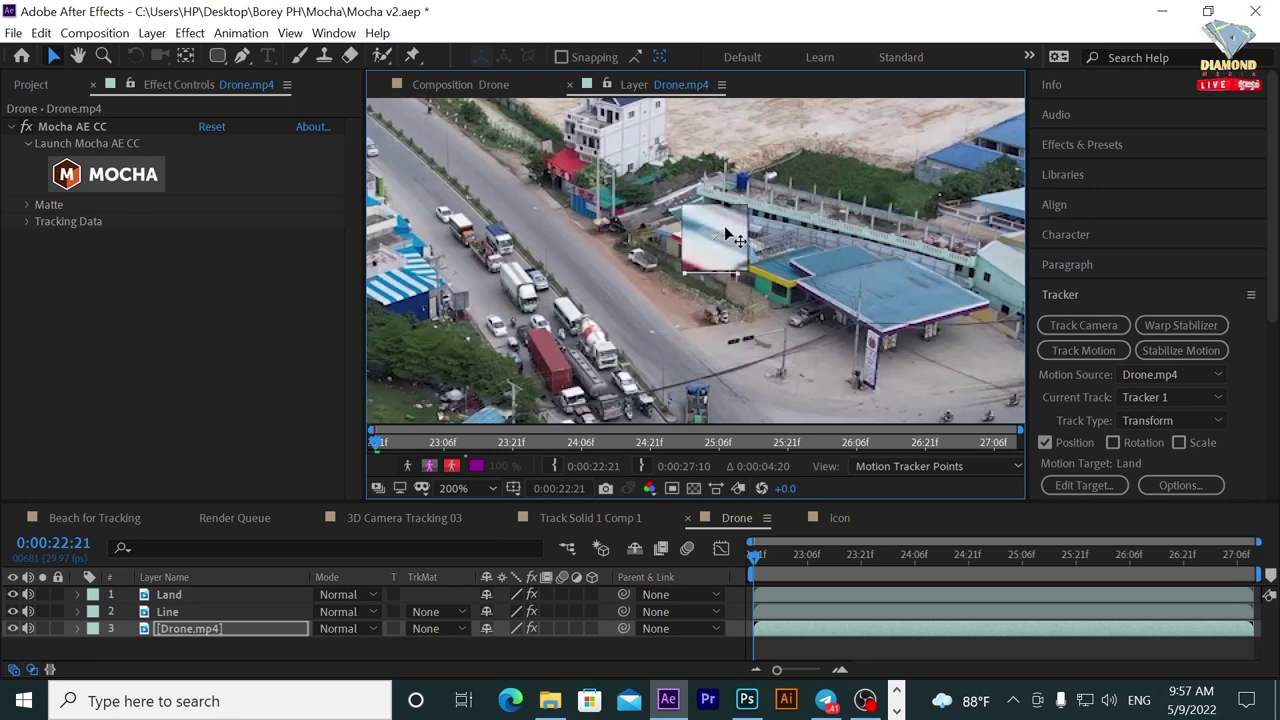
pyautogui.moveTo(817, 278); pyautogui.dragTo(712, 498)
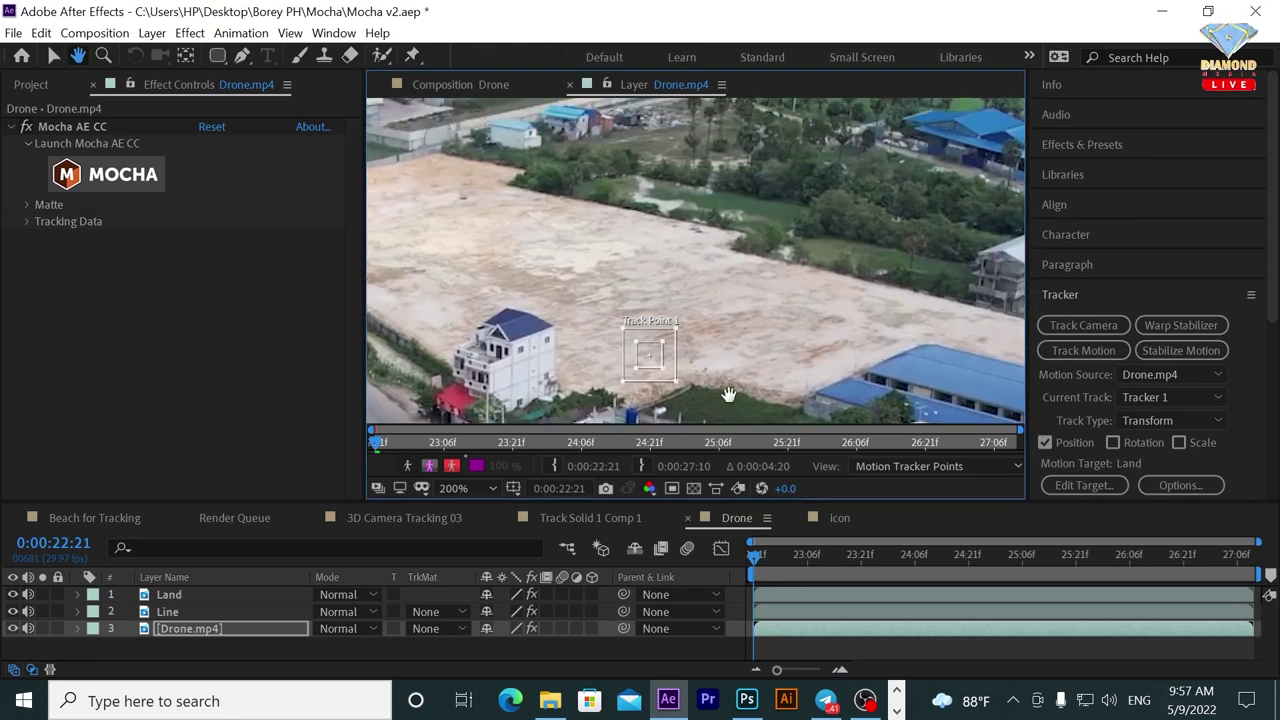
pyautogui.moveTo(652, 348); pyautogui.dragTo(628, 257)
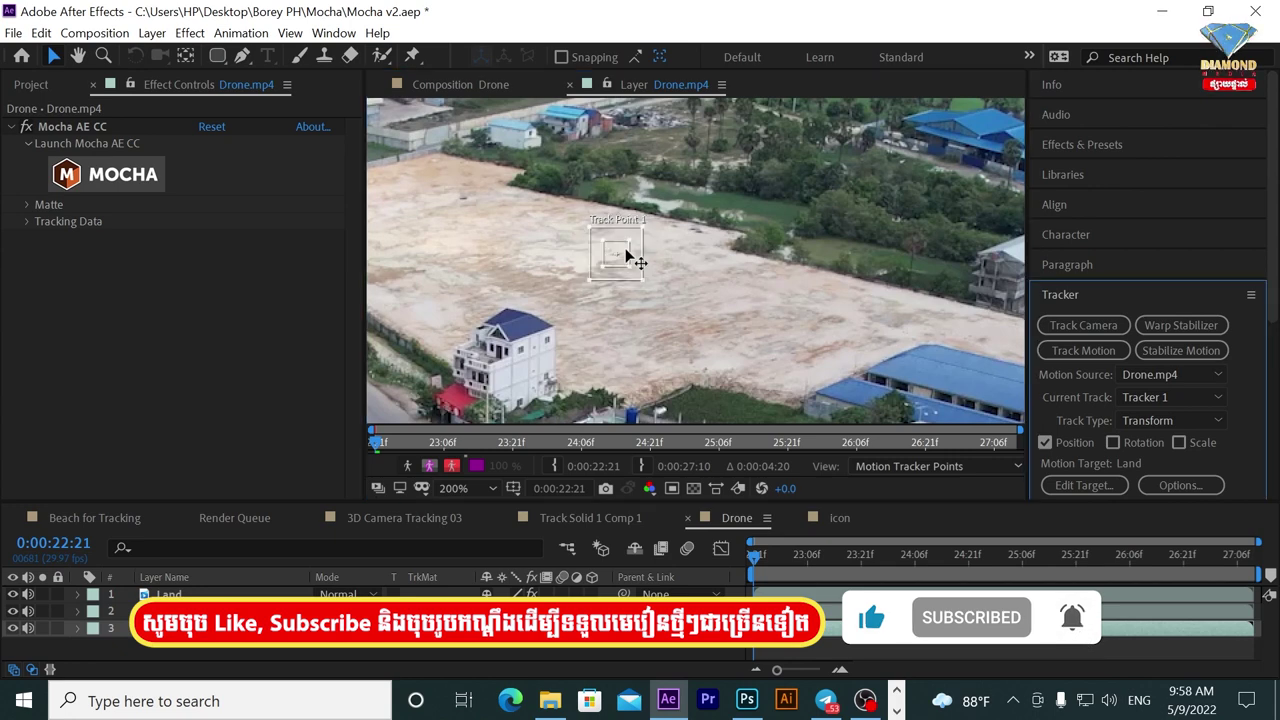
# Analyze the track forward through the footage to 0;00;27;10, then show the Drone composition.
pyautogui.press(',')
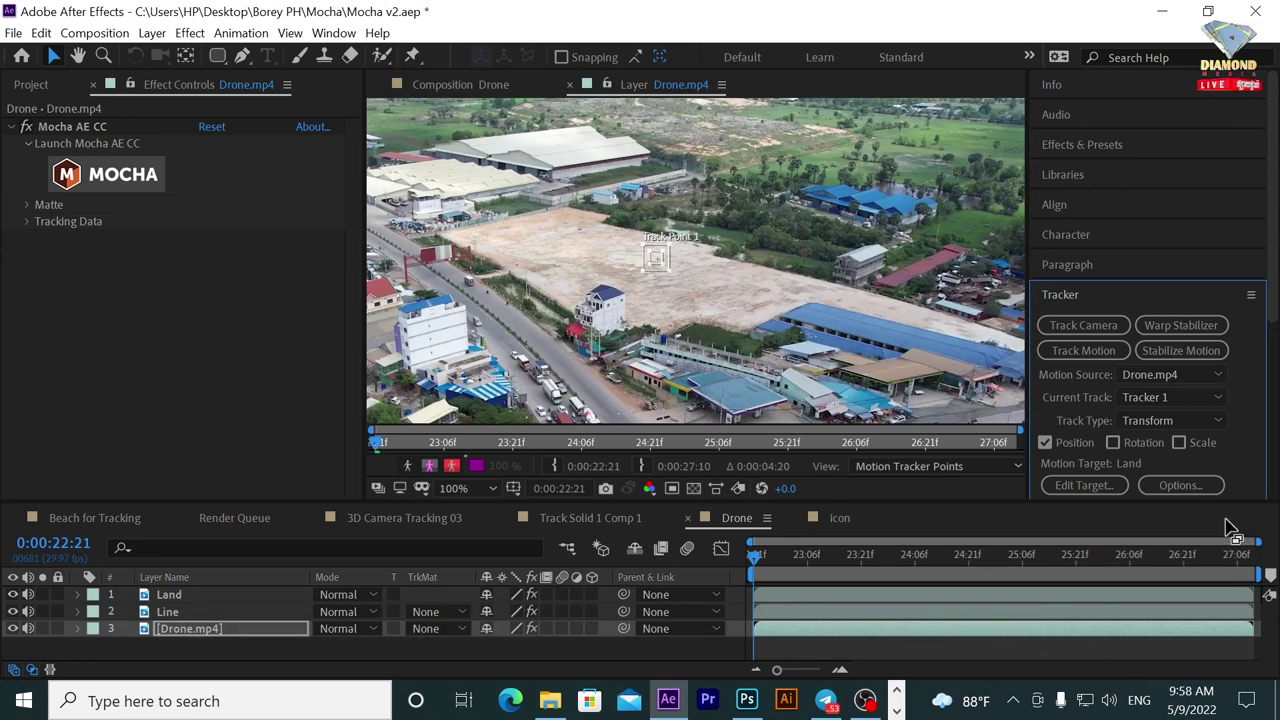
pyautogui.scroll(-3, 1264, 337)
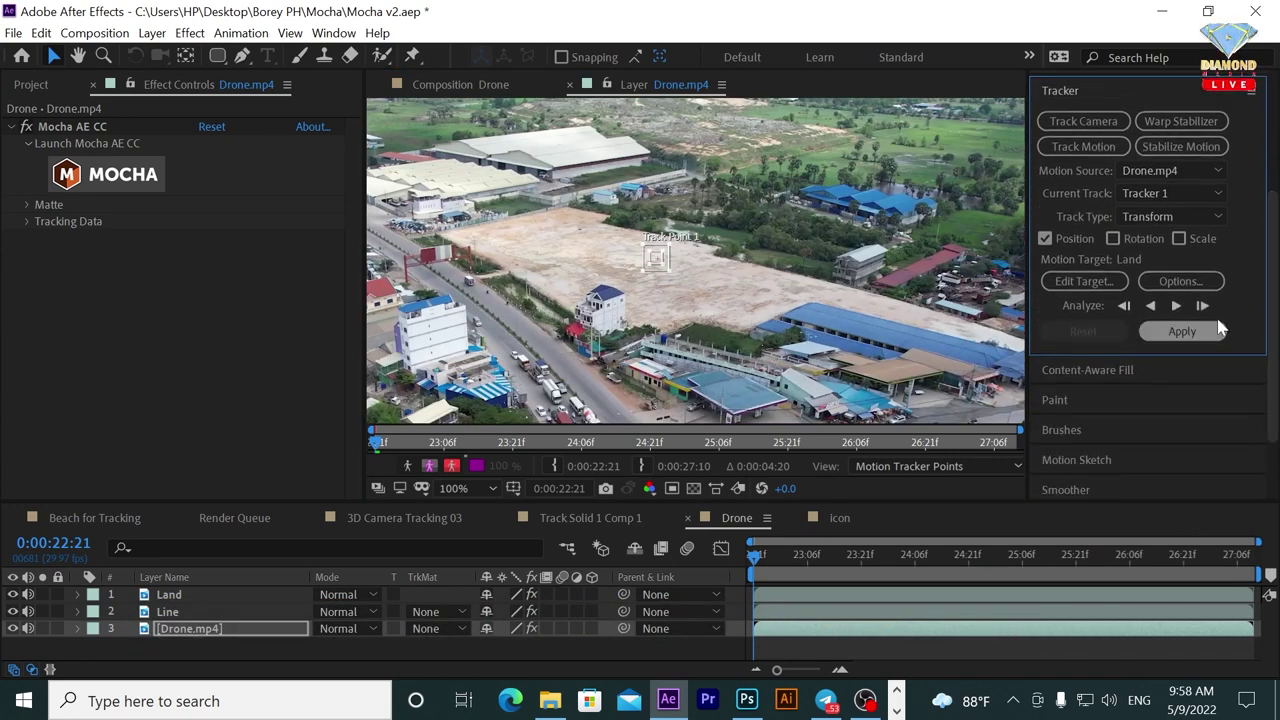
pyautogui.click(1177, 306)
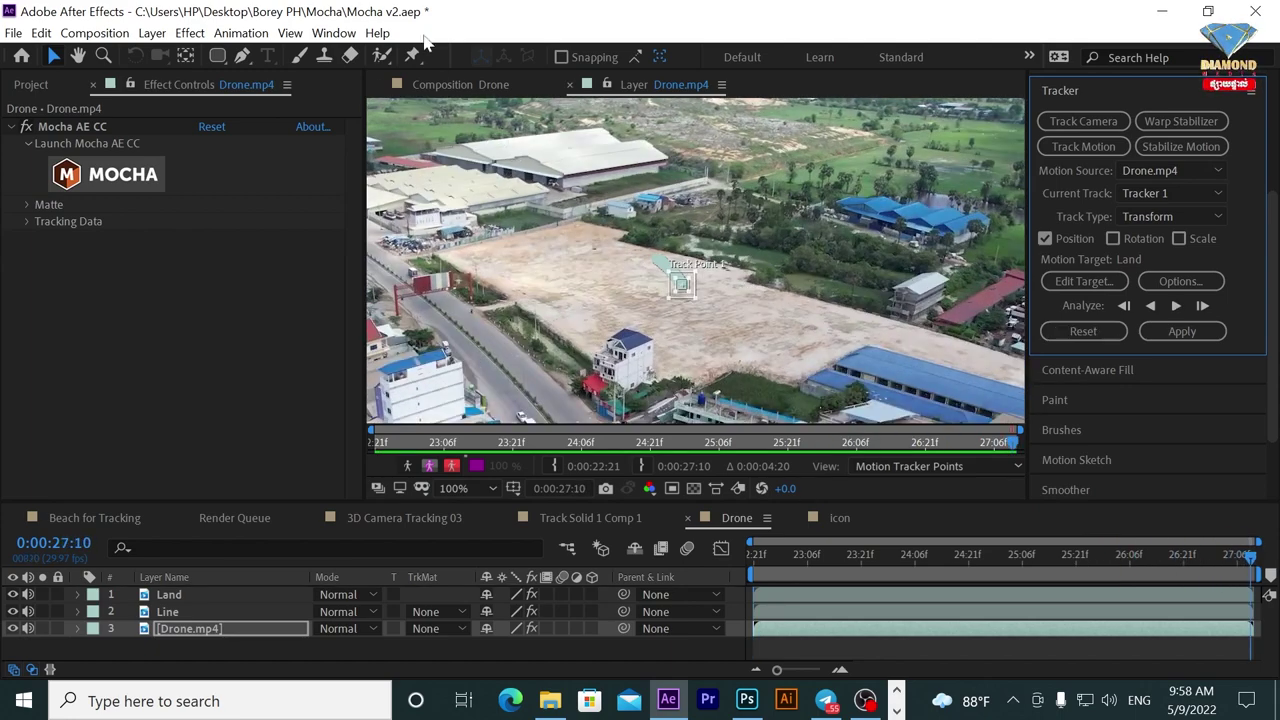
pyautogui.click(440, 86)
# Add the icon comp as a layer in the Drone composition and nudge it into place.
pyautogui.click(38, 85)
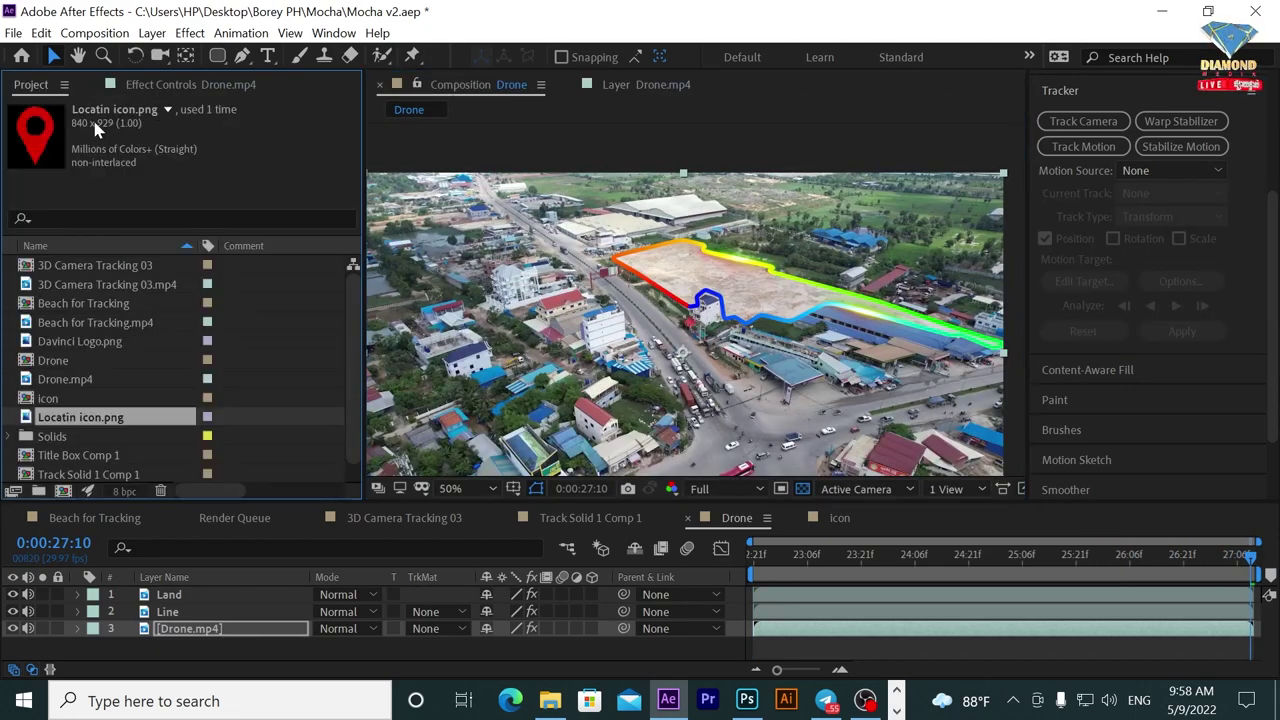
pyautogui.moveTo(55, 400); pyautogui.dragTo(187, 587)
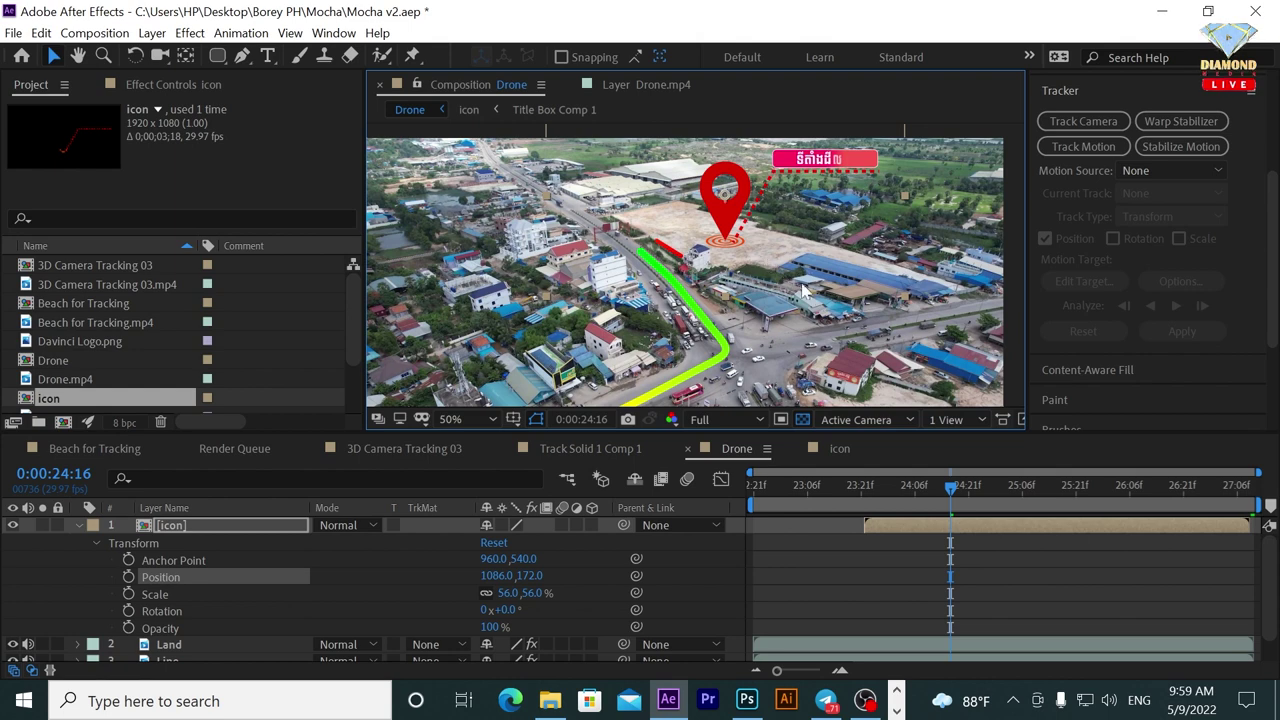
pyautogui.press(',')
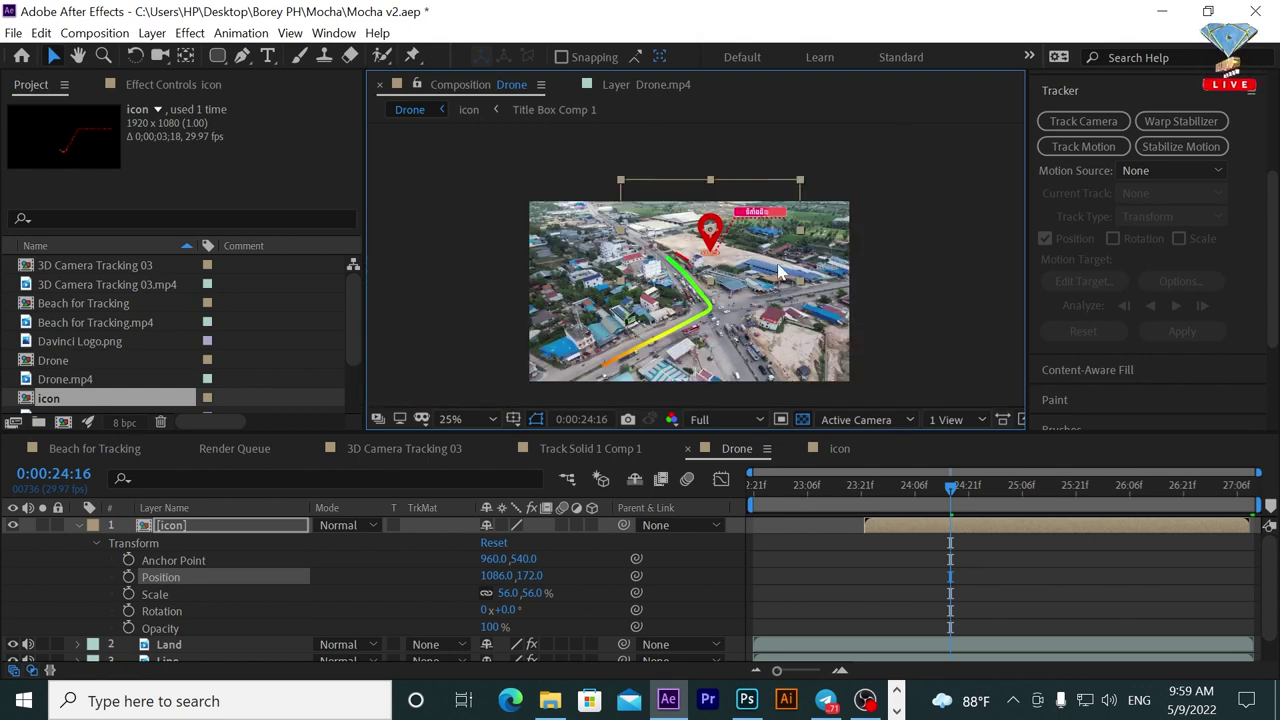
pyautogui.press('.')
pyautogui.moveTo(727, 230); pyautogui.dragTo(738, 232)
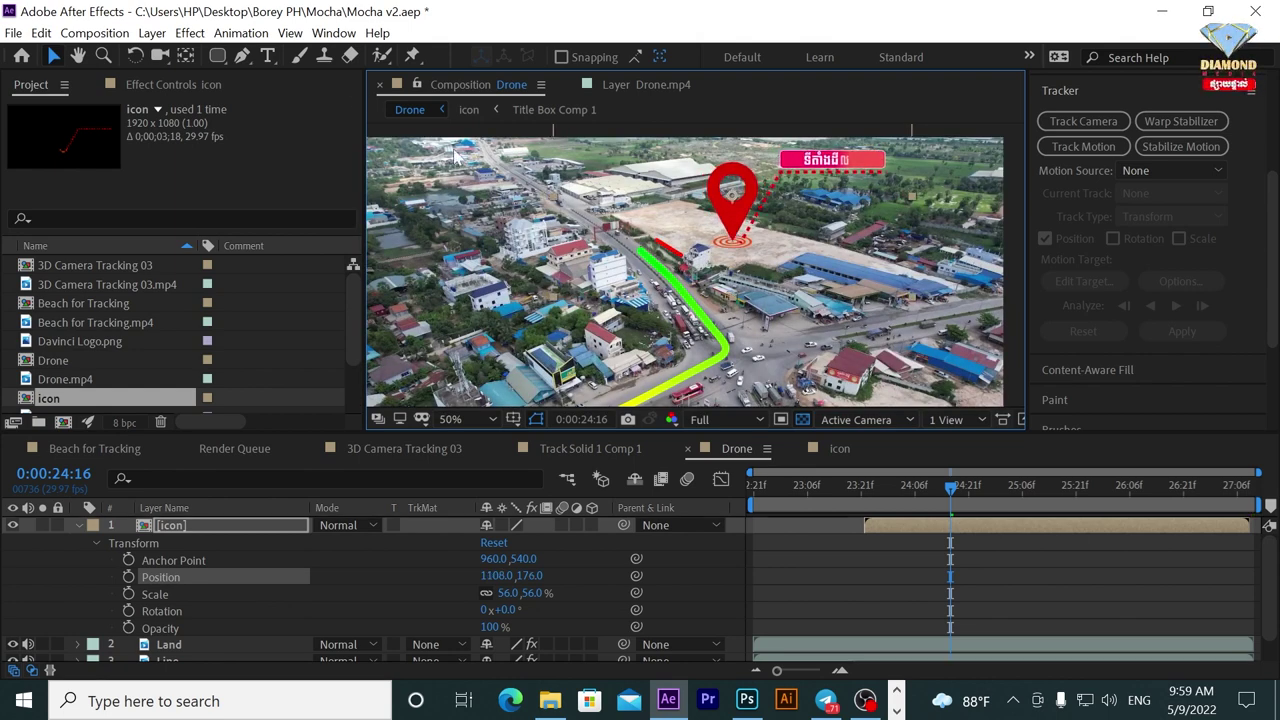
# Scale the icon layer to 40% and move its anchor point to the pin's tip.
pyautogui.moveTo(508, 592); pyautogui.dragTo(492, 592)
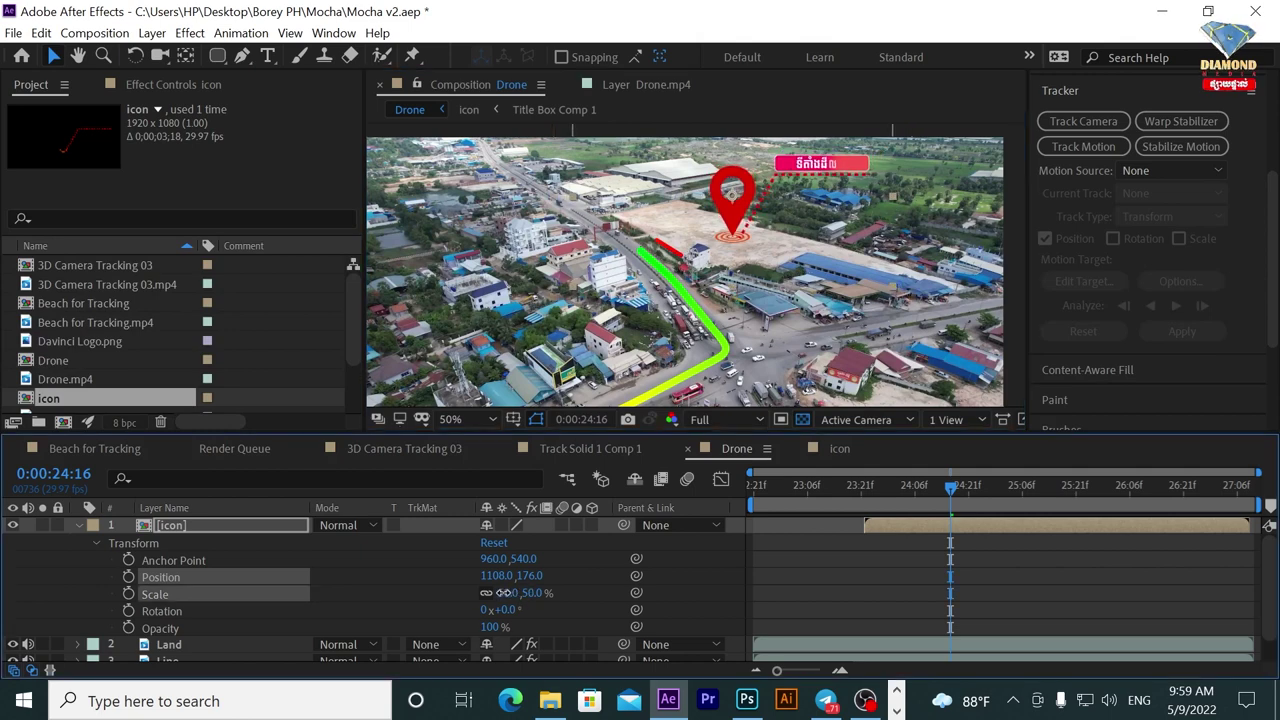
pyautogui.press('.')
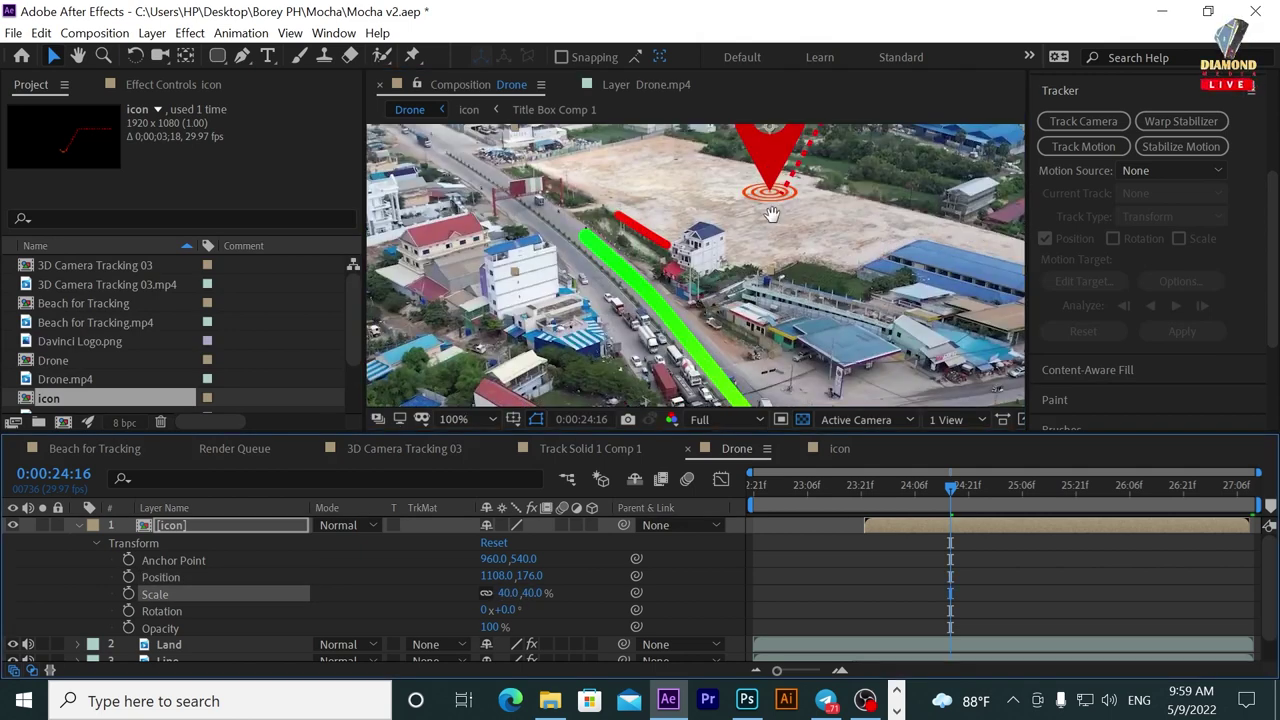
pyautogui.moveTo(771, 214); pyautogui.dragTo(669, 294)
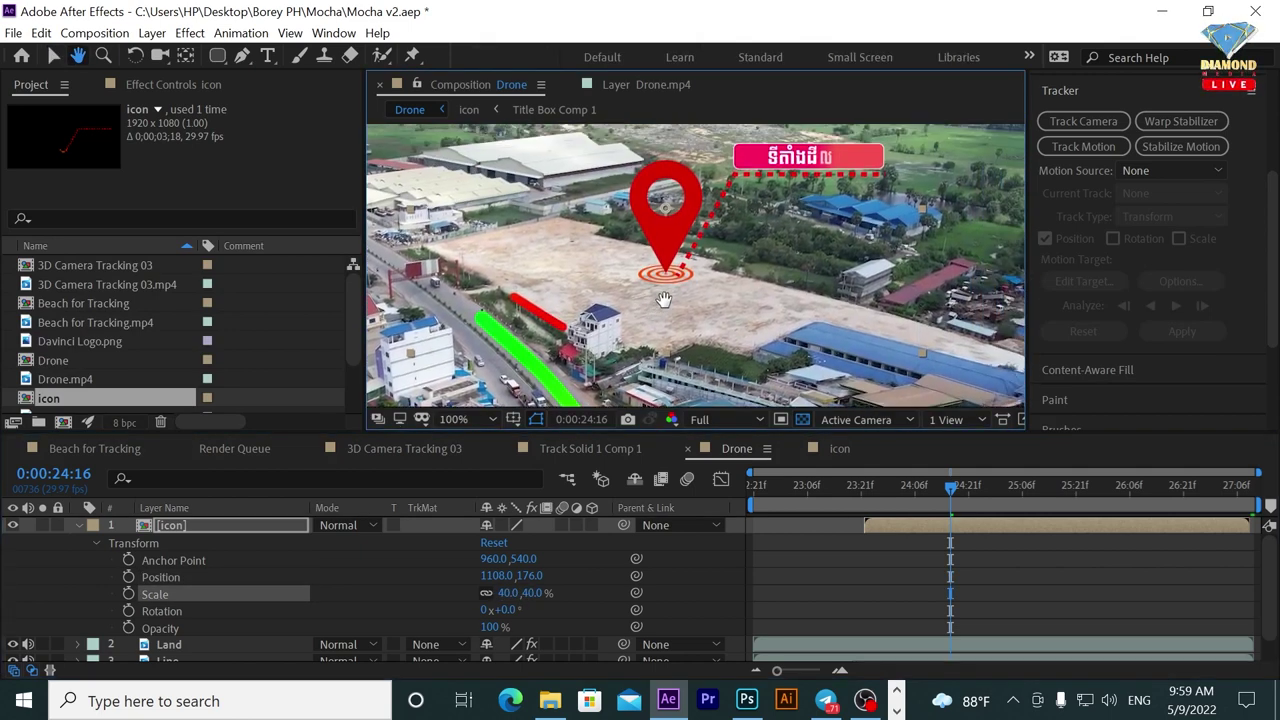
pyautogui.click(185, 56)
pyautogui.moveTo(665, 208); pyautogui.dragTo(675, 262)
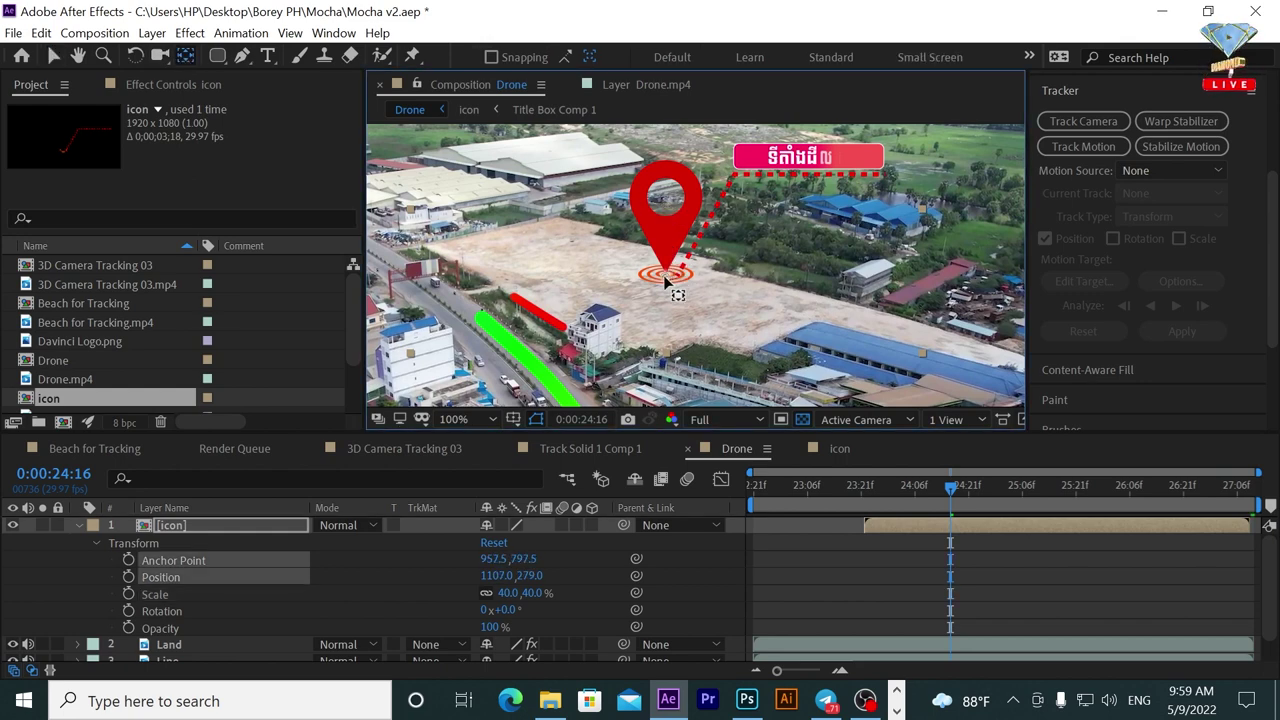
pyautogui.moveTo(670, 285); pyautogui.dragTo(670, 283)
# Preview the composition and enlarge the timeline to show more layers.
pyautogui.press('space')
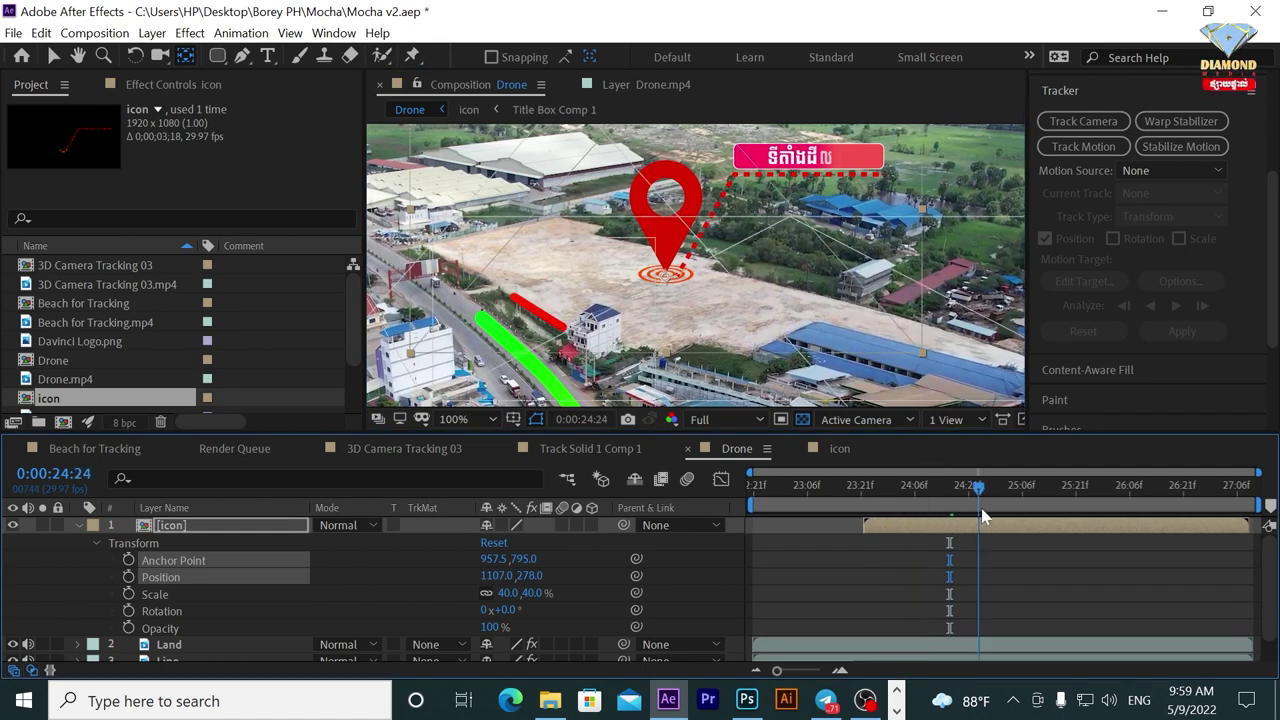
pyautogui.scroll(-2, 825, 300)
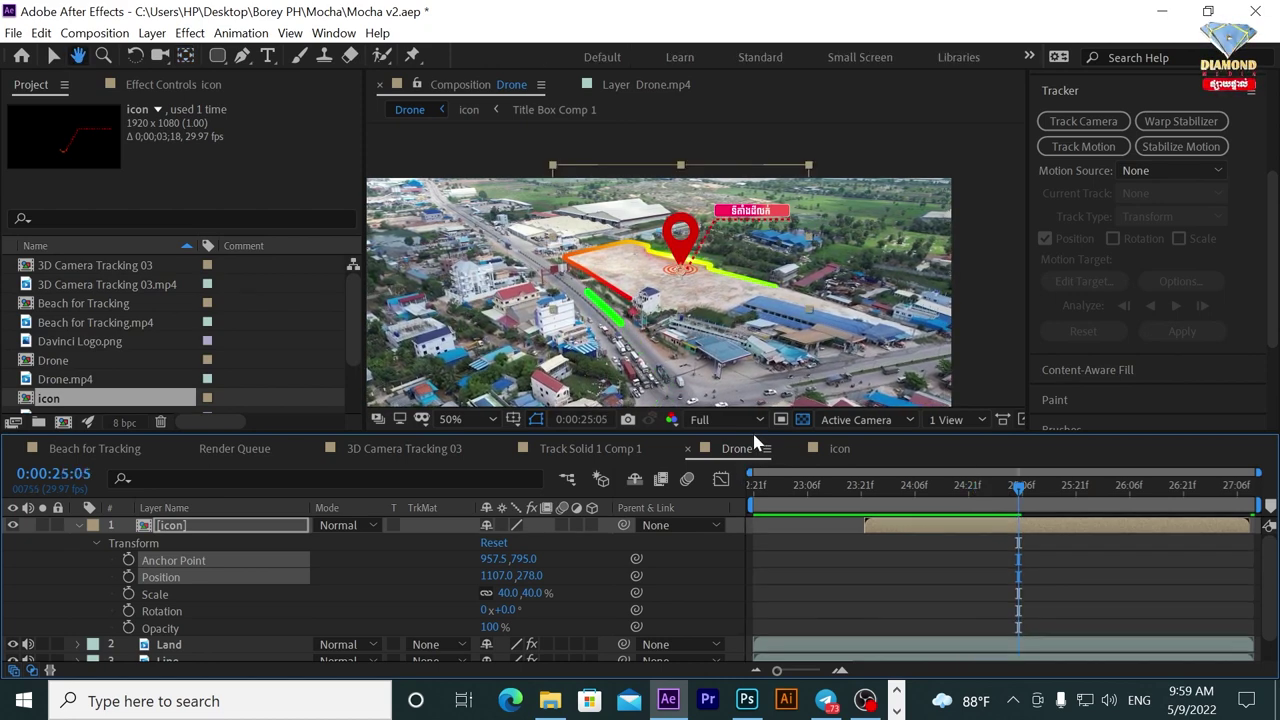
pyautogui.moveTo(760, 437); pyautogui.dragTo(742, 320)
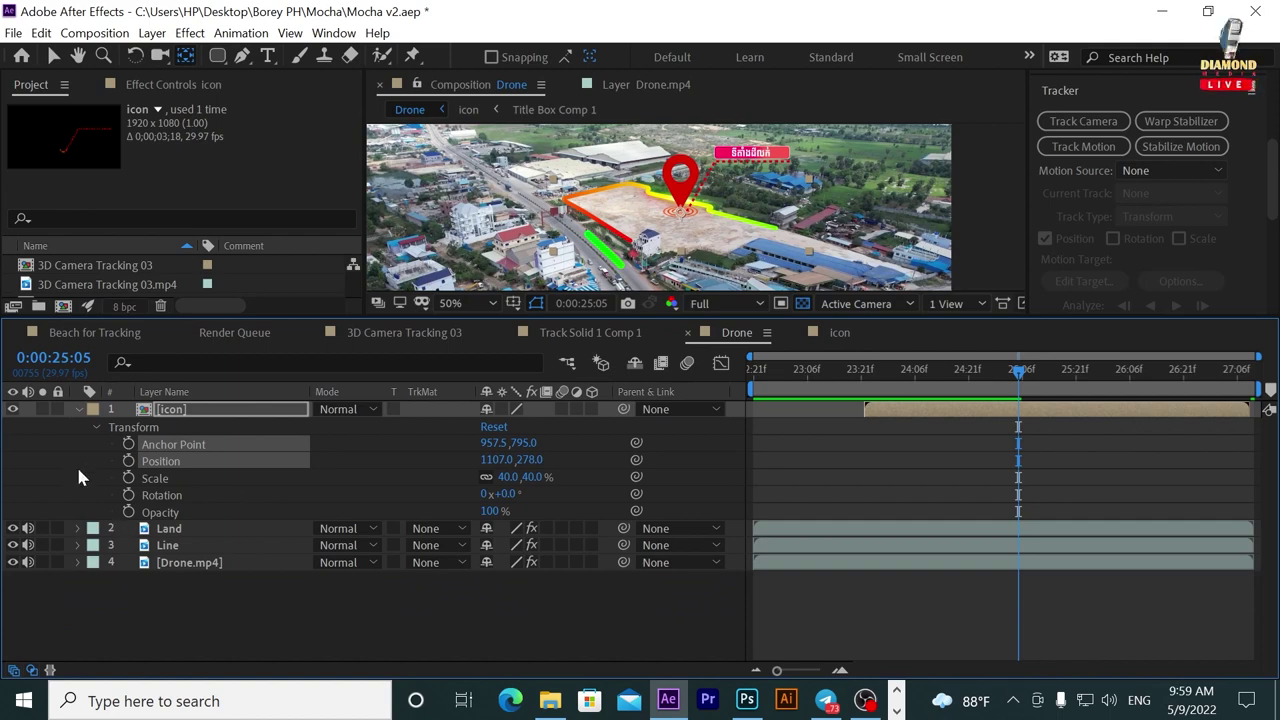
# Expand Drone.mp4's Motion Trackers down to Tracker 1's Track Point 1 properties.
pyautogui.click(80, 478)
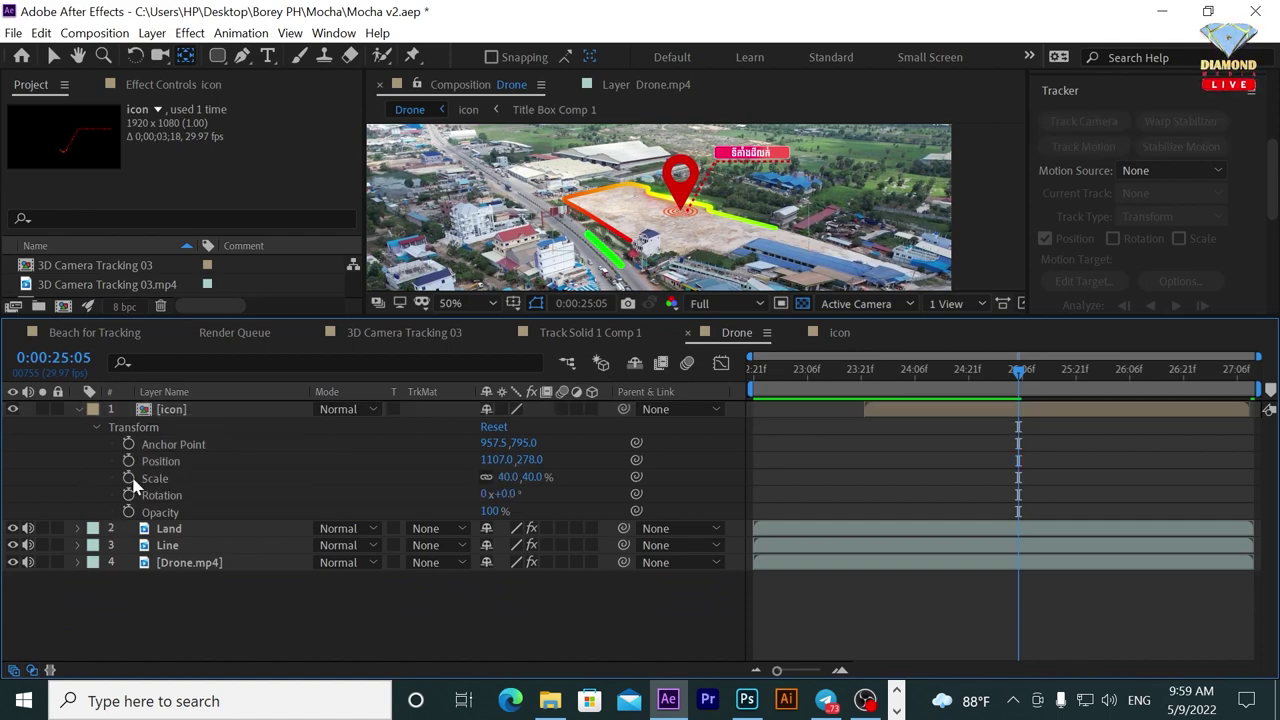
pyautogui.click(153, 563)
pyautogui.click(78, 562)
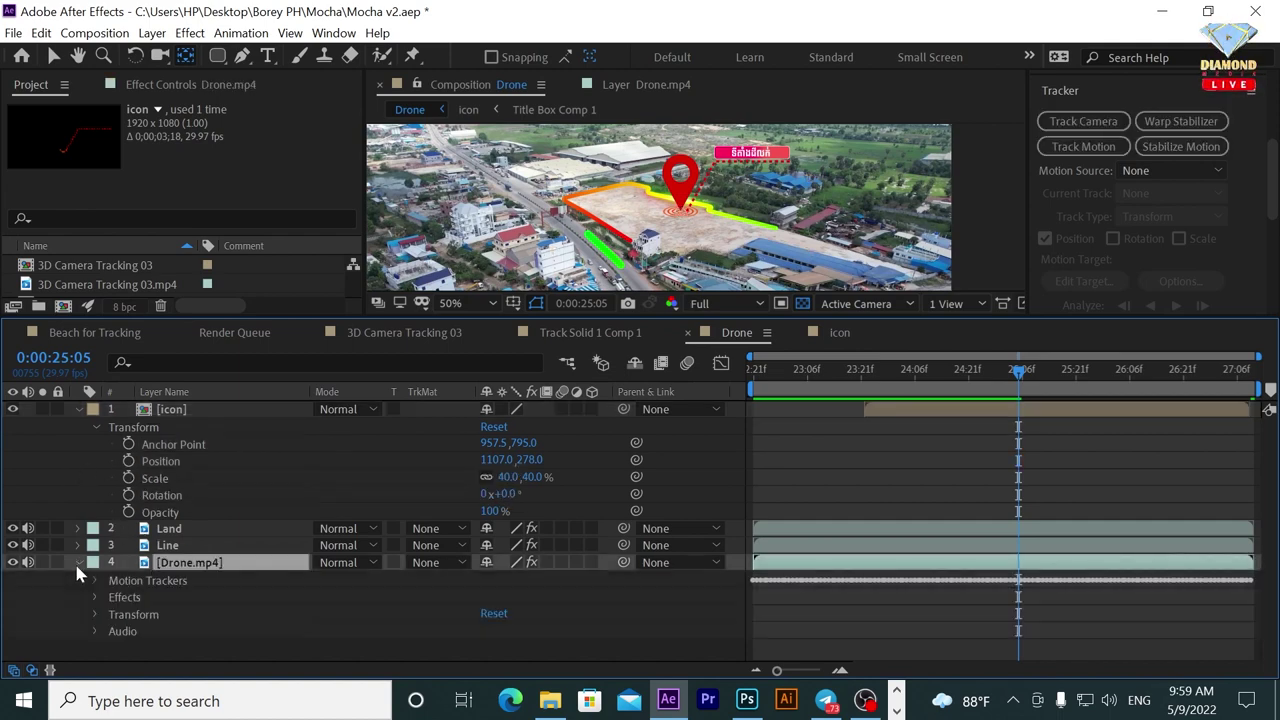
pyautogui.click(94, 581)
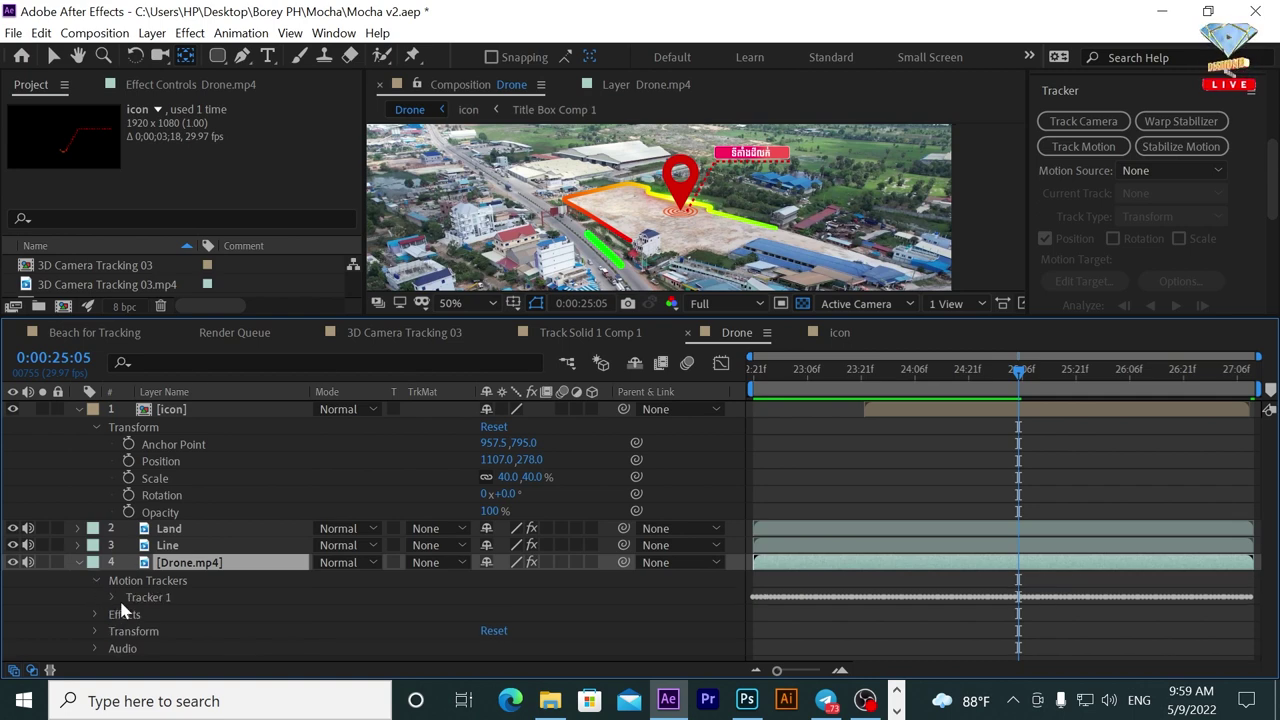
pyautogui.click(112, 597)
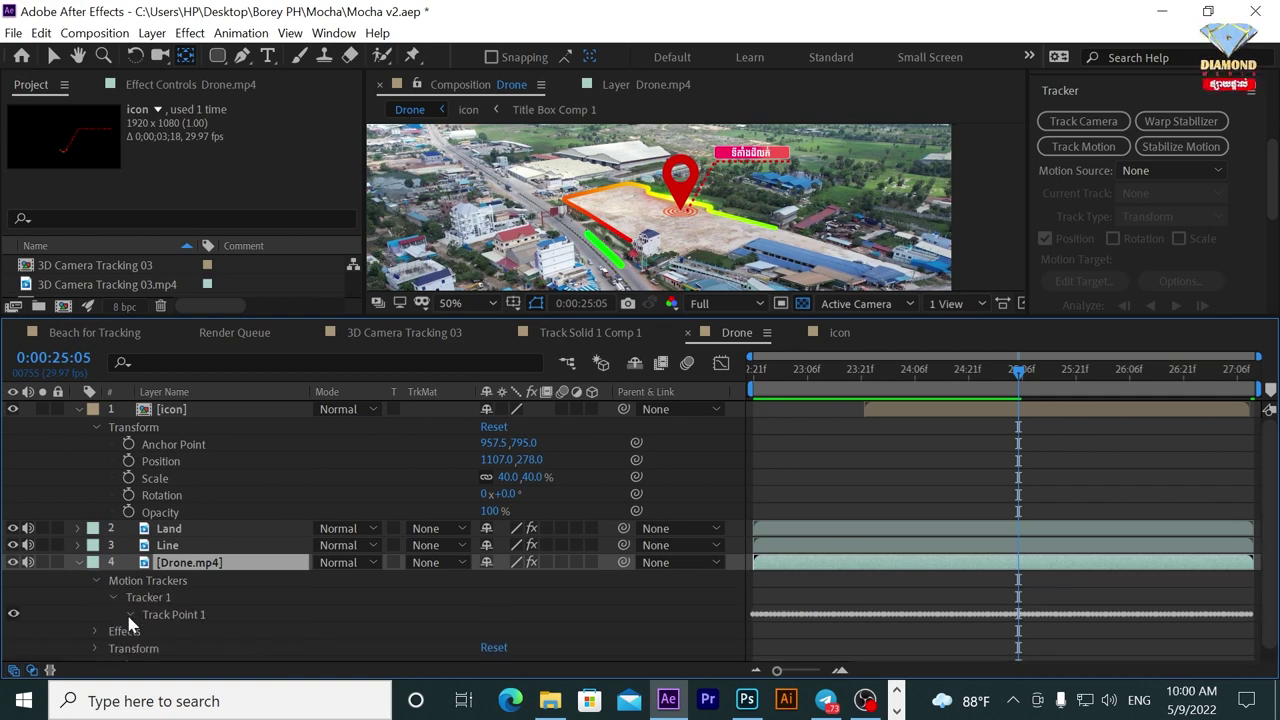
pyautogui.click(130, 615)
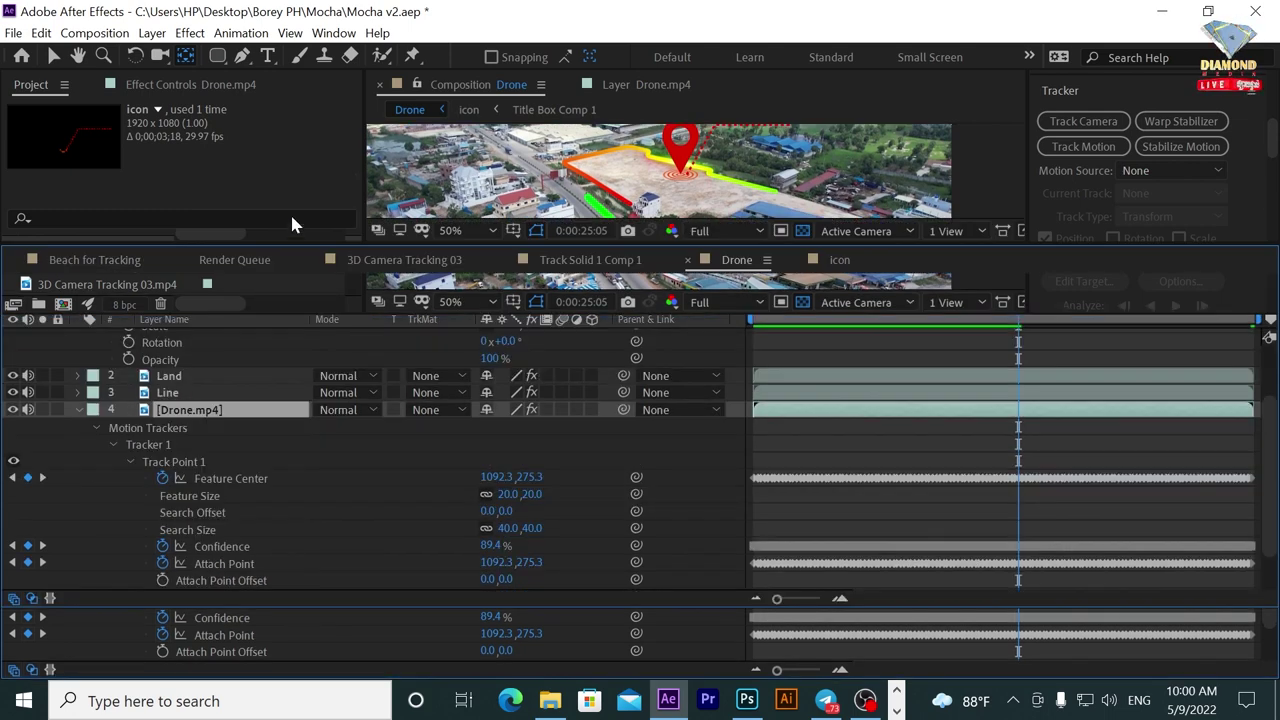
pyautogui.moveTo(288, 316); pyautogui.dragTo(290, 212)
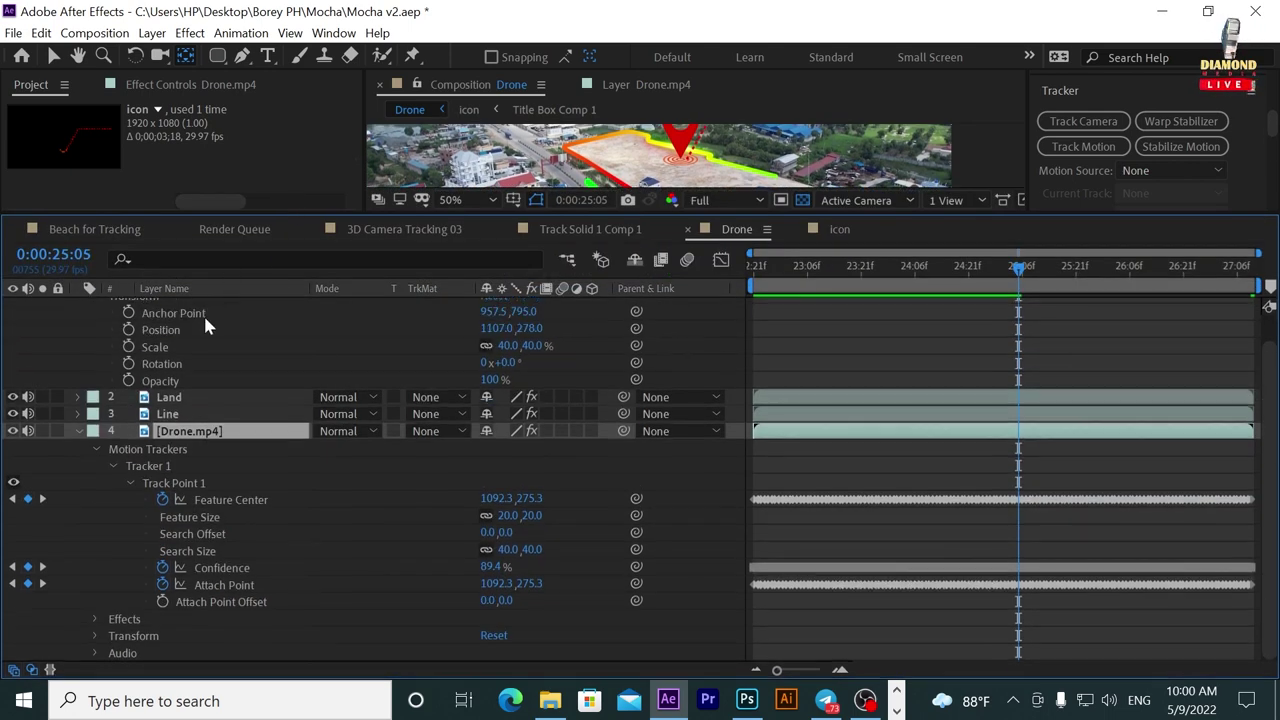
pyautogui.scroll(1, 200, 325)
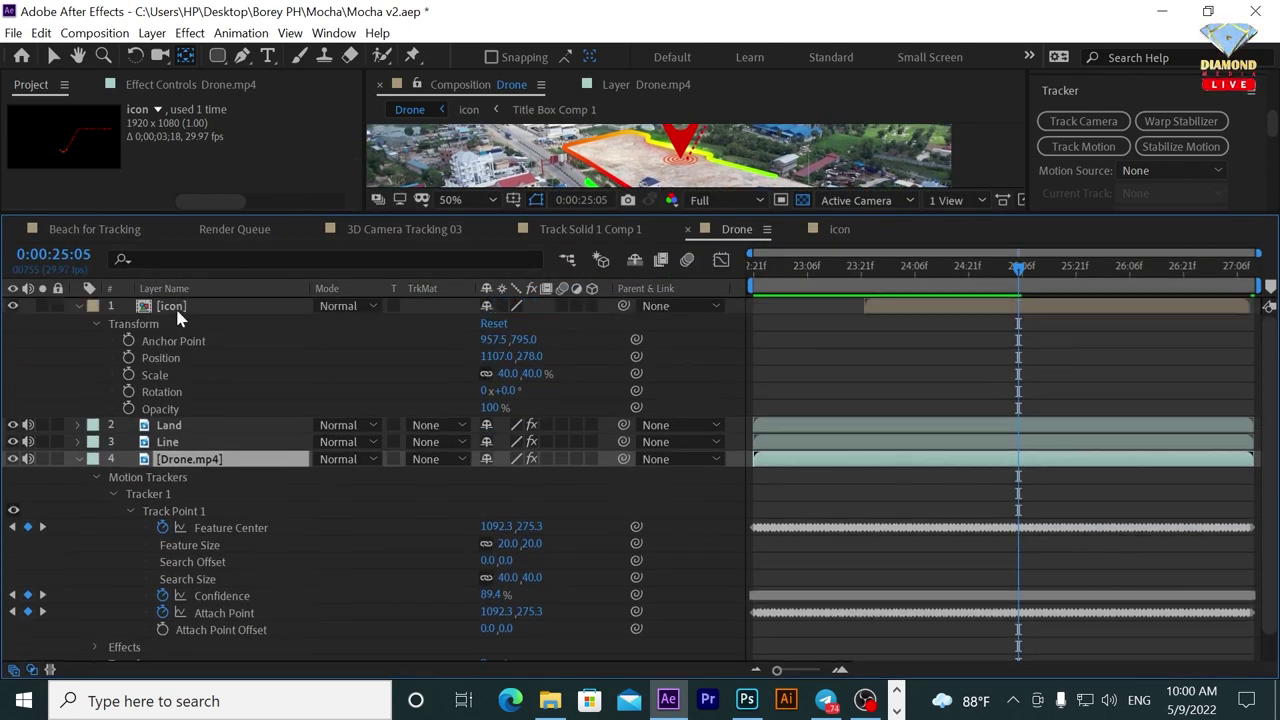
# Add a Position expression on the icon layer, pickwhipped to Track Point 1's Feature Center.
pyautogui.keyDown('alt'); pyautogui.click(129, 357); pyautogui.keyUp('alt')
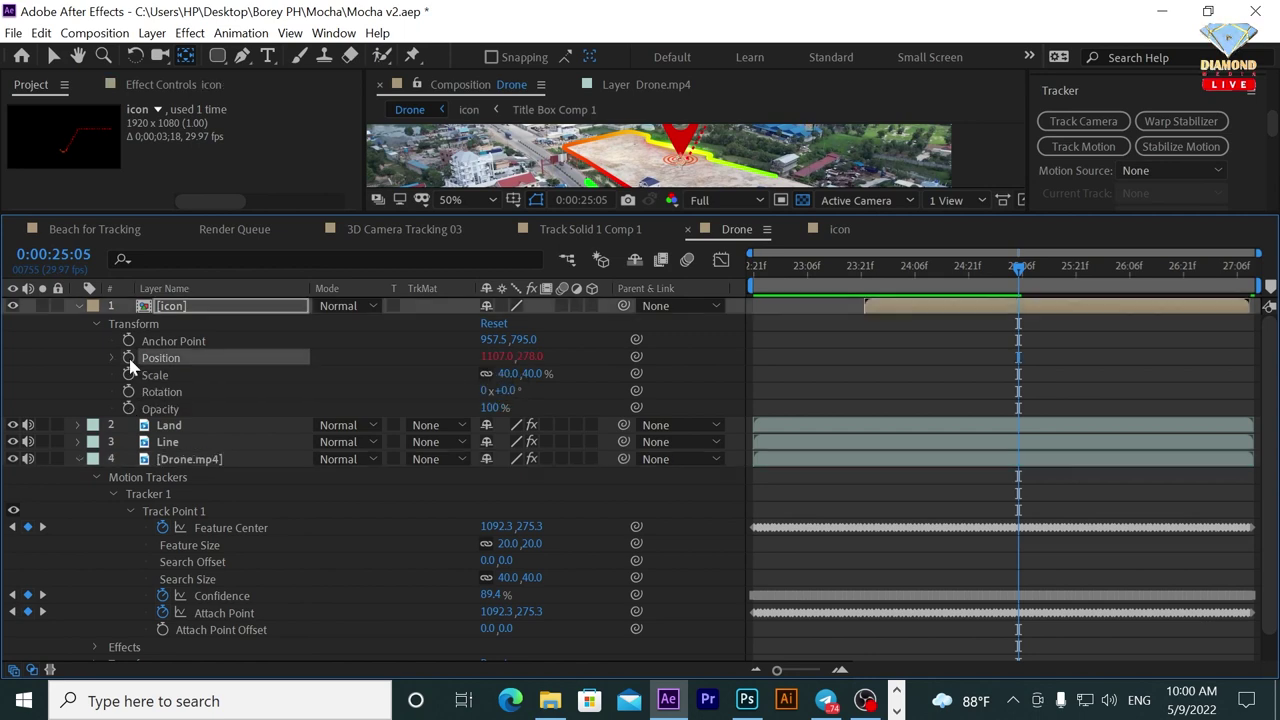
pyautogui.moveTo(538, 373); pyautogui.dragTo(257, 565)
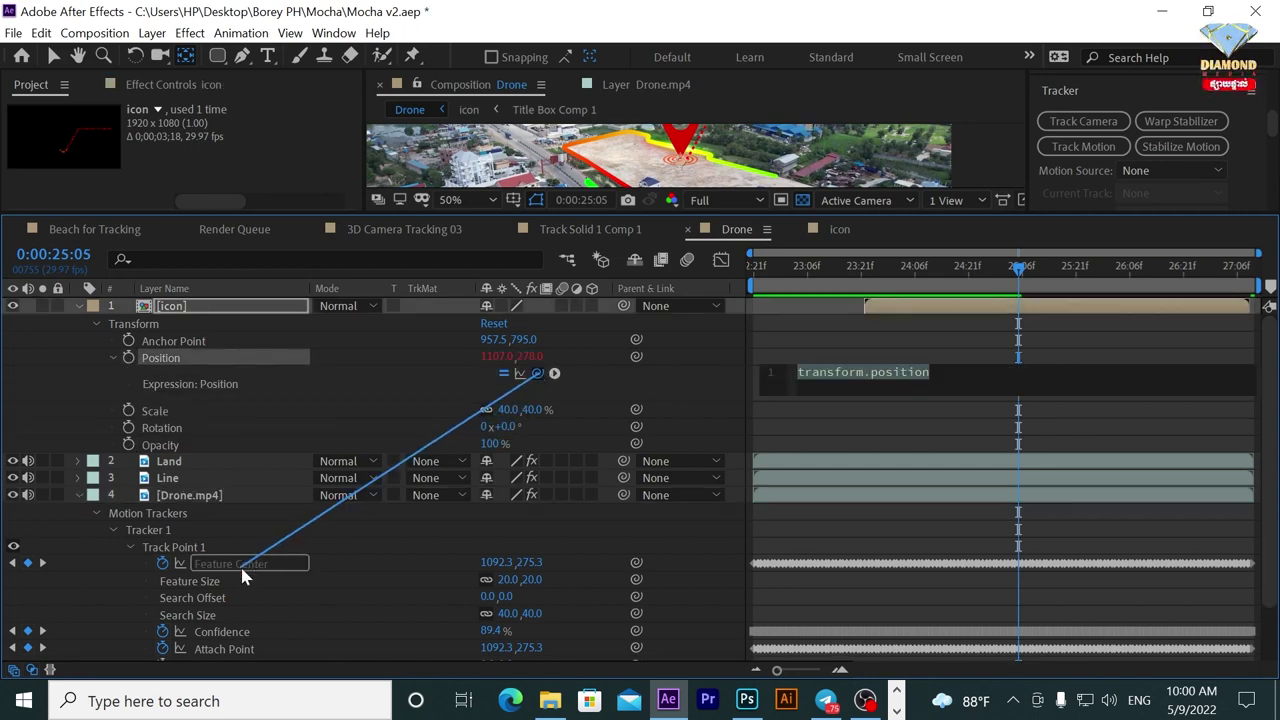
pyautogui.moveTo(240, 564); pyautogui.dragTo(240, 564)
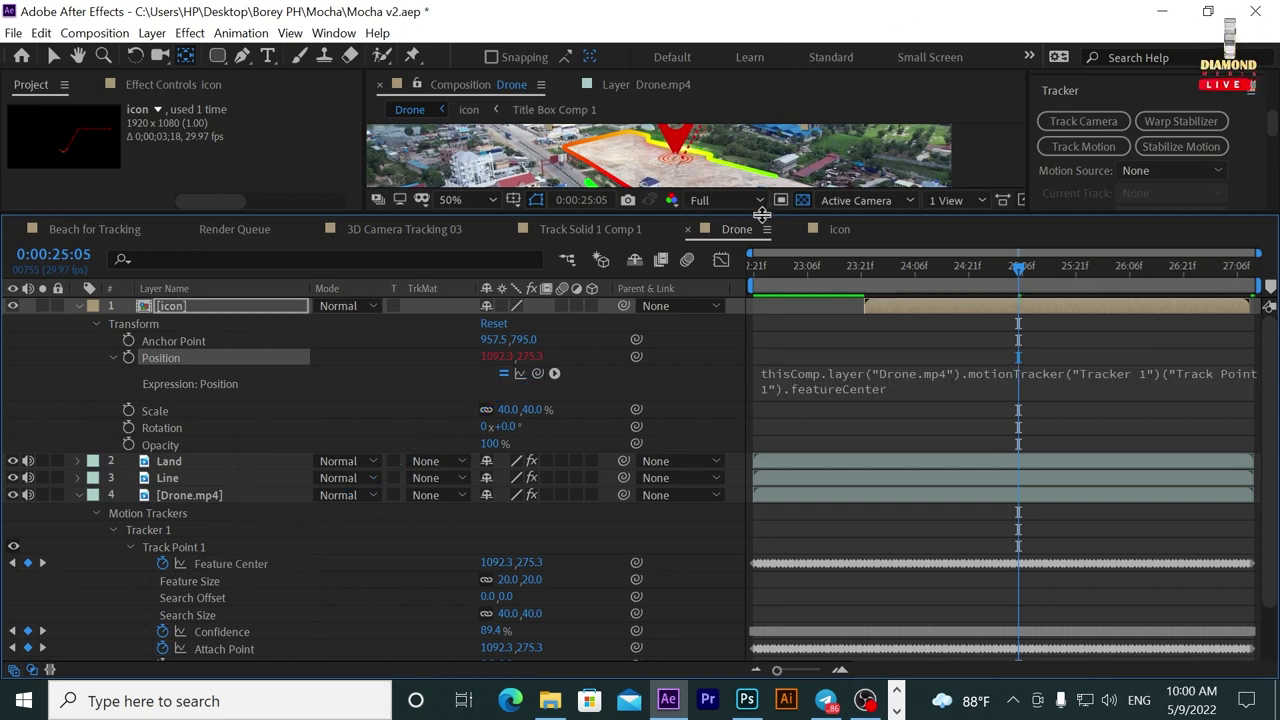
pyautogui.moveTo(762, 215); pyautogui.dragTo(740, 480)
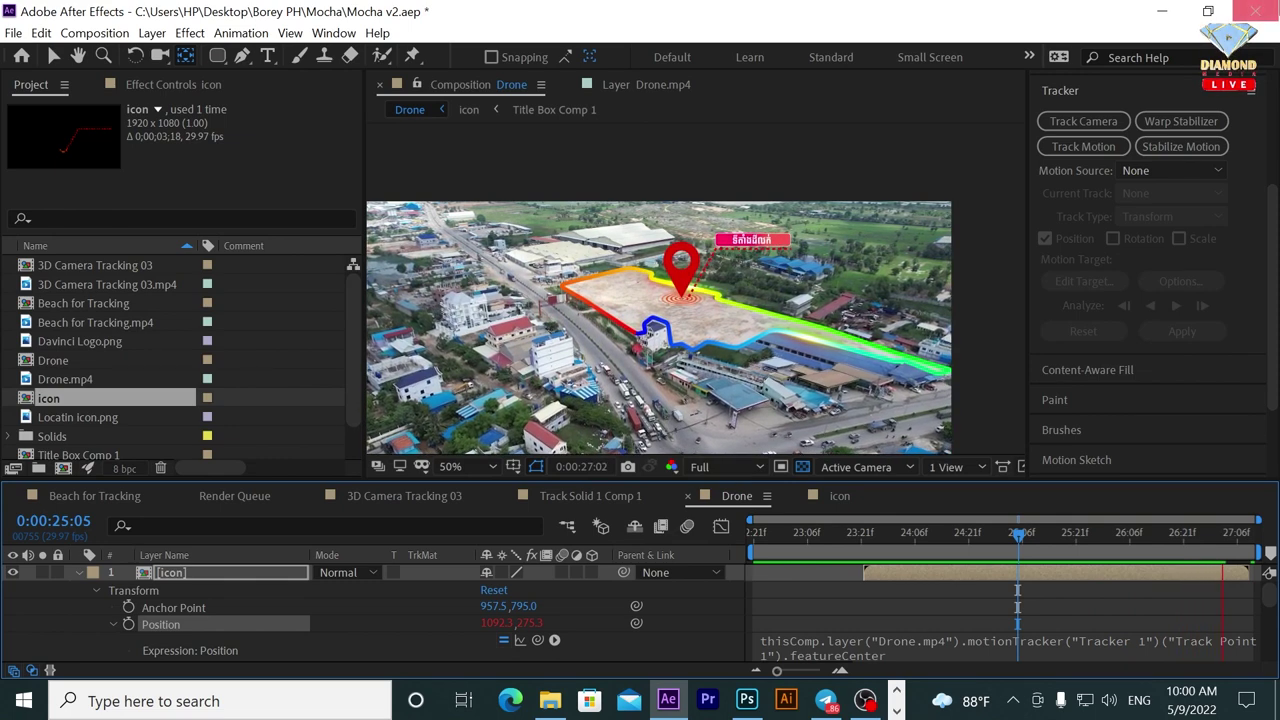
pyautogui.moveTo(866, 700)
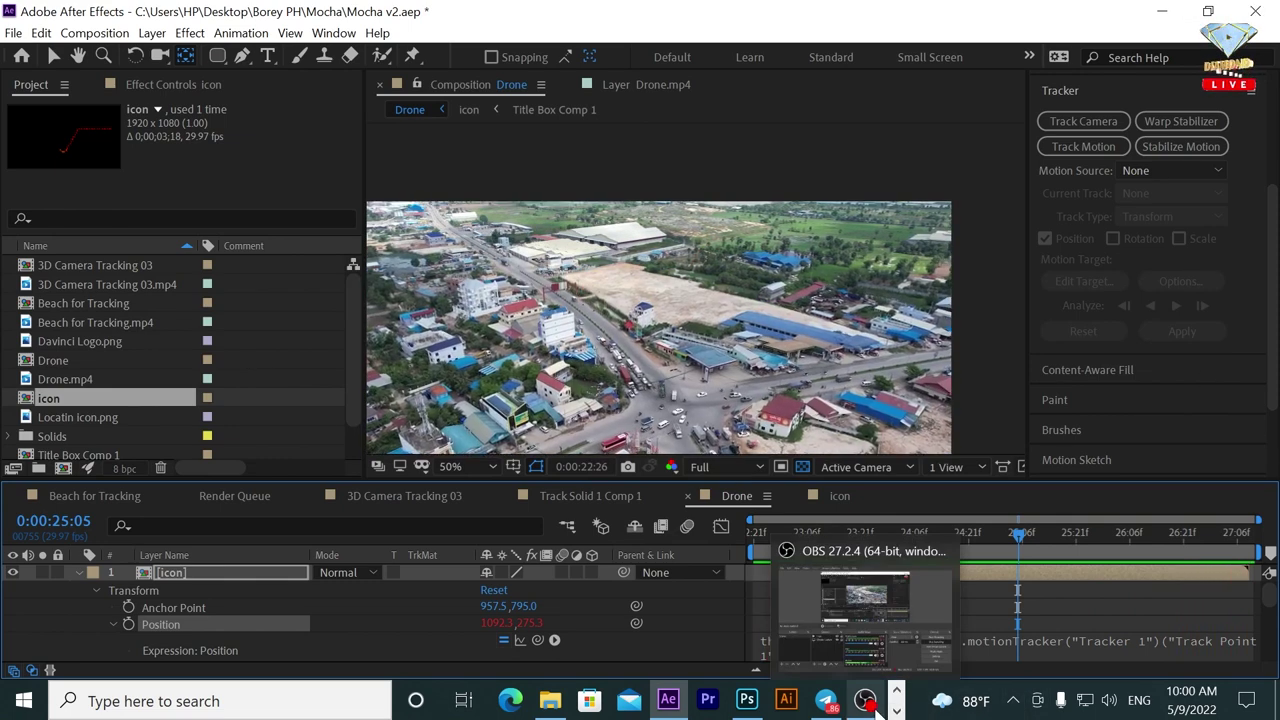
pyautogui.click(565, 313)
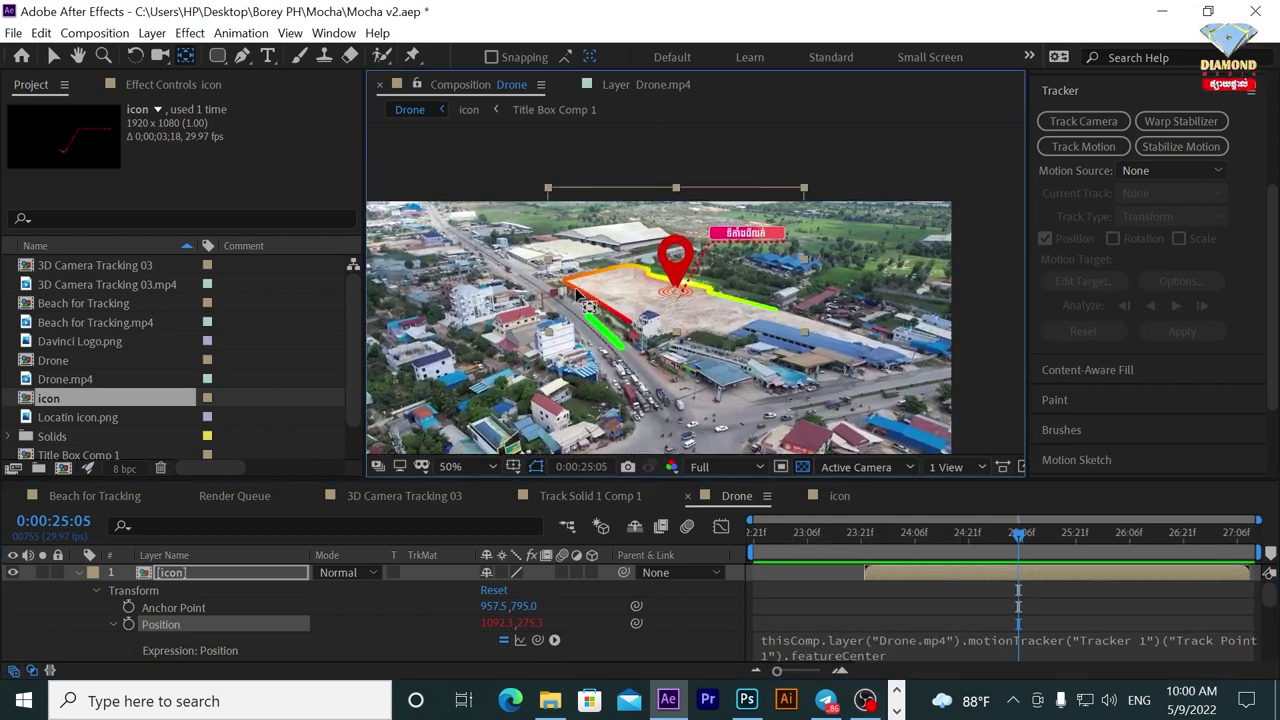